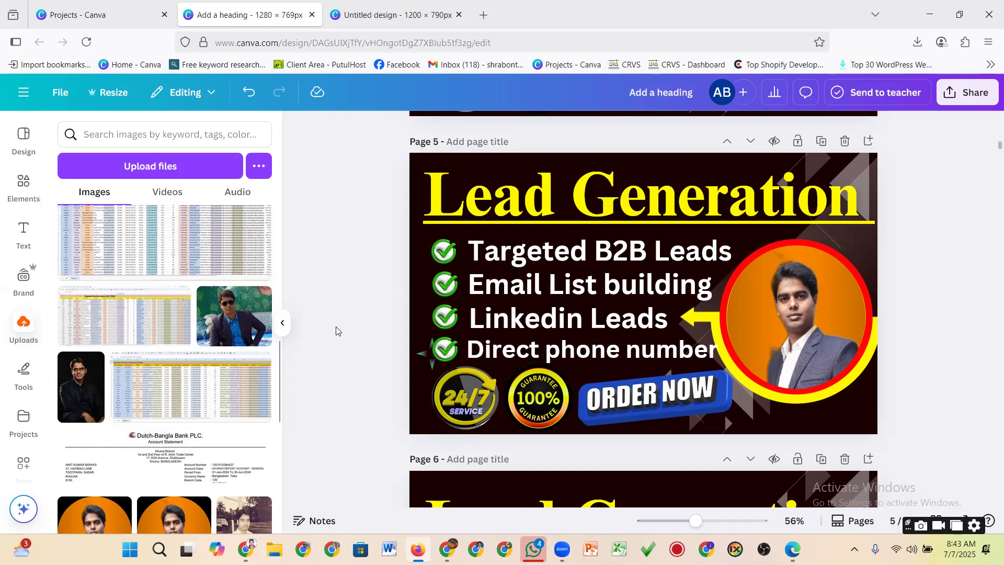
scroll(547, 357, "up", 1)
scroll(547, 357, "down", 1)
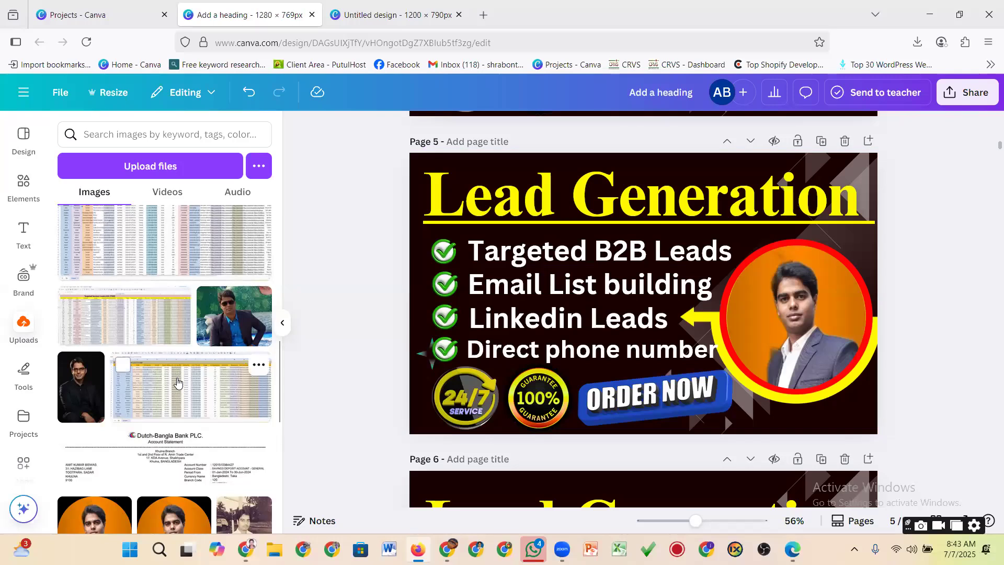
scroll(177, 382, "up", 1)
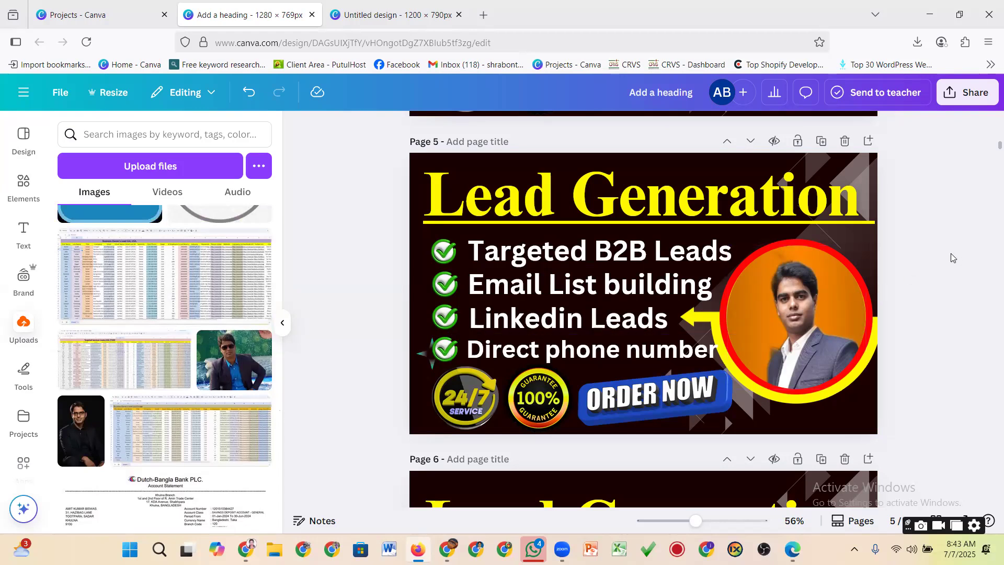
scroll(732, 338, "down", 1)
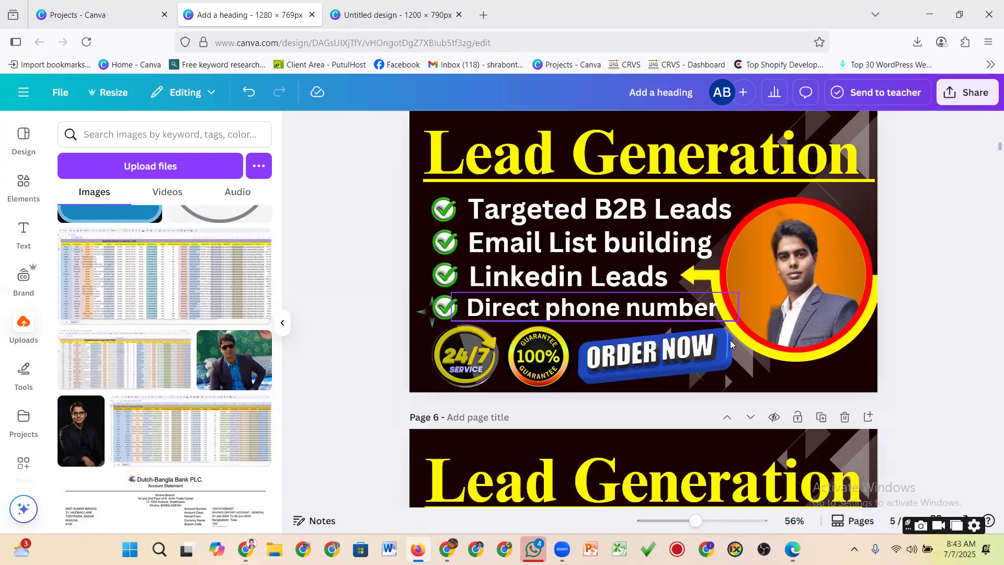
scroll(730, 340, "up", 2)
scroll(730, 340, "down", 3)
scroll(769, 280, "up", 3)
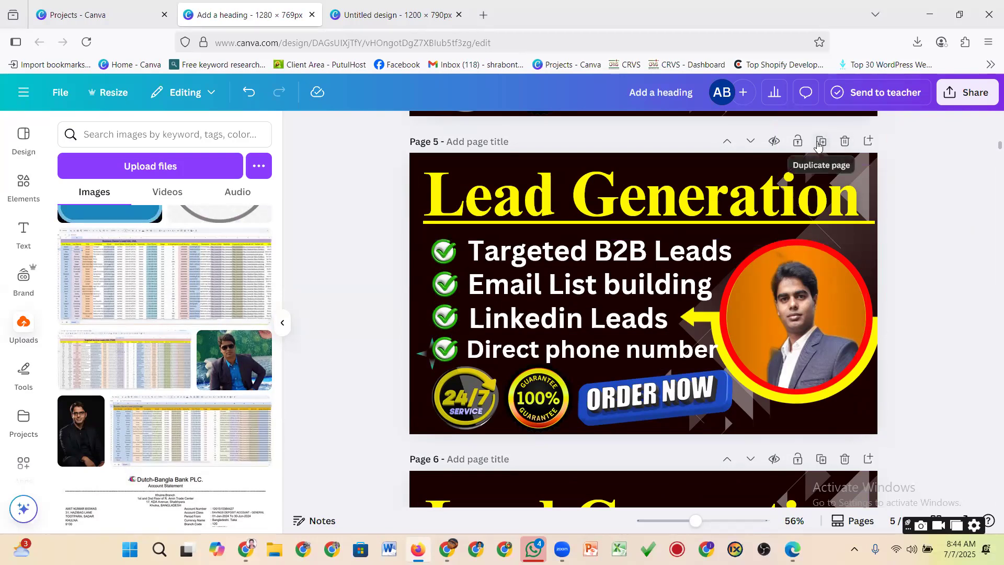
left_click(853, 546)
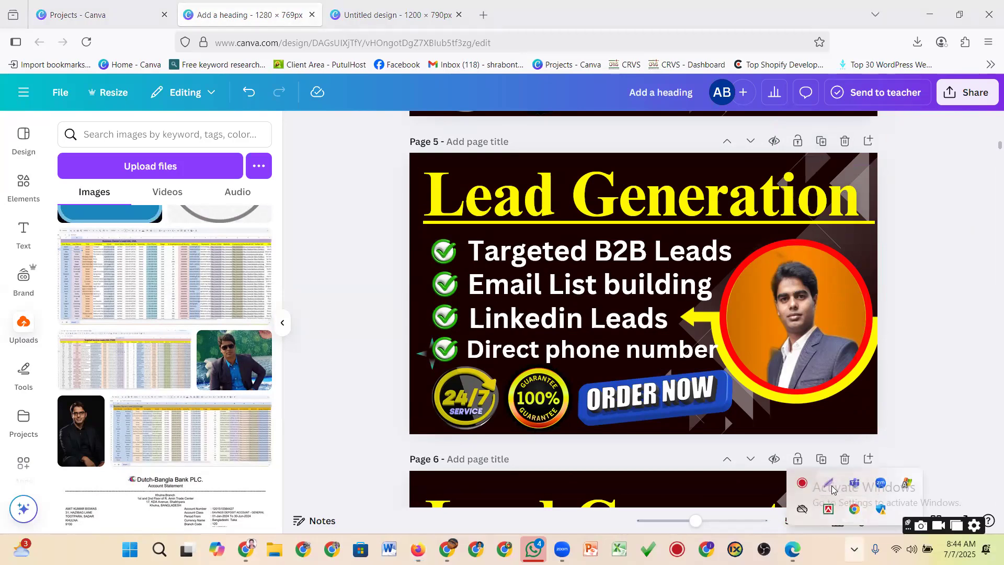
left_click(829, 483)
left_click_drag(761, 123, 886, 159)
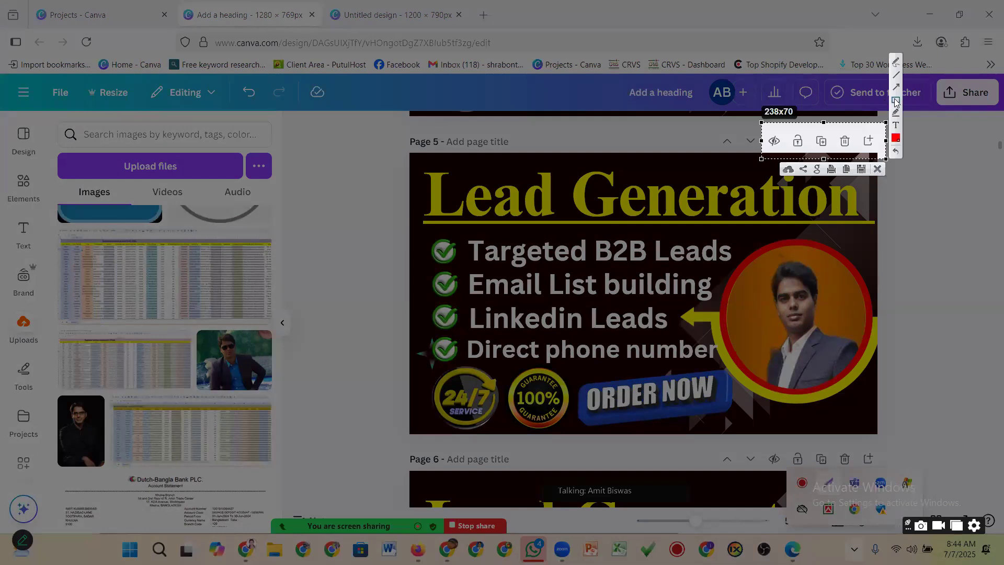
mouse_move(814, 134)
left_mouse_down()
mouse_move(817, 153)
mouse_move(836, 149)
left_mouse_up()
left_click(877, 169)
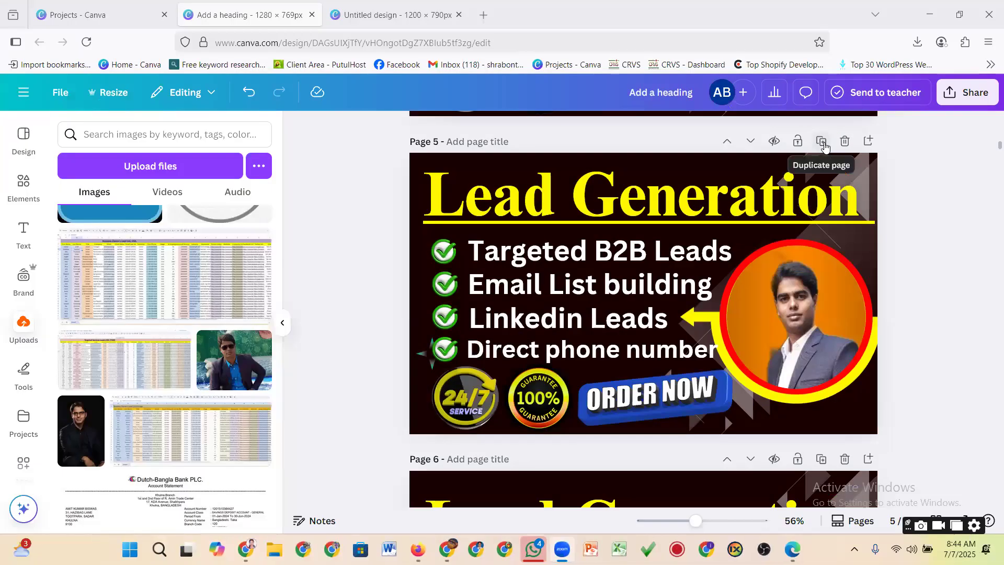
Step: Duplicate page 5 and delete the four service lines with their check marks from the copy
left_click(822, 142)
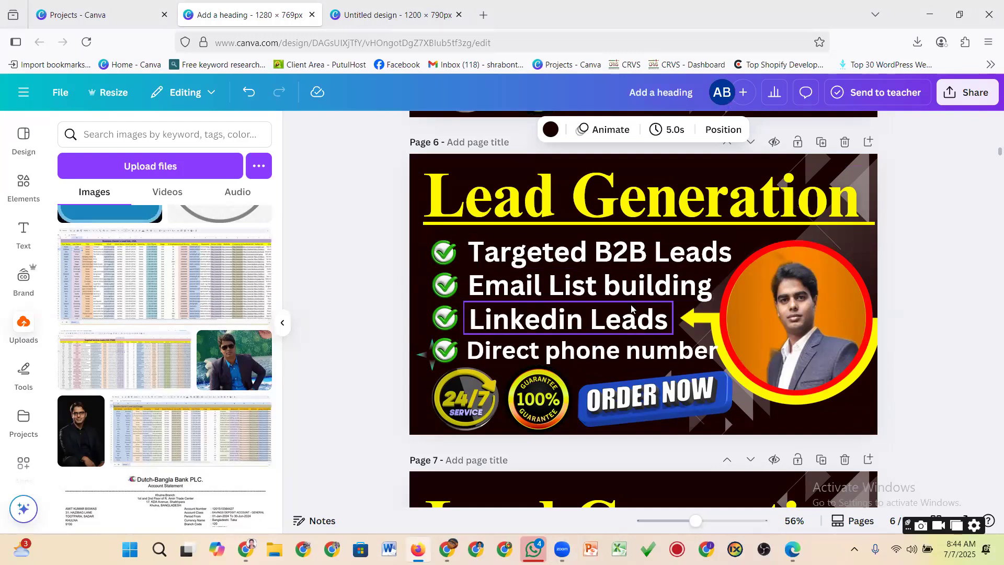
left_click_drag(420, 260, 646, 358)
key("Delete")
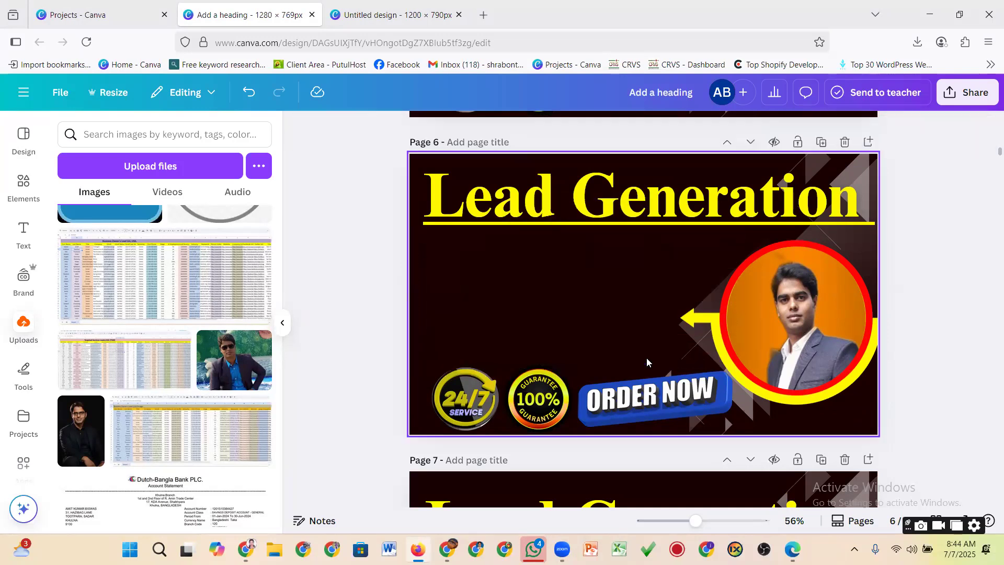
Step: Delete the Lead Generation heading, the two badges, the Order Now graphic and the round portrait with its arrow from page 6
left_click(429, 206)
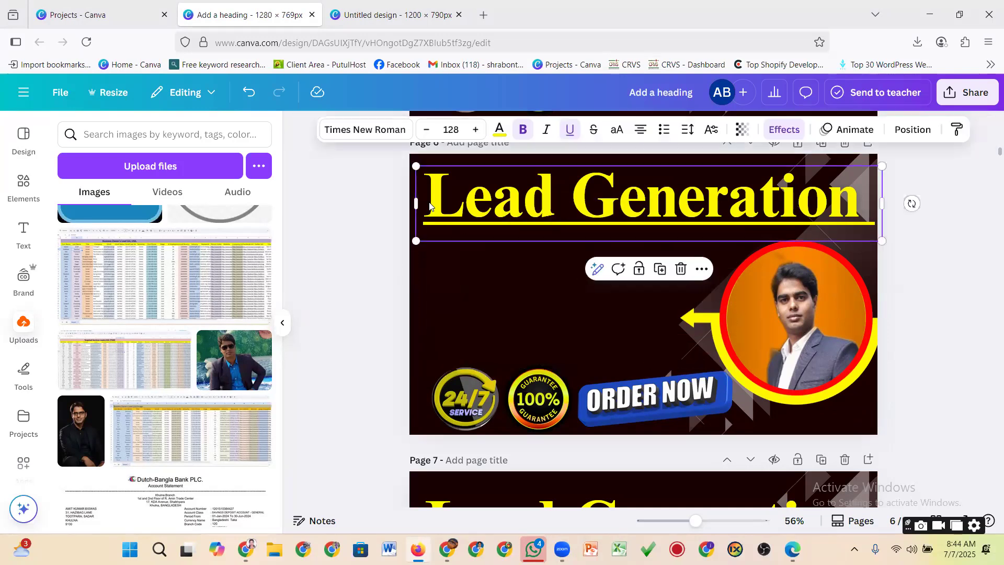
key("Delete")
scroll(502, 366, "up", 4)
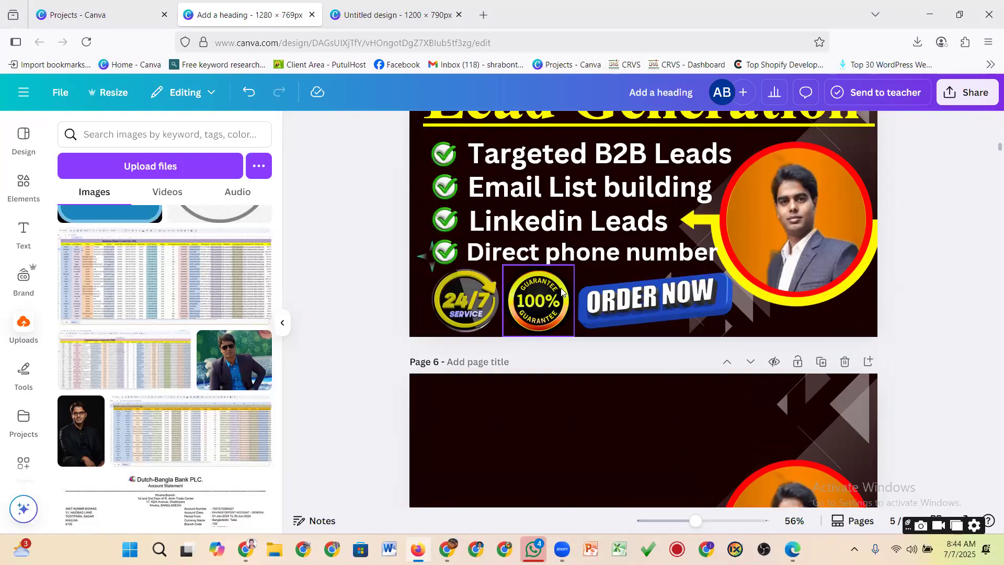
scroll(561, 291, "down", 3)
left_click_drag(441, 432, 769, 454)
key("Delete")
left_click(708, 375)
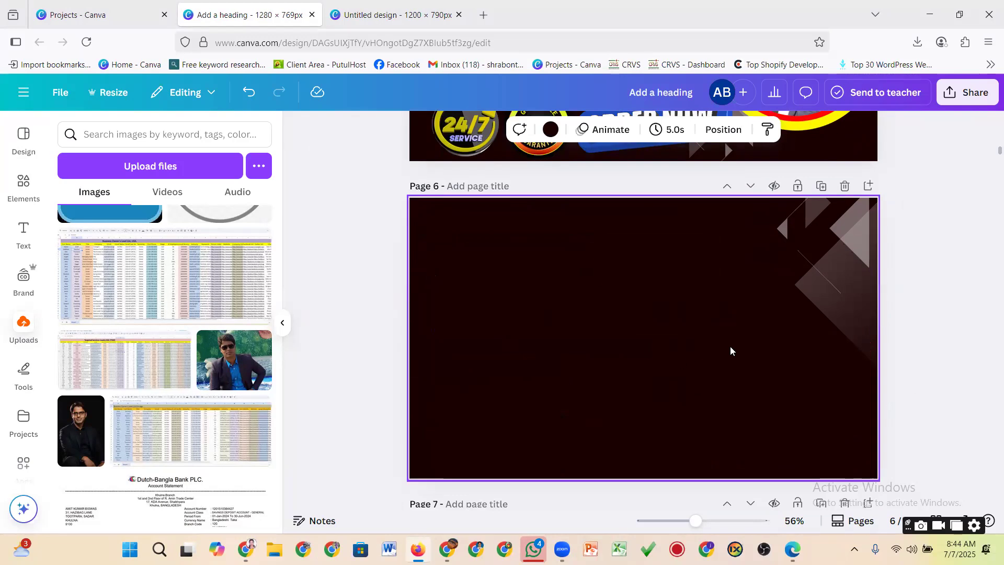
Step: Change the background colour of page 6 to white using the document colours
left_click(851, 270)
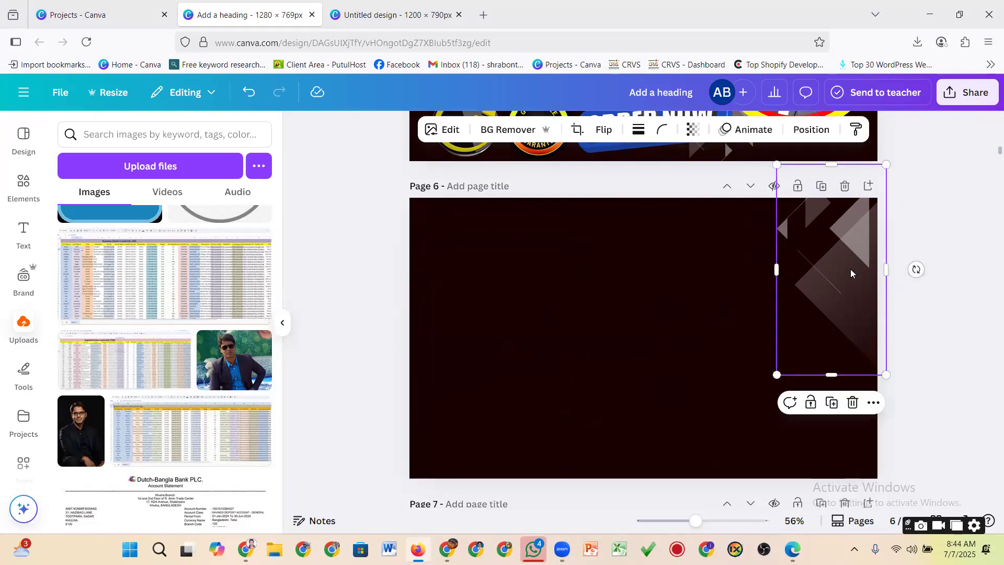
left_click(638, 328)
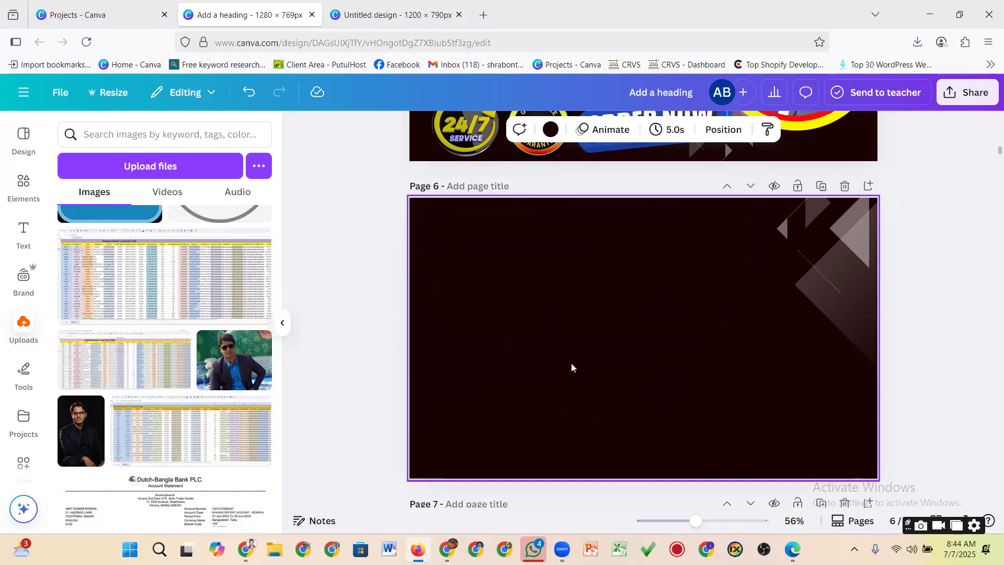
left_click(550, 129)
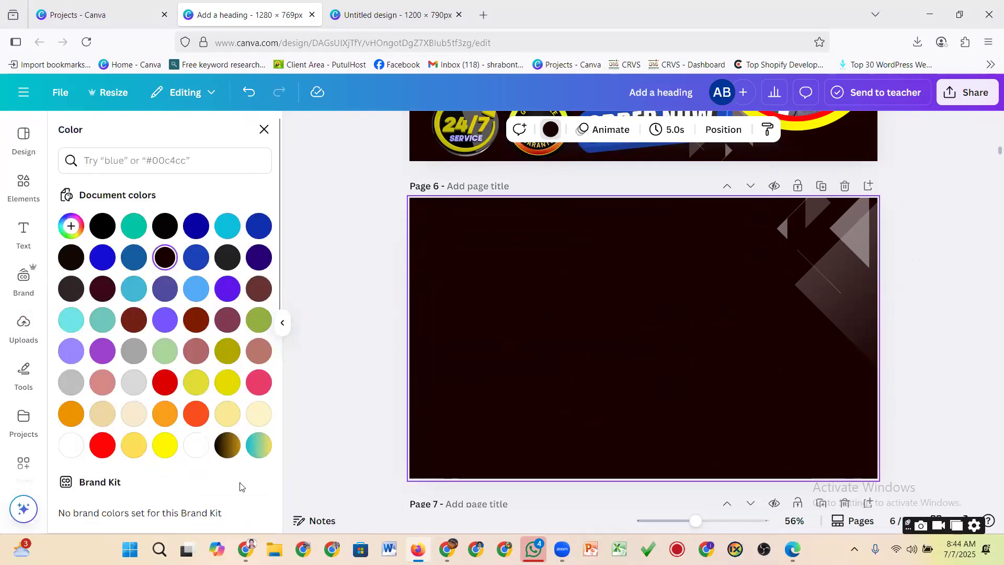
left_click(196, 446)
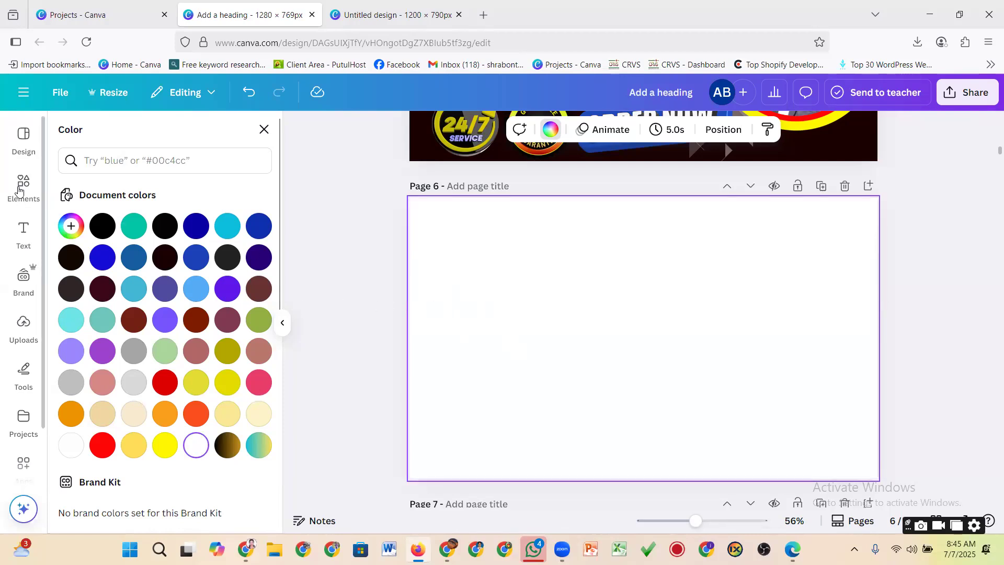
Step: Start a file upload and look through the Lightshot and Documents folders for a lead list screenshot
left_click(18, 328)
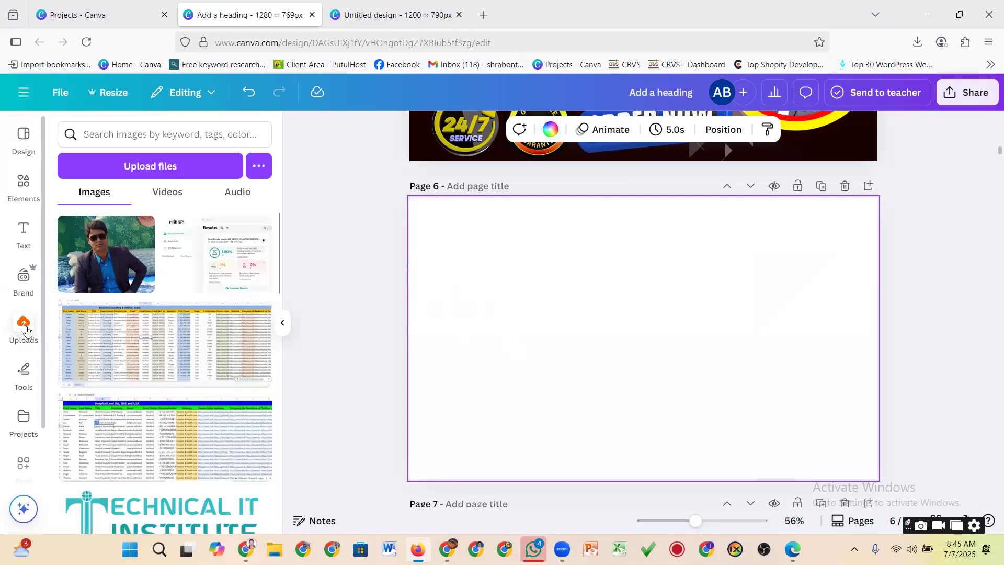
left_click(169, 168)
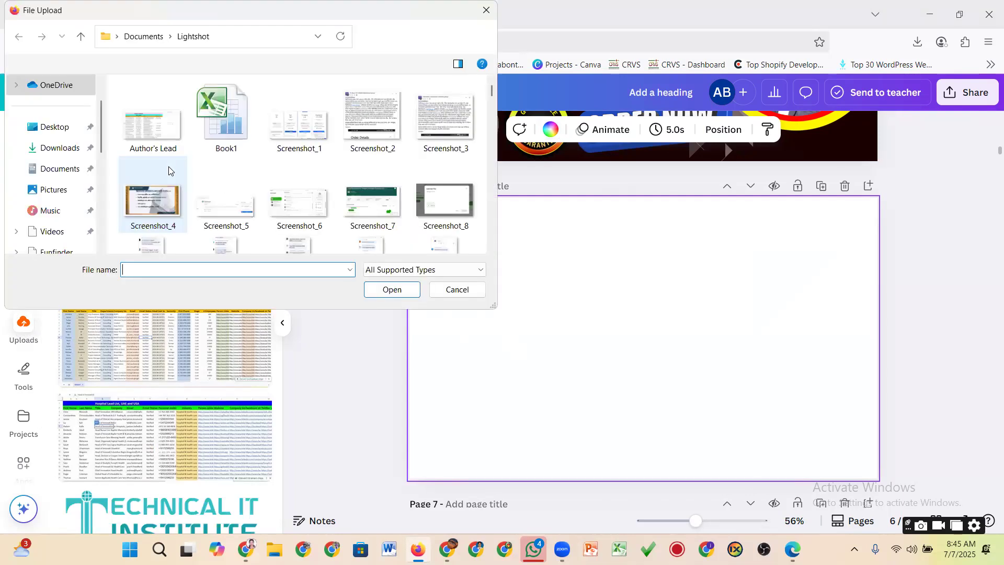
scroll(313, 125, "down", 3)
scroll(314, 122, "down", 3)
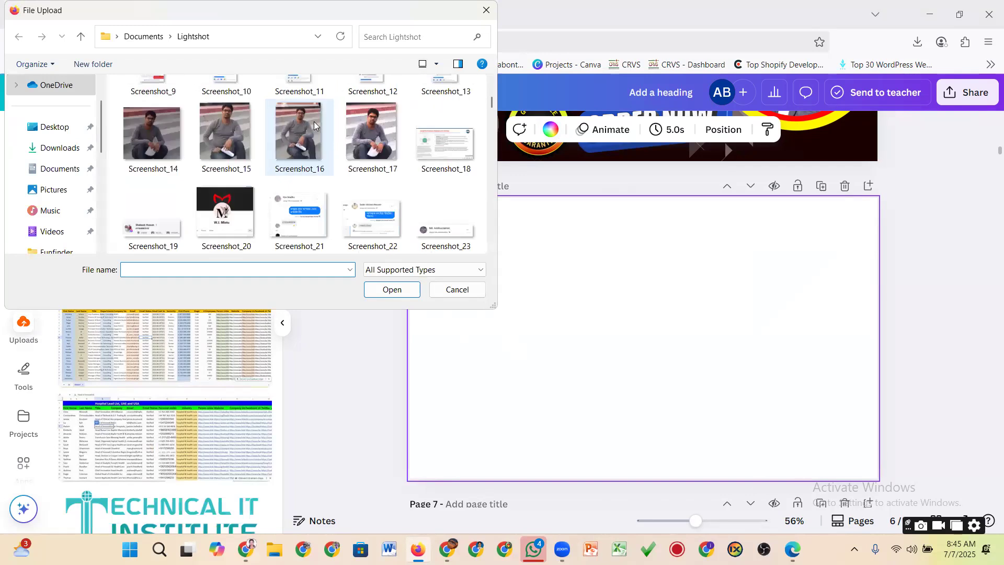
scroll(217, 141, "down", 3)
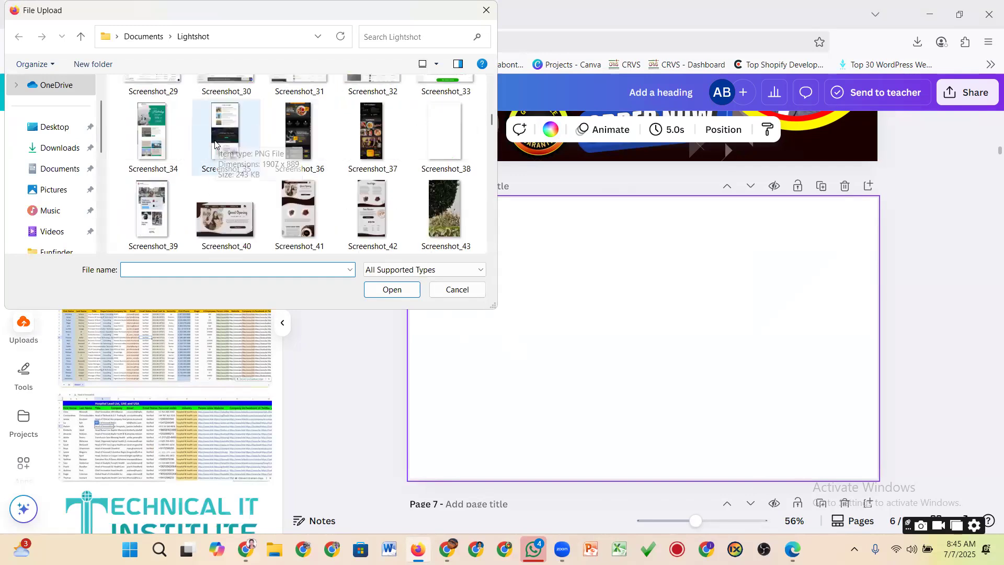
scroll(217, 143, "up", 3)
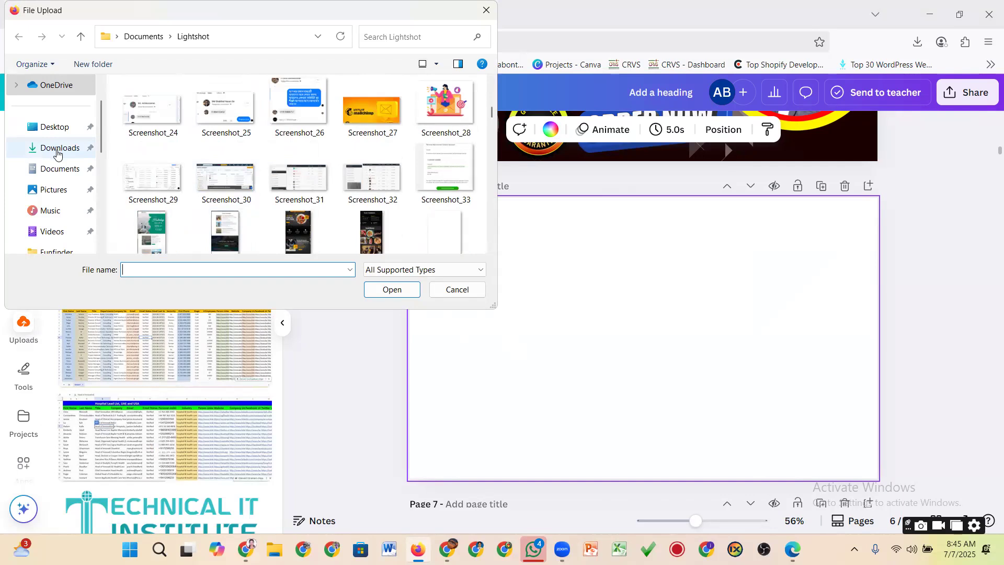
left_click(60, 168)
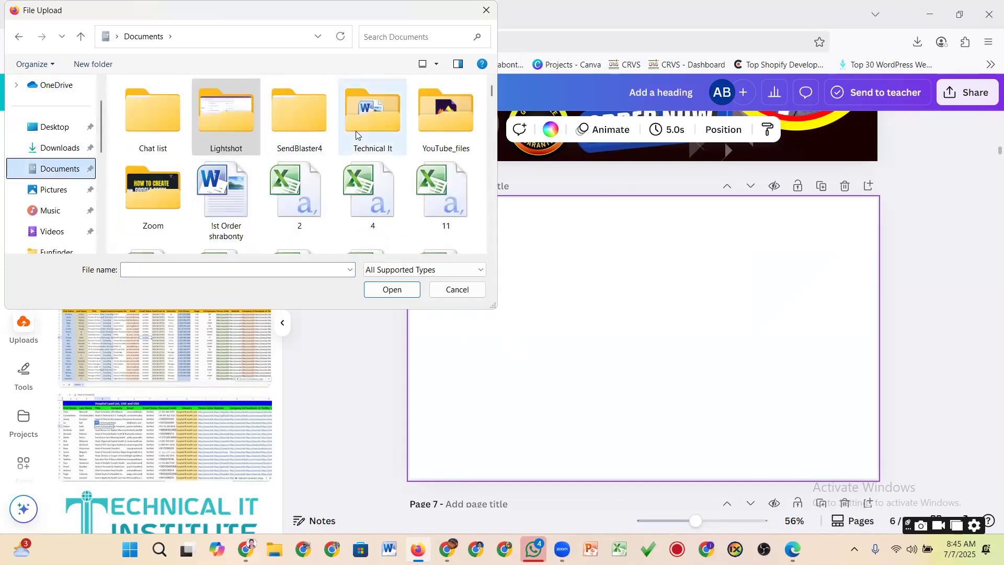
scroll(283, 126, "down", 1)
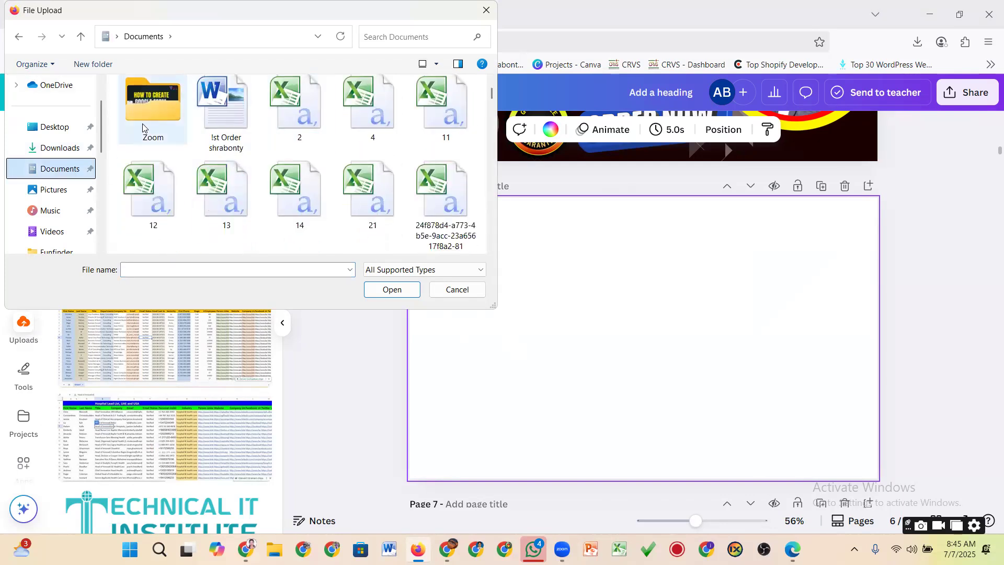
left_click(57, 190)
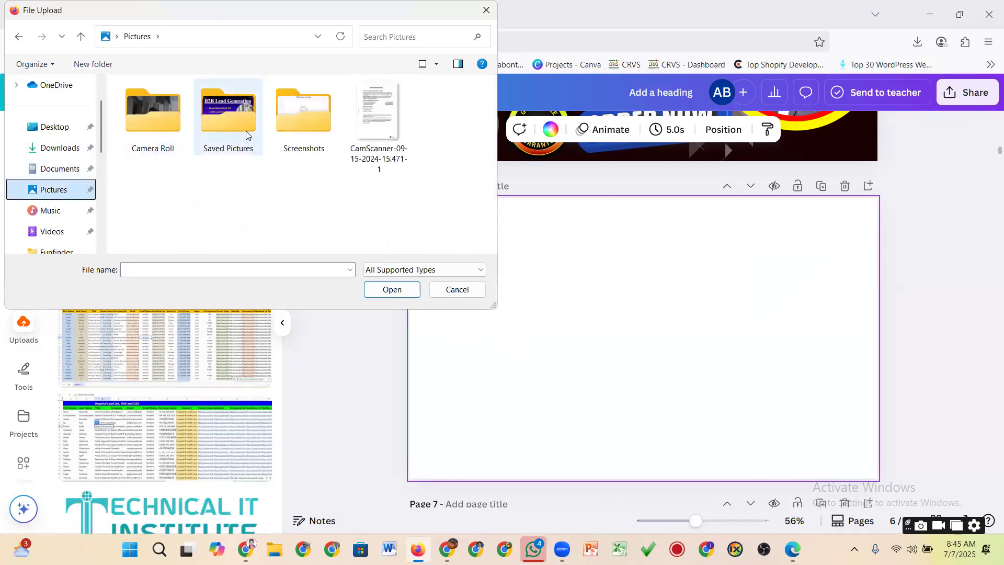
double_click(304, 125)
scroll(292, 138, "down", 8)
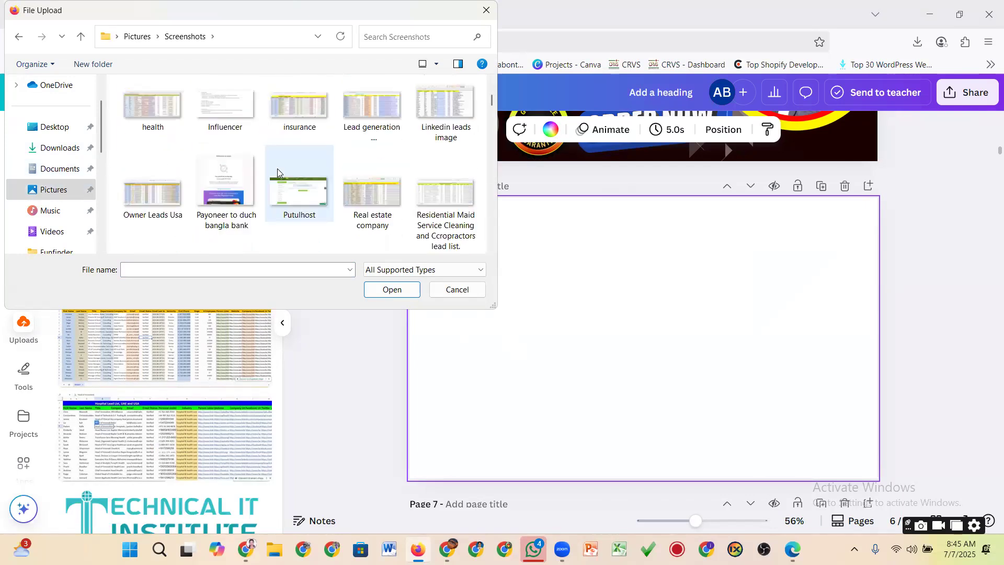
scroll(244, 183, "down", 10)
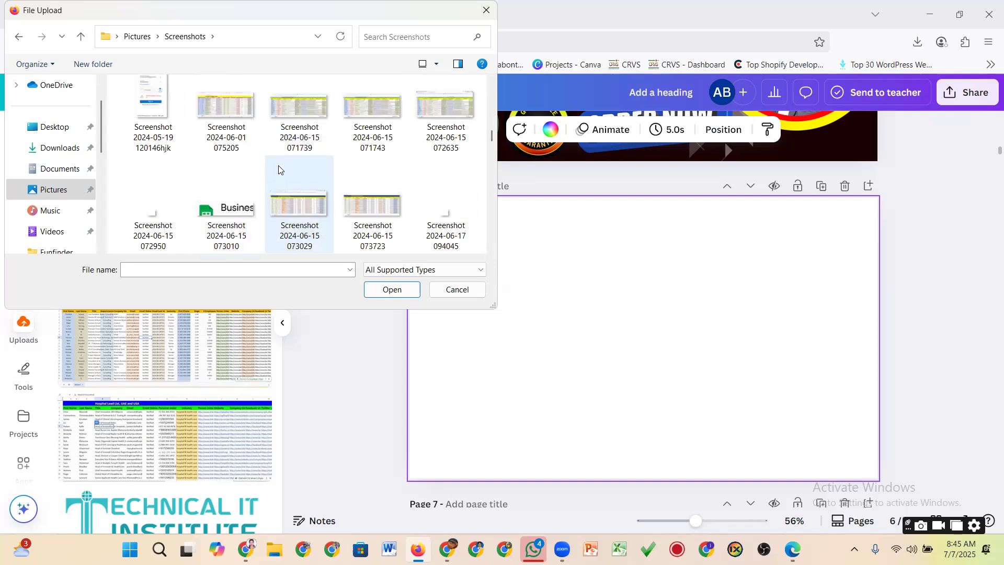
scroll(279, 165, "down", 10)
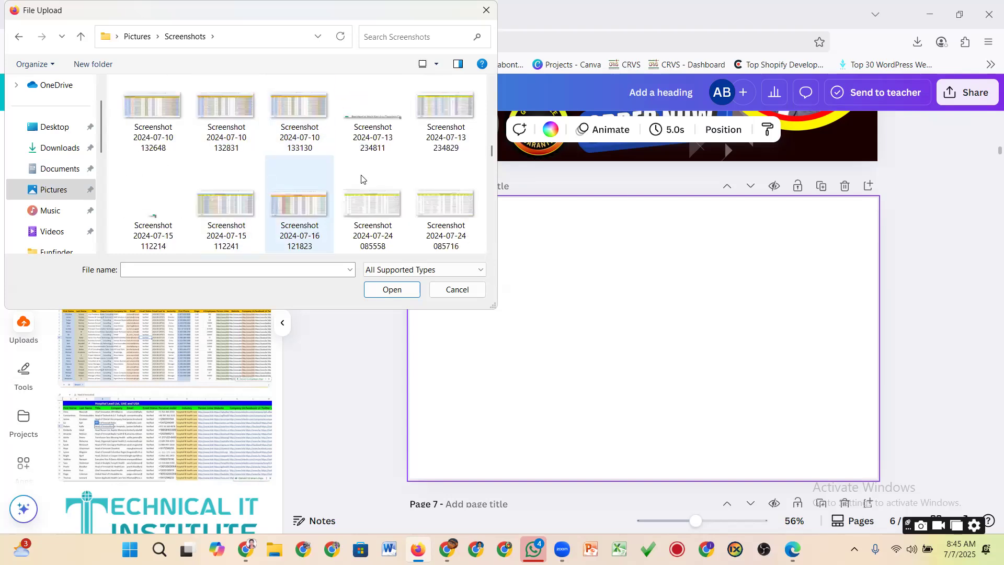
left_click(215, 115)
left_click(392, 289)
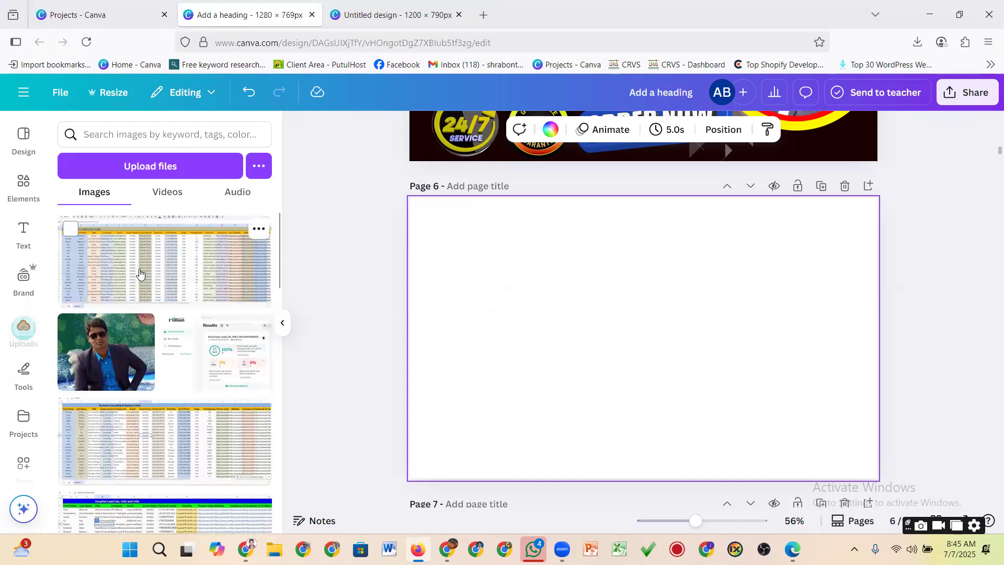
Step: Place the uploaded lead list image on page 6 and enlarge it to nearly the page height, overflowing the page's right edge
left_click_drag(140, 272, 497, 316)
left_click_drag(638, 365, 677, 363)
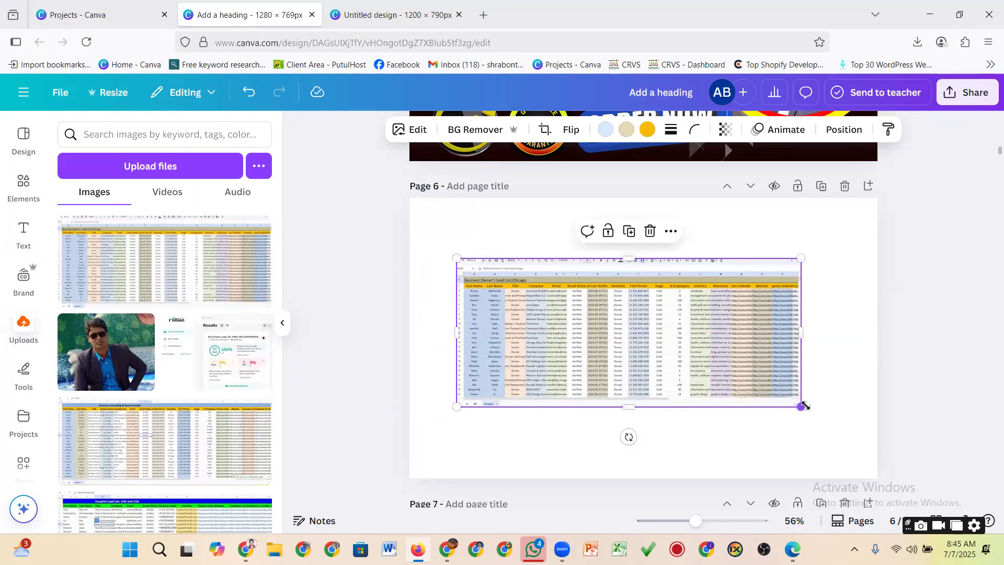
left_click_drag(800, 406, 885, 442)
left_click_drag(766, 397, 732, 349)
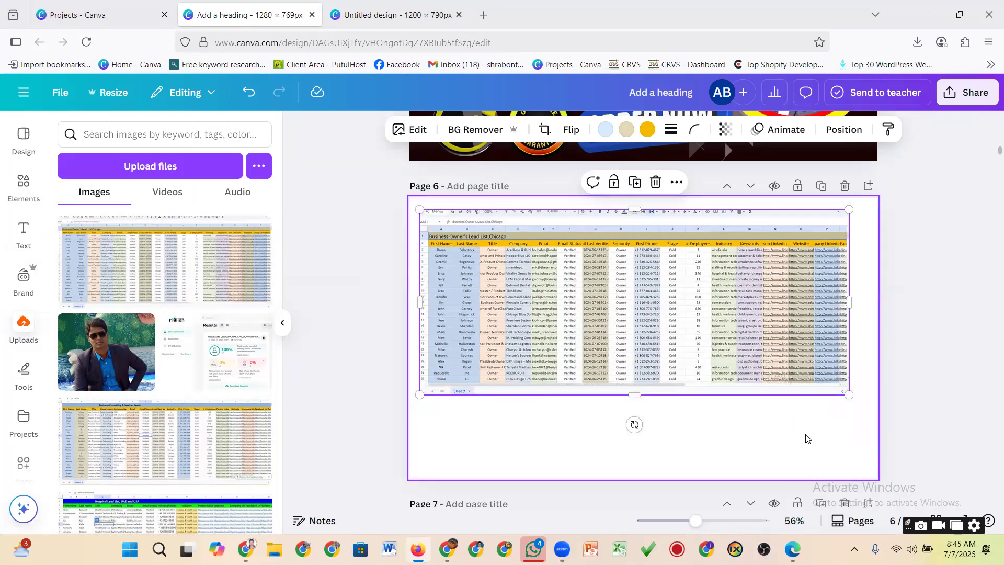
left_click_drag(848, 395, 1003, 470)
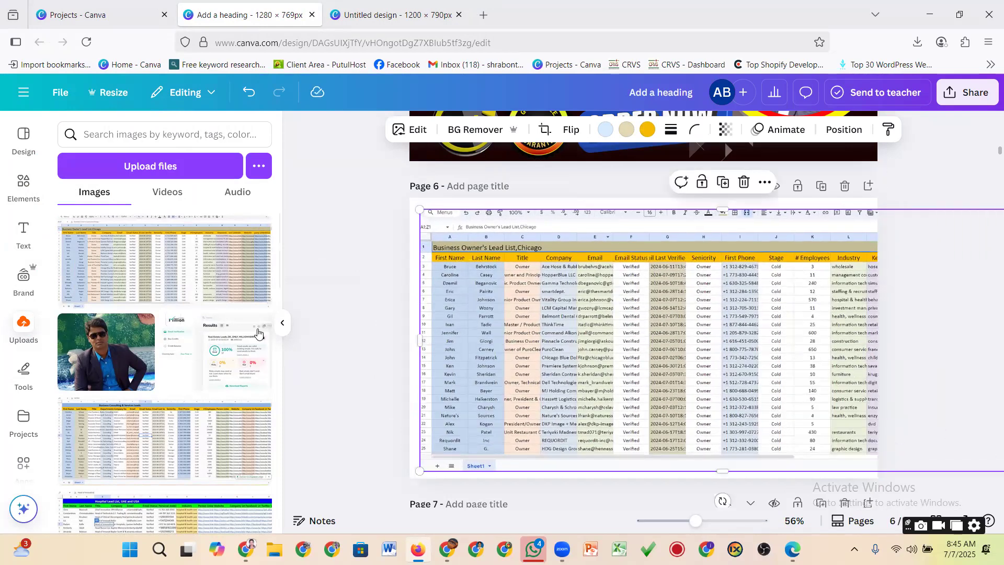
Step: Shift the enlarged lead list image slightly left and down on page 6, and deselect it
left_click(341, 329)
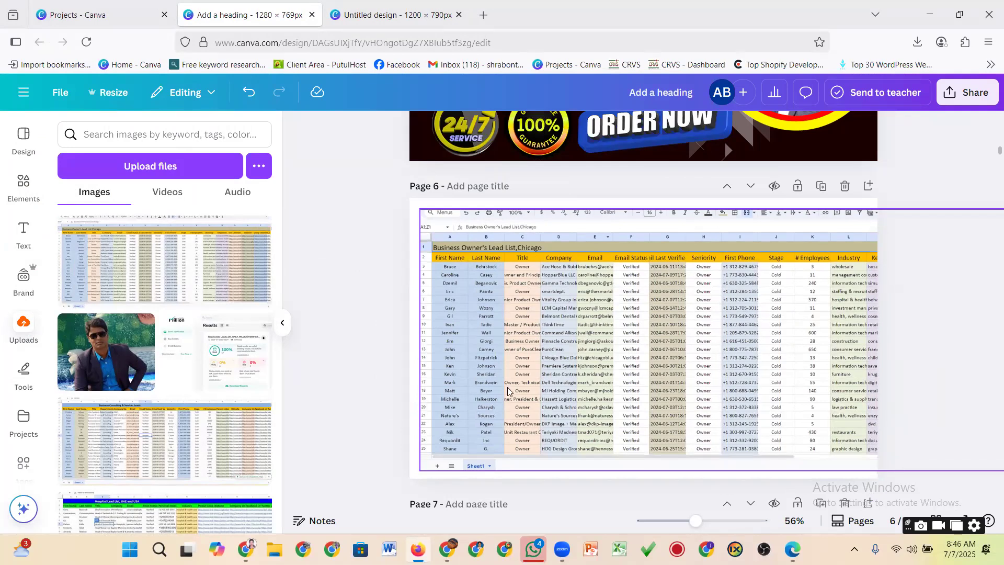
left_click(539, 274)
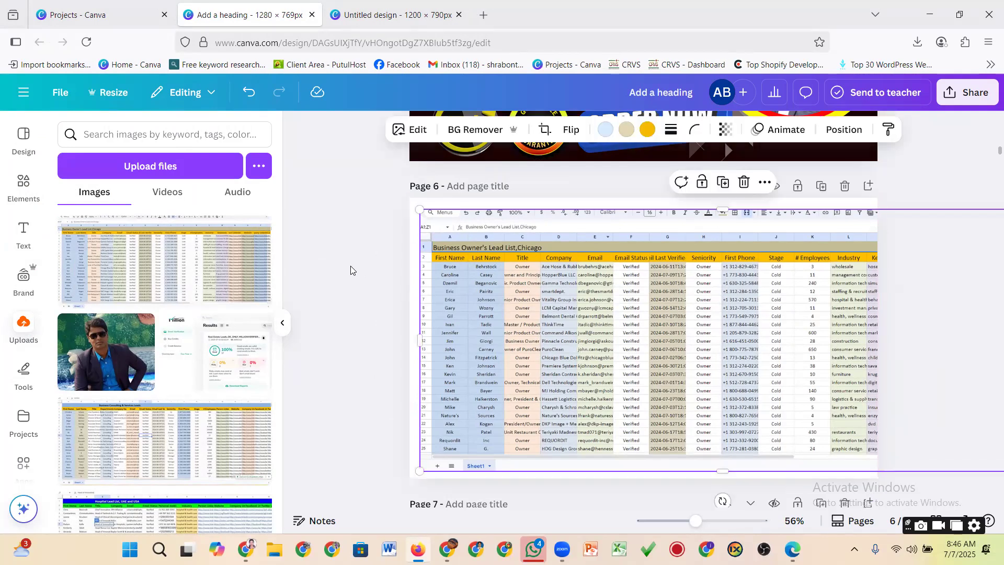
left_click_drag(679, 291, 672, 297)
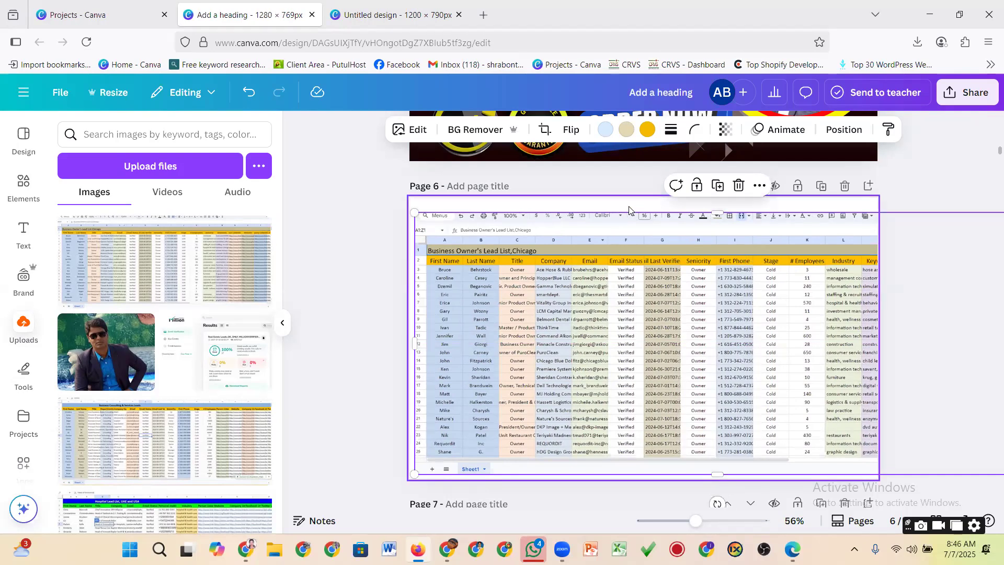
left_click(559, 203)
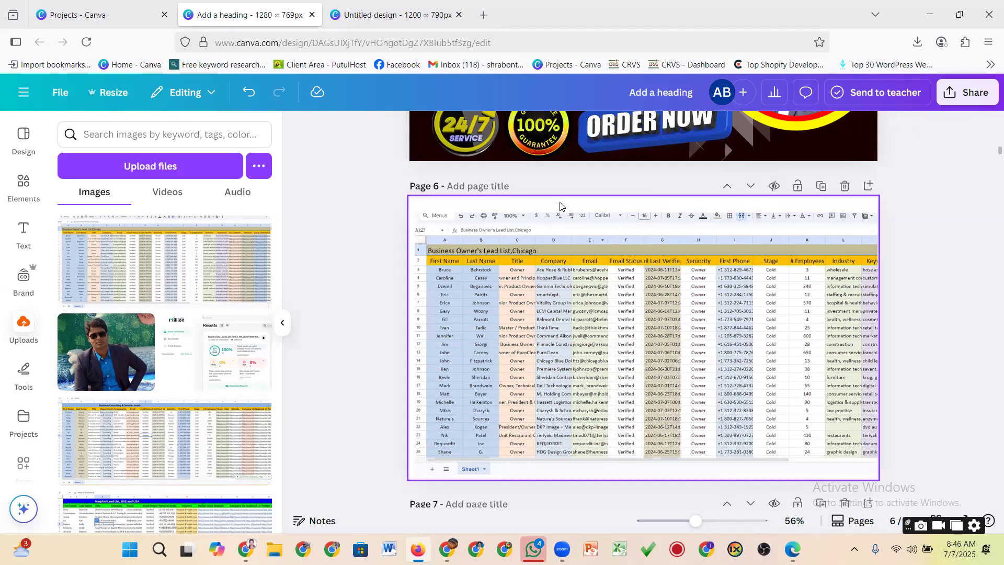
Step: Set page 6's background to dark blue from the document colors and nudge the lead list image slightly up
left_click(550, 129)
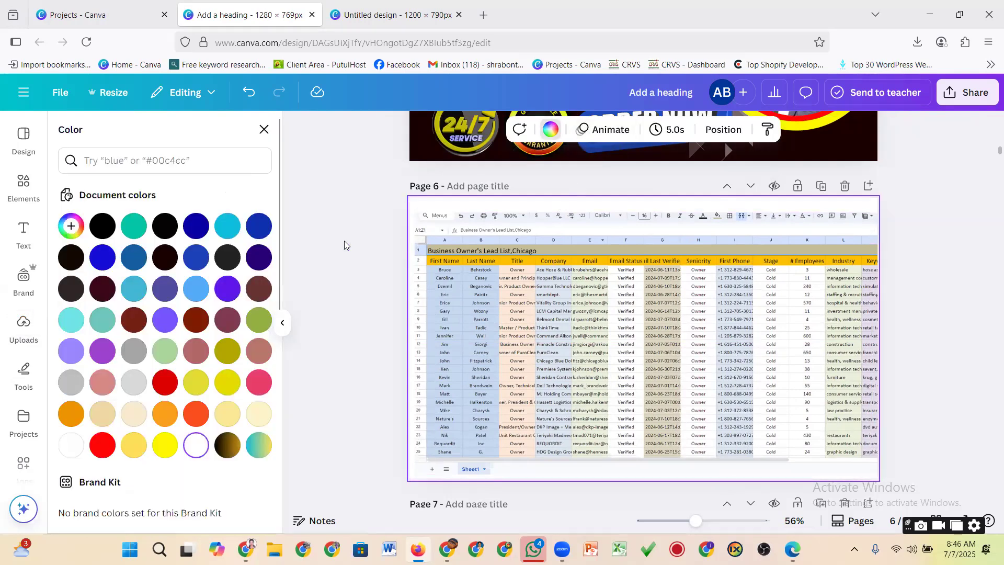
left_click(196, 225)
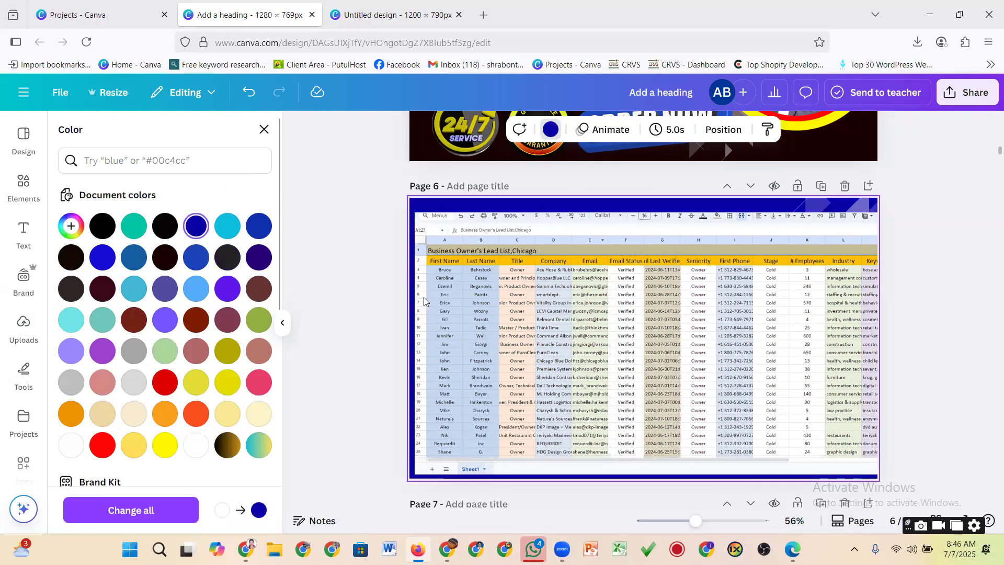
left_click_drag(740, 318, 741, 313)
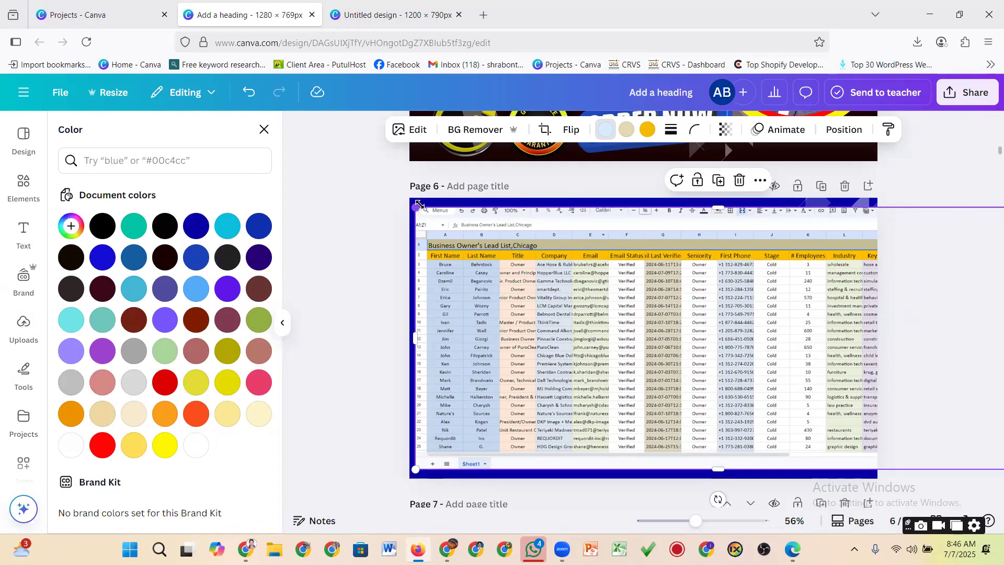
Step: Shrink the lead list image and crop its right side so that it fits inside page 6
left_click_drag(415, 208, 552, 242)
left_click_drag(770, 357, 704, 328)
left_click_drag(924, 341, 746, 348)
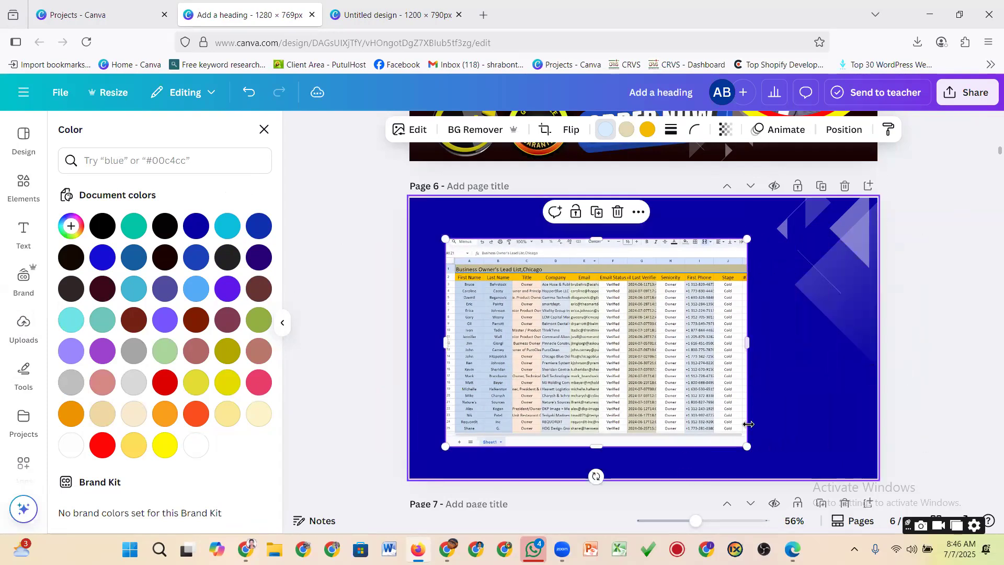
Step: Enlarge the cropped lead list image to about the page height and shift it toward the page's left edge
left_click_drag(747, 446, 864, 448)
mouse_move(764, 387)
left_mouse_down()
mouse_move(760, 373)
mouse_move(750, 378)
left_mouse_up()
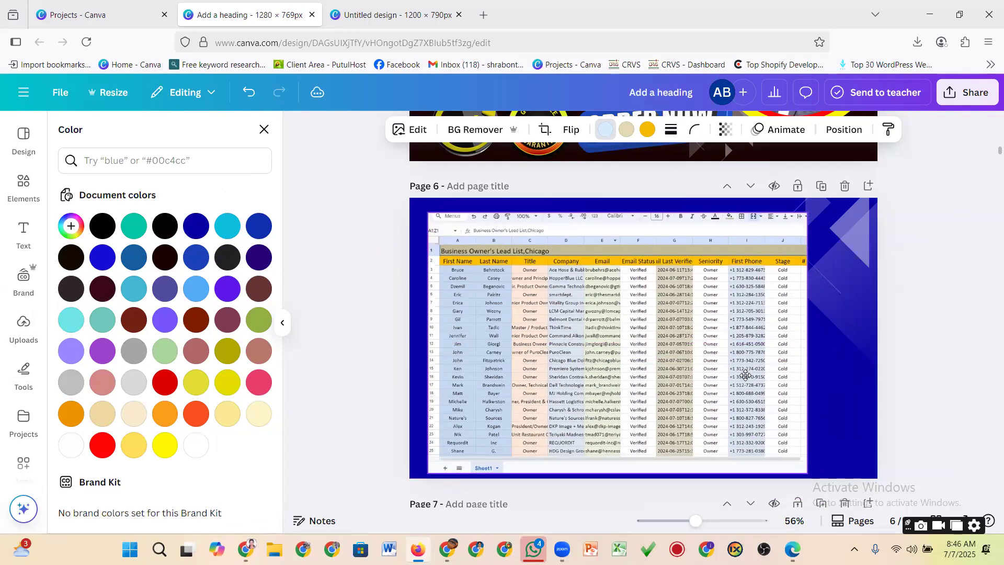
left_click_drag(808, 475, 852, 453)
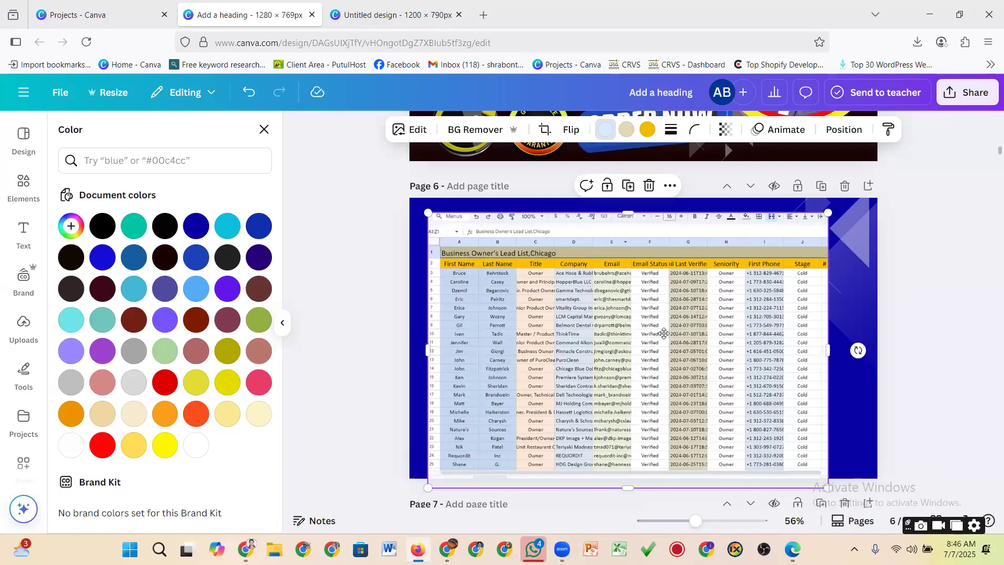
Step: Crop the bottom of the lead list image and refit it centred on page 6, nearly filling the page
left_click_drag(663, 333, 667, 296)
left_click_drag(633, 451, 633, 422)
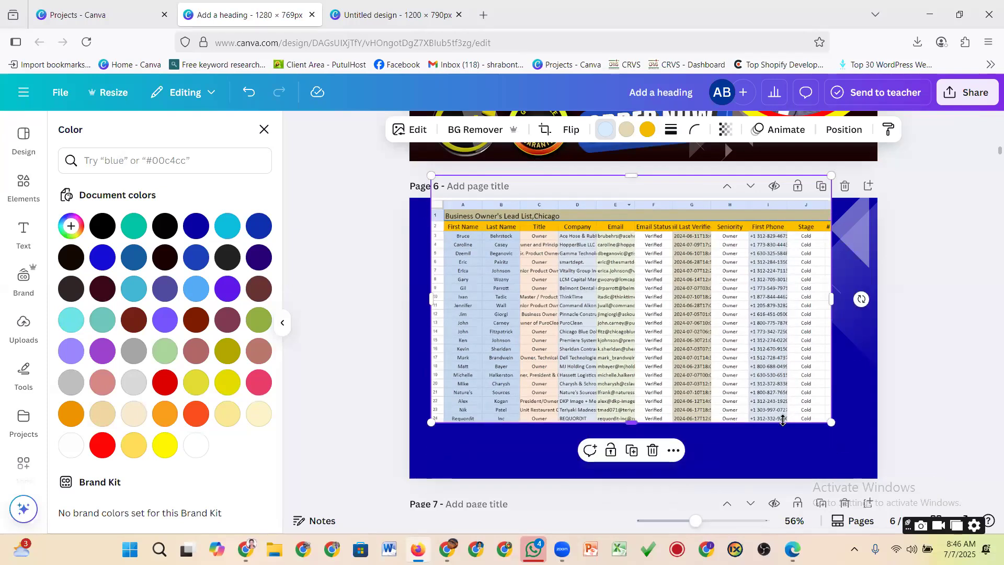
left_click_drag(830, 422, 863, 441)
left_click_drag(750, 370, 746, 399)
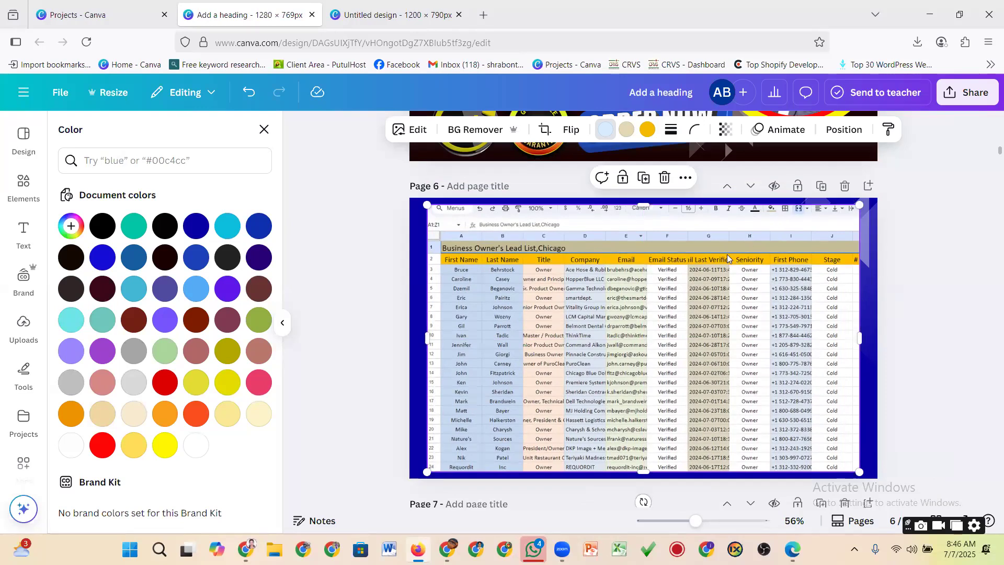
left_click(925, 270)
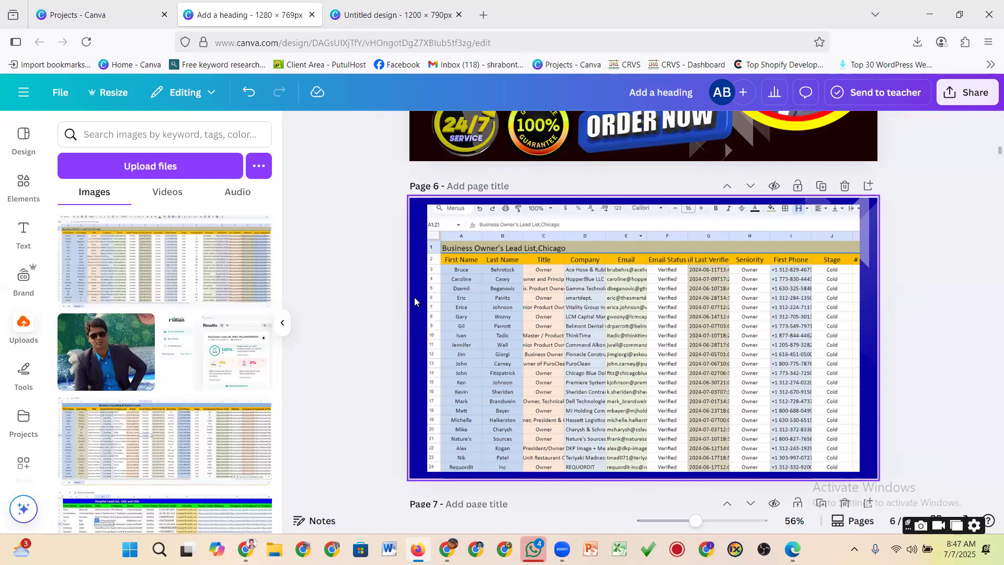
Step: Search the element graphics for "shadow" and add the black fade gradient to page 6
left_click(493, 343)
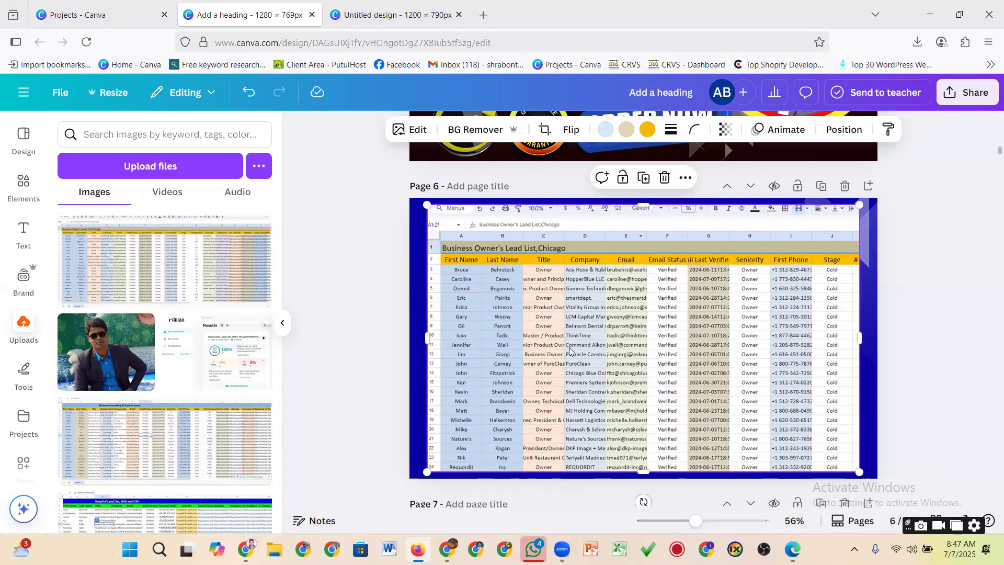
left_click(21, 185)
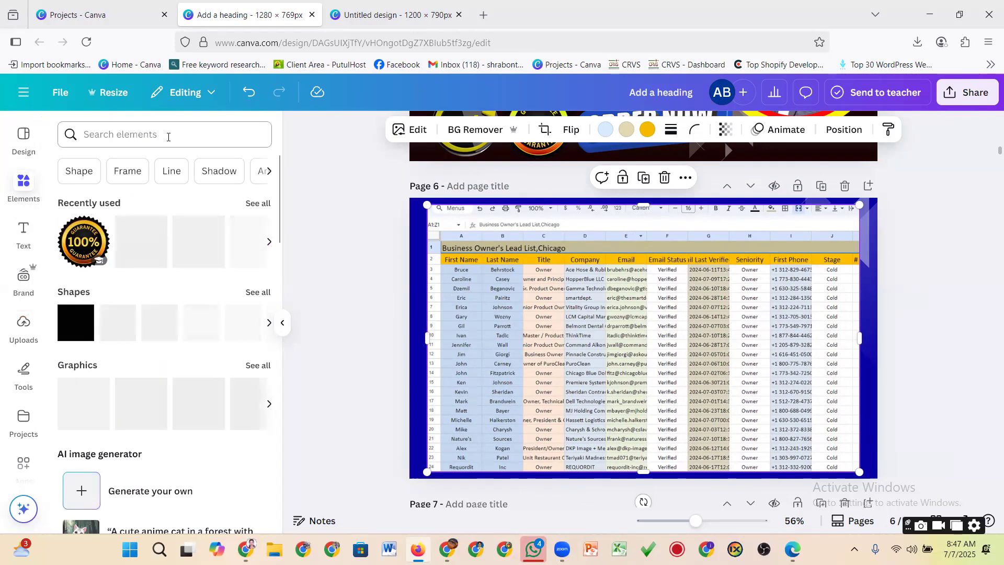
left_click(168, 135)
type("sh")
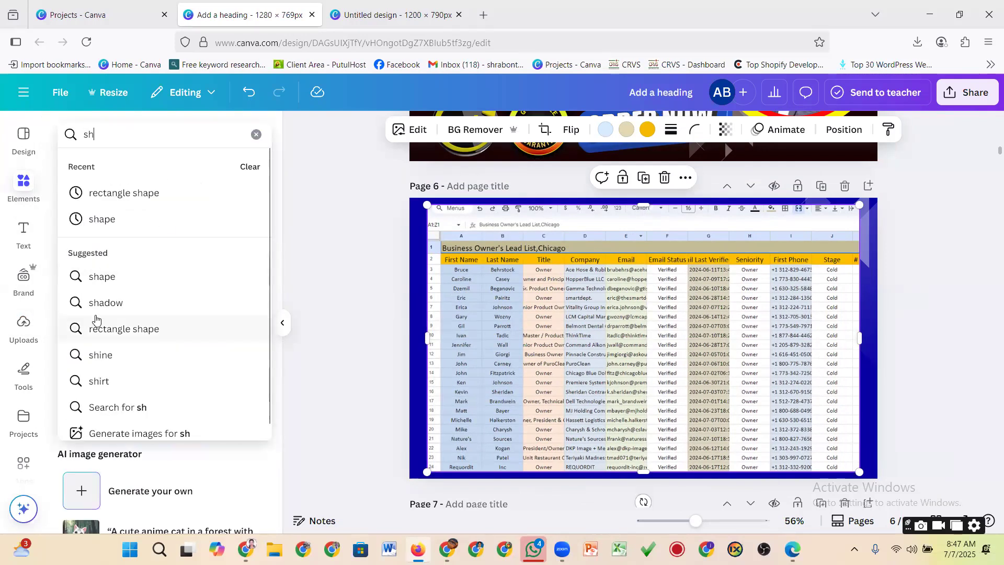
left_click(97, 302)
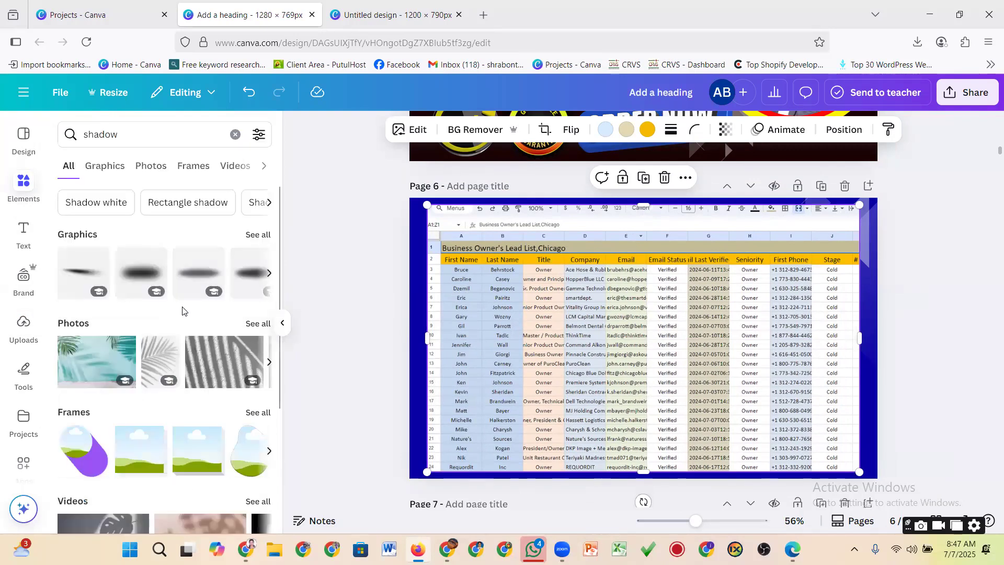
left_click(258, 234)
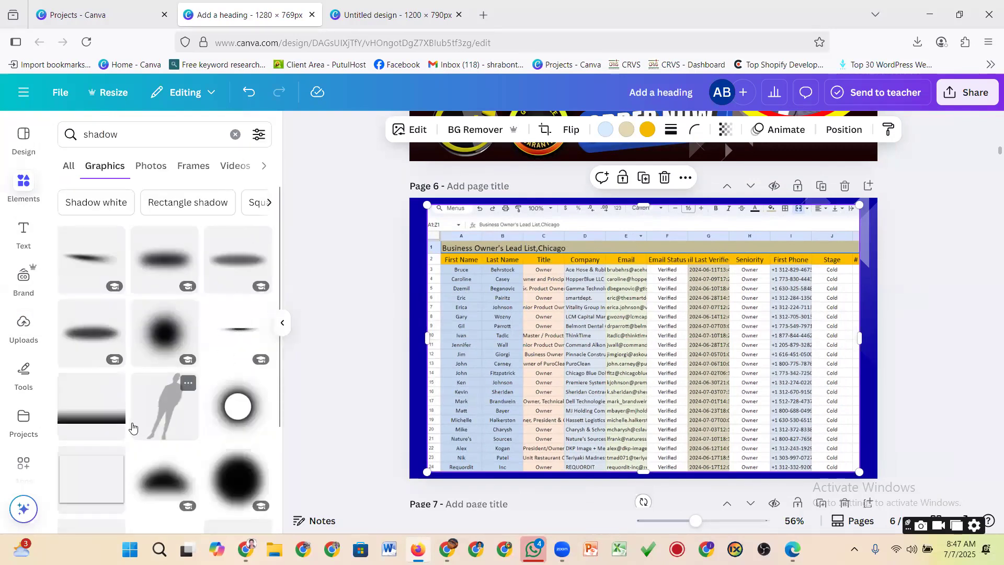
scroll(132, 428, "down", 2)
left_click(115, 312)
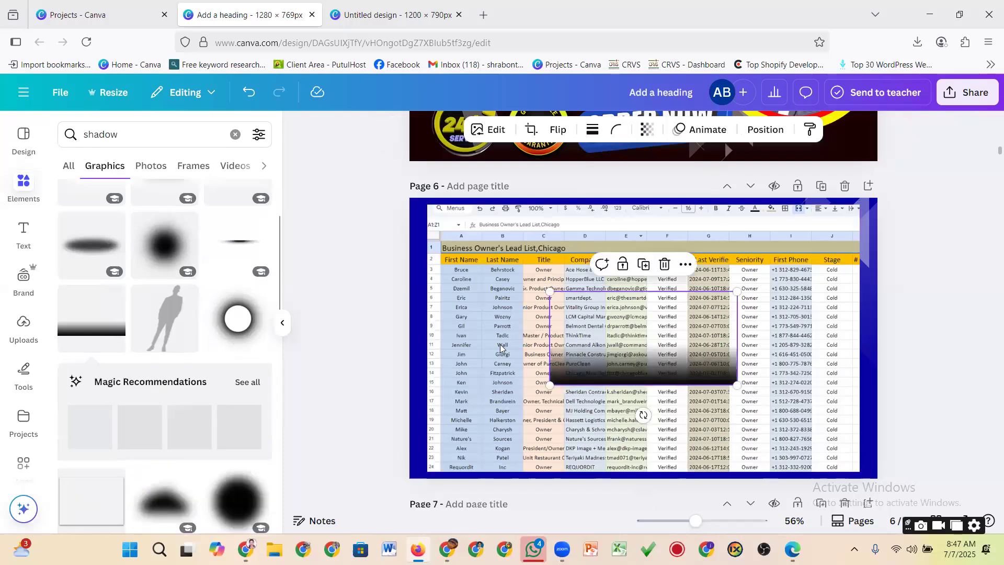
Step: Set page 6's background to white and move the lead list image up to the page's top edge
left_click(414, 327)
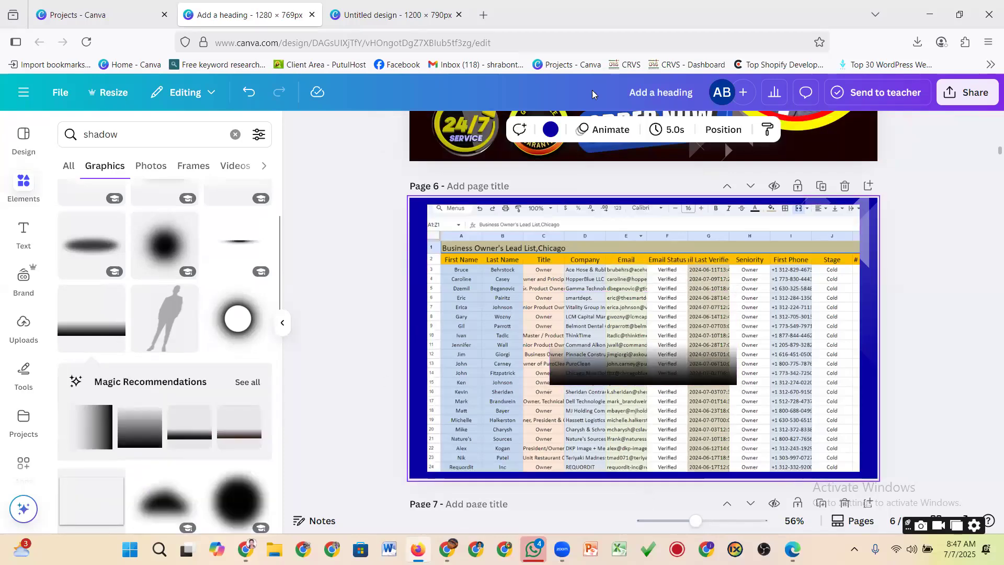
left_click(553, 134)
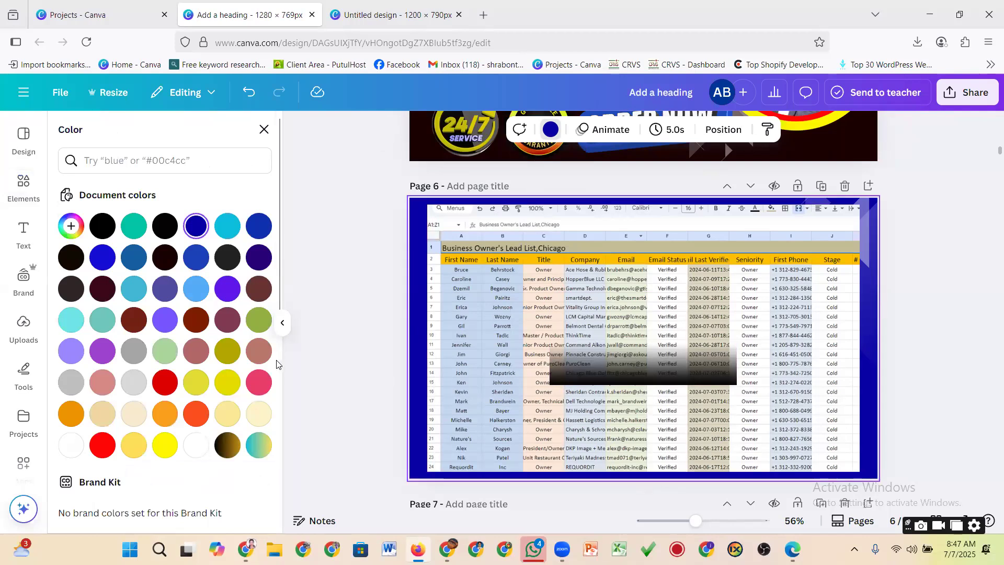
left_click(198, 447)
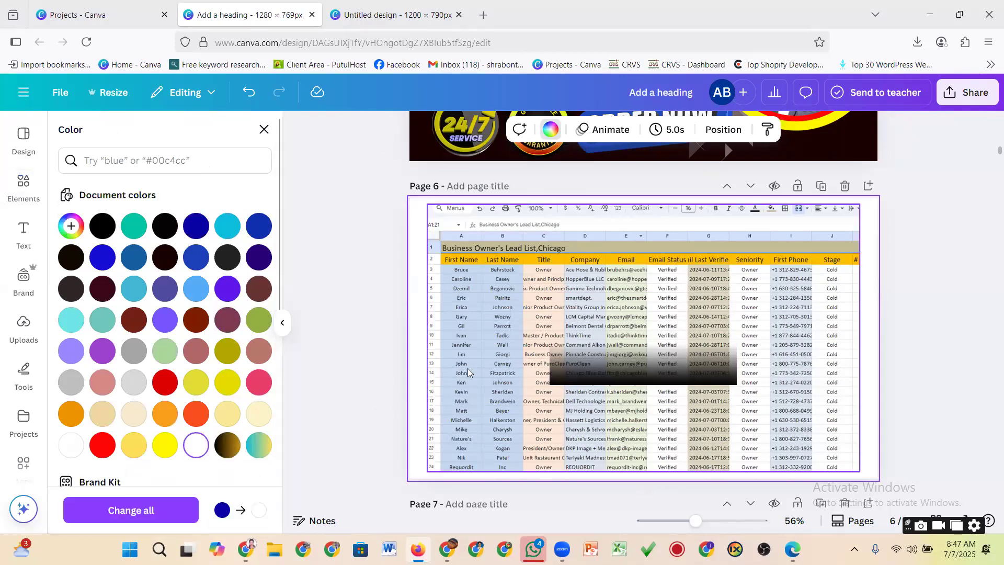
left_click_drag(467, 348, 468, 342)
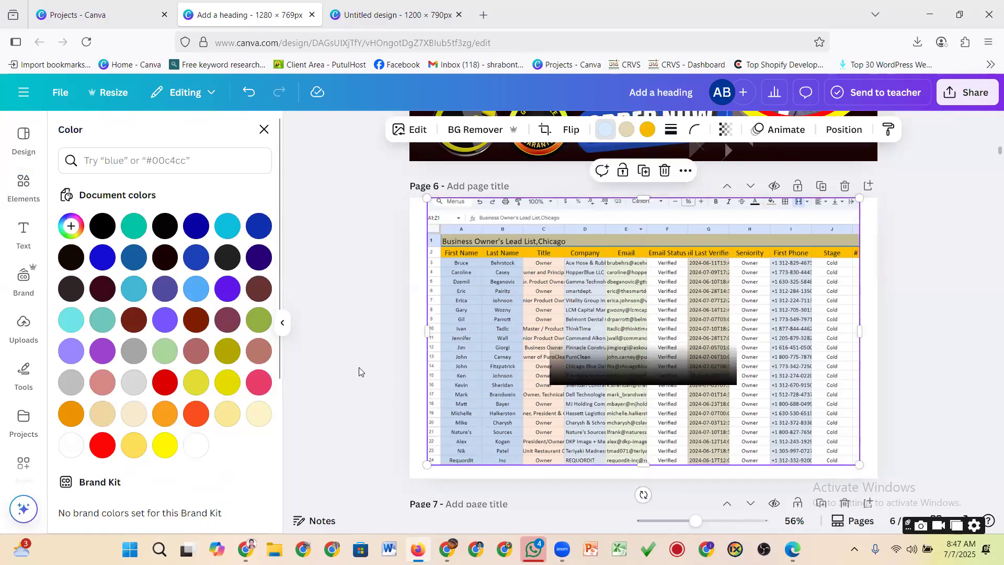
Step: Try the rectangular shadow frame over the lead list image, and remove both it and the black fade gradient from page 6
left_click(23, 188)
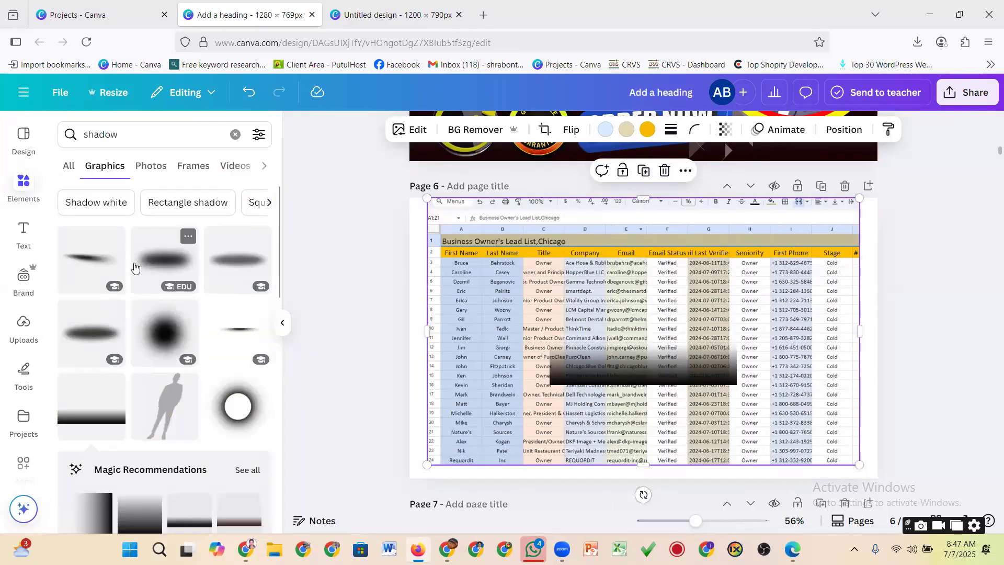
scroll(197, 352, "down", 4)
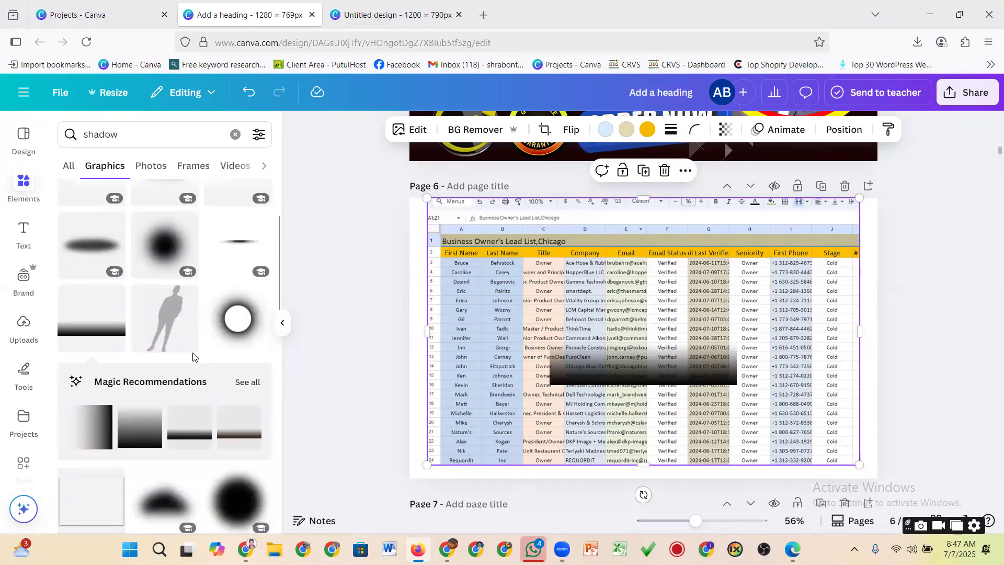
left_click(91, 400)
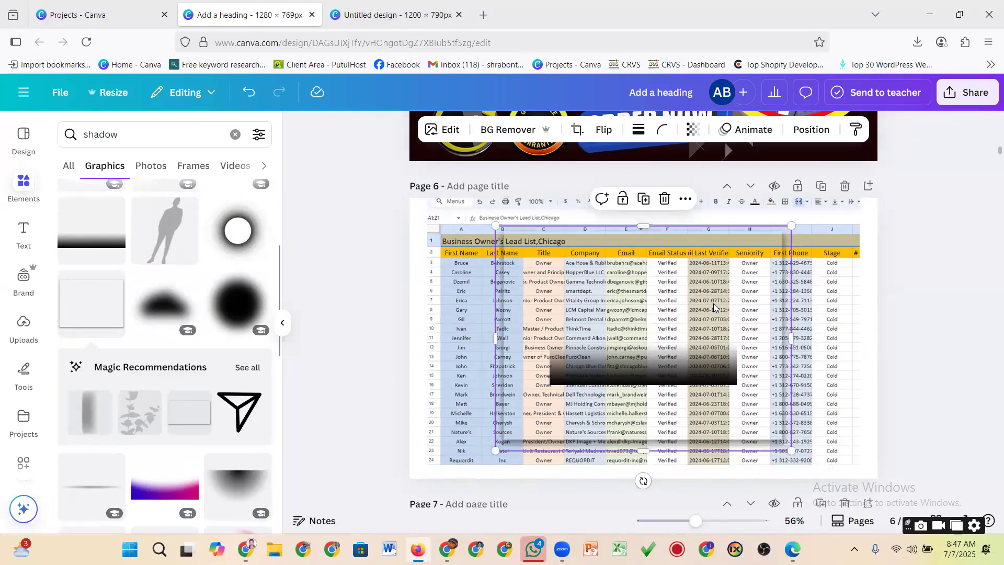
left_click_drag(707, 301, 718, 358)
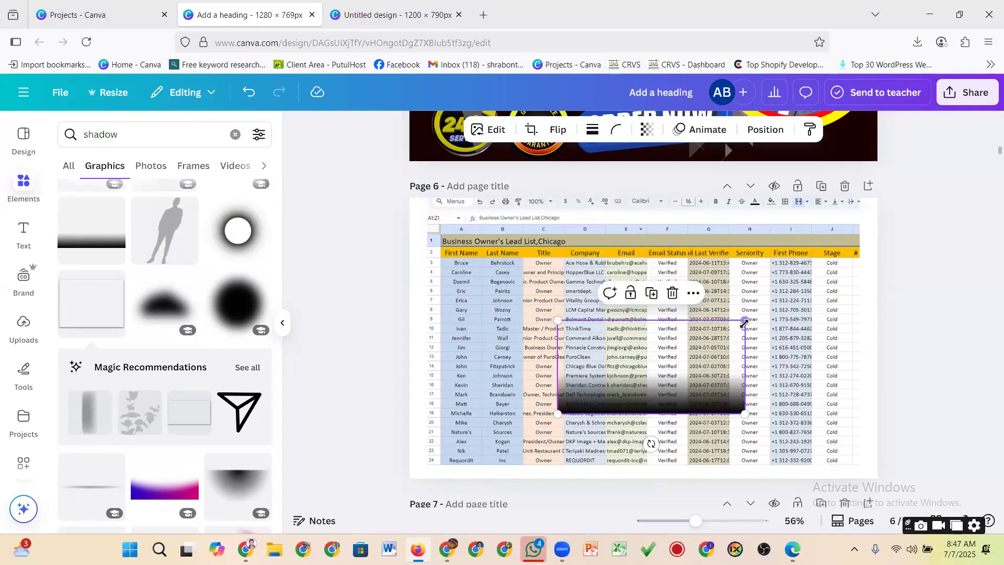
left_click(673, 293)
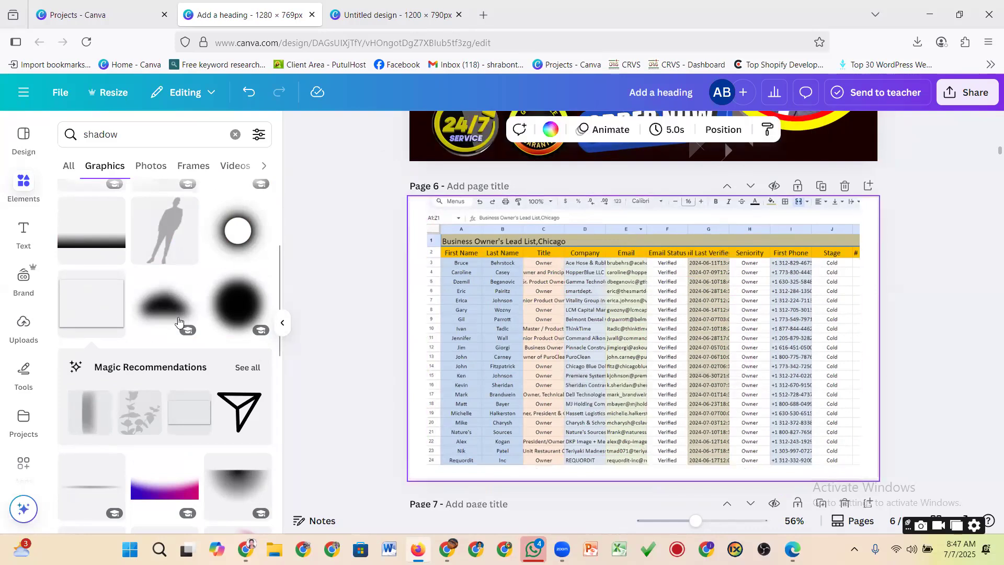
Step: Browse the shadow graphics, photos and frames for a suitable fade effect for the lead list image
scroll(180, 394, "down", 6)
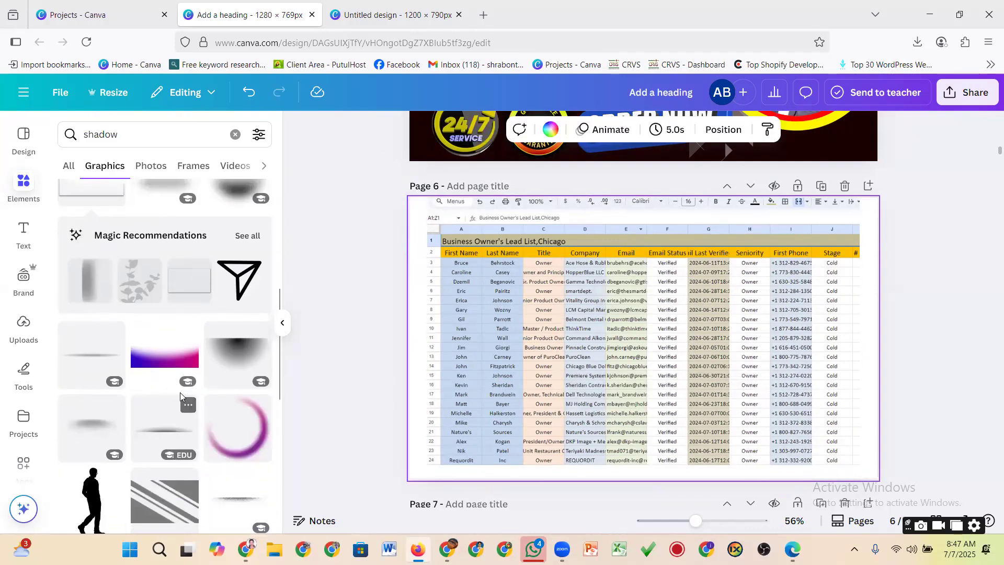
scroll(137, 421, "down", 3)
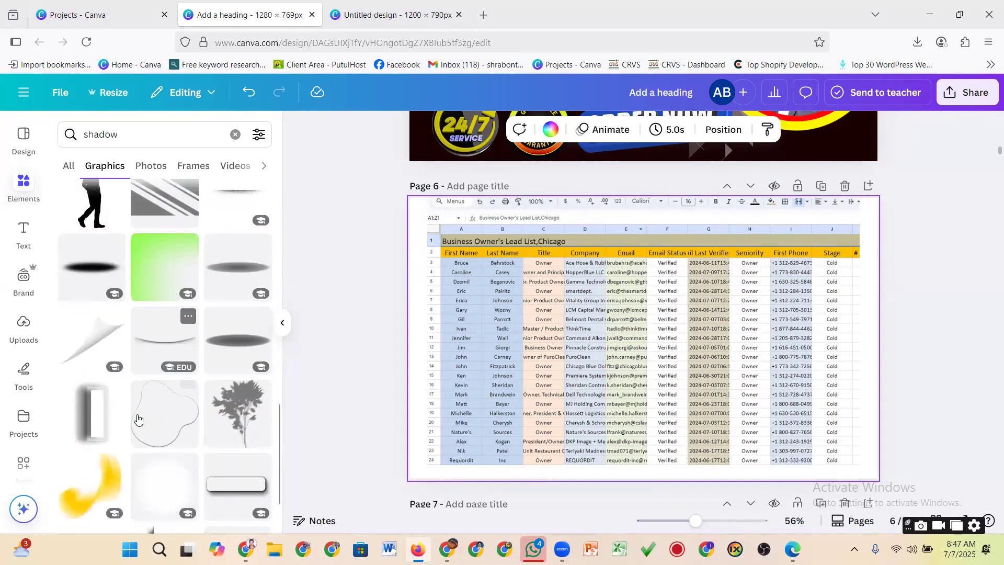
scroll(138, 417, "down", 1)
scroll(138, 415, "up", 4)
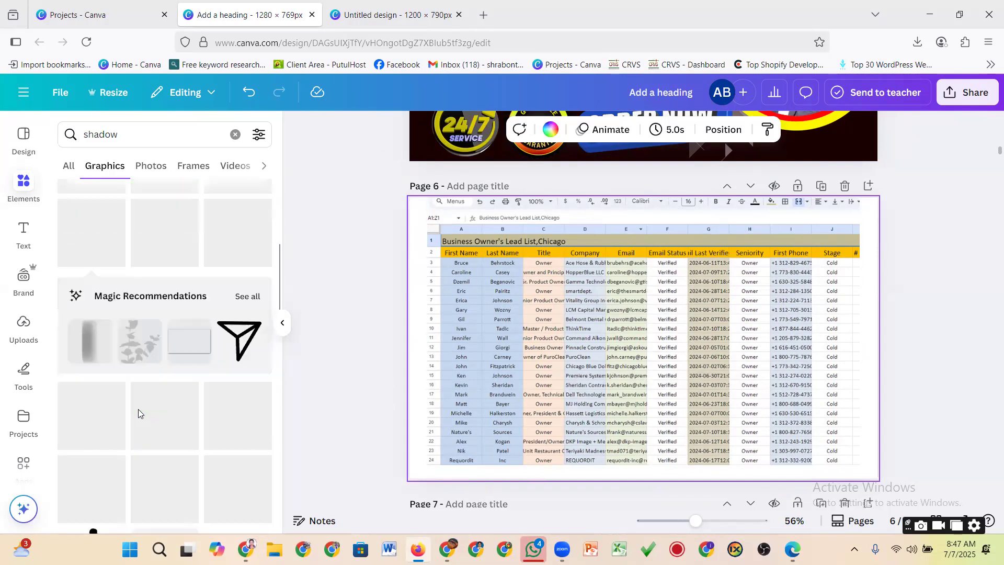
left_click(153, 166)
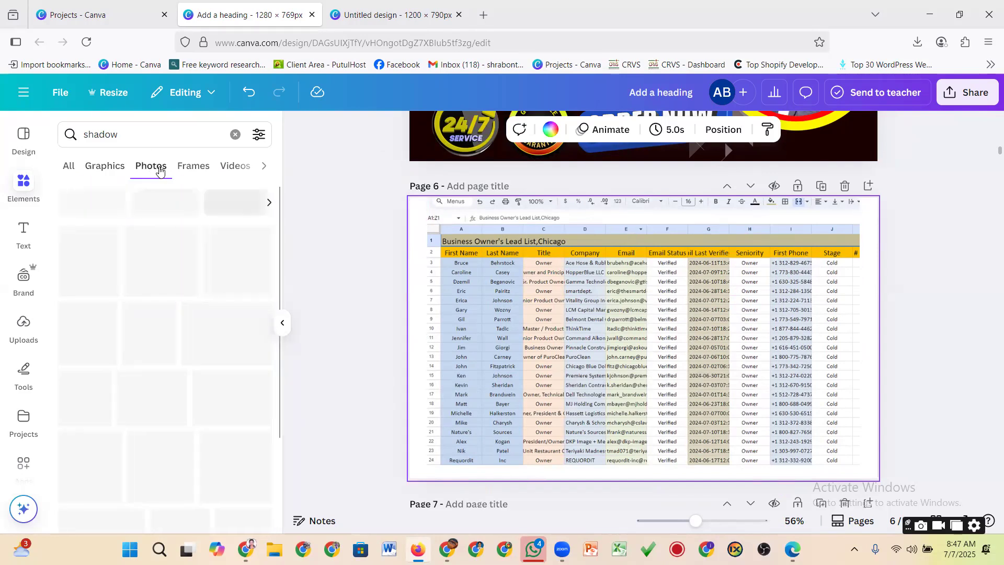
left_click(194, 166)
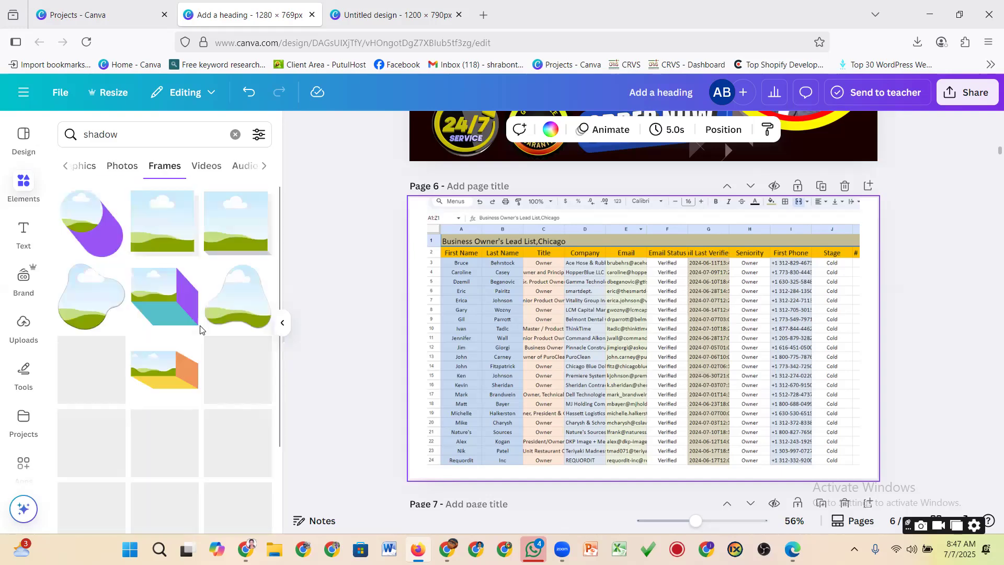
Step: Try the black fade gradient along page 6's bottom edge, widened across the page, and remove it
left_click(90, 172)
left_click(154, 326)
left_click_drag(637, 328, 508, 428)
left_click_drag(816, 443, 829, 436)
left_click(585, 457)
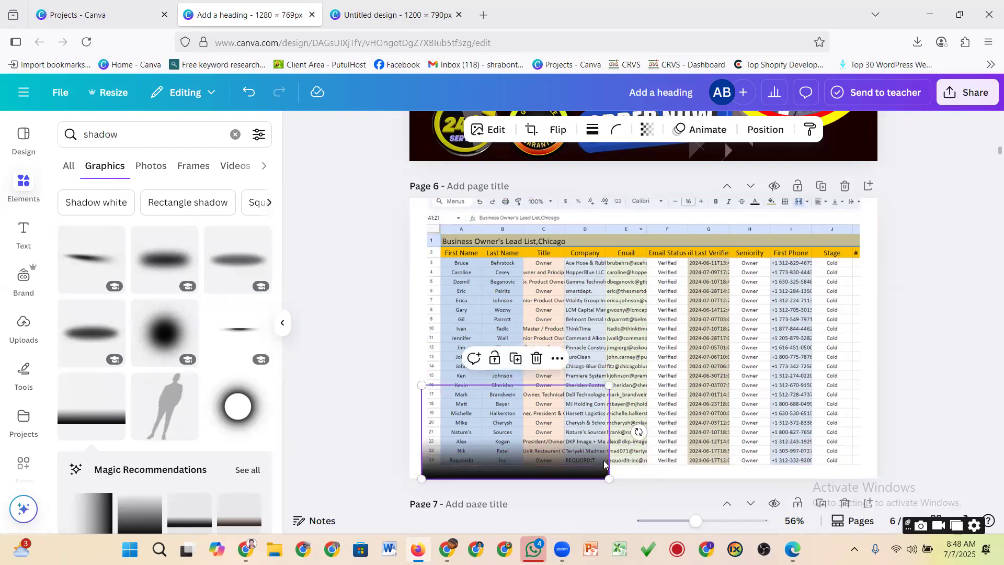
left_click_drag(609, 386, 912, 388)
left_click_drag(758, 386, 763, 386)
left_click(670, 229)
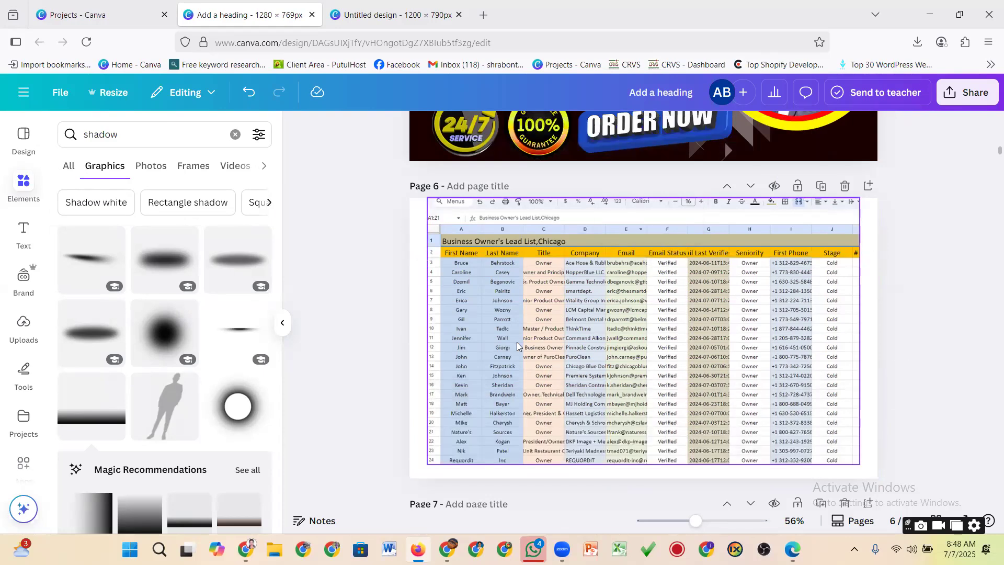
Step: Look through the "Shadow white" and "White blur" graphics and shapes for a fade effect for the lead list image
left_click(460, 341)
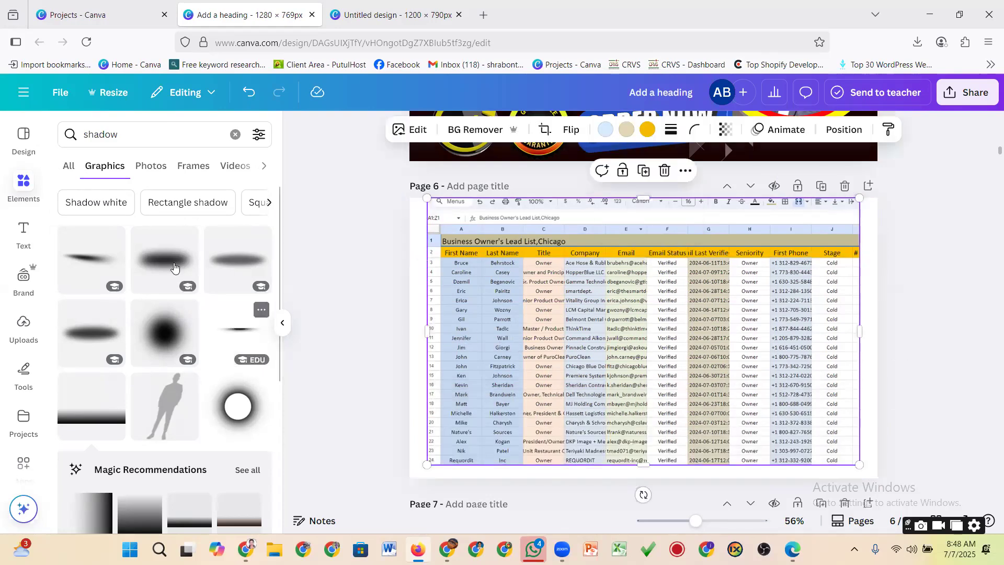
left_click(118, 207)
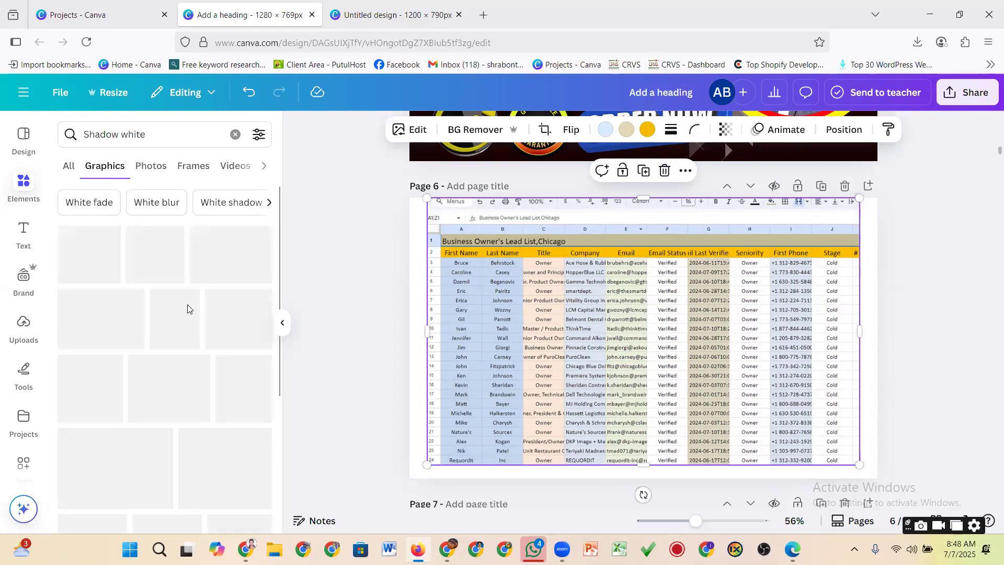
left_click(159, 203)
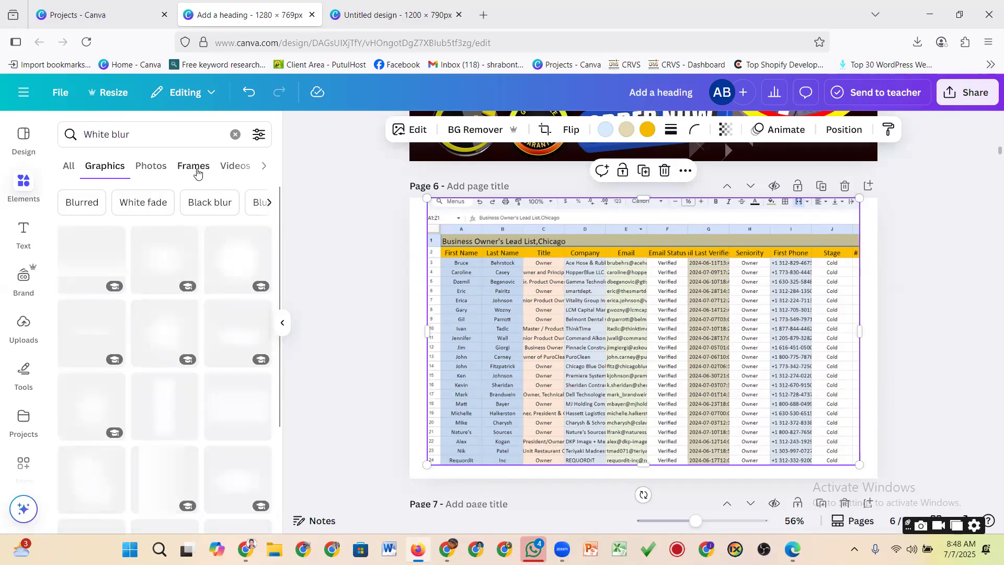
left_click(263, 167)
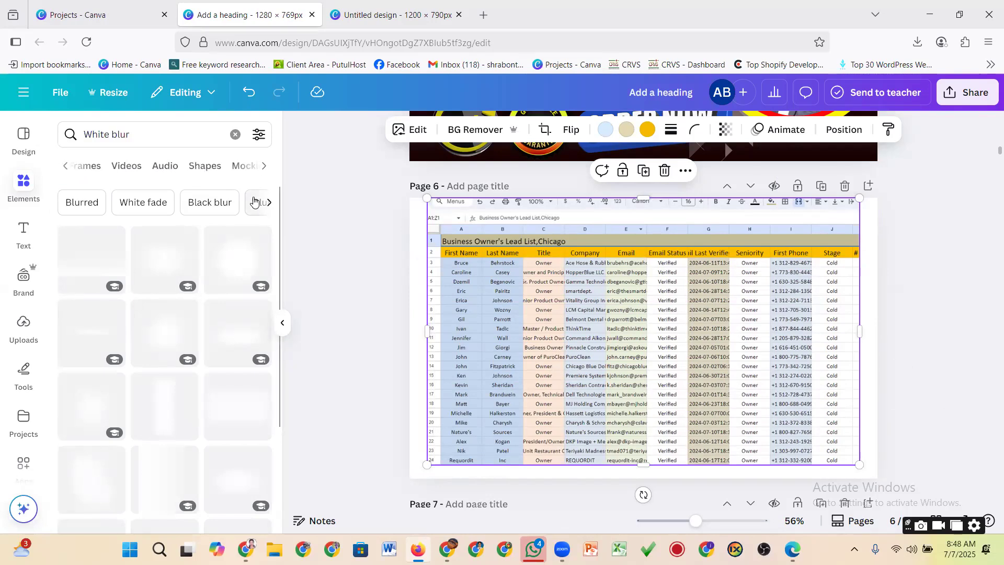
left_click(212, 173)
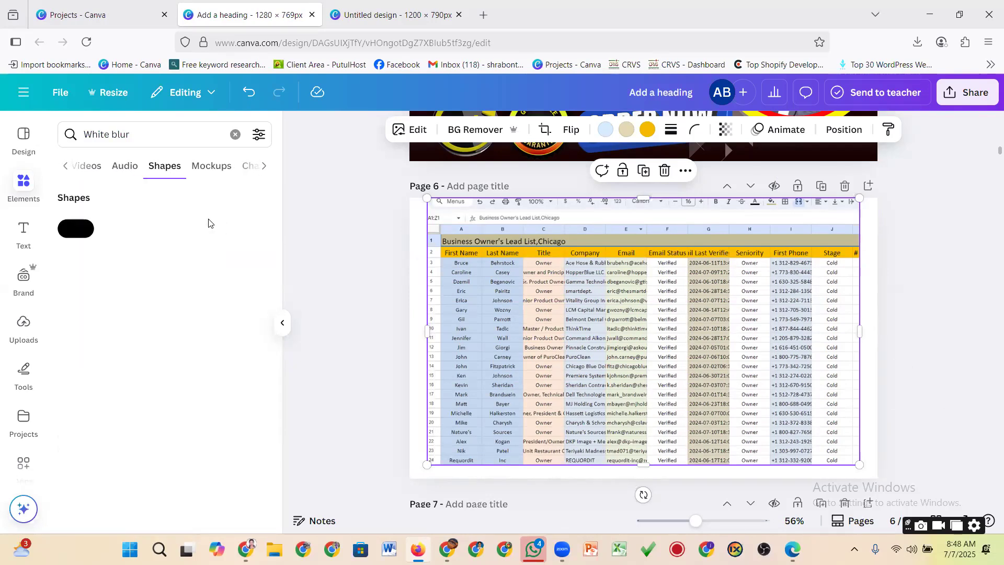
left_click(67, 167)
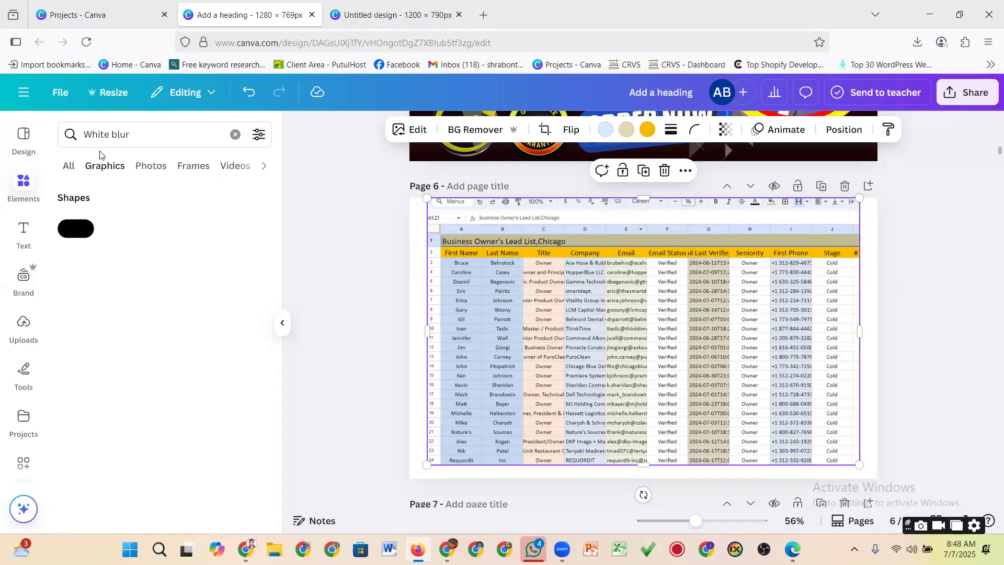
Step: Search the elements for "shadow" and look through the matching graphics
left_click(136, 141)
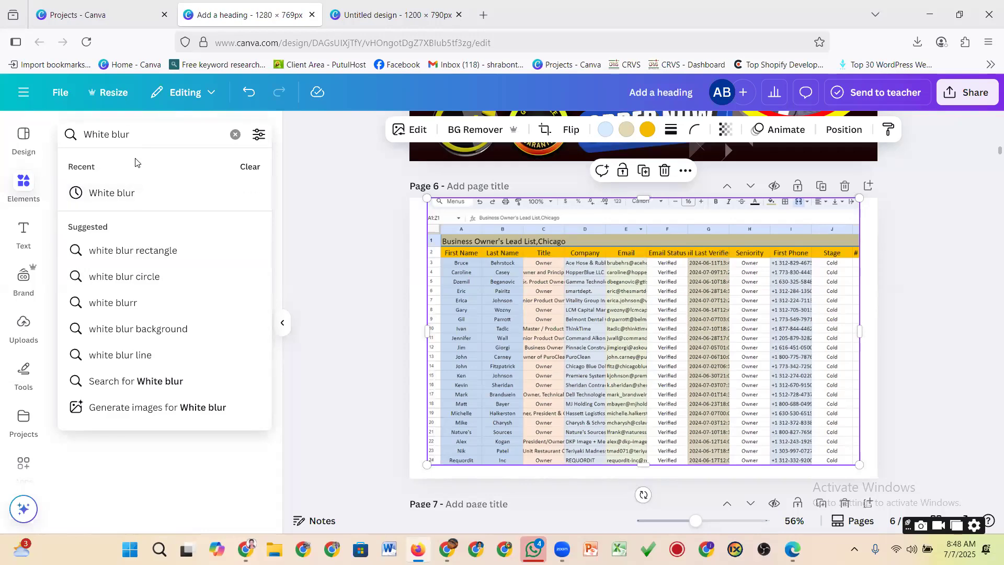
left_click(68, 135)
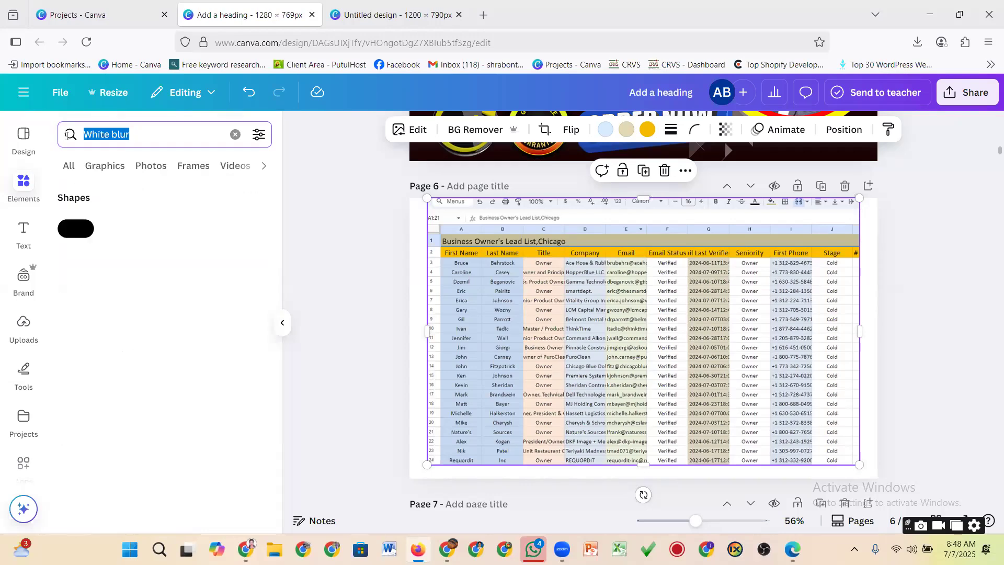
type("sh")
type("adow")
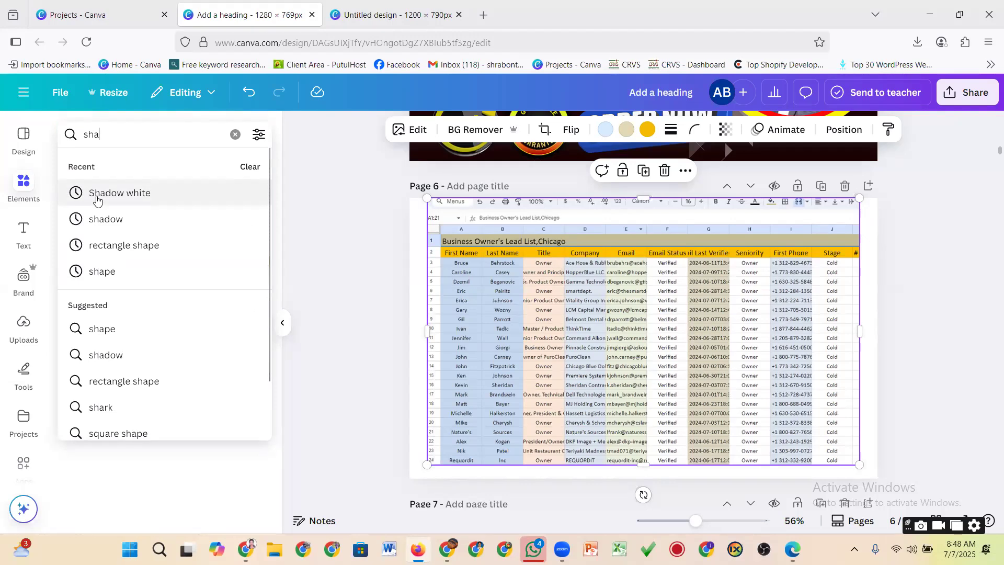
left_click(108, 354)
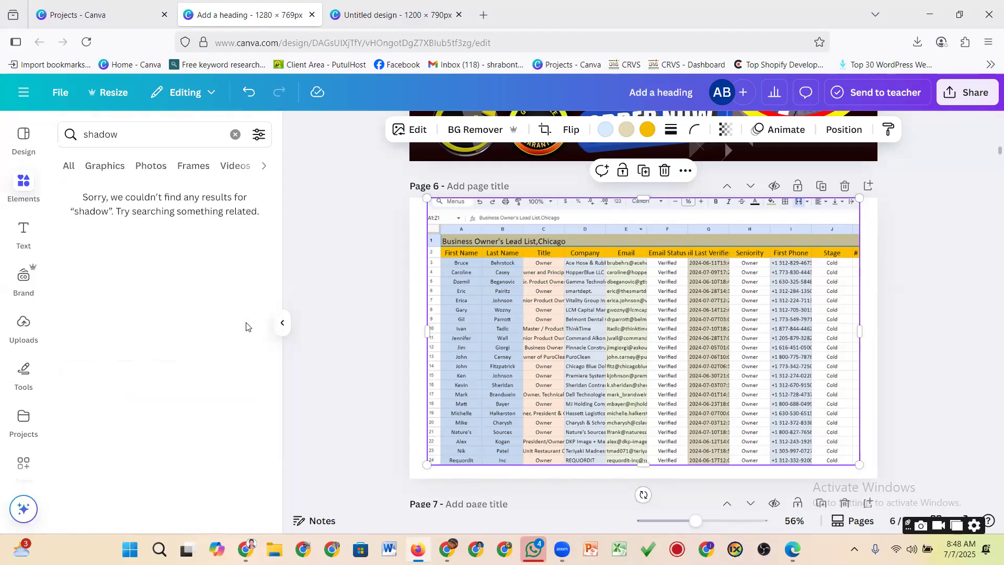
left_click(103, 165)
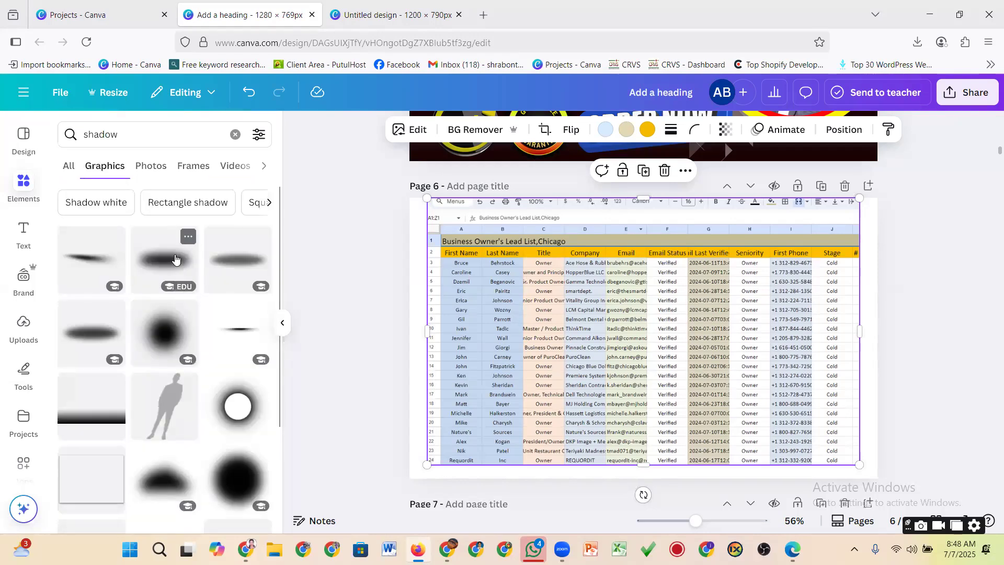
scroll(110, 371, "down", 2)
scroll(110, 382, "down", 2)
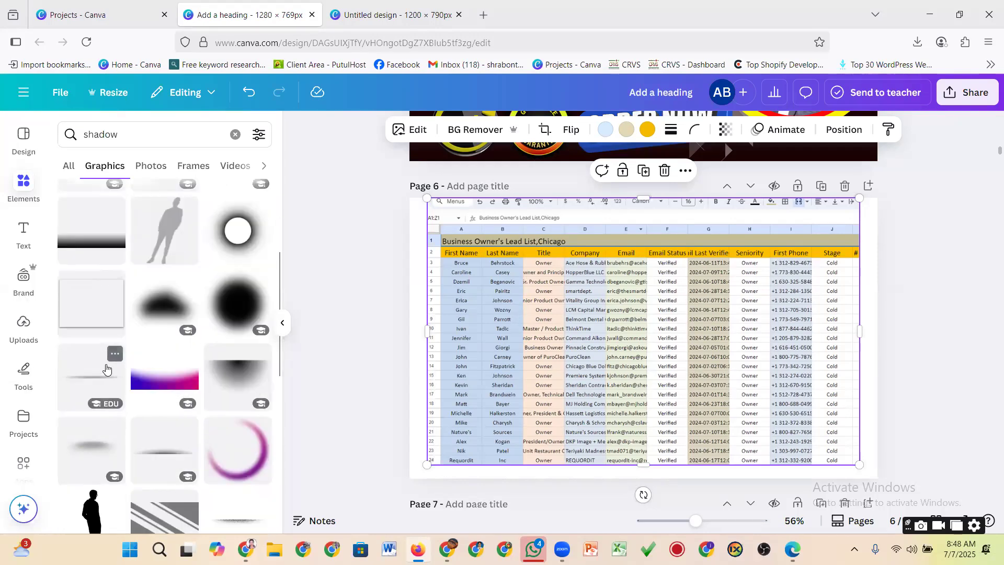
Step: Try the rectangular shadow frame on page 6 in place of the lead list image, and remove both from the page
left_click_drag(96, 324, 838, 263)
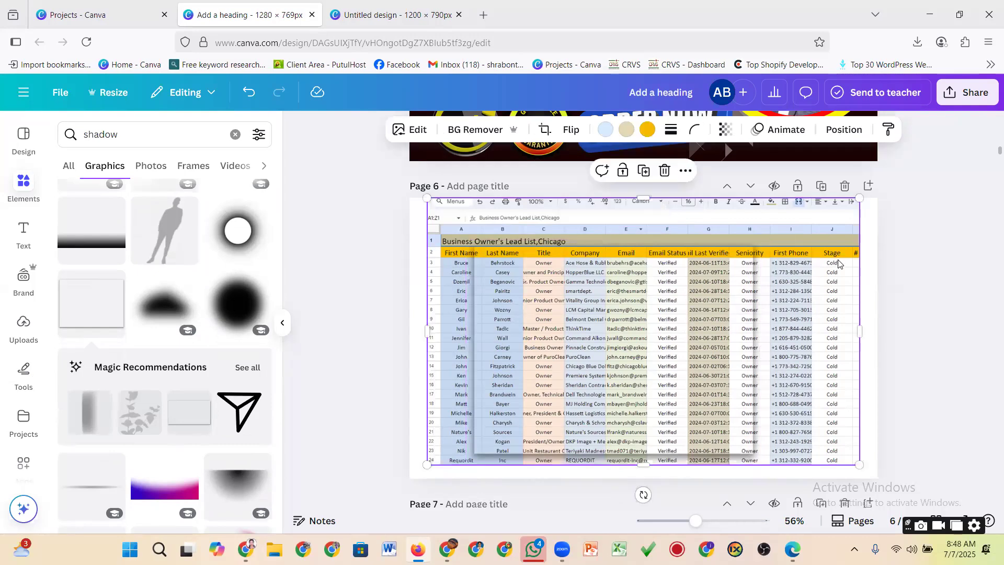
left_click(665, 171)
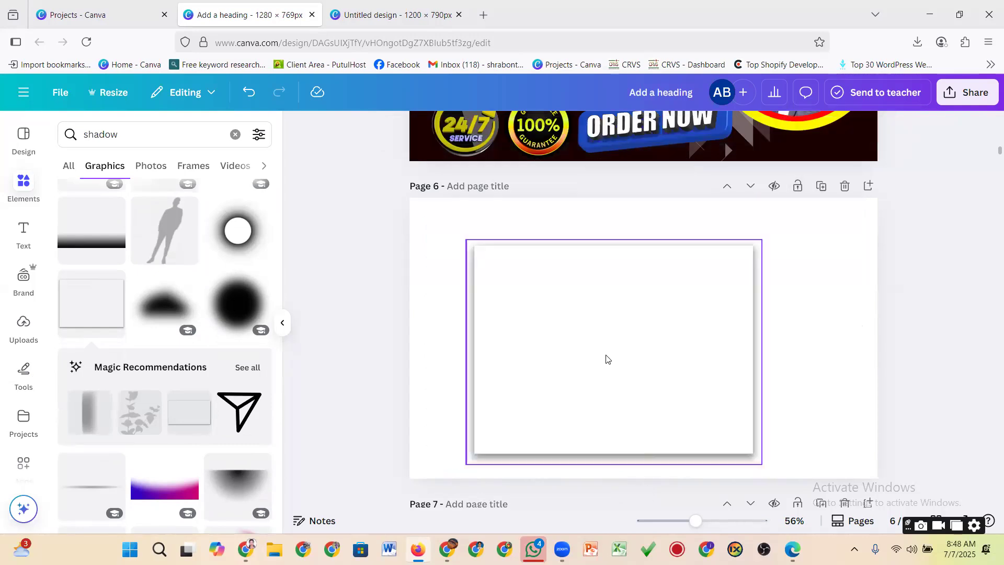
left_click_drag(521, 280, 466, 240)
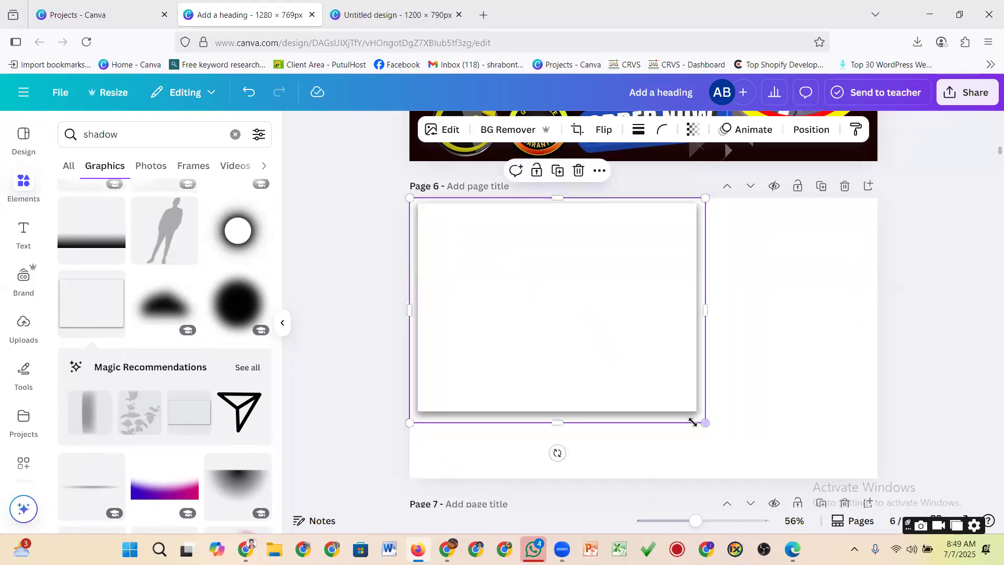
left_click(710, 423)
left_click(668, 388)
left_click_drag(705, 421, 720, 386)
left_click(615, 172)
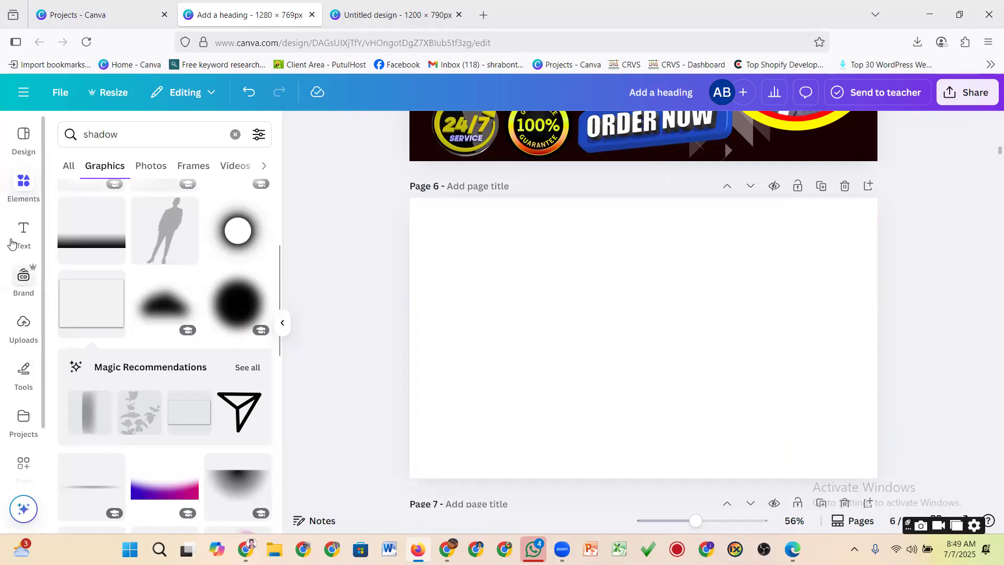
Step: Place the uploaded Business Owner's Lead List image on page 6 and enlarge it to nearly fill the page
left_click(21, 338)
left_click_drag(121, 286, 496, 312)
left_click_drag(778, 313, 661, 332)
left_click_drag(657, 390, 908, 406)
left_click_drag(697, 385, 691, 370)
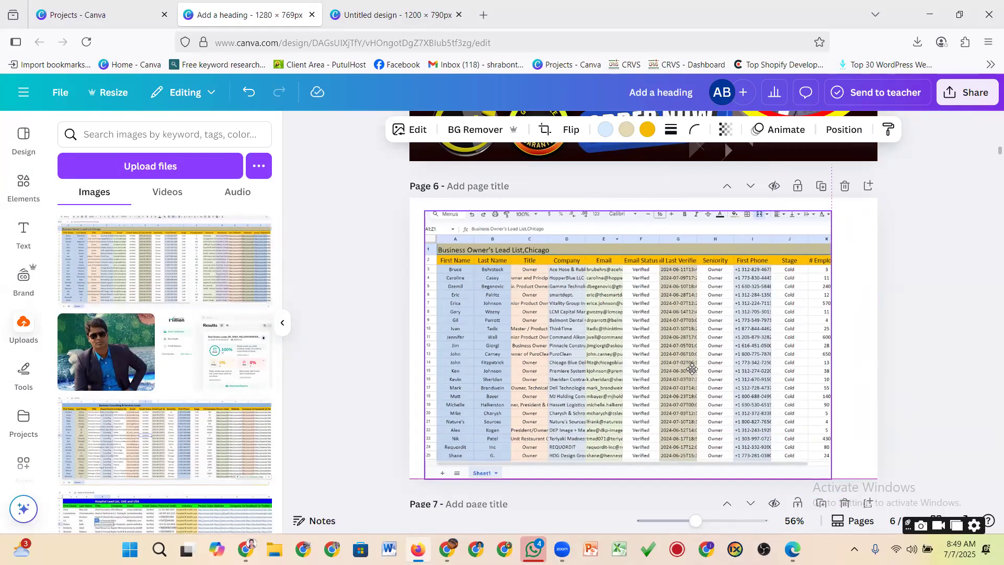
left_click_drag(732, 432, 732, 431)
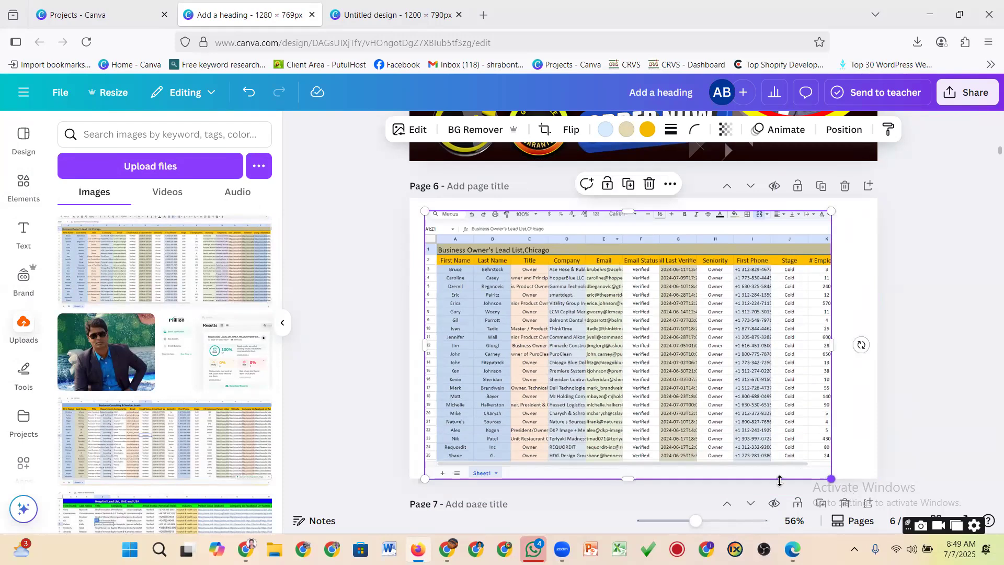
Step: Crop the sheet tab and toolbar strips off the lead list image, size it to about 1,189 × 700, and center it
left_click_drag(636, 472, 627, 438)
left_click_drag(829, 451, 859, 468)
left_click_drag(712, 339, 714, 344)
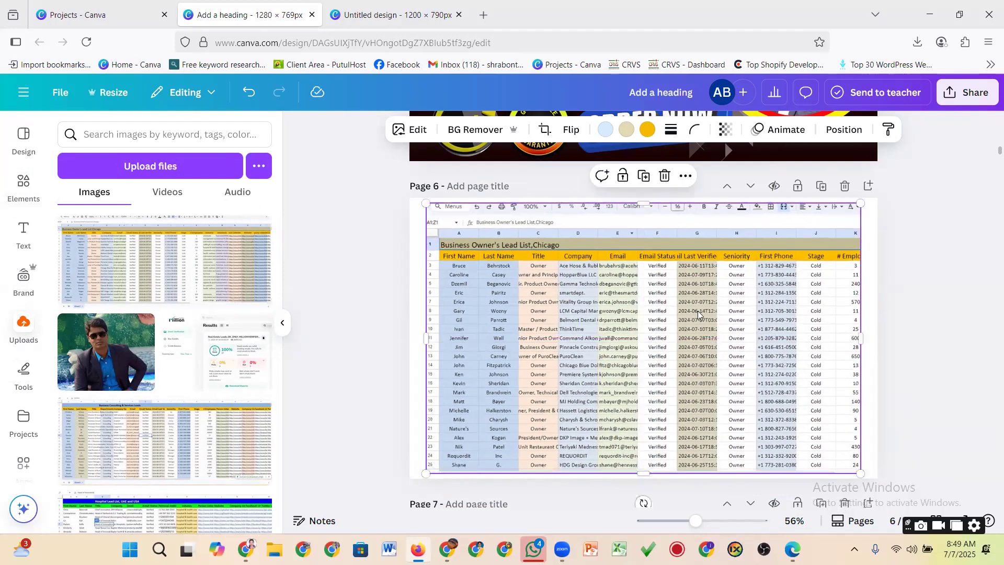
left_click_drag(643, 203, 643, 218)
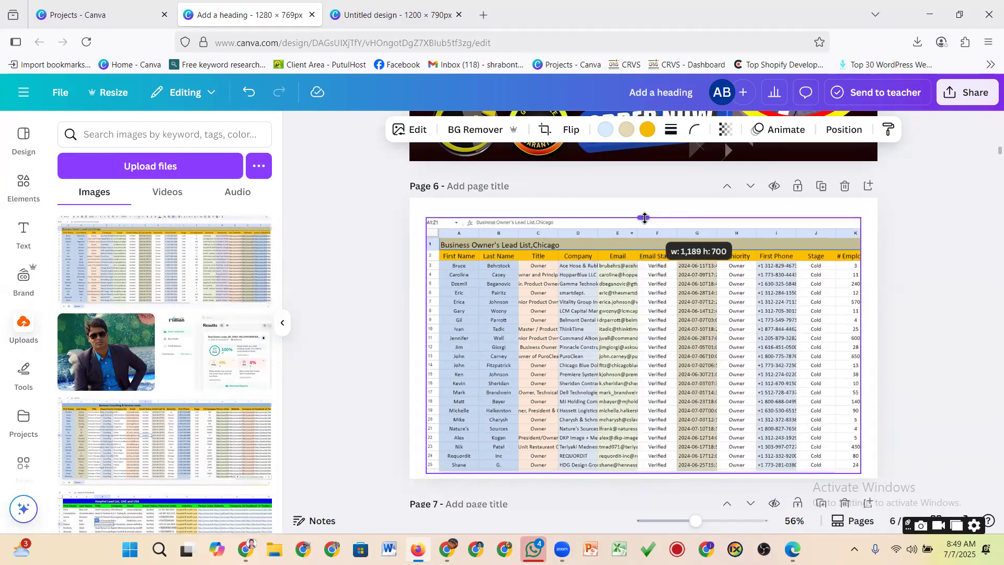
left_click_drag(652, 320, 653, 313)
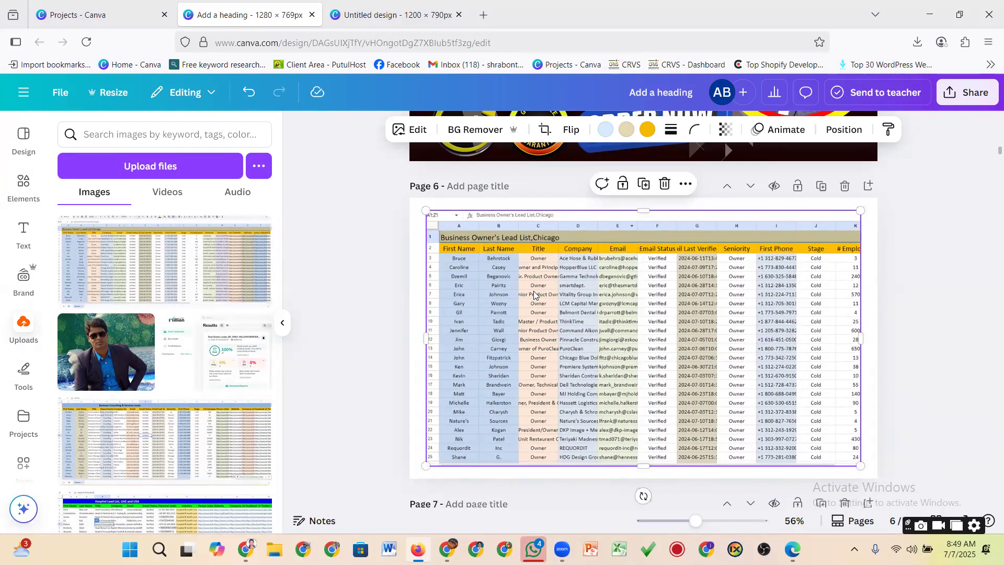
Step: Set page 6's background color to orange
left_click(414, 286)
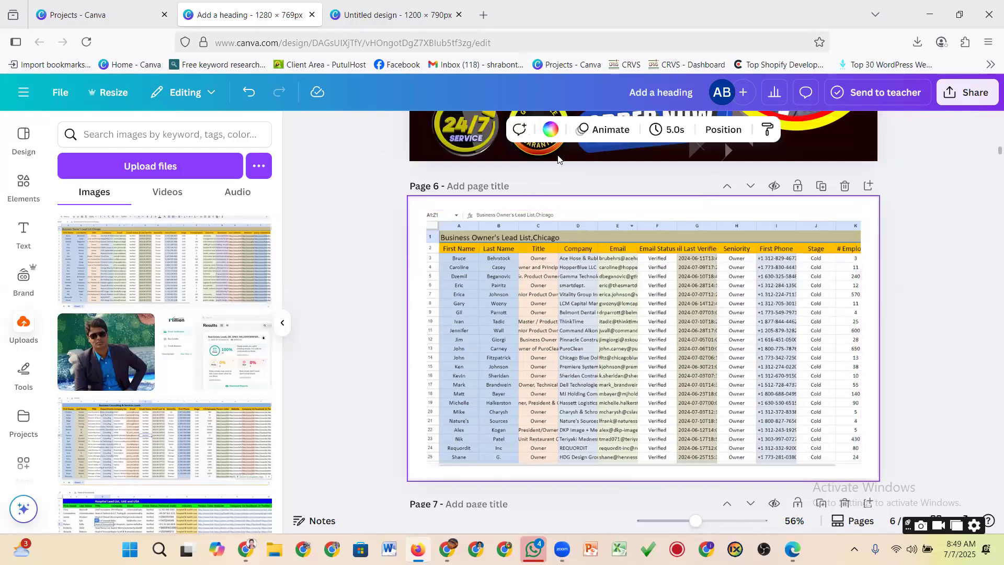
left_click(550, 129)
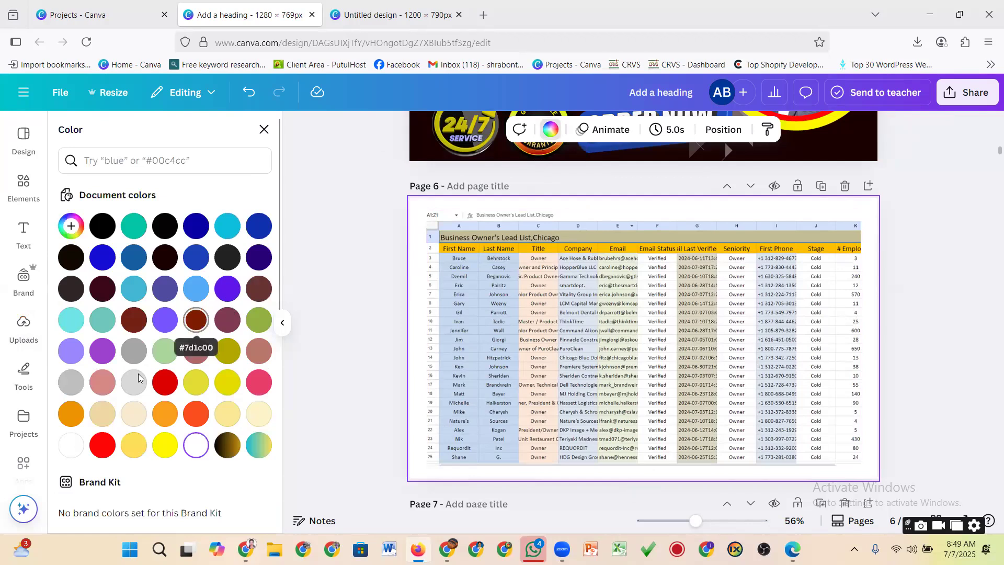
left_click(71, 413)
left_click(374, 369)
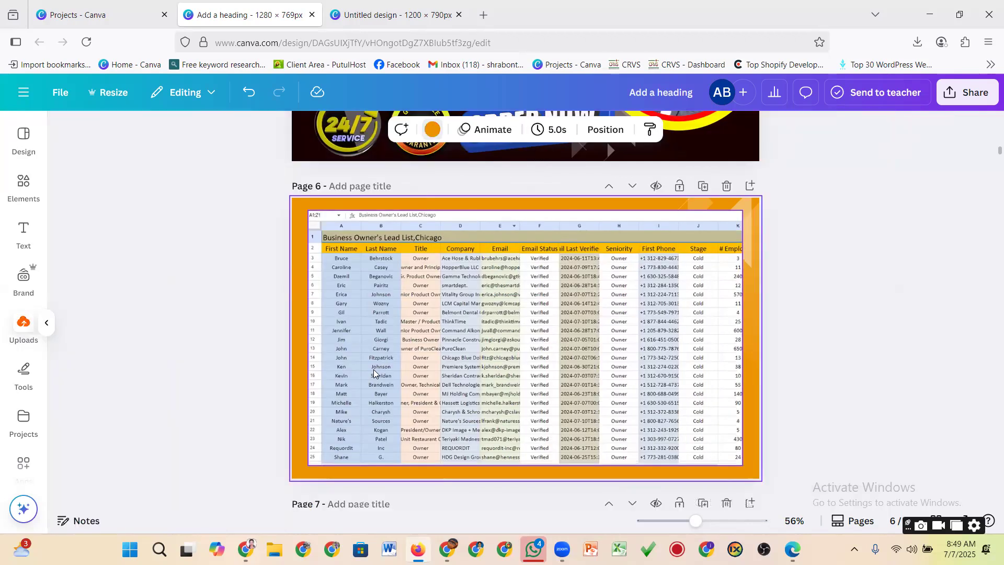
Step: Round the corners of the lead list image on page 6 to 25
left_click(553, 325)
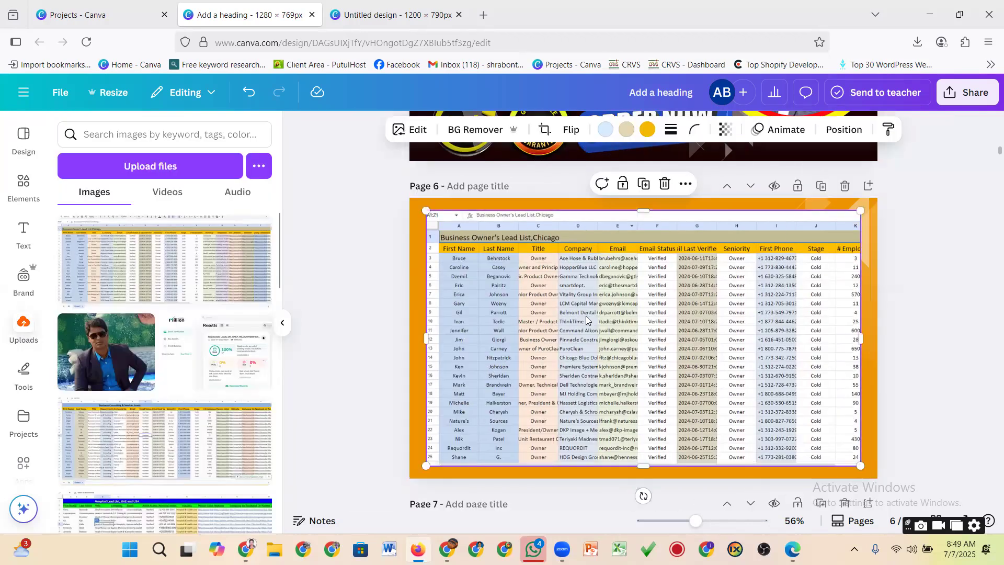
left_click(672, 131)
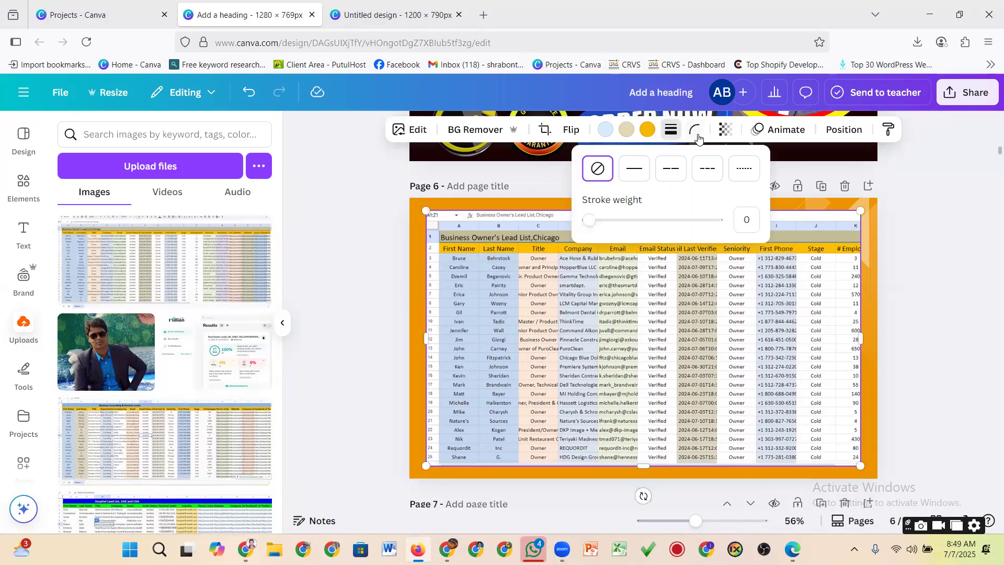
left_click(694, 131)
left_click_drag(624, 188, 652, 193)
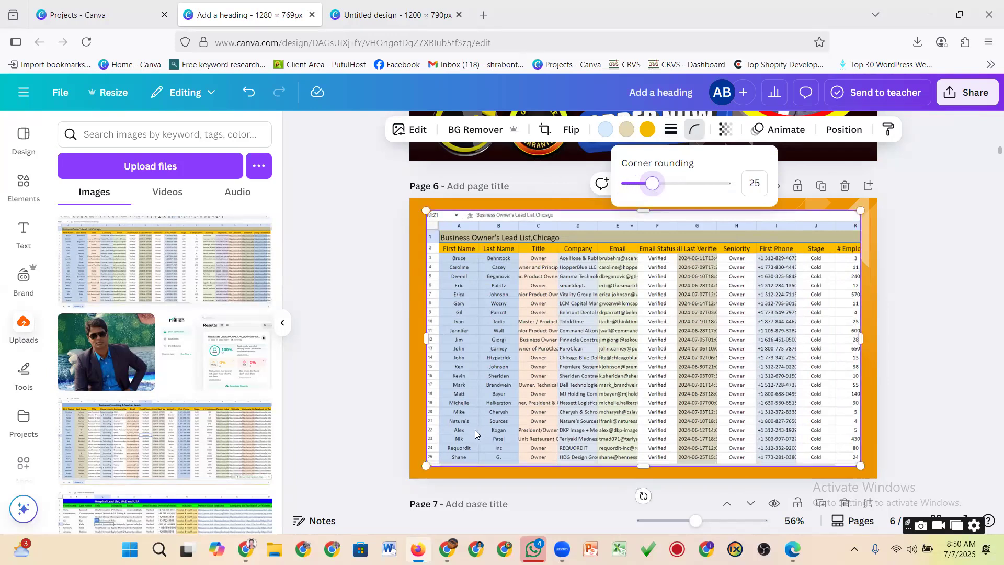
left_click(449, 241)
left_click(359, 260)
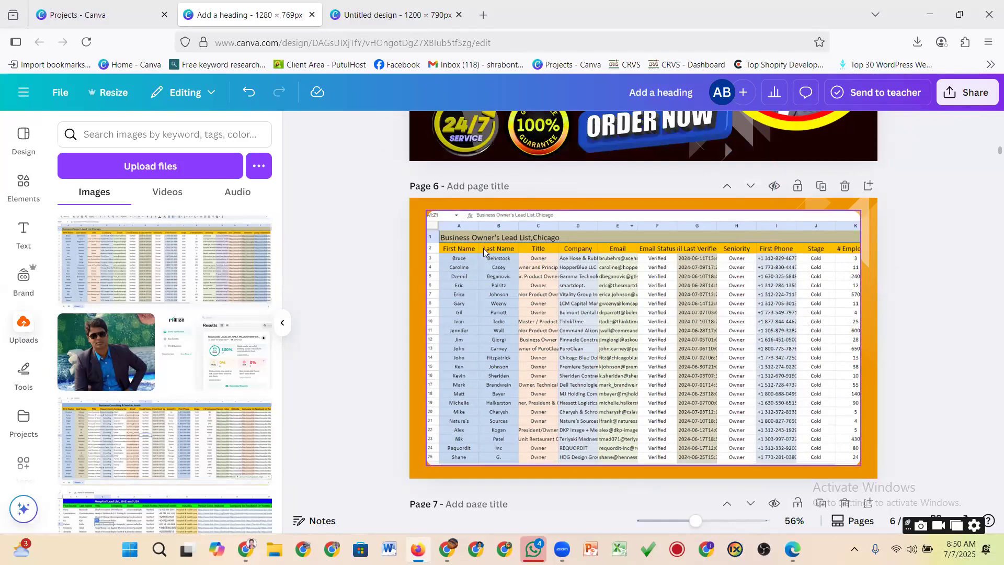
Step: Enlarge the lead list image slightly toward page 6's upper-left corner to narrow the orange border
left_click(483, 261)
left_click_drag(426, 210, 422, 208)
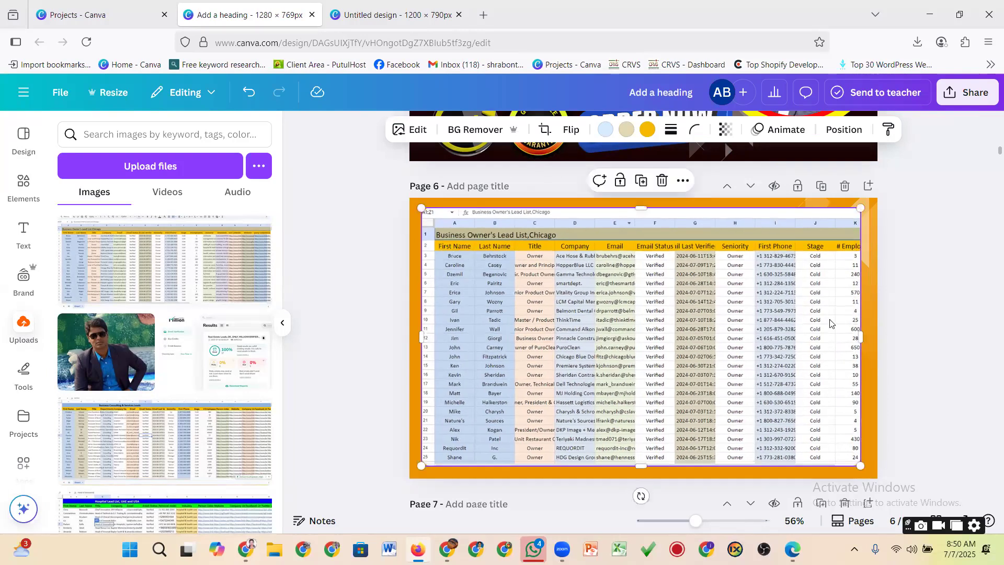
left_click(934, 301)
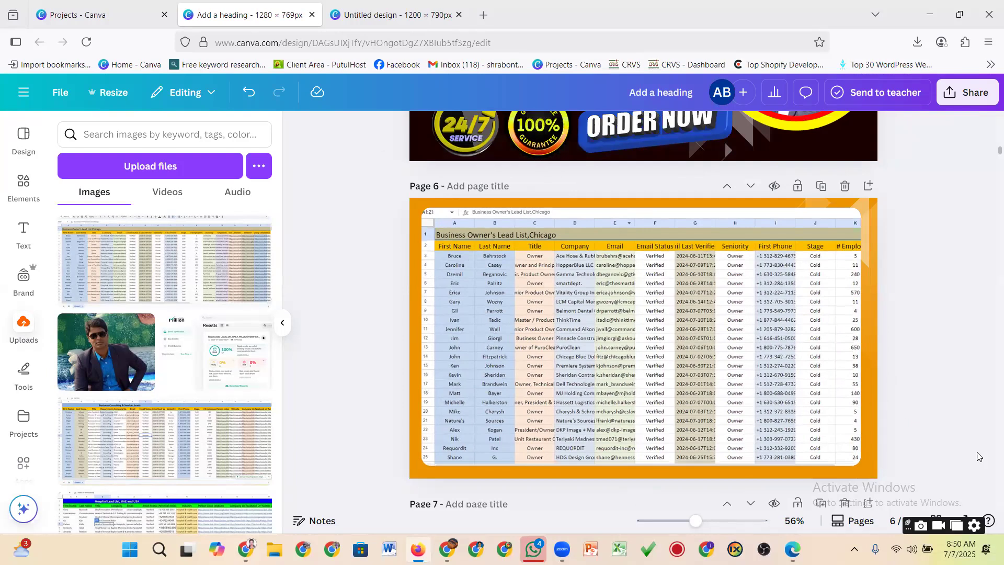
Step: Add a subheading text to page 6 and place it near the upper edge of the lead list image
left_click(648, 296)
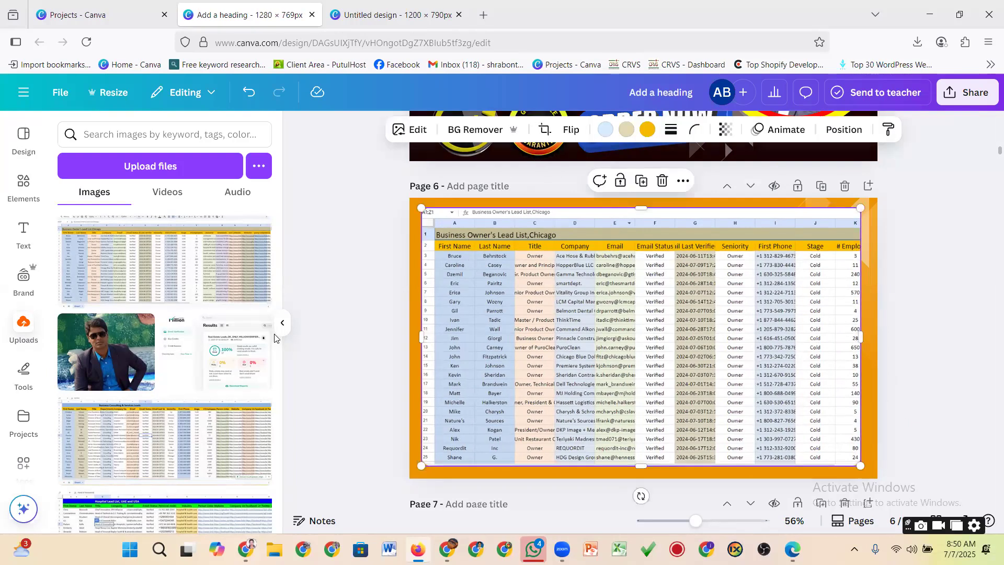
left_click(24, 234)
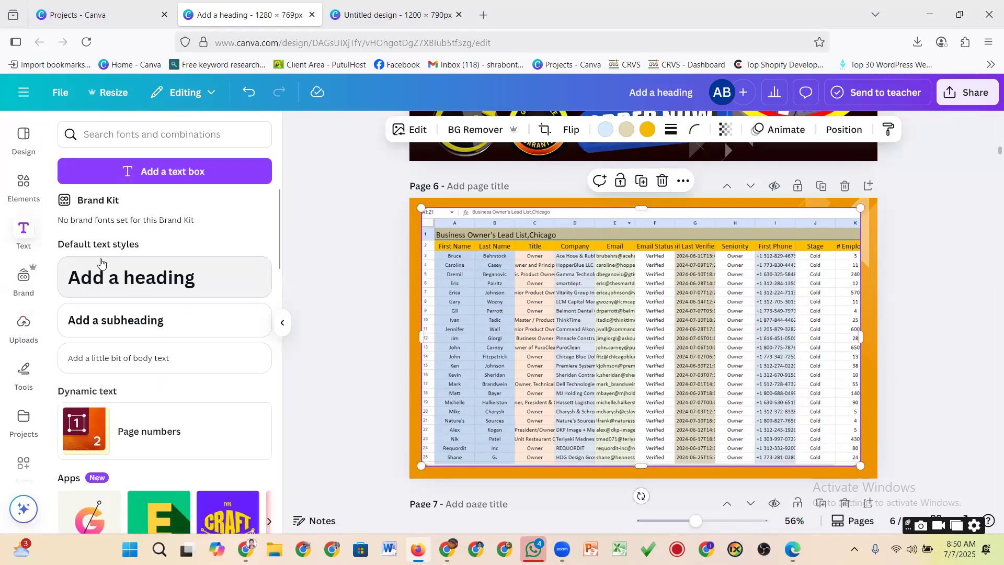
left_click(112, 320)
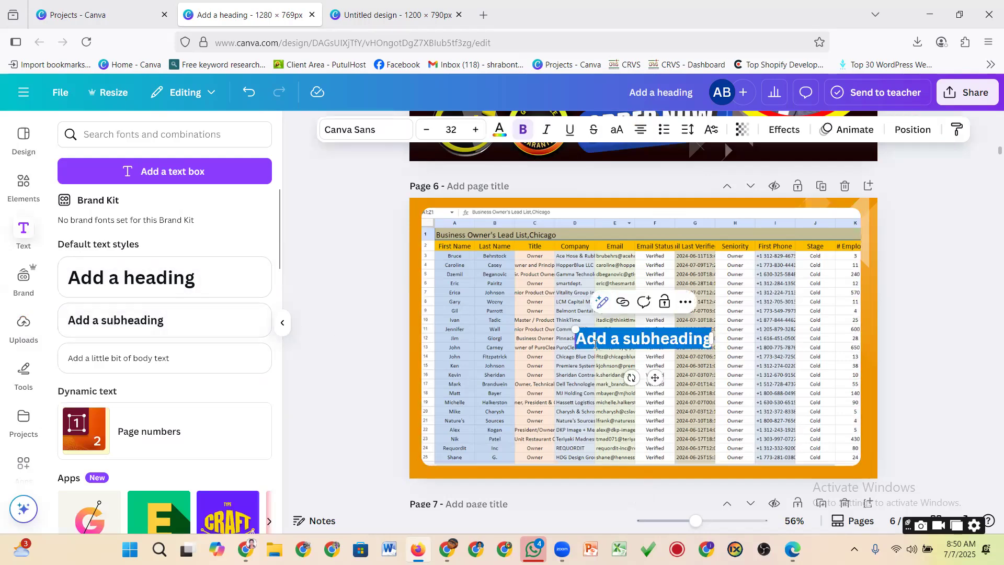
left_click_drag(629, 334, 585, 222)
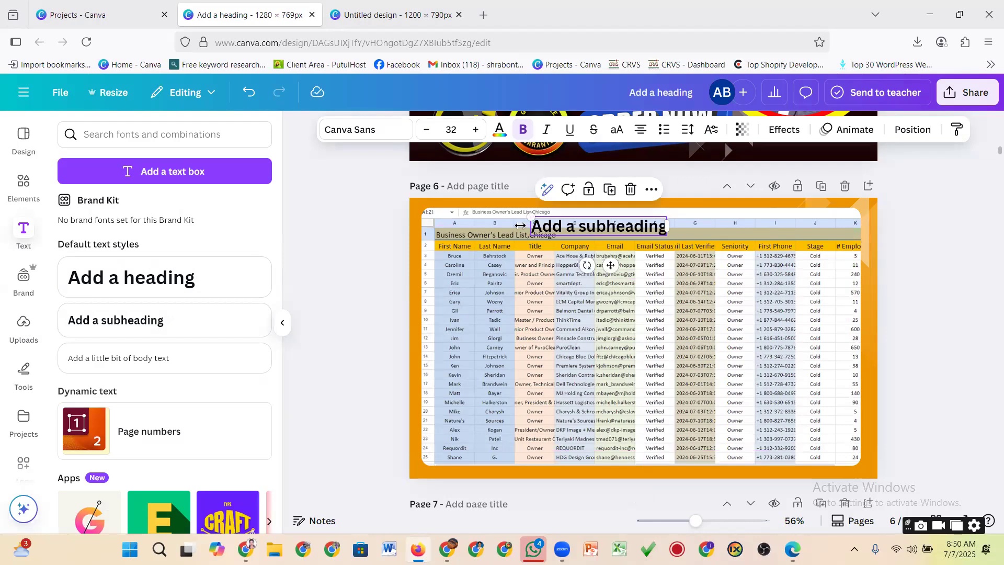
Step: Replace the new subheading's placeholder text with "Business Owner Leads"
left_click(572, 225)
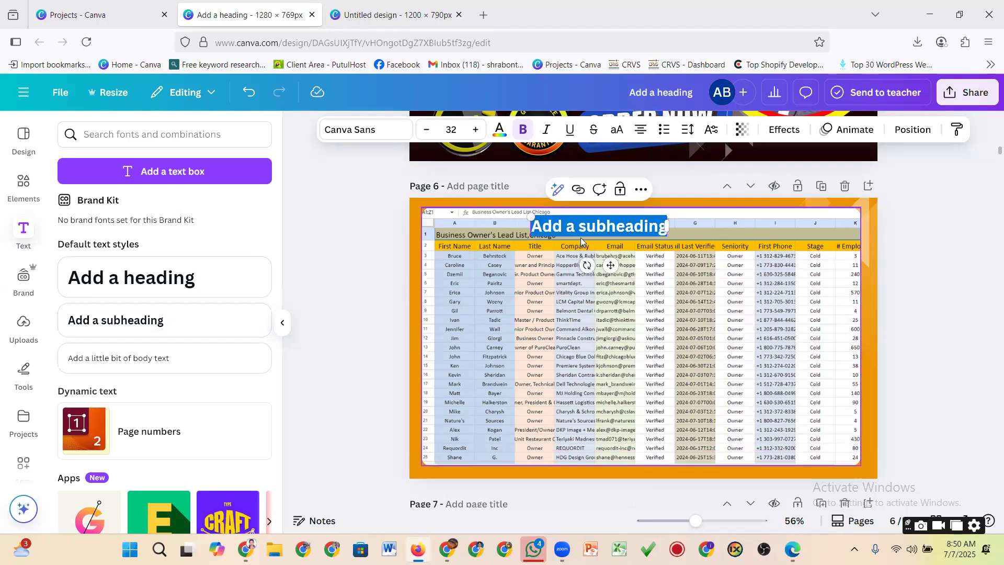
type("Buse")
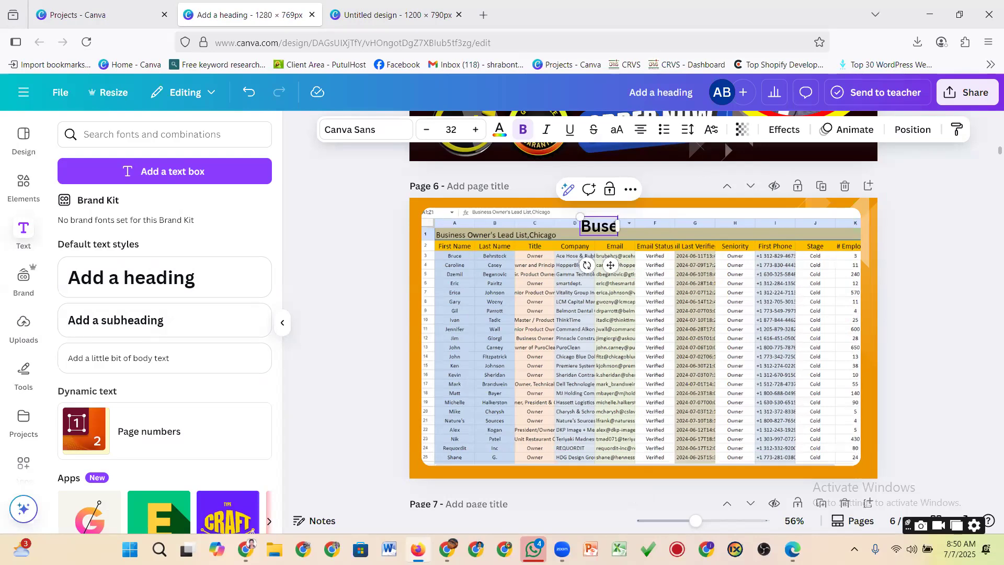
key("BackSpace")
type("iness")
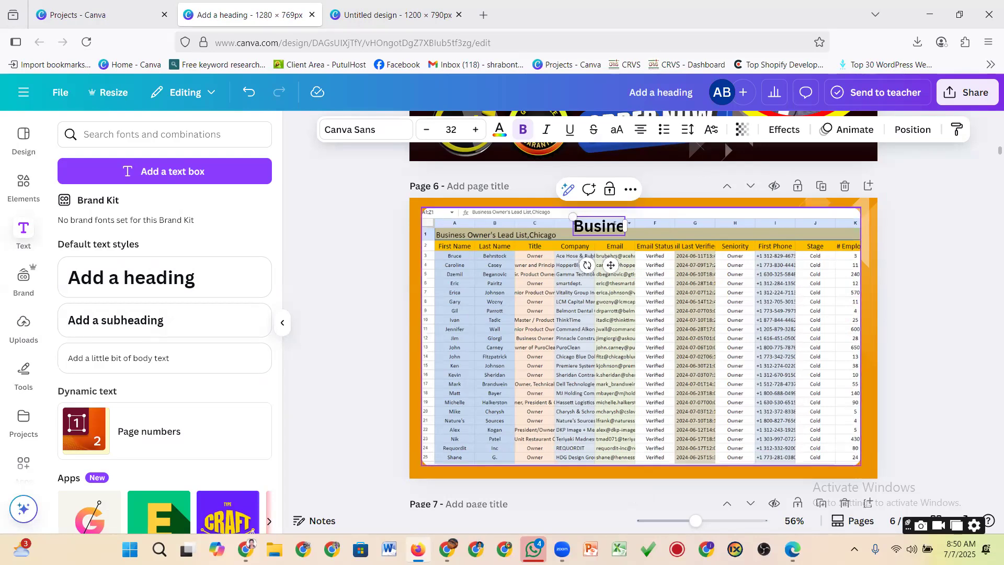
type(" Owner")
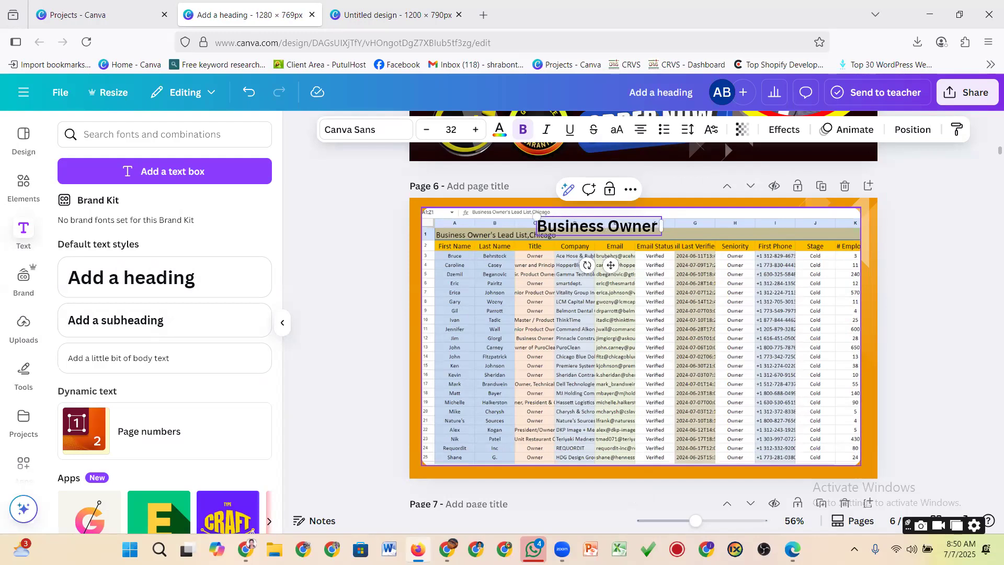
type(" Leads")
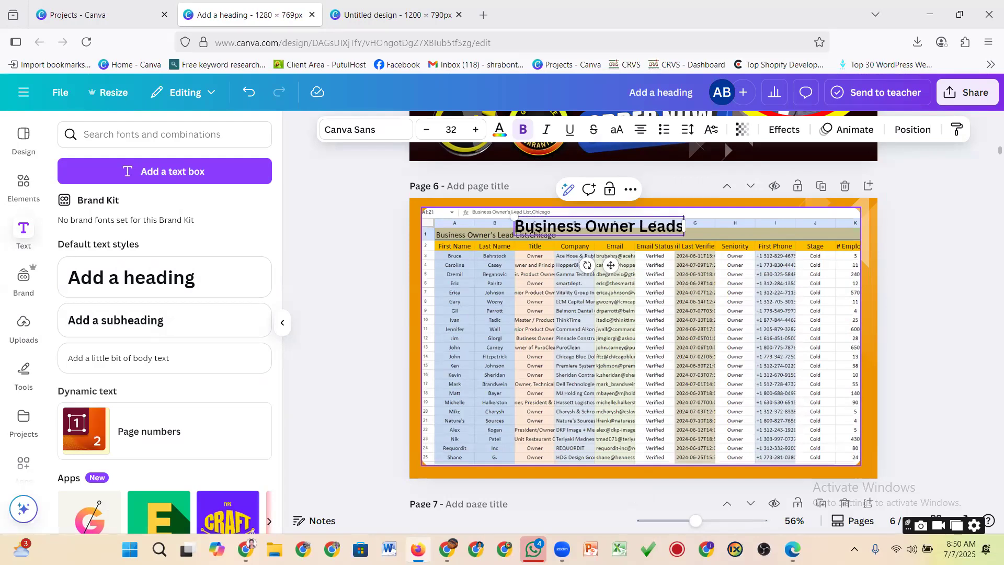
left_click(657, 238)
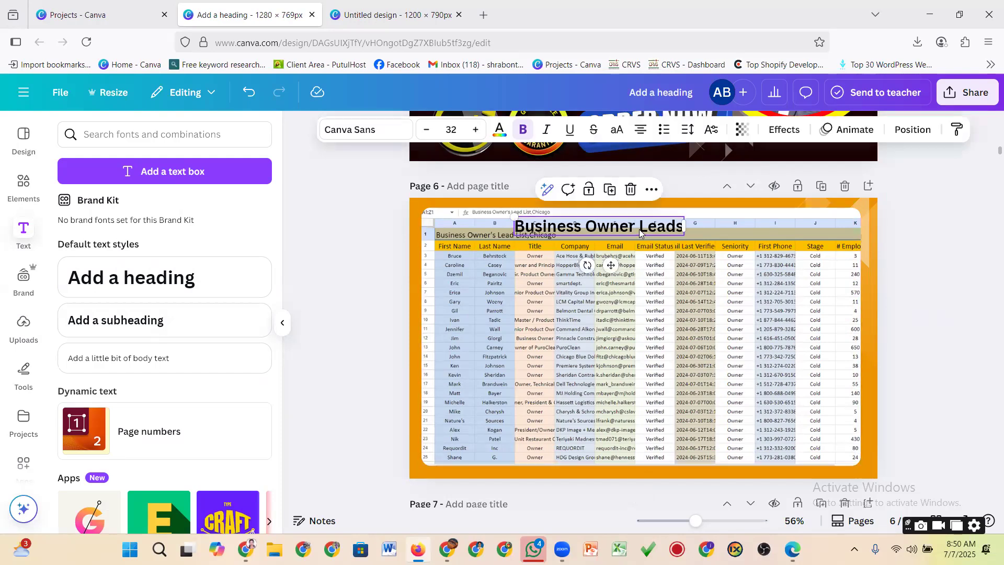
Step: Shift the "Business Owner Leads" title slightly to the right and set its font size to 38
left_click_drag(640, 228, 692, 232)
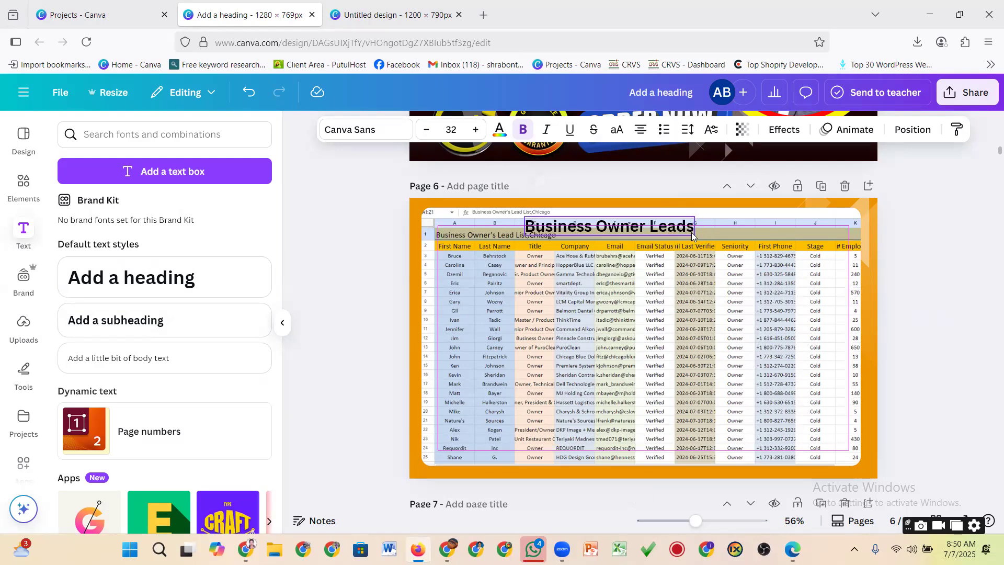
left_click(477, 129)
left_click(477, 129)
left_click(476, 130)
left_click(476, 129)
left_click(477, 129)
left_click(477, 130)
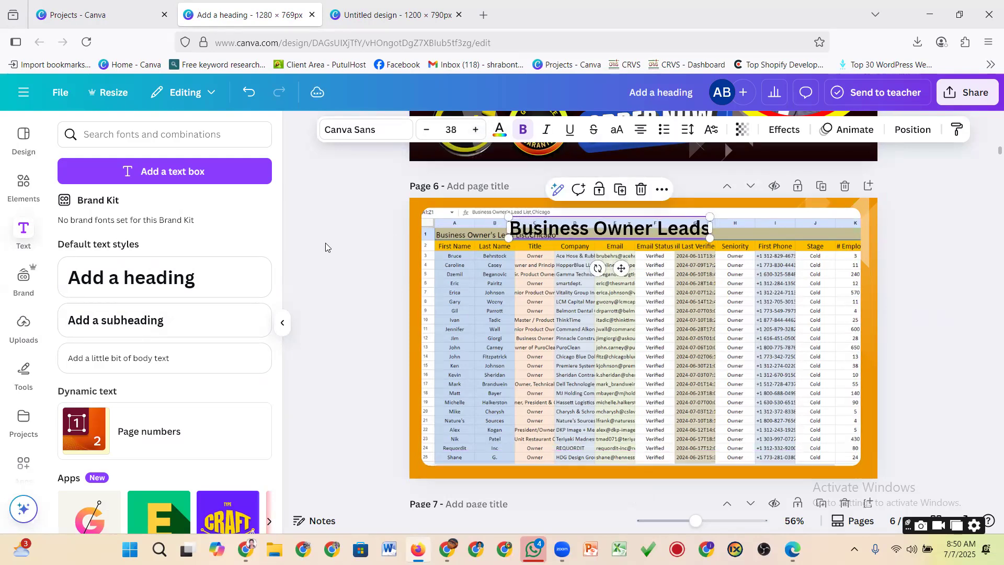
left_click(326, 247)
Step: Move the title up so it sits against the upper edge of the lead list image
left_click(601, 226)
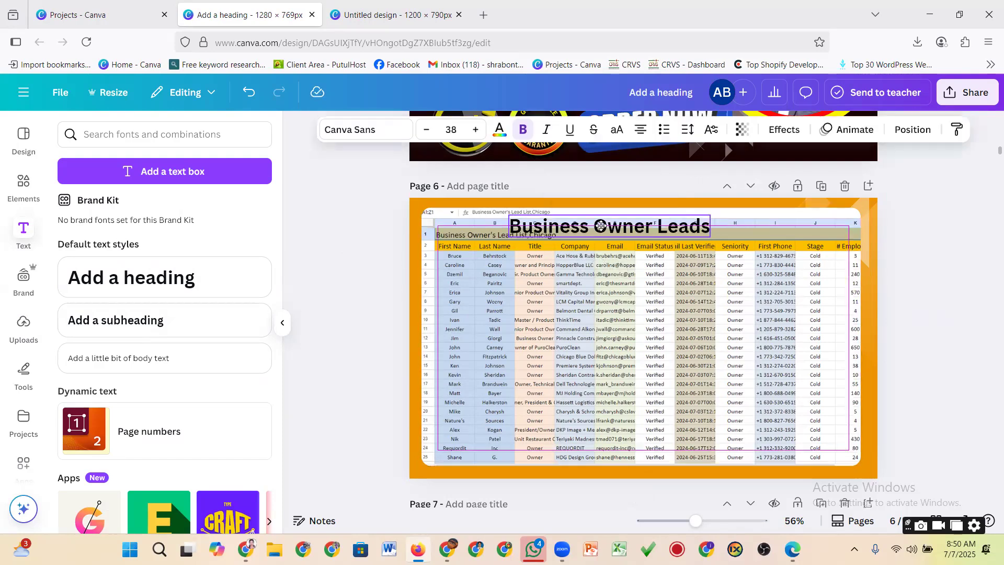
left_click_drag(601, 226, 602, 219)
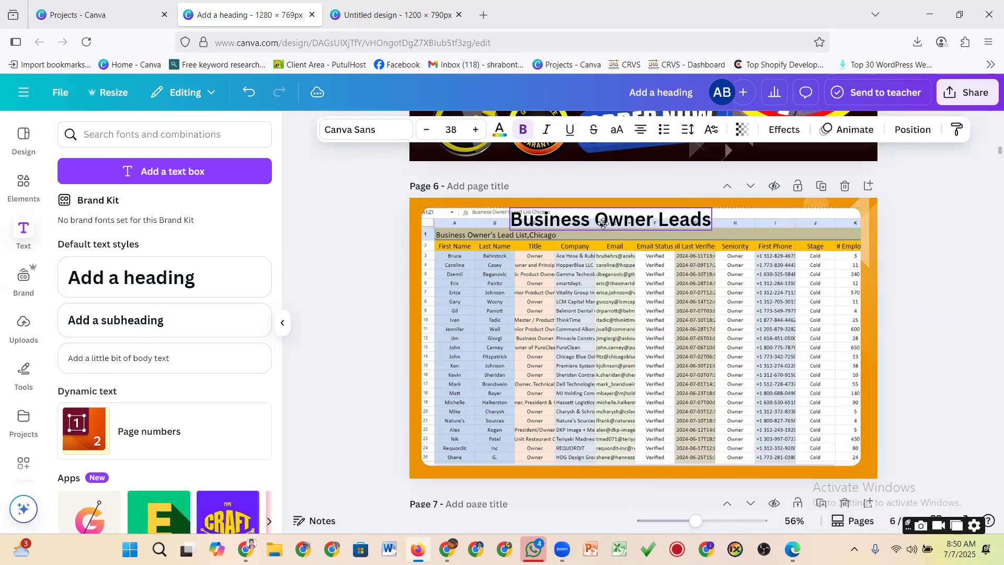
left_click(369, 309)
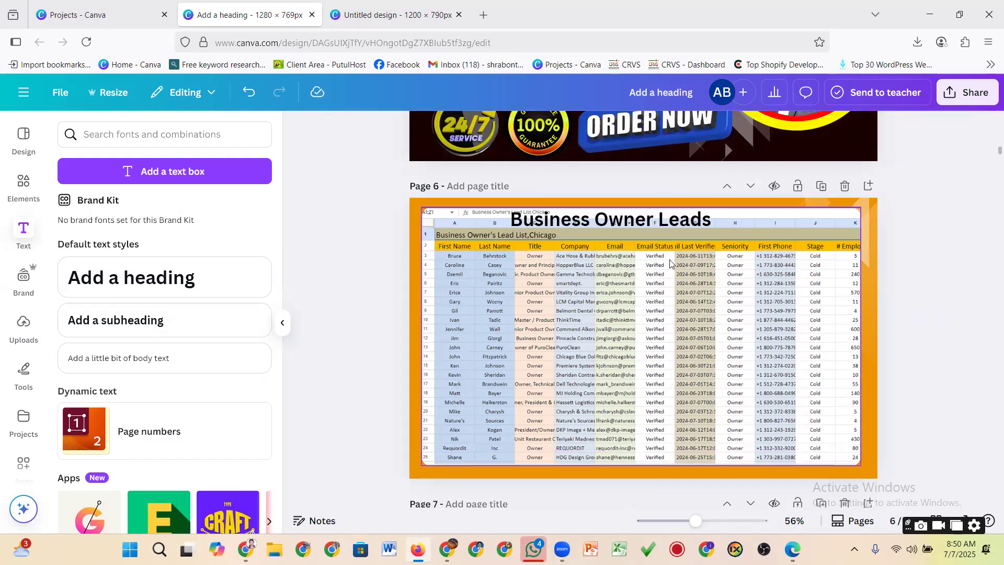
left_click(609, 226)
left_click_drag(609, 222, 611, 219)
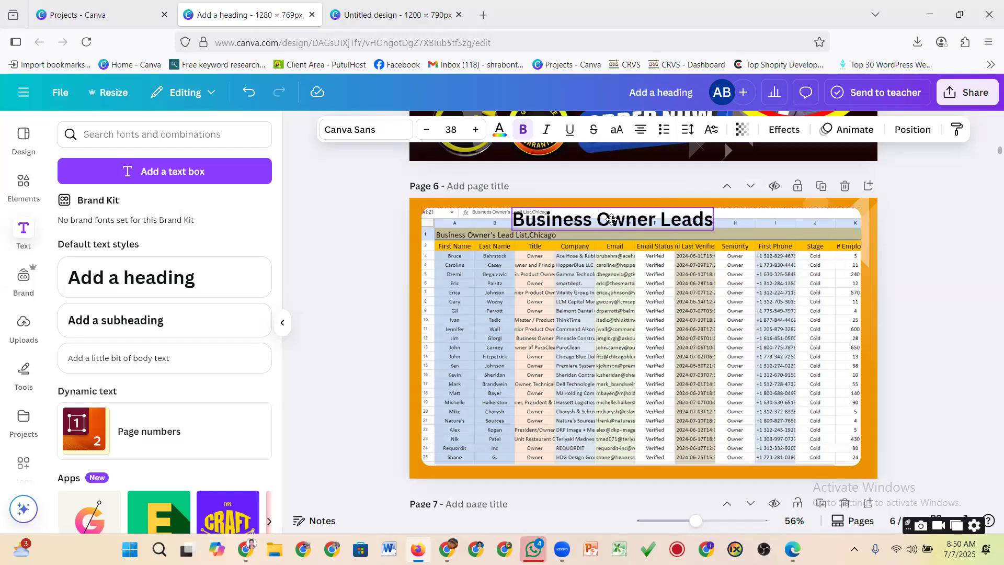
left_click(378, 260)
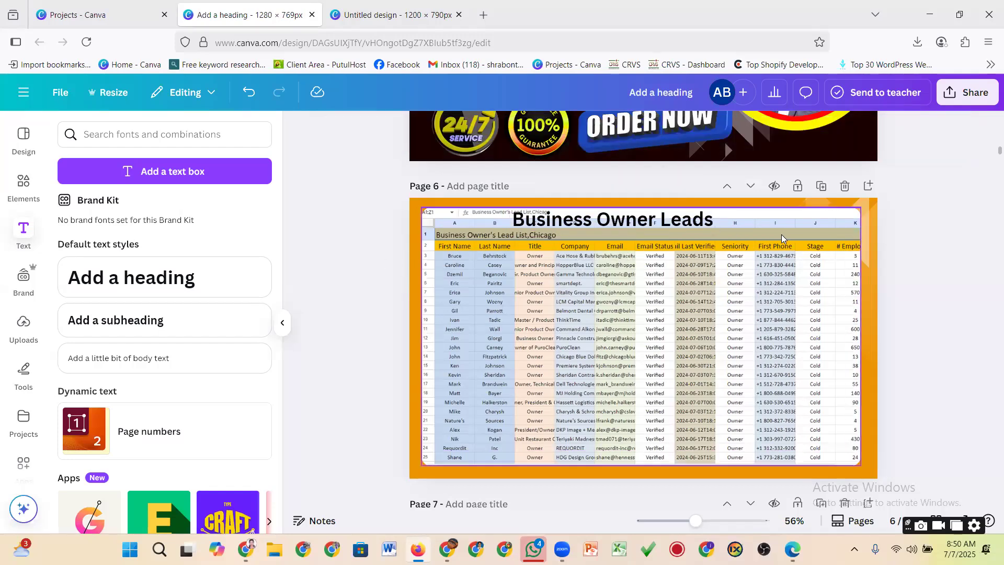
Step: Apply the Background text effect to the title and set the effect's color to dark purple
left_click(630, 220)
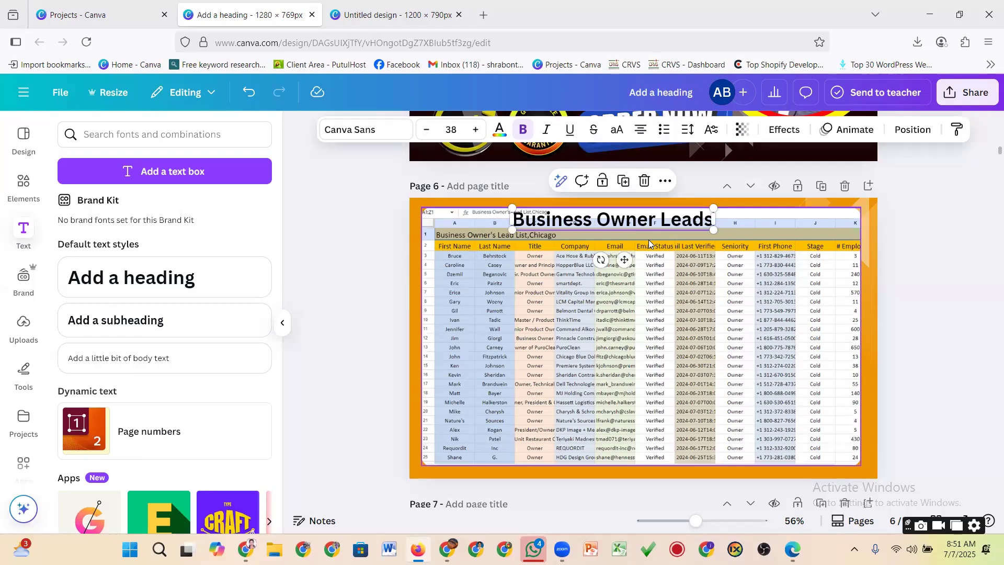
left_click(523, 129)
left_click(523, 129)
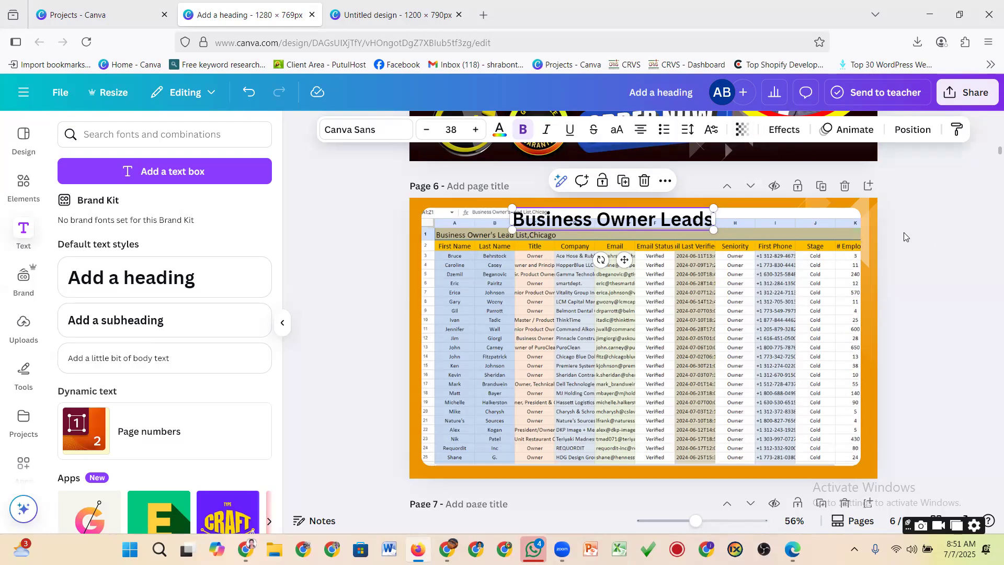
left_click(784, 131)
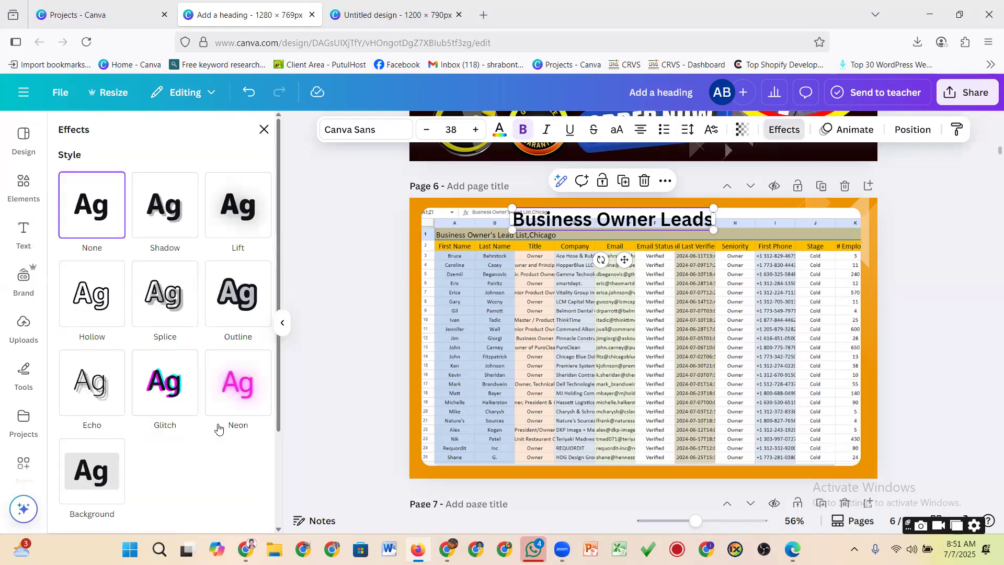
scroll(197, 437, "down", 3)
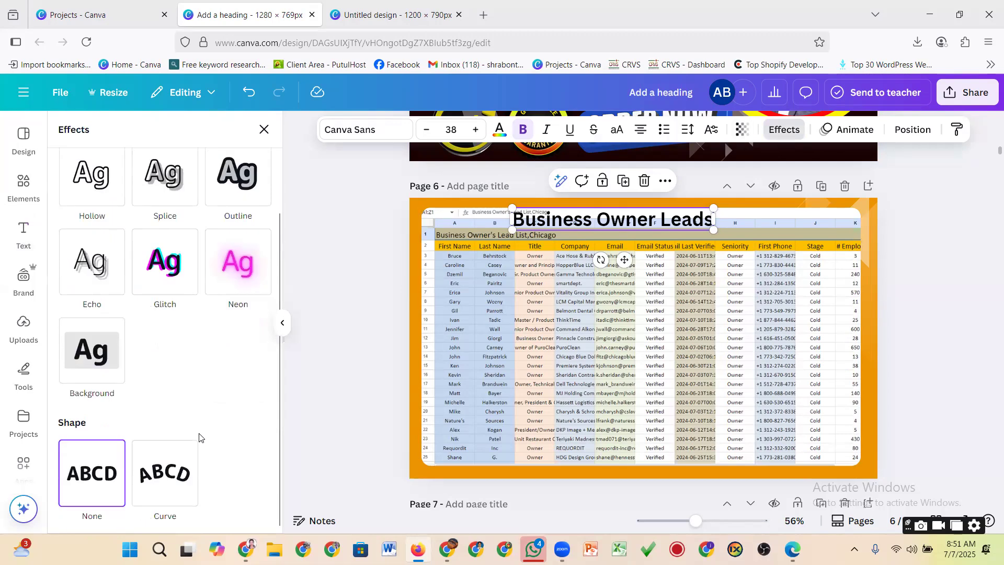
left_click(95, 370)
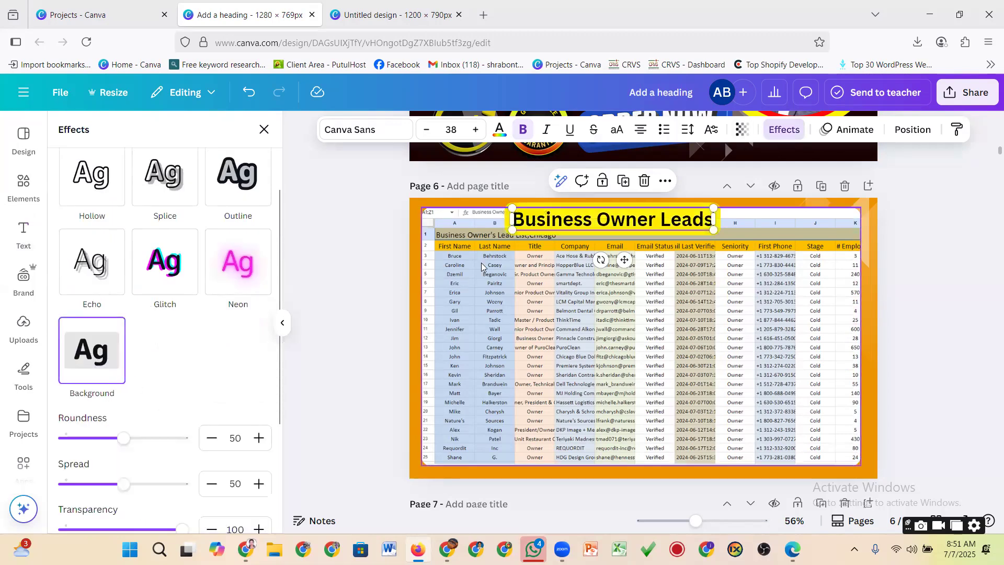
scroll(213, 363, "down", 3)
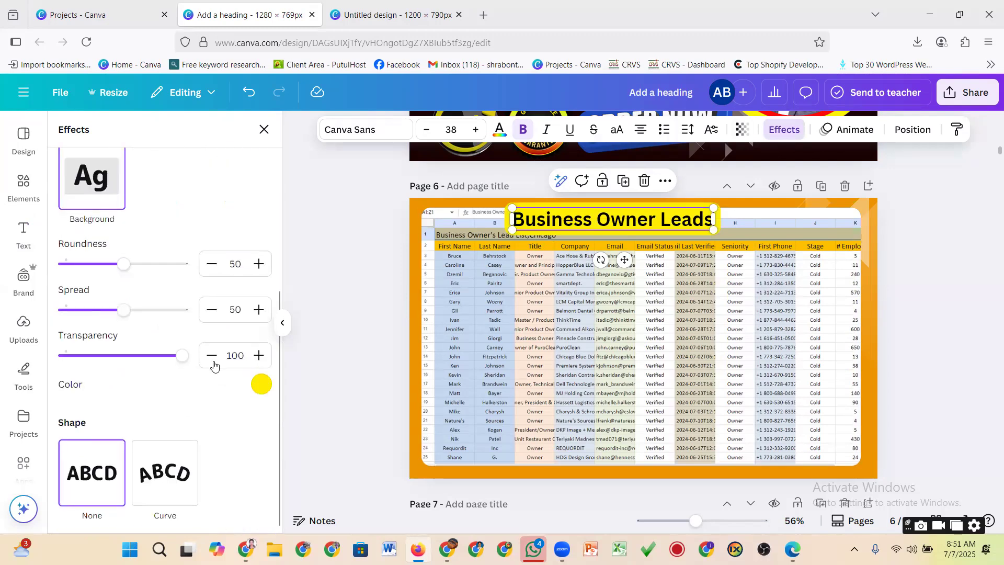
left_click(260, 386)
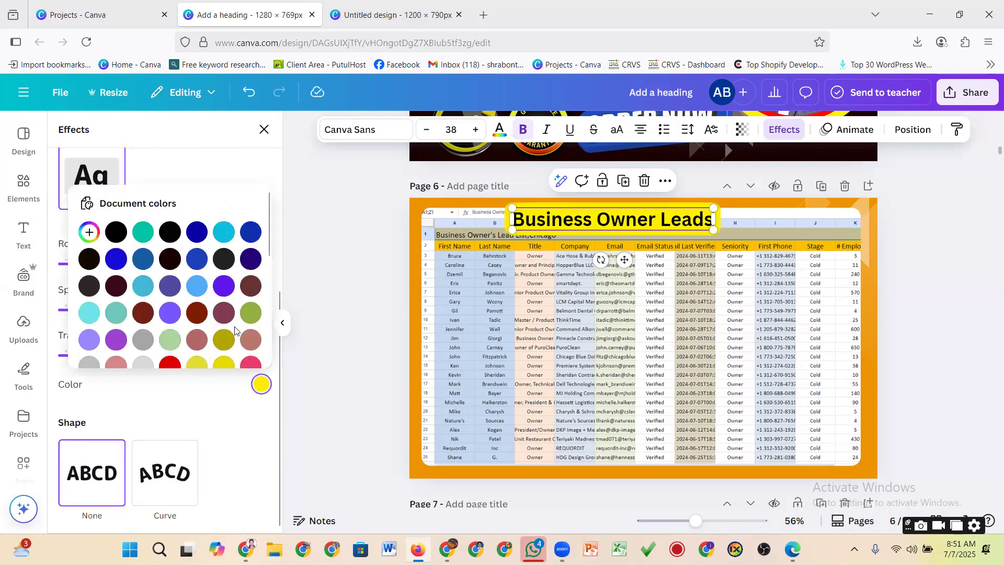
left_click(252, 259)
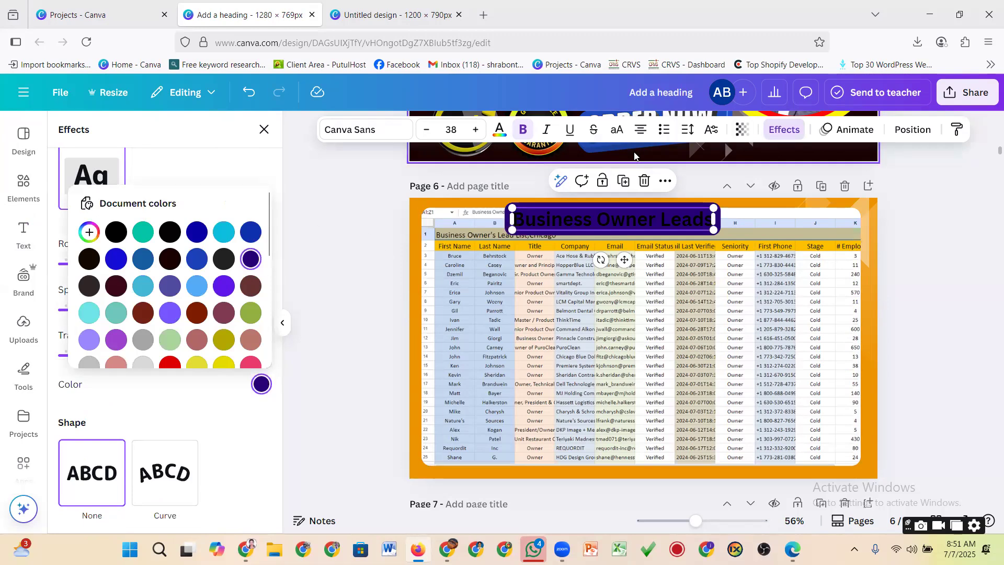
Step: Change the text color of "Business Owner Lead" in the title to white
left_click(614, 217)
left_click_drag(513, 214, 705, 217)
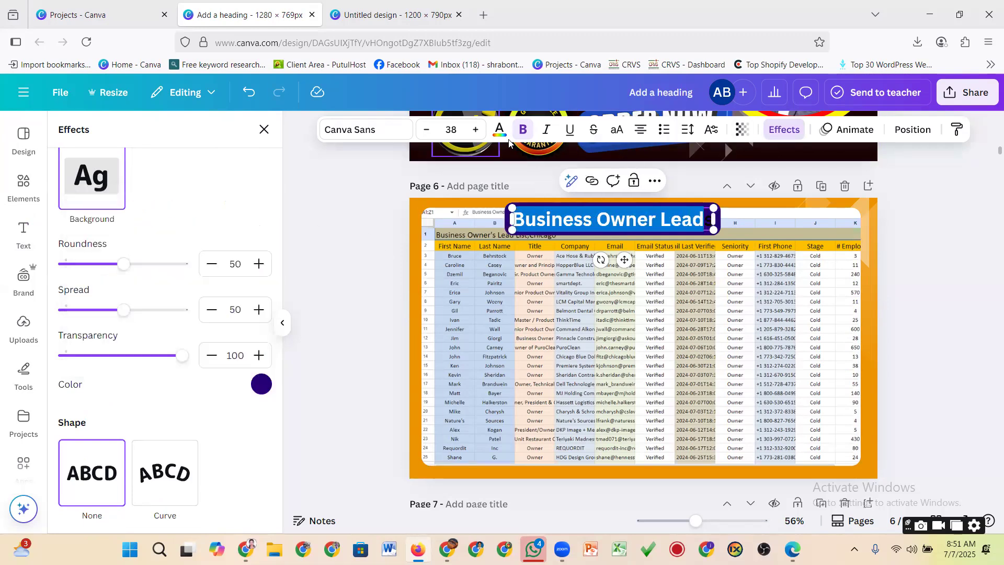
left_click(500, 130)
left_click(202, 451)
left_click(306, 381)
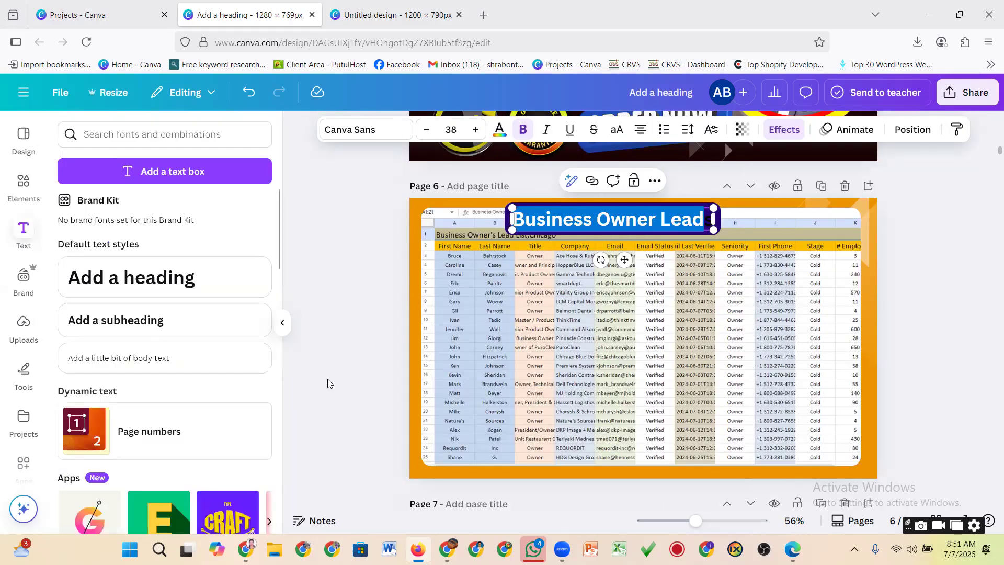
left_click(328, 383)
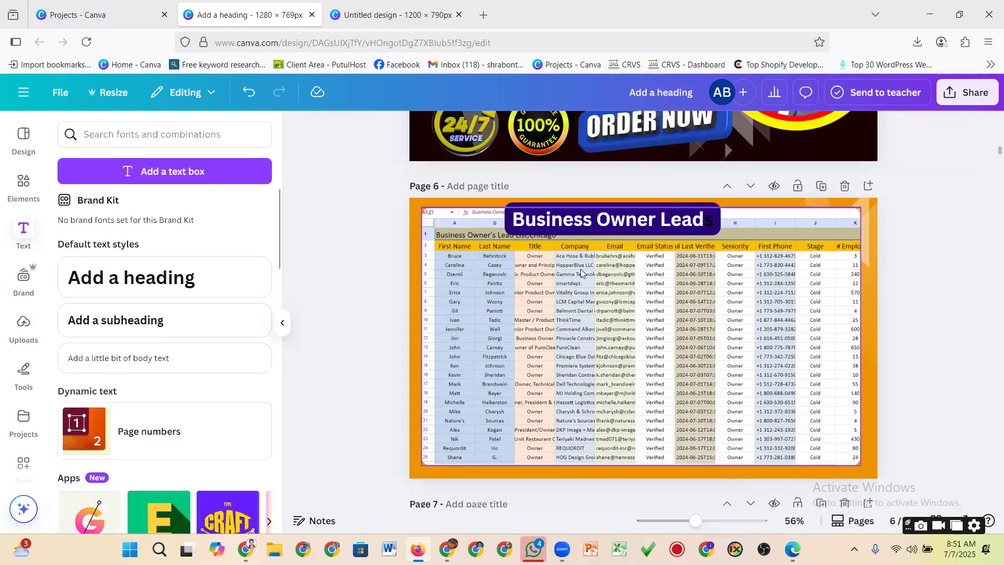
Step: Try to recolor the title's final "s" to match the rest of the text
left_click(696, 226)
left_click(529, 220)
left_click_drag(626, 219, 715, 219)
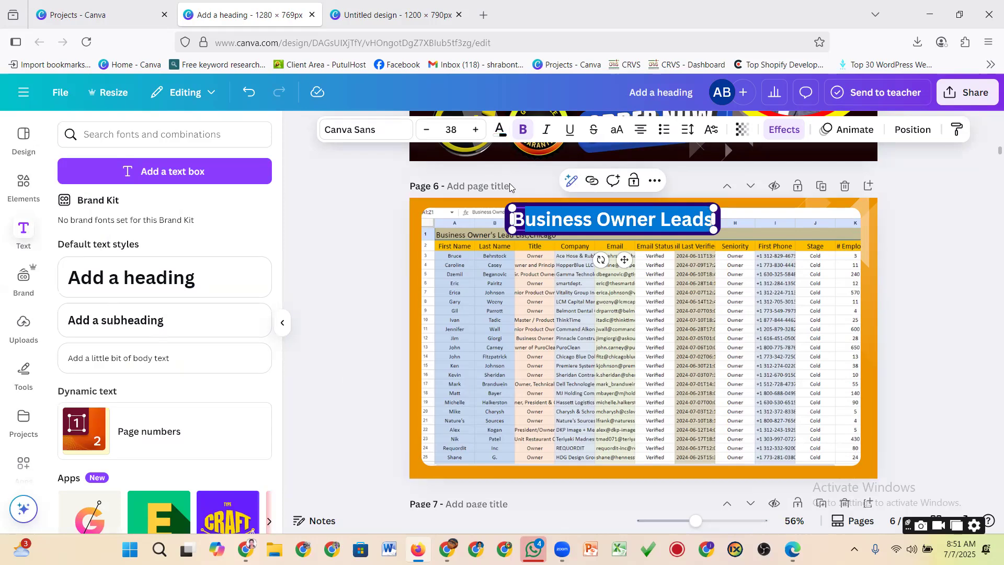
left_click(500, 130)
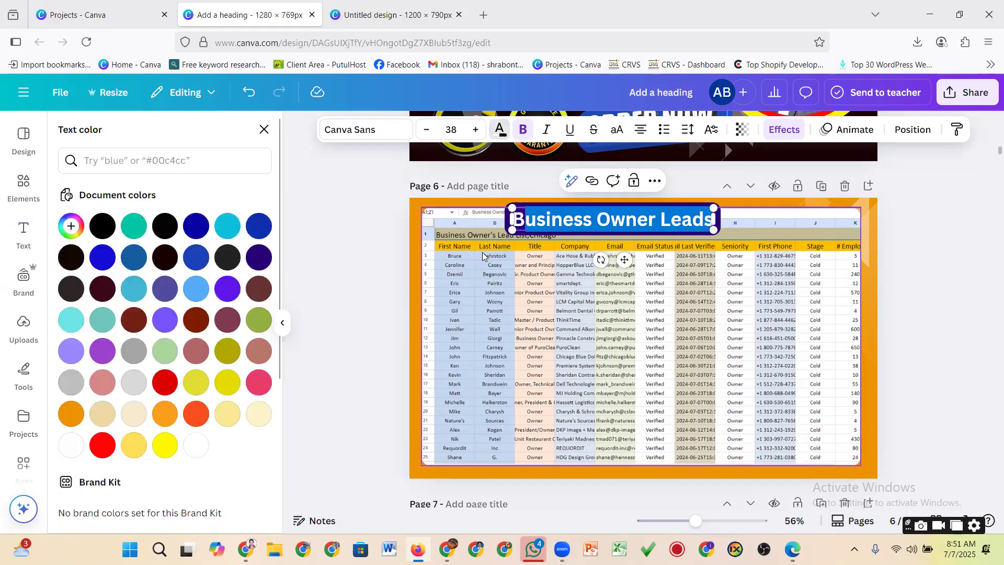
left_click(393, 305)
left_click(373, 314)
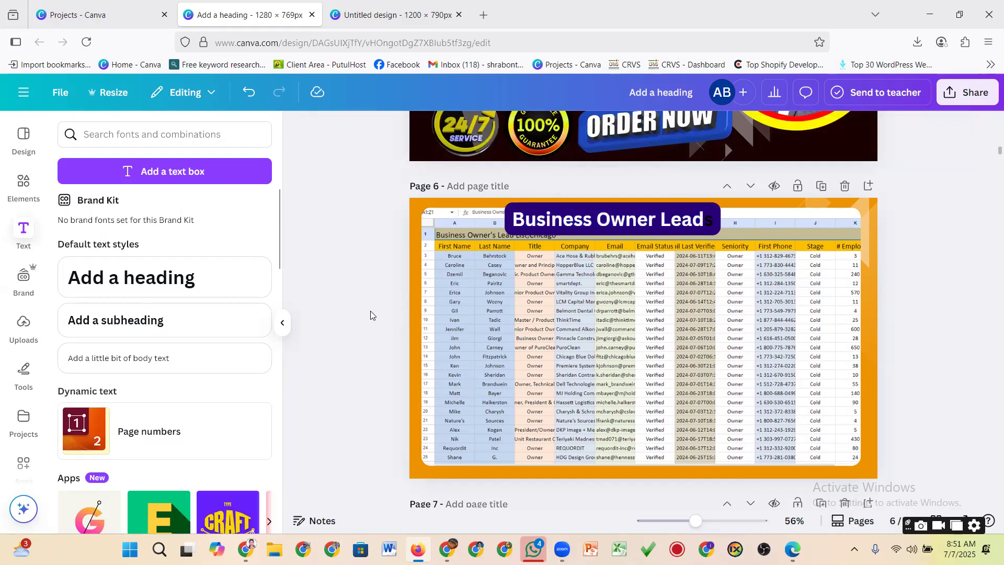
double_click(705, 222)
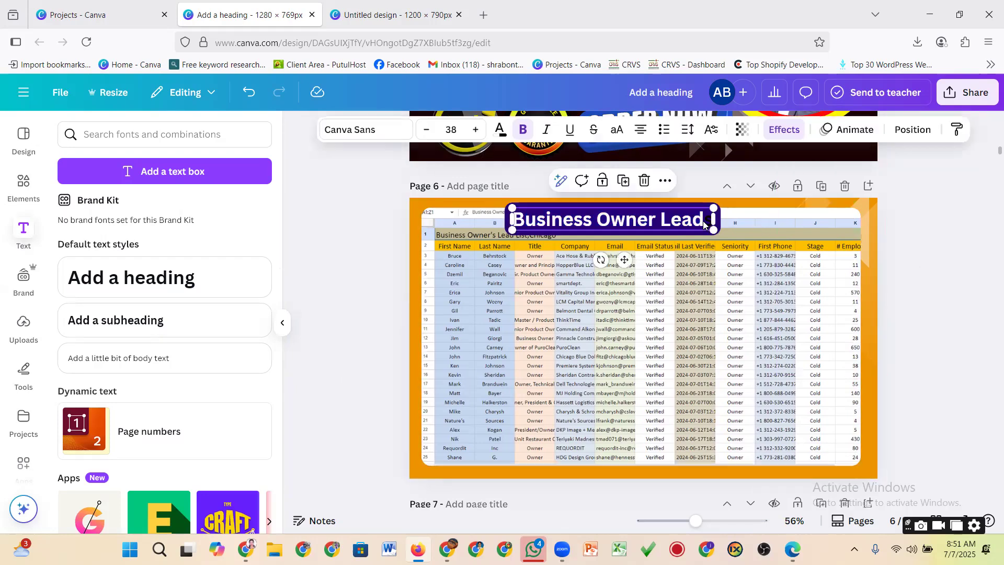
left_click_drag(705, 222, 716, 222)
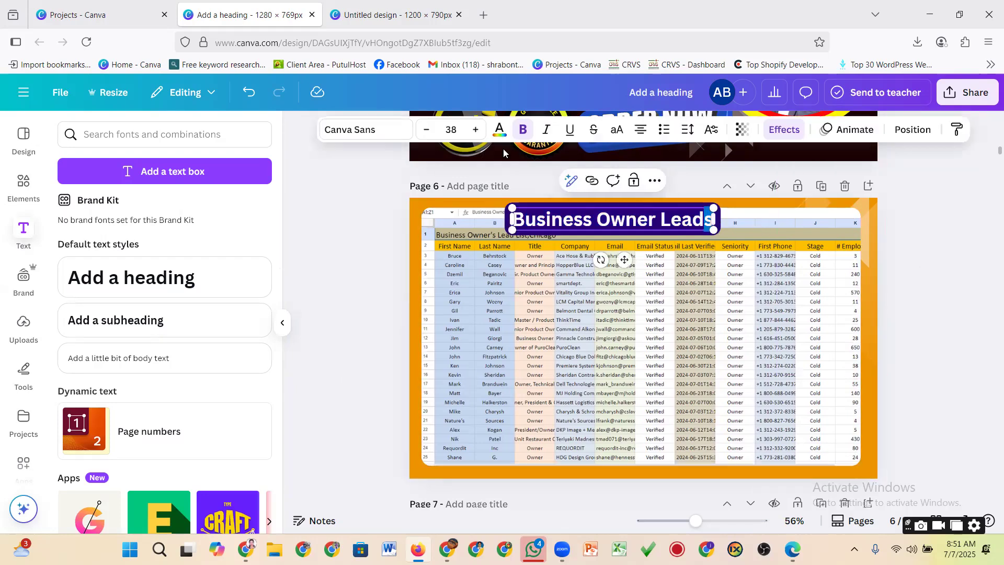
left_click(500, 131)
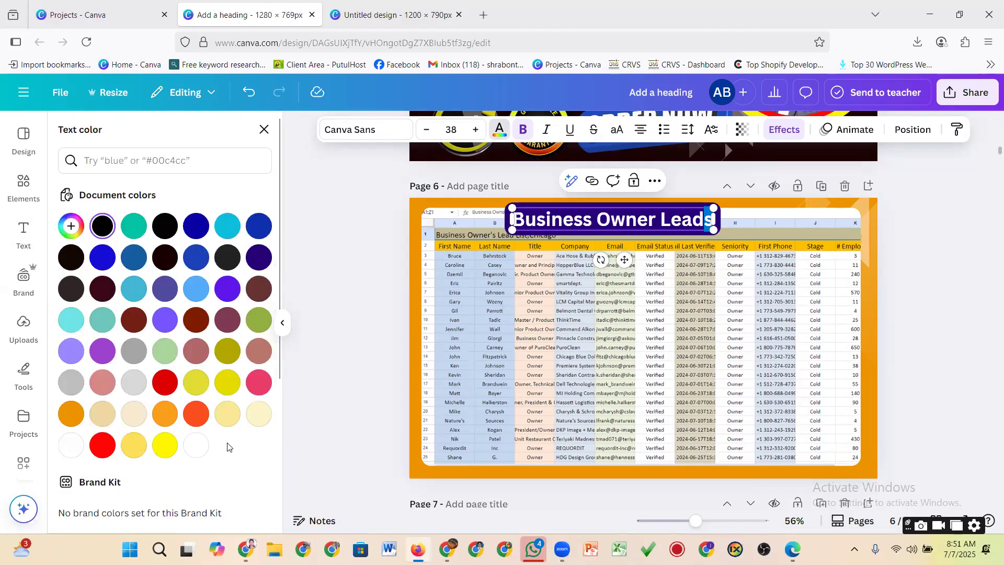
left_click(347, 388)
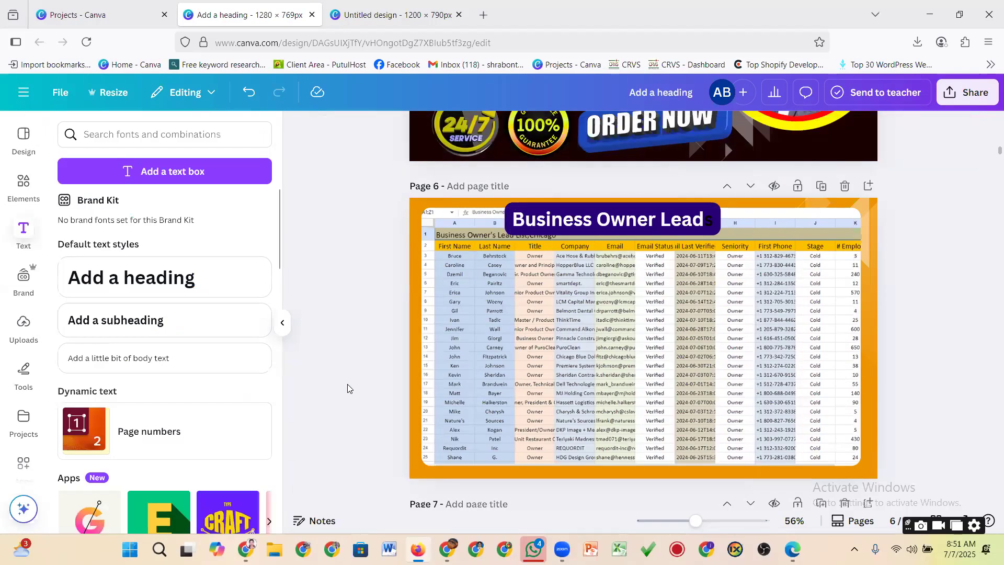
Step: Set the text color of the whole "Business Owner Leads" title to white and shift the title slightly to the right
left_click(568, 222)
double_click(522, 219)
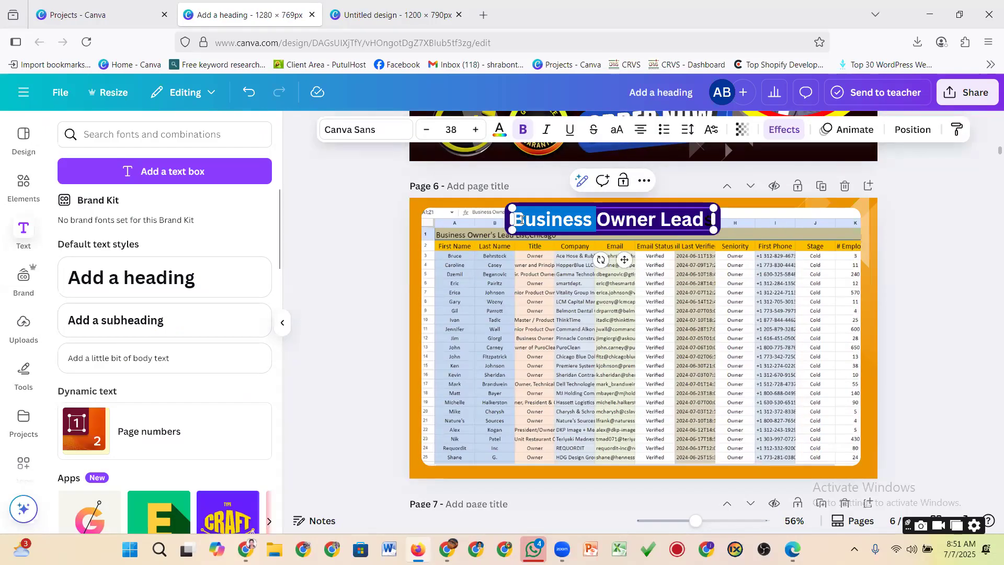
triple_click(522, 219)
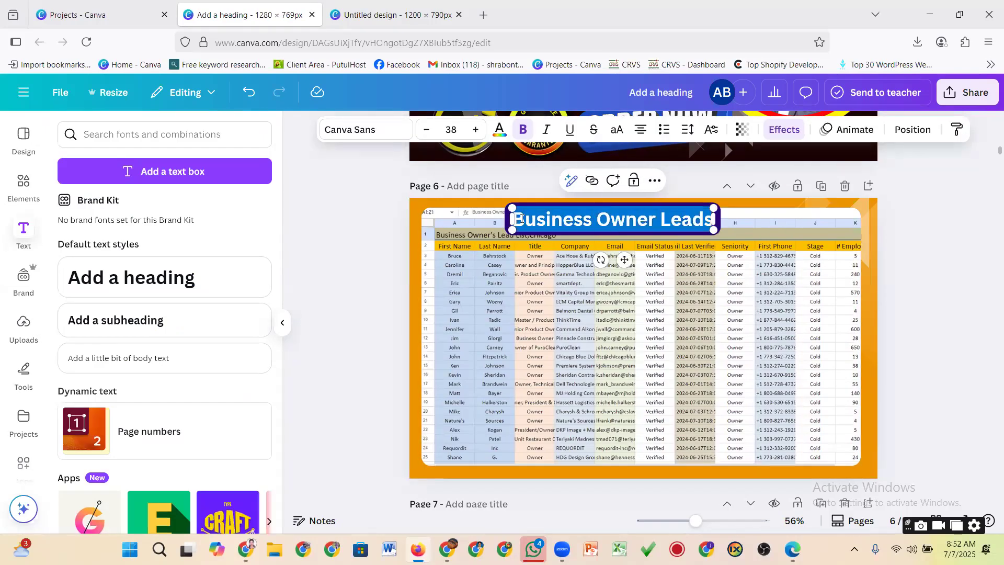
left_click(499, 129)
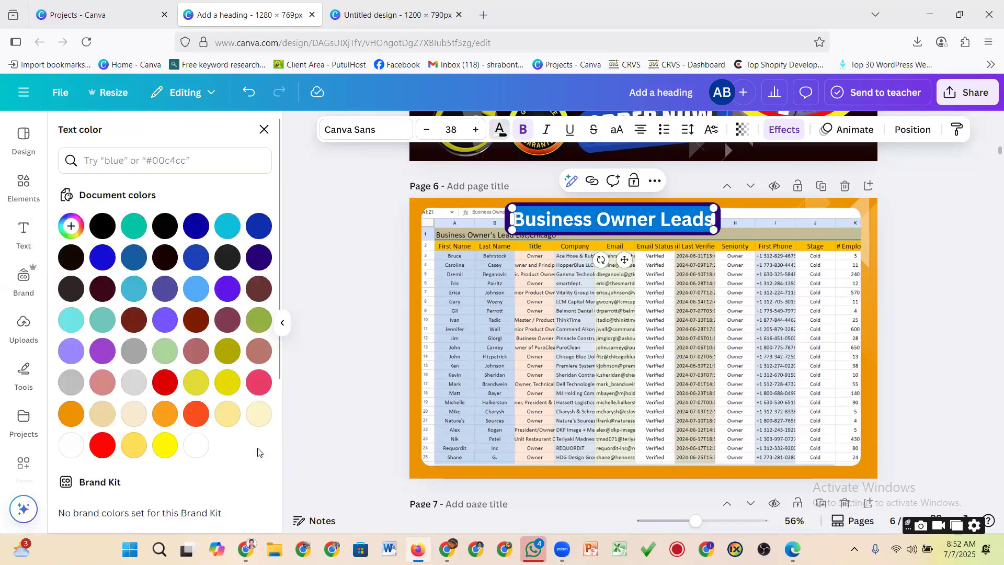
left_click(196, 445)
left_click(338, 375)
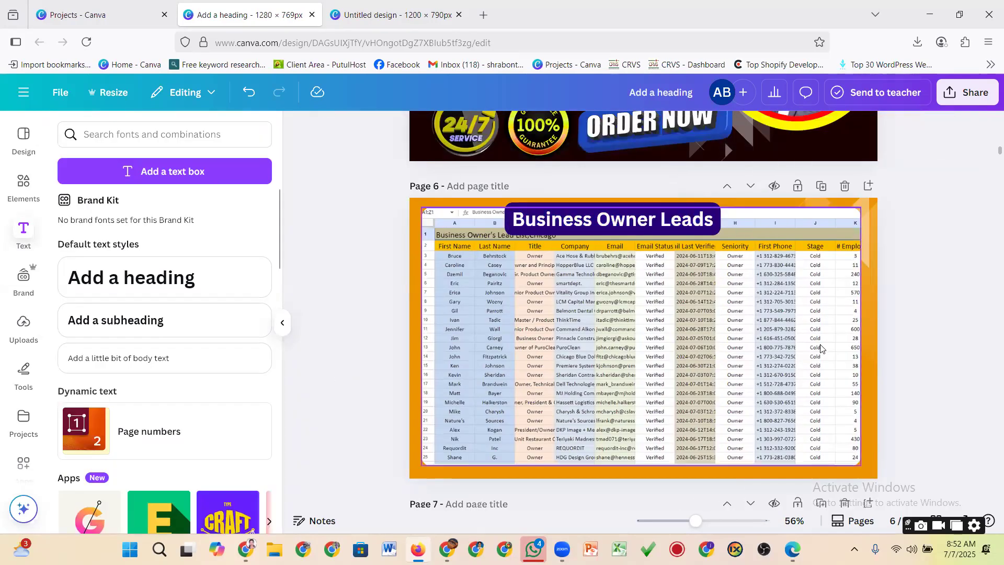
mouse_move(634, 219)
left_mouse_down()
mouse_move(639, 225)
mouse_move(636, 213)
left_mouse_up()
left_click(338, 277)
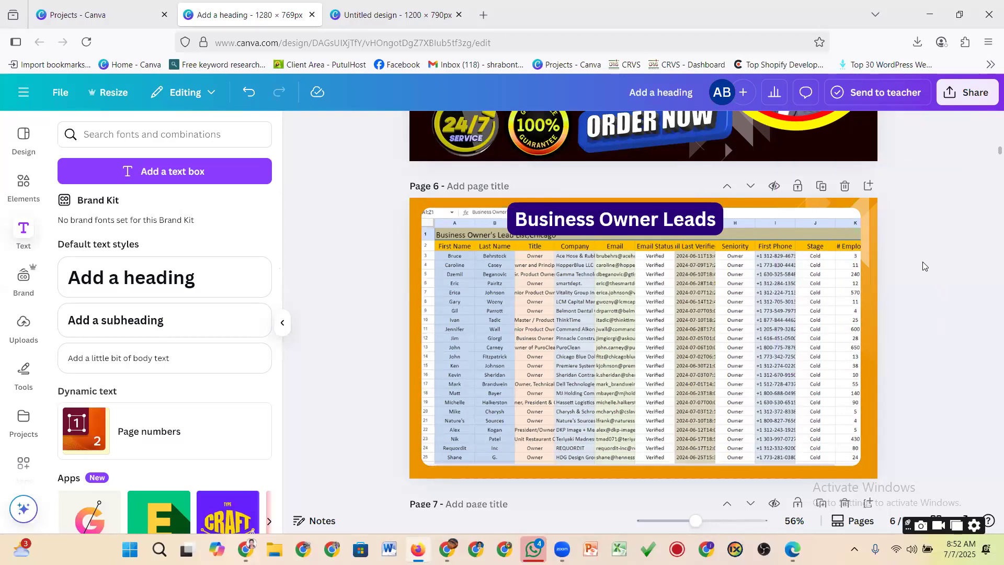
Step: Change the title to "Business Owner Lead , USA" and move it right along the upper edge of the lead list image
left_click(715, 222)
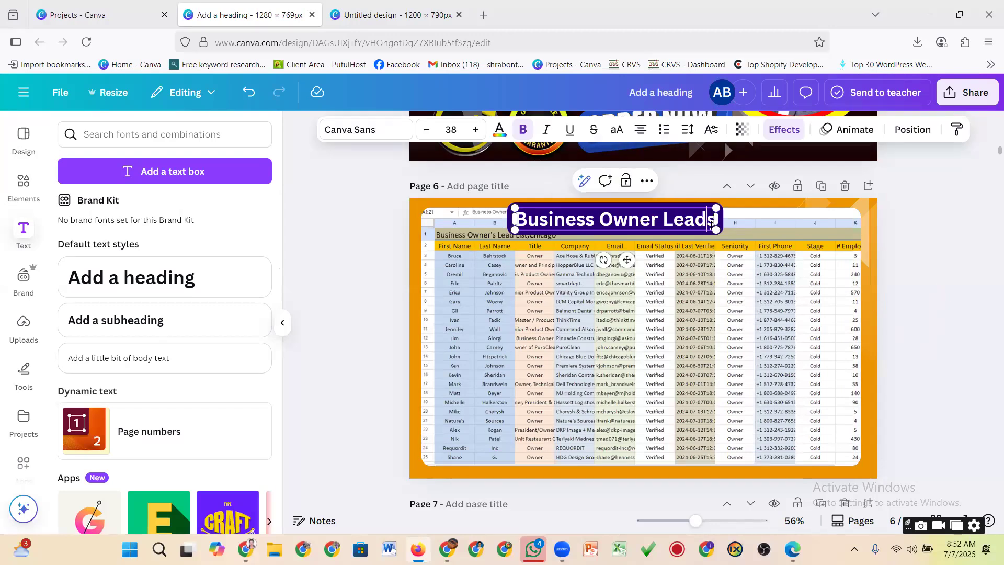
left_click(710, 222)
type(", ")
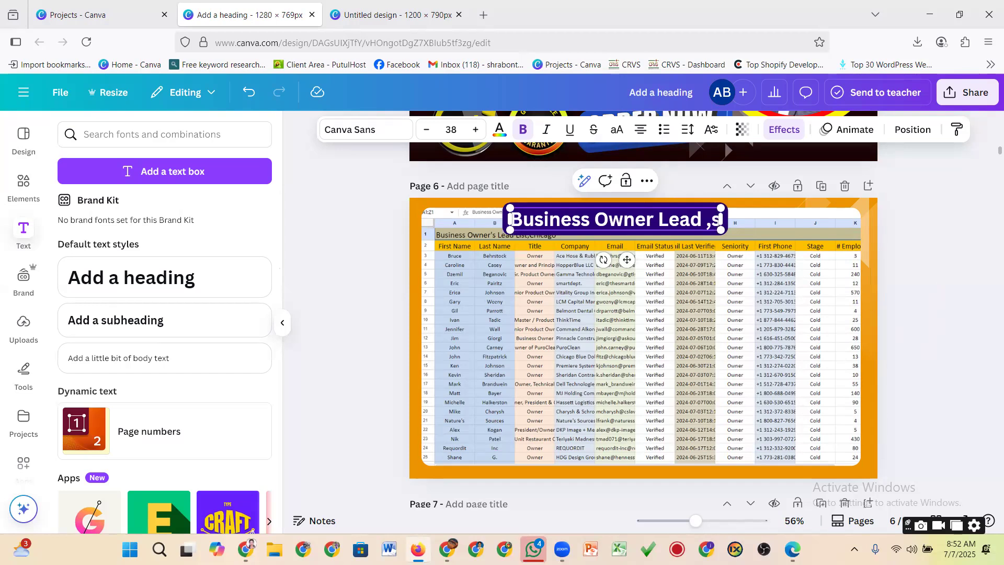
type("USA")
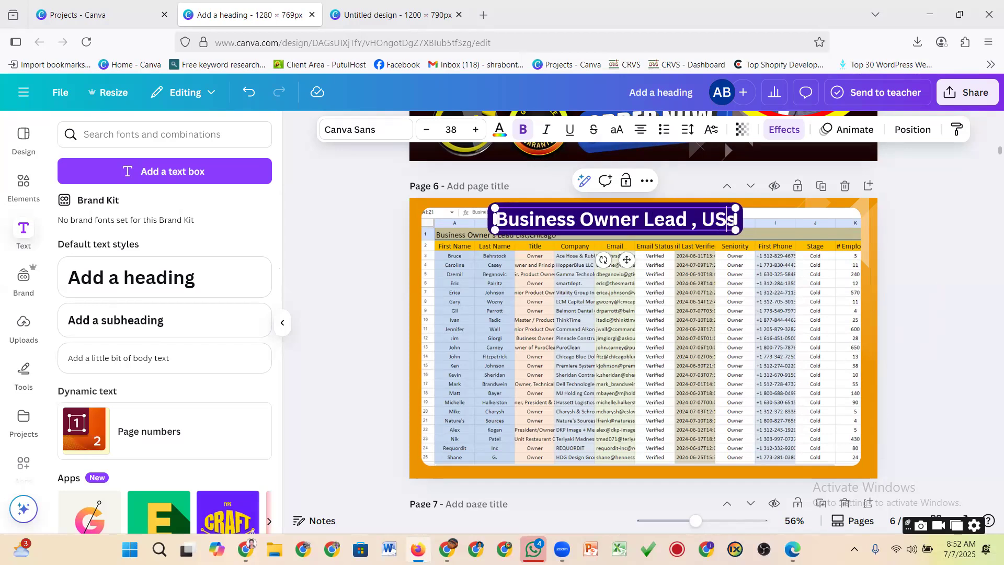
key("BackSpace")
key("BackSpace")
type("A")
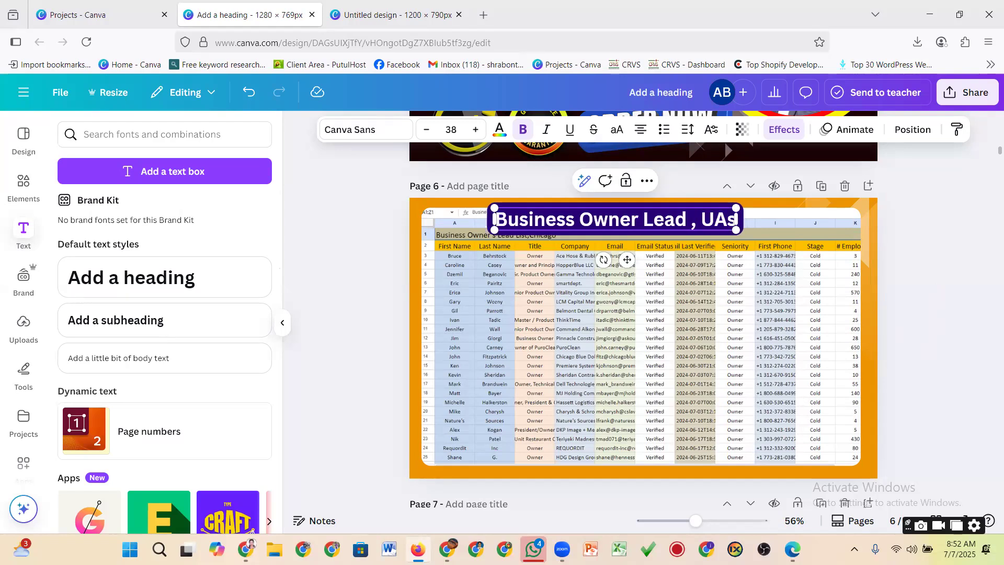
key("BackSpace")
key("BackSpace")
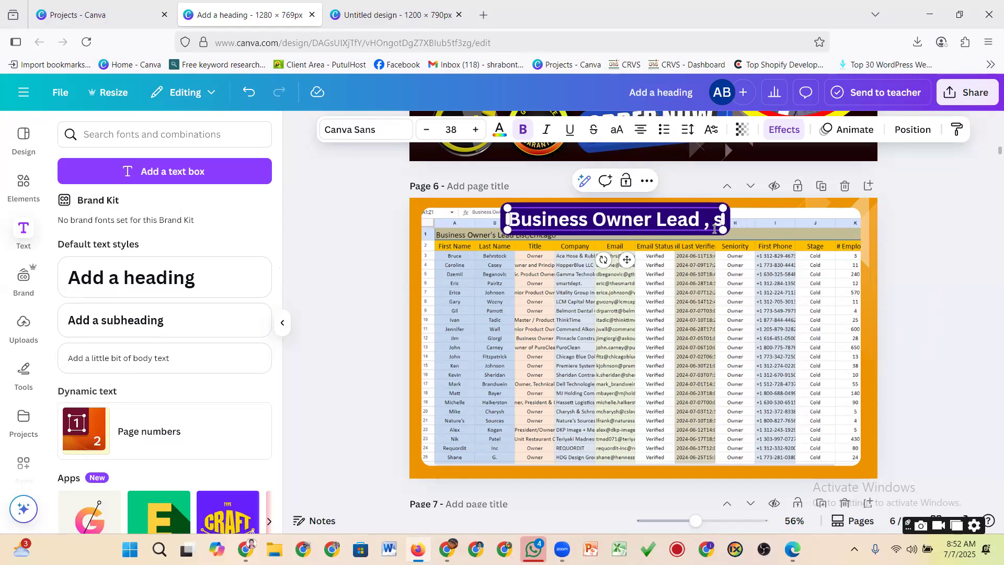
key("Delete")
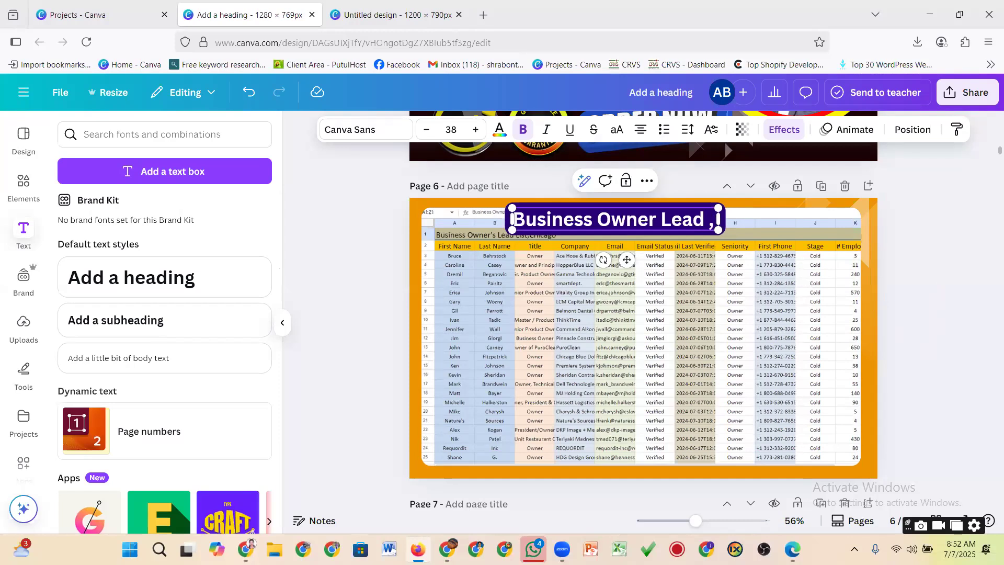
type("USA")
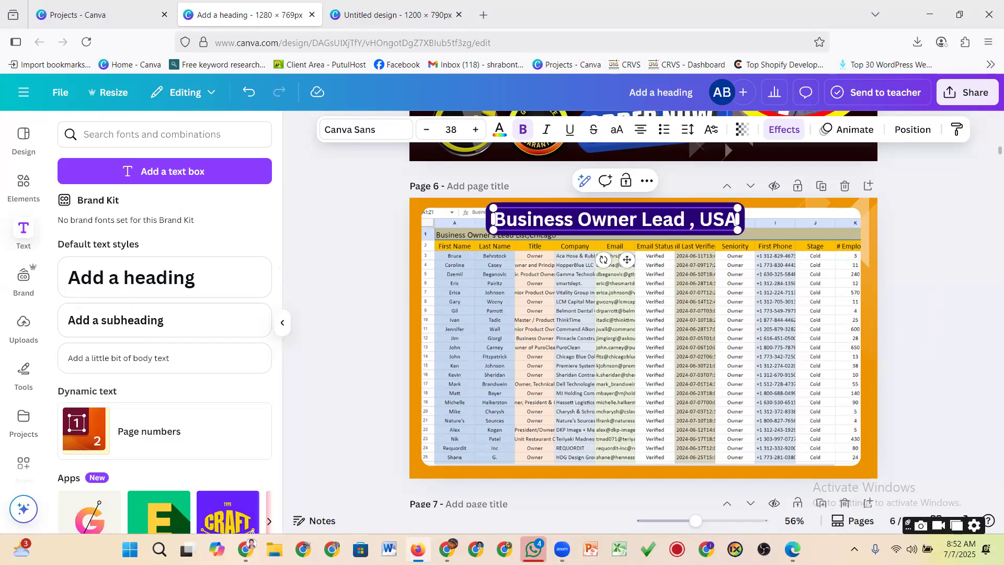
left_click_drag(603, 219, 657, 219)
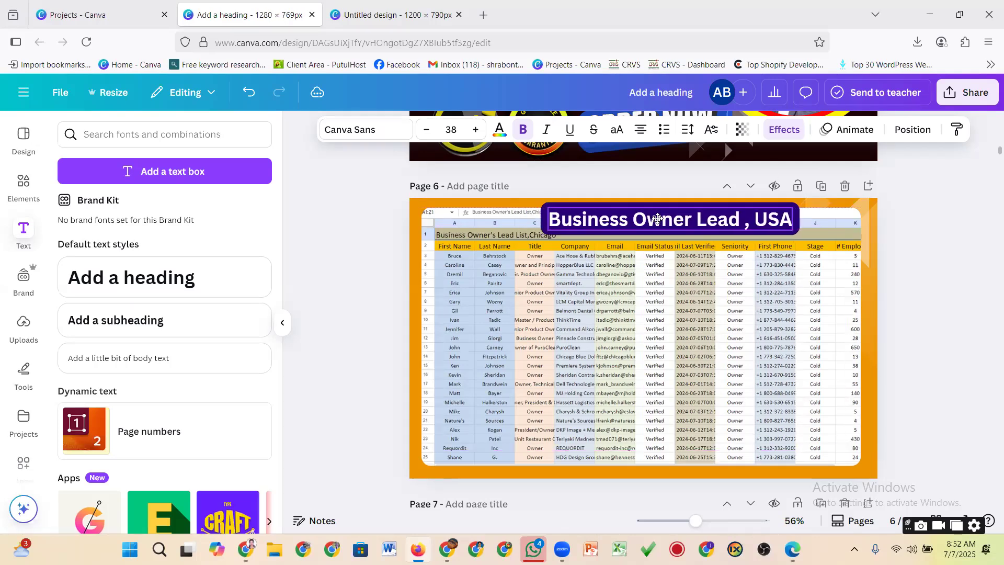
left_click(379, 262)
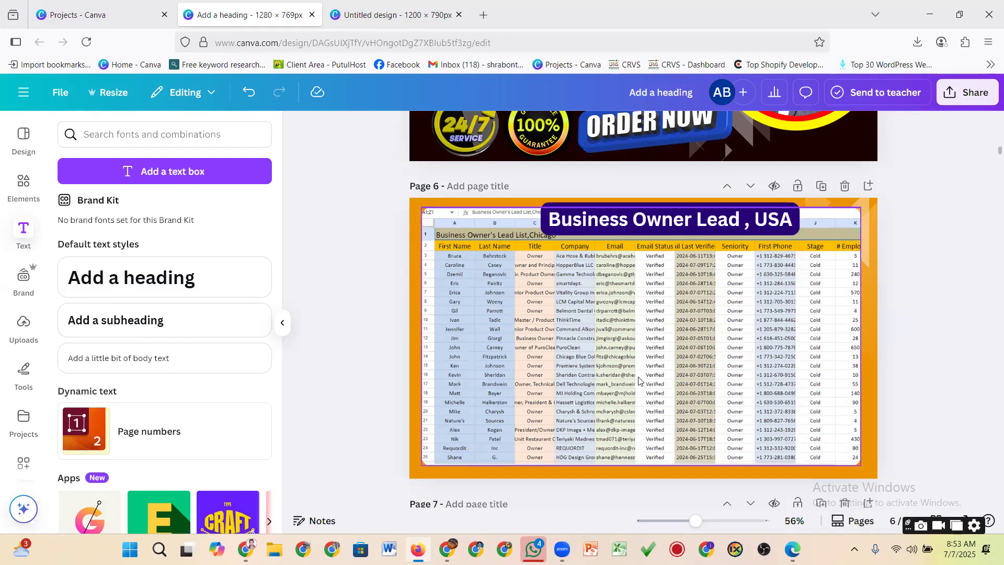
left_click(483, 14)
left_click(336, 42)
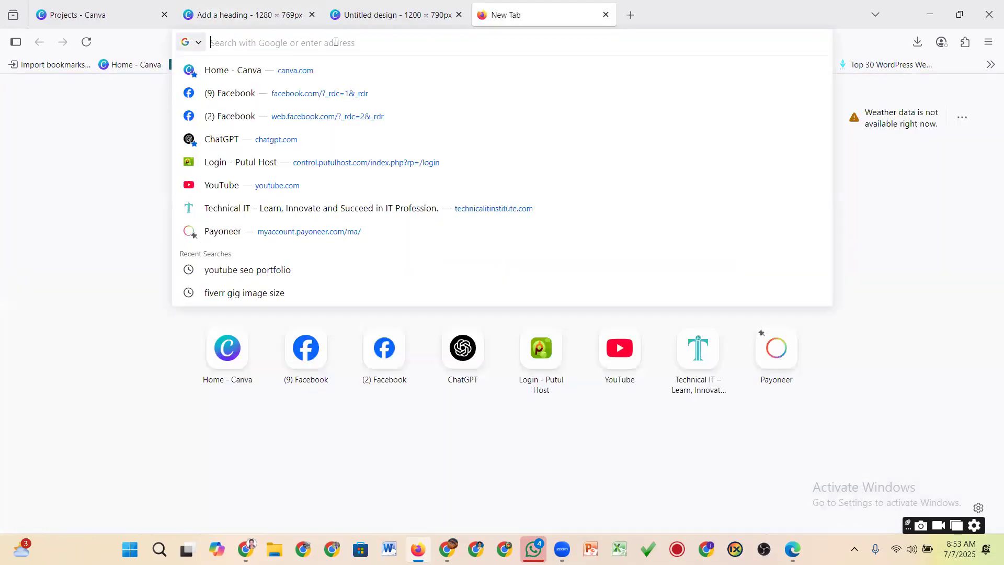
type("a")
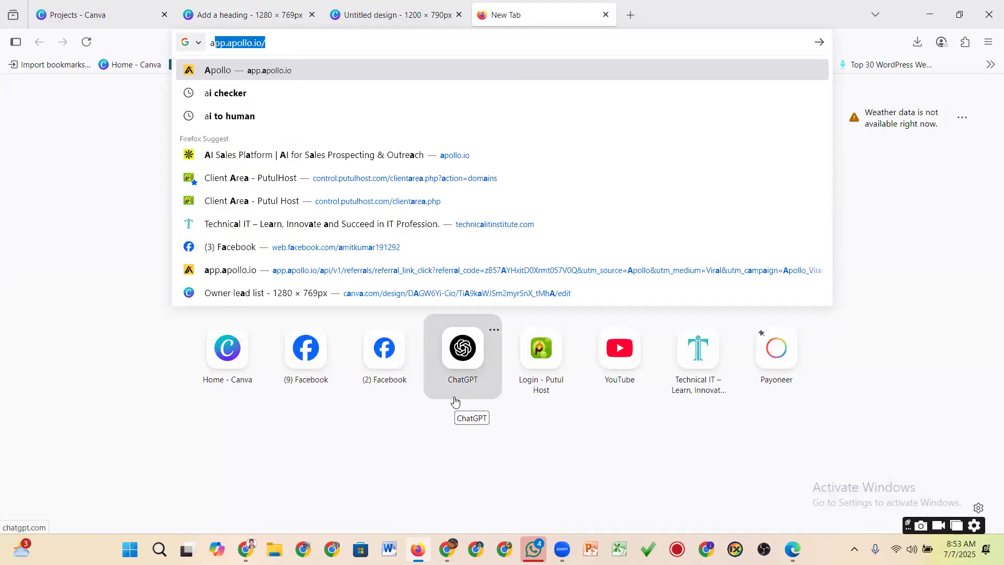
key("BackSpace")
key("BackSpace")
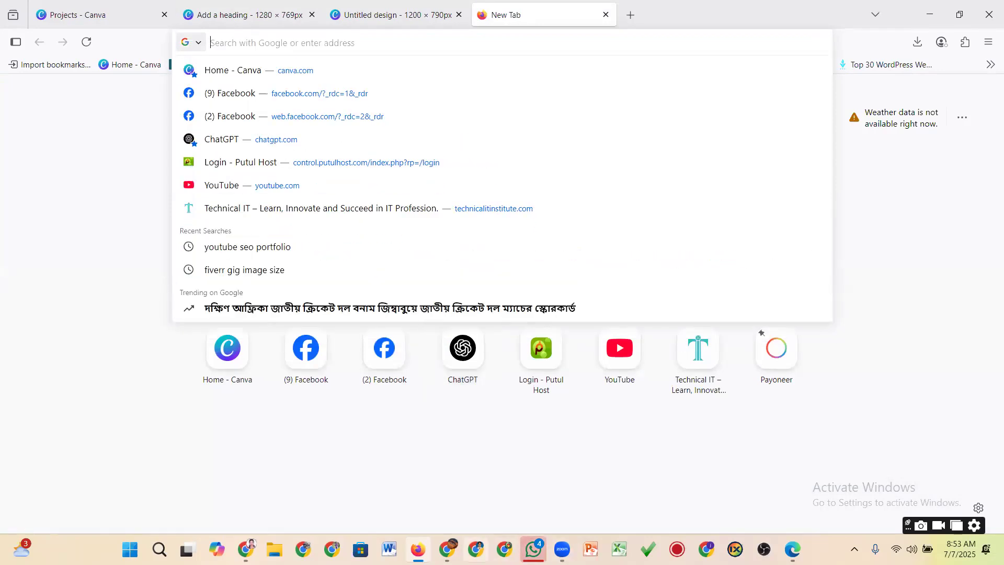
Step: Switch to the Chrome window and open the Apollo home page at app.apollo.io
left_click(447, 549)
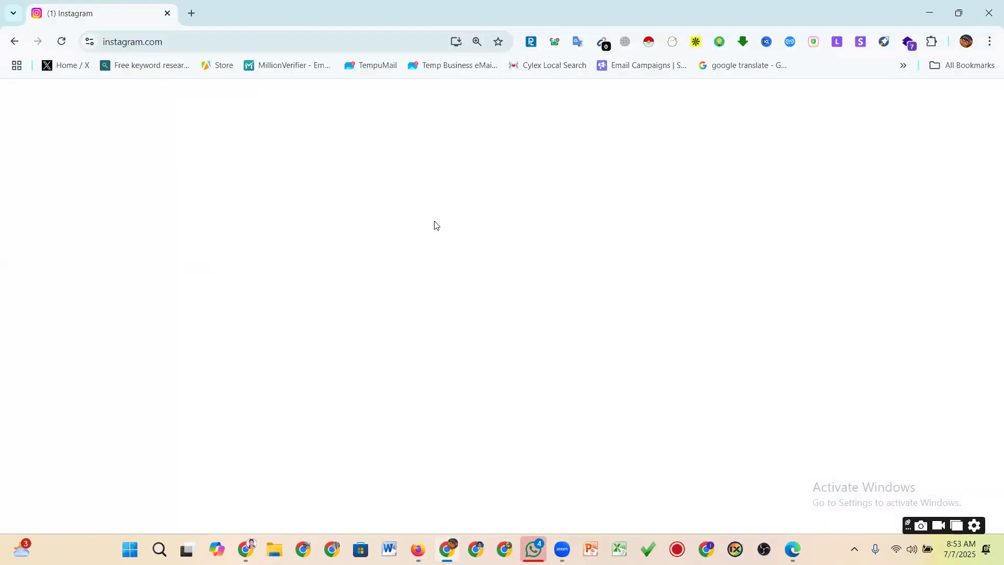
left_click(308, 46)
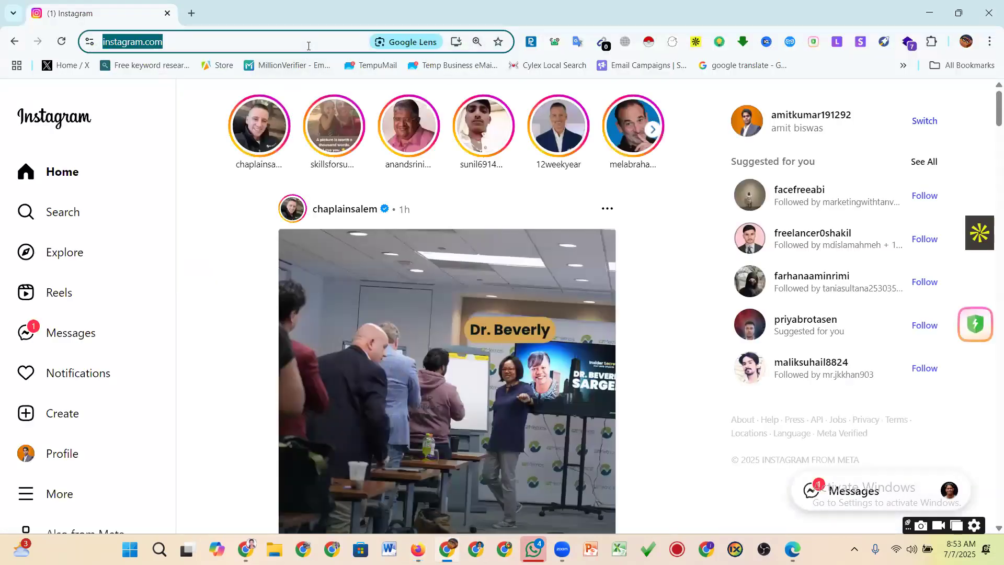
type("a")
key("Return")
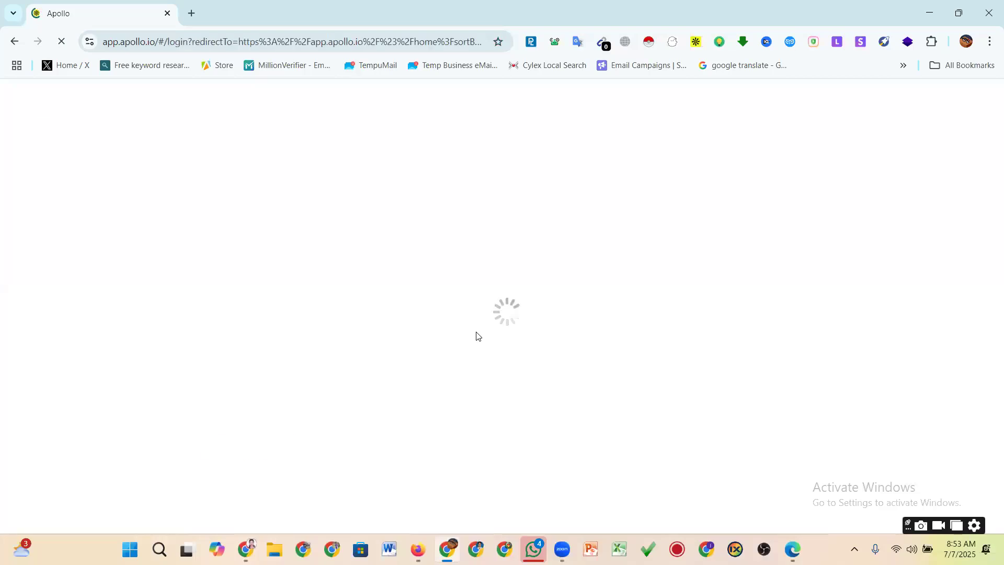
left_click(313, 451)
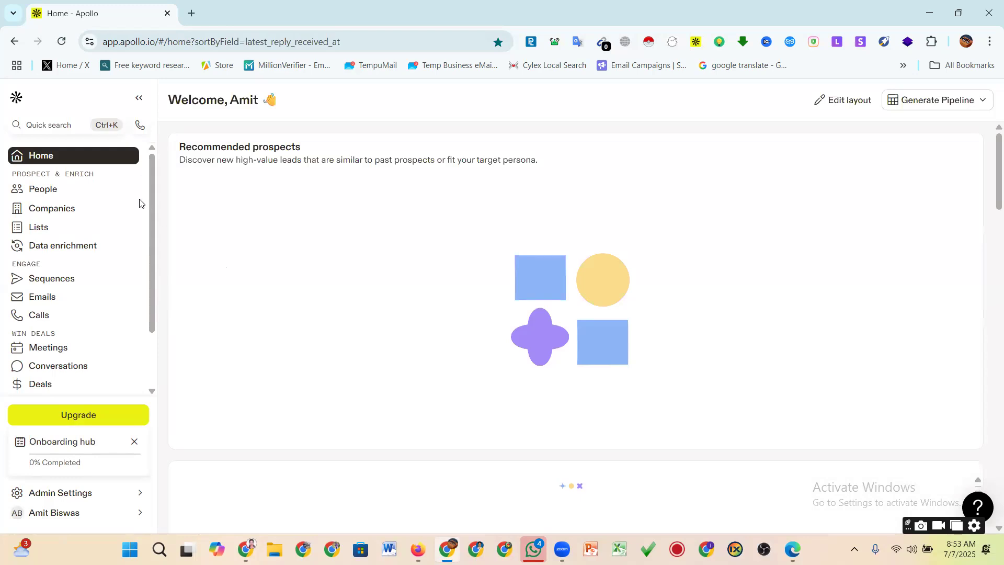
Step: Open the People search in the Default view and try to clear its Email Status filter
left_click(53, 189)
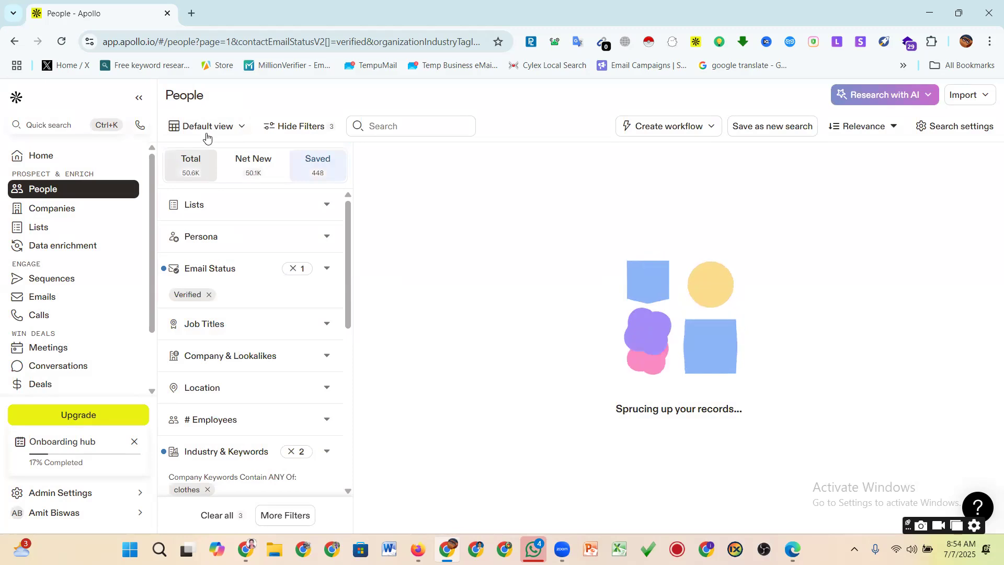
left_click(207, 131)
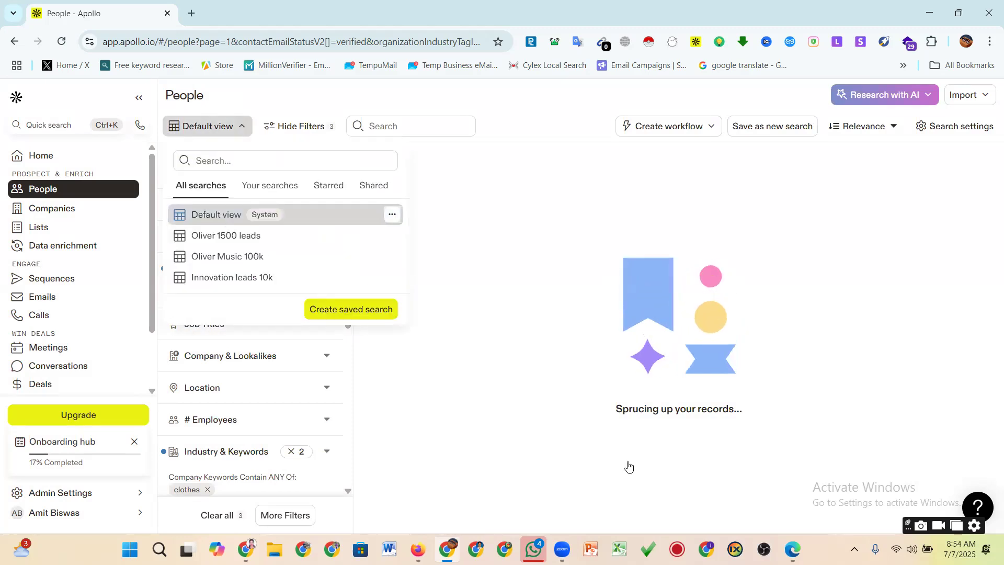
left_click(216, 214)
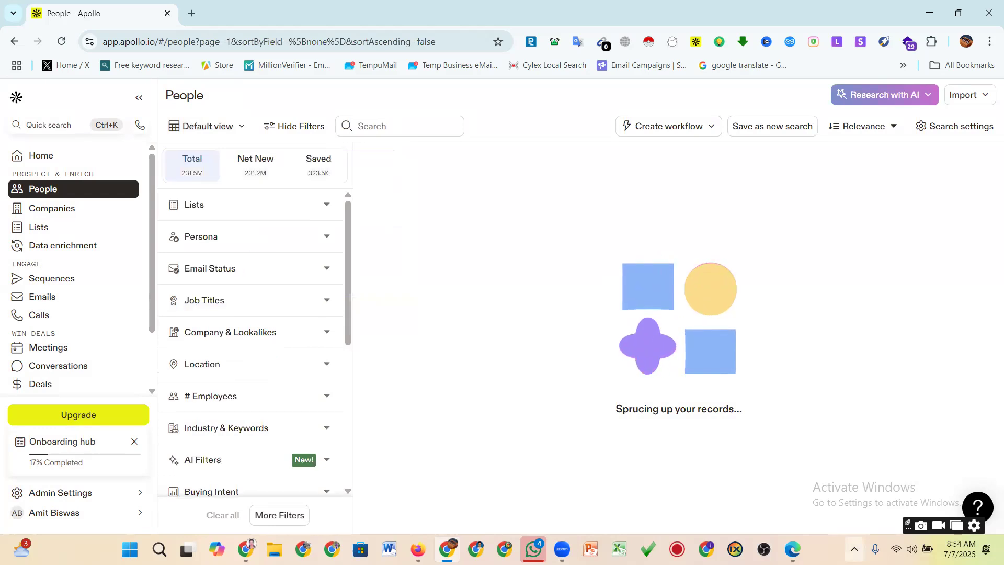
left_click(854, 549)
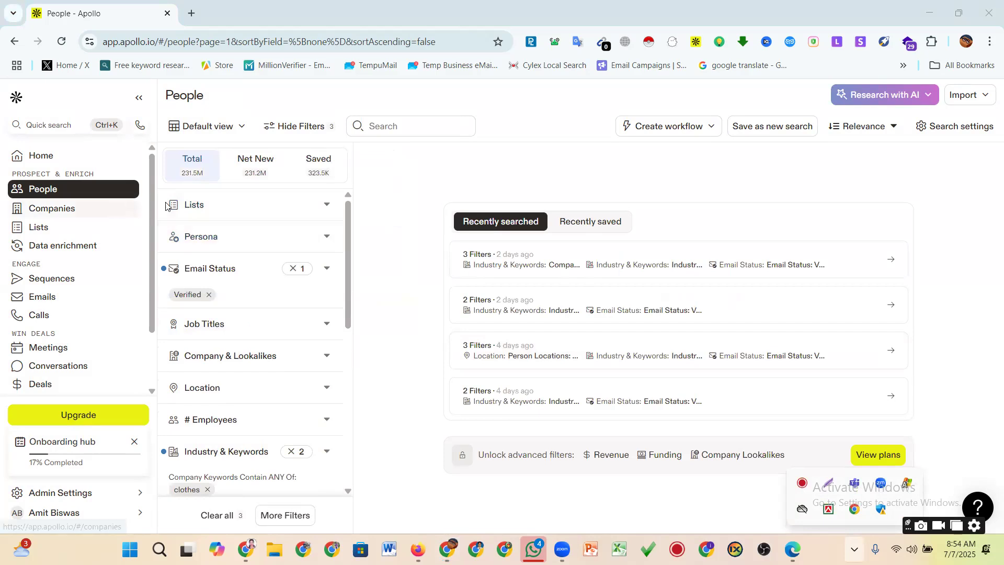
left_click(233, 287)
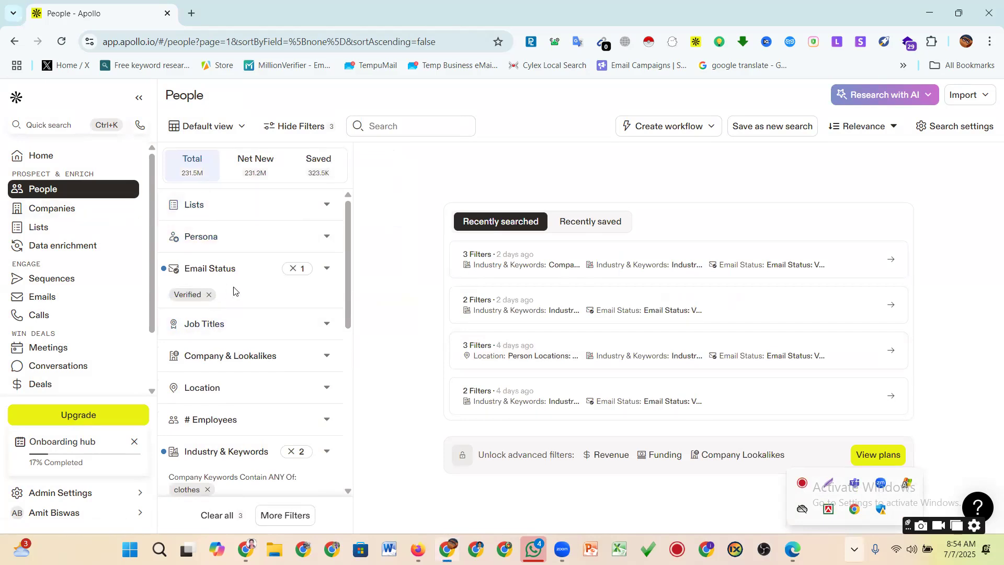
left_click(306, 271)
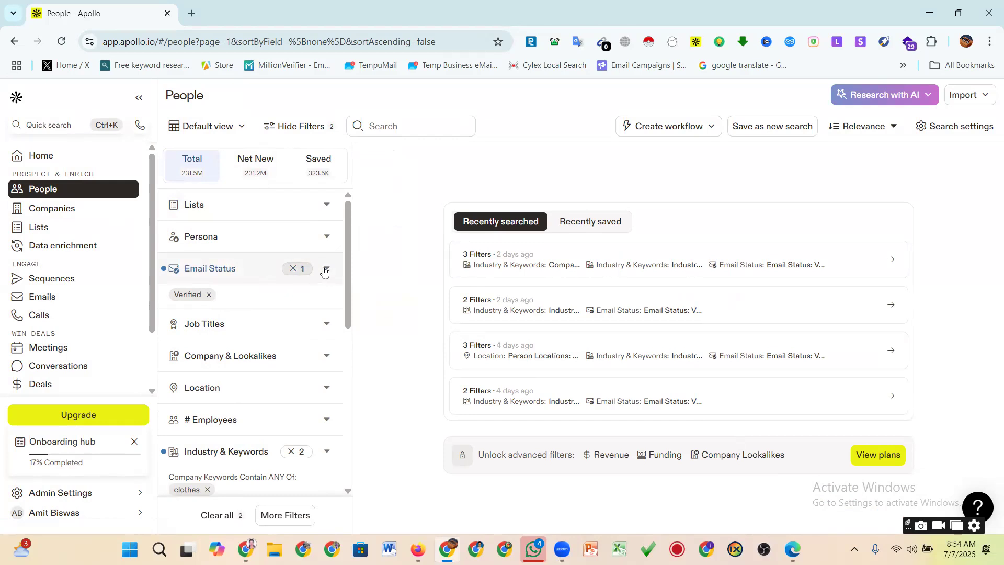
scroll(235, 426, "down", 6)
scroll(234, 426, "up", 6)
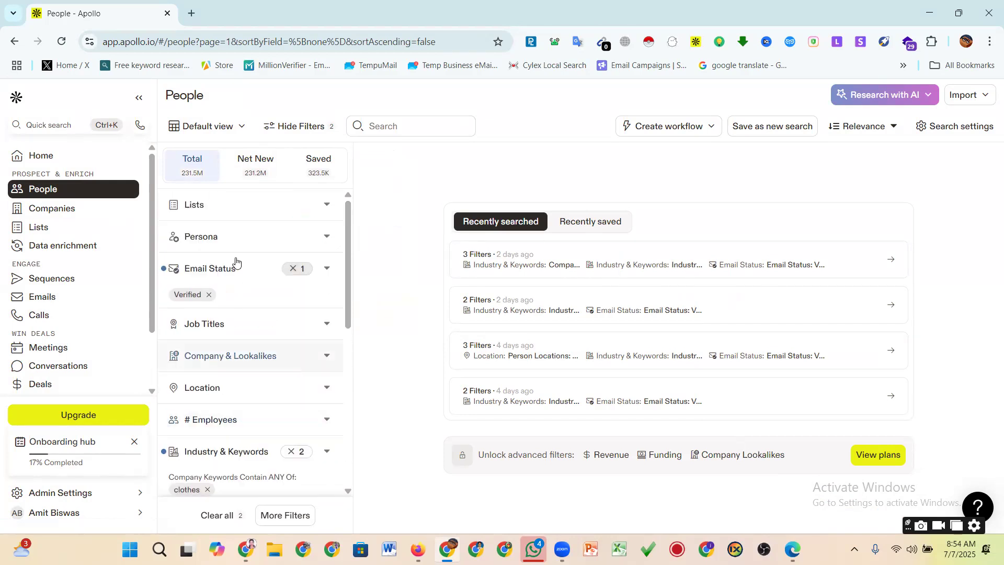
Step: Reset the People search to the Default view and filter it by the Verified email status
left_click(205, 128)
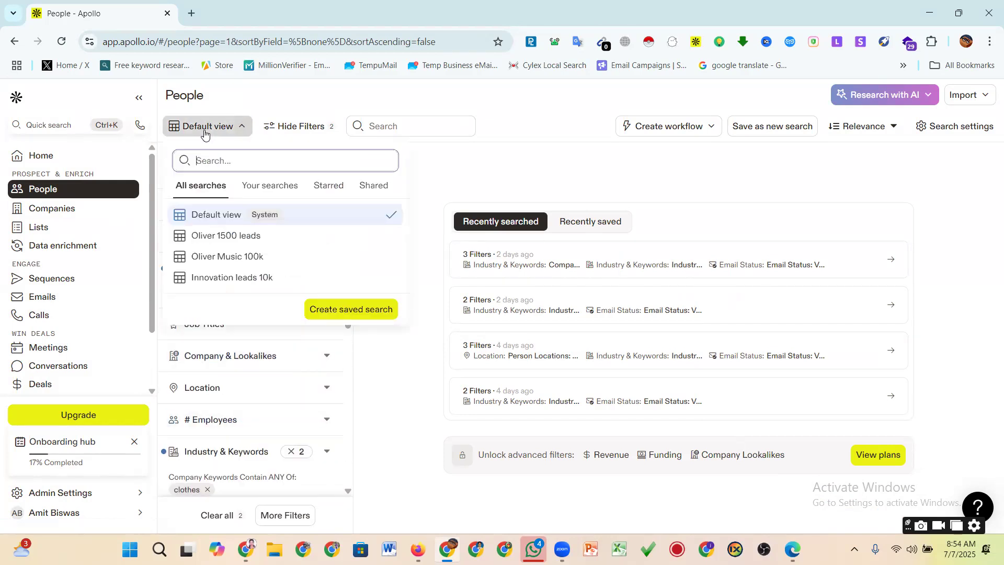
left_click(227, 218)
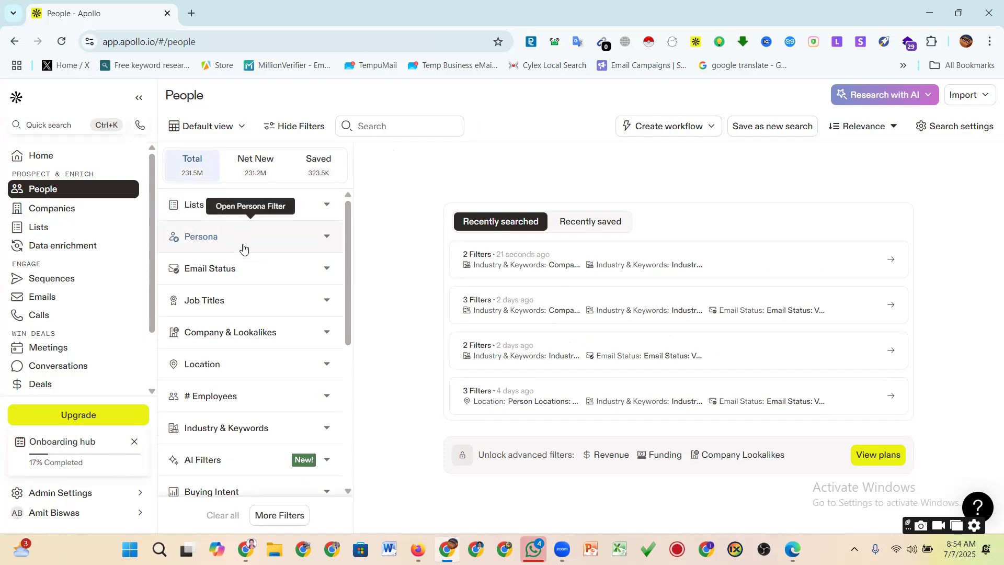
left_click(277, 267)
left_click(174, 315)
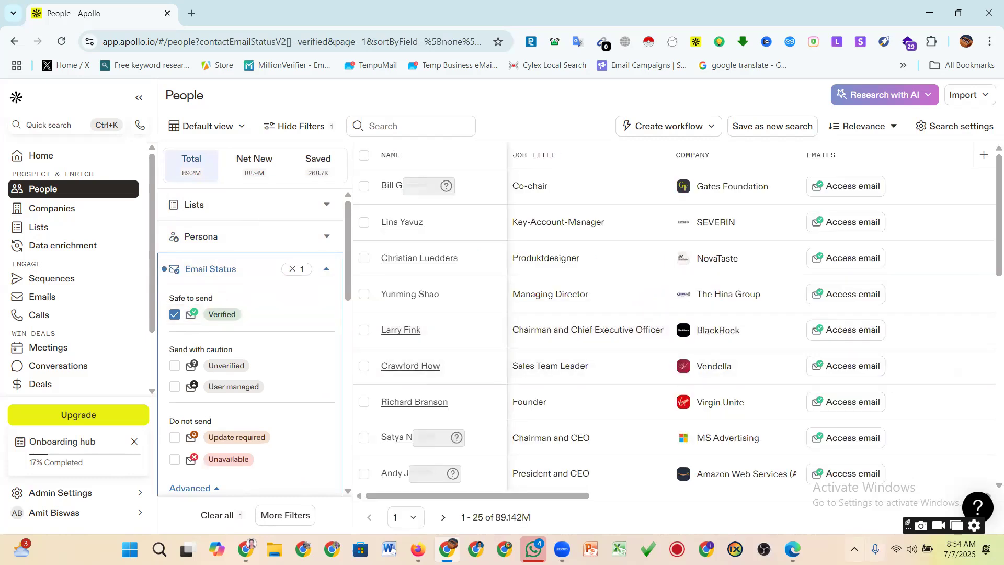
Step: Capture the Apollo People page with Lightshot, framing an area of about 1804 x 757 px from the sidebar to the emails column
left_click(854, 549)
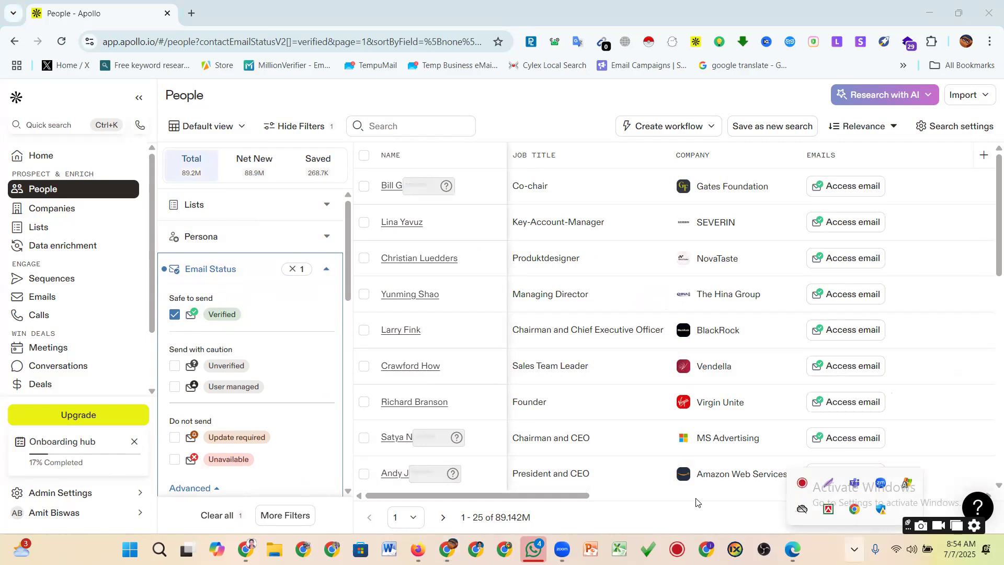
left_click(832, 487)
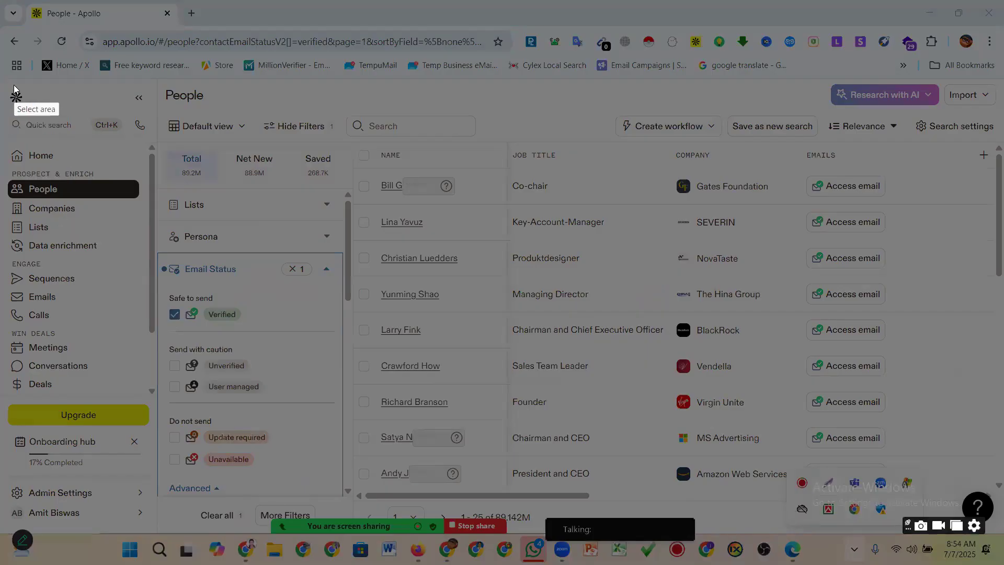
left_click_drag(10, 76, 953, 472)
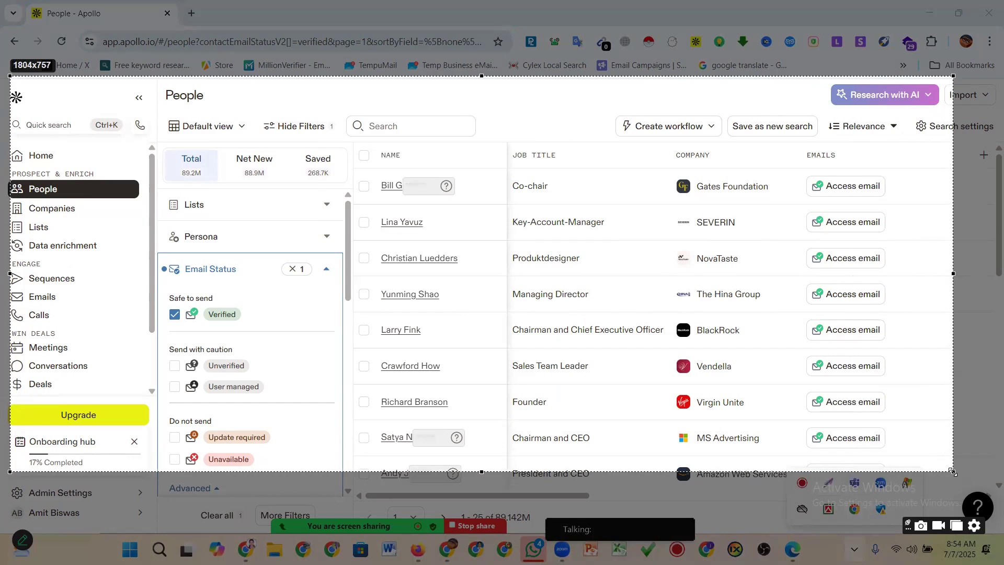
left_click_drag(953, 472, 953, 472)
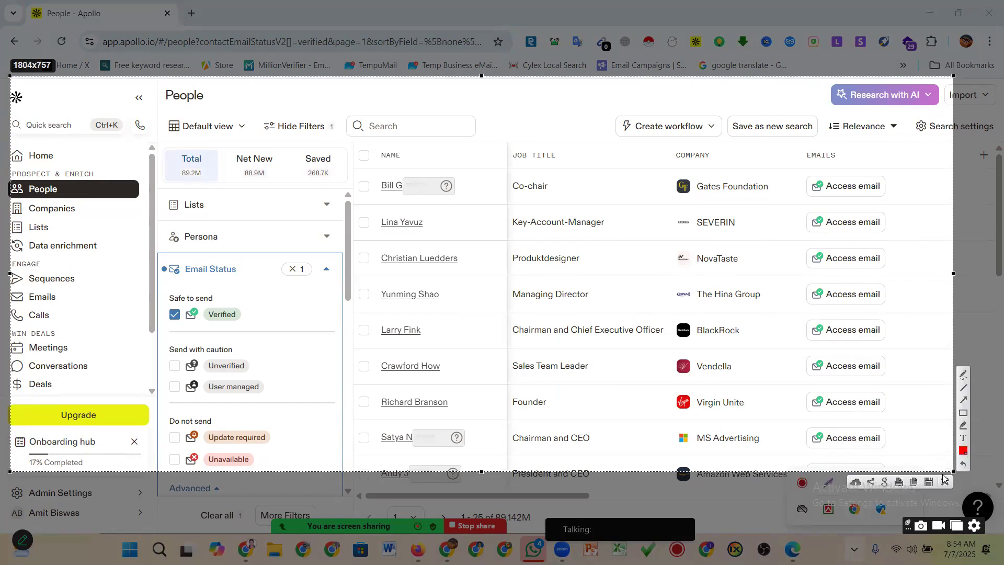
left_click(944, 479)
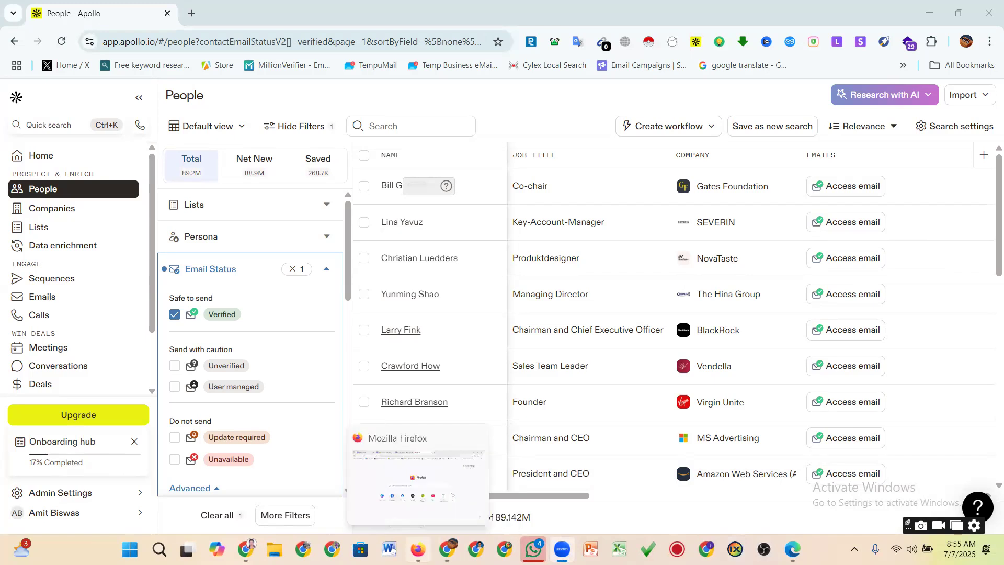
Step: Switch to the Firefox window, open the "Add a heading - 1280 × 769px" Canva design and show its uploaded images
left_click(404, 472)
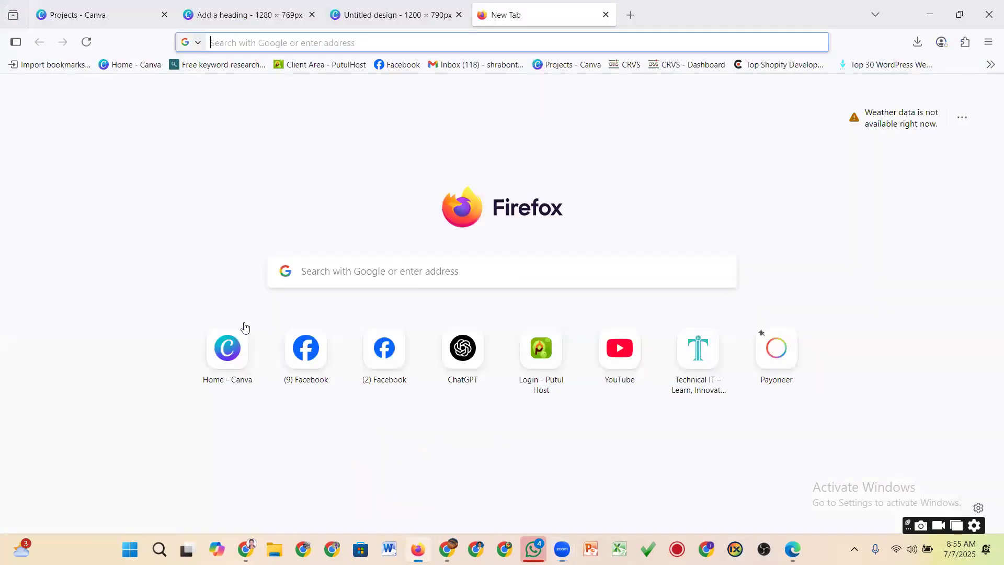
left_click(392, 15)
left_click(246, 14)
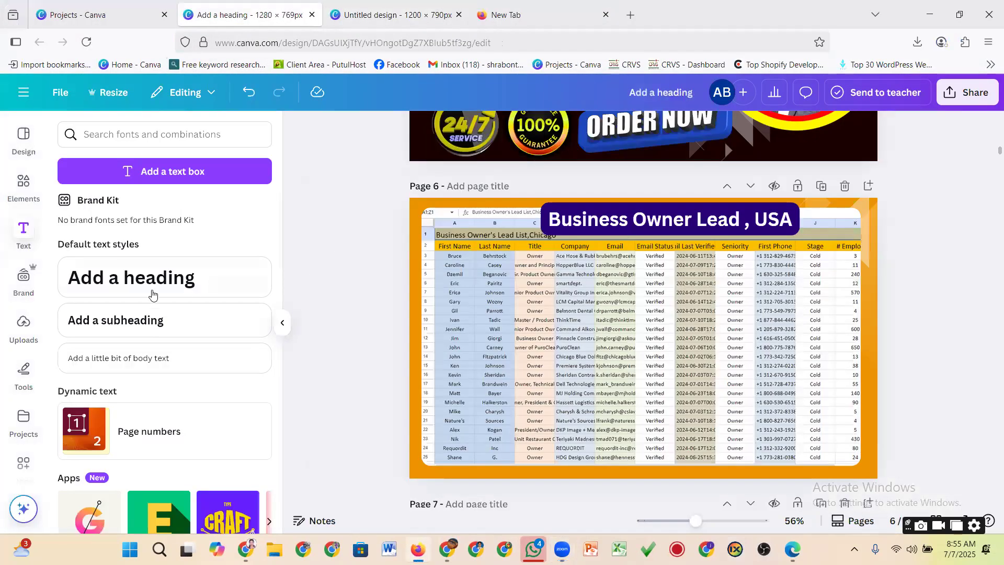
left_click(24, 325)
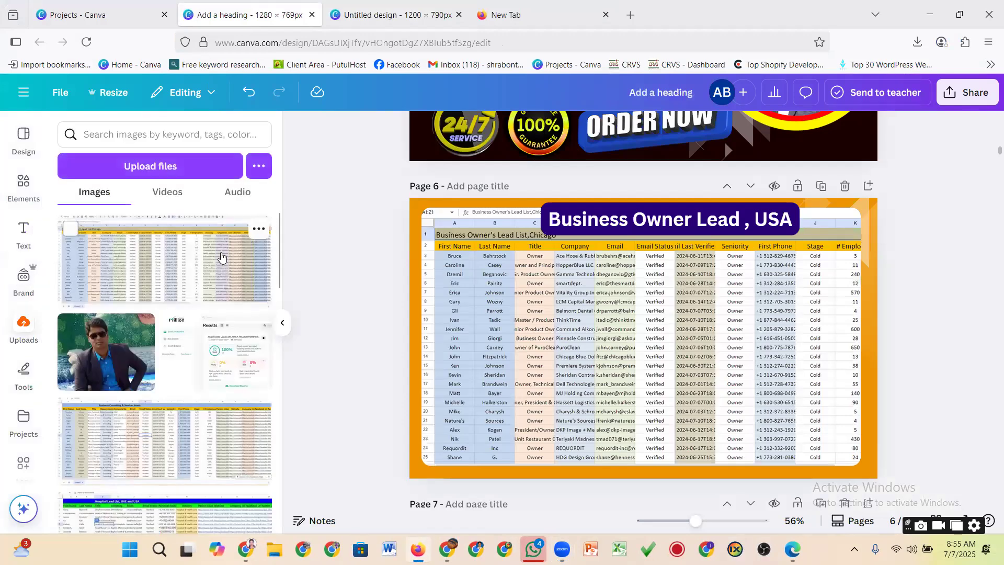
Step: Upload Screenshot_177 from the Lightshot folder in Documents to the Canva uploads
left_click(168, 161)
scroll(202, 187, "down", 1)
scroll(203, 187, "up", 2)
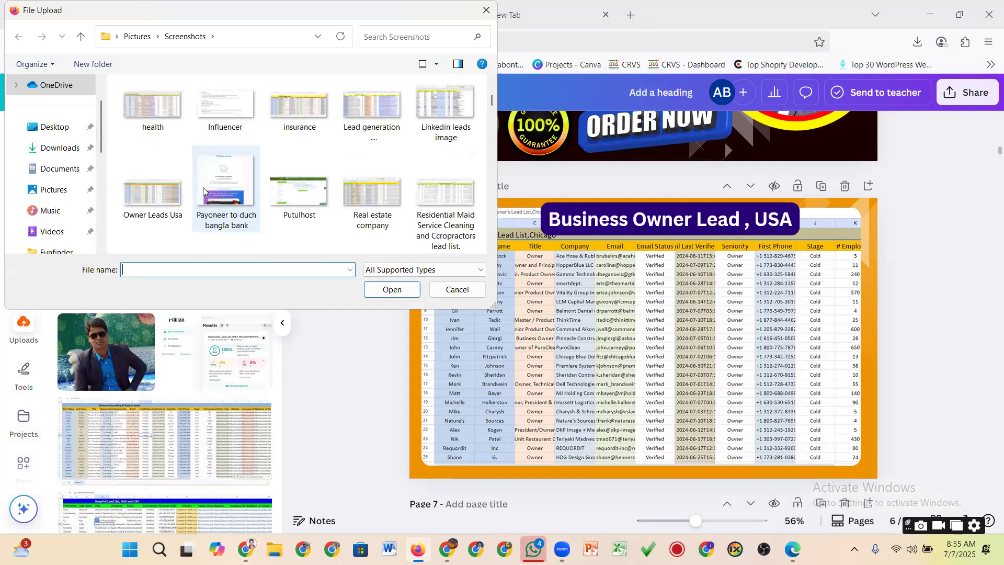
scroll(203, 188, "down", 3)
left_click(54, 172)
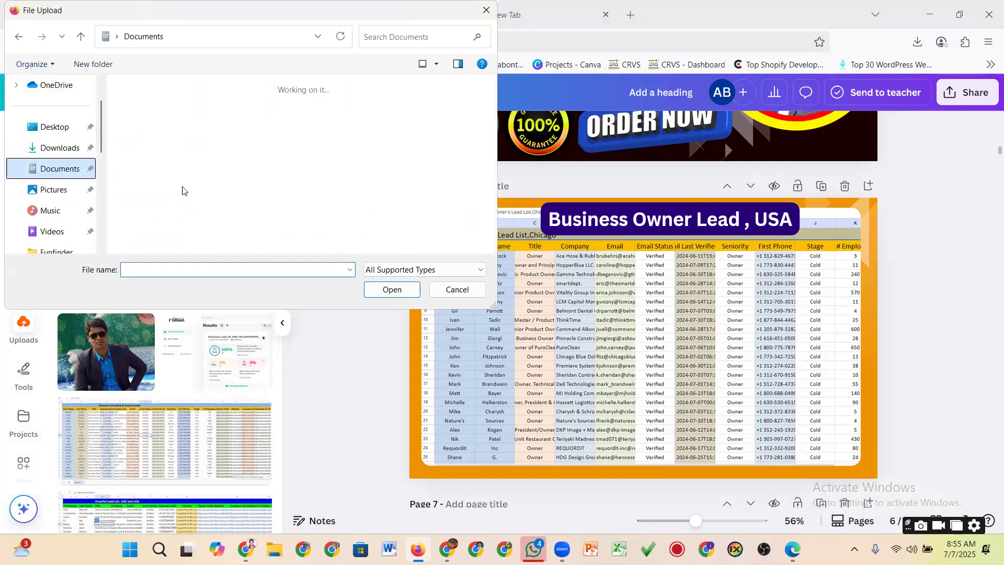
double_click(223, 132)
scroll(302, 179, "down", 15)
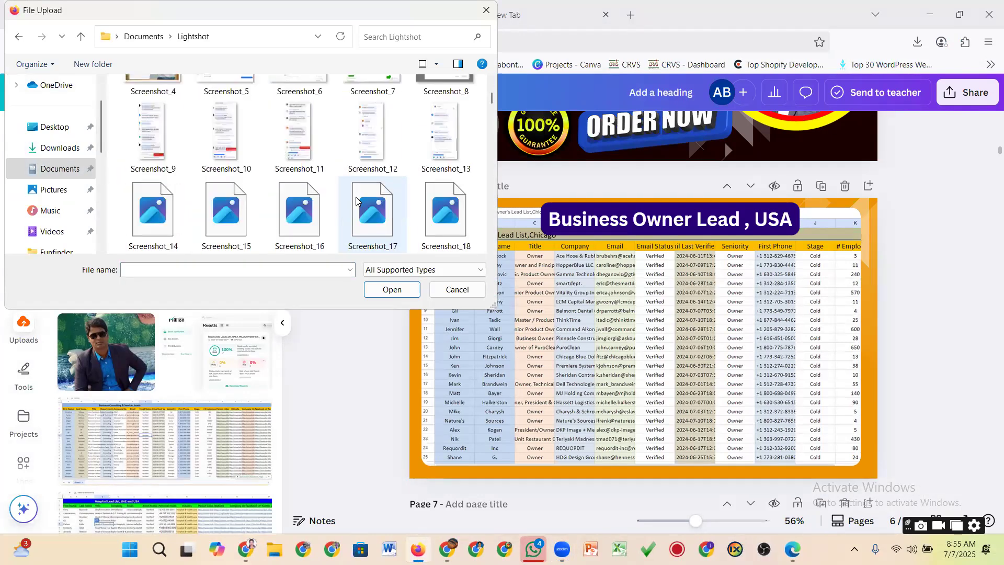
scroll(360, 195, "down", 15)
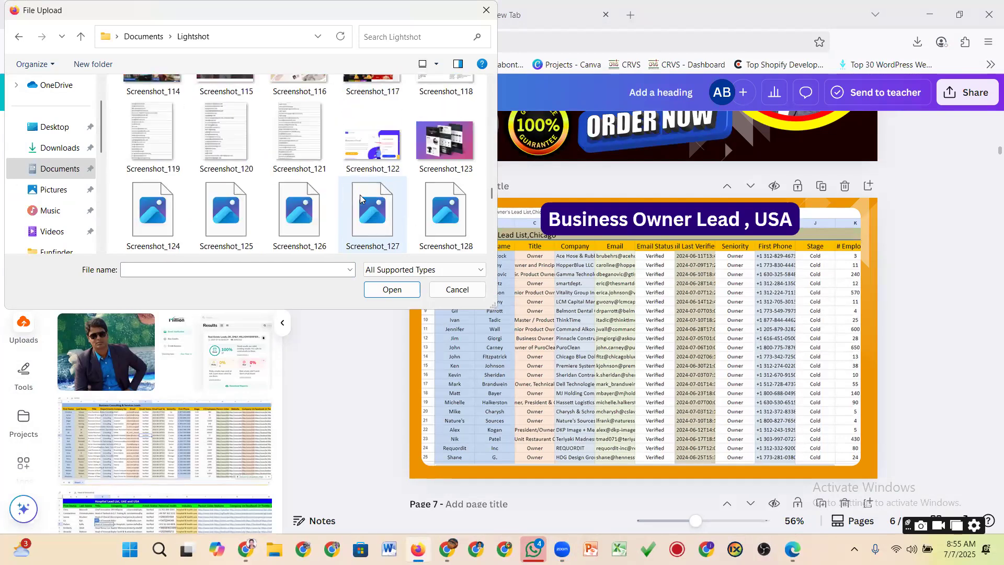
left_click(378, 220)
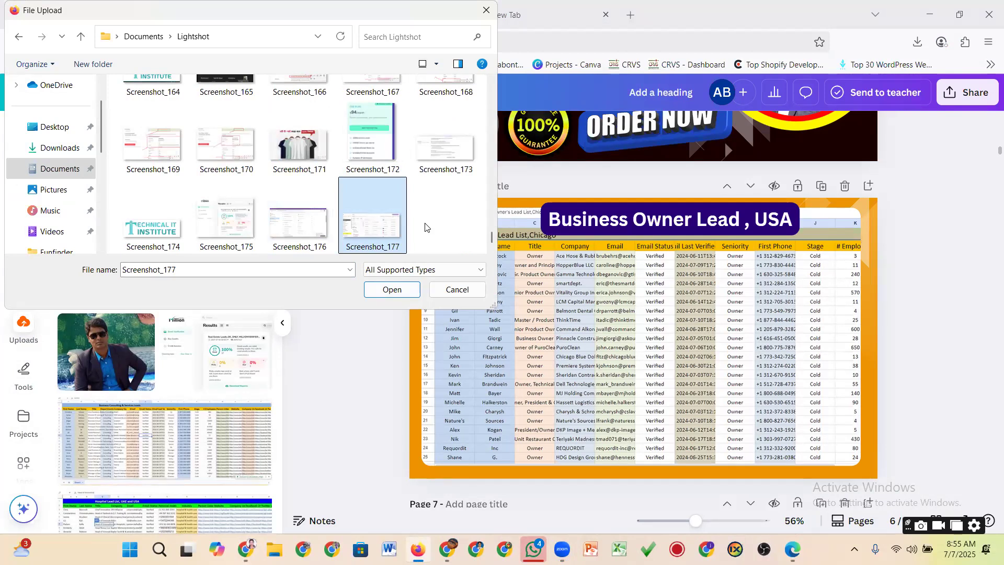
left_click(393, 290)
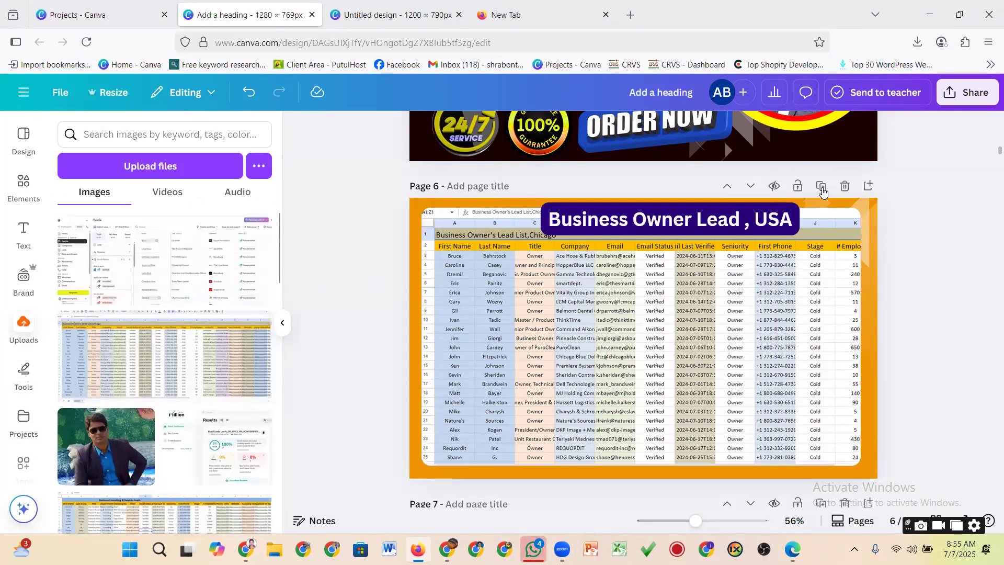
Step: Title page 6, the Business Owner Lead design, "Gig Image 2"
left_click(470, 192)
type("G")
key("BackSpace")
type("ig 1")
key("BackSpace")
left_click(464, 187)
type("Image 2")
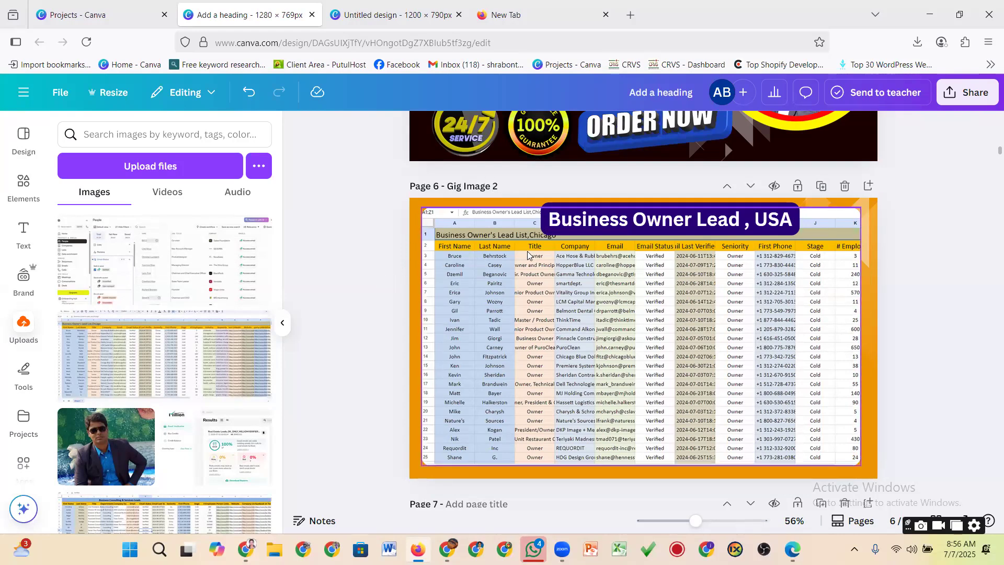
Step: Duplicate page 6 and replace the lead list image on the copy with the uploaded Apollo People screenshot
left_click(822, 188)
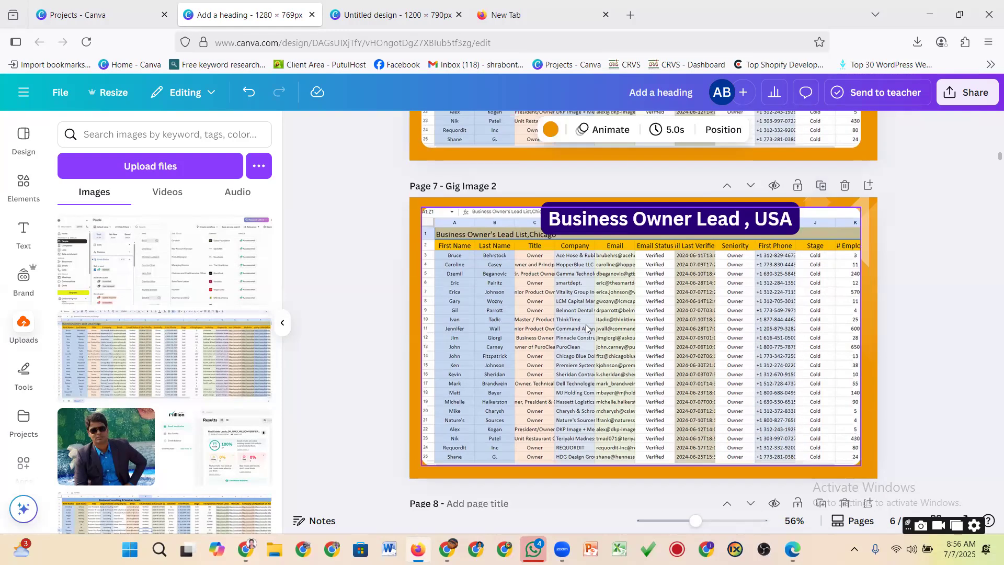
left_click(584, 321)
left_click_drag(126, 280, 503, 355)
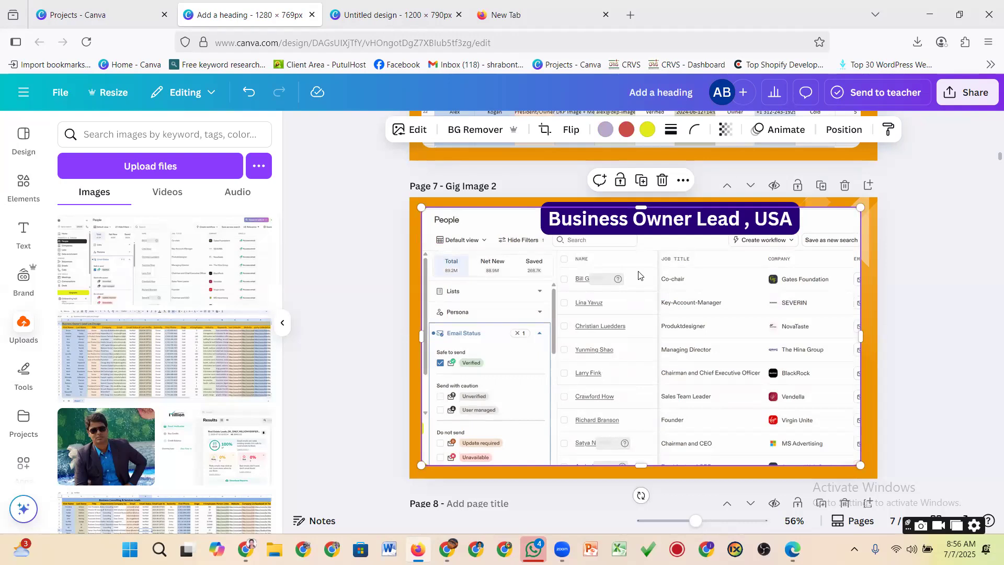
Step: Change the heading text on page 7 to "Apollo Lead Collection"
left_click(647, 223)
left_click(645, 222)
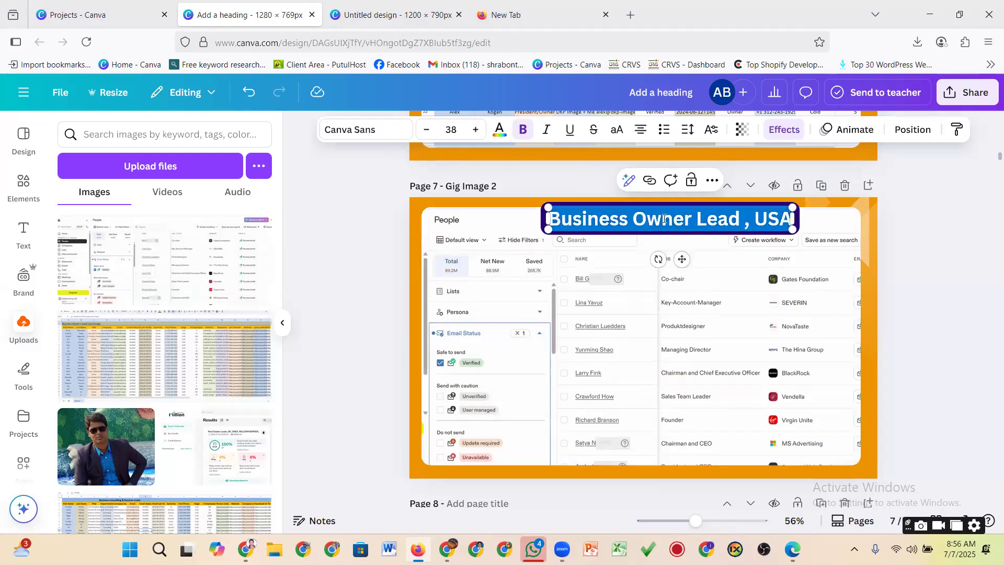
key("BackSpace")
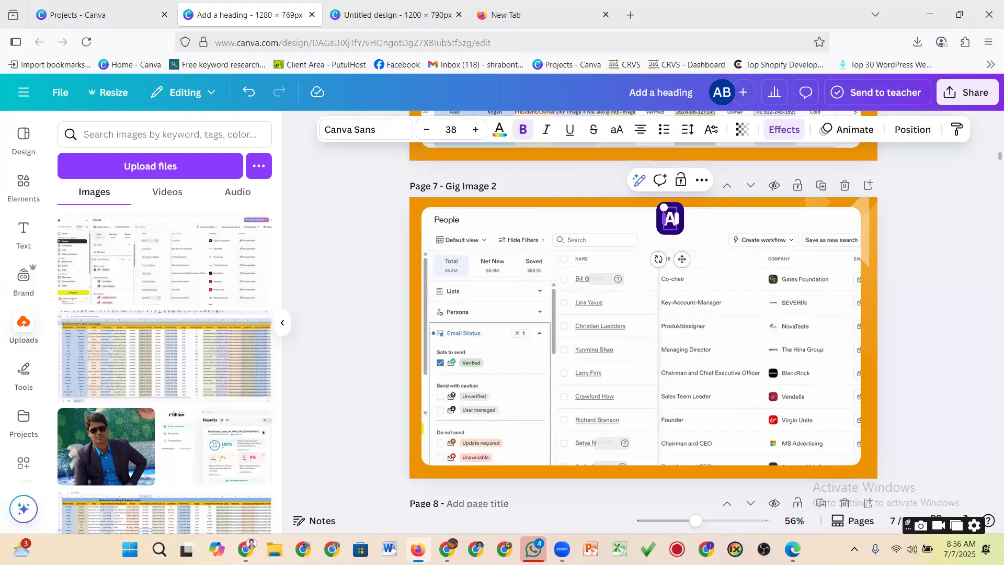
type("Api")
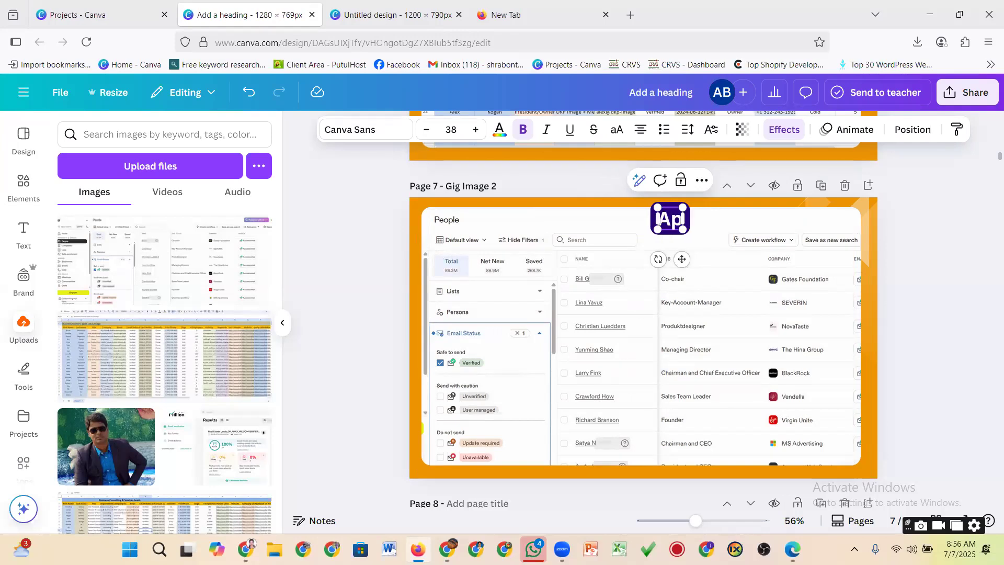
type("ollo Pa")
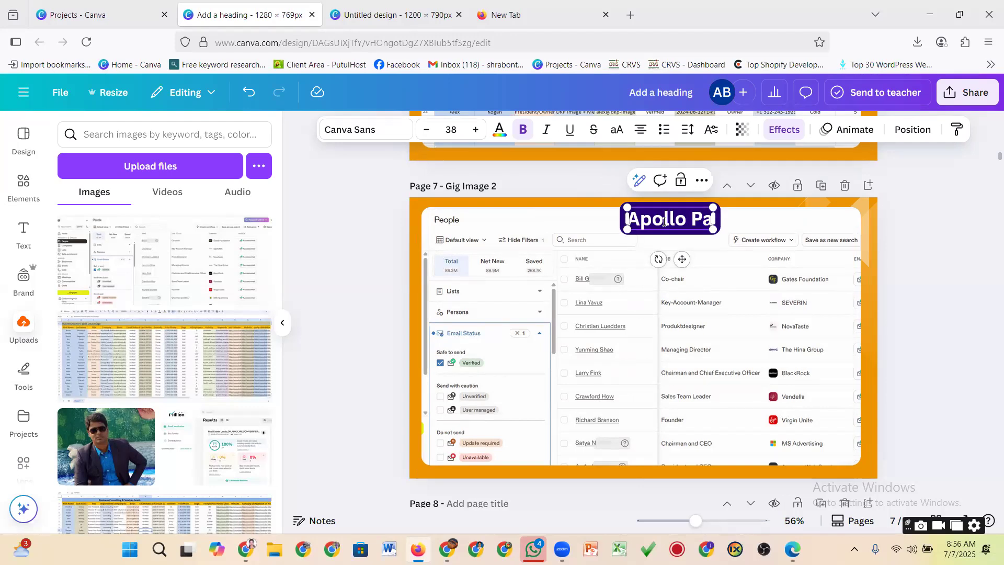
type("i")
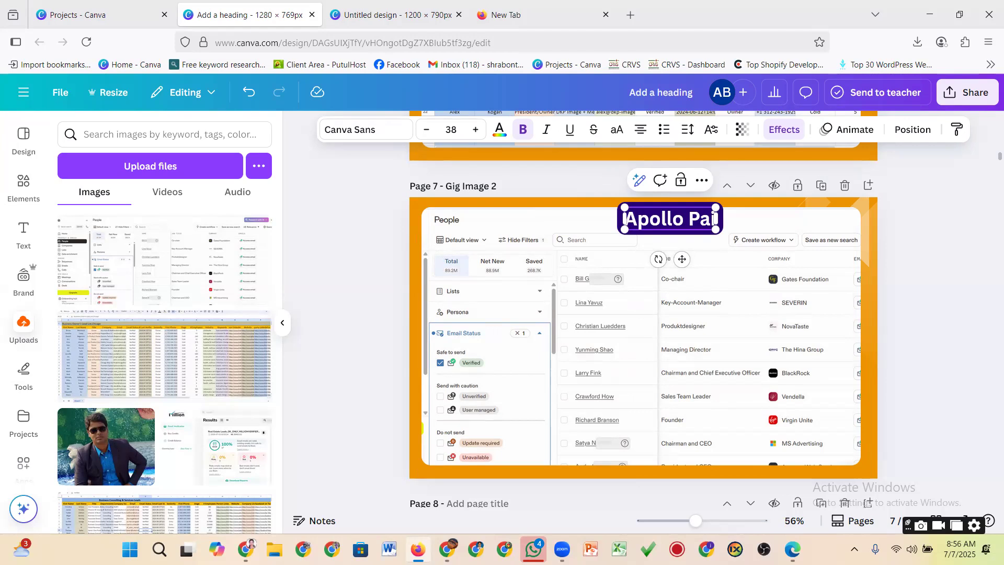
key("BackSpace")
key("BackSpace")
key("BackSpace")
type("Lead")
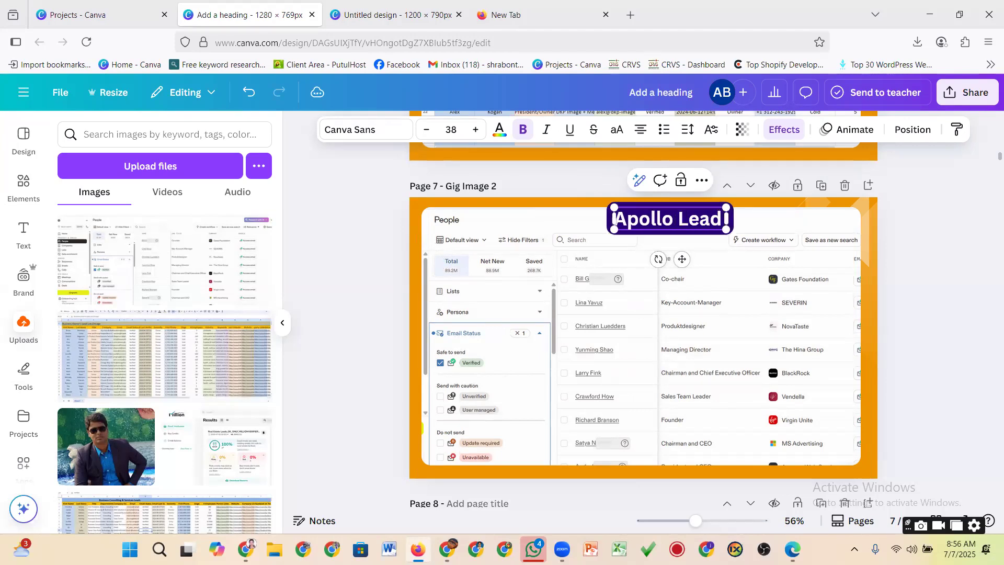
type(" Collecti")
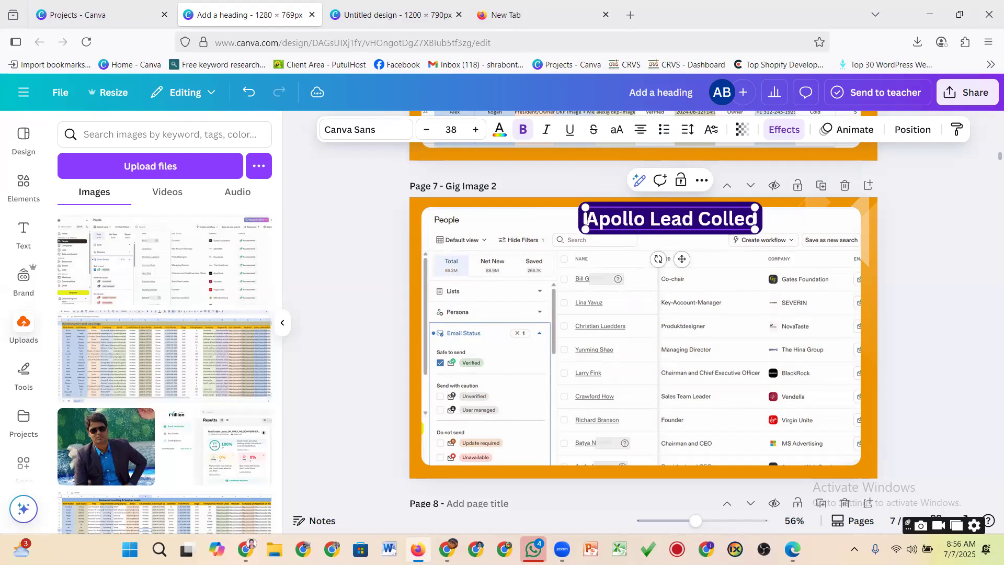
type("on")
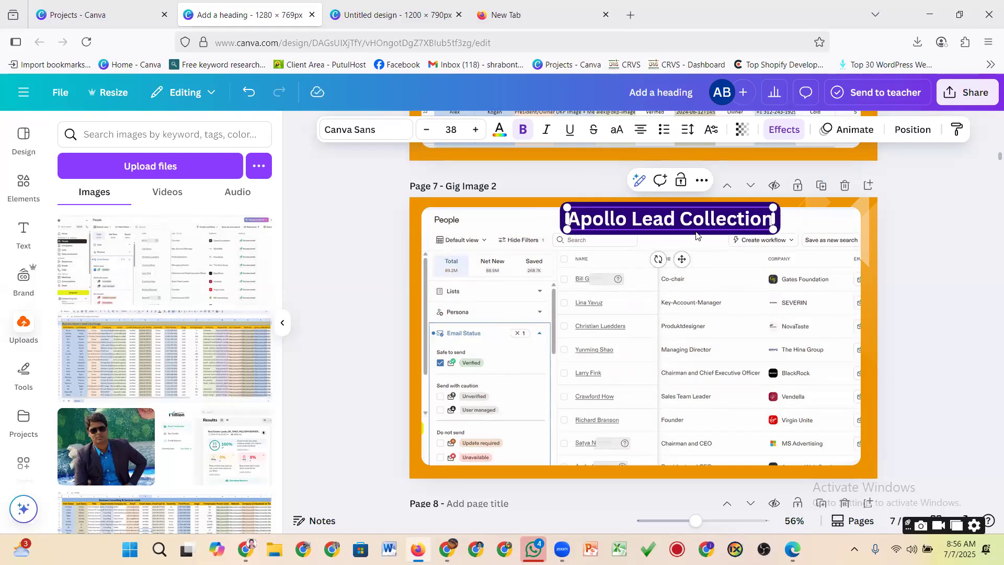
Step: Move the "Apollo Lead Collection" heading slightly left along the upper edge of the screenshot
left_click(950, 274)
left_click_drag(668, 214, 629, 212)
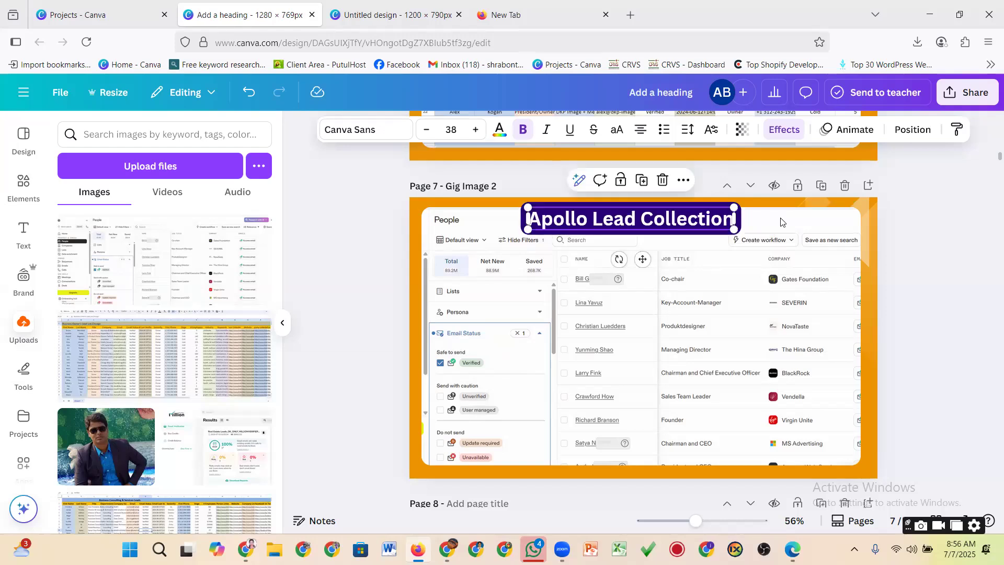
left_click(929, 232)
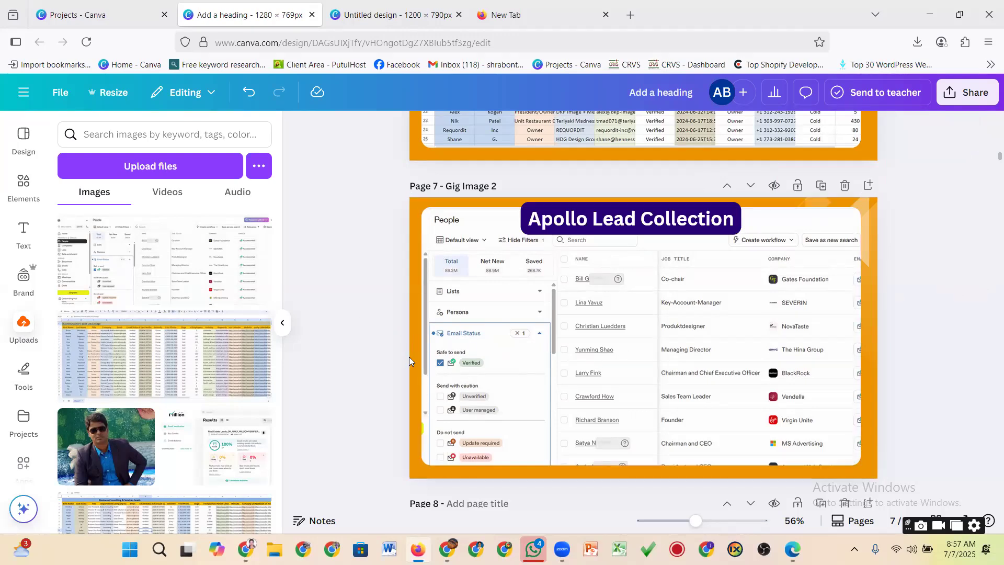
Step: Rename the page title of page 7 to "Gig Image 3"
scroll(644, 282, "up", 3)
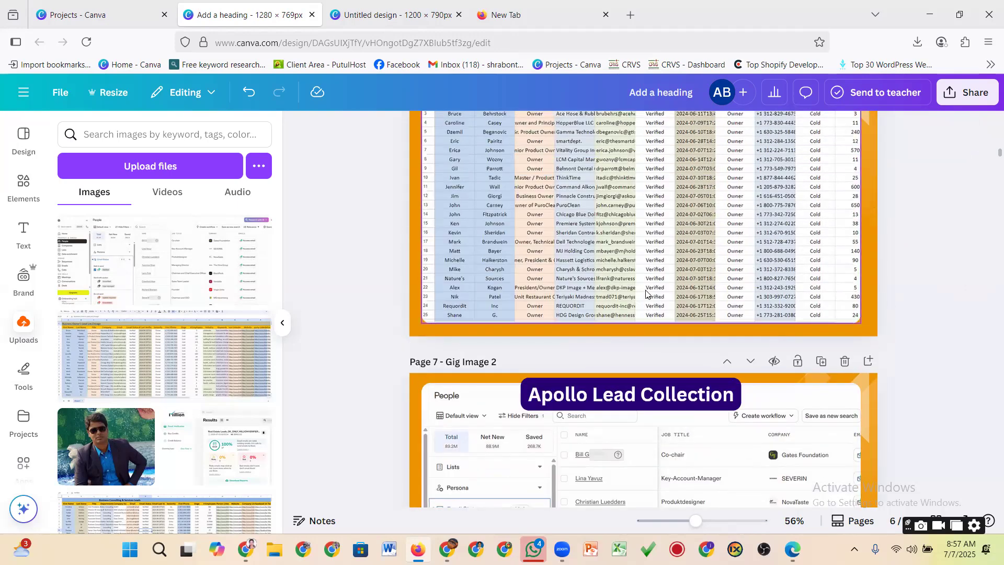
scroll(646, 294, "down", 2)
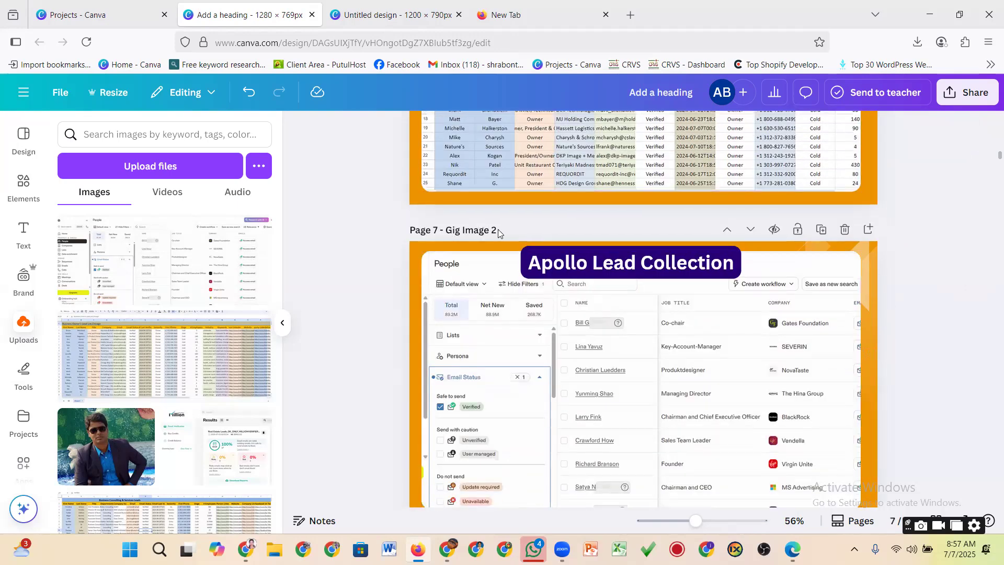
type("3")
scroll(488, 333, "down", 2)
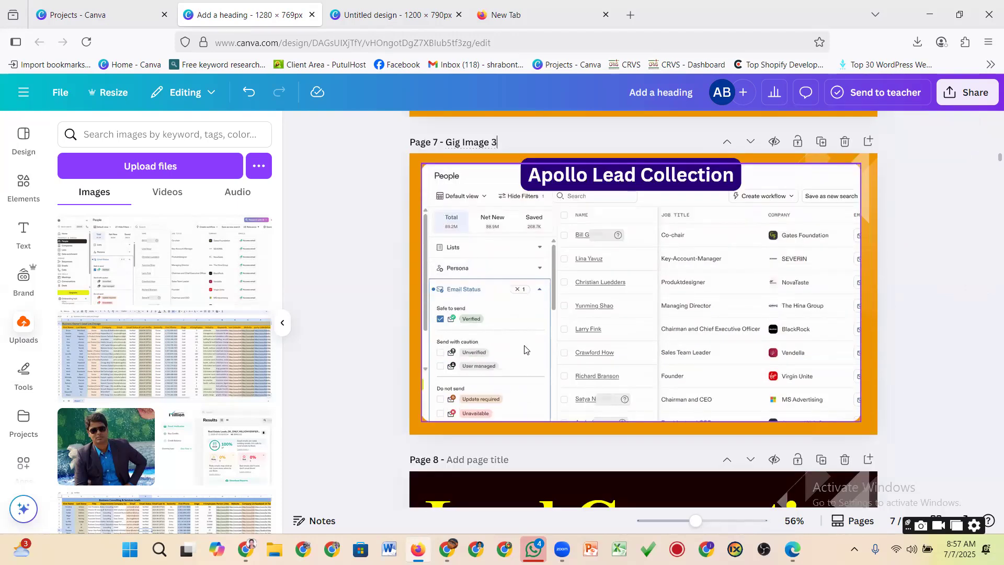
Step: Duplicate page 7 and replace the Apollo screenshot on the copy with the uploaded Hospital Lead List image
scroll(525, 347, "up", 10)
scroll(524, 348, "down", 8)
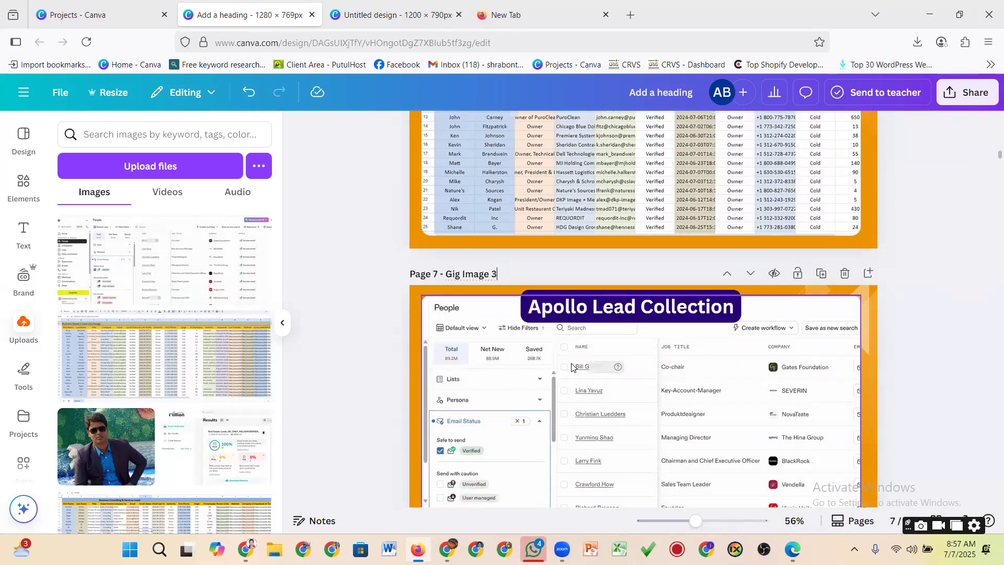
scroll(573, 363, "down", 4)
scroll(573, 364, "up", 2)
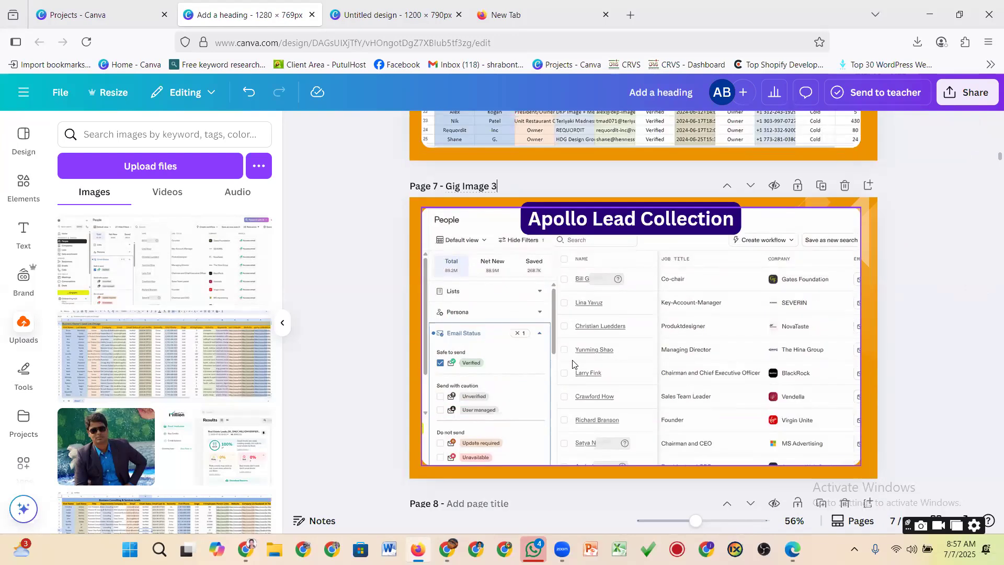
left_click(821, 186)
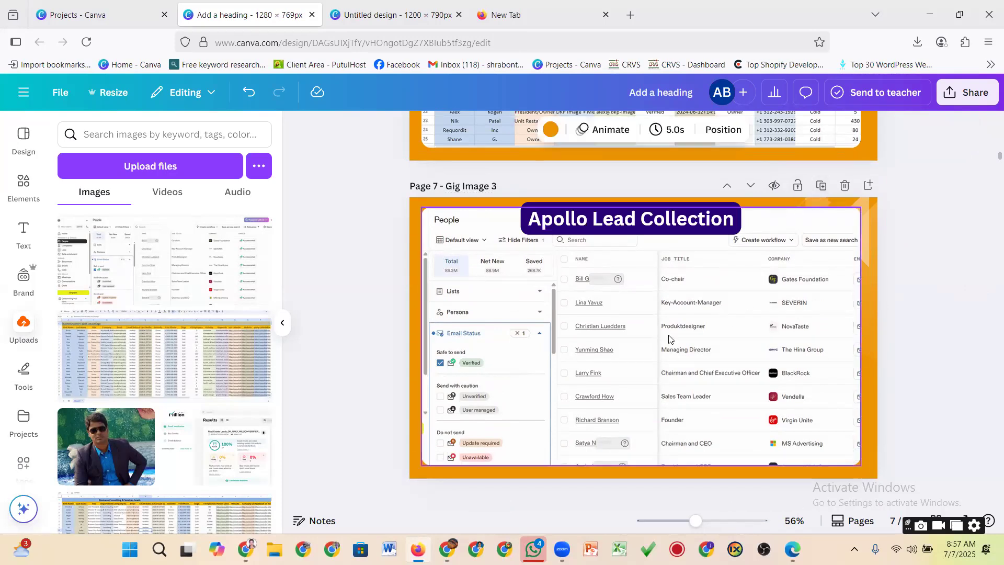
left_click(576, 340)
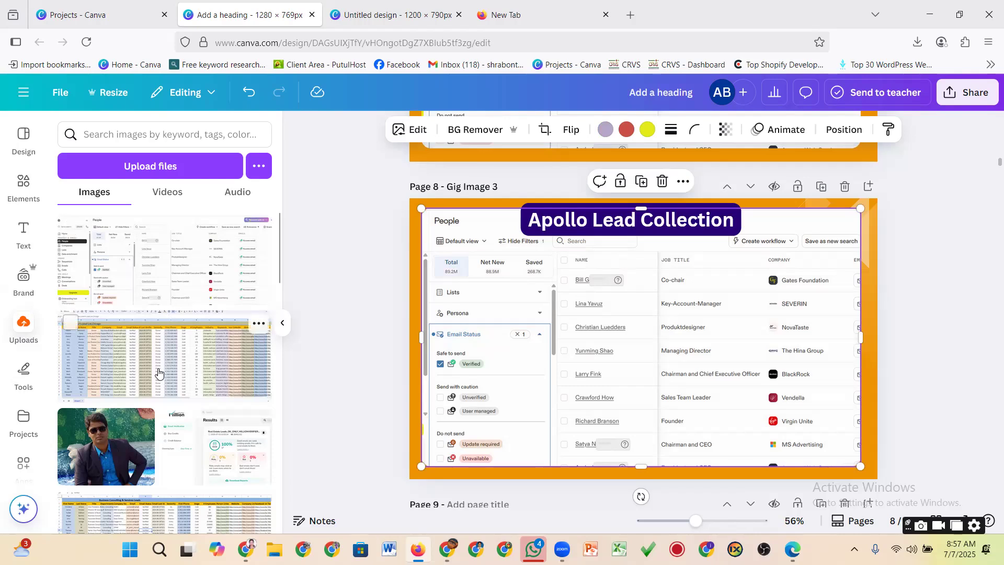
scroll(159, 372, "down", 3)
scroll(158, 372, "up", 2)
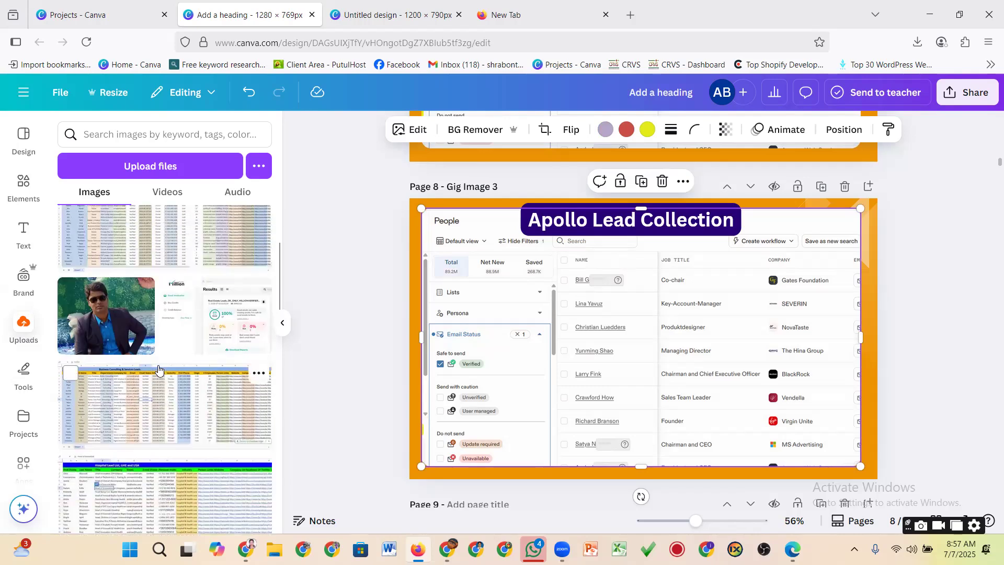
scroll(159, 330, "down", 2)
scroll(164, 346, "down", 2)
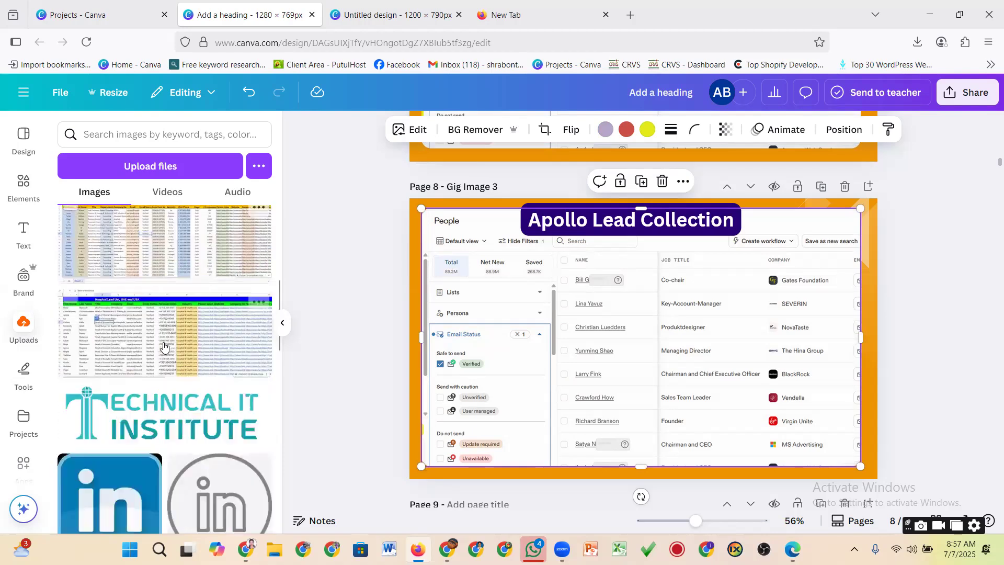
left_click_drag(148, 349, 450, 386)
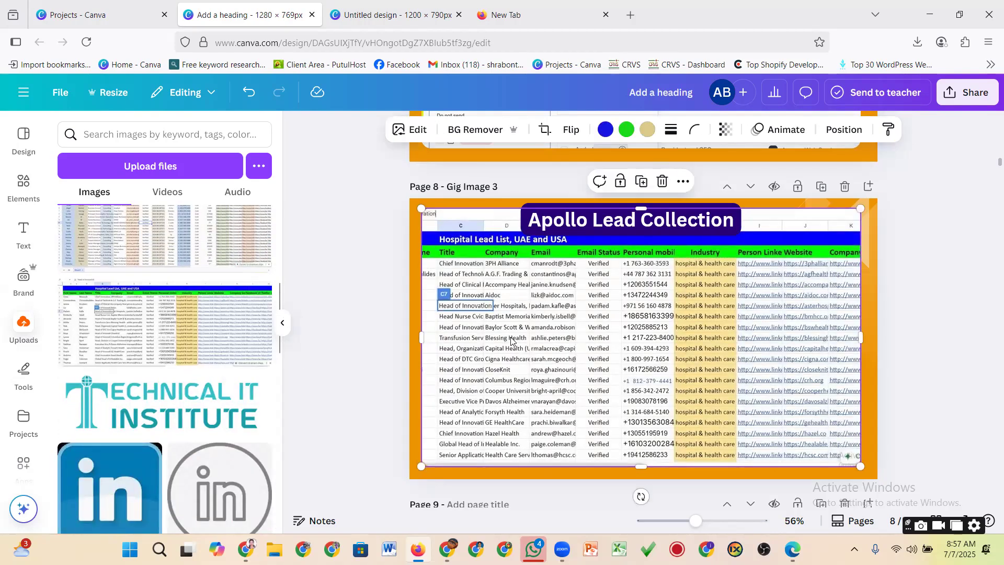
Step: Replace the "Apollo Lead Collection" heading text on page 8 with new text beginning "Hospi"
left_click(578, 225)
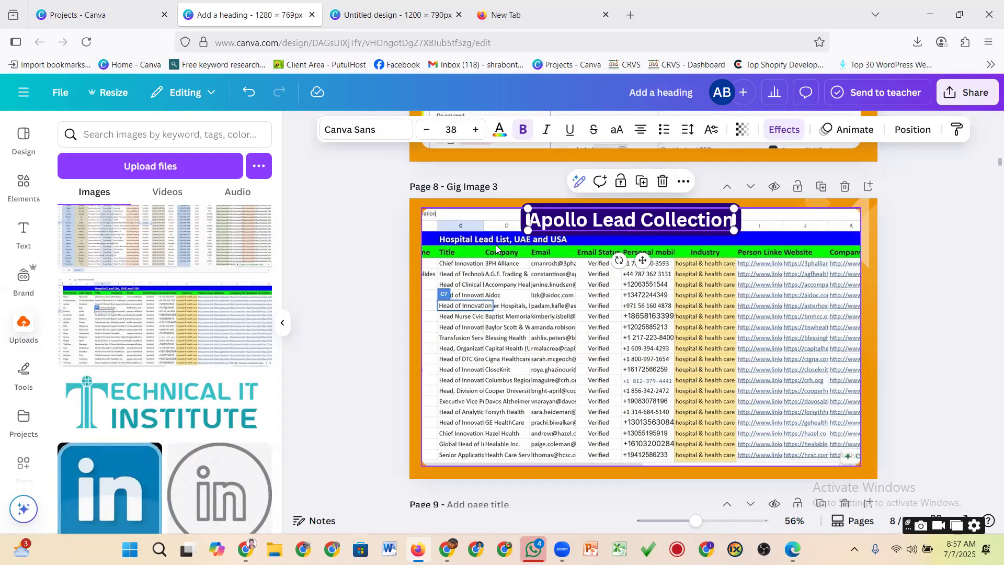
double_click(559, 224)
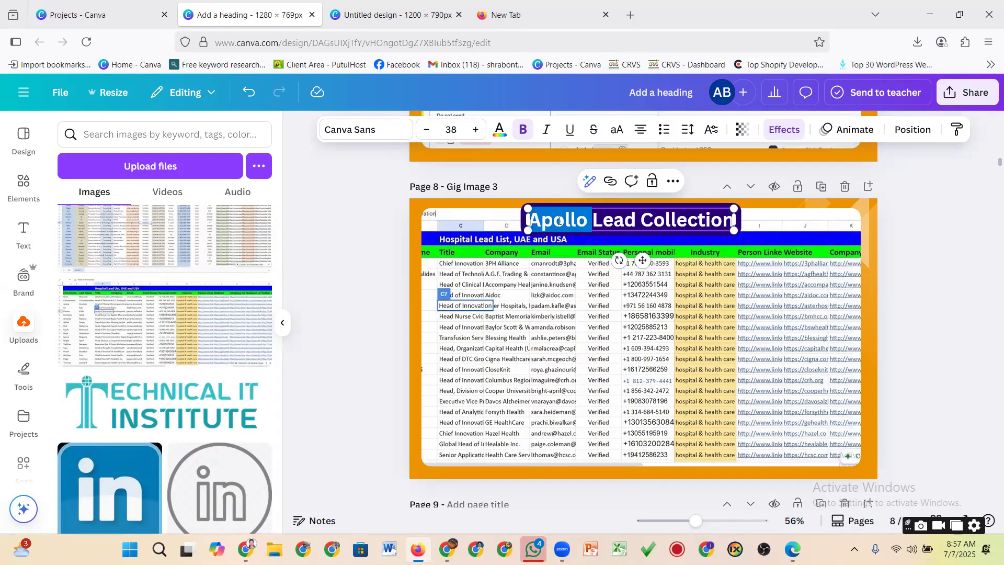
left_click(704, 218)
left_click_drag(522, 225, 750, 220)
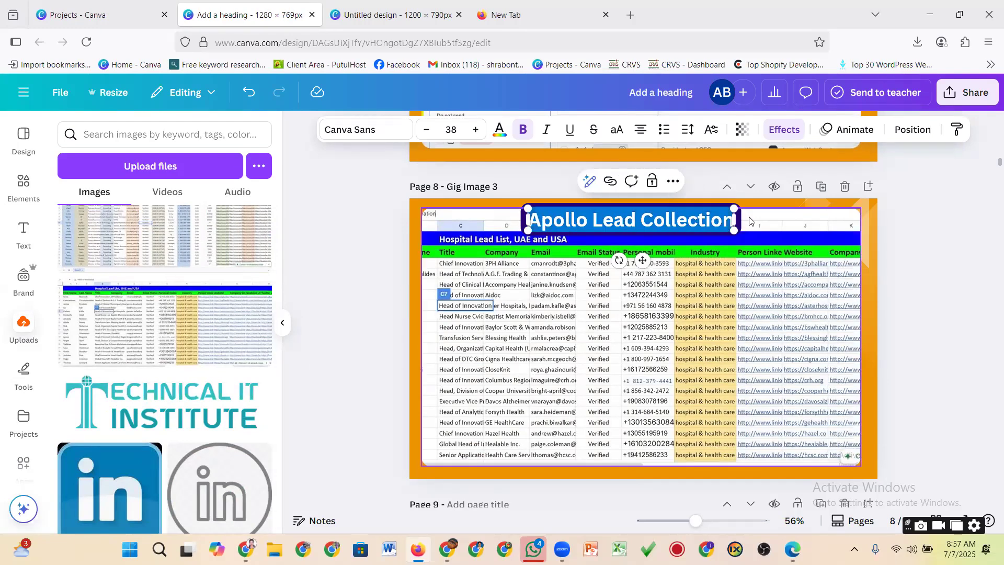
type("Hospi")
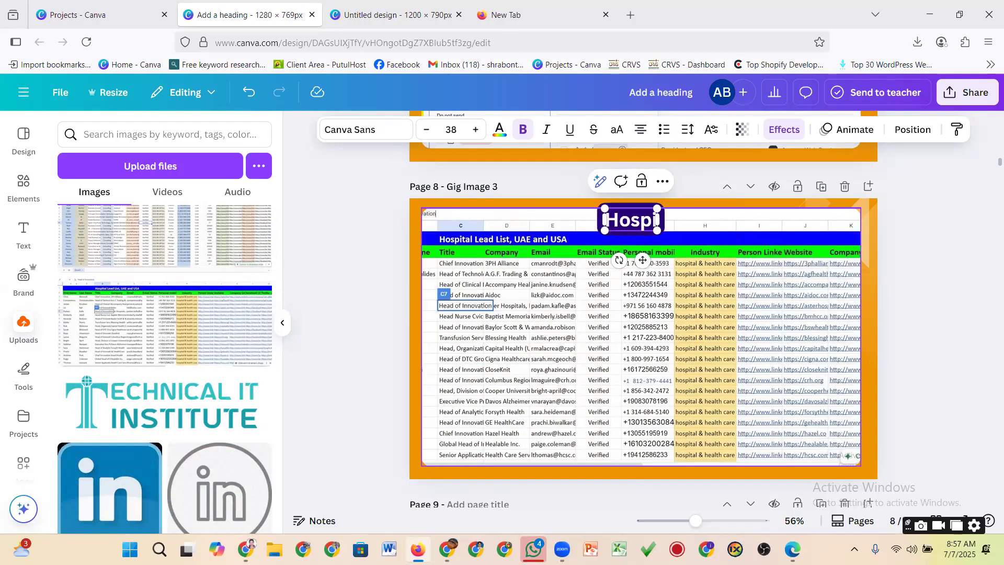
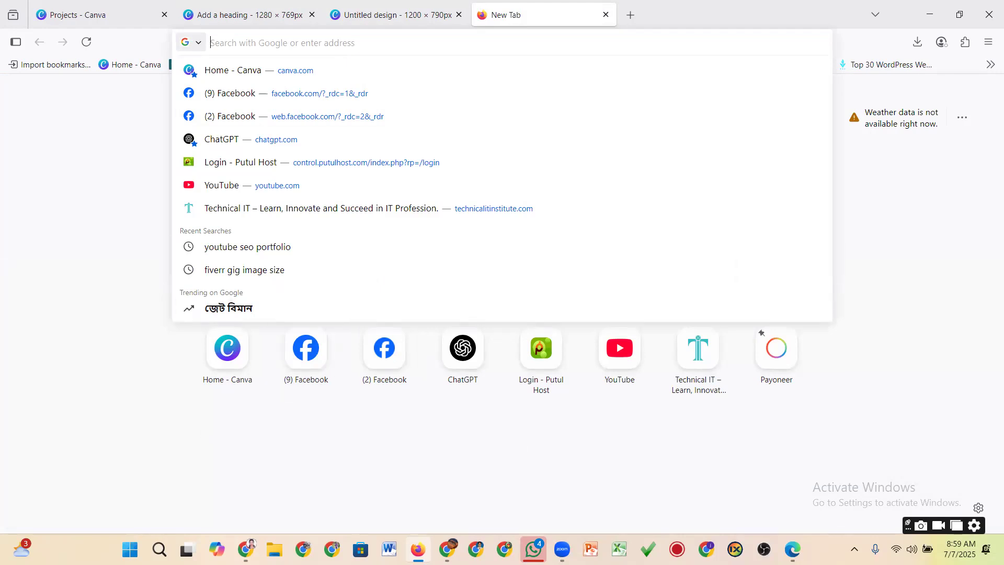
Step: Switch to the Chrome window showing Apollo and open LinkedIn in a new tab
key("alt+Tab")
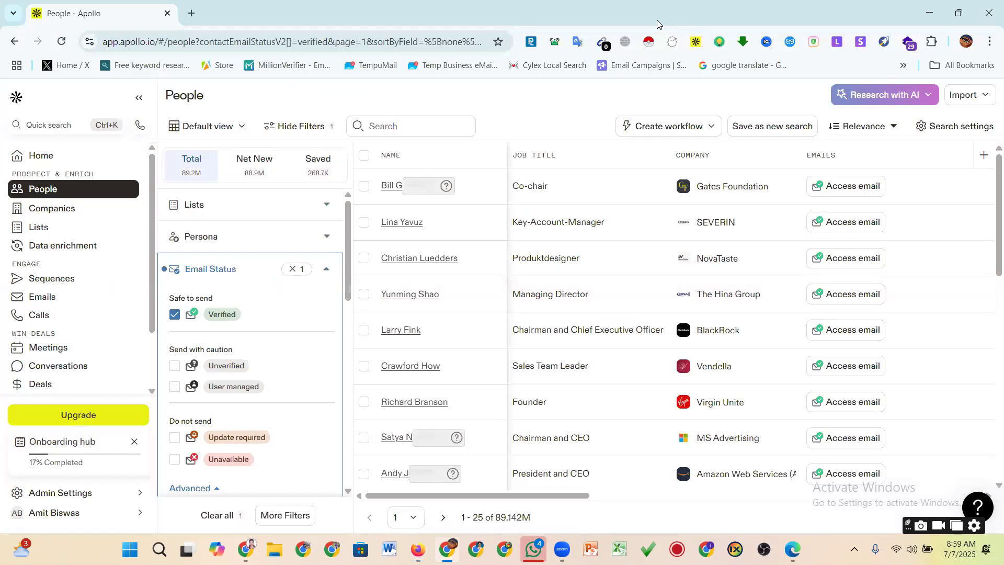
left_click(191, 15)
left_click(246, 334)
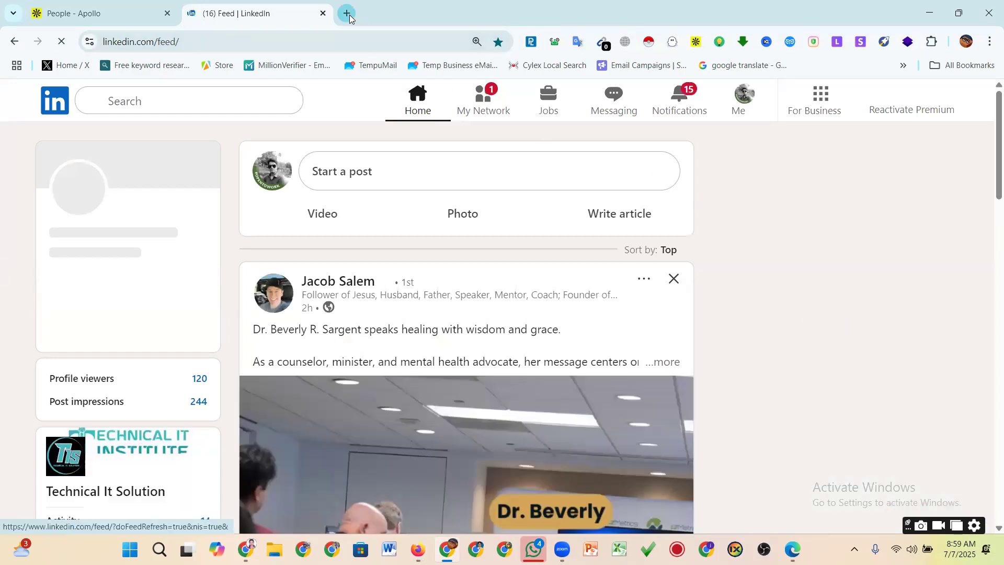
Step: Open pipileads.com in a new tab and bring up its Email Verifier, ready for an address in the single email field
key("ctrl+t")
left_click(321, 41)
type("pip")
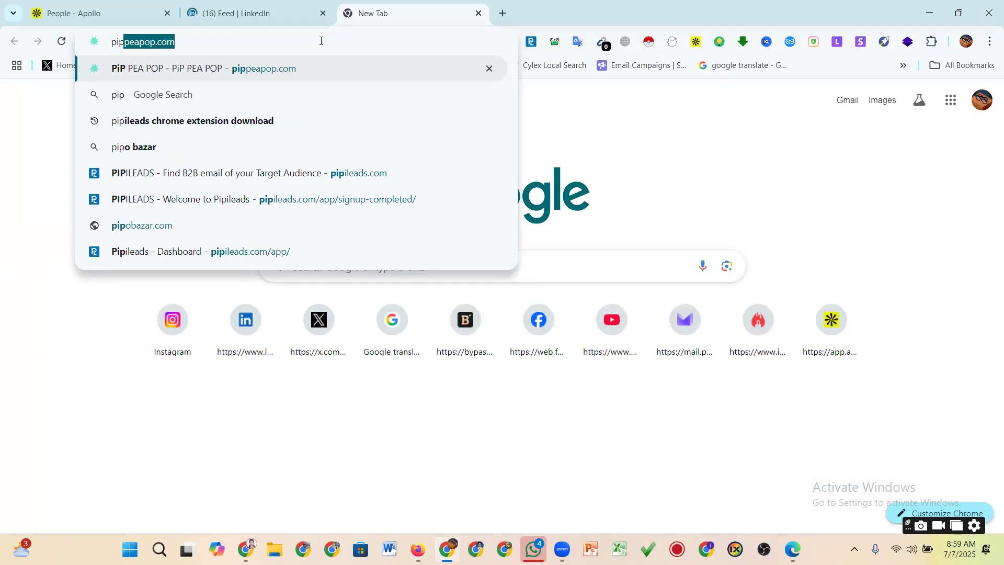
type("i")
key("Return")
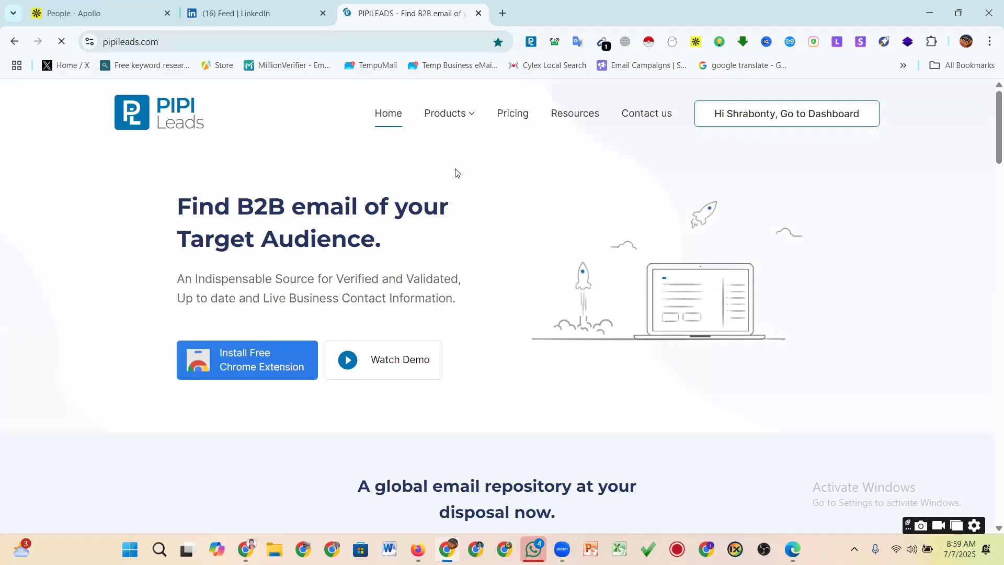
mouse_move(444, 114)
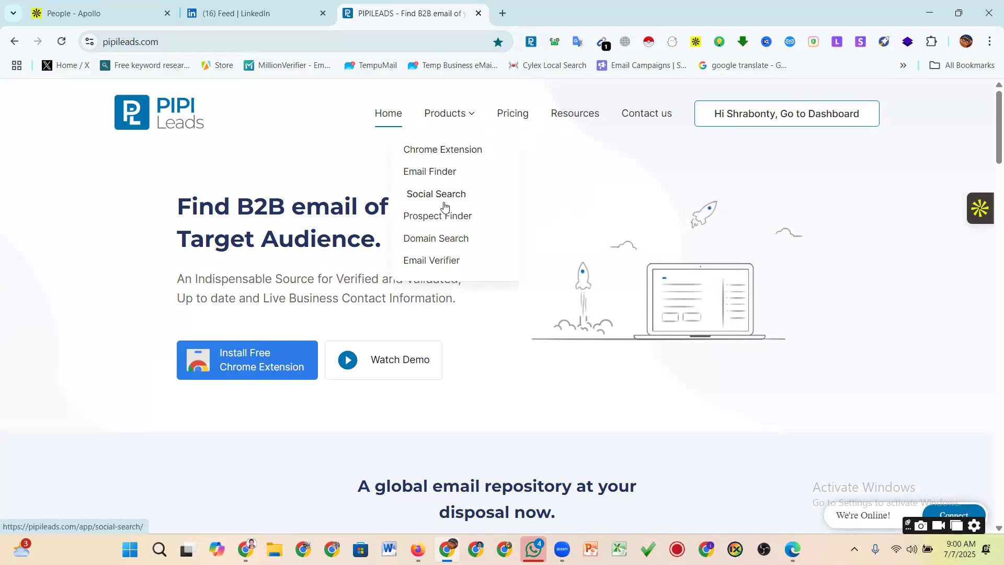
left_click(473, 267)
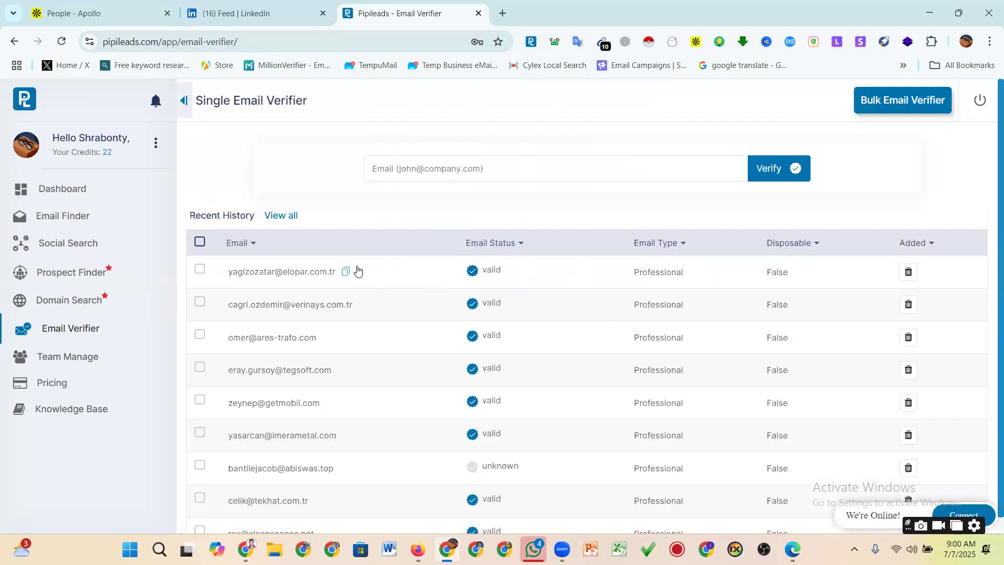
left_click(463, 172)
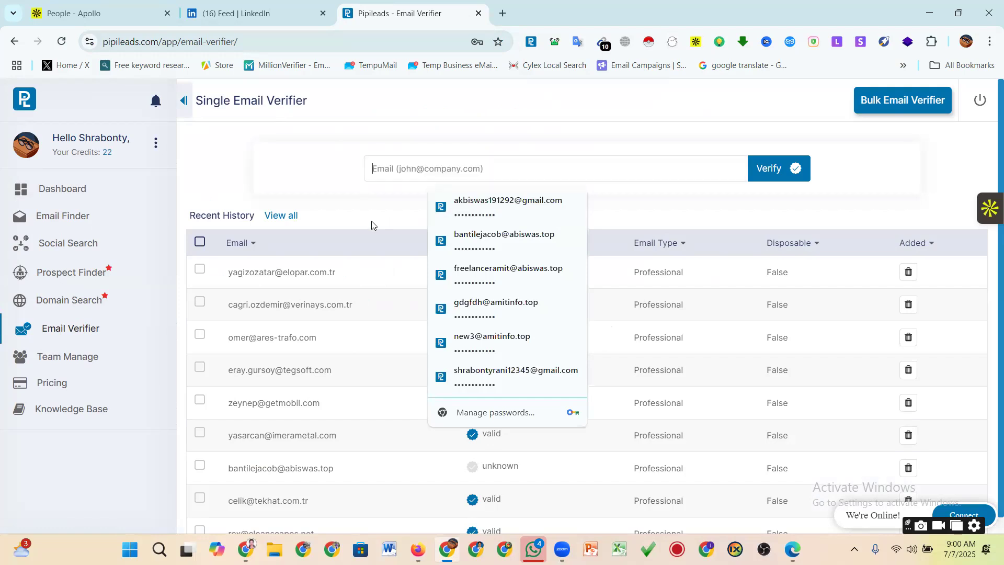
left_click(359, 186)
left_click(381, 170)
Step: Switch to Excel, dismiss the activation wizard and open the recent "Real Estate Leads" workbook, closing the Avro Keyboard update notice
left_click(619, 548)
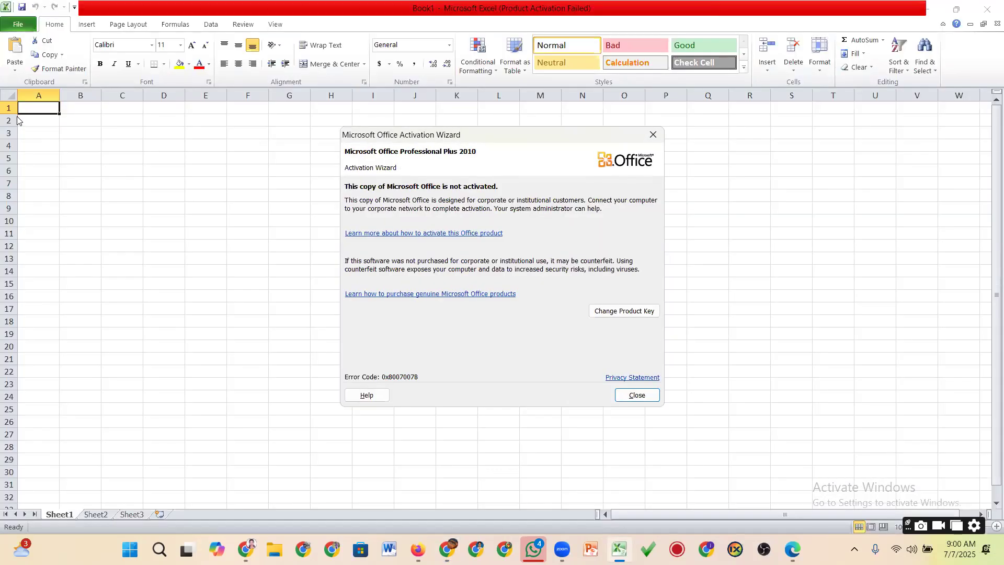
left_click(654, 135)
left_click(25, 25)
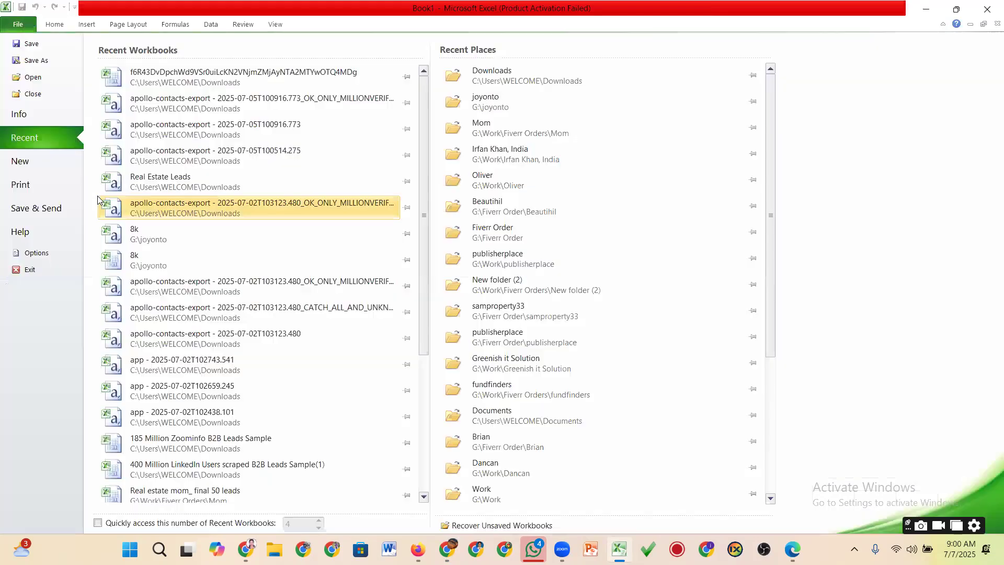
left_click(174, 178)
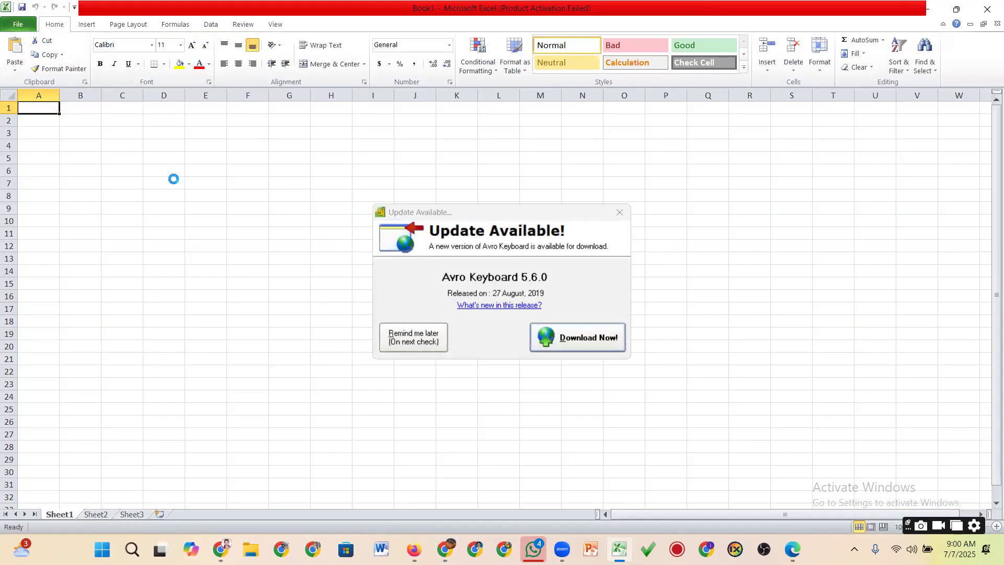
left_click(619, 212)
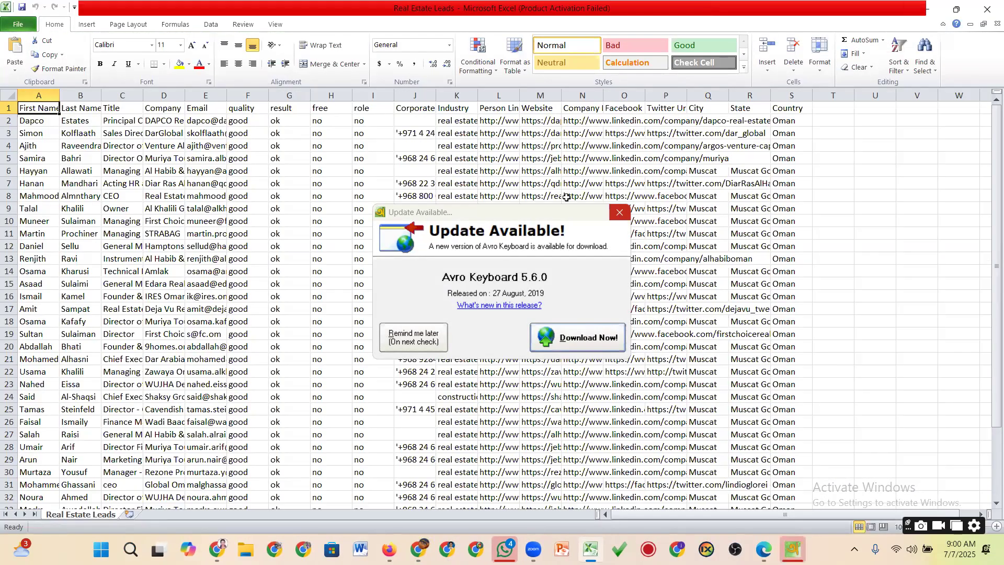
Step: Copy the email address in cell E3 of the workbook and verify it in the Pipileads single email verifier in Chrome
left_click(208, 135)
key("ctrl+c")
mouse_move(451, 550)
left_click(447, 481)
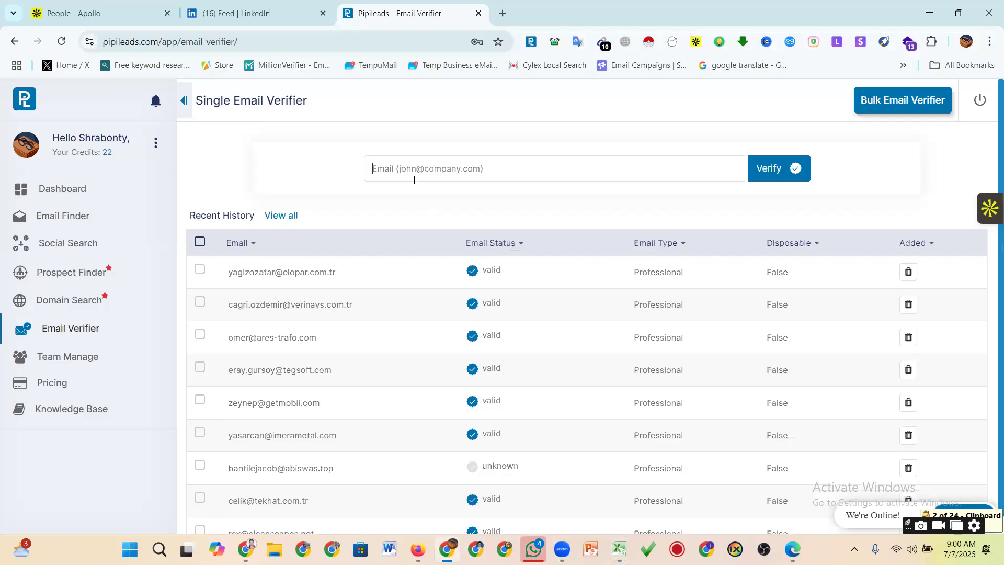
key("ctrl+v")
left_click(774, 172)
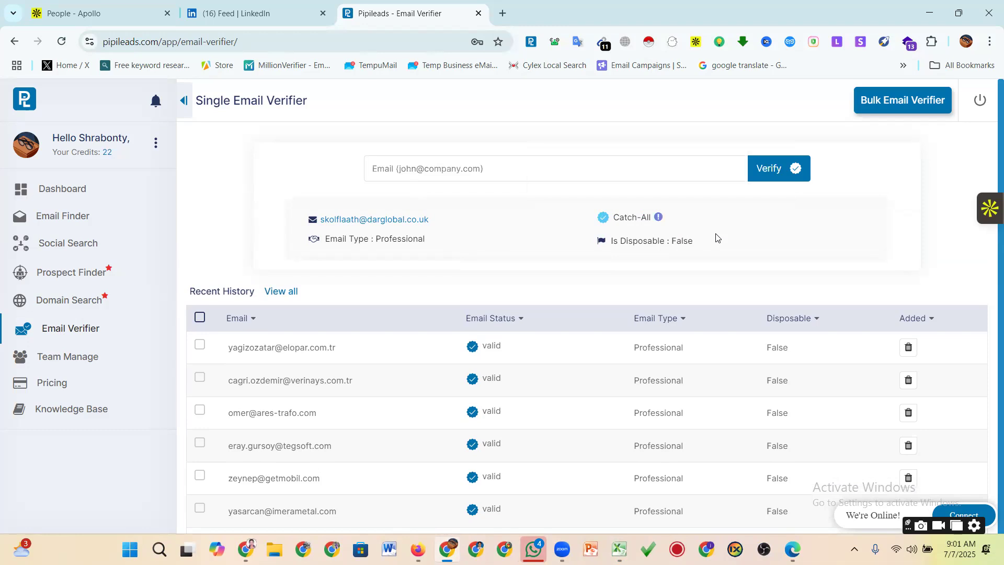
Step: Copy the first email address in the Recent History list and verify it in the single email verifier
mouse_move(385, 352)
left_click(346, 347)
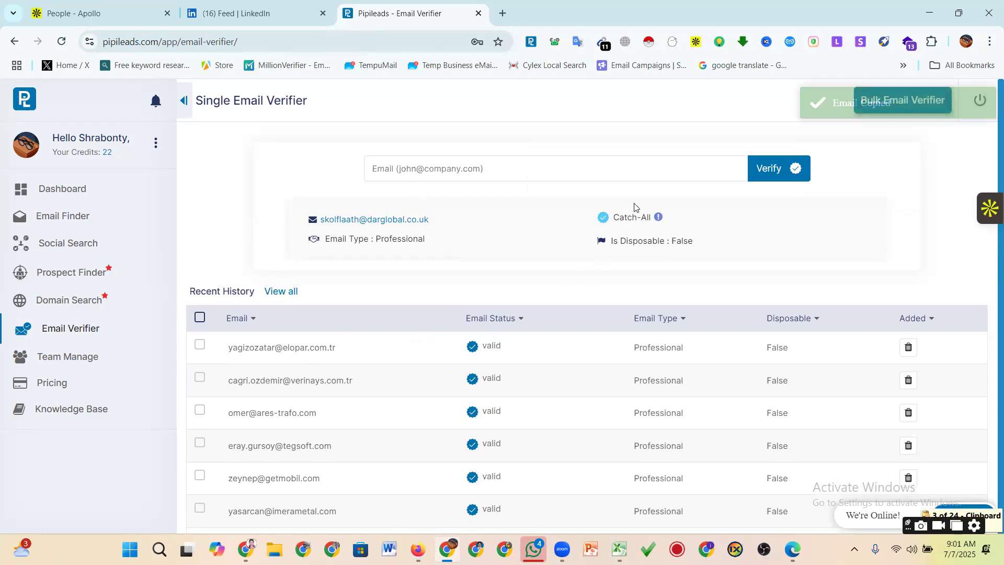
mouse_move(257, 350)
left_click(348, 347)
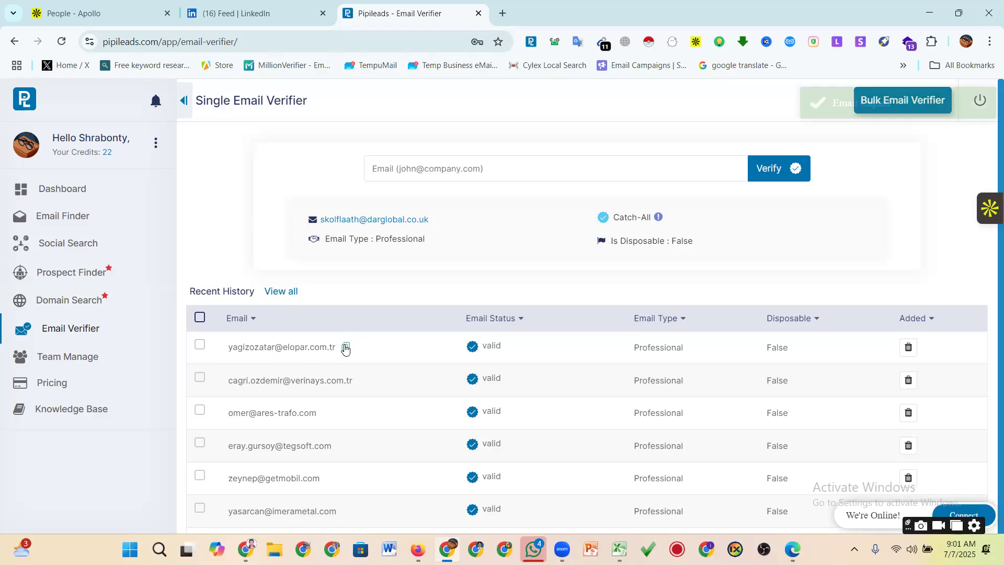
left_click(390, 175)
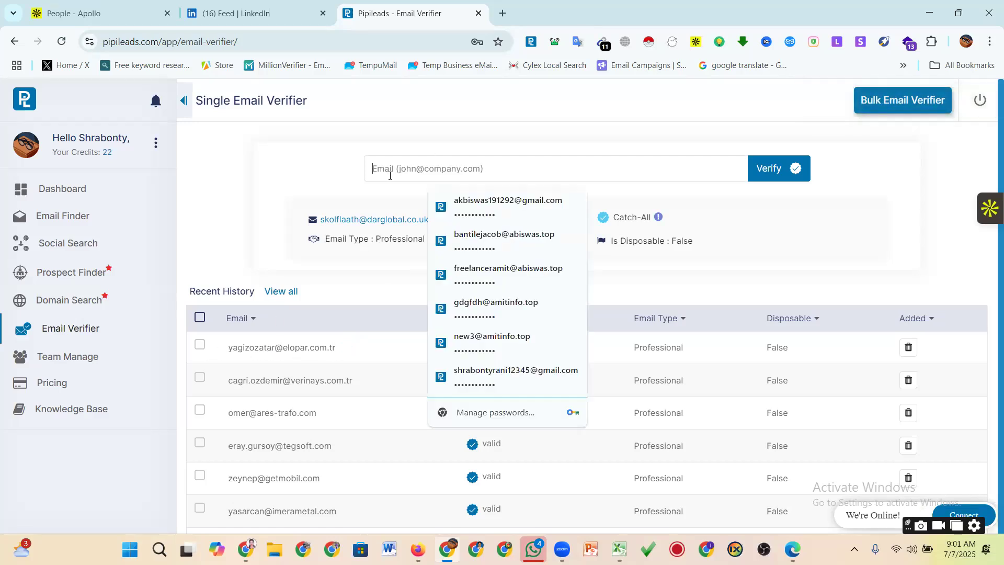
key("ctrl+v")
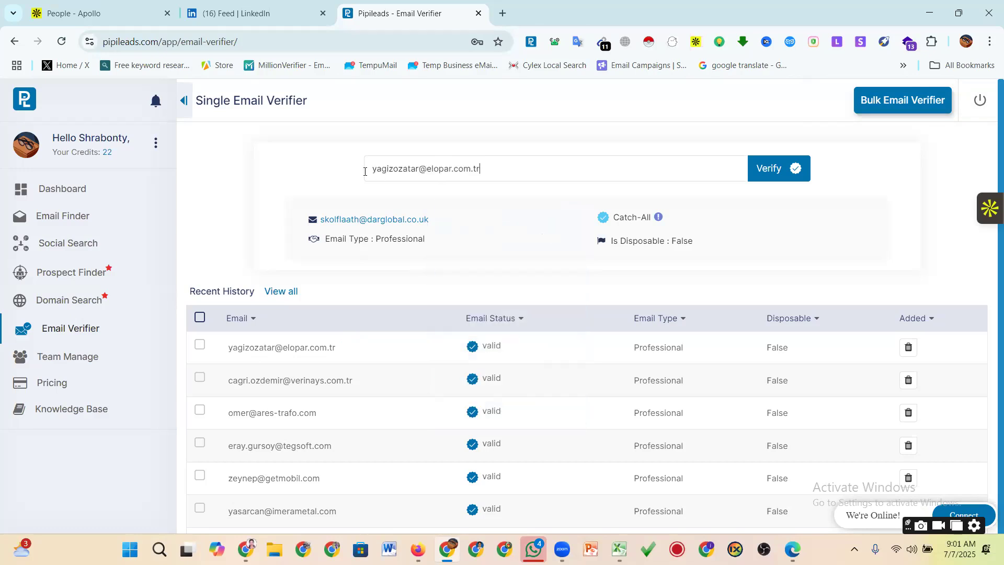
left_click(771, 168)
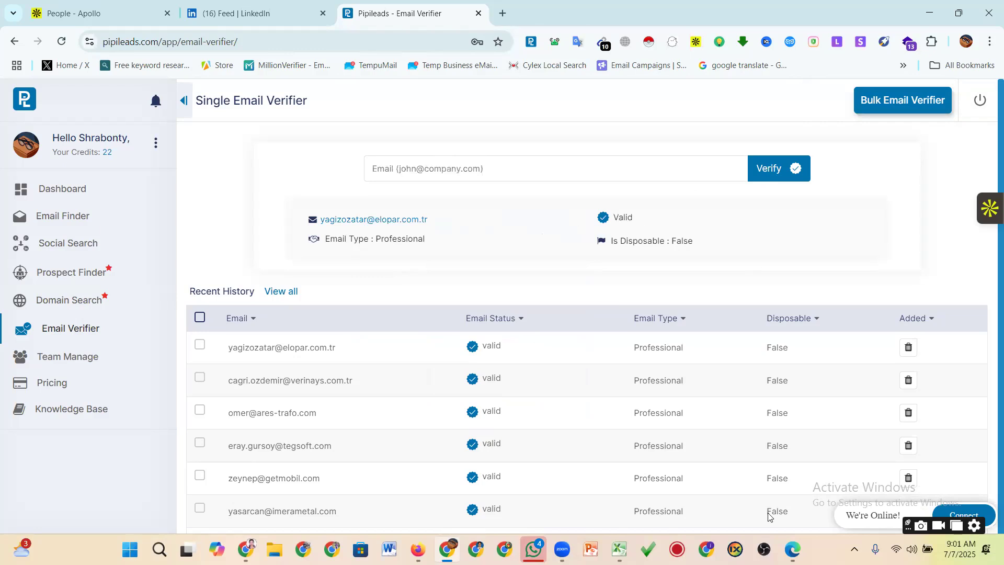
left_click(854, 549)
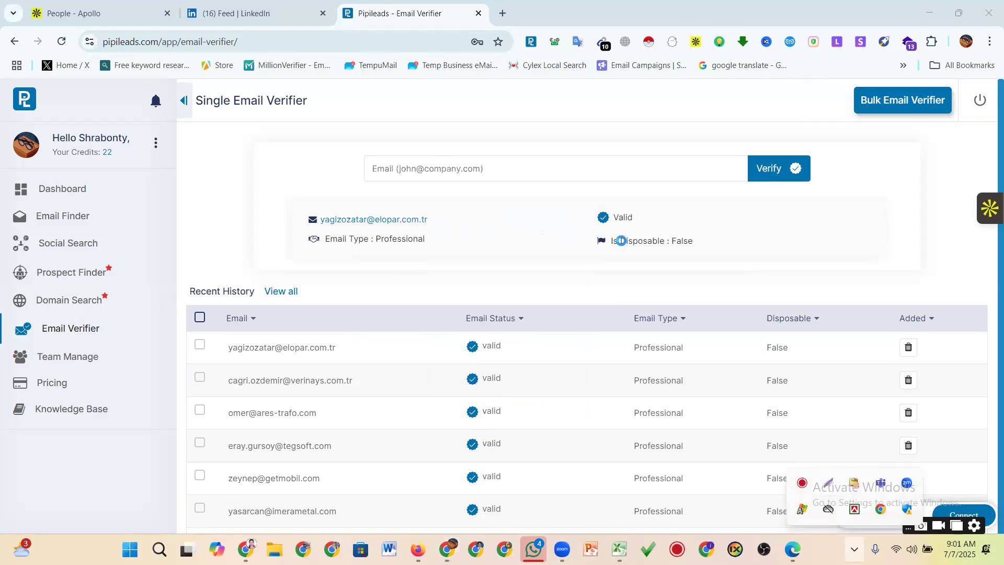
left_click(828, 485)
mouse_move(566, 201)
left_mouse_down()
mouse_move(585, 217)
mouse_move(648, 227)
mouse_move(665, 247)
left_mouse_up()
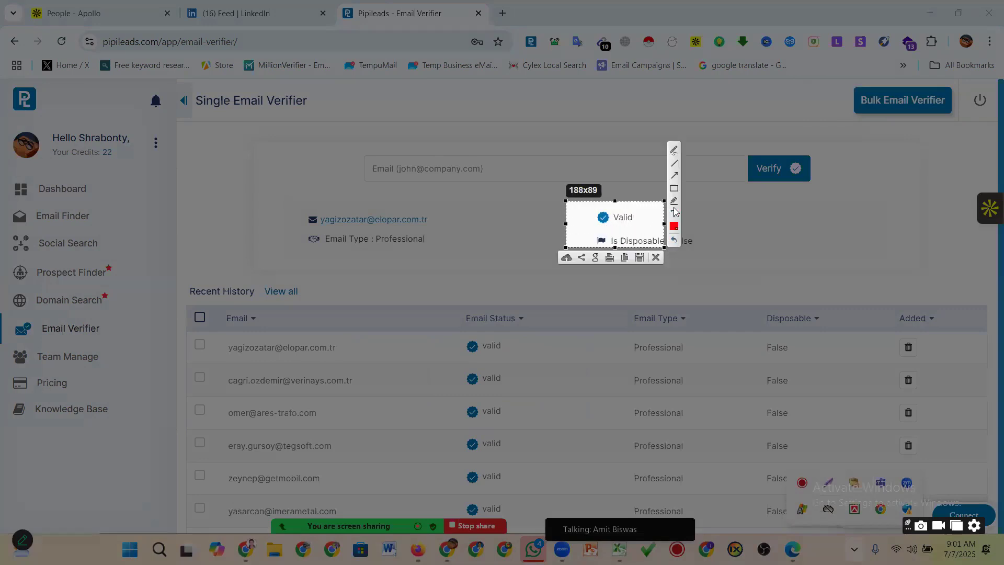
left_click_drag(574, 308, 606, 231)
left_click(656, 257)
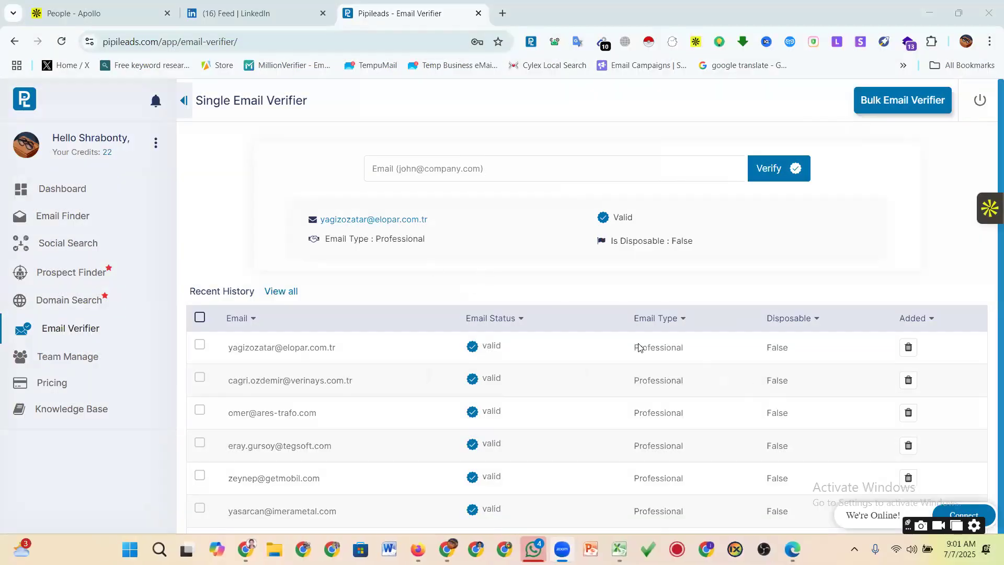
Step: Capture the Single Email Verifier page area with its result and Recent History list using Lightshot, and copy the screenshot
left_click(853, 544)
left_click(828, 487)
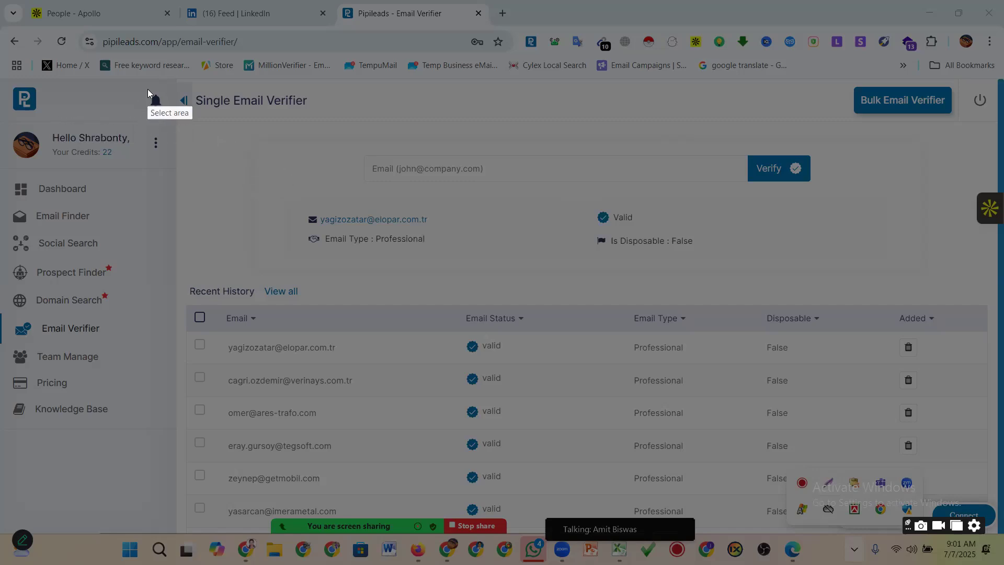
left_click_drag(148, 89, 503, 366)
left_click_drag(650, 410, 981, 477)
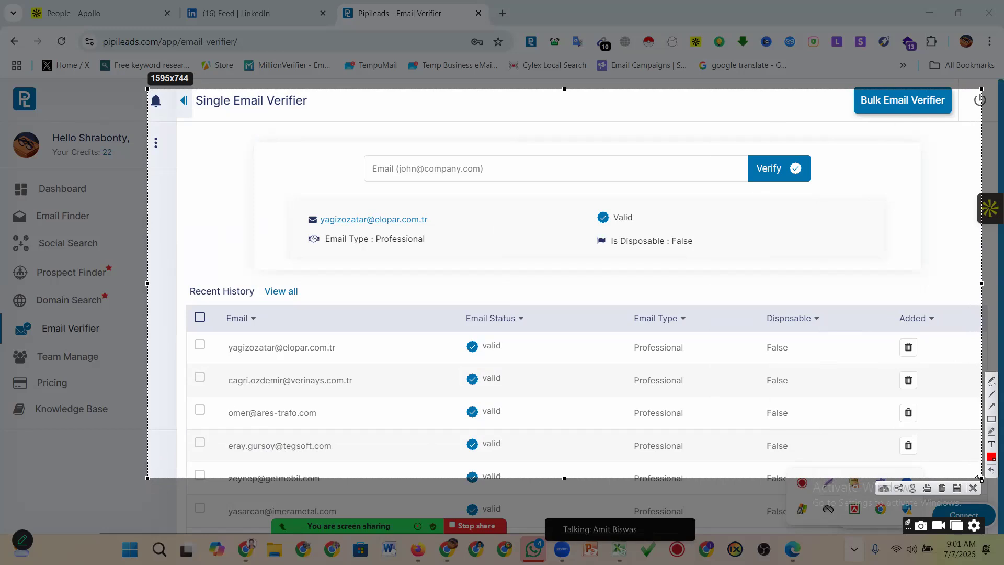
key("ctrl+c")
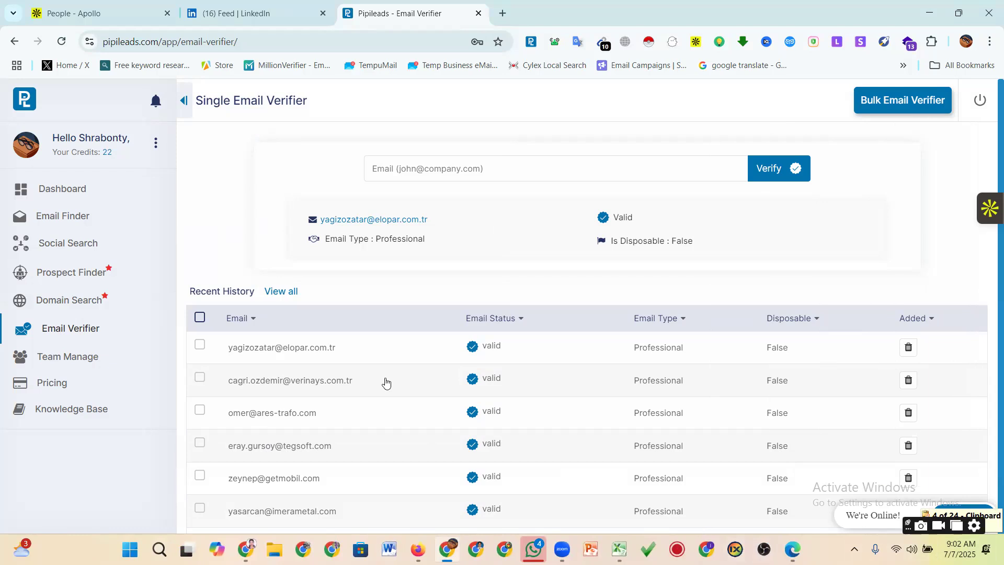
Step: Switch to the Canva design in Firefox, start a file upload and browse to the newest screenshots in the Lightshot folder
key("alt+Tab")
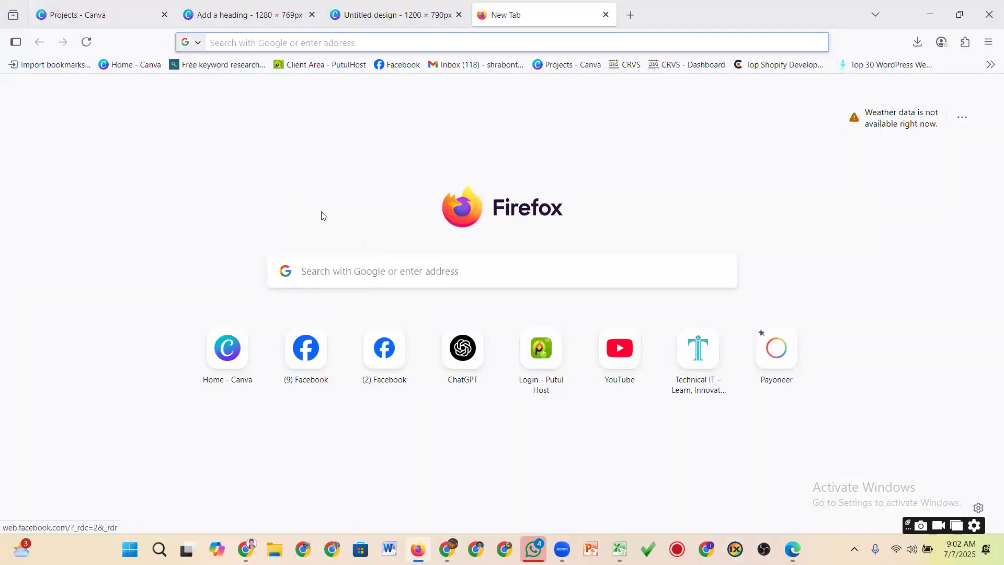
left_click(291, 16)
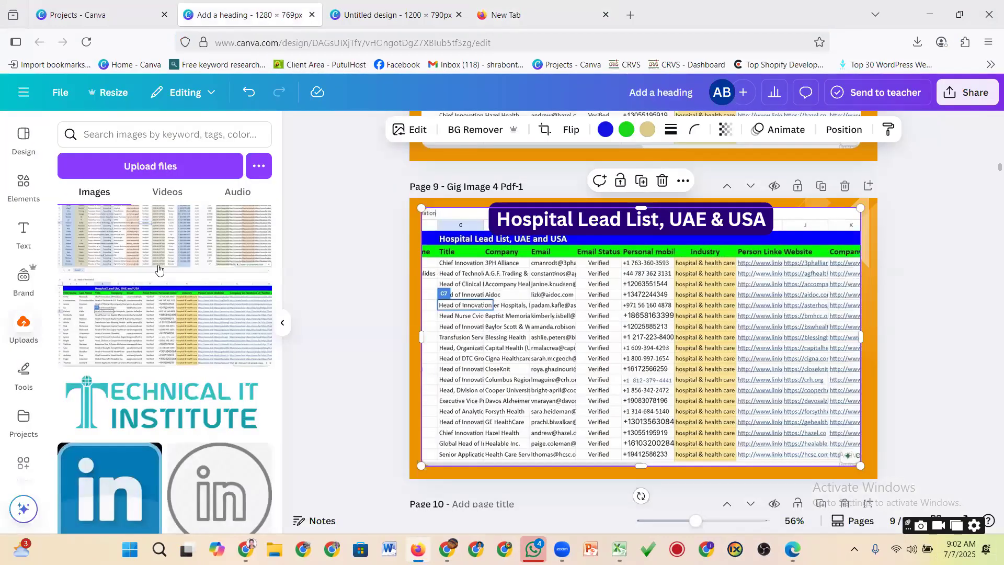
left_click(197, 169)
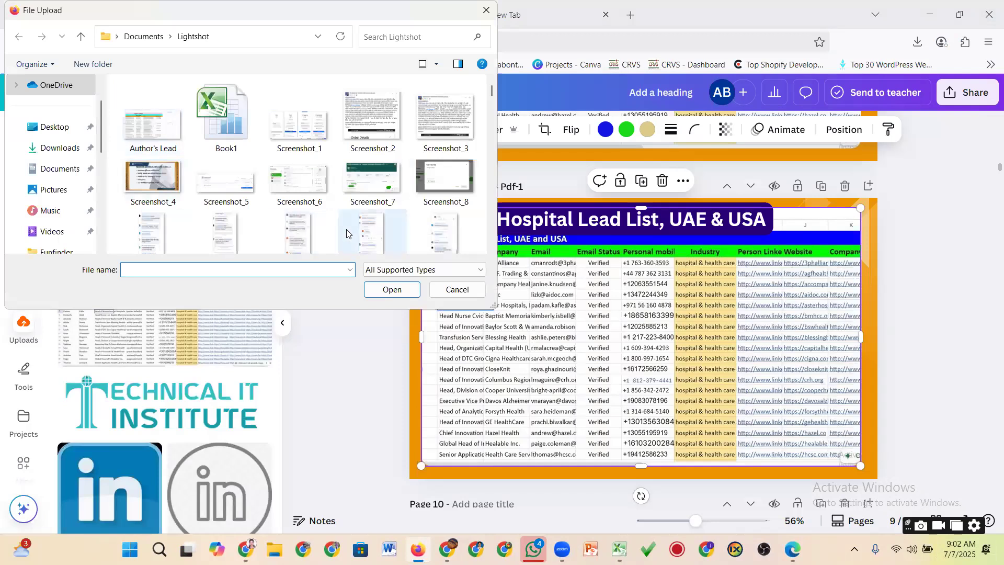
scroll(346, 230, "down", 3)
scroll(346, 230, "down", 15)
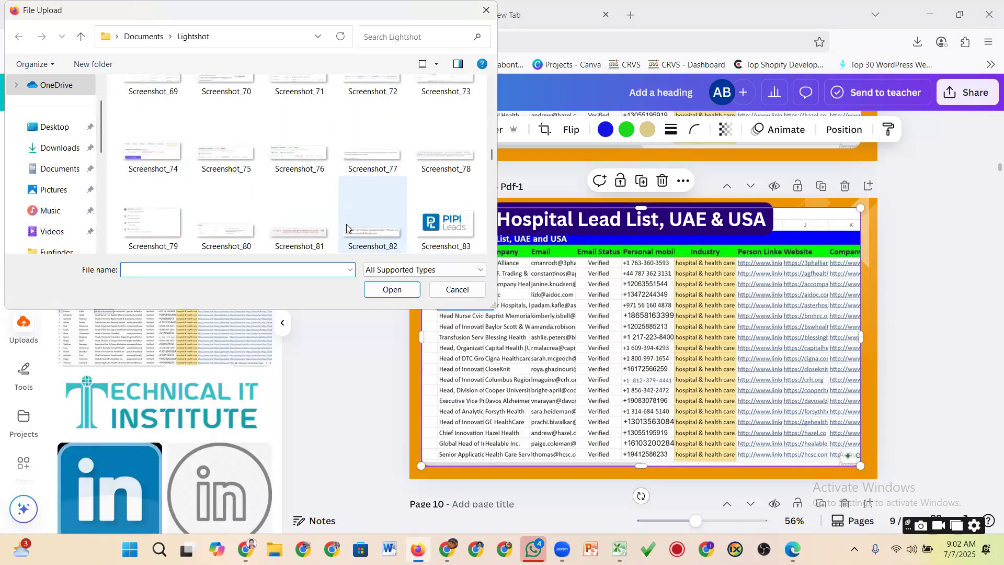
scroll(348, 225, "down", 16)
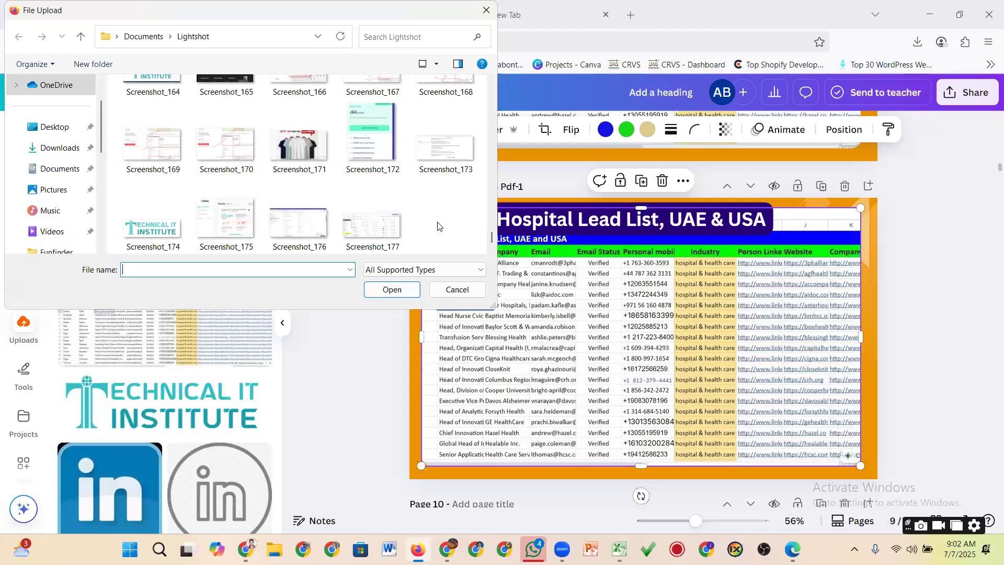
Step: Switch back to Pipileads in Chrome, recapture the verifier area without the sidebar, and save it to the Lightshot folder
left_click(447, 549)
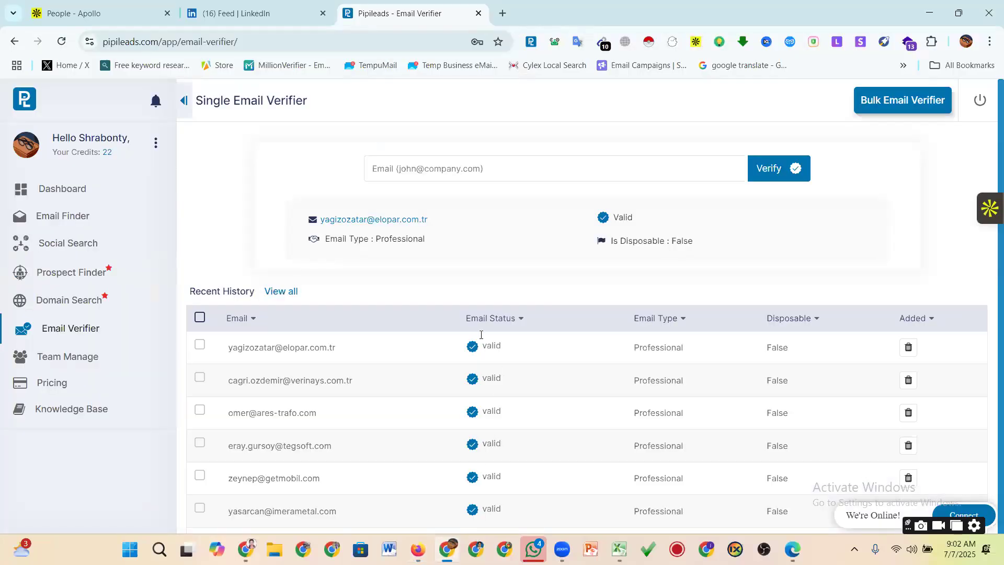
left_click(855, 549)
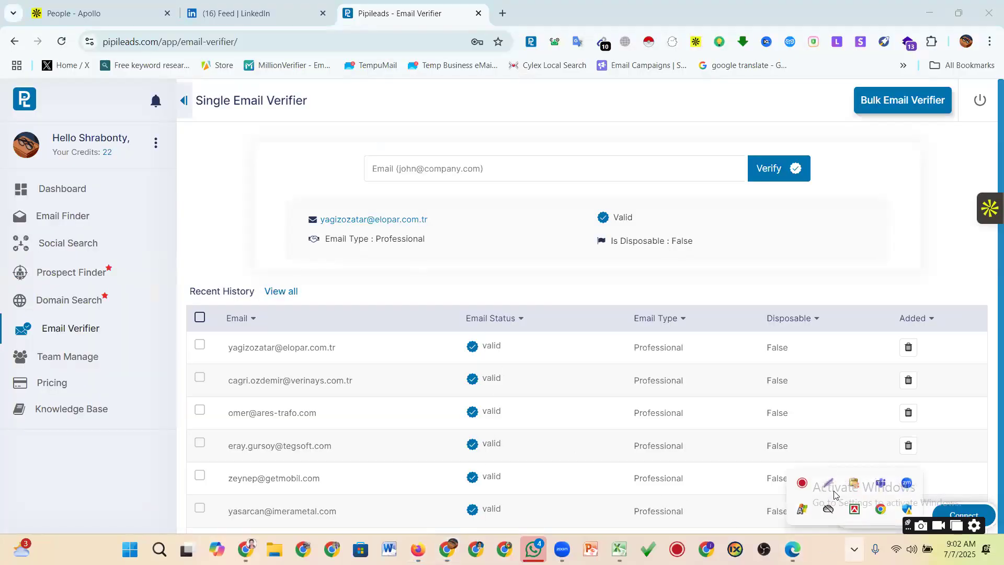
key("Print")
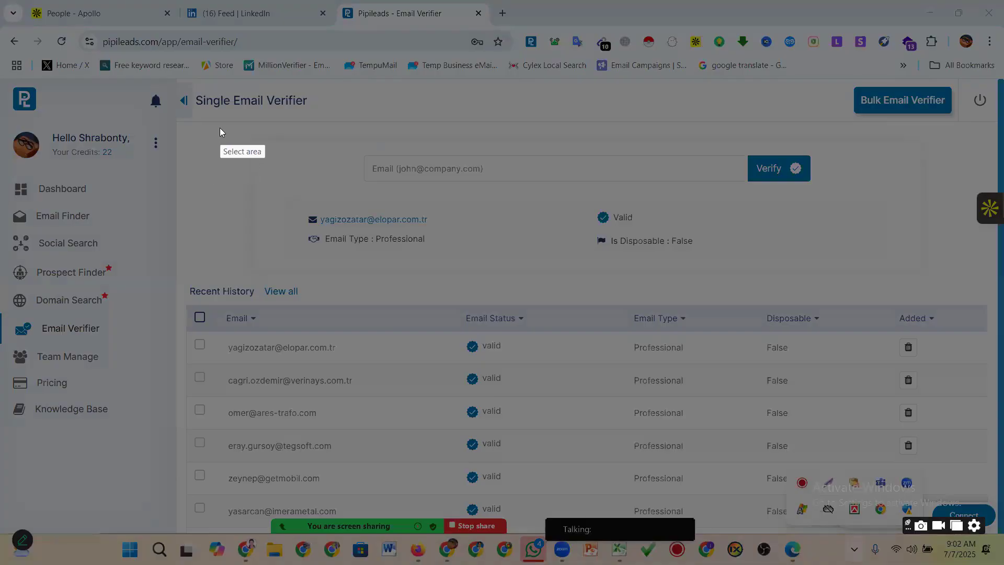
left_click_drag(188, 87, 955, 477)
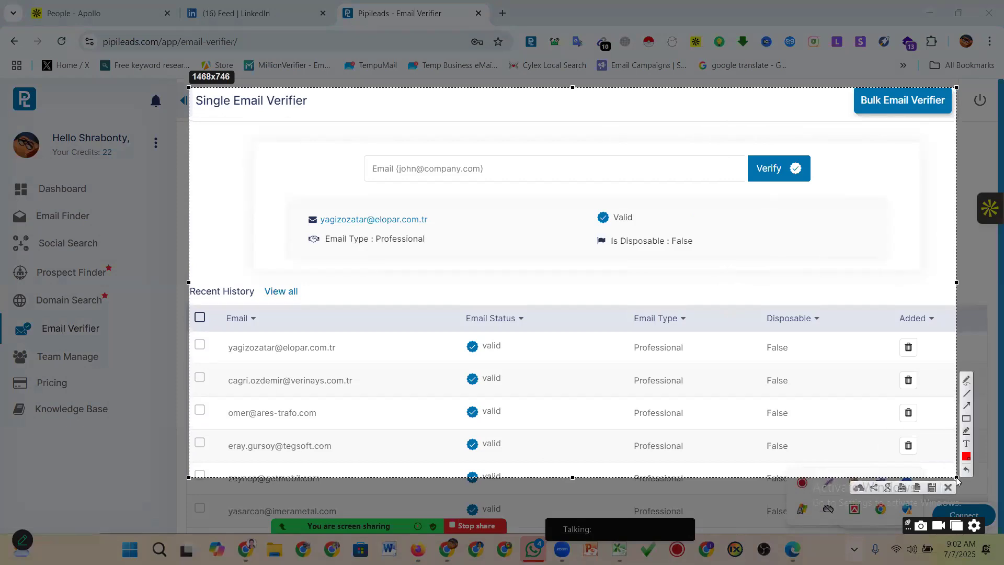
key("ctrl+c")
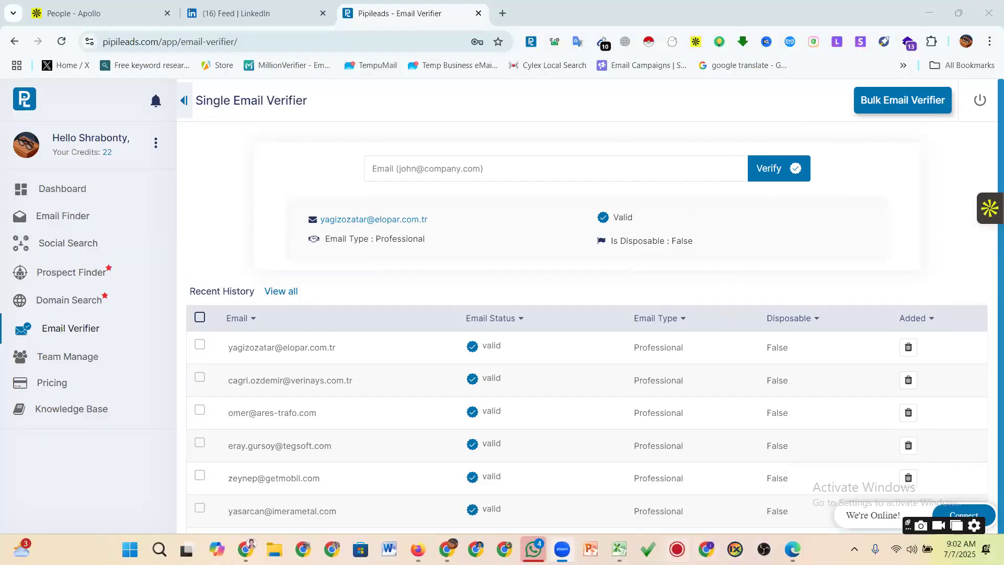
Step: Return to the open file picker in Firefox and upload Screenshot_178 to Canva
left_click(433, 507)
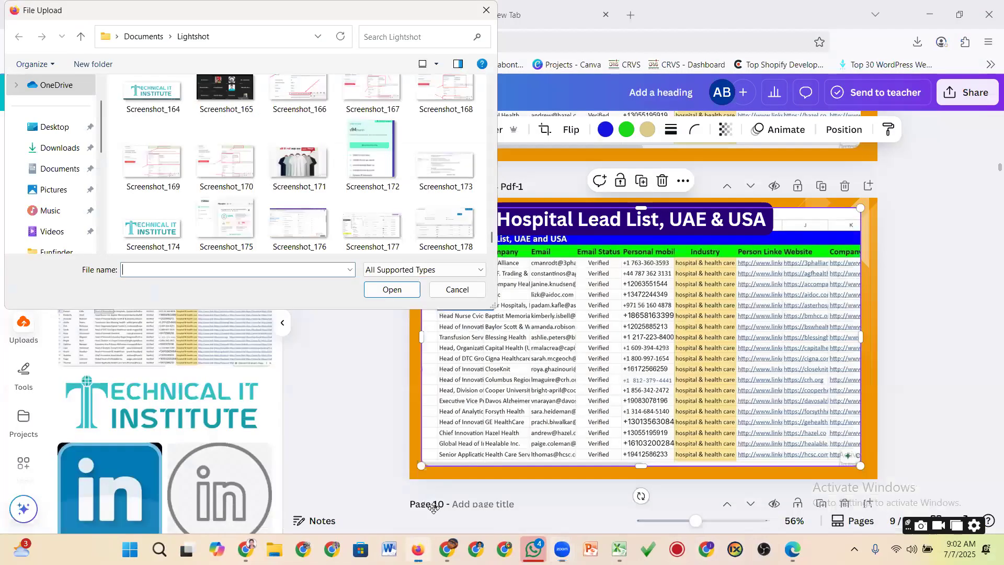
left_click(438, 241)
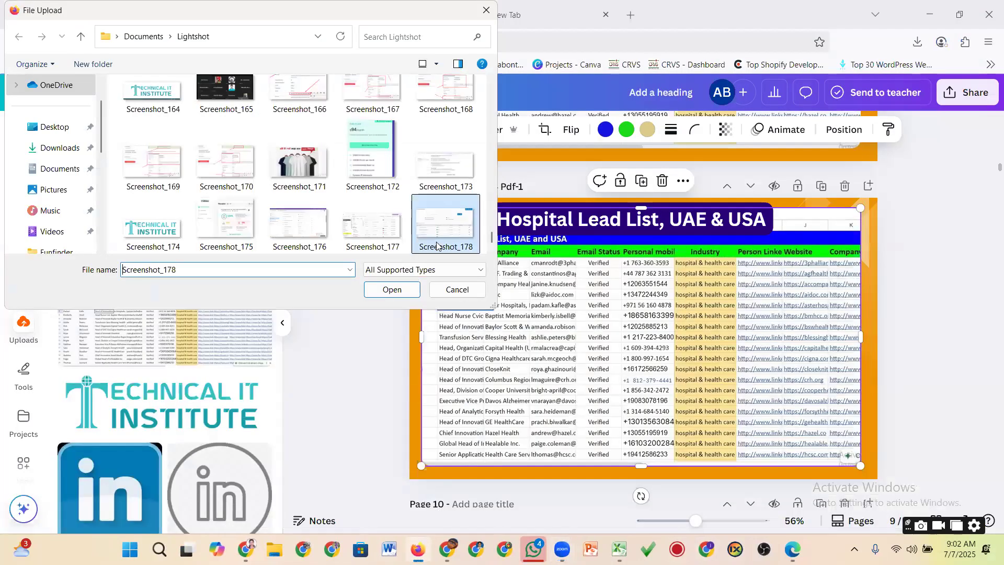
left_click(400, 291)
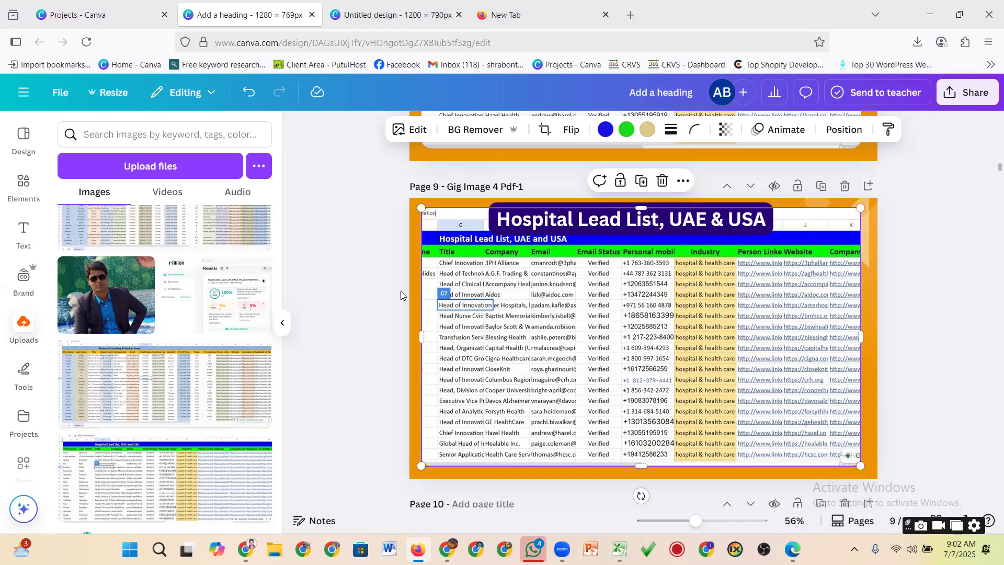
Step: Upload Screenshot_178 from the Lightshot folder to the Canva uploads a second time
left_click(22, 325)
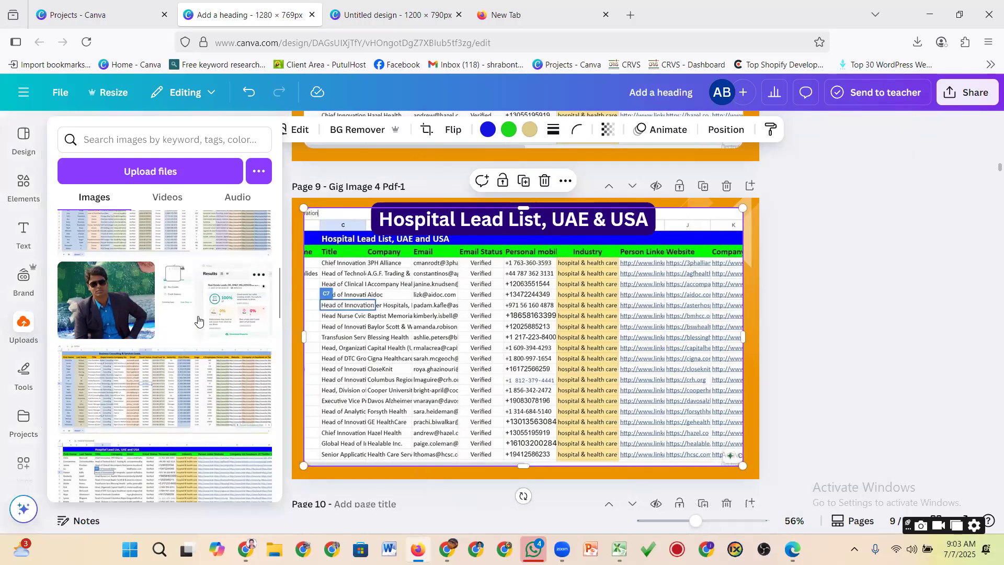
left_click(169, 174)
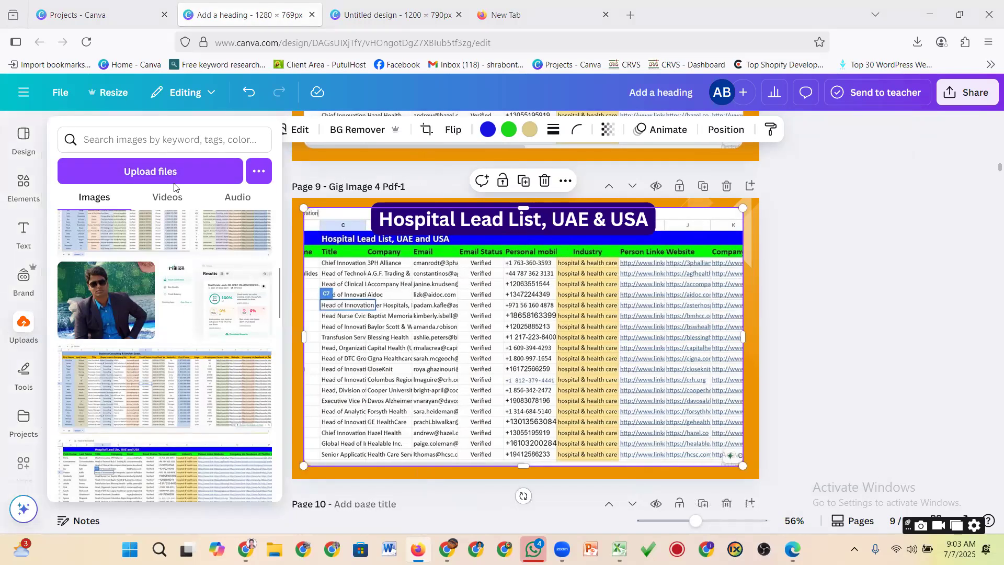
scroll(404, 225, "down", 8)
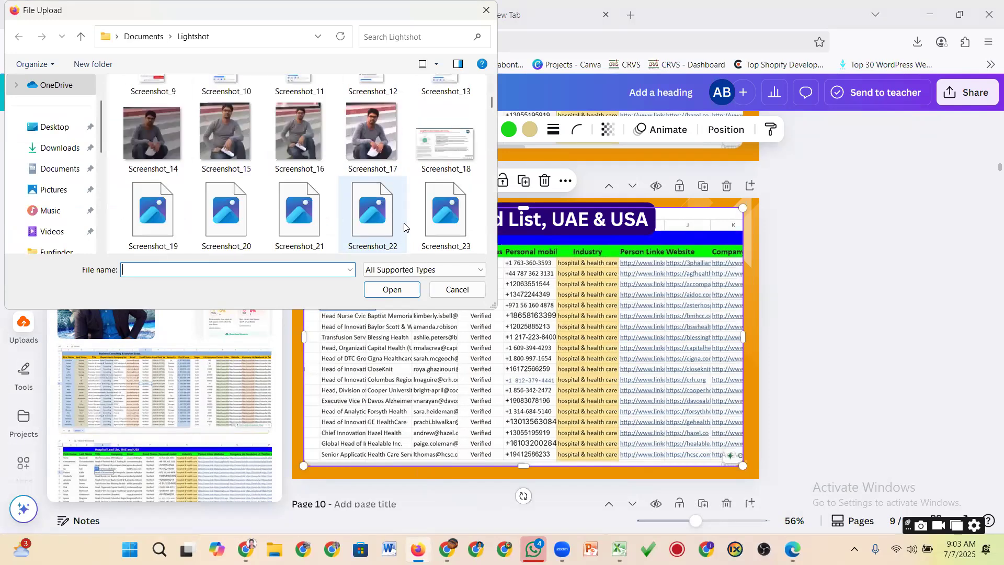
scroll(404, 225, "down", 20)
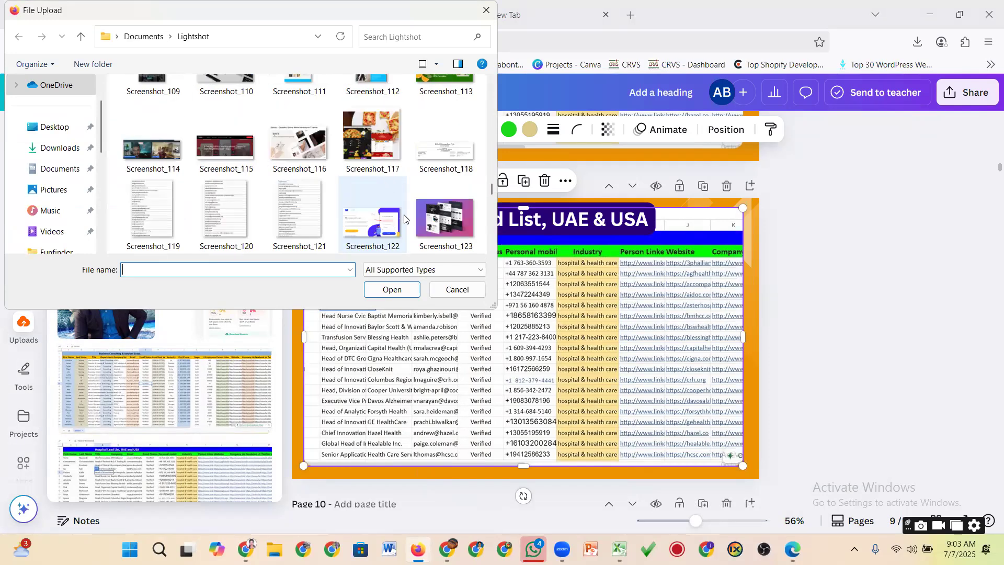
scroll(405, 217, "down", 5)
left_click(423, 223)
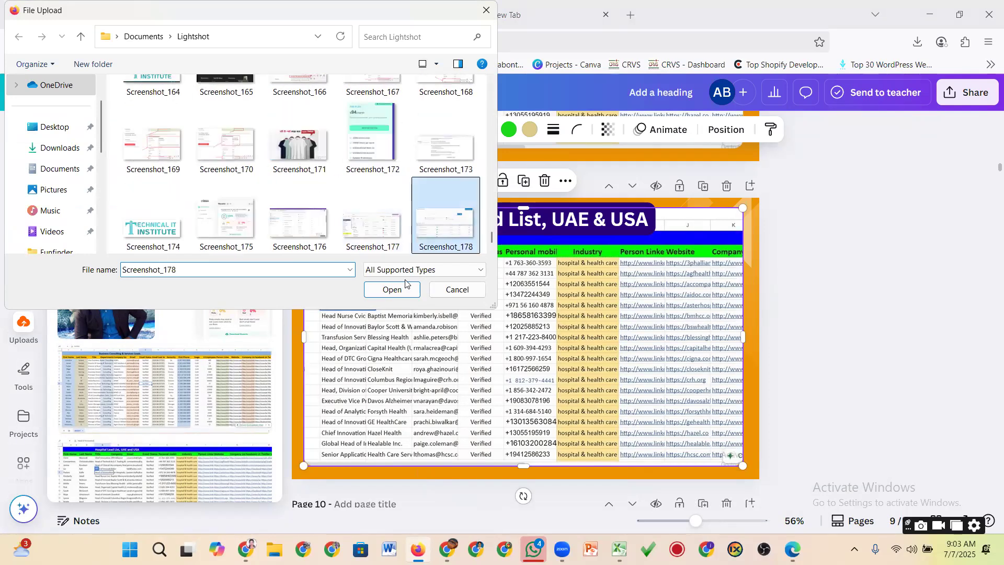
left_click(406, 296)
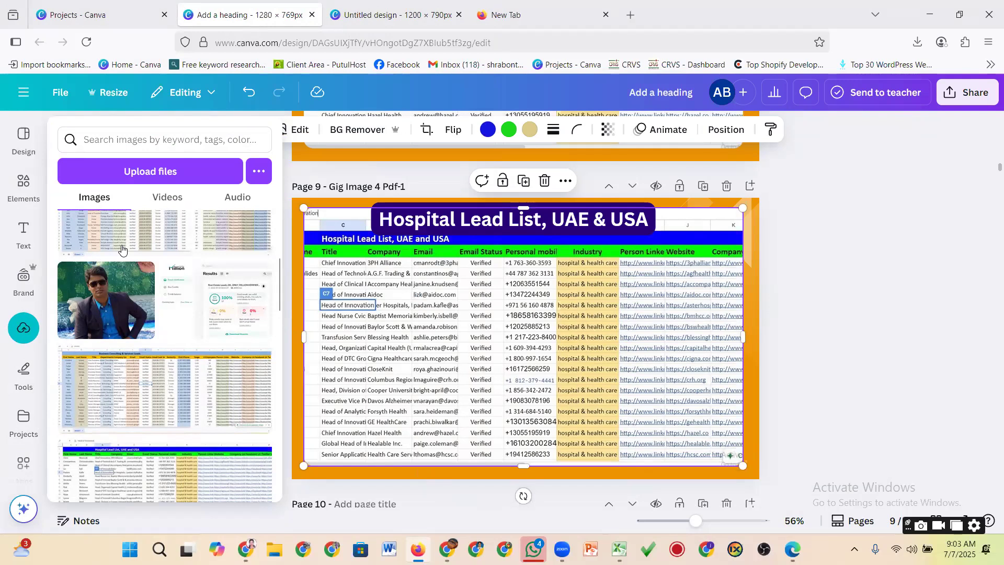
Step: Replace the hospital lead list image on page 9 with the newest uploaded email verifier screenshot
scroll(174, 271, "up", 3)
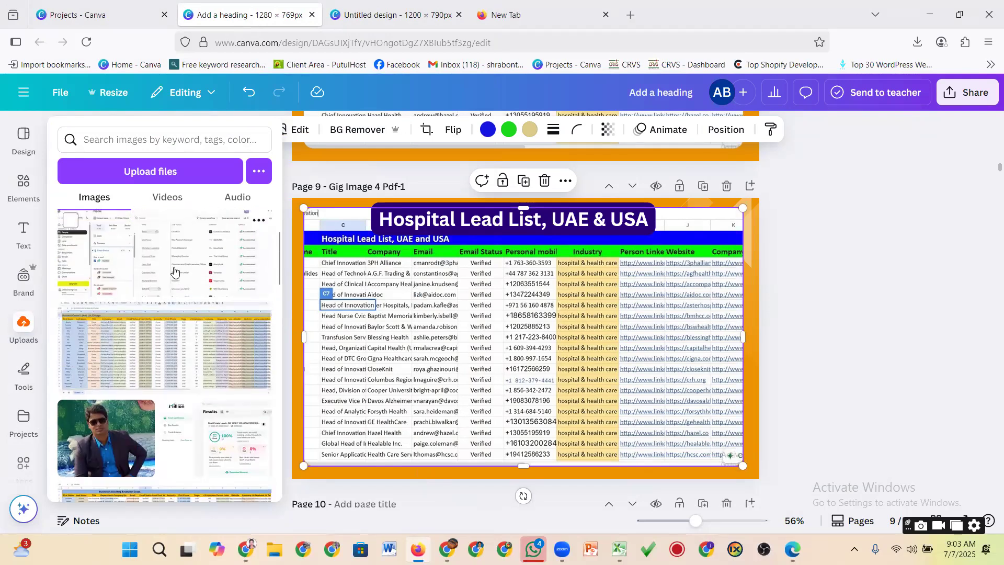
scroll(174, 271, "up", 2)
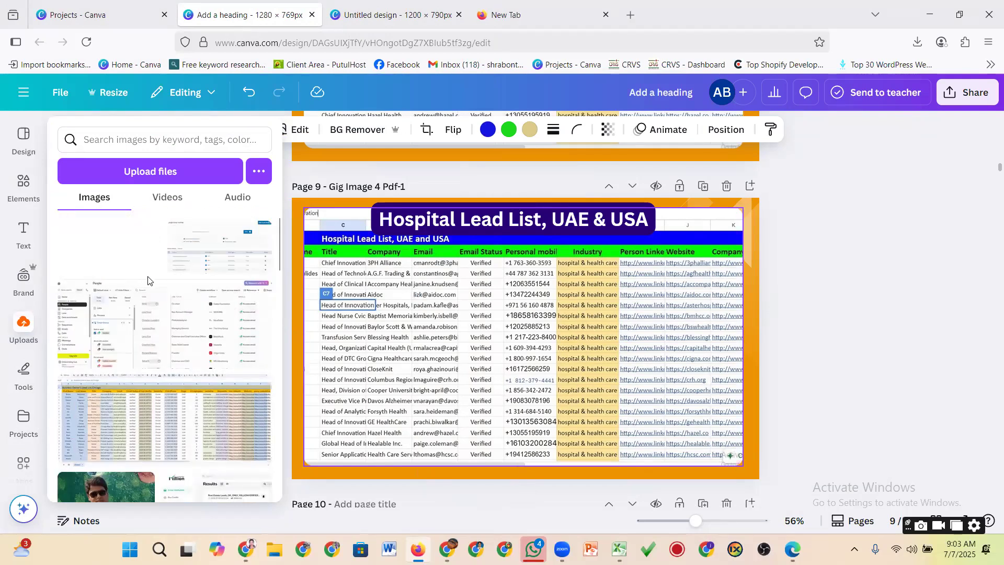
left_click(418, 312)
scroll(419, 312, "up", 3)
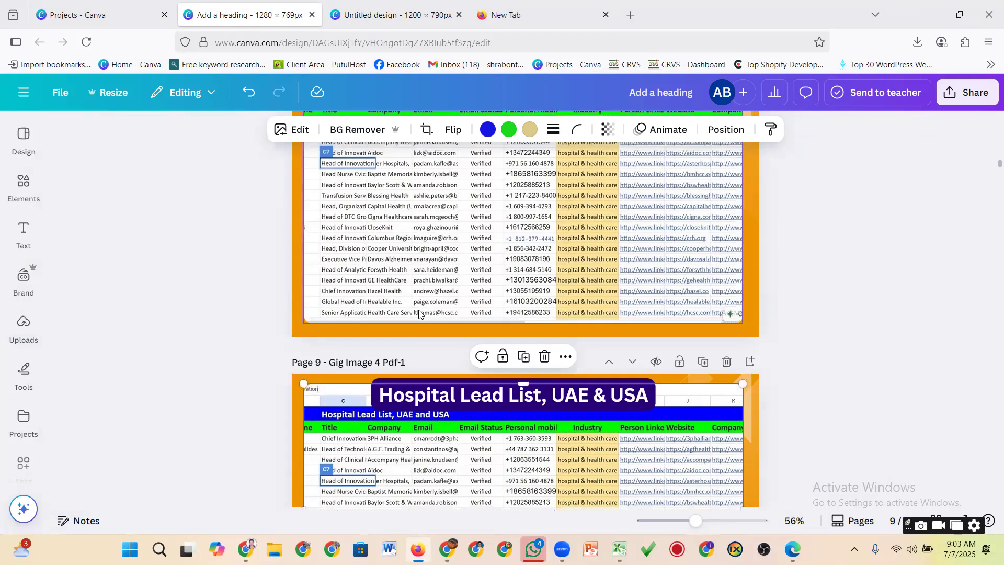
scroll(418, 313, "up", 2)
scroll(418, 313, "down", 5)
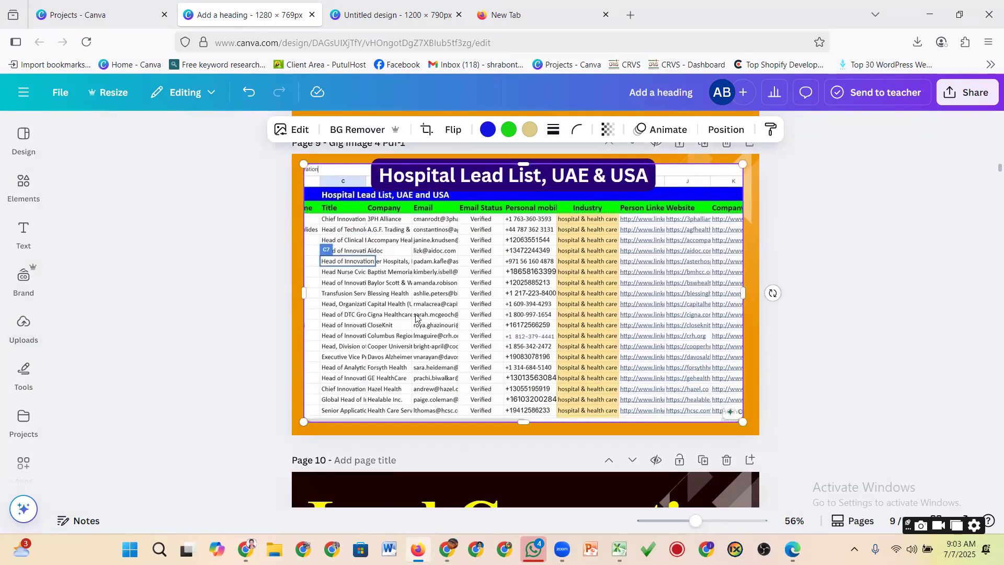
left_click(23, 324)
left_click_drag(108, 254, 486, 313)
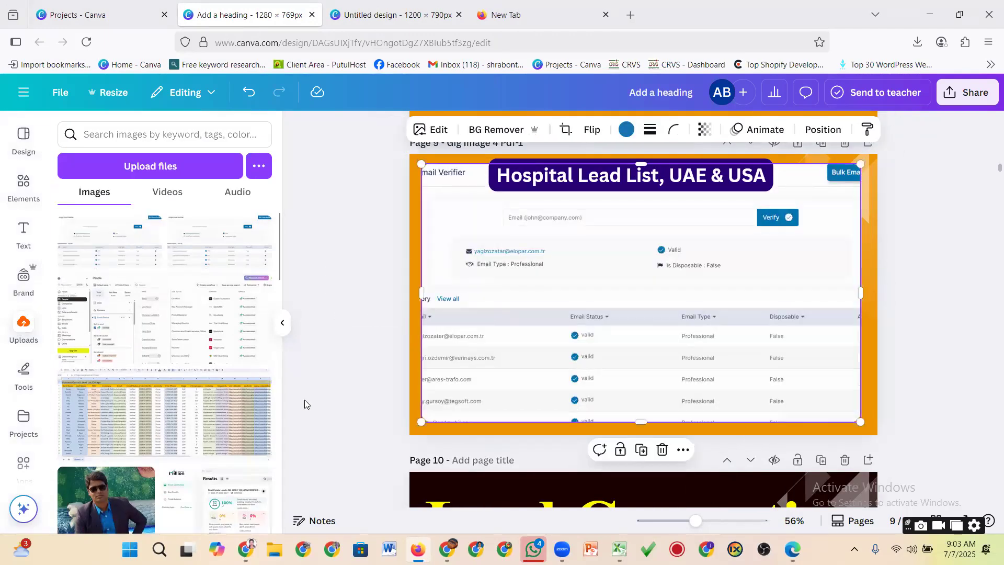
Step: Shrink the verifier screenshot on page 9, widen its frame to the page's left margin, and place it lower behind the title
left_click_drag(422, 421, 471, 393)
left_click_drag(472, 278, 425, 278)
mouse_move(636, 392)
left_mouse_down()
mouse_move(640, 429)
mouse_move(640, 371)
mouse_move(624, 384)
mouse_move(627, 400)
left_mouse_up()
scroll(704, 339, "up", 1)
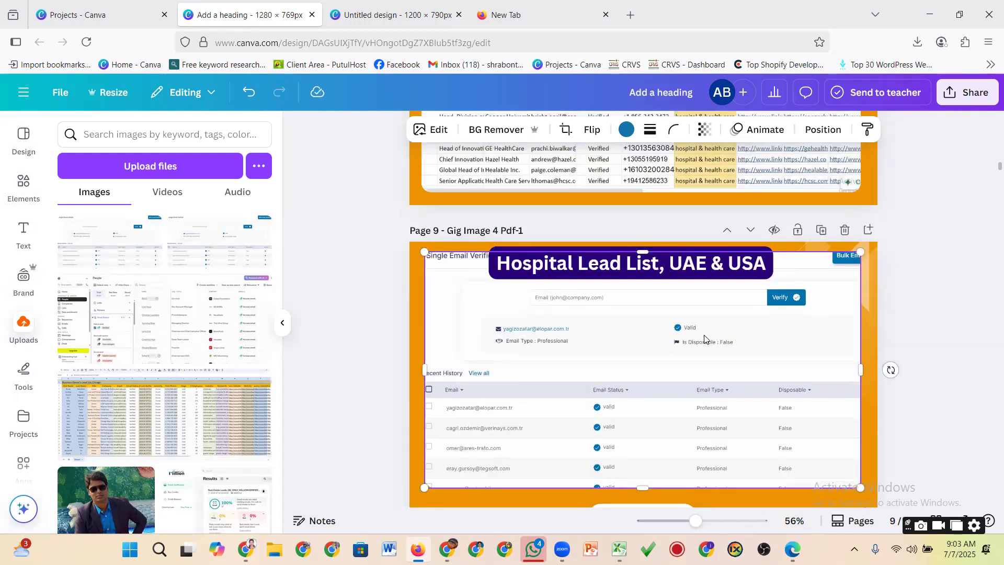
scroll(704, 339, "down", 1)
left_click_drag(689, 314, 685, 335)
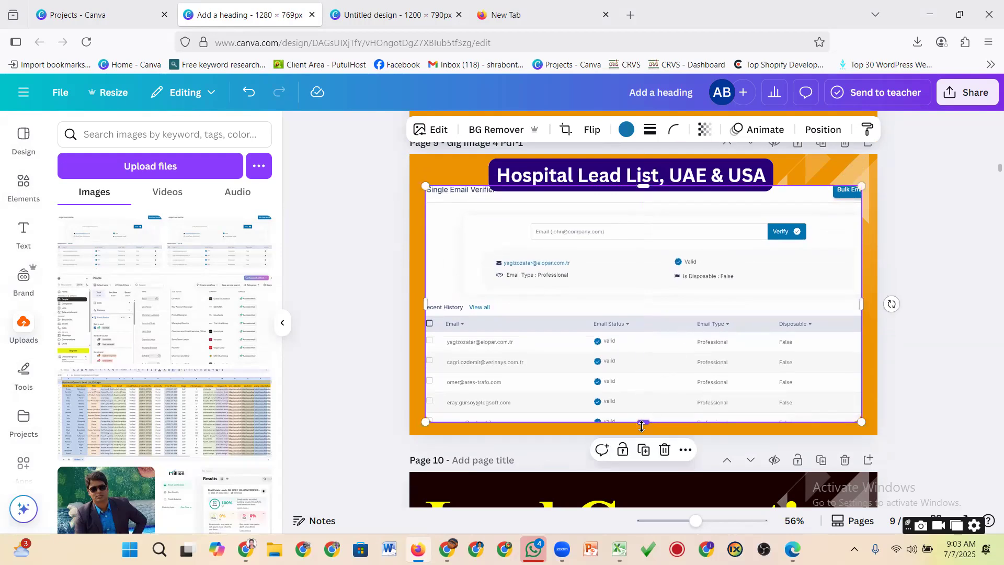
Step: Extend the verifier screenshot's frame downward and to the left, reposition it on page 9, and undo the last move
left_click_drag(641, 426, 637, 437)
left_click_drag(672, 370, 670, 358)
left_click_drag(644, 423, 643, 446)
left_click_drag(663, 398, 667, 394)
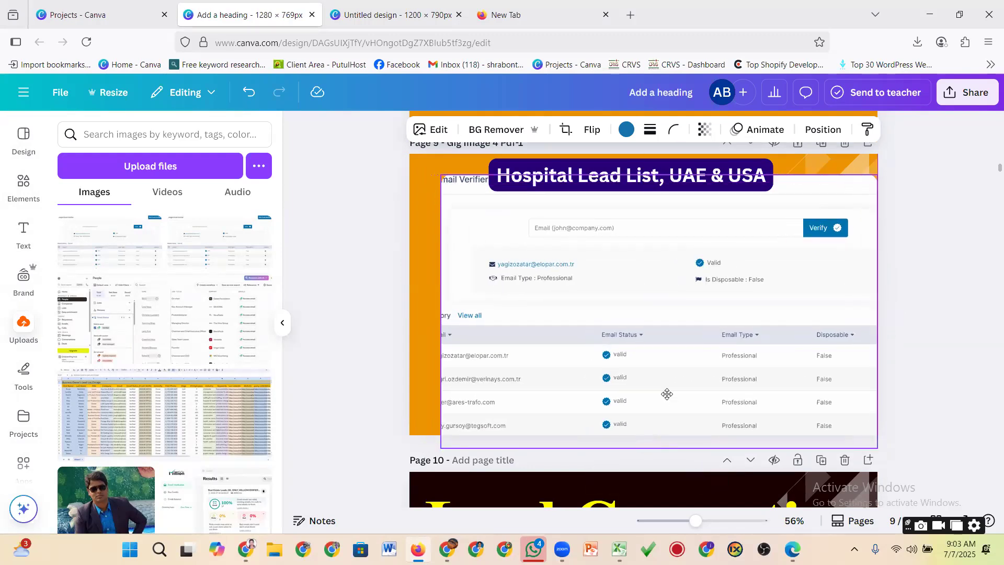
left_click_drag(440, 311, 427, 321)
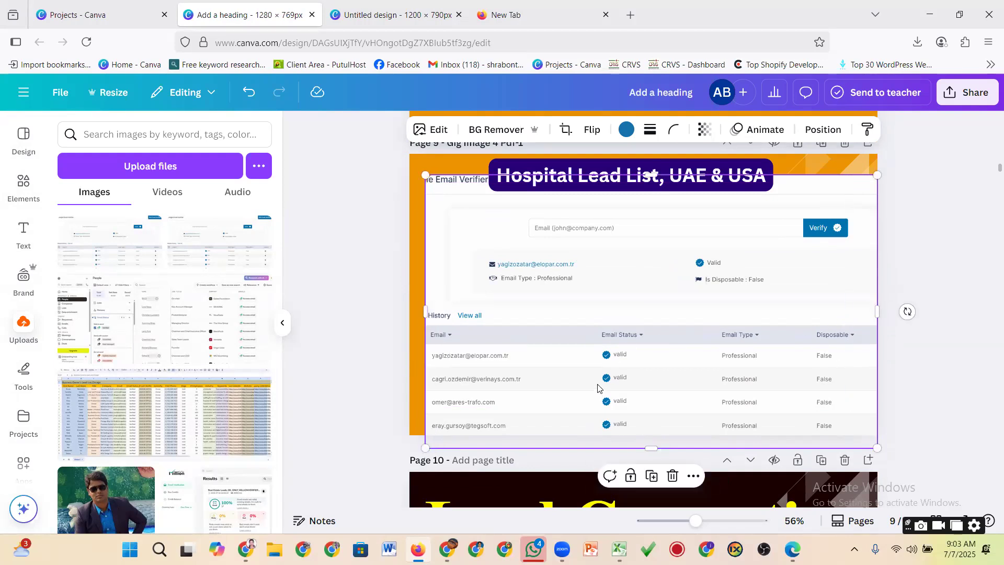
left_click_drag(596, 318, 592, 317)
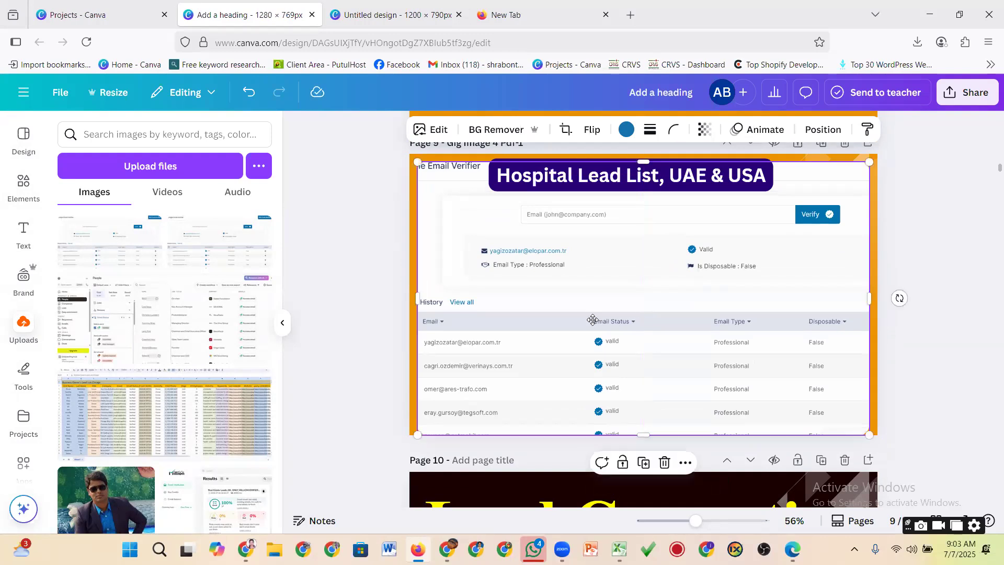
key("ctrl+z")
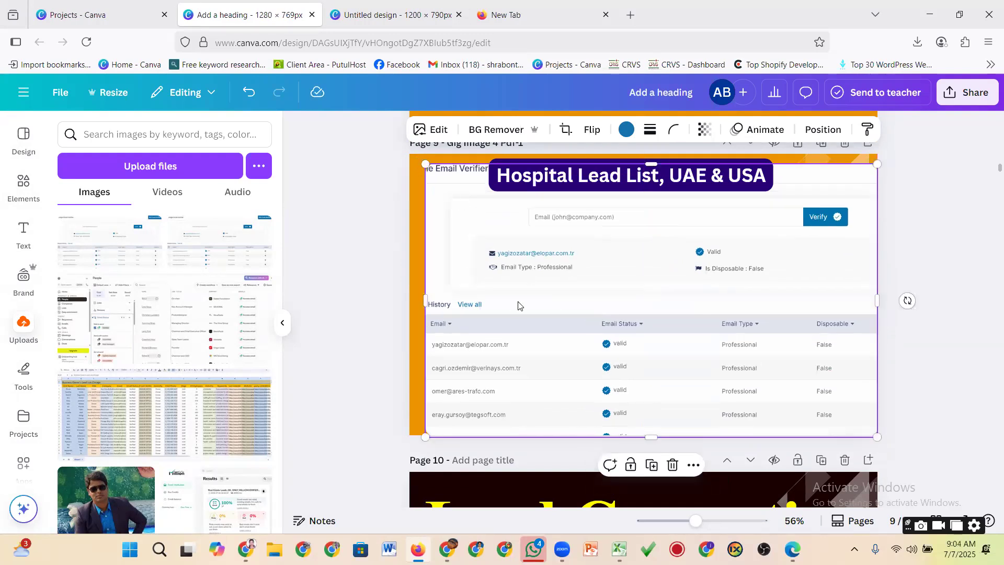
Step: Extend the verifier screenshot's frame to the left and upward on page 9, repositioning the image between the frame adjustments
left_click_drag(424, 301, 411, 301)
left_click_drag(648, 315, 654, 371)
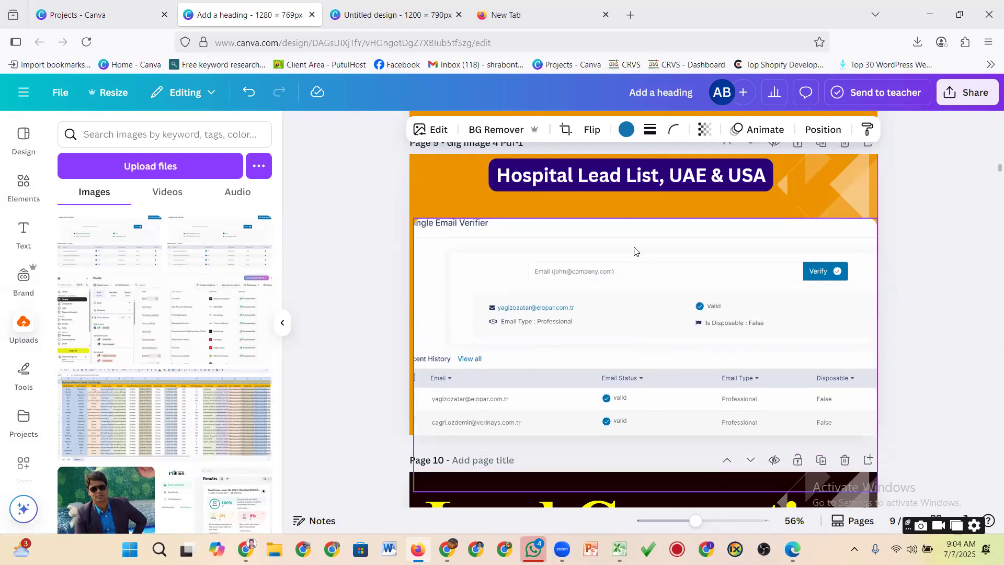
left_click_drag(645, 219, 644, 209)
left_click_drag(584, 321, 600, 276)
left_click_drag(535, 315, 564, 314)
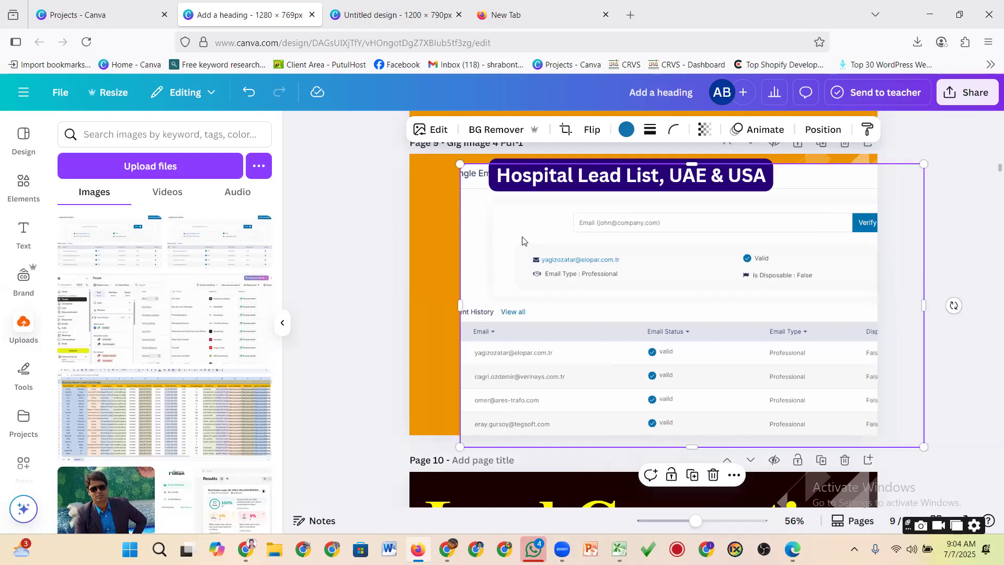
Step: Shrink the verifier screenshot, widen its frame to include the full Single Email Verifier heading, and centre it below the title on page 9
left_click_drag(460, 163, 530, 206)
left_click_drag(531, 327, 510, 328)
left_click_drag(654, 321, 577, 286)
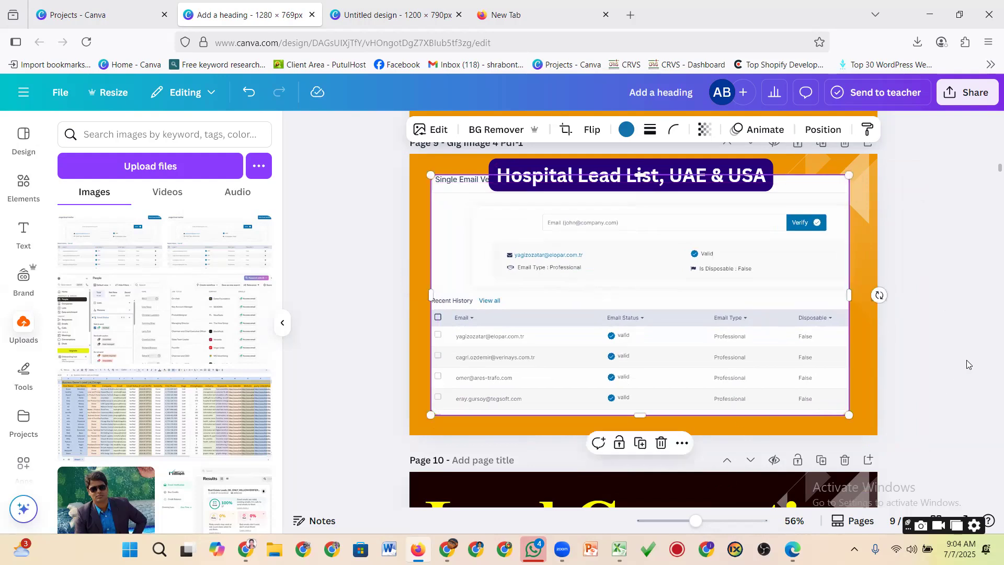
left_click(929, 349)
left_click_drag(629, 330, 622, 343)
left_click_drag(772, 329, 784, 325)
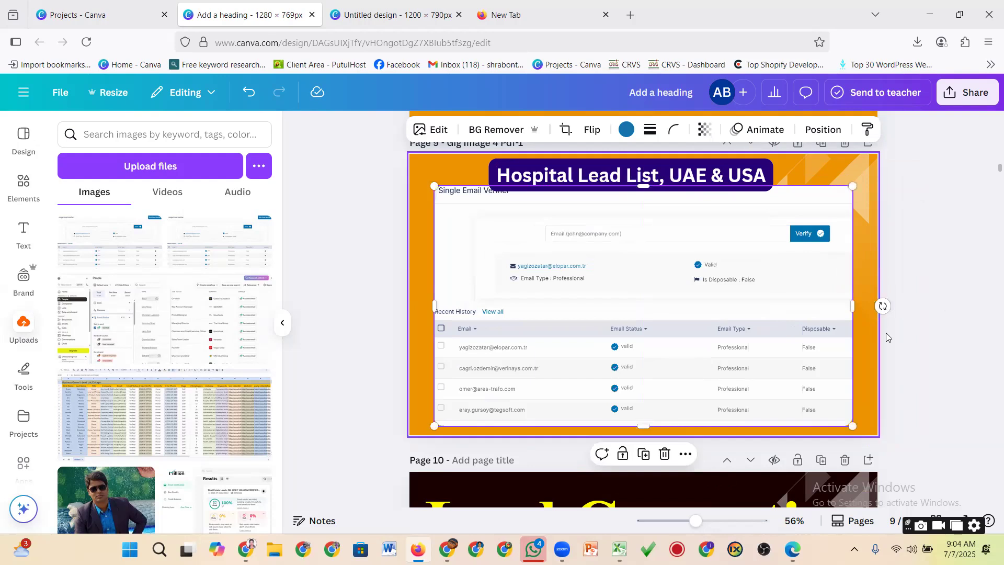
left_click(927, 318)
Step: Replace the title on page 9 with "Pipi leads email verifire"
left_click(627, 181)
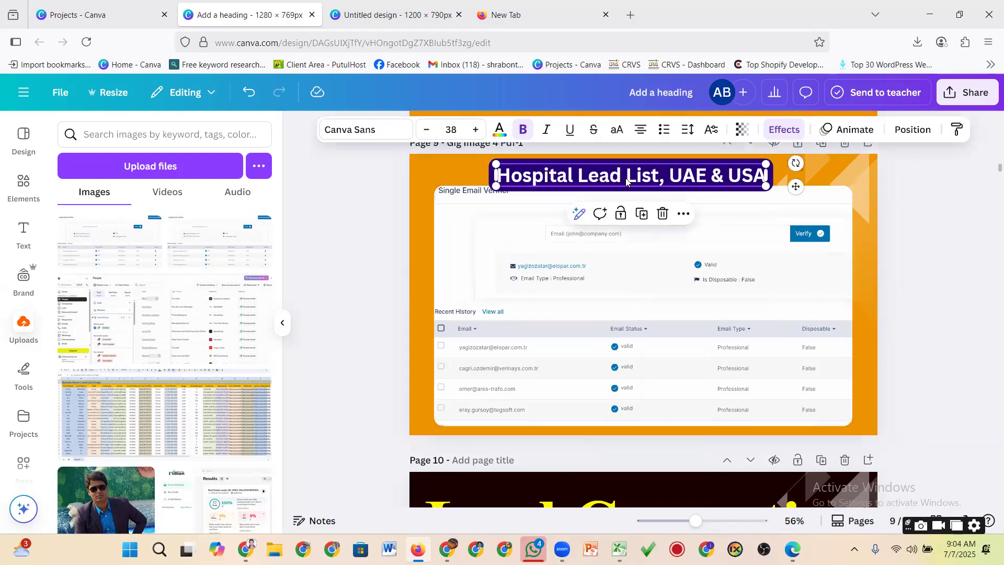
left_click(625, 180)
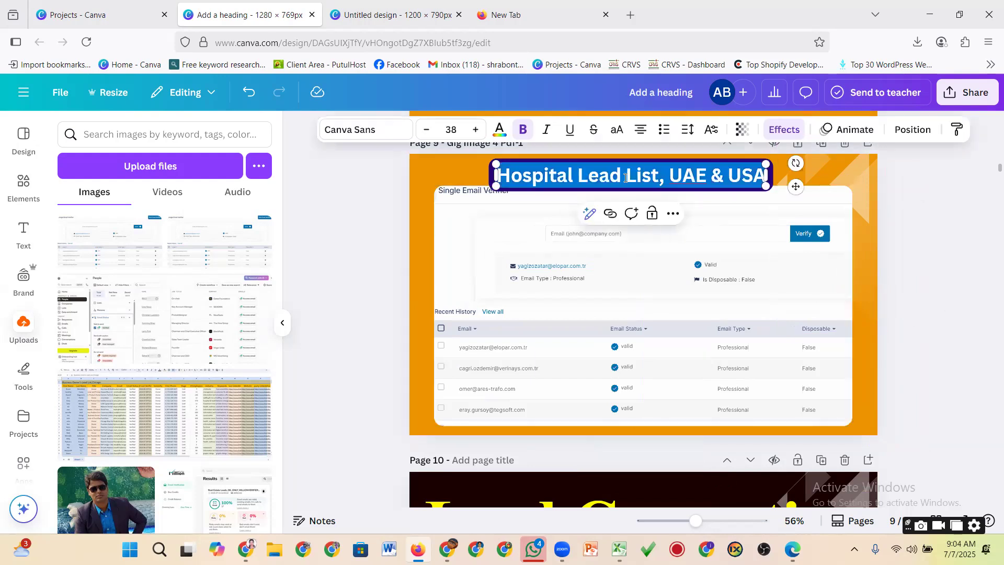
type("Pip")
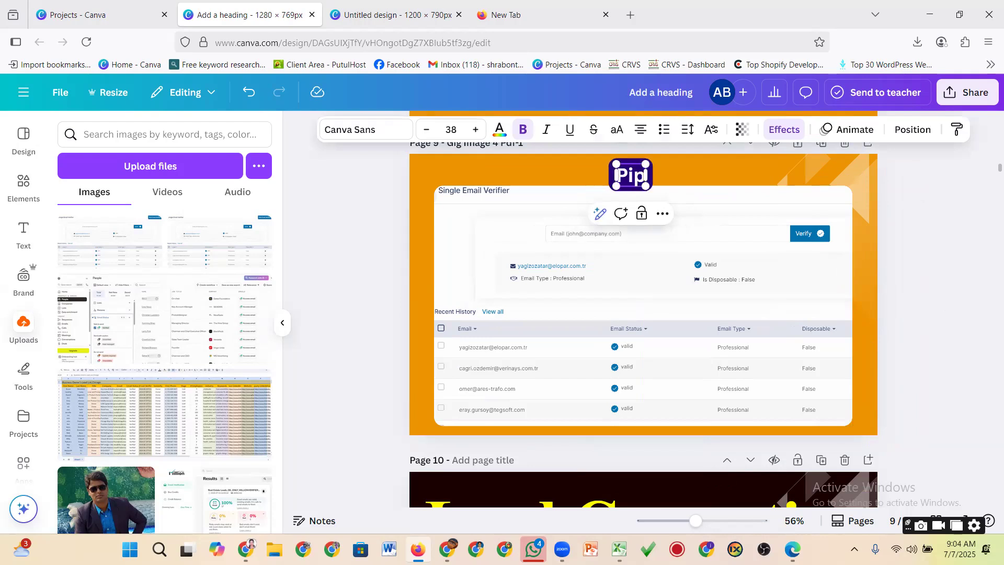
type("i l")
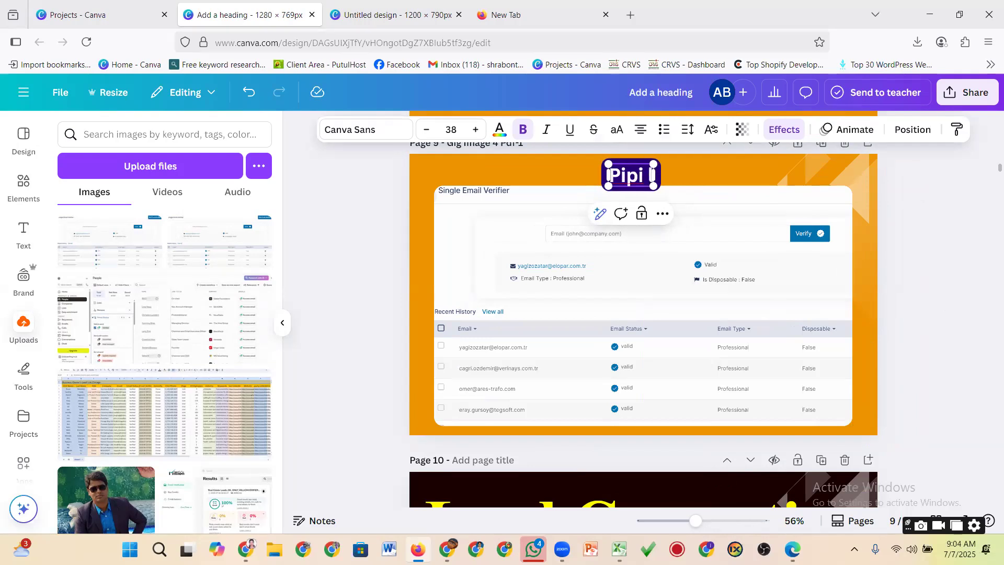
type("eads v")
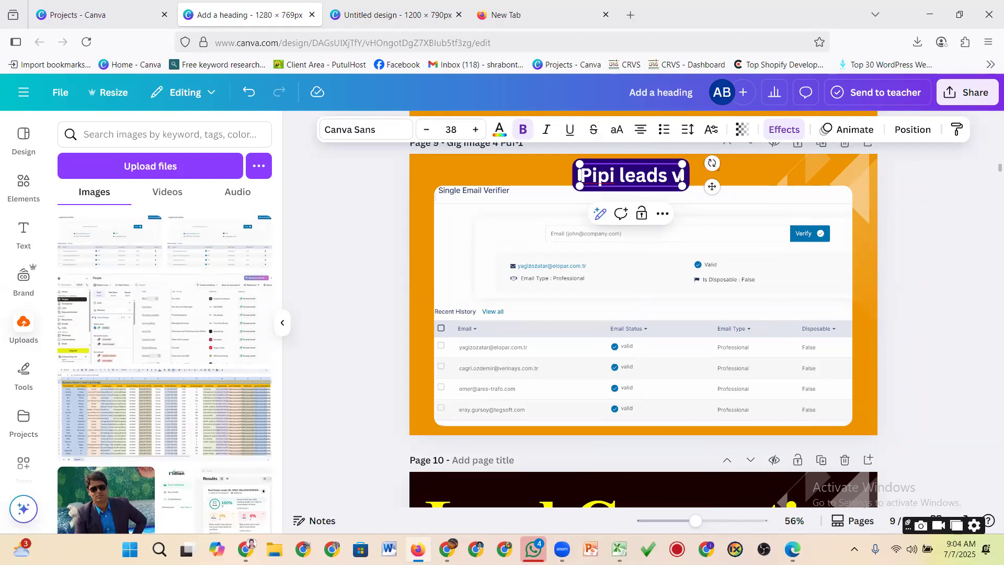
key("BackSpace")
type("emai")
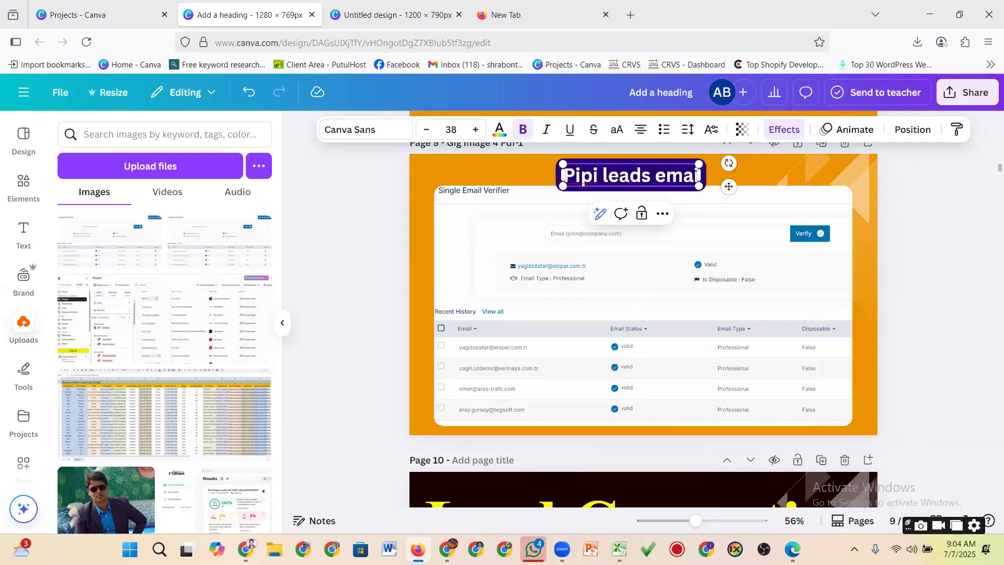
type("l")
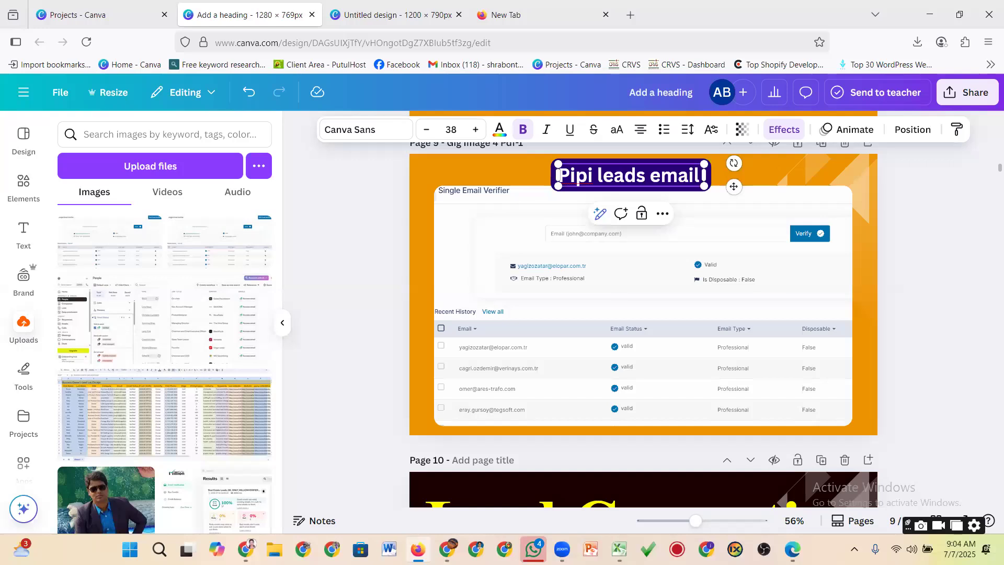
type(" veri")
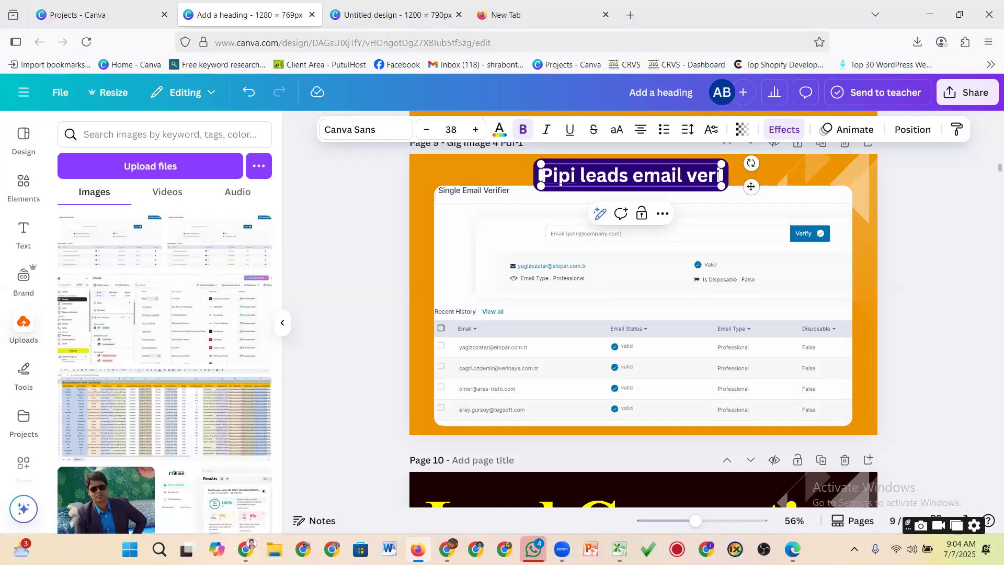
type("f")
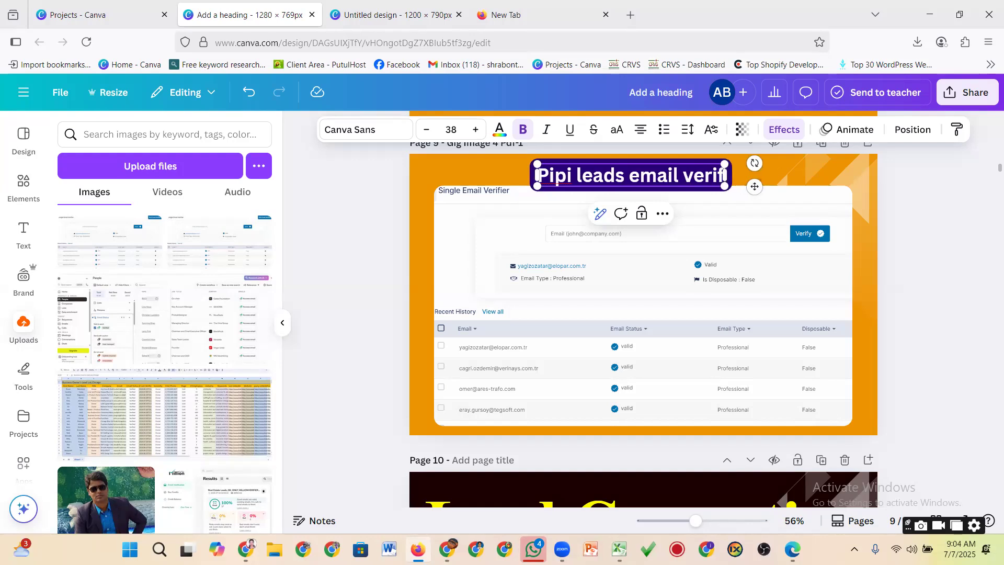
type("i")
type("red")
key("BackSpace")
key("BackSpace")
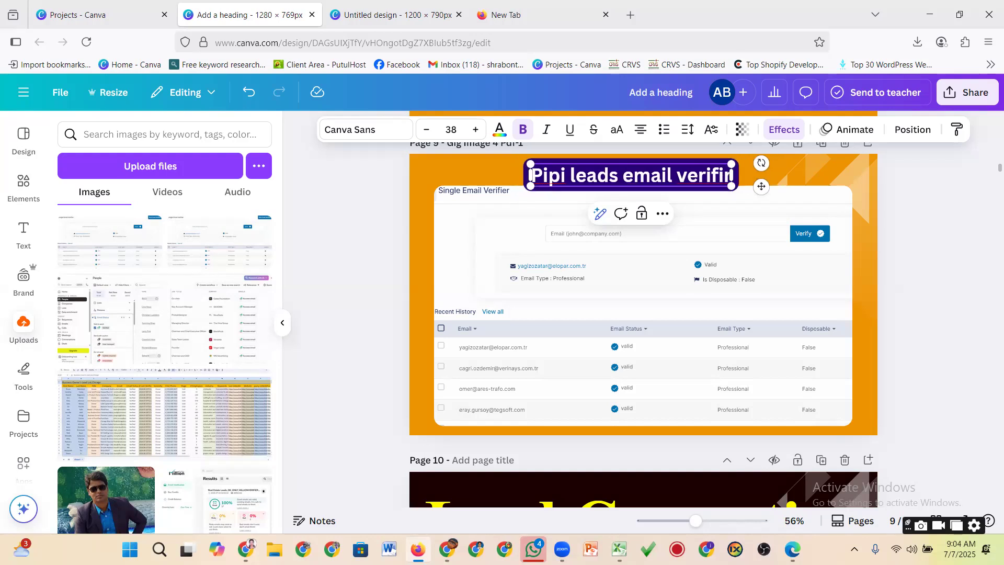
type("e")
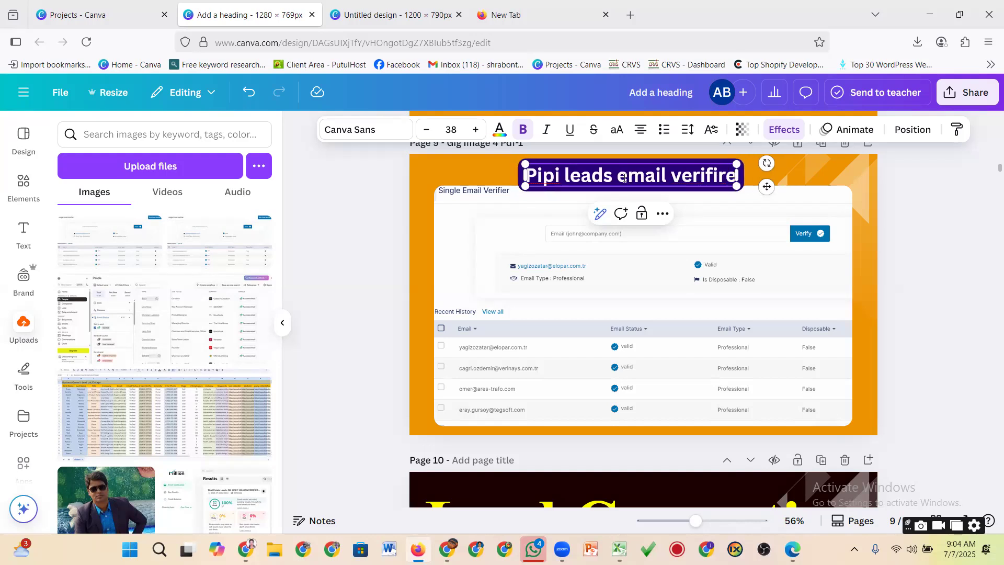
left_click(922, 300)
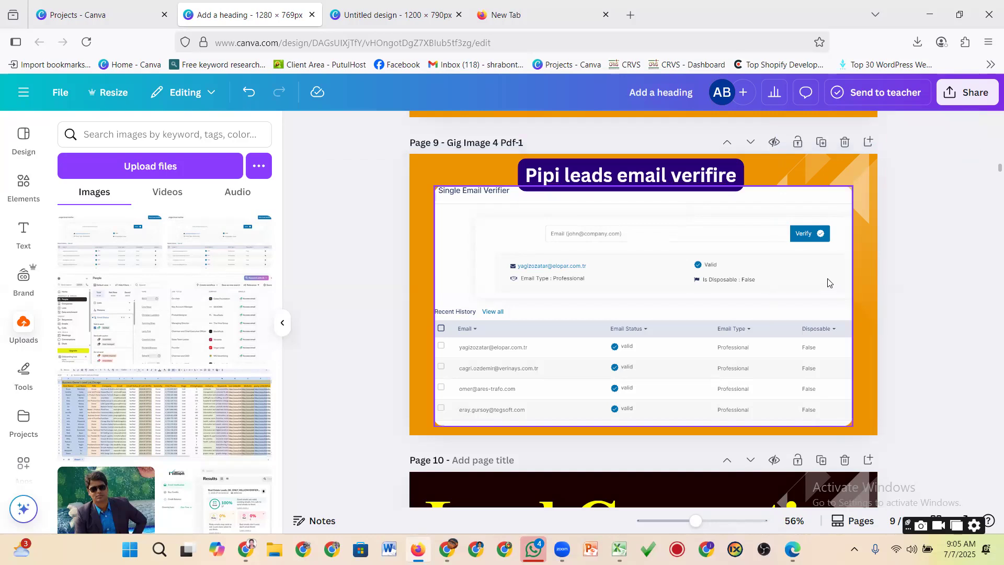
Step: Correct the last word of page 9's title so it reads "Pipi leads email verifier"
left_click(735, 187)
key("BackSpace")
key("BackSpace")
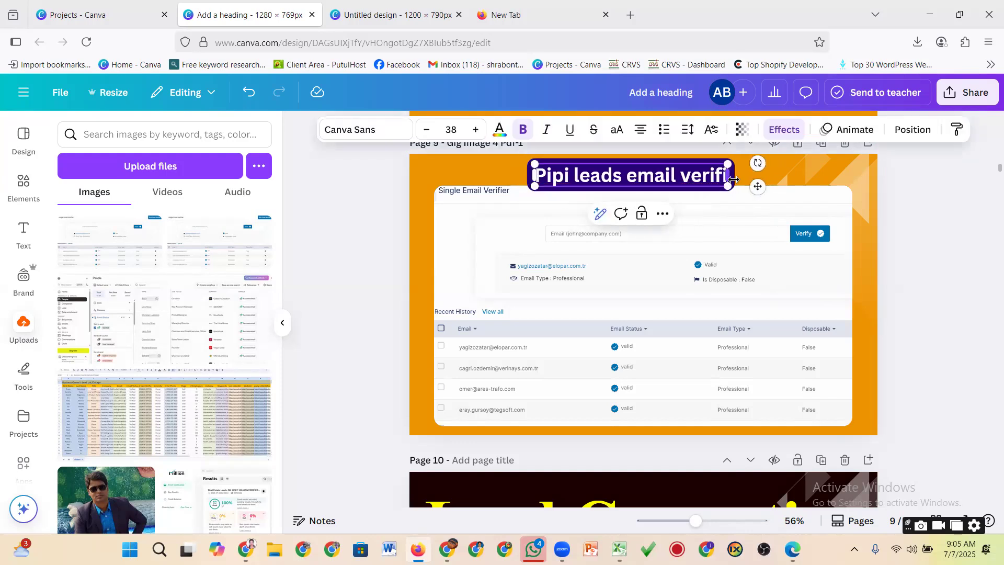
type("er")
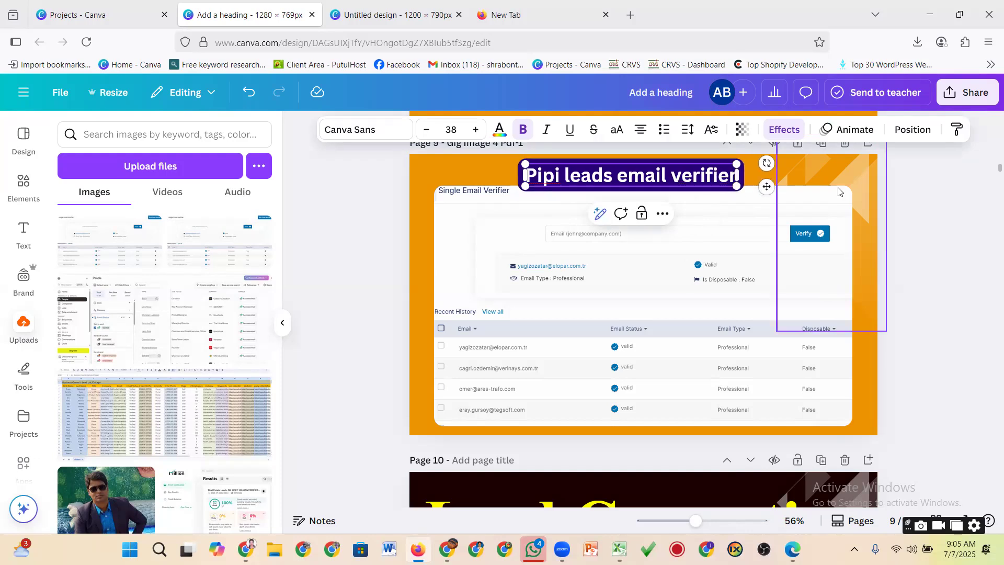
left_click(937, 222)
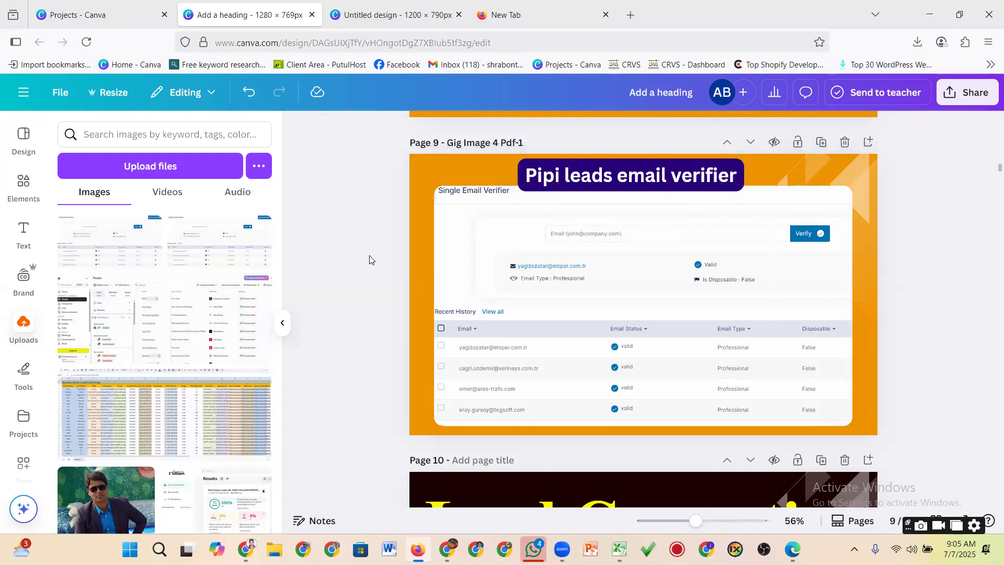
Step: Nudge the verifier screenshot on page 9 slightly upward
left_click(498, 281)
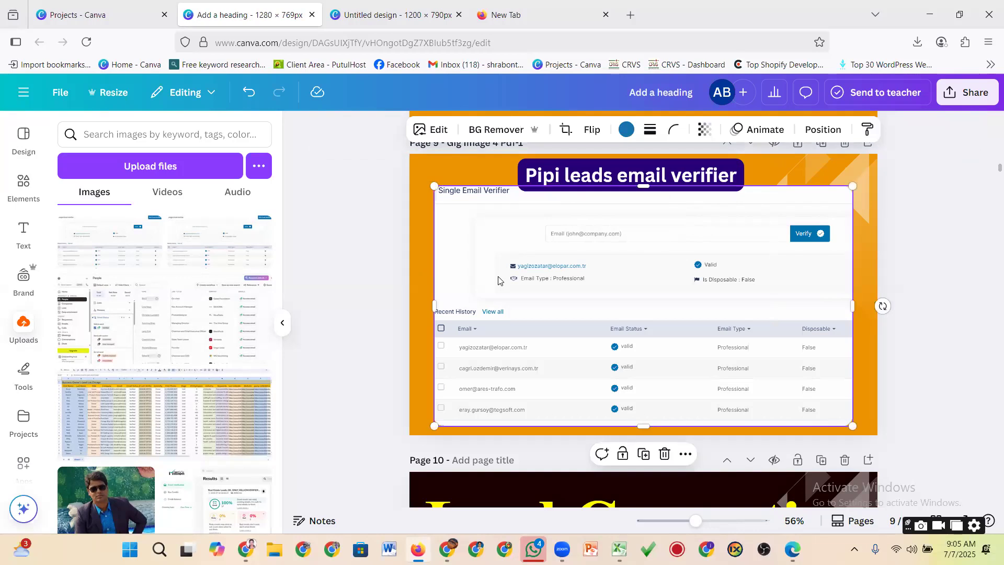
left_click_drag(498, 281, 498, 277)
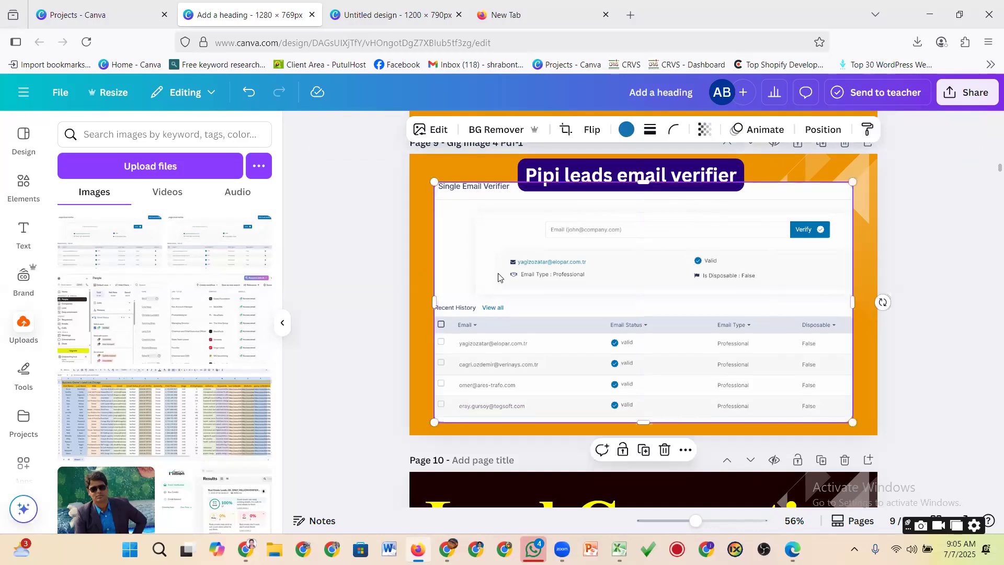
left_click(368, 267)
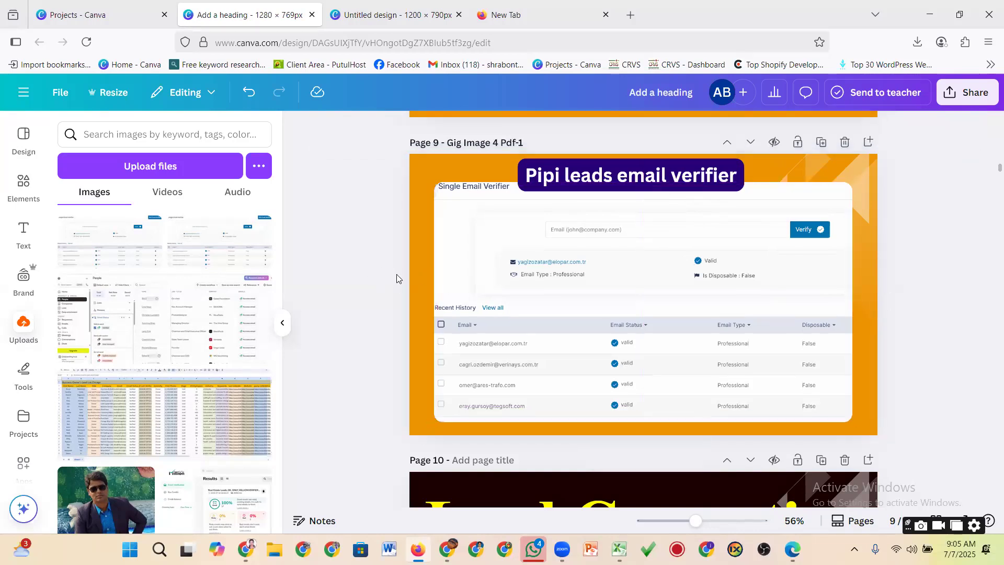
Step: Rename page 9 as "Gig Image 5 Pdf-2"
left_click(498, 142)
key("BackSpace")
type("5")
left_click(527, 141)
key("BackSpace")
type("2")
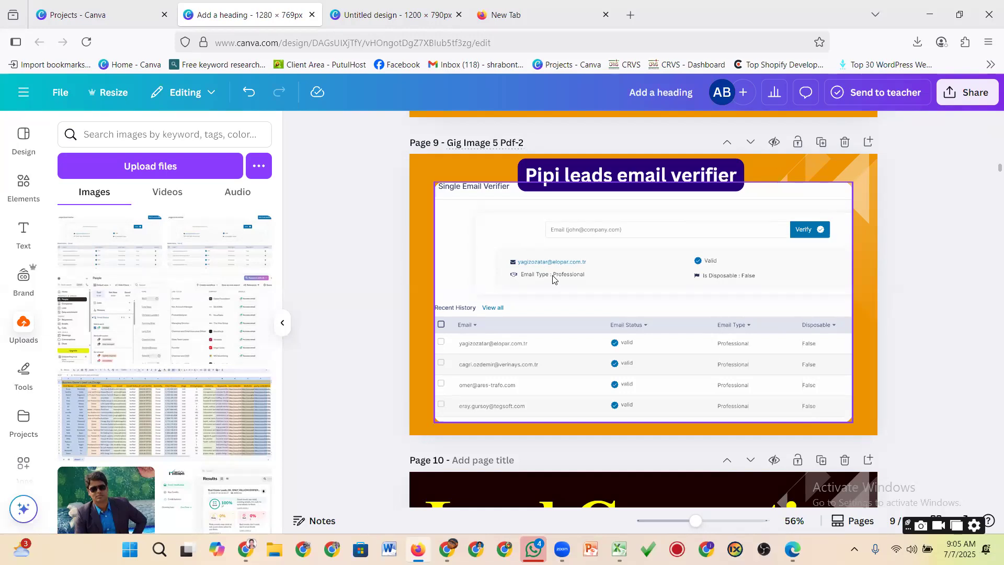
Step: Review the gig image pages from the Lead Generation cover through the email verifier page, checking their titles and page names
scroll(533, 281, "up", 6)
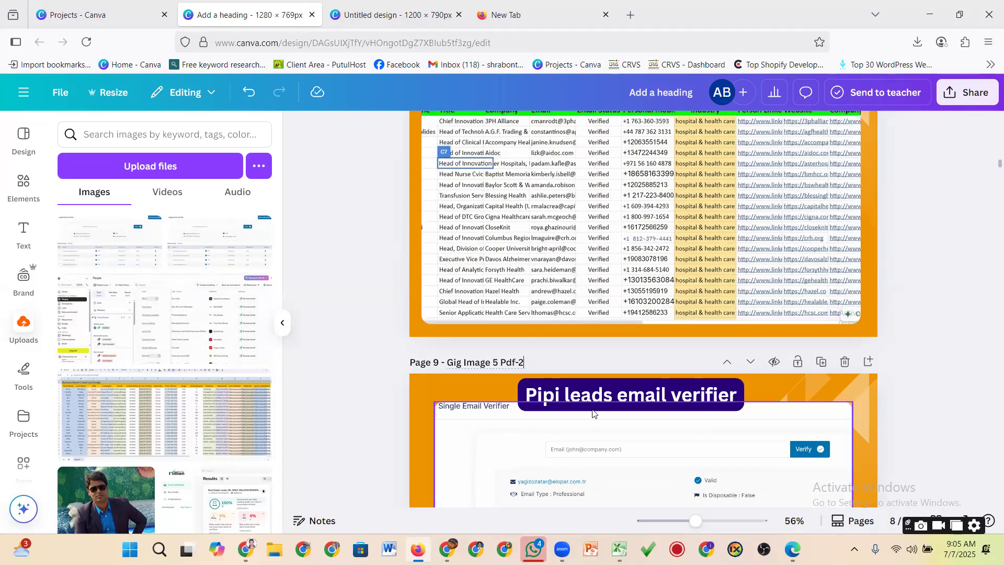
scroll(572, 349, "up", 8)
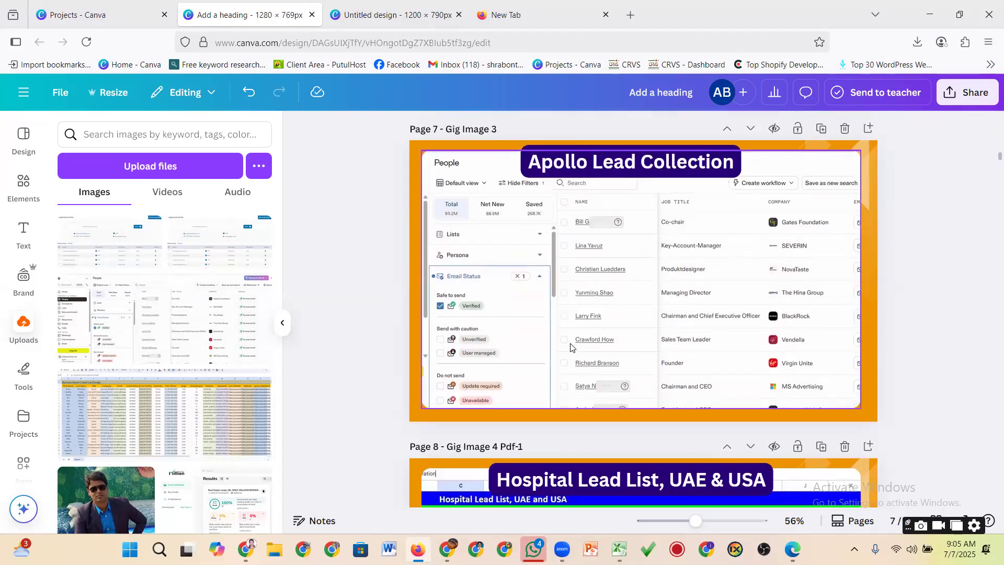
scroll(571, 345, "up", 10)
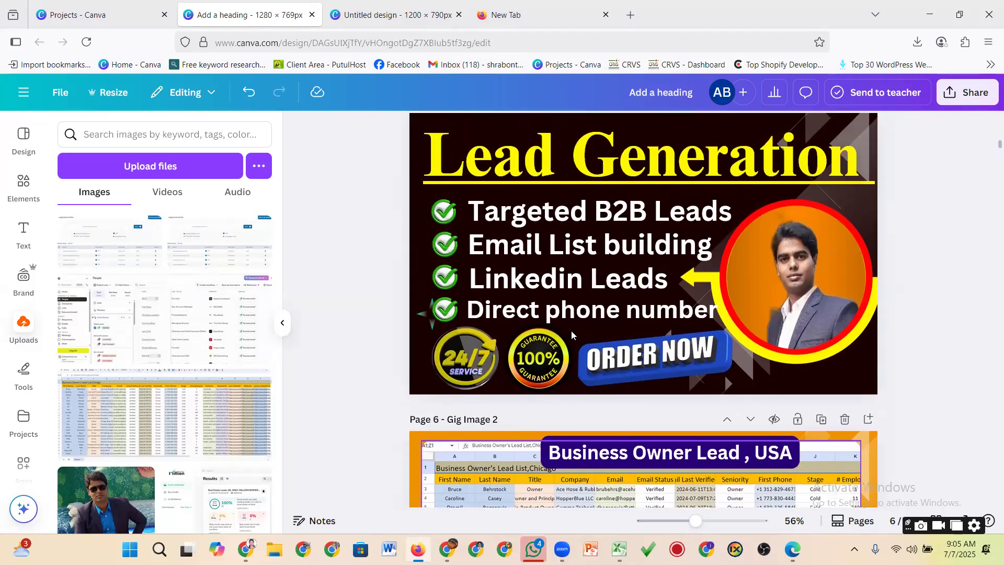
scroll(531, 333, "down", 5)
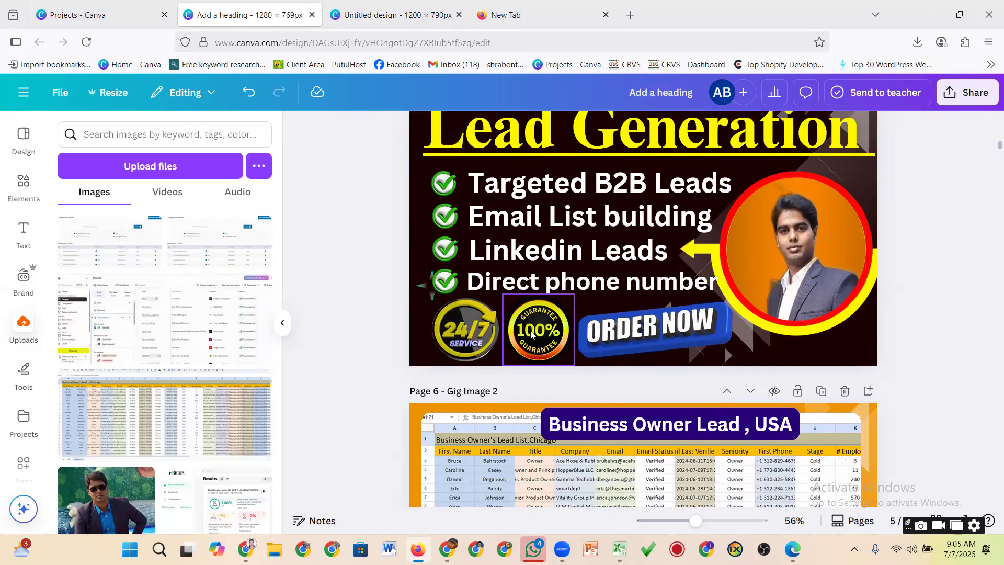
scroll(530, 333, "down", 5)
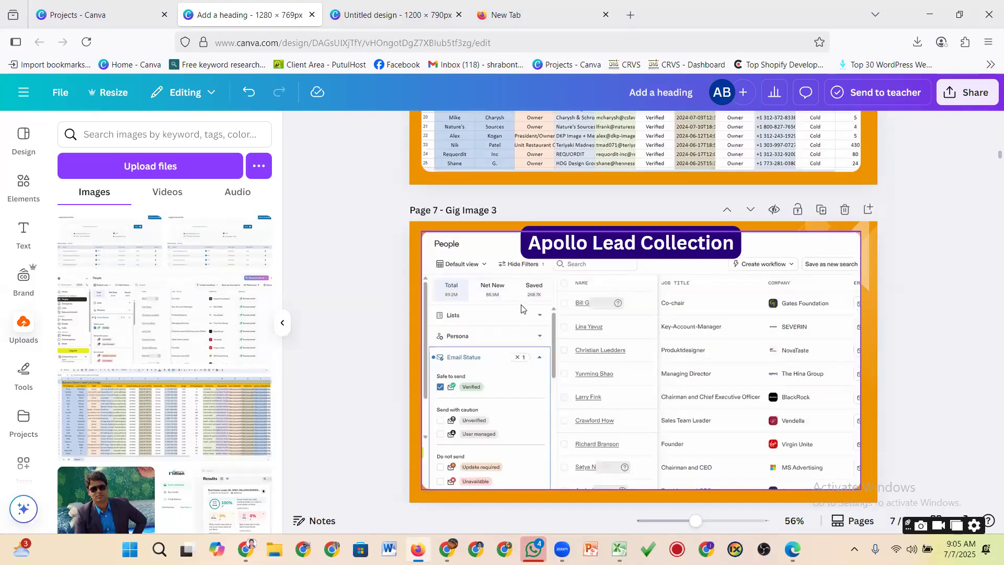
scroll(522, 312, "down", 5)
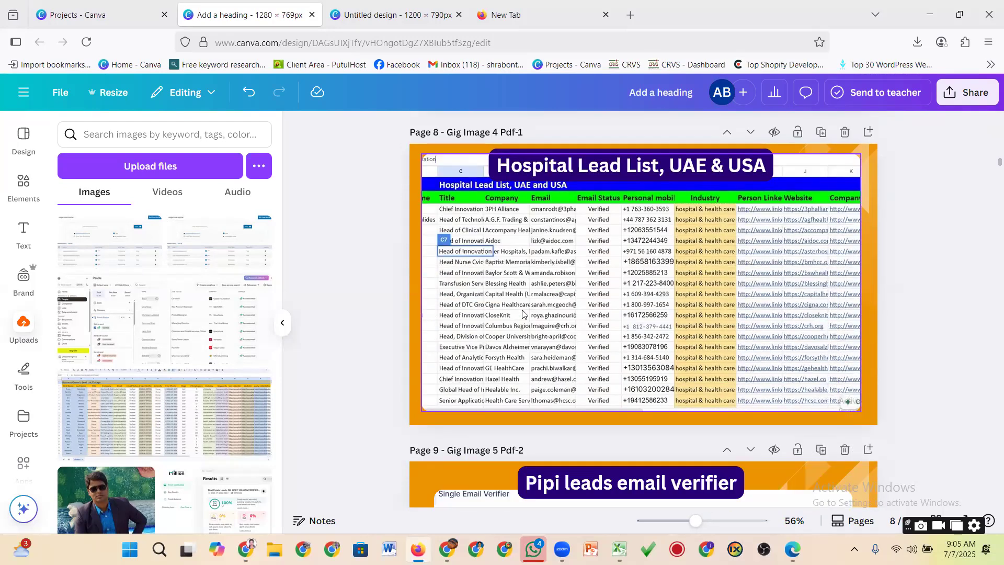
scroll(523, 314, "down", 8)
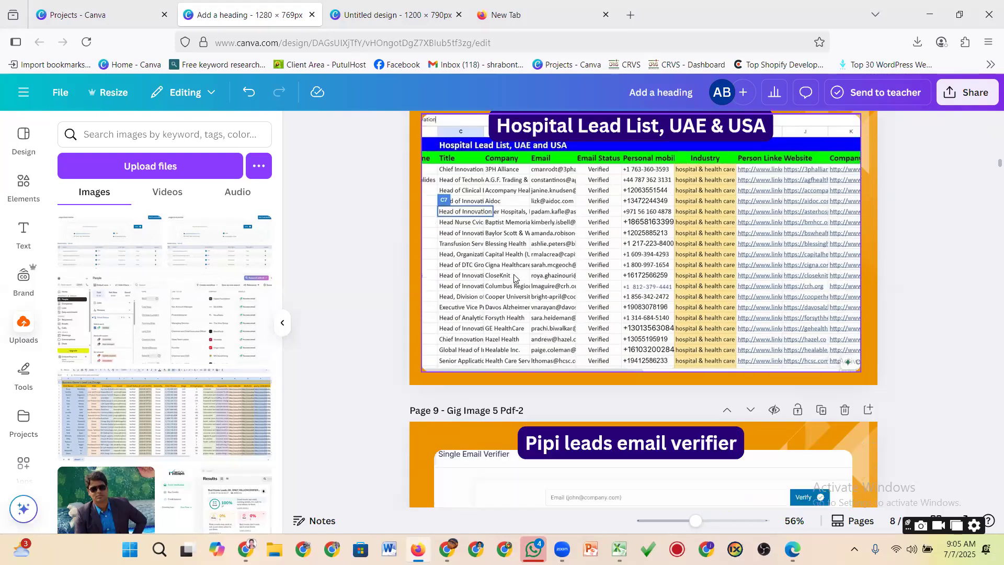
scroll(513, 274, "up", 15)
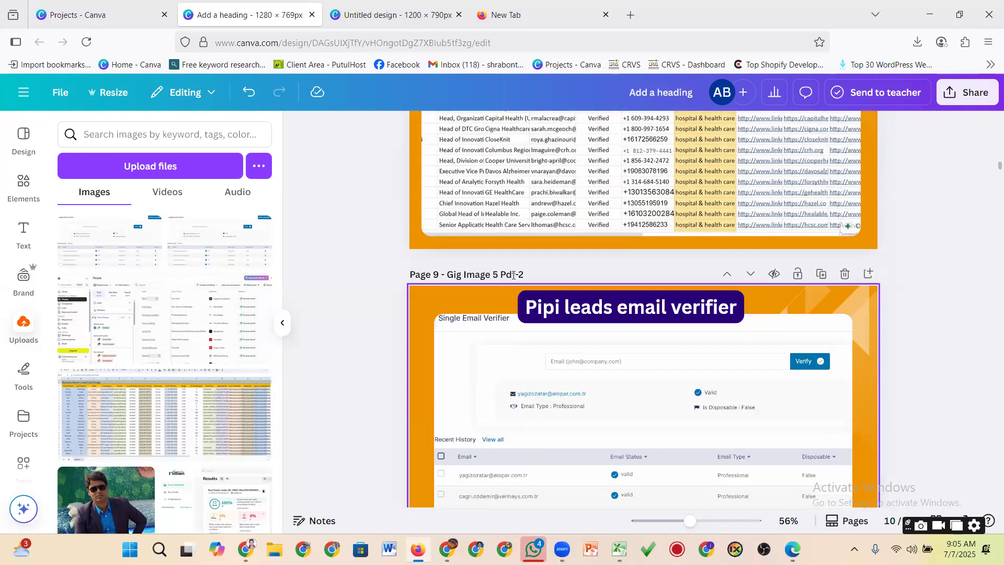
scroll(512, 274, "up", 4)
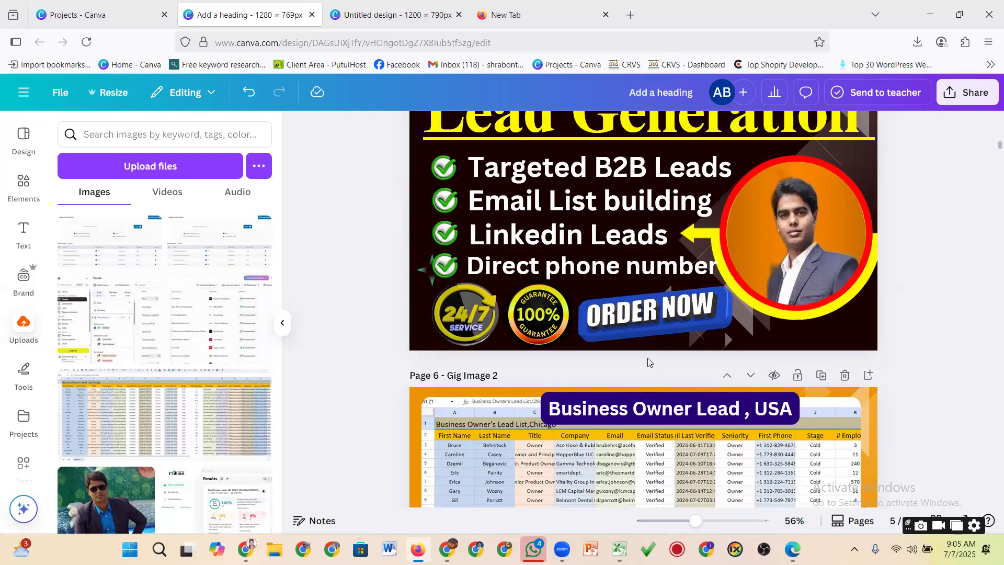
Step: Duplicate the Lead Generation cover page and replace the title on the copy, page 6, with "YouTube"
scroll(647, 357, "up", 2)
left_click(819, 147)
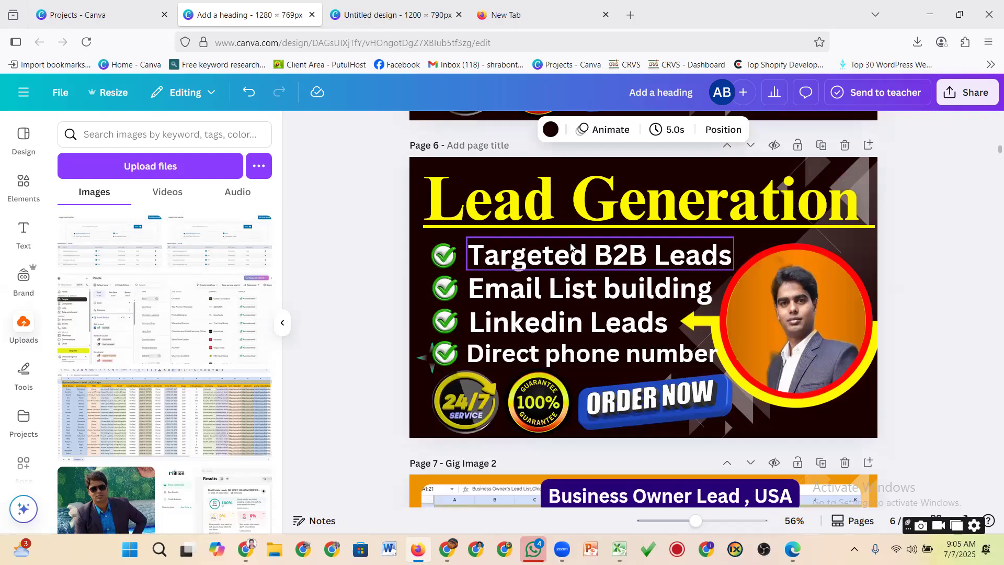
left_click(554, 223)
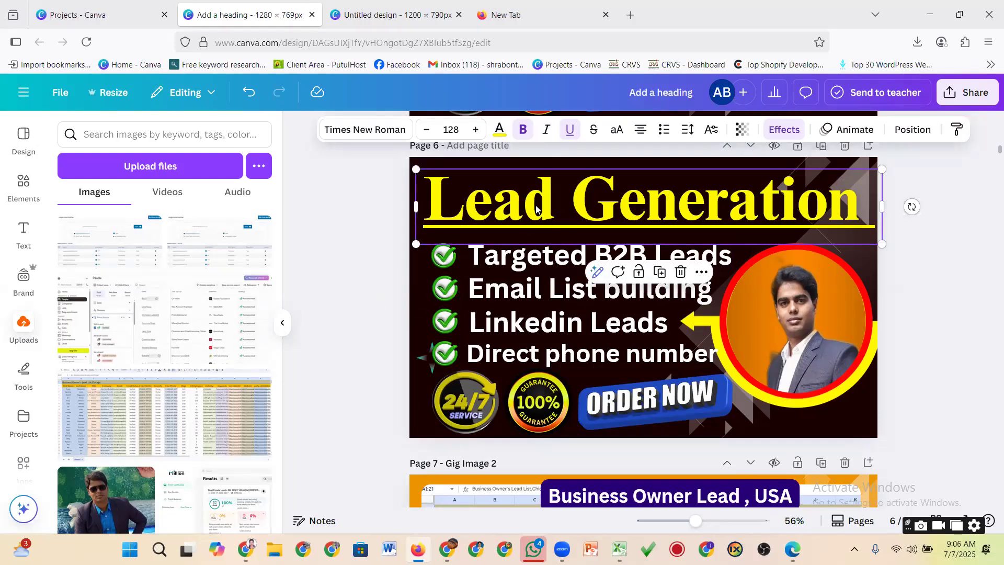
double_click(536, 207)
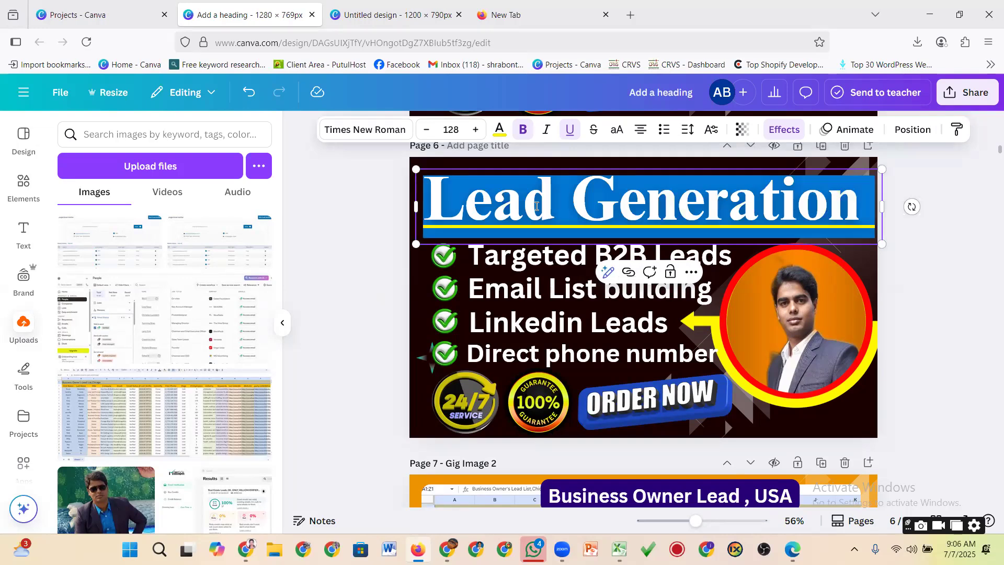
type("Yo")
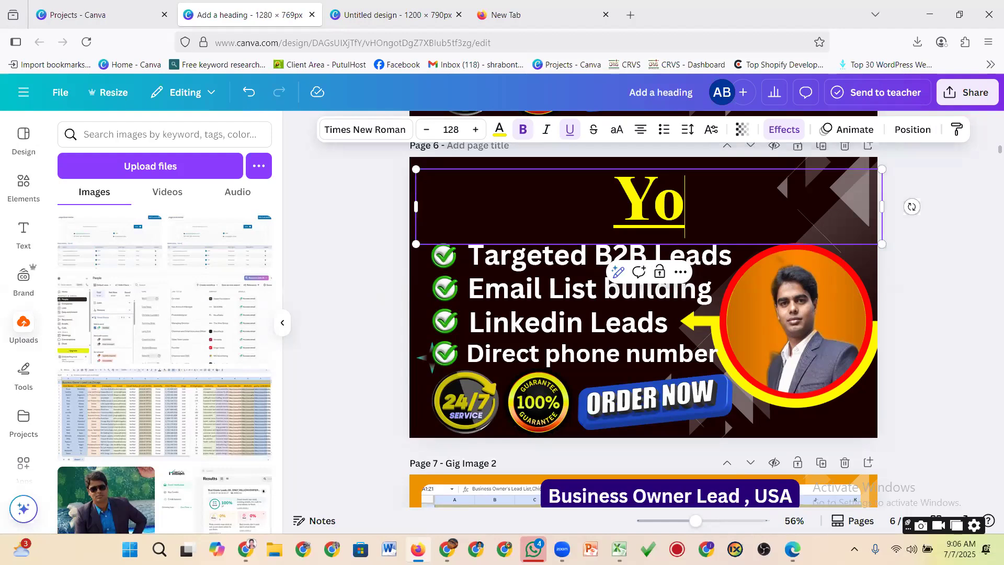
type("uTo")
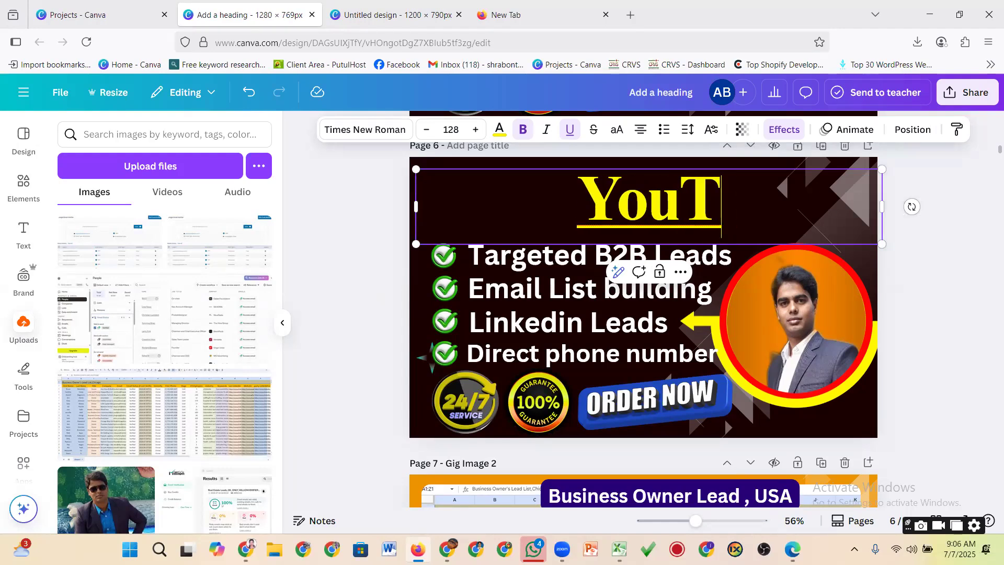
type("u")
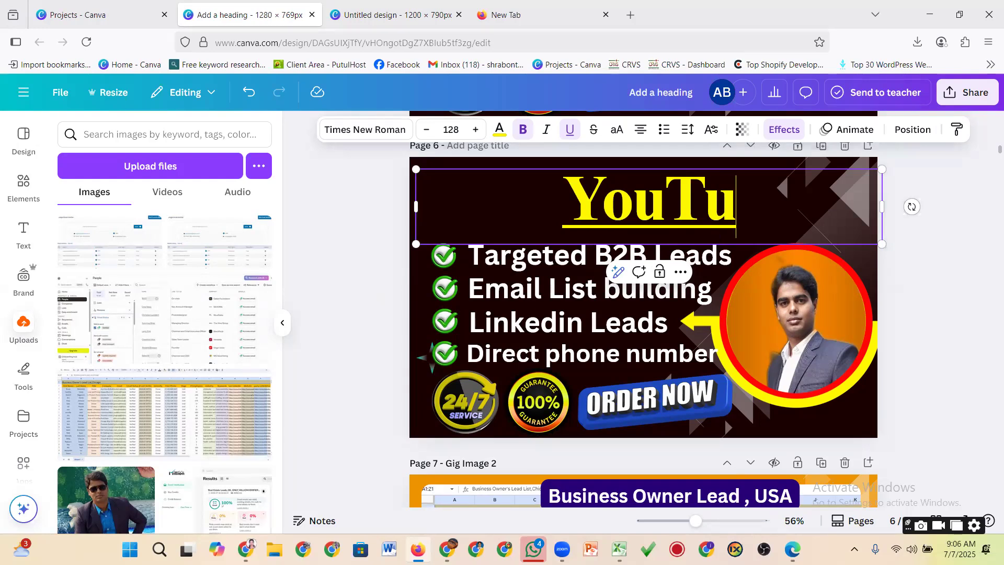
type("be")
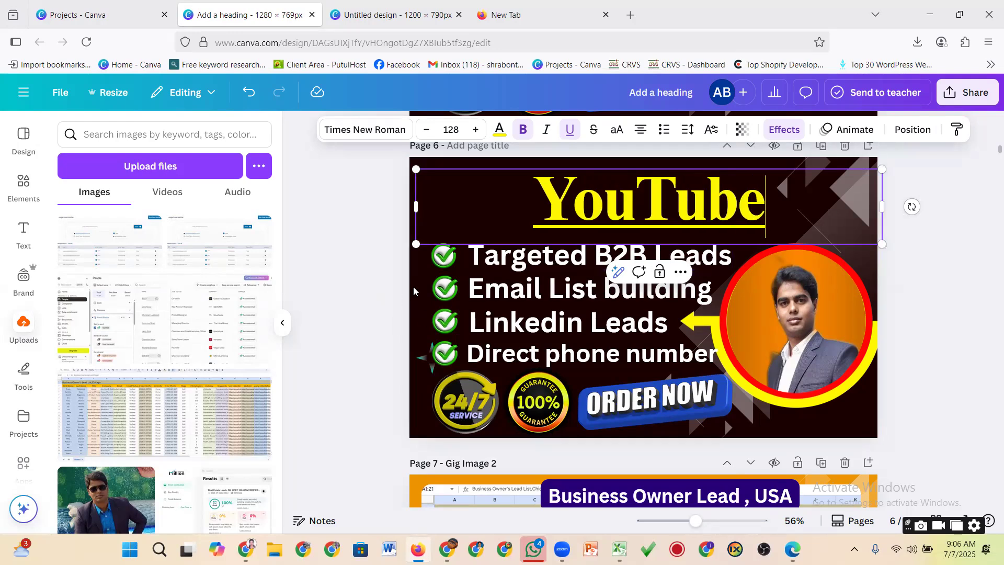
Step: Delete the four service lines and their check marks from page 6
left_click(572, 353)
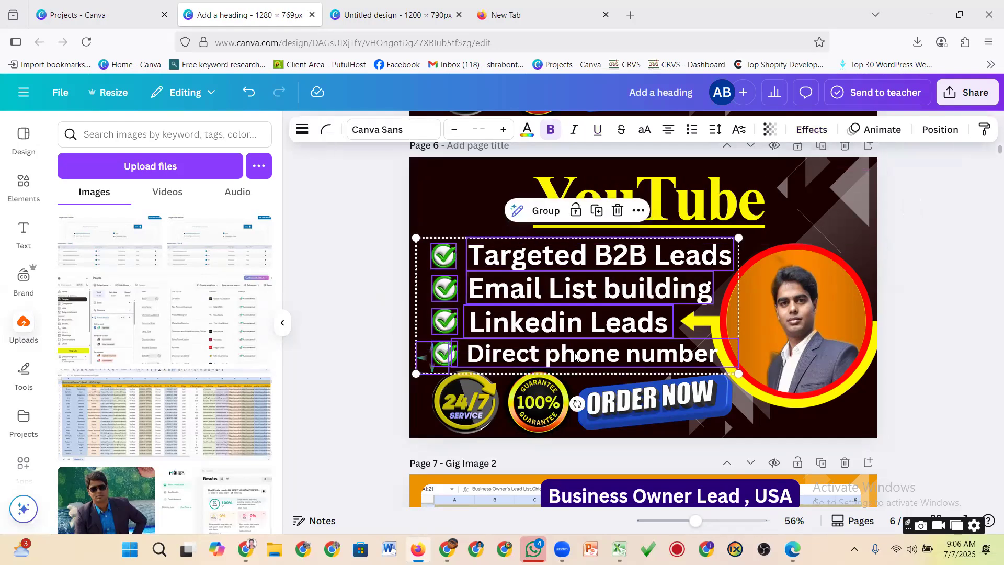
key("Delete")
Step: Narrow the YouTube title's text box, enlarge the text to size 182, and position it across the top of page 6
left_click_drag(623, 208, 591, 214)
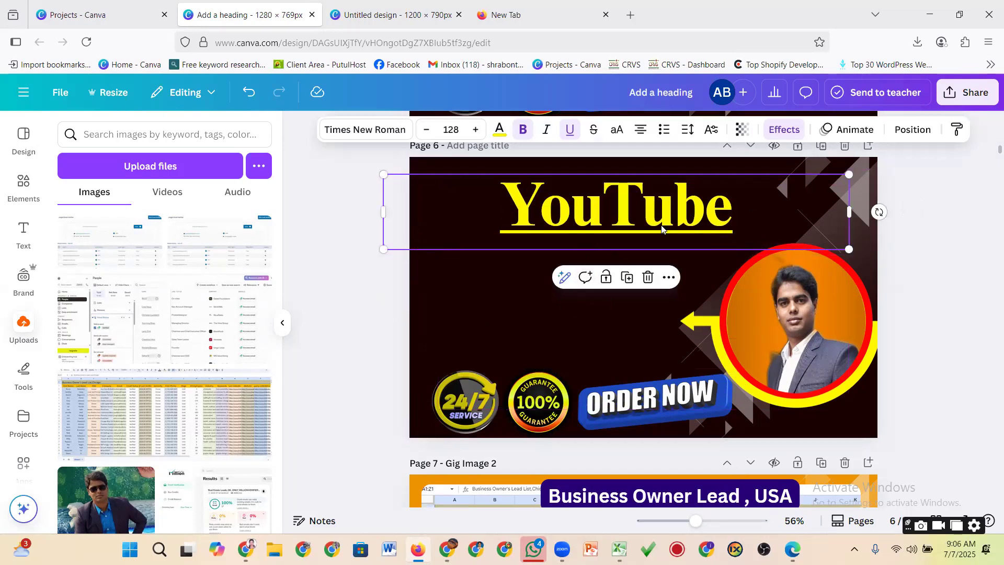
left_click(501, 335)
left_click(629, 234)
left_click_drag(849, 249, 907, 270)
left_click_drag(701, 246, 650, 226)
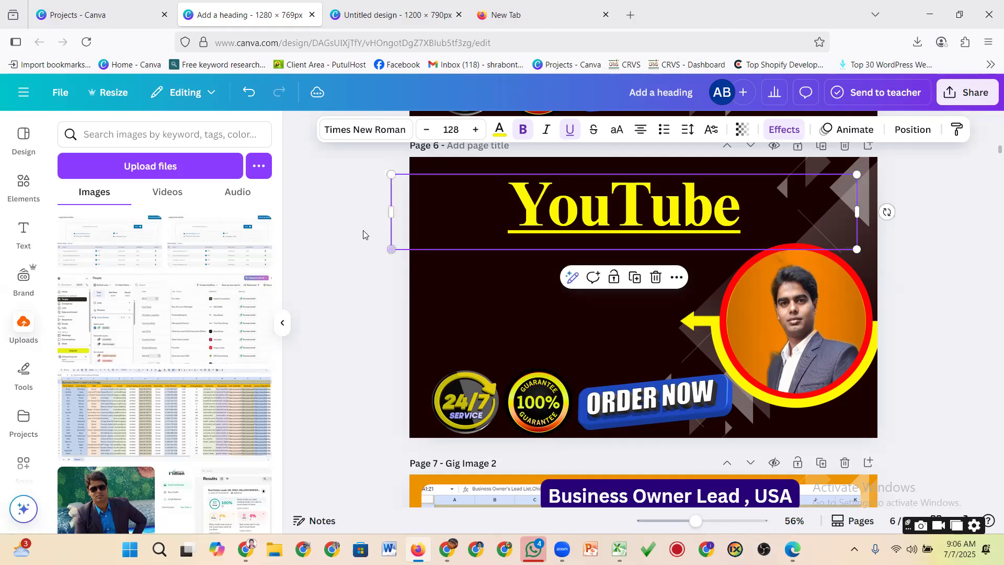
left_click_drag(391, 212, 567, 215)
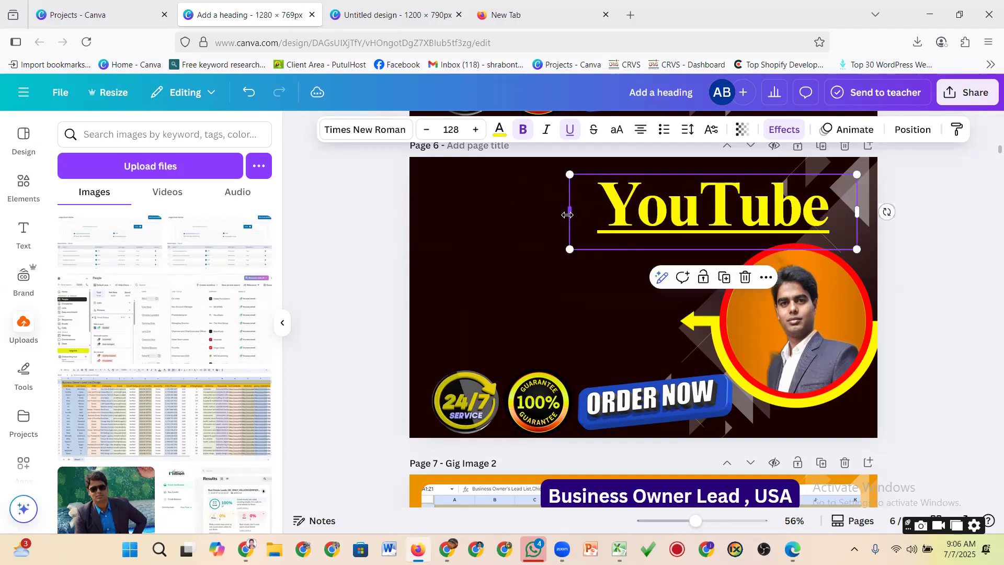
left_click_drag(708, 224, 610, 224)
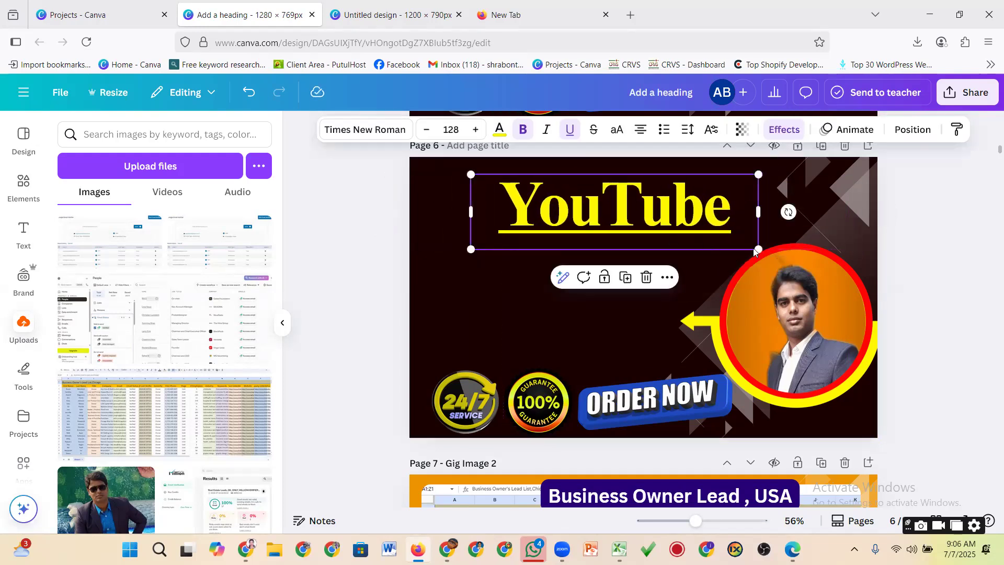
left_click_drag(758, 249, 852, 281)
left_click_drag(658, 218, 607, 207)
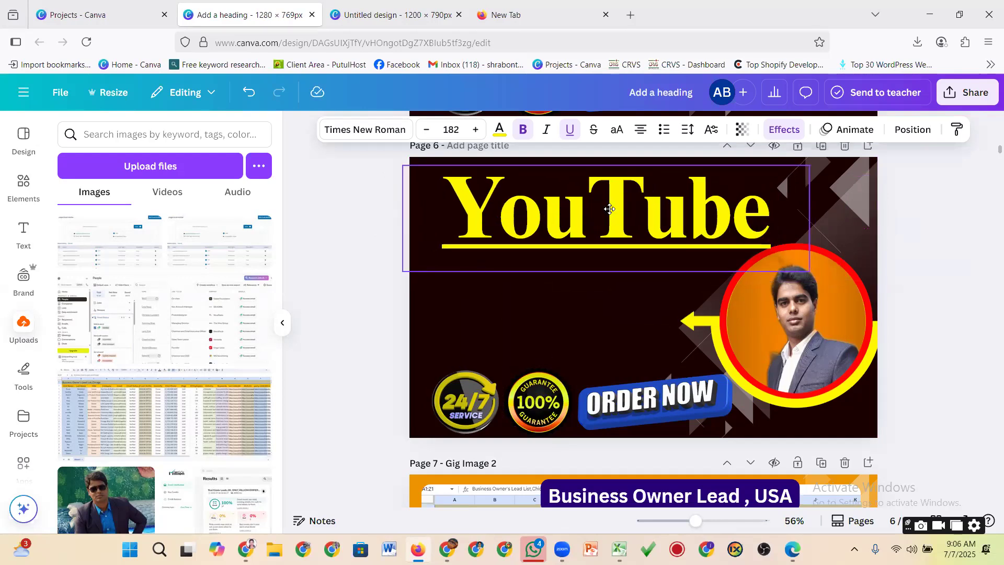
Step: Delete the portrait photo with its frame and the yellow circle arrow shape behind it from page 6
left_click(808, 272)
left_click(818, 224)
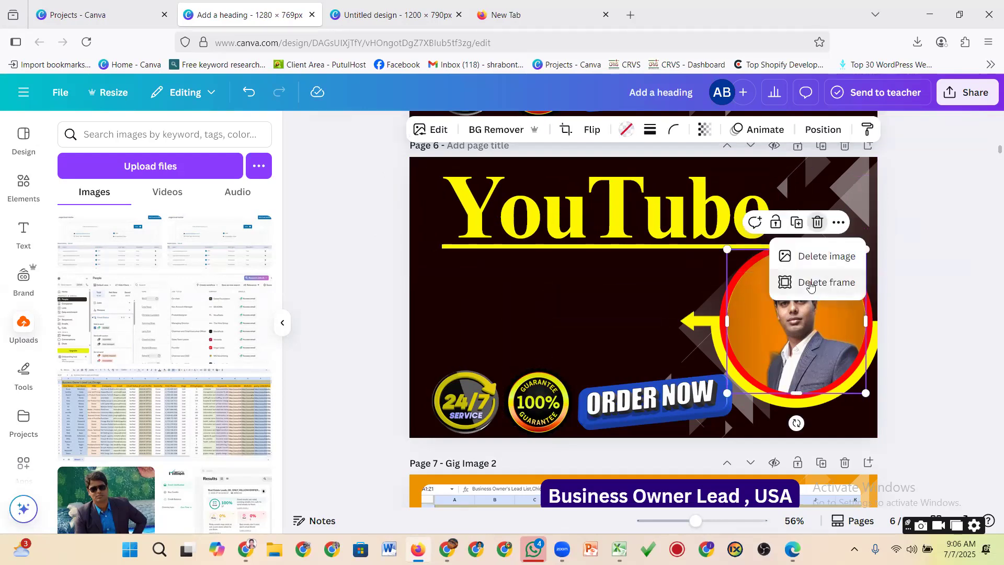
left_click(826, 256)
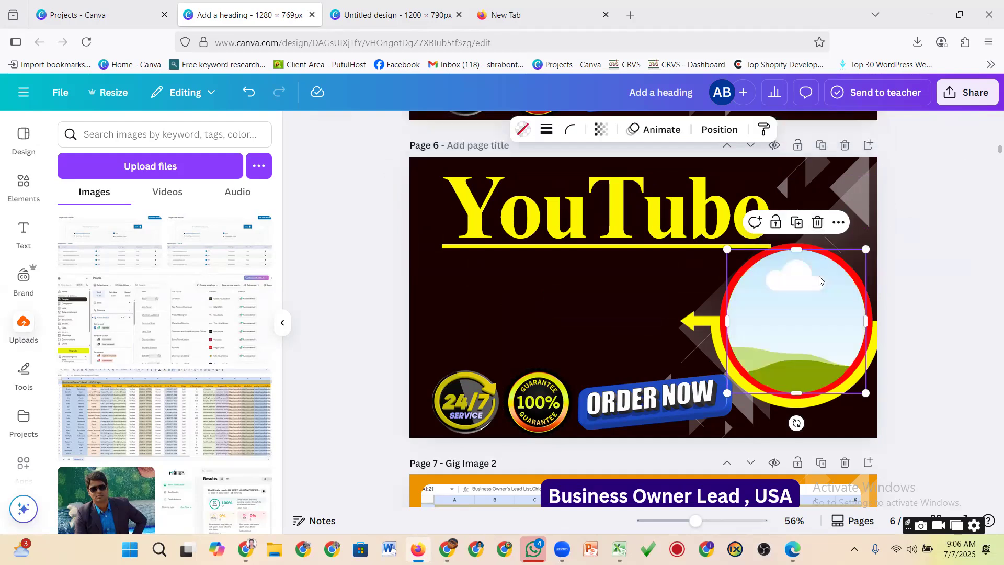
left_click(819, 222)
left_click(801, 321)
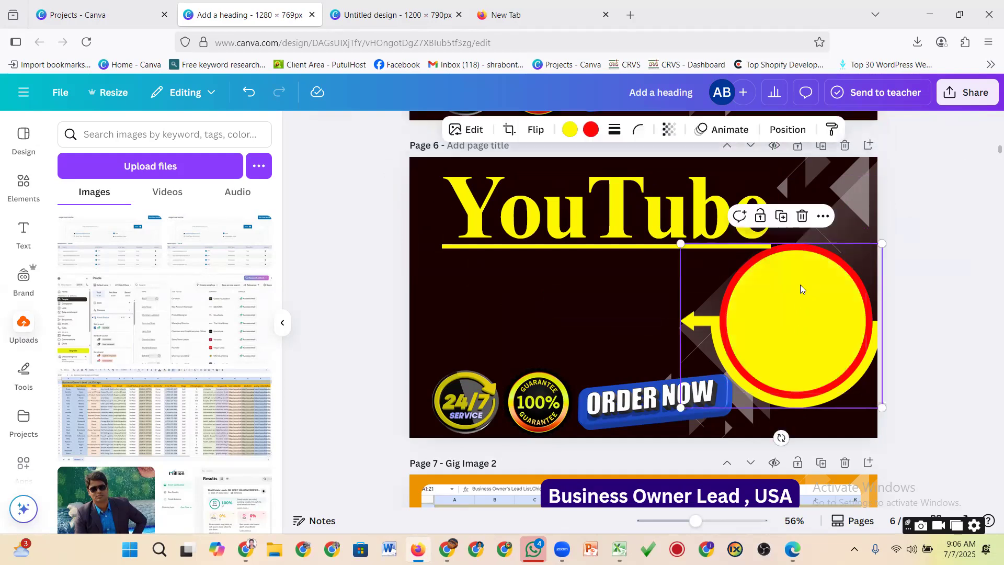
left_click(800, 215)
left_click(582, 314)
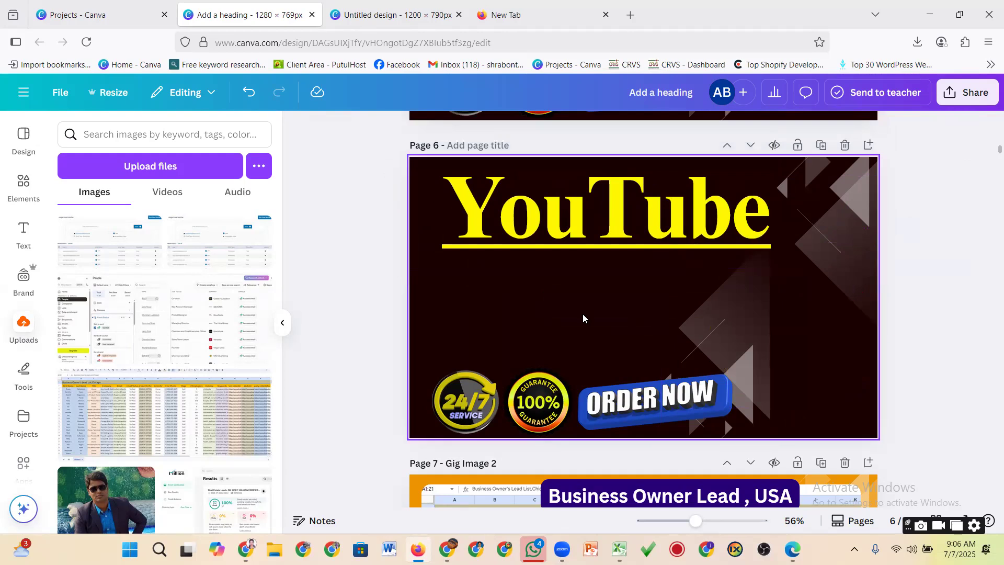
Step: Copy the YouTube title on page 6 and paste a second one onto the same page
left_click(546, 392)
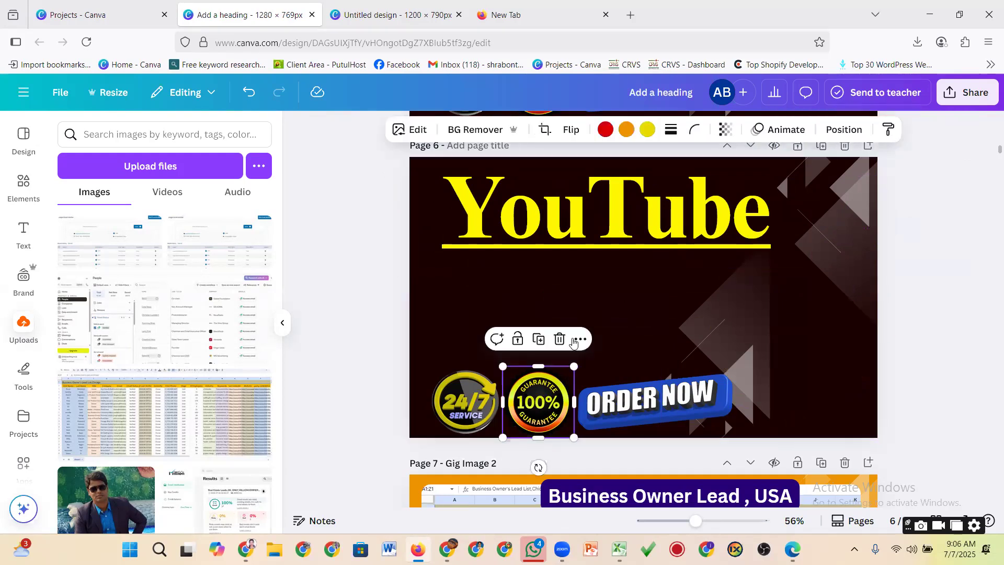
left_click(611, 292)
left_click(599, 237)
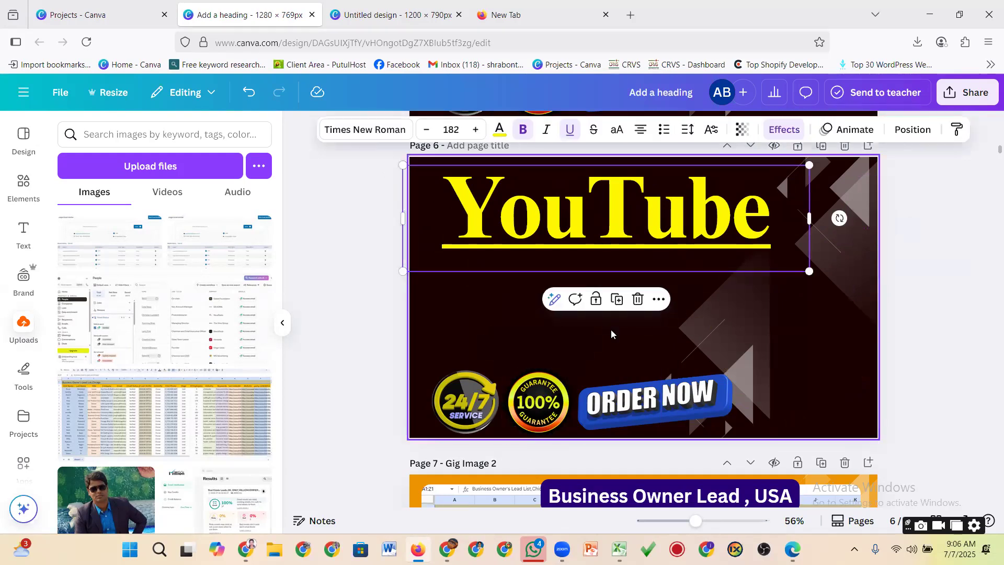
left_click(684, 265)
key("ctrl+c")
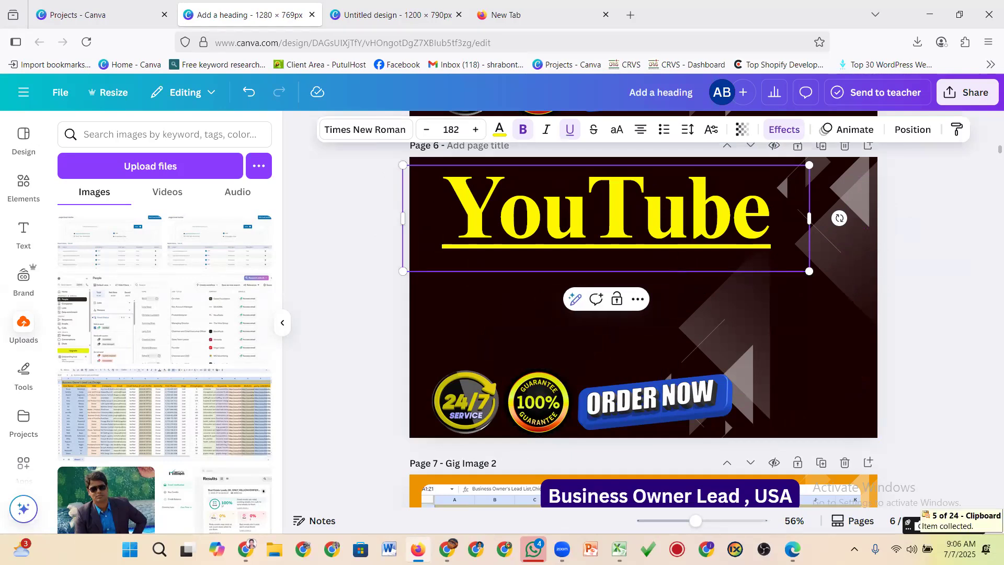
left_click(808, 324)
left_click(690, 270)
key("ctrl+c")
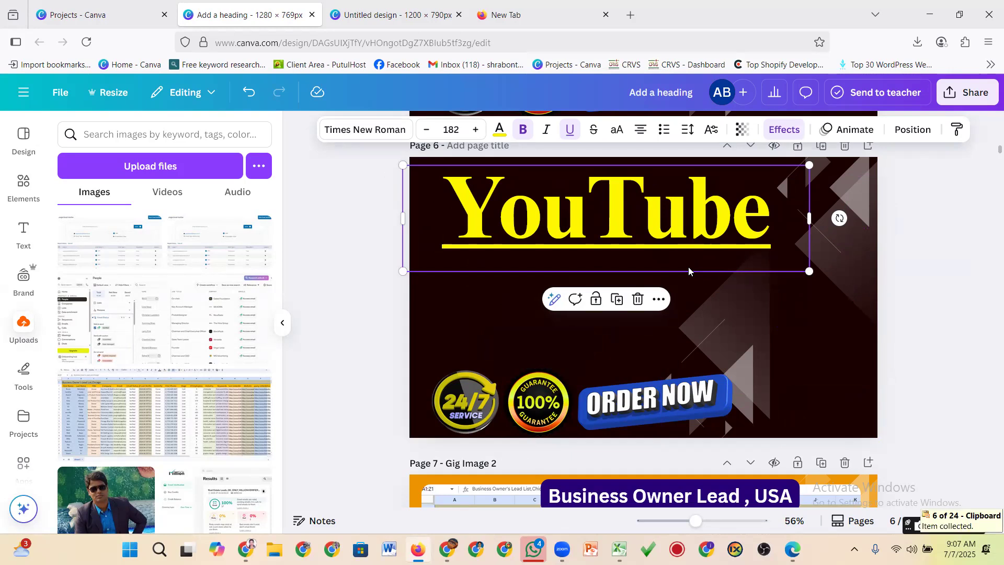
left_click(720, 293)
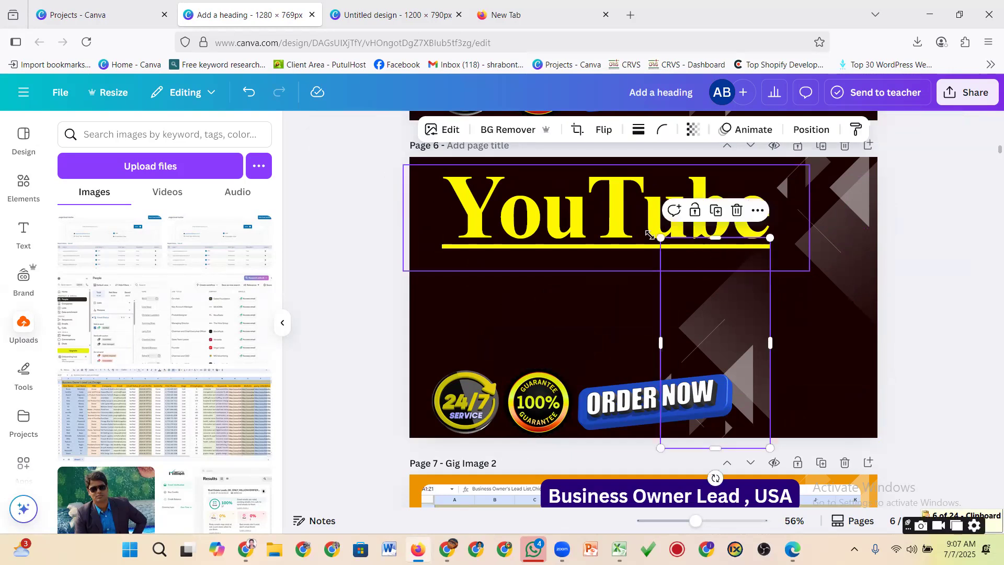
left_click(612, 233)
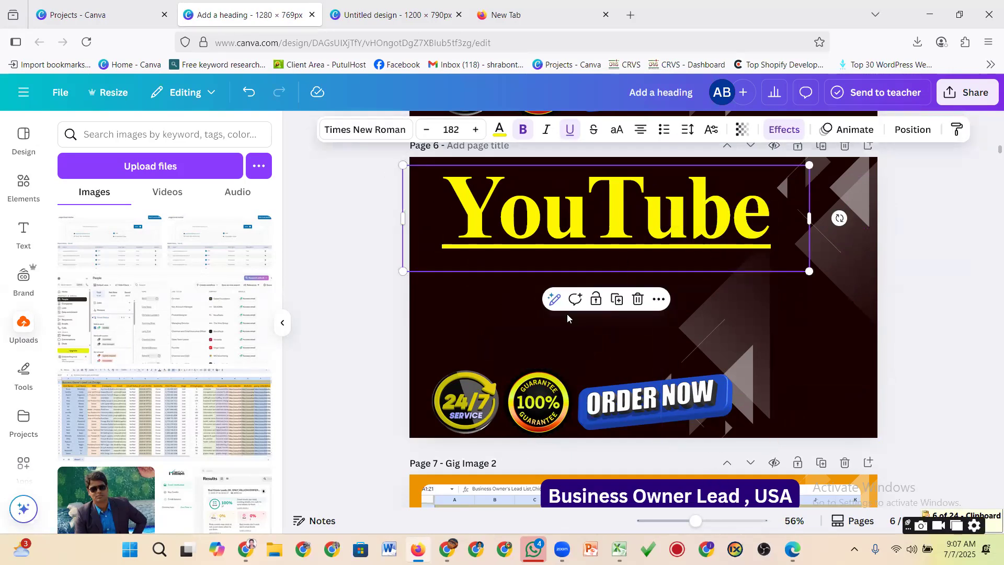
key("ctrl+v")
Step: Shrink the pasted YouTube text to size 127 and place it directly below the large title
left_click_drag(549, 267, 574, 320)
left_click_drag(838, 243, 716, 277)
left_click_drag(634, 308, 637, 293)
Step: Replace the text of the smaller YouTube line with "video"
double_click(596, 296)
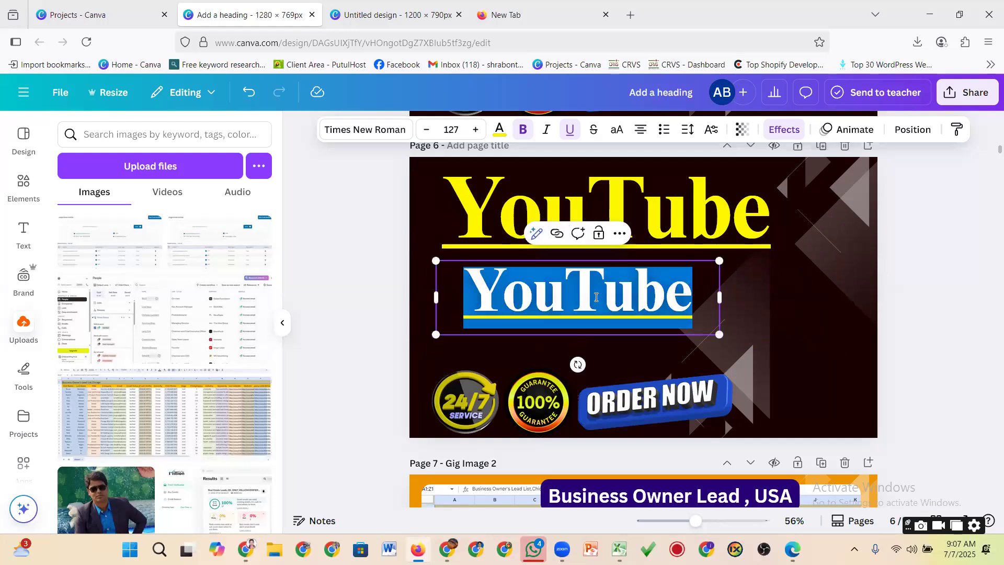
type("ve")
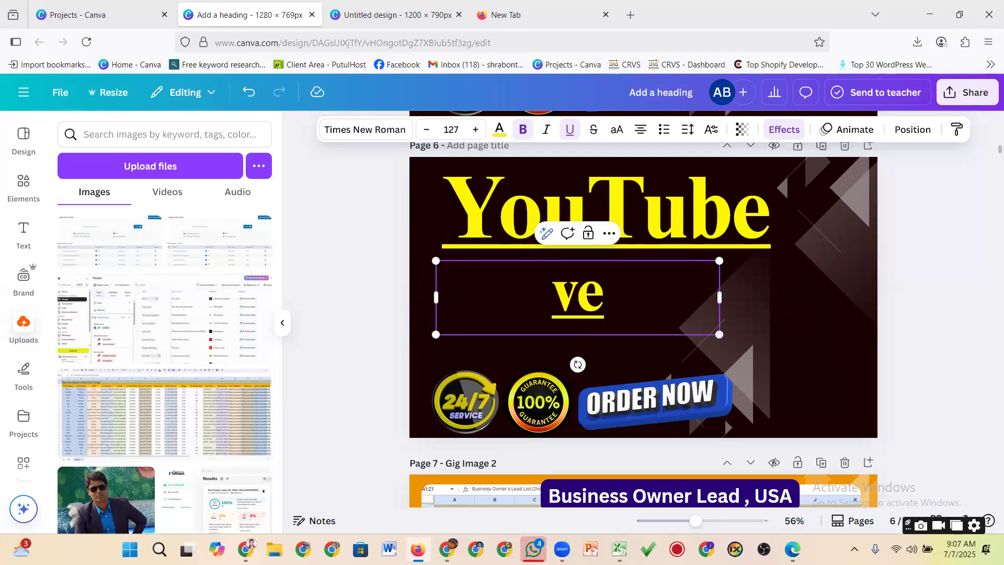
type("dio")
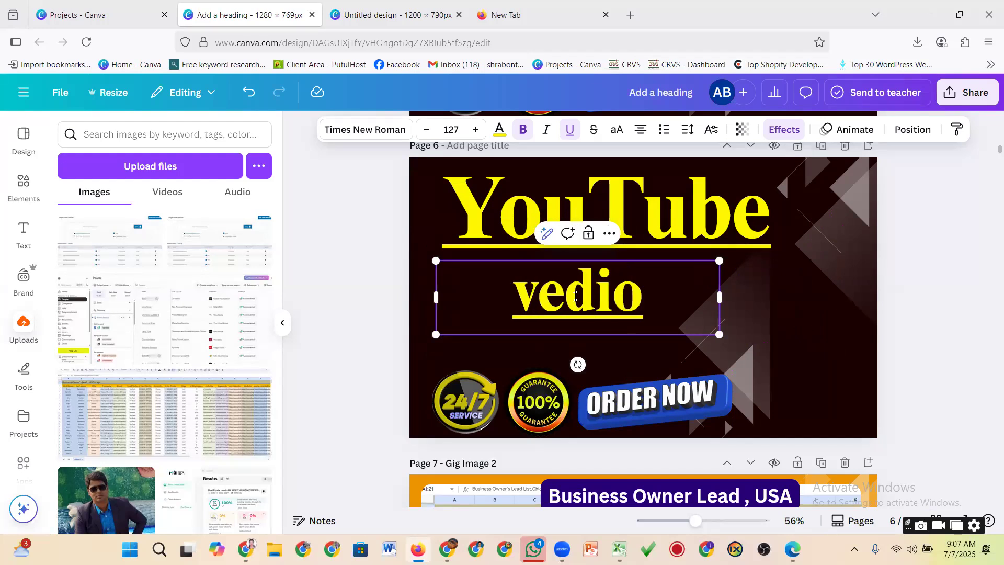
key("BackSpace")
key("BackSpace")
key("BackSpace")
key("BackSpace")
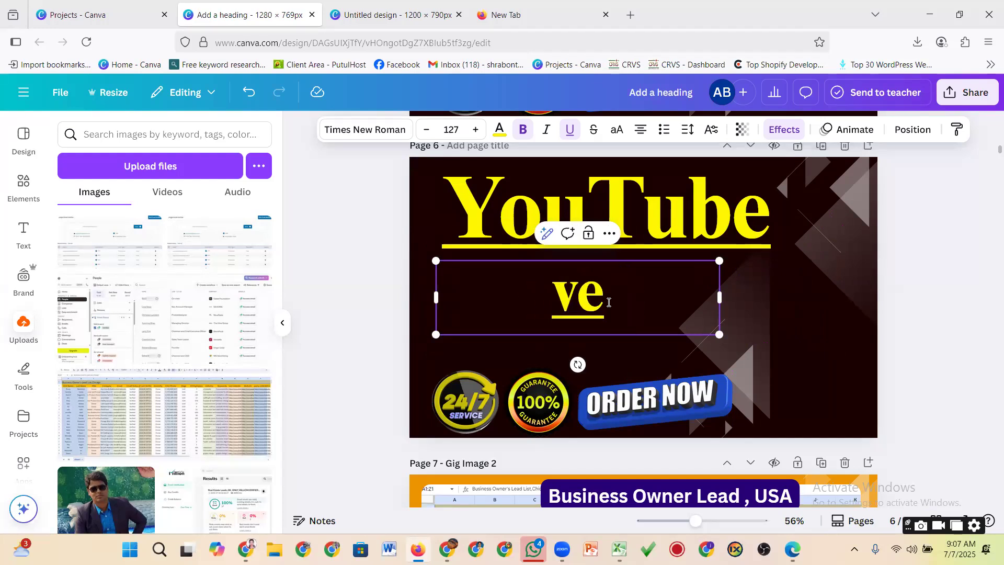
type("ideo")
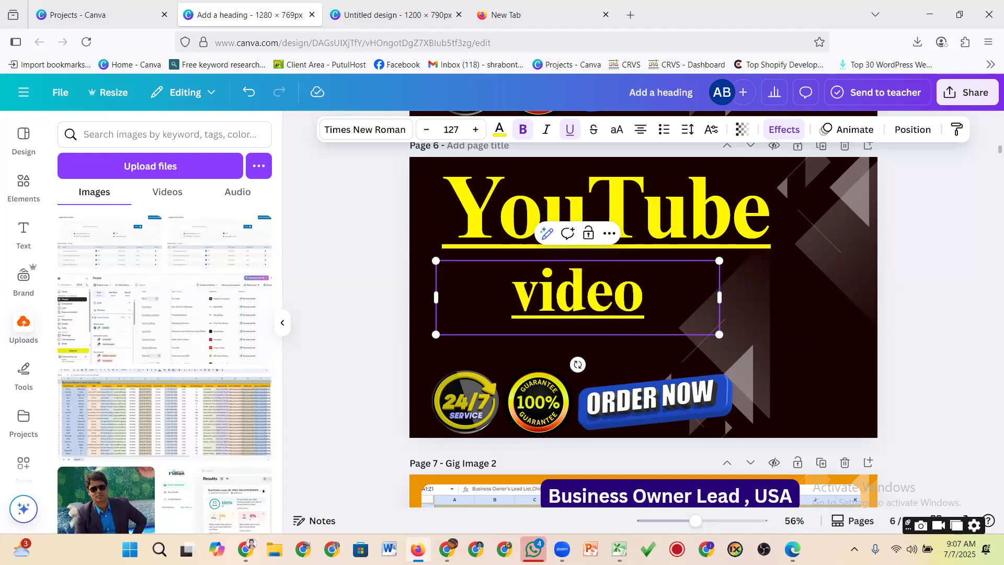
left_click(781, 309)
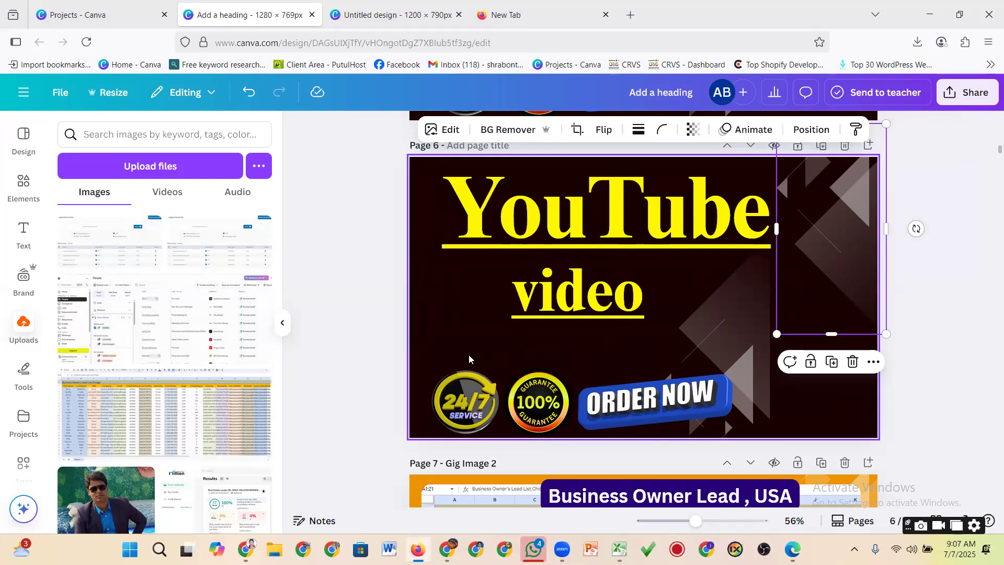
Step: Search Google in the empty browser tab for "youtube video seo image" and show only the image results
left_click(537, 17)
left_click(312, 45)
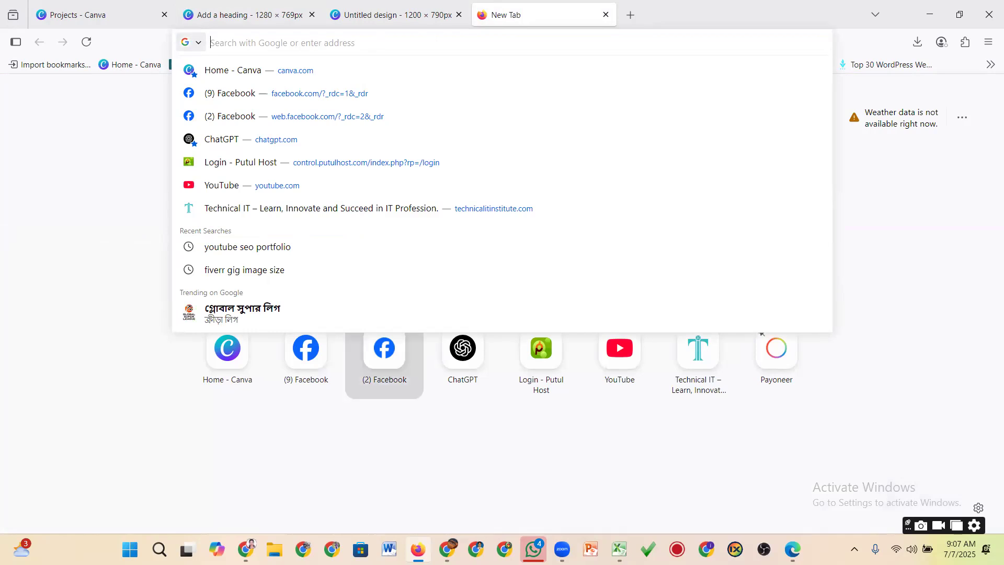
left_click(447, 549)
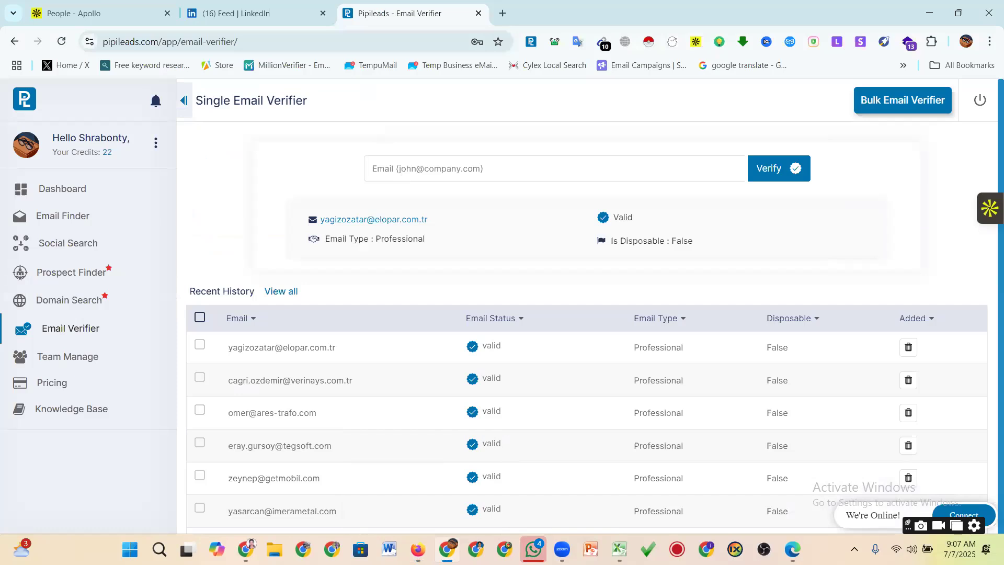
key("alt+Tab")
left_click(434, 44)
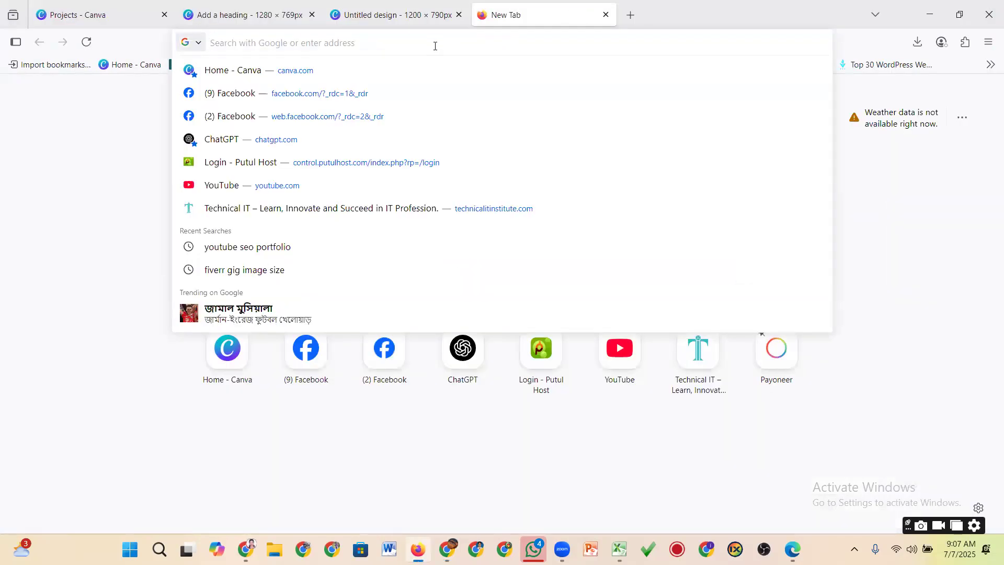
type("You")
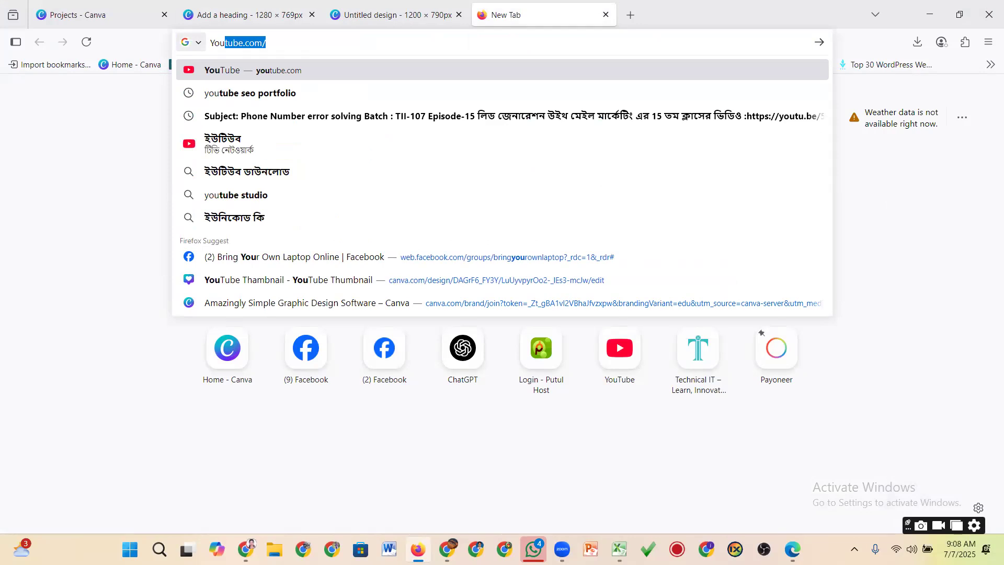
type("tube ")
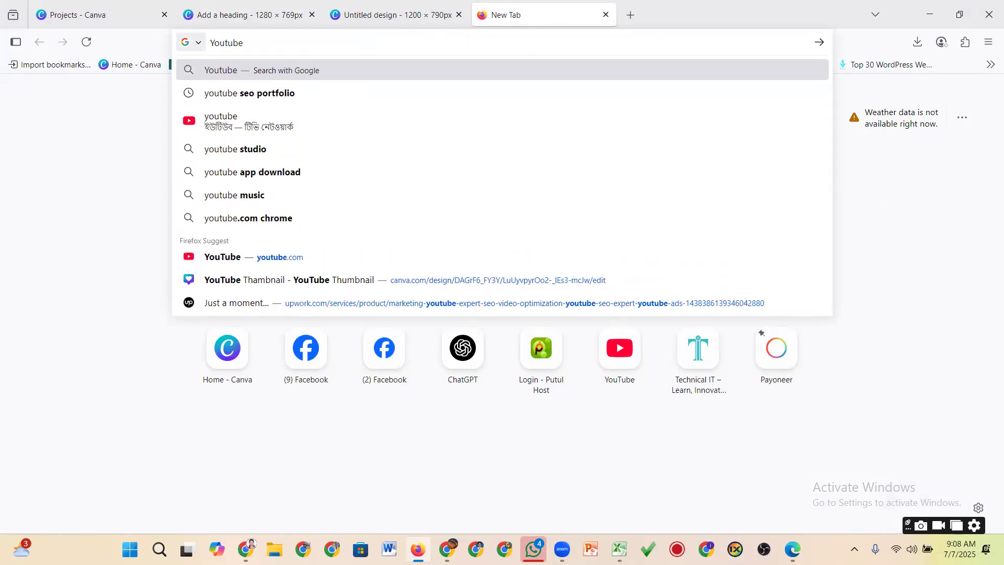
type("v")
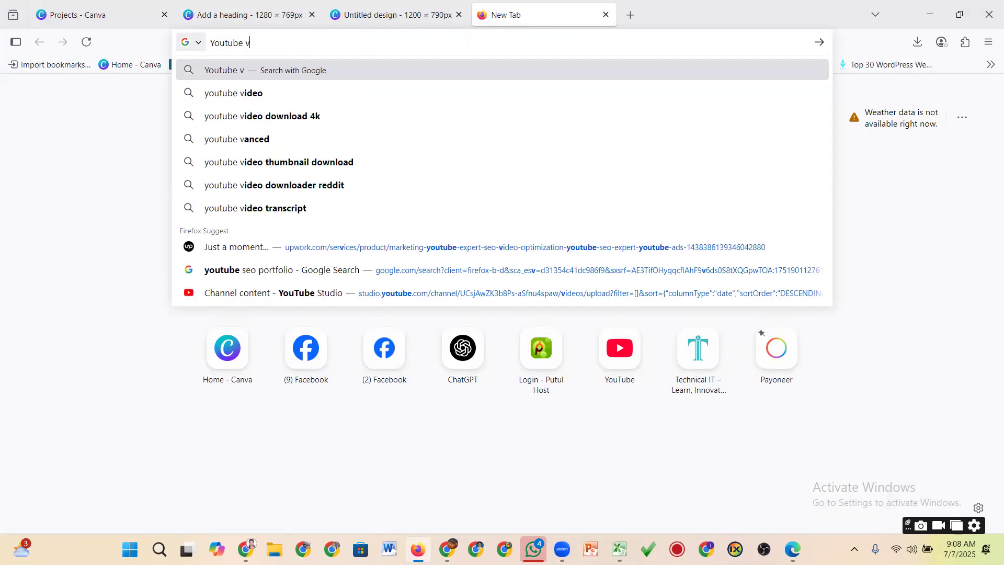
type("ido")
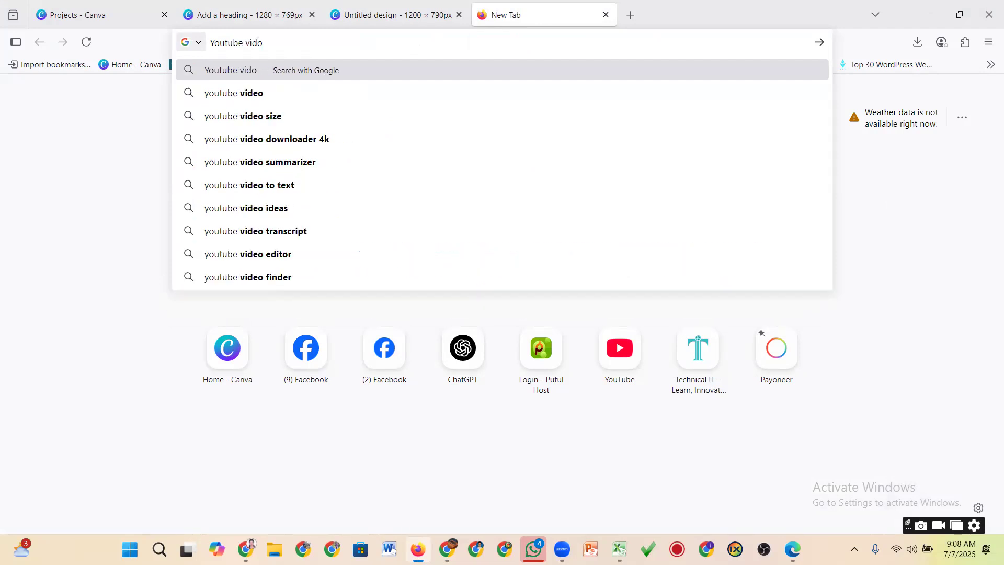
key("BackSpace")
type("eo ")
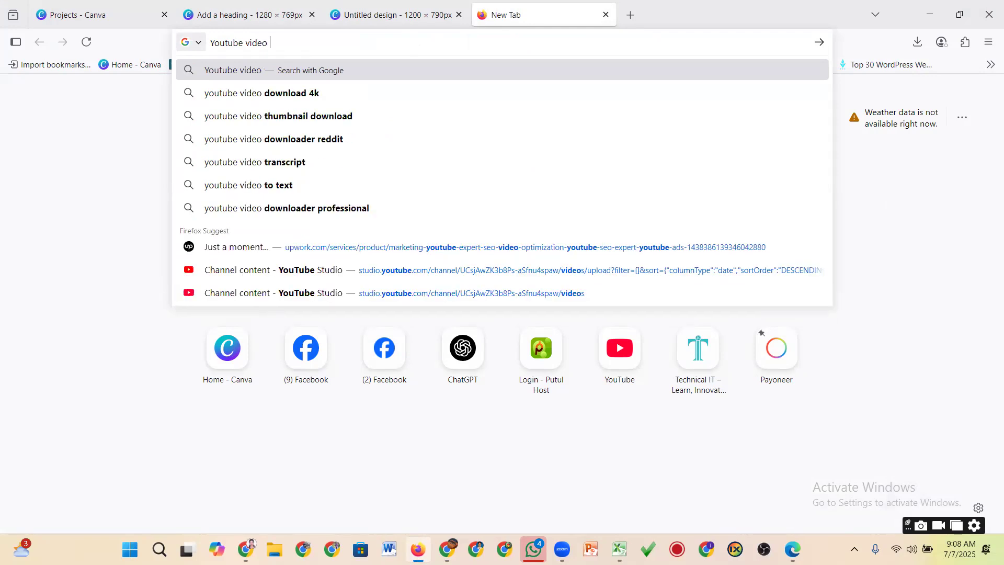
type("seo")
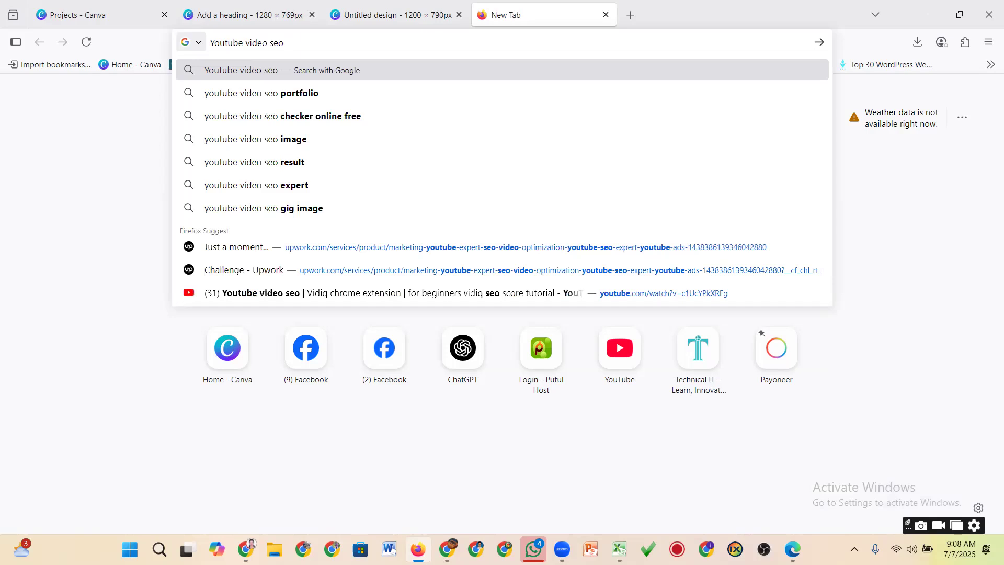
left_click(294, 139)
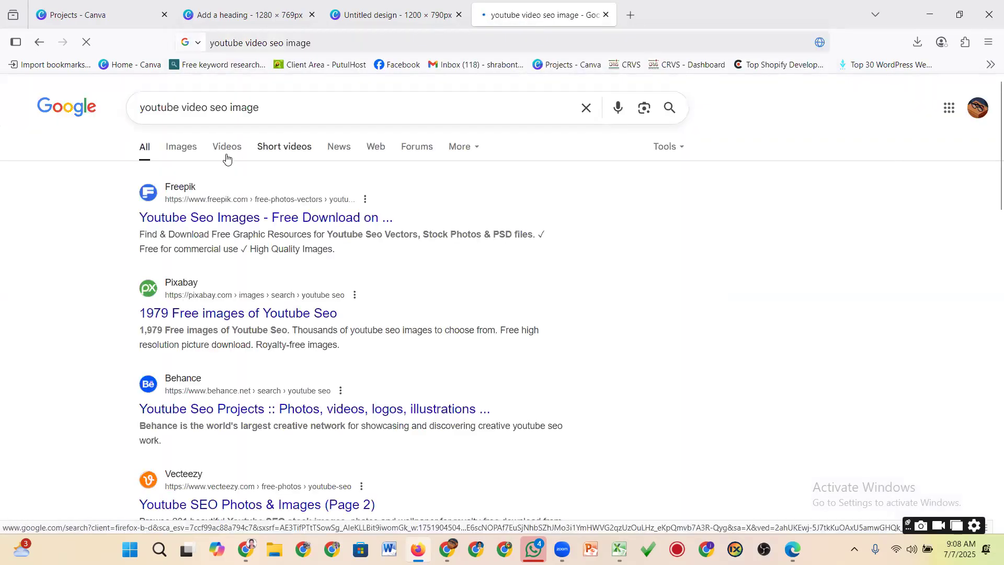
left_click(183, 150)
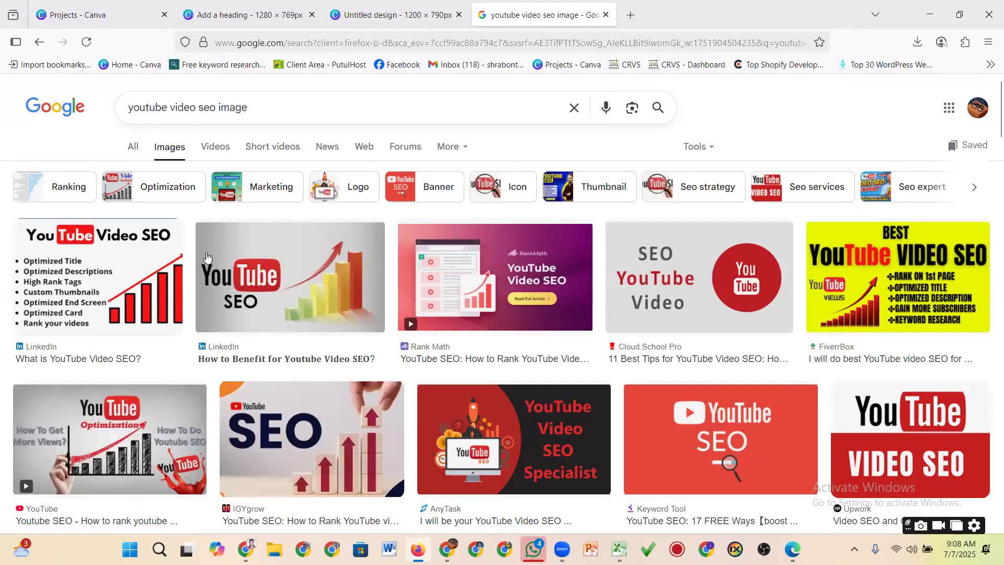
Step: Find the blue "YouTube Video SEO # Rank On Top" image from Legiit among the results and open its preview
scroll(277, 335, "down", 4)
scroll(269, 359, "down", 1)
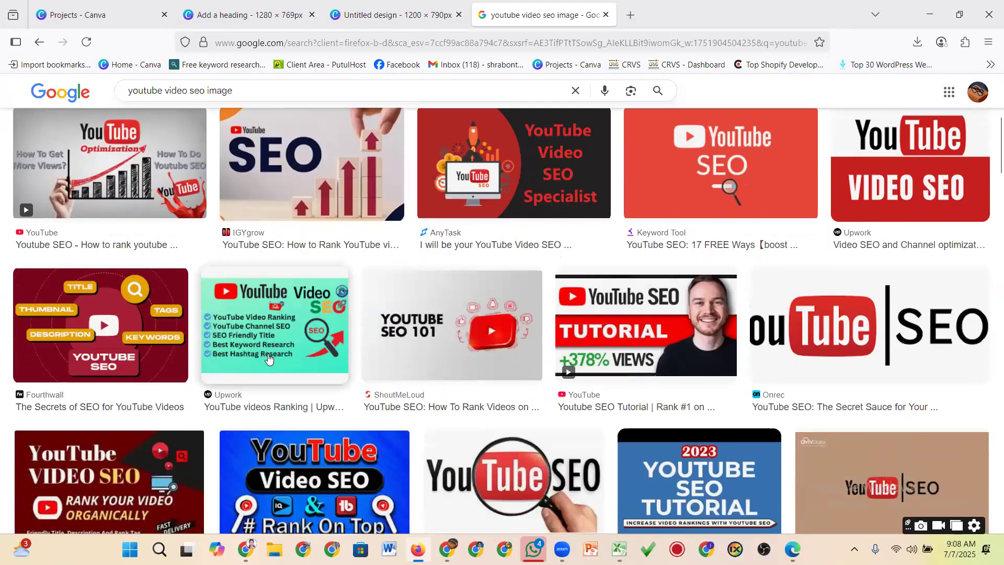
scroll(114, 362, "down", 3)
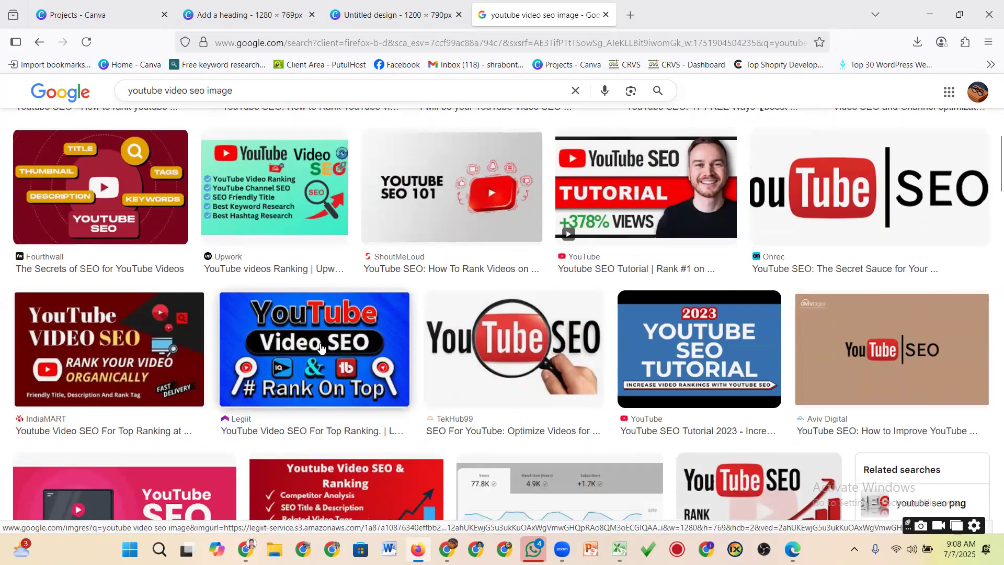
left_click(307, 376)
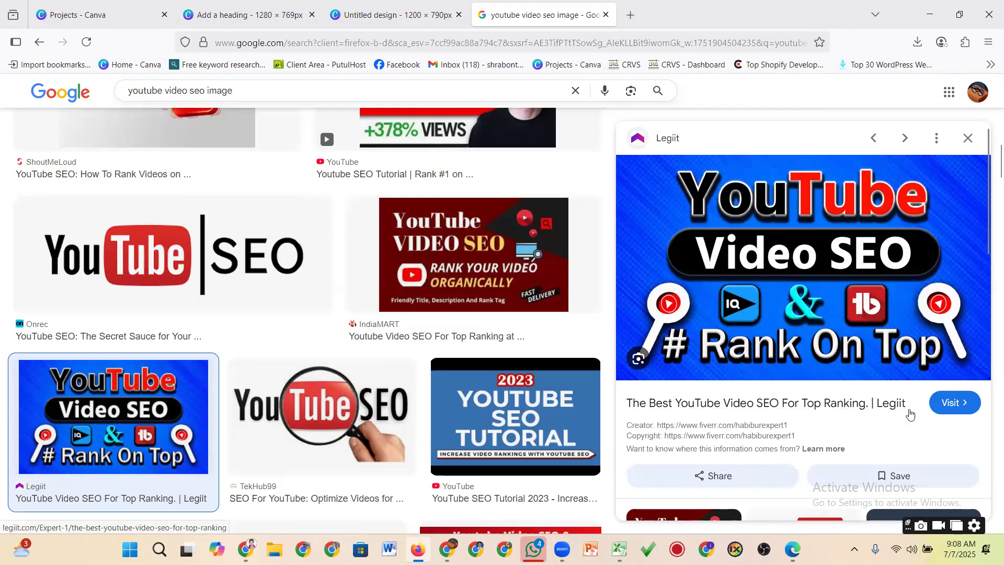
Step: Save the previewed blue YouTube Video SEO image as a JPEG in the Lead Generation Marketing Image folder
right_click(748, 276)
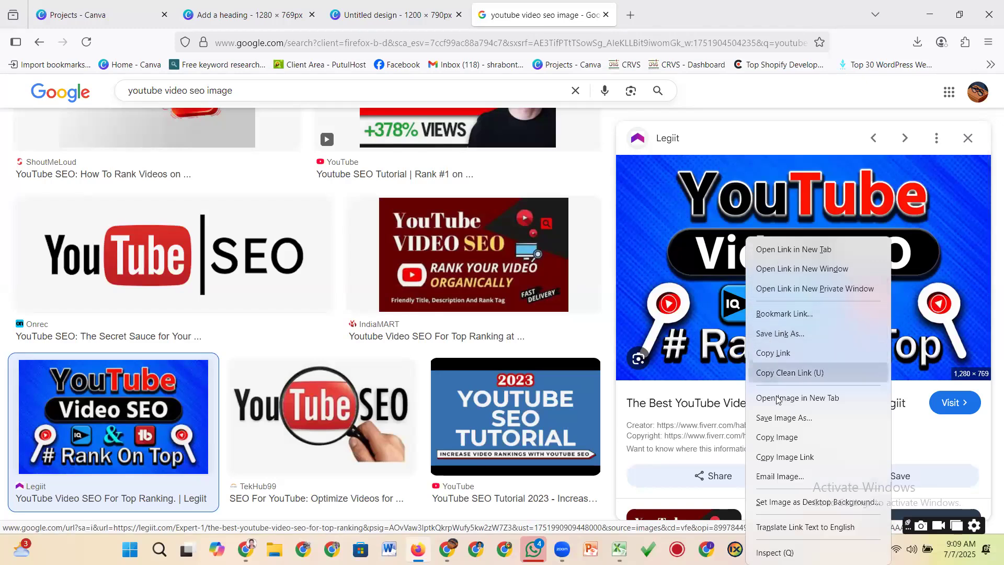
left_click(783, 417)
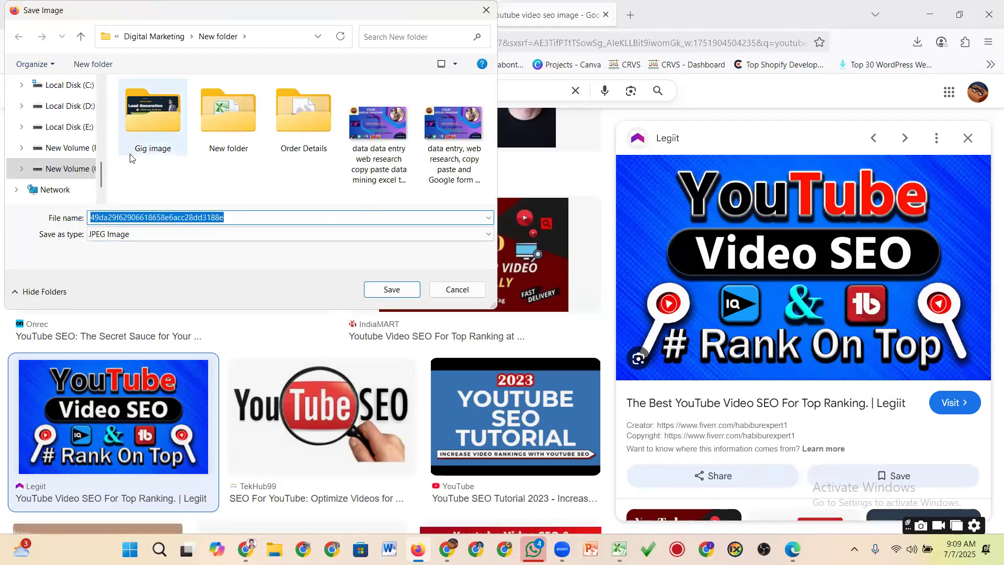
scroll(101, 157, "up", 2)
left_click_drag(101, 152, 98, 108)
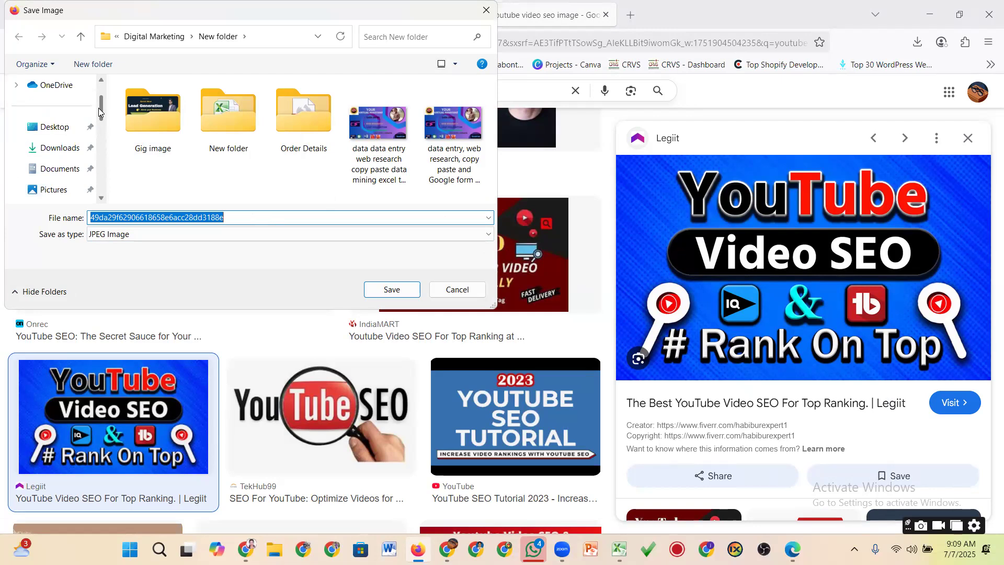
left_click(73, 168)
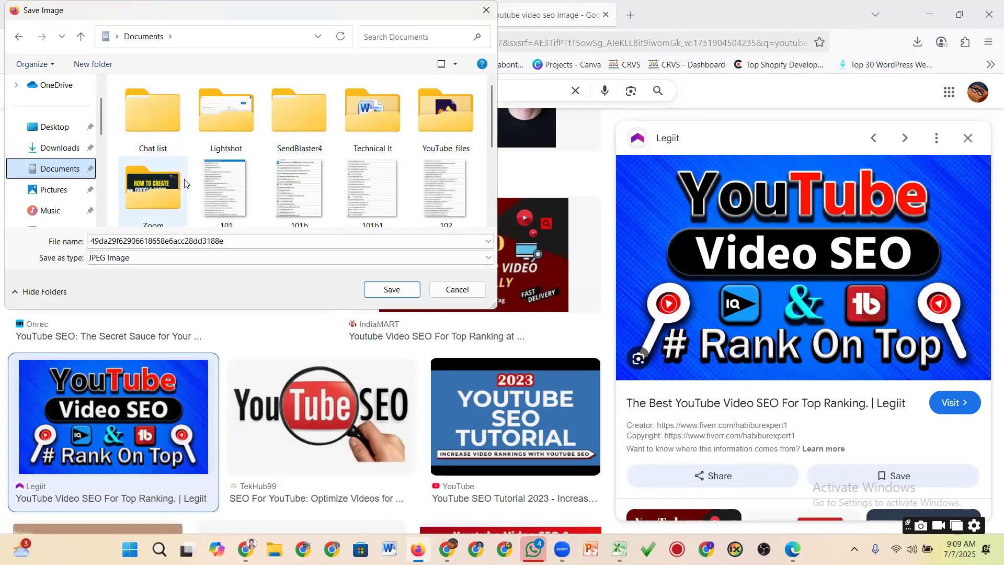
left_click_drag(101, 129, 100, 152)
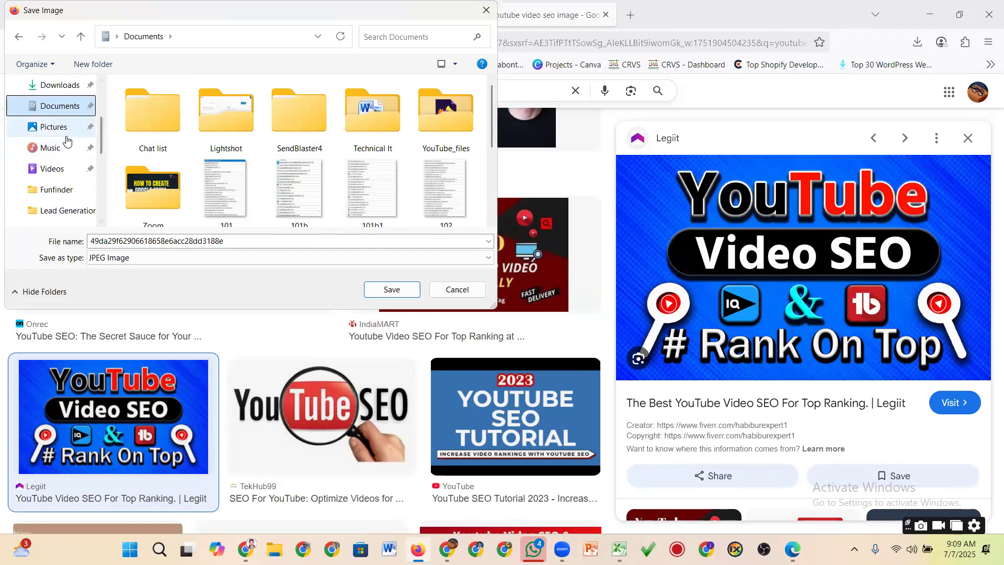
scroll(97, 142, "down", 1)
left_click(90, 170)
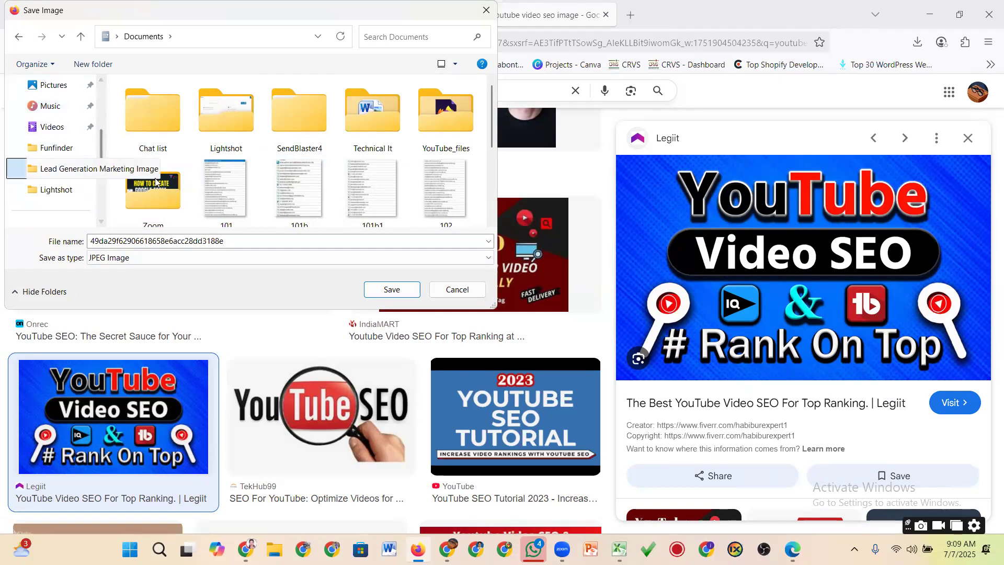
left_click(393, 289)
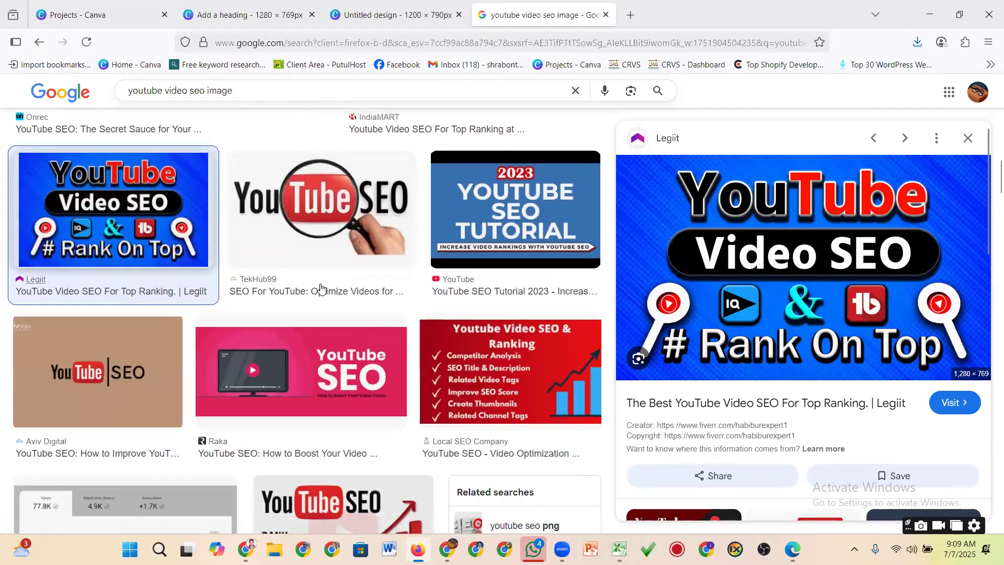
Step: Save LinkedIn's "YouTube VIDEO SEO" before-and-after image from the results as a JPEG in the Lead Generation Marketing Image folder
scroll(471, 293, "down", 5)
scroll(511, 277, "down", 2)
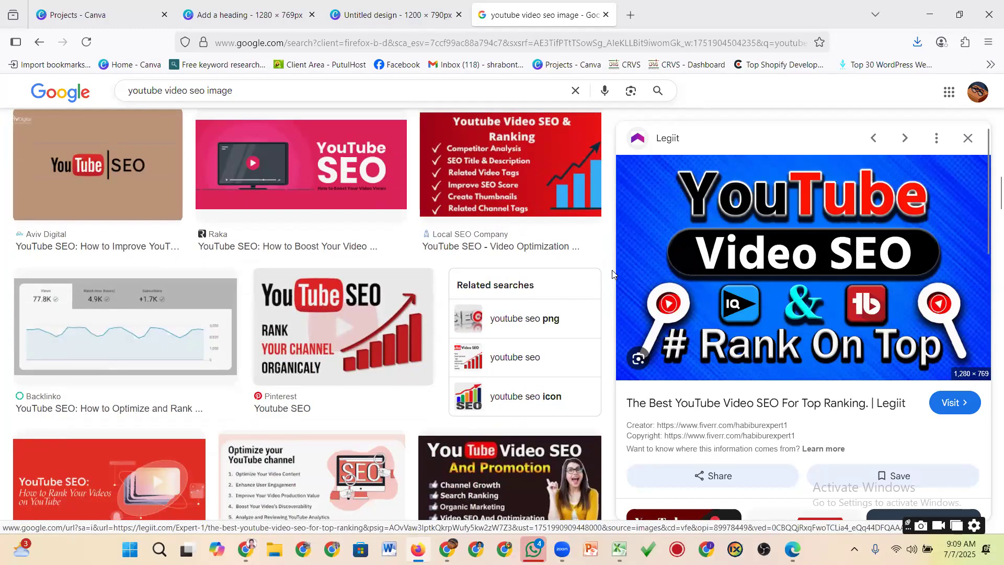
scroll(360, 341, "down", 3)
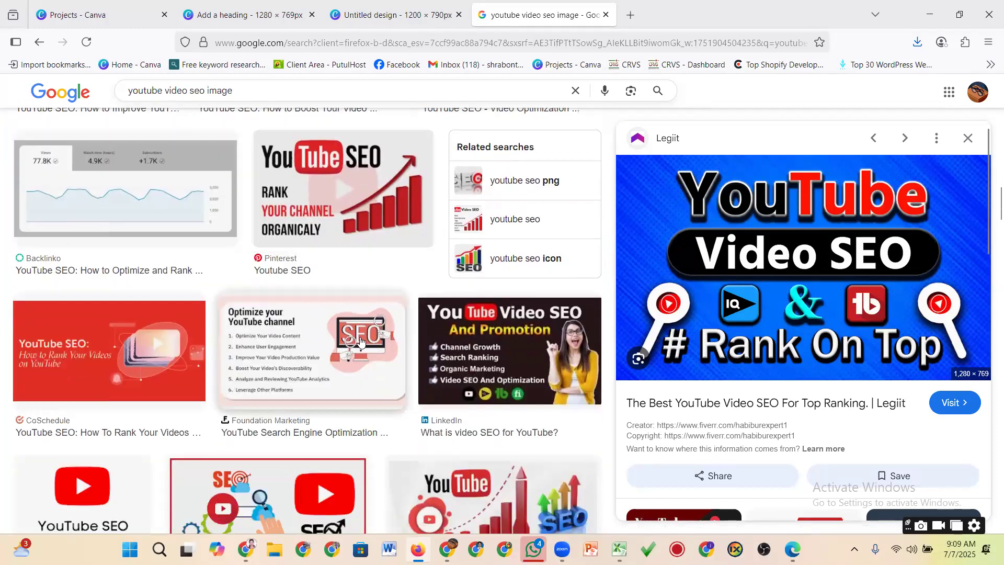
scroll(360, 341, "down", 10)
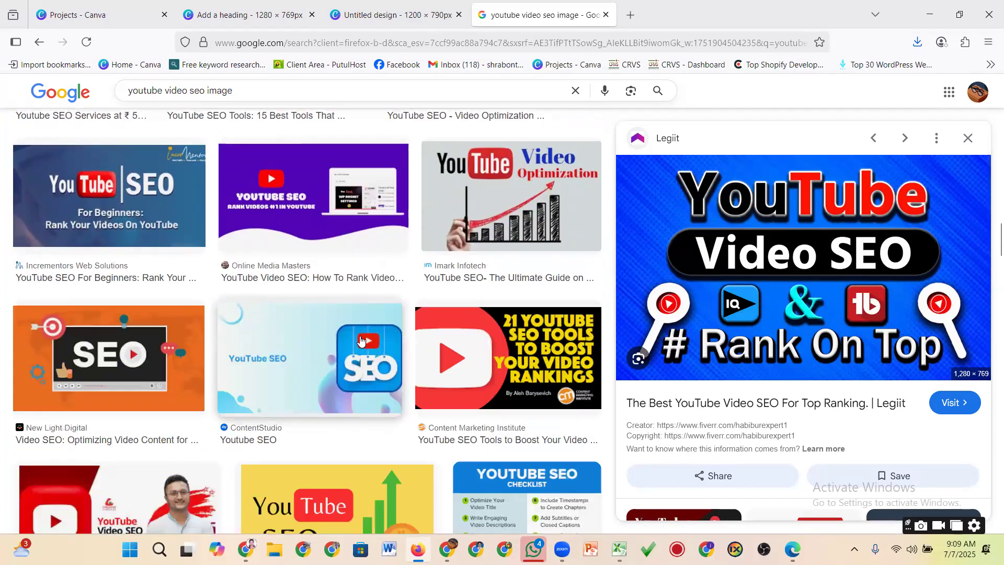
scroll(360, 341, "down", 3)
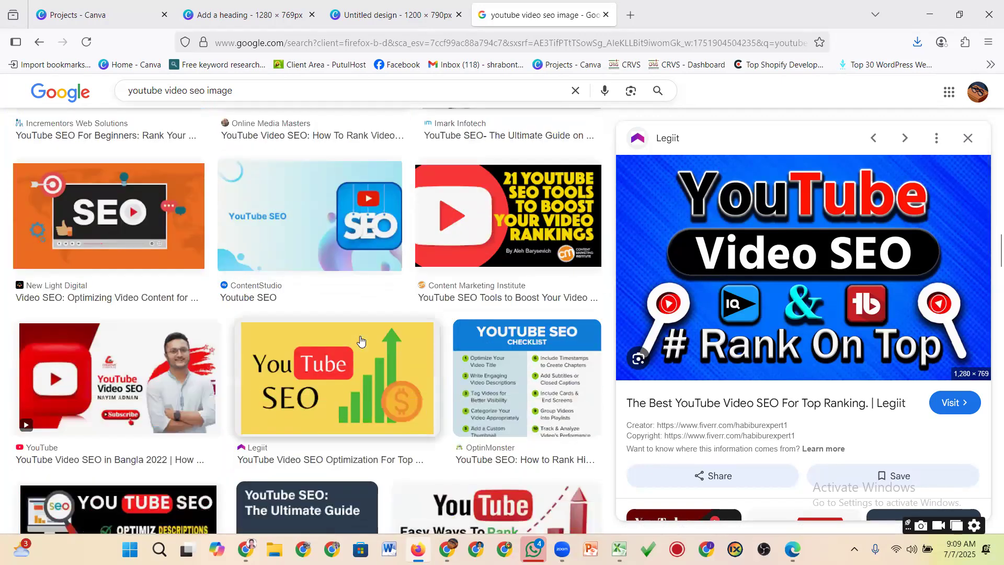
scroll(360, 340, "down", 13)
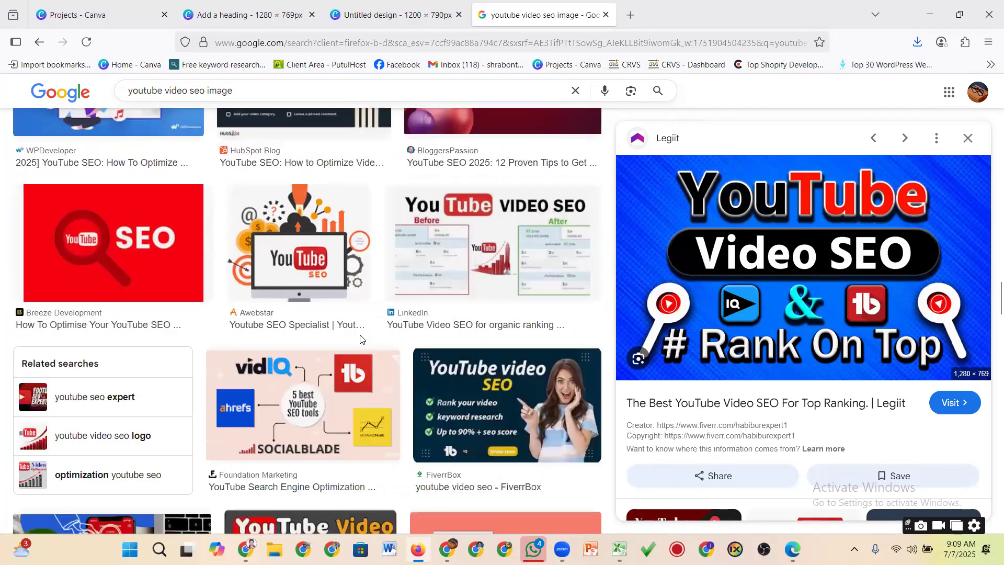
left_click(555, 280)
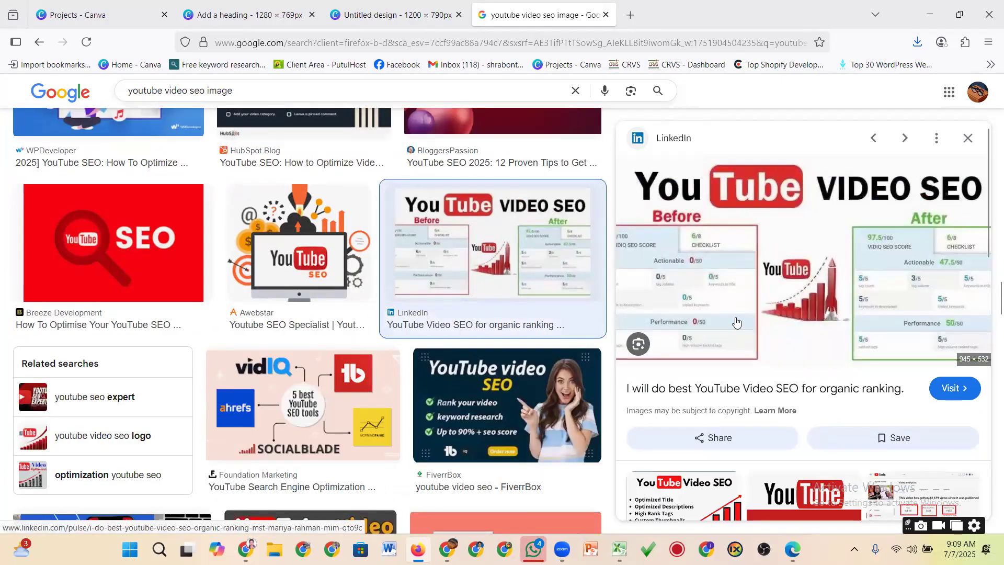
right_click(766, 308)
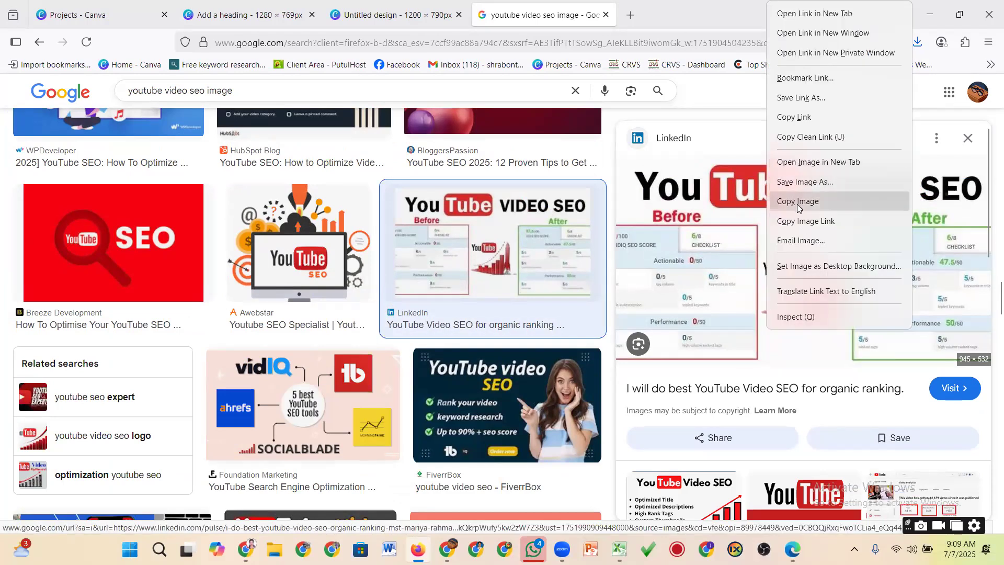
left_click(797, 183)
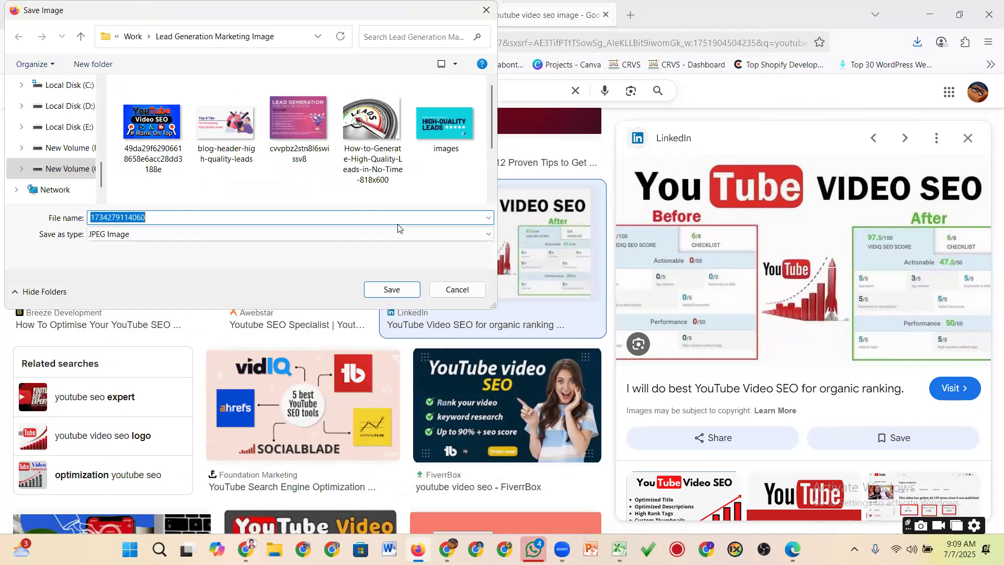
left_click(396, 289)
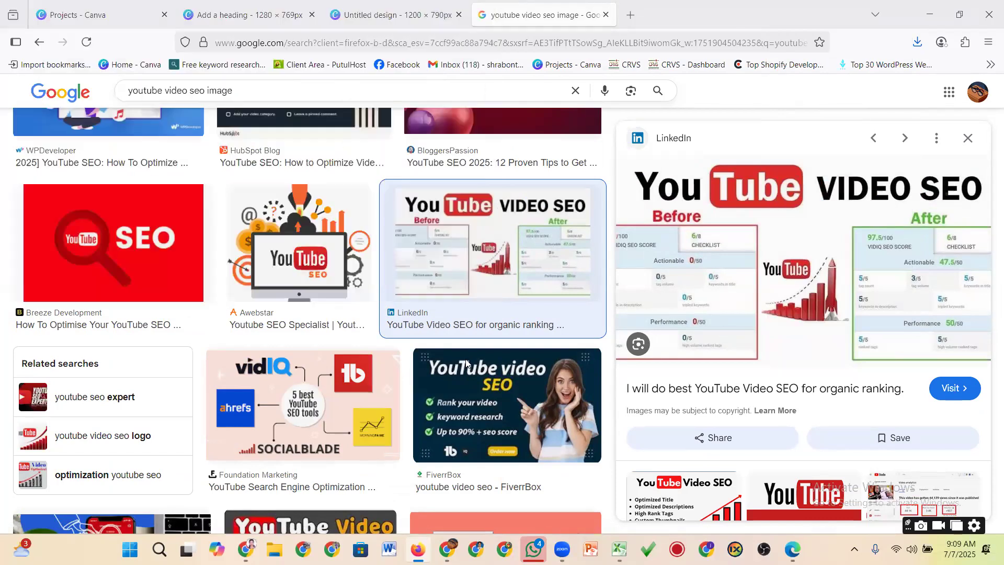
Step: Find the "Youtube Seo score Before After" image from Truelancer further down the results and open its preview
scroll(521, 299, "down", 5)
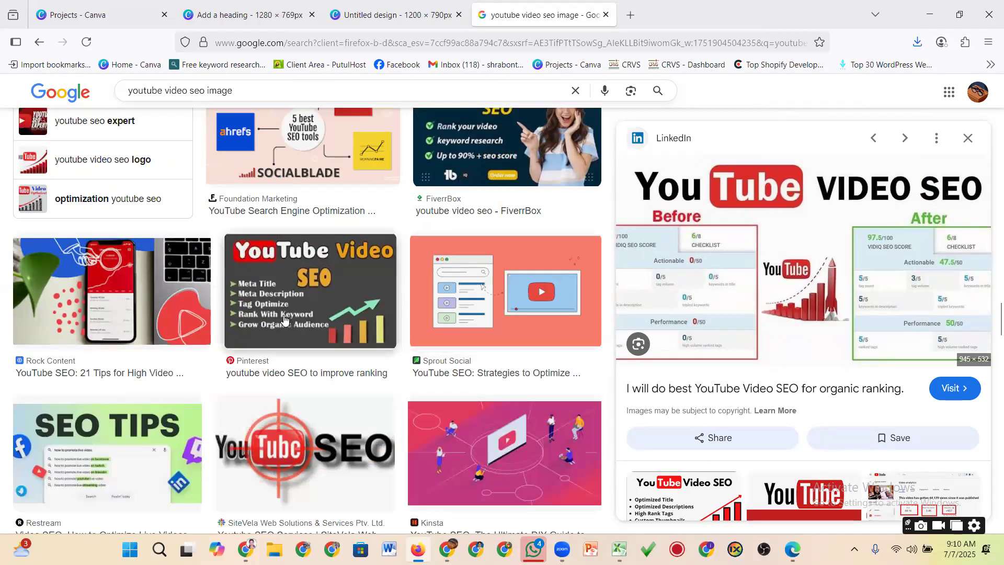
scroll(283, 320, "down", 6)
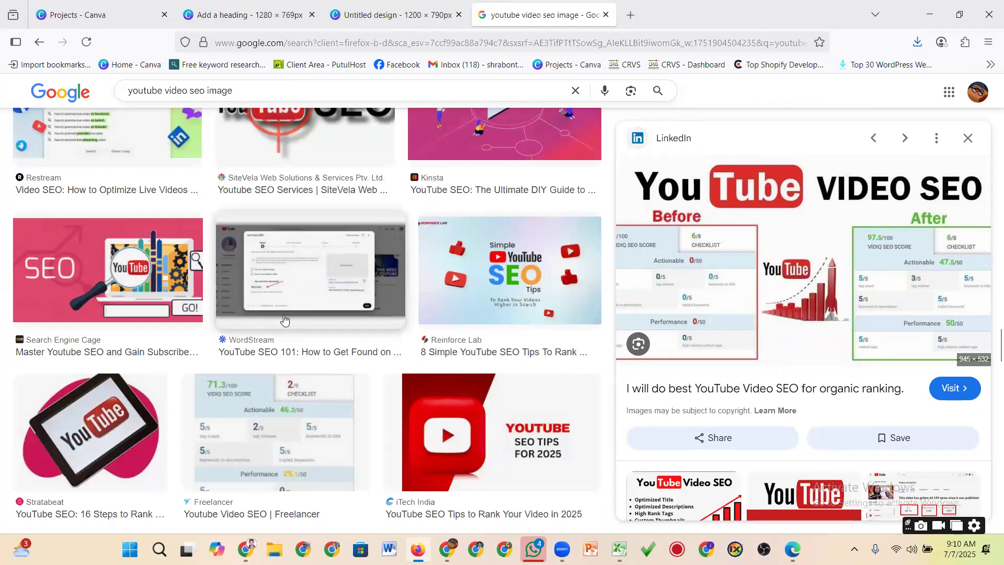
scroll(284, 319, "down", 4)
scroll(284, 318, "down", 3)
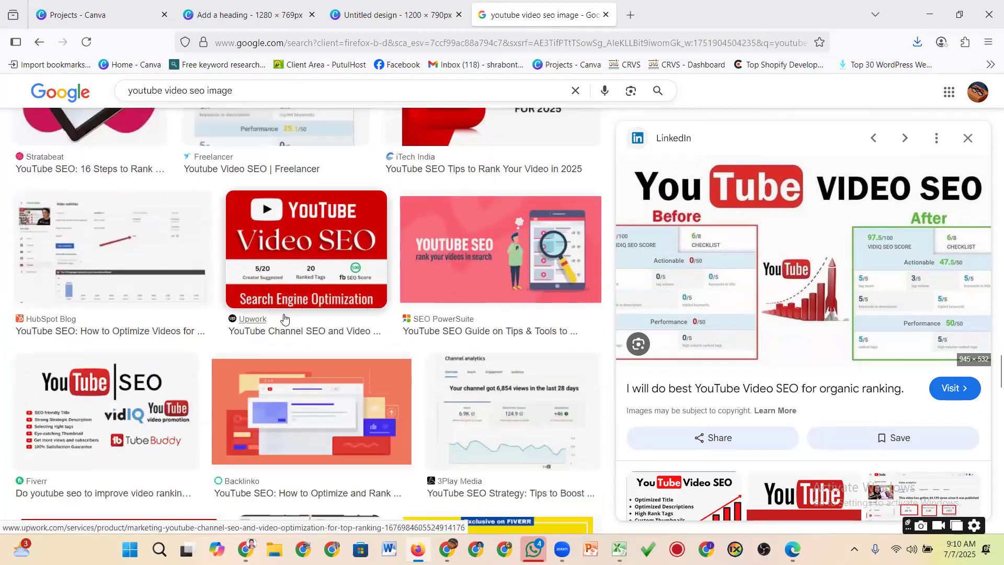
scroll(284, 319, "down", 5)
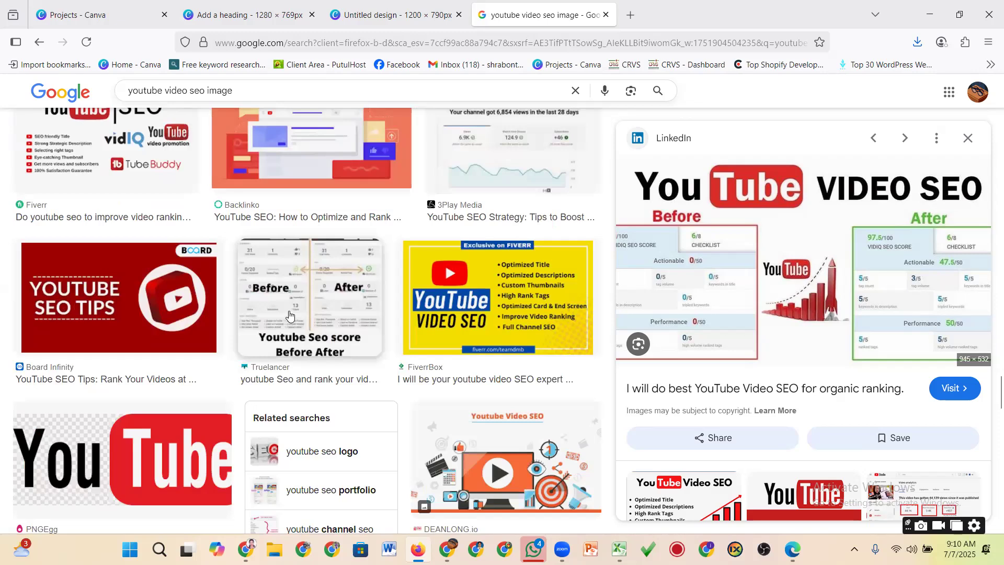
left_click(308, 309)
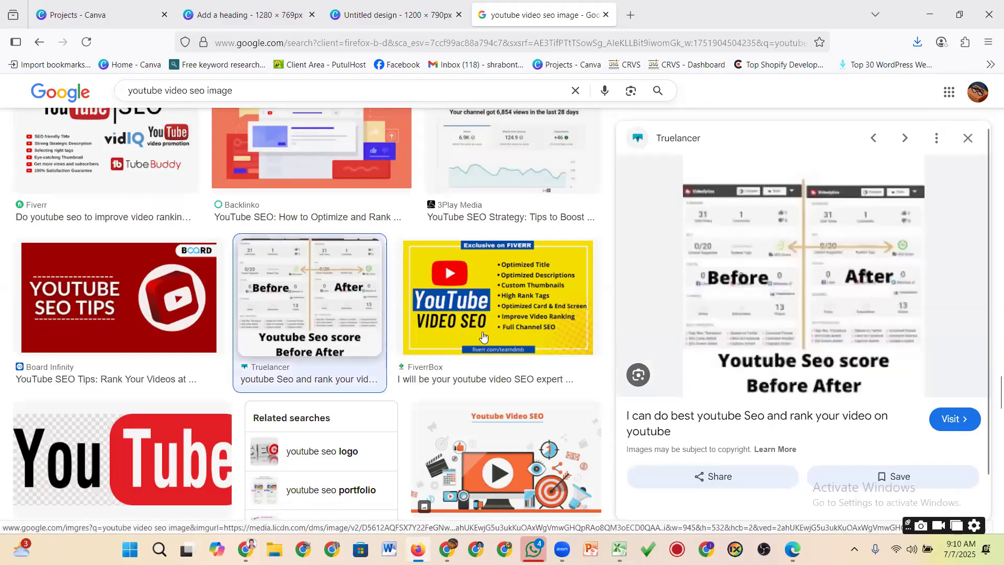
Step: Save the previewed Truelancer "Youtube Seo score Before After" image in the Lead Generation Marketing Image folder
right_click(763, 294)
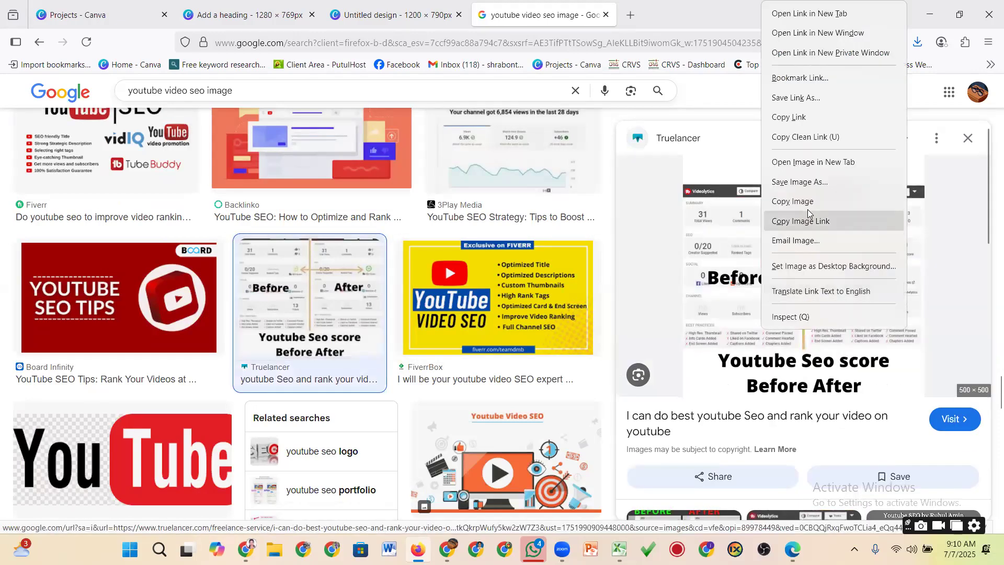
left_click(798, 182)
left_click(388, 287)
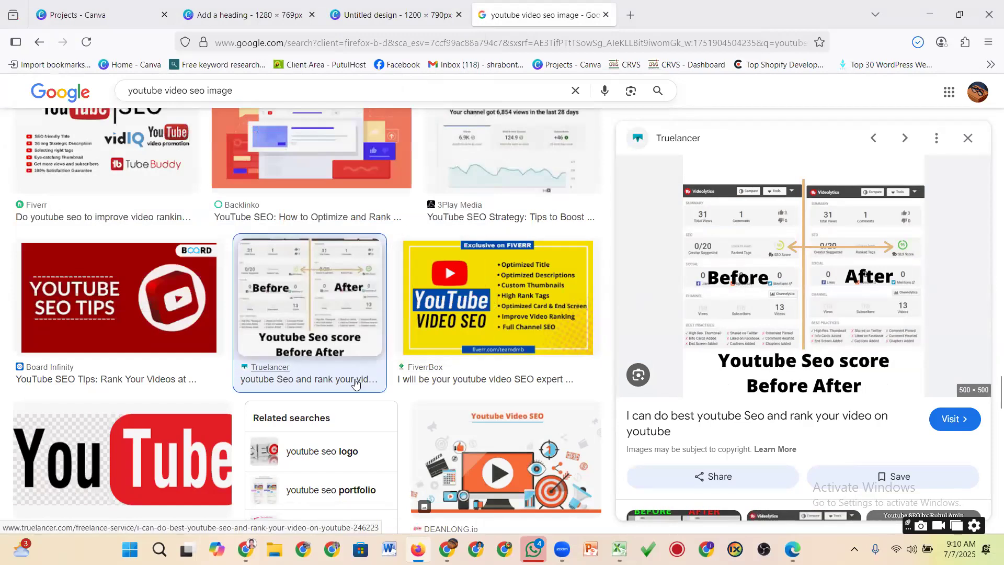
Step: Find Foundation Marketing's "5 best YouTube SEO tools" image among the results and save it as a PNG in the Lead Generation Marketing Image folder
scroll(355, 381, "up", 10)
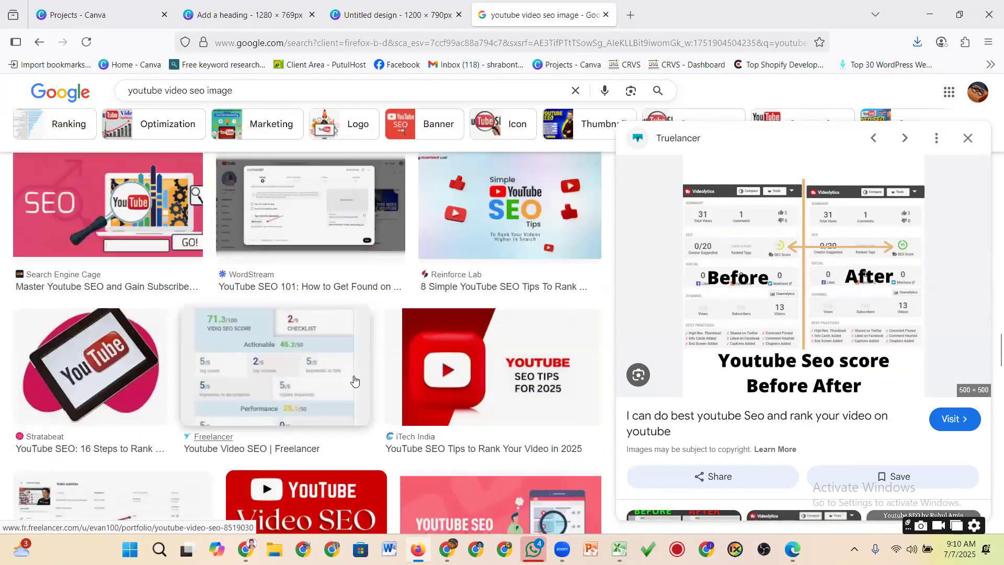
scroll(355, 378, "up", 7)
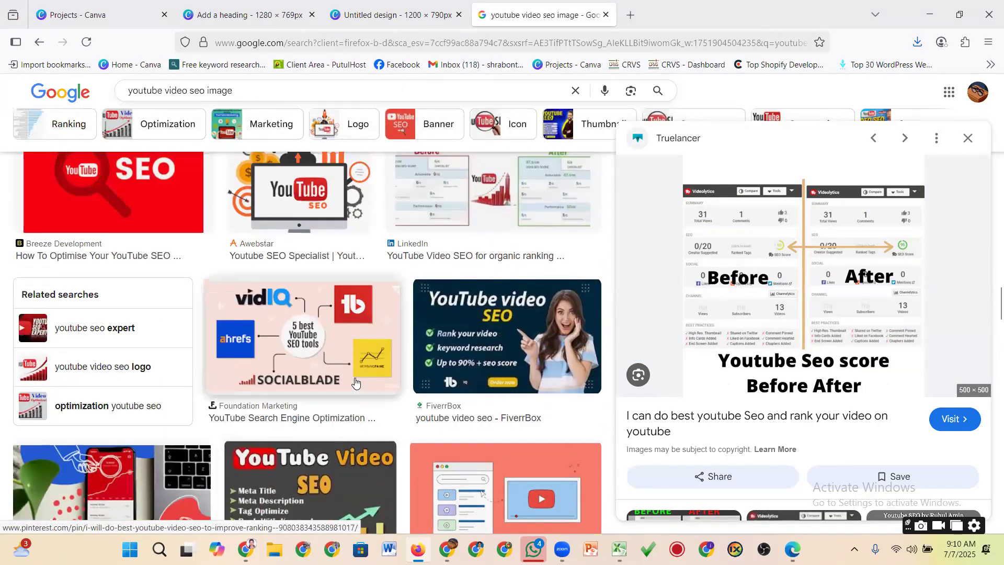
scroll(355, 381, "up", 3)
scroll(340, 372, "down", 4)
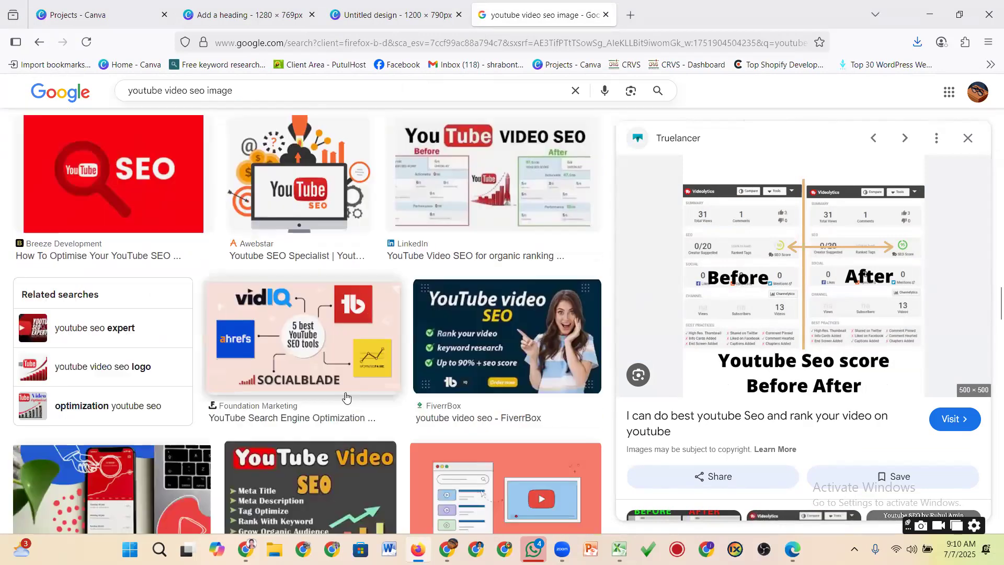
left_click(325, 364)
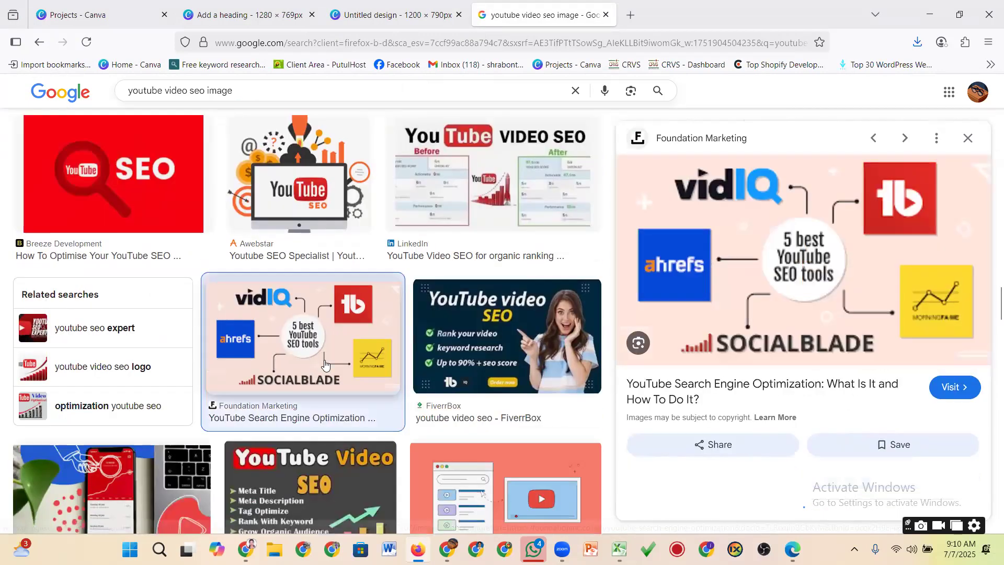
right_click(745, 321)
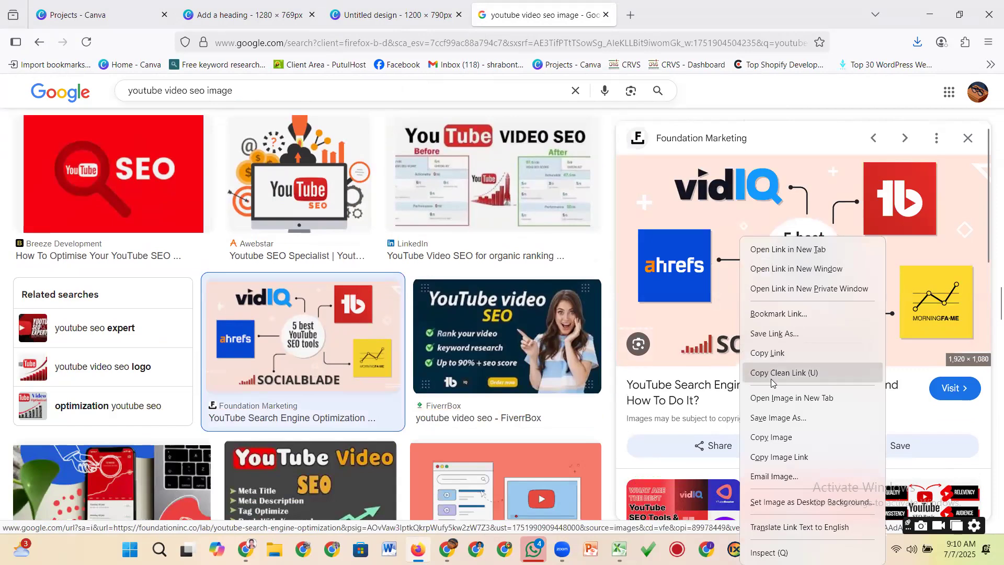
left_click(777, 425)
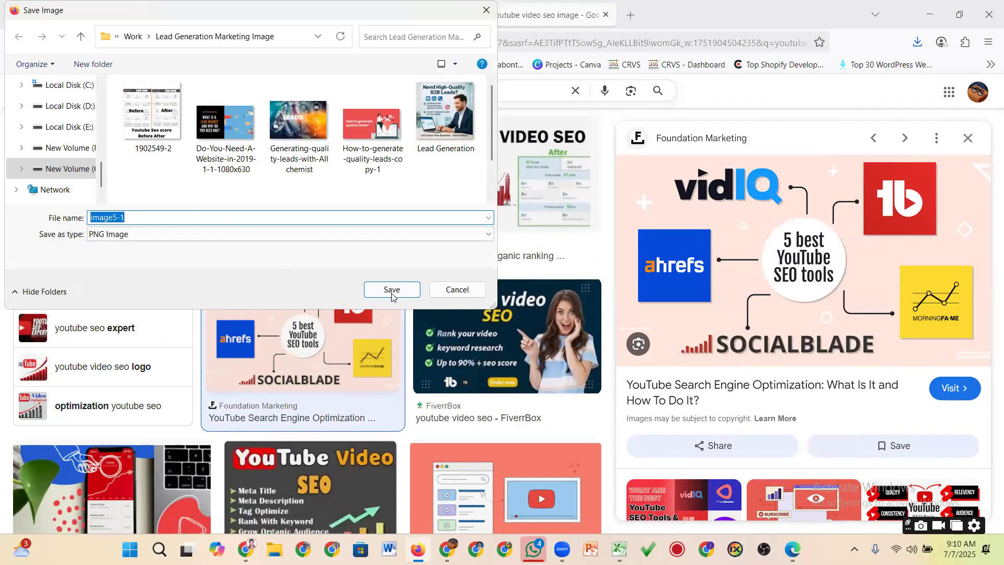
left_click(392, 290)
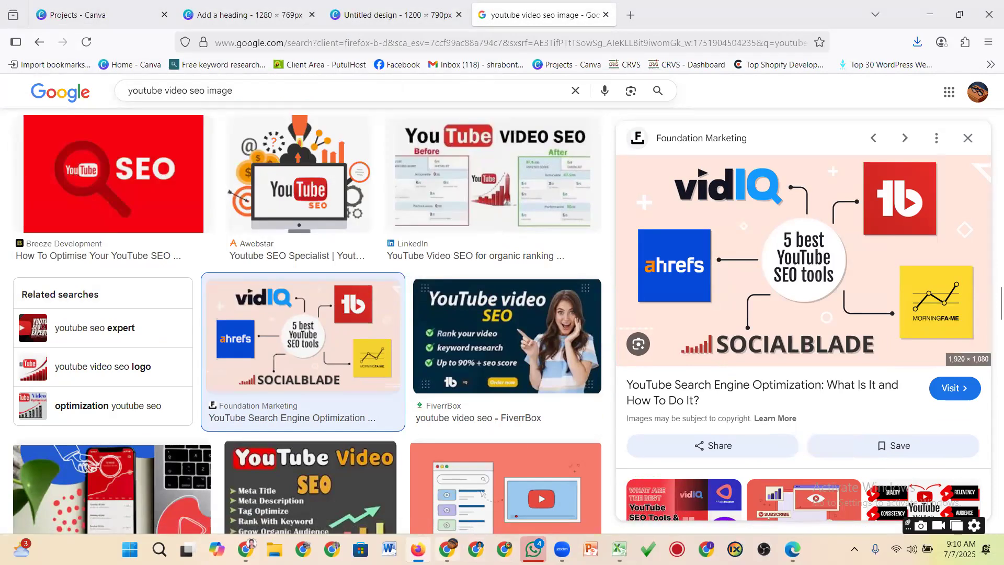
Step: Switch from the image results to the "Add a heading" Canva design containing the YouTube video page
mouse_move(447, 549)
left_click(445, 486)
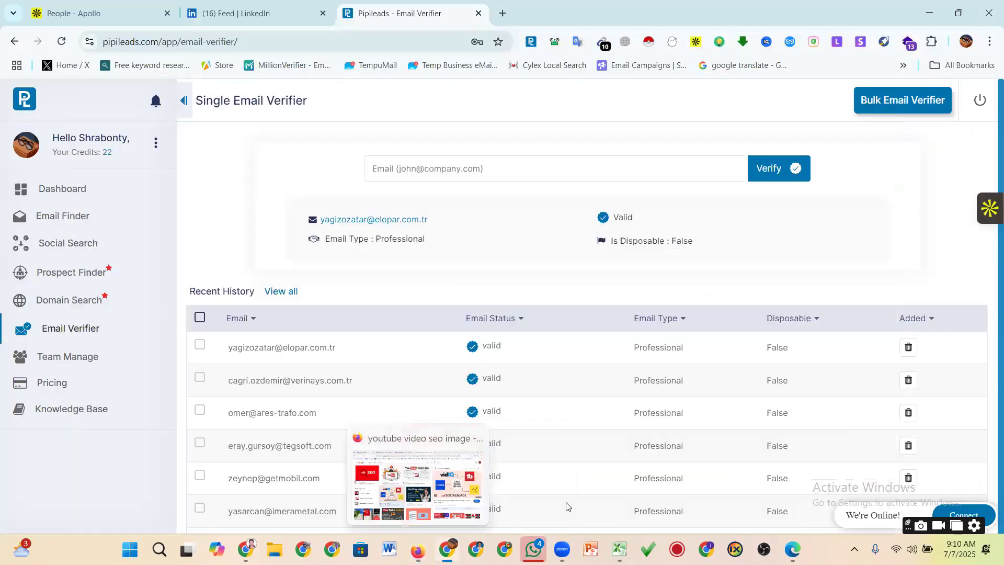
left_click(417, 486)
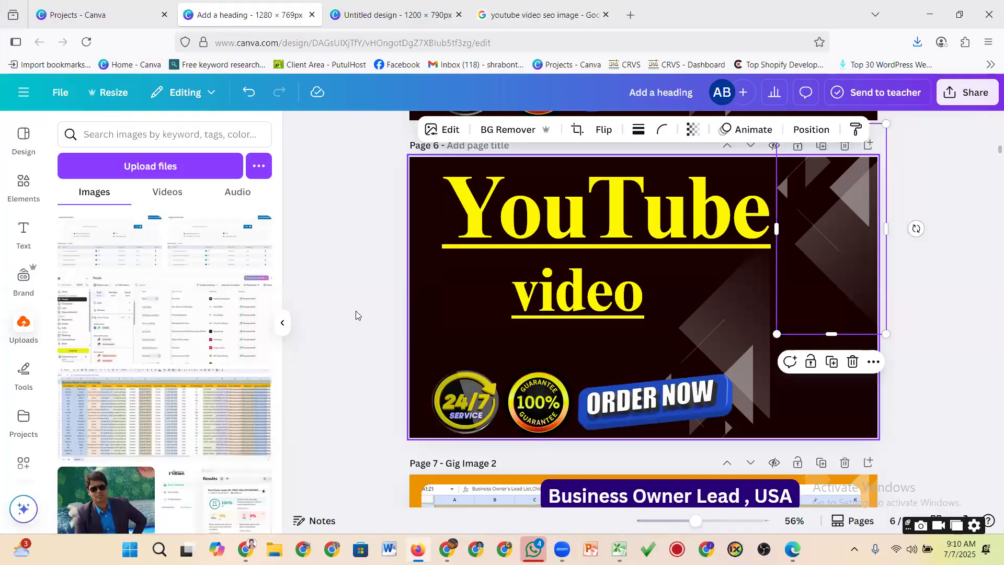
Step: Clear the old "shadow" search in the elements library and search for "youtube logo"
left_click(435, 351)
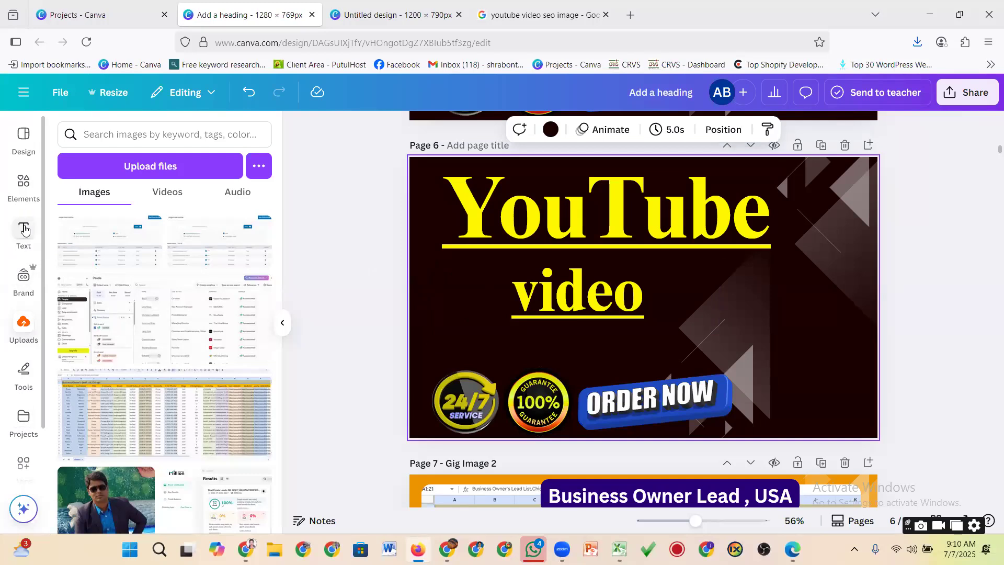
left_click(27, 191)
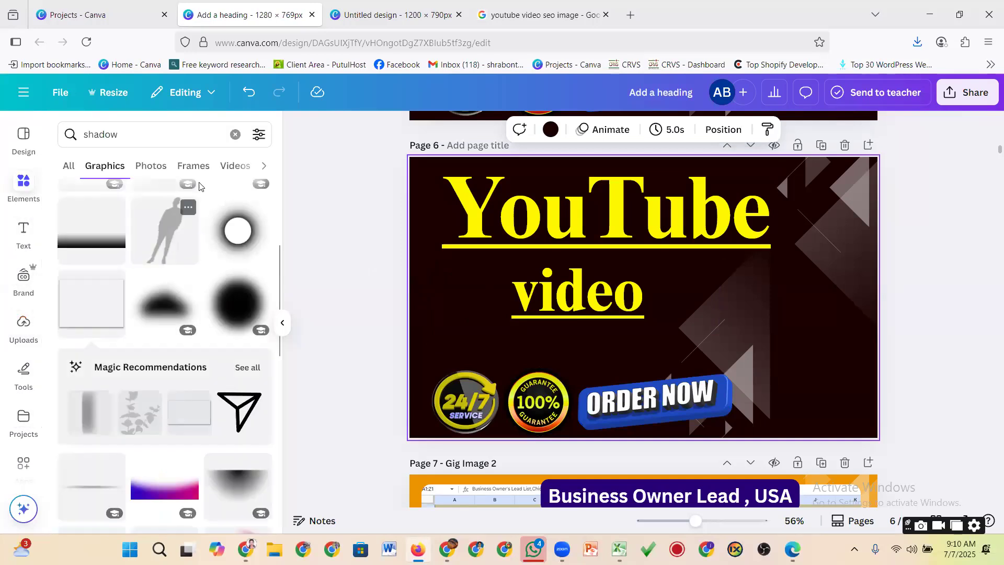
left_click(233, 136)
type("shadow")
left_click(235, 135)
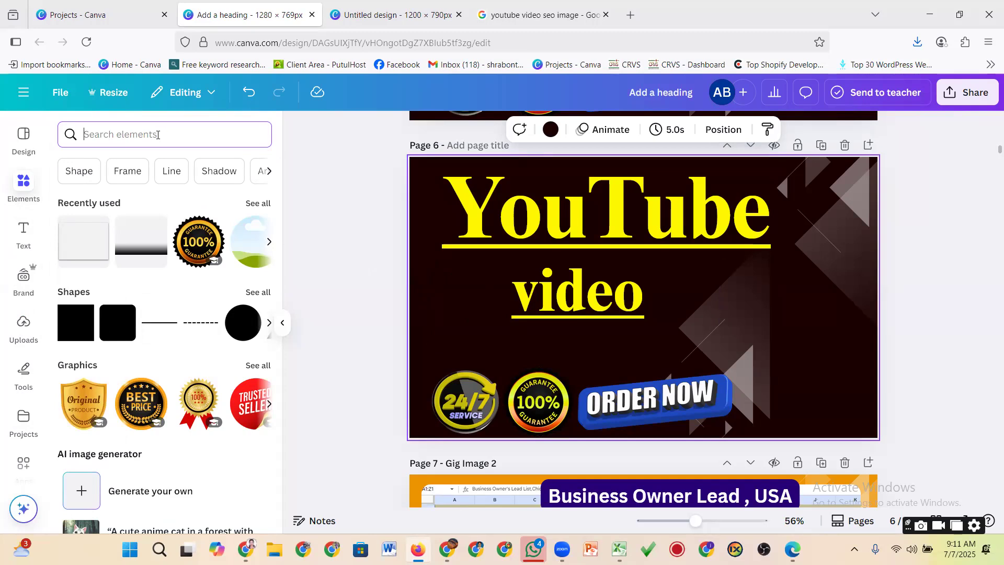
type("Y")
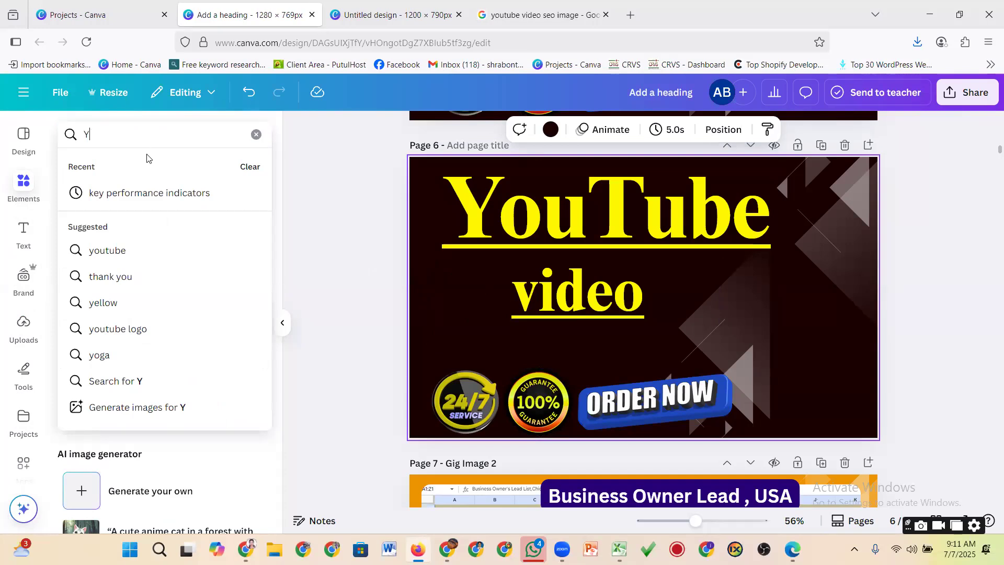
left_click(161, 328)
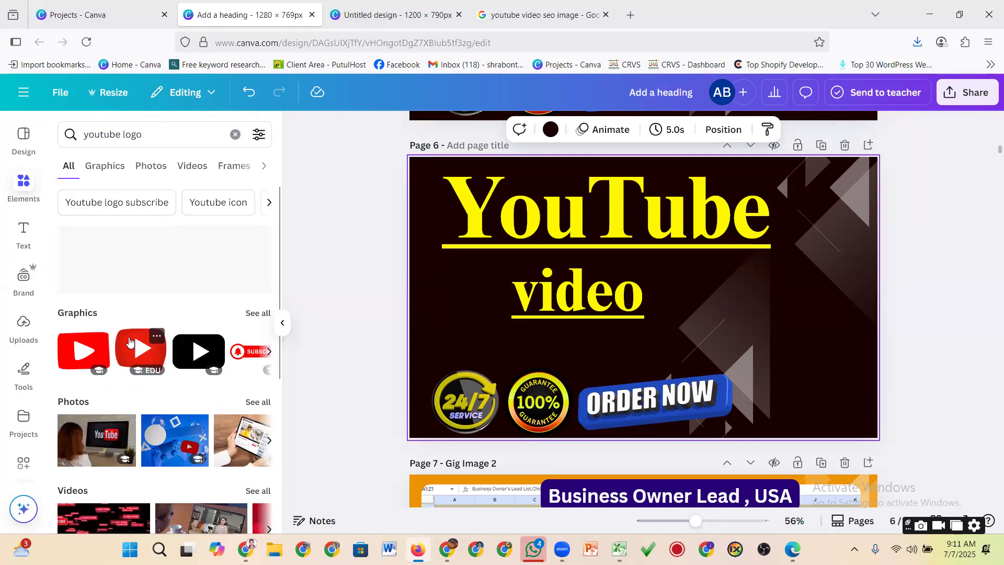
Step: Add the red YouTube play-button graphic to page 6, shrunk to a small icon just above the 24/7 service badge
left_click_drag(70, 345, 451, 331)
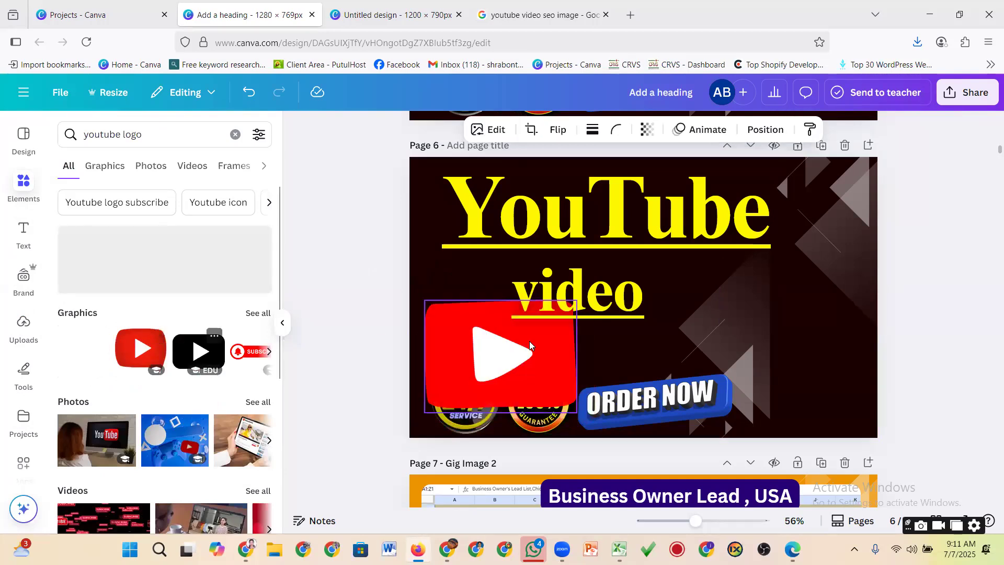
left_click_drag(577, 298, 472, 335)
left_click_drag(450, 384, 479, 327)
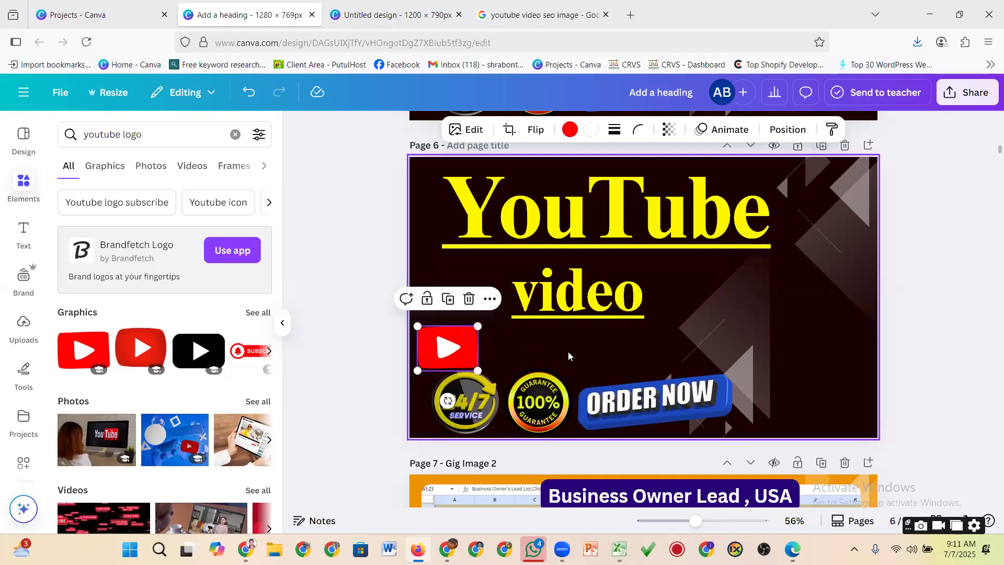
left_click(568, 351)
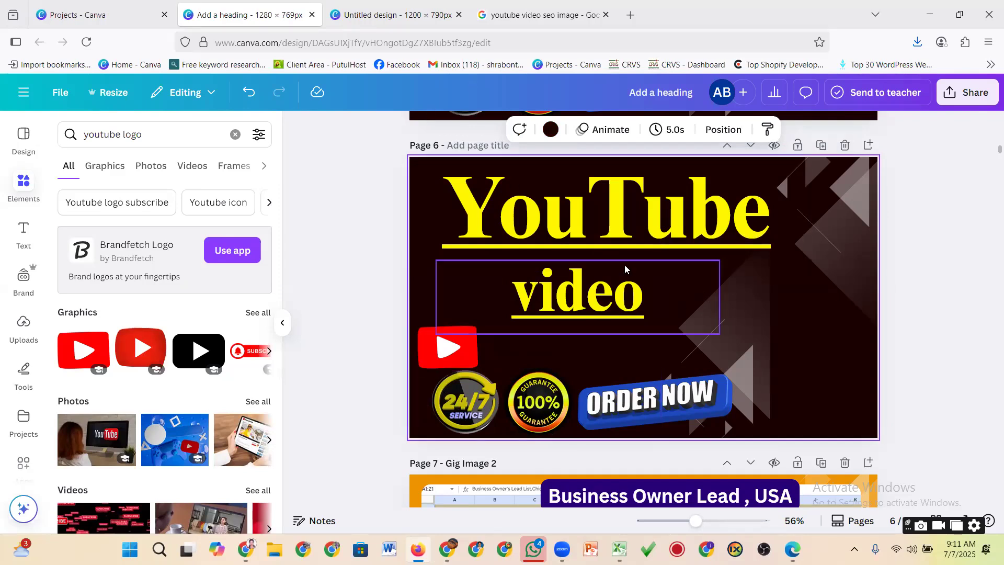
Step: Duplicate the "YouTube" heading and enlarge the "video" text to font size 156, placed directly beneath the heading
left_click(680, 264)
left_click(738, 306)
left_click(596, 300)
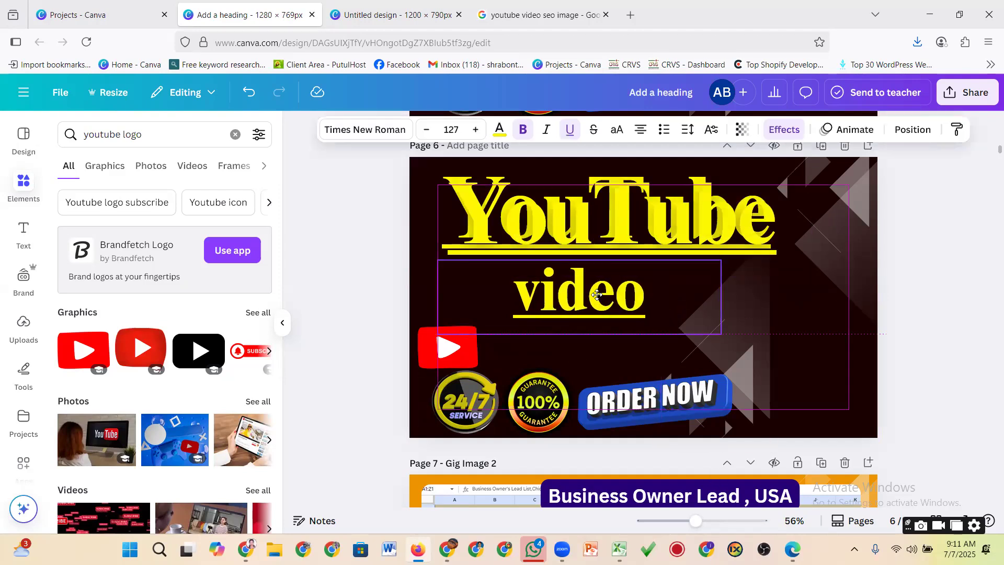
left_click_drag(719, 334, 785, 351)
left_click_drag(645, 325, 629, 305)
key("Delete")
left_click(689, 223)
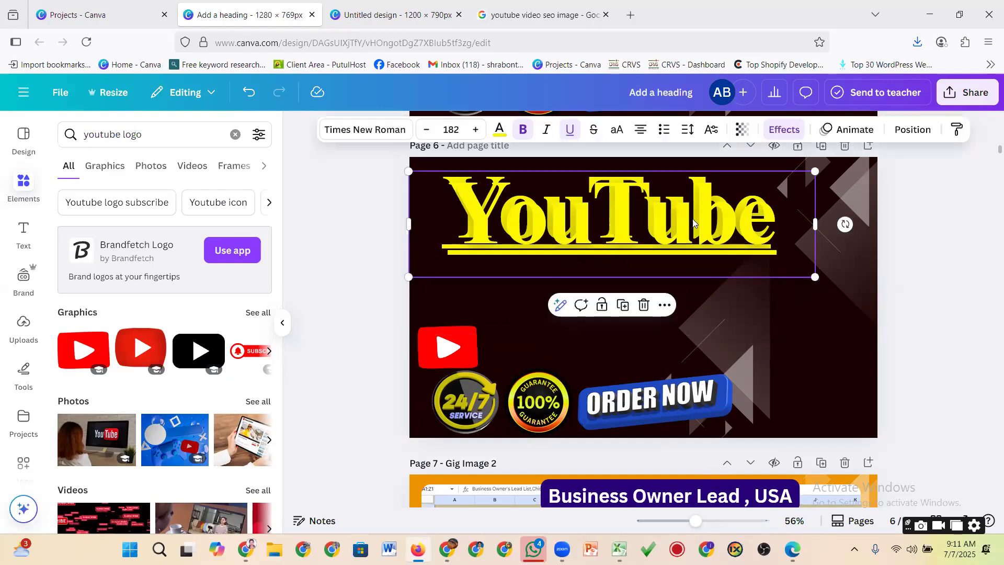
key("ctrl+z")
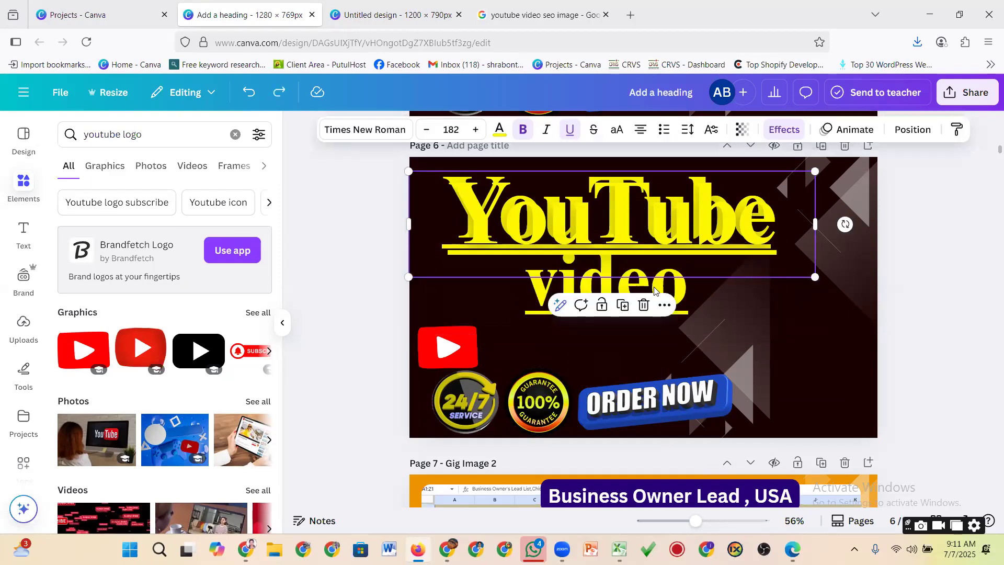
Step: Move the duplicated "YouTube" heading below the "video" line and replace its text with "SEO"
left_click(806, 360)
left_click_drag(711, 233, 720, 357)
double_click(701, 345)
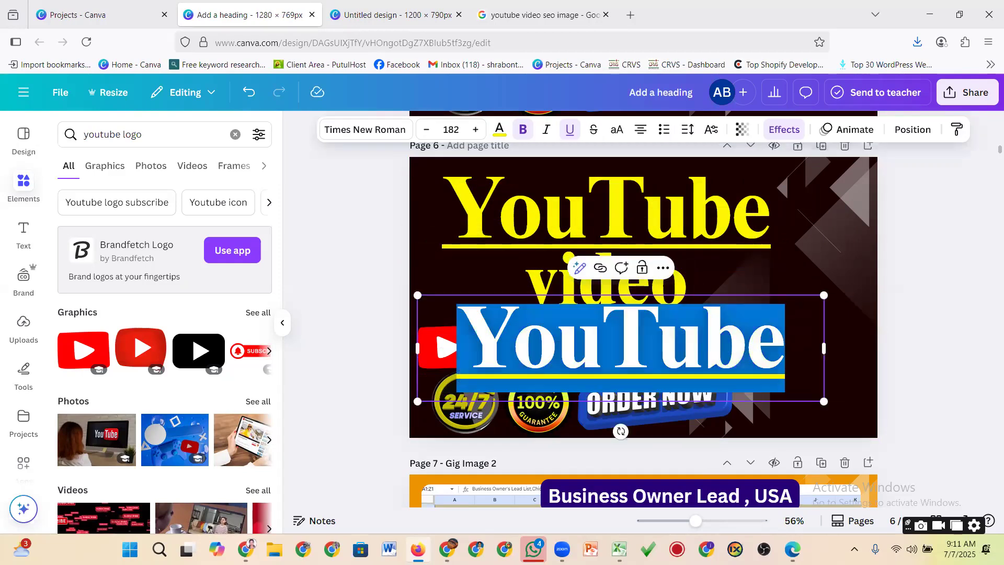
type("SEO")
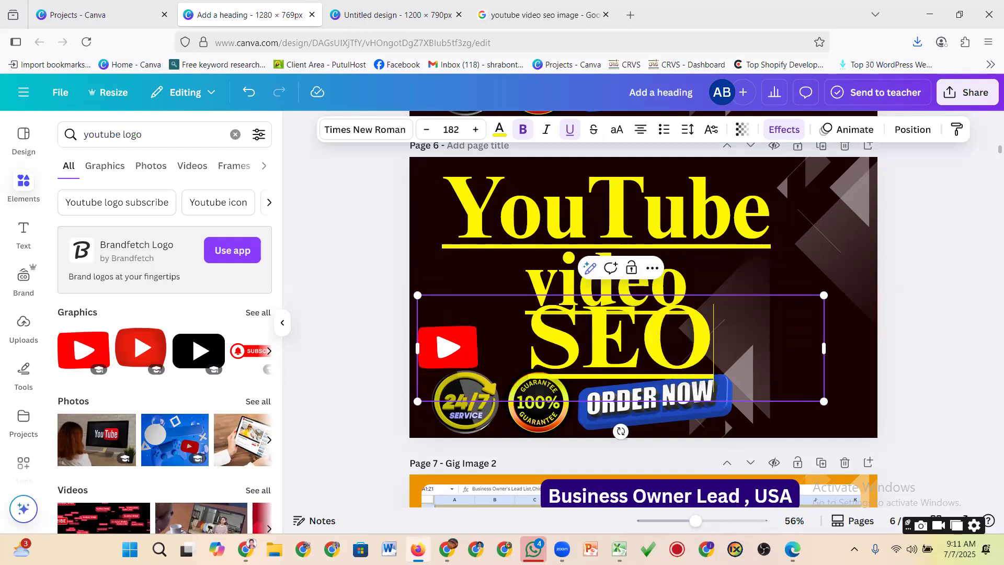
Step: Shrink the "SEO" text to font size 117 and place it below the "video" line, beside the play-button icon
left_click(952, 238)
left_click(734, 334)
left_click_drag(735, 335, 741, 339)
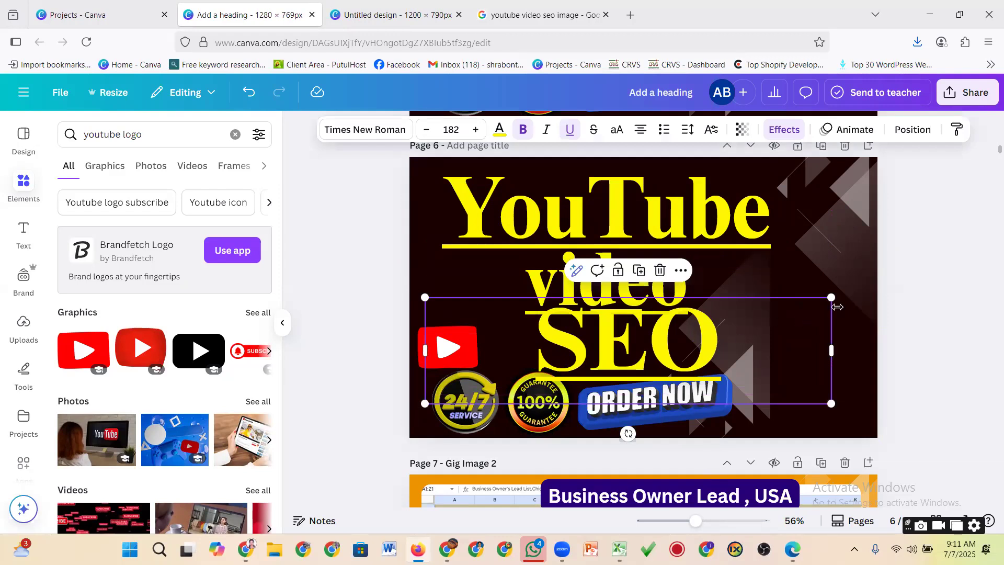
left_click_drag(831, 299, 687, 335)
left_click_drag(606, 353, 658, 334)
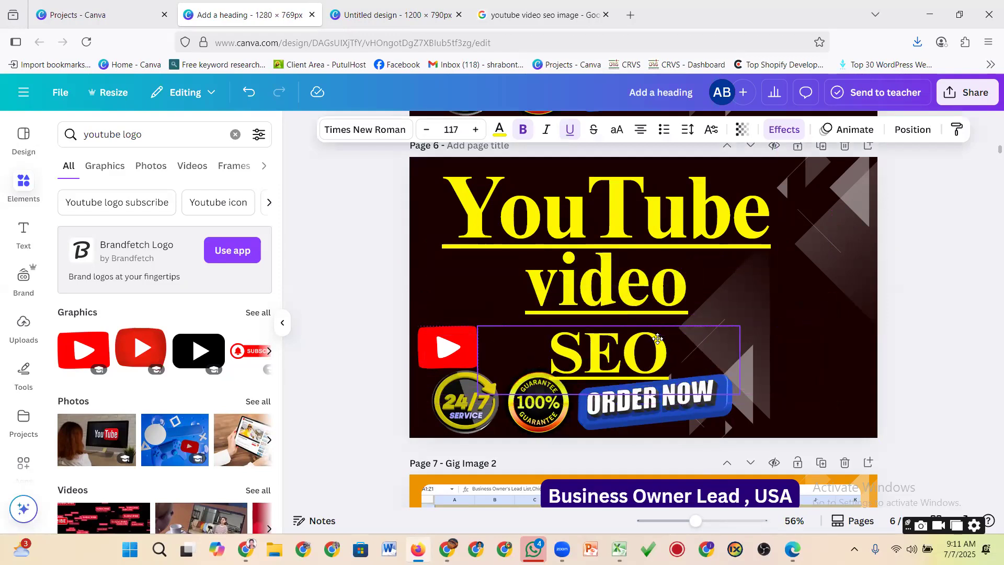
Step: Fine-tune the placement of the "video" and "SEO" lines so they stack closely above the badges
left_click(678, 277)
left_click_drag(678, 277, 677, 281)
left_click(672, 348)
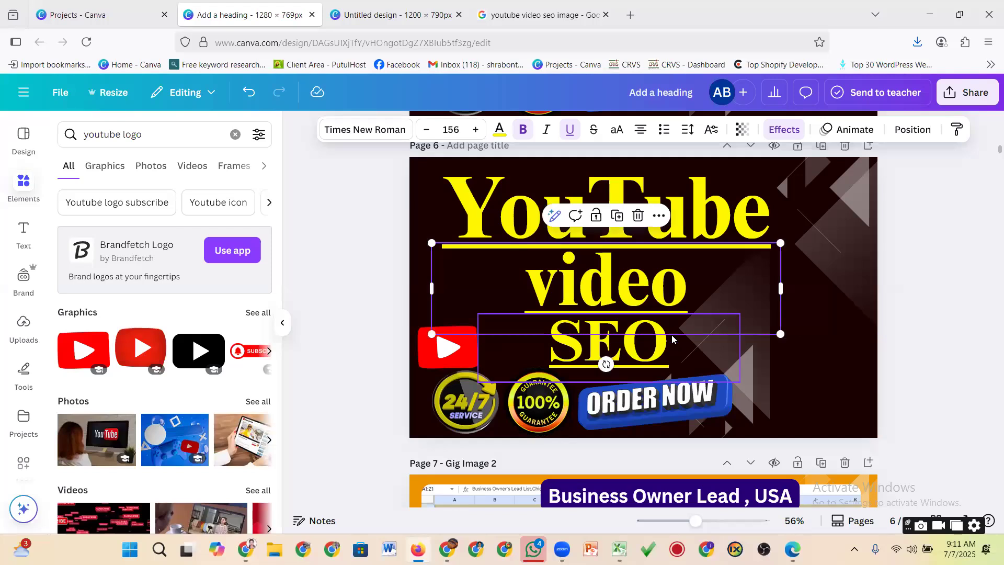
left_click_drag(672, 349, 673, 345)
left_click(907, 304)
left_click(690, 344)
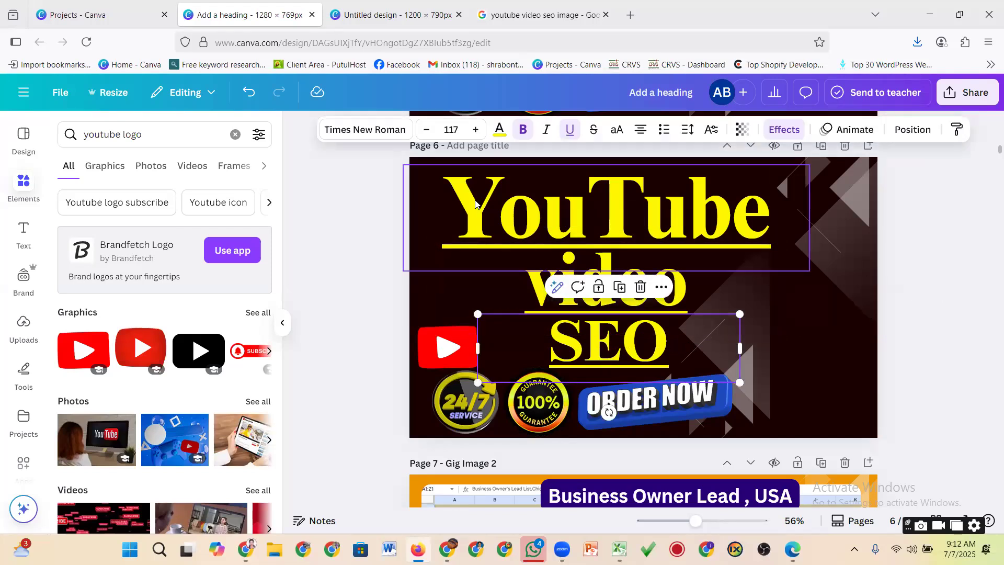
left_click(293, 305)
left_click(541, 343)
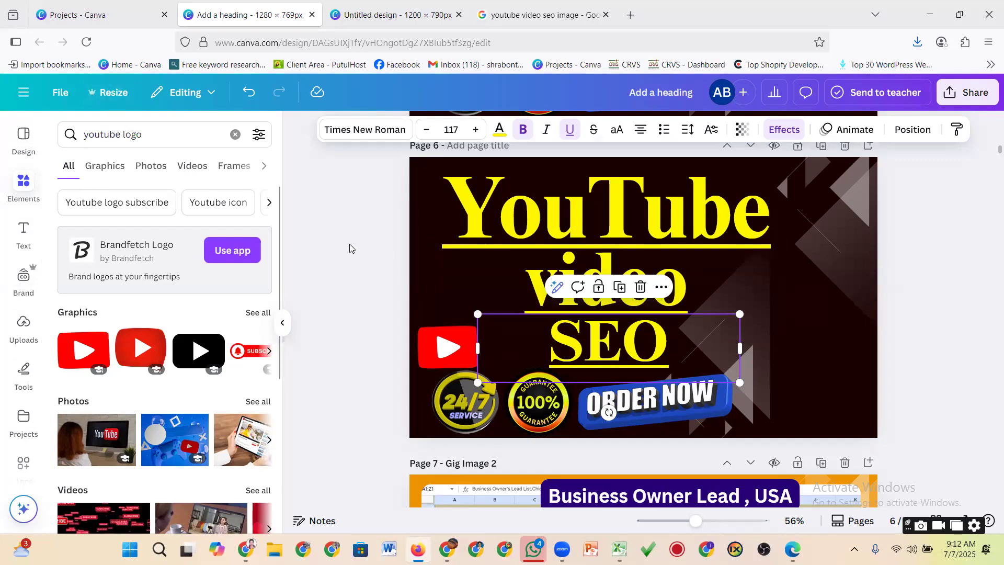
Step: Try the photo of a woman at a YouTube monitor from the photo results on page 6, and delete it again
scroll(226, 318, "down", 4)
scroll(227, 319, "up", 1)
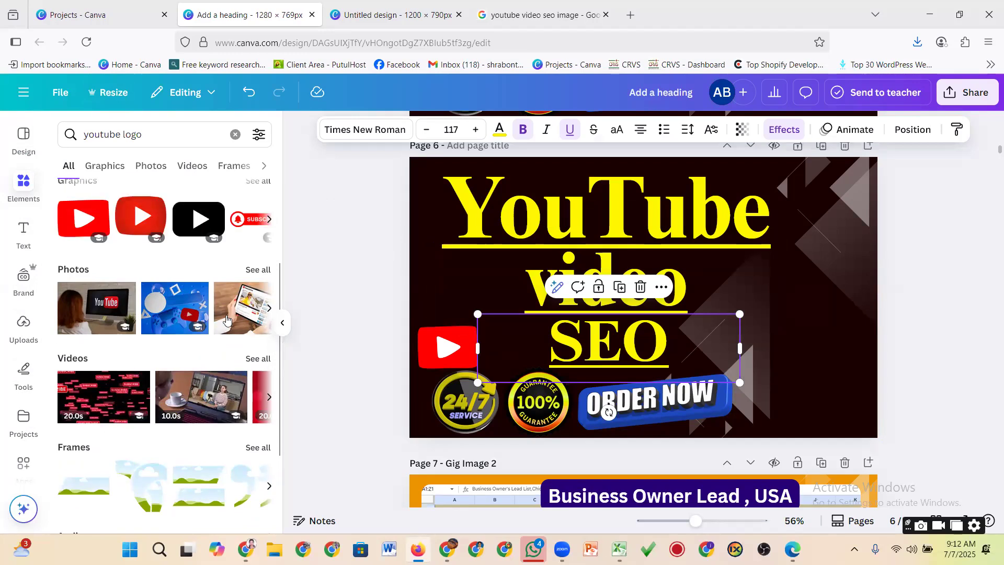
left_click(256, 270)
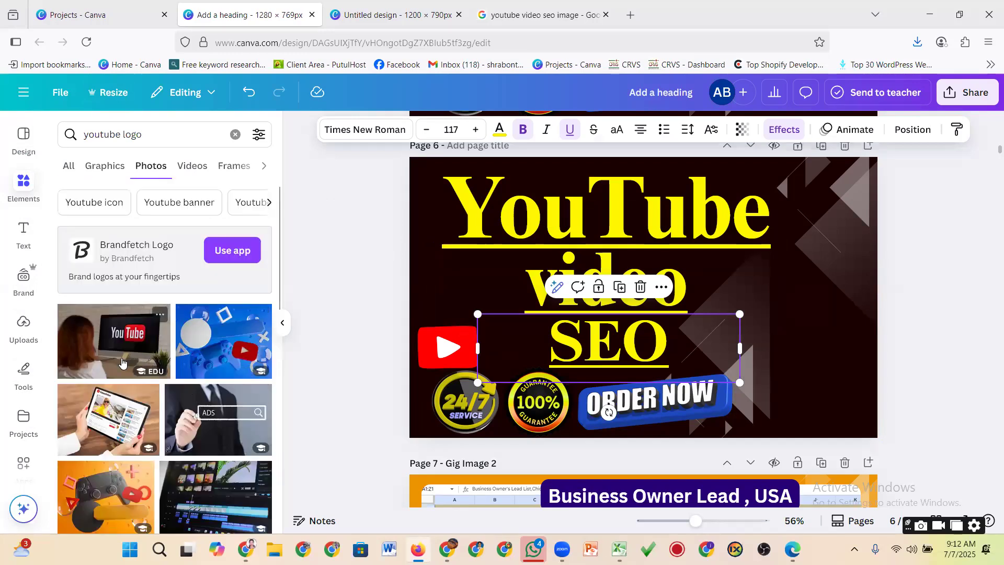
scroll(123, 345, "down", 2)
scroll(128, 283, "up", 2)
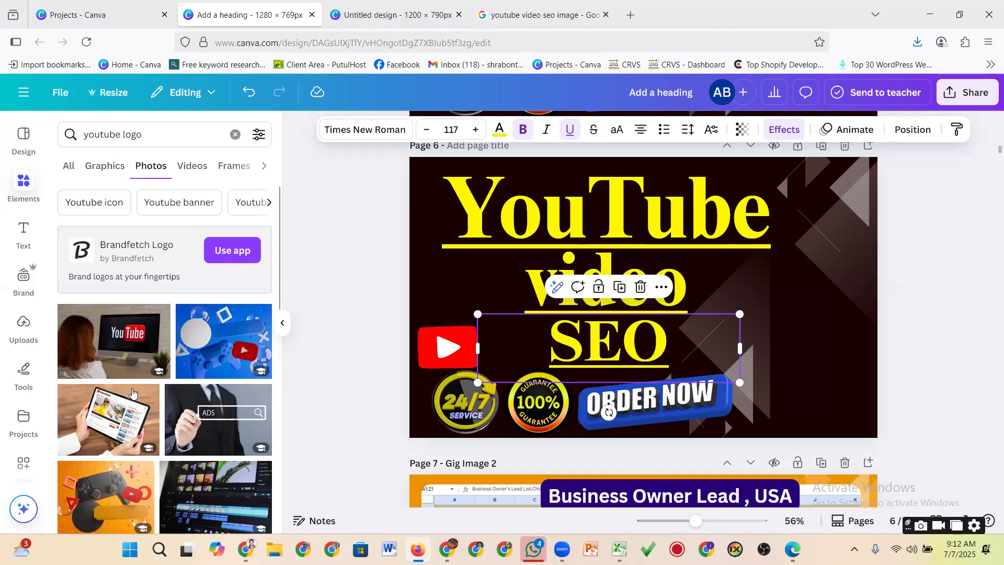
left_click_drag(131, 365, 482, 308)
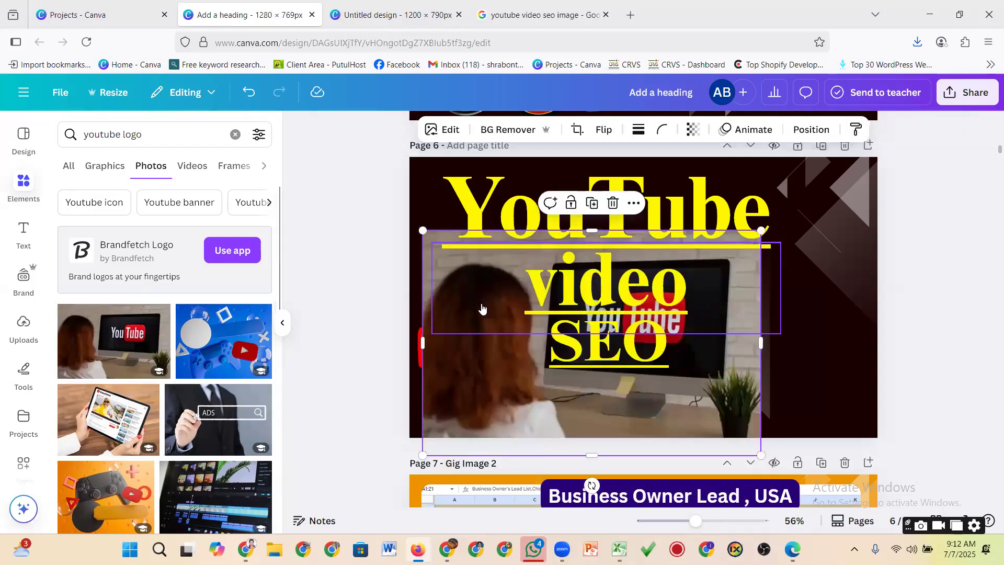
left_click_drag(466, 404, 368, 377)
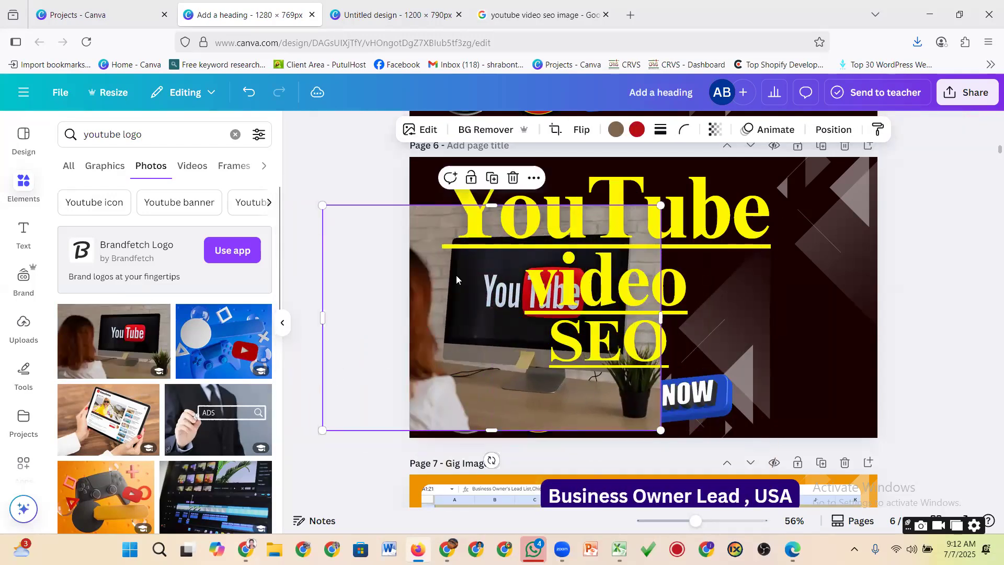
left_click(516, 182)
Step: Browse the "youtube logo" photo results for a suitable picture for the design
scroll(152, 413, "down", 5)
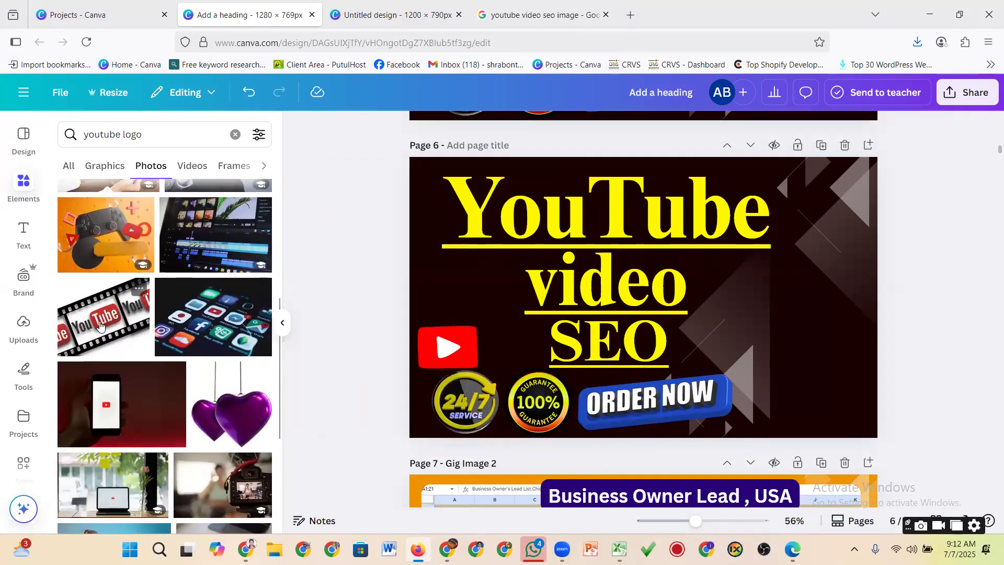
scroll(102, 329, "down", 6)
scroll(104, 349, "down", 3)
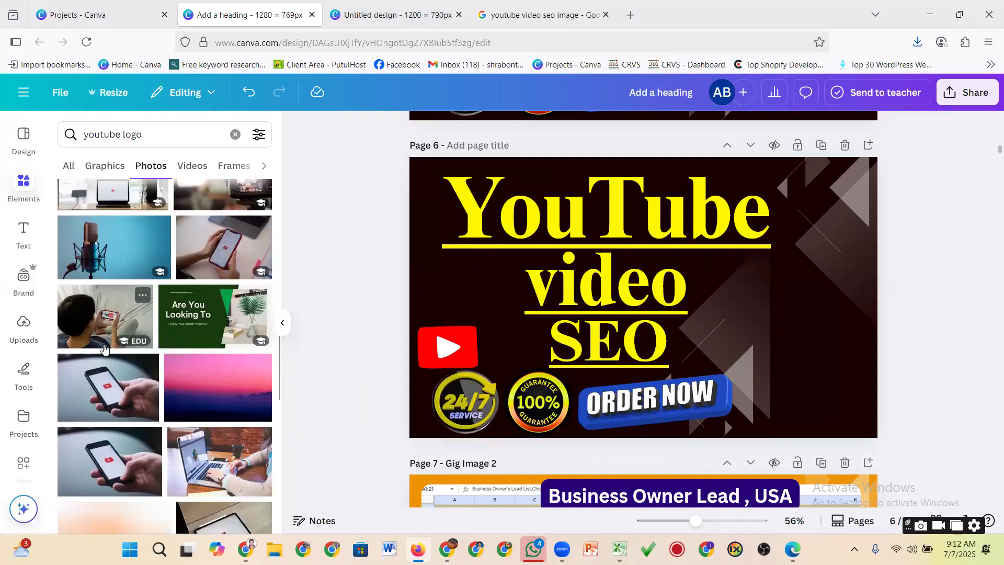
scroll(111, 376, "down", 3)
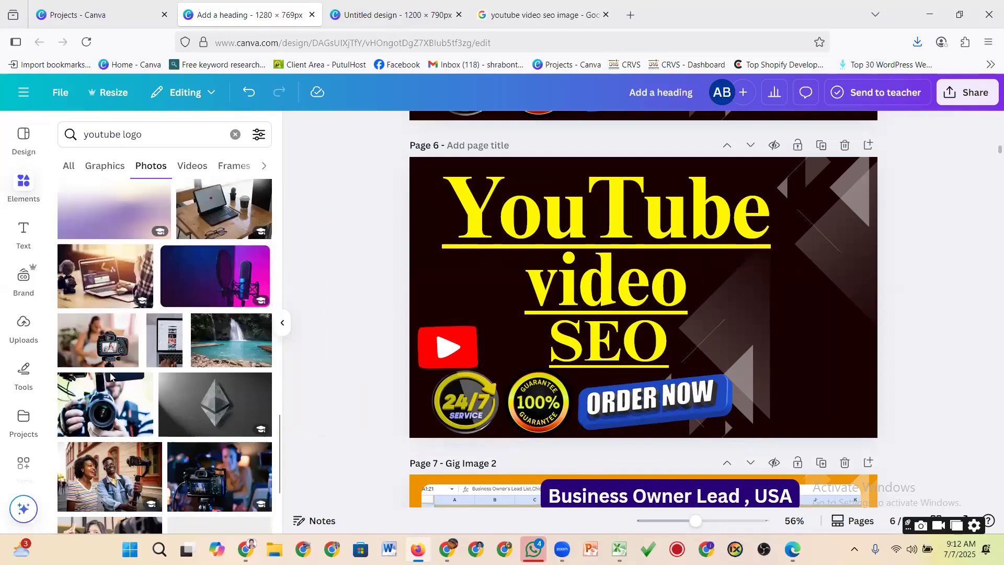
scroll(110, 375, "down", 2)
scroll(111, 374, "down", 4)
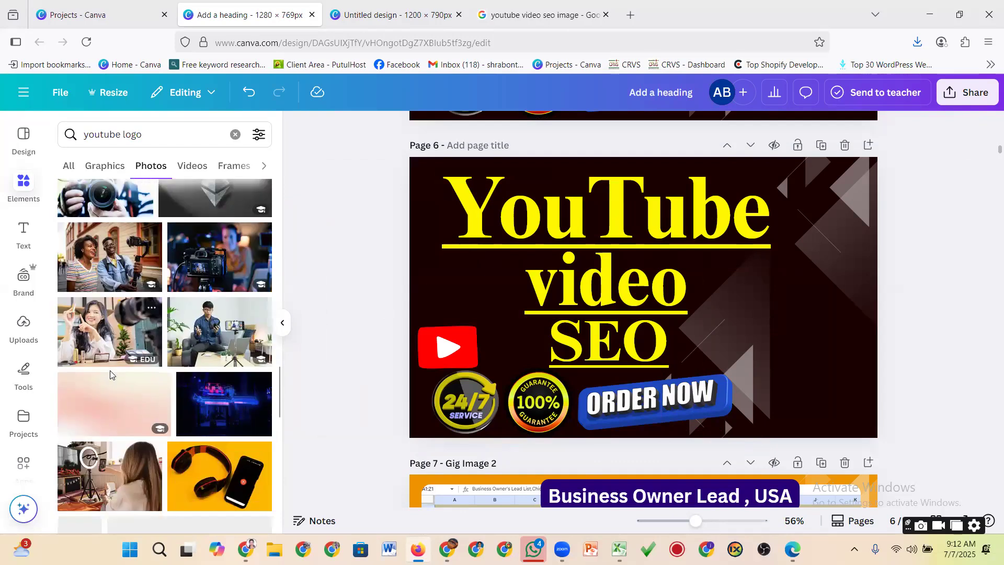
scroll(111, 373, "up", 10)
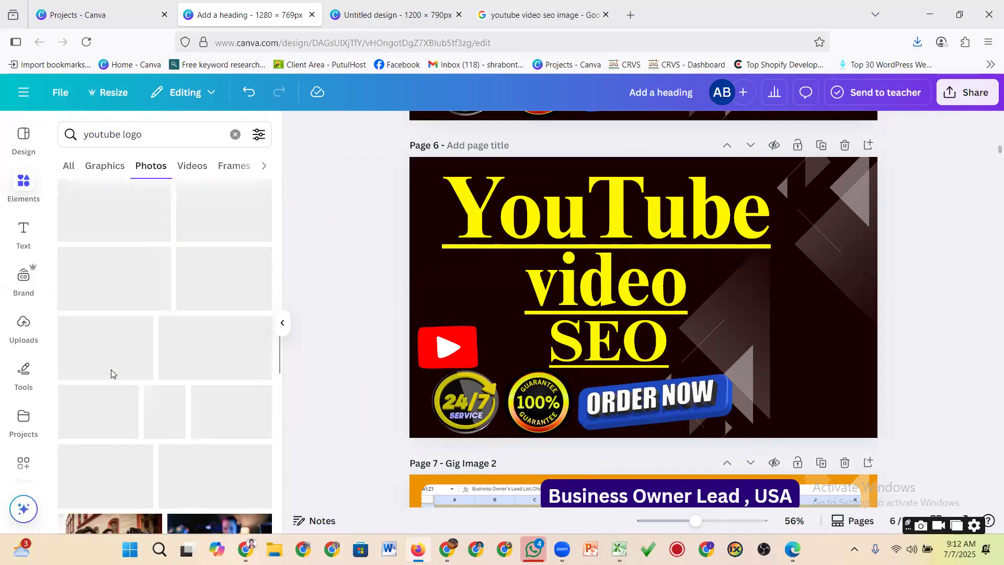
Step: Change the photo search to "youtube gig image" and run the suggested "background image" search
left_click(146, 133)
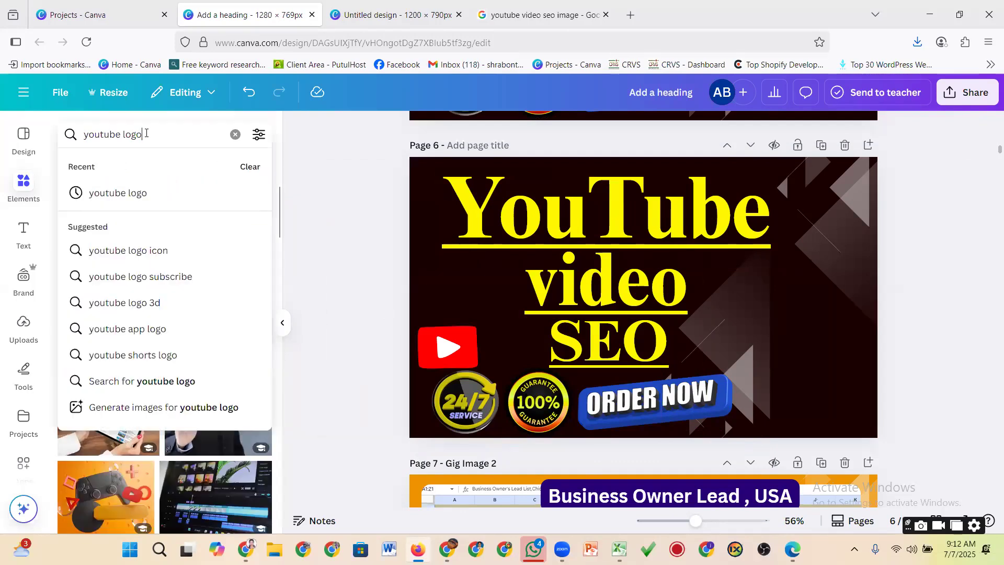
key("BackSpace")
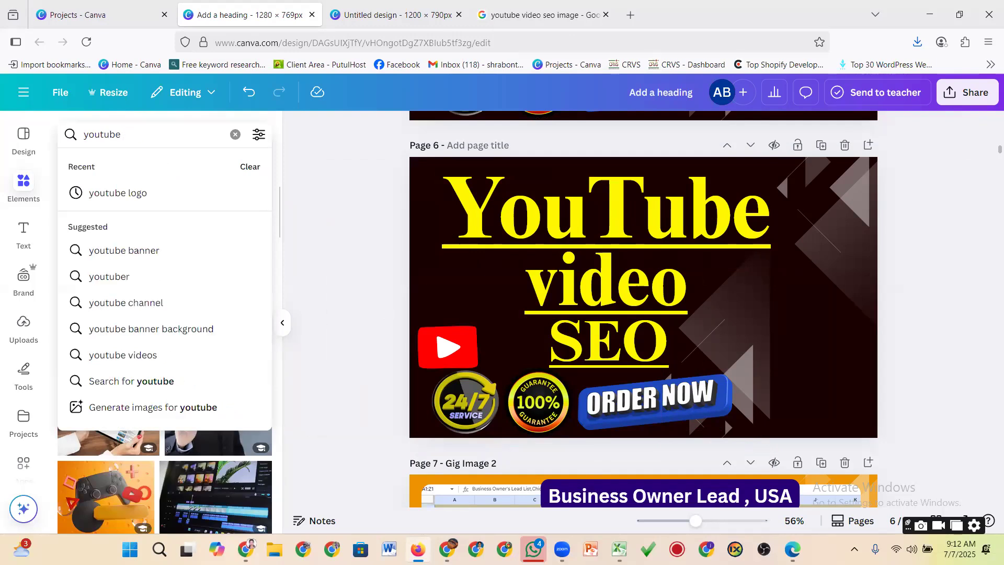
type("gig")
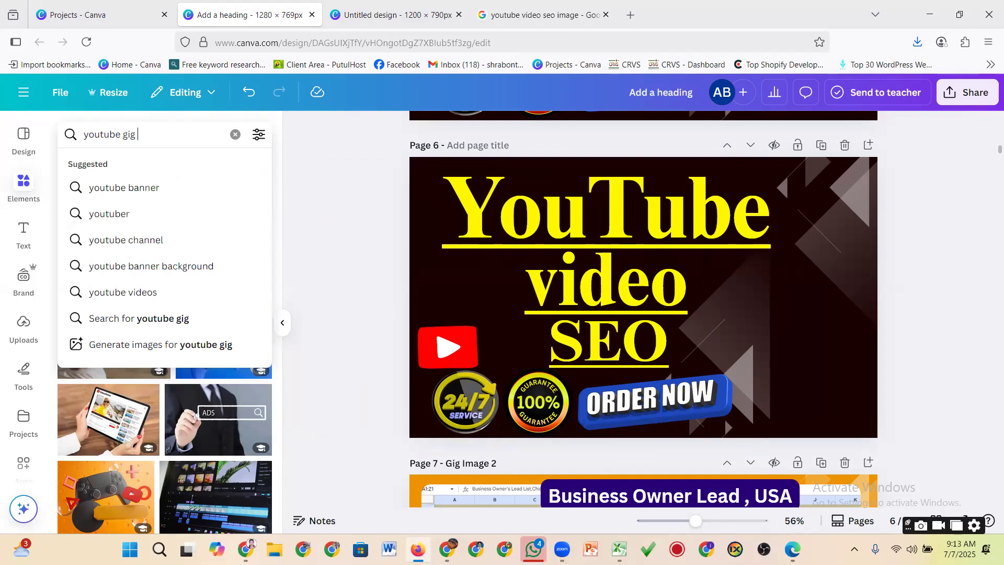
type("image")
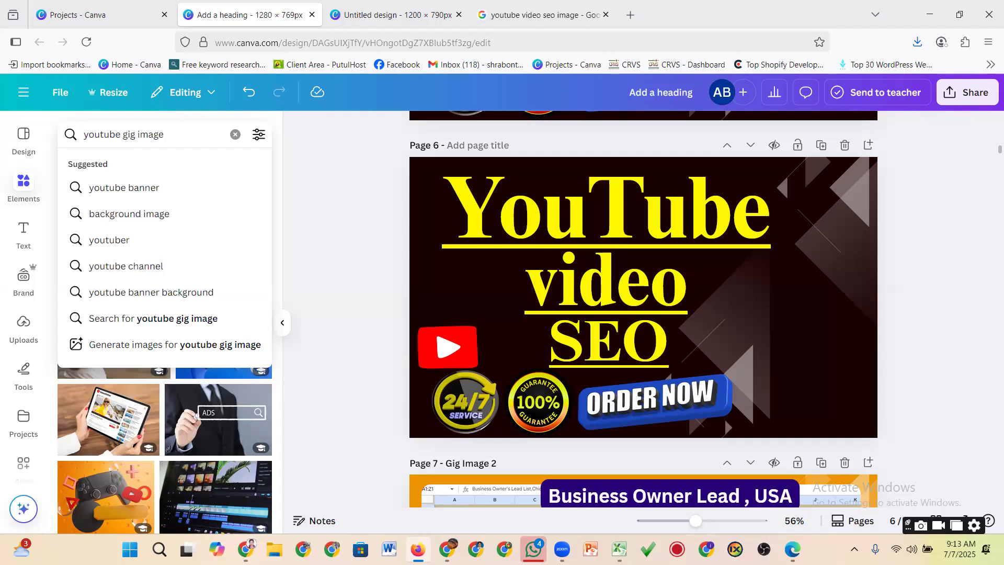
left_click(117, 213)
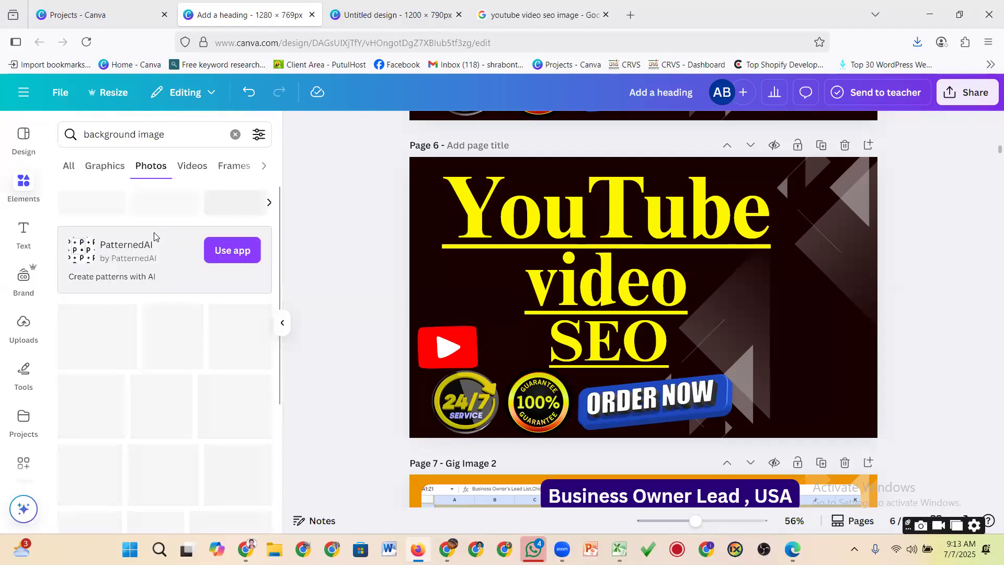
Step: Change the photo search to a YouTube query and run the suggested "youtube banner background" search
left_click(138, 135)
left_click_drag(136, 133, 72, 135)
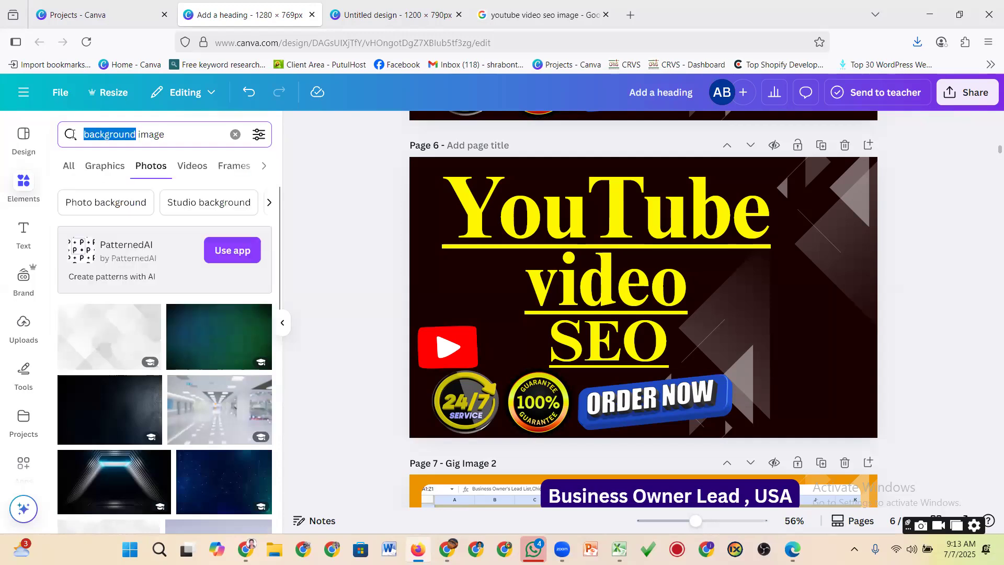
type("you")
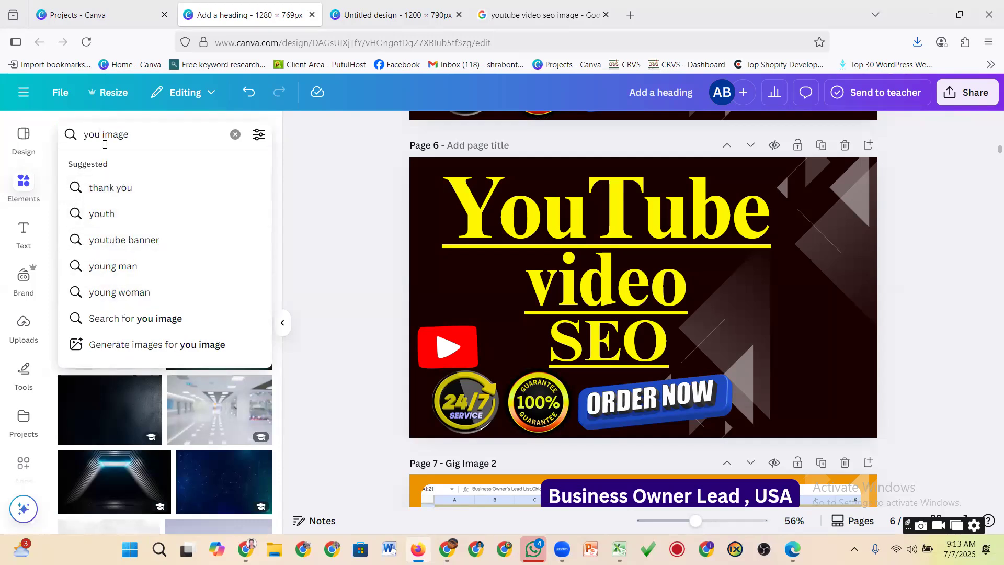
type("tube")
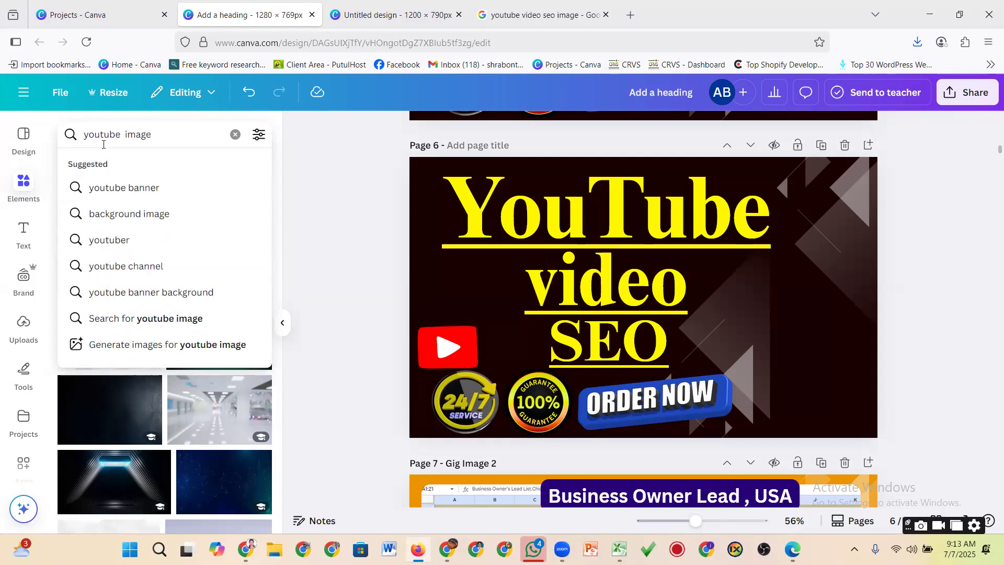
key("BackSpace")
key("BackSpace")
key("BackSpace")
key("BackSpace")
key("BackSpace")
key("BackSpace")
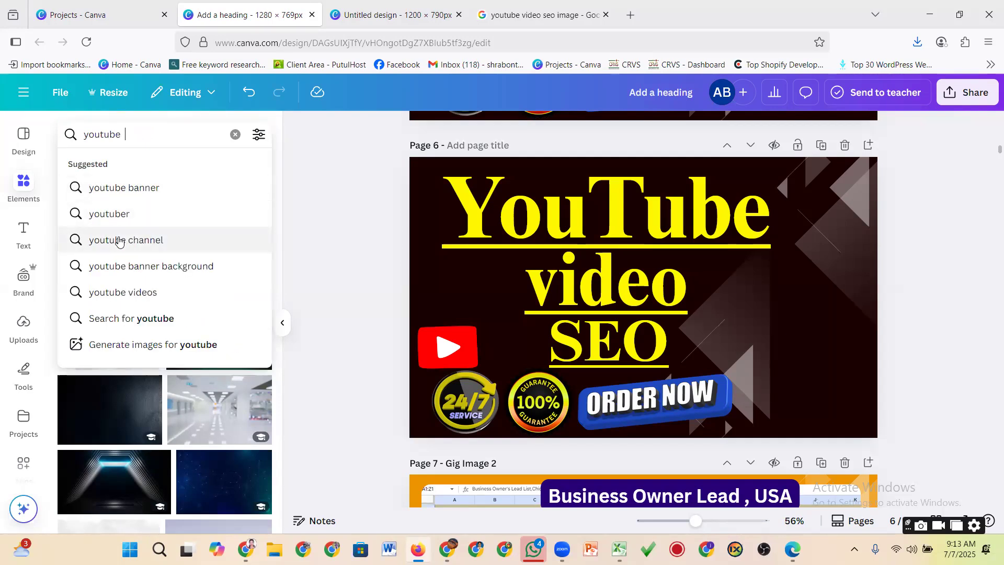
type("tham")
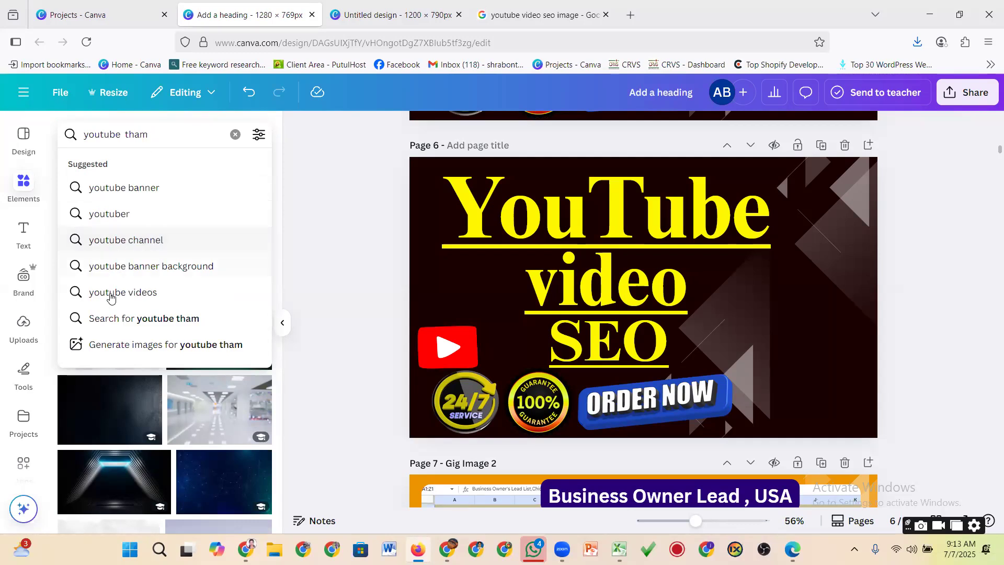
left_click(215, 264)
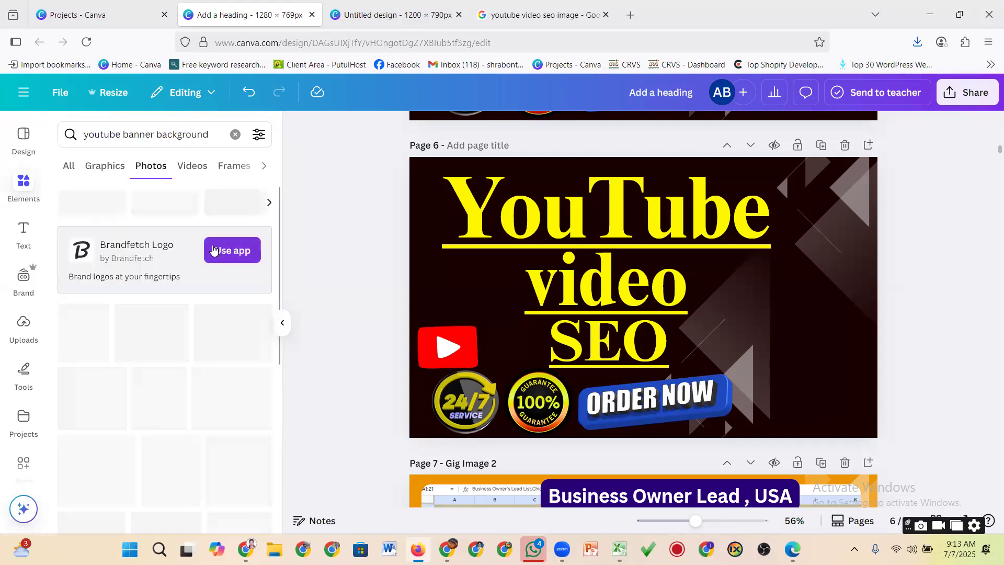
Step: Set the black photo with gold angular lines from the search results as the full background of page 6
scroll(180, 317, "down", 6)
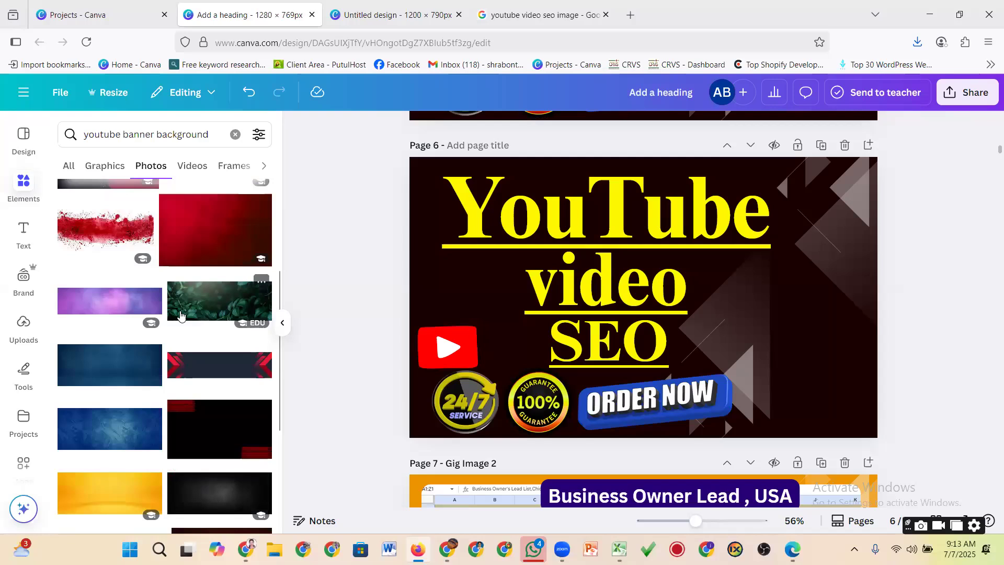
scroll(169, 310, "down", 5)
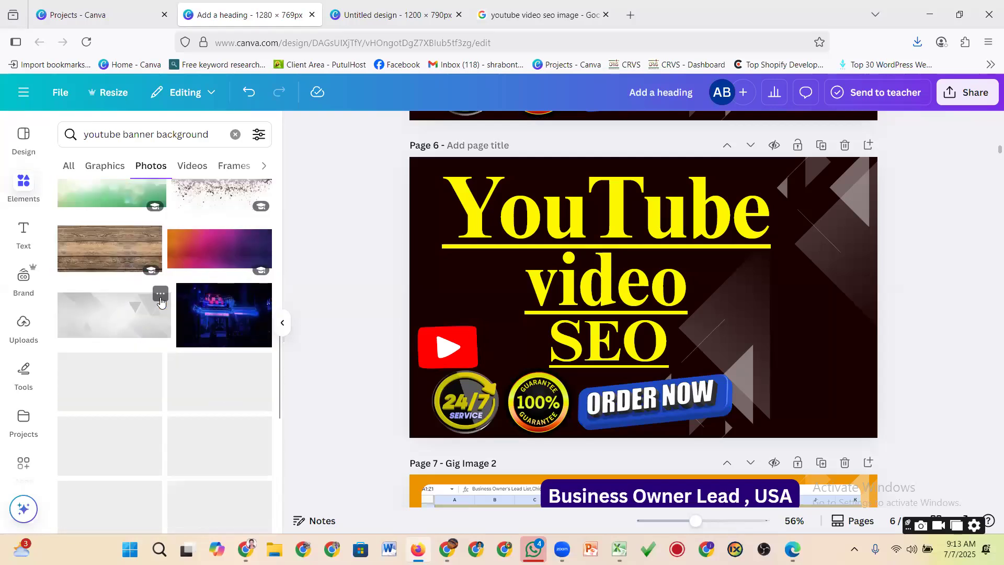
scroll(174, 306, "down", 10)
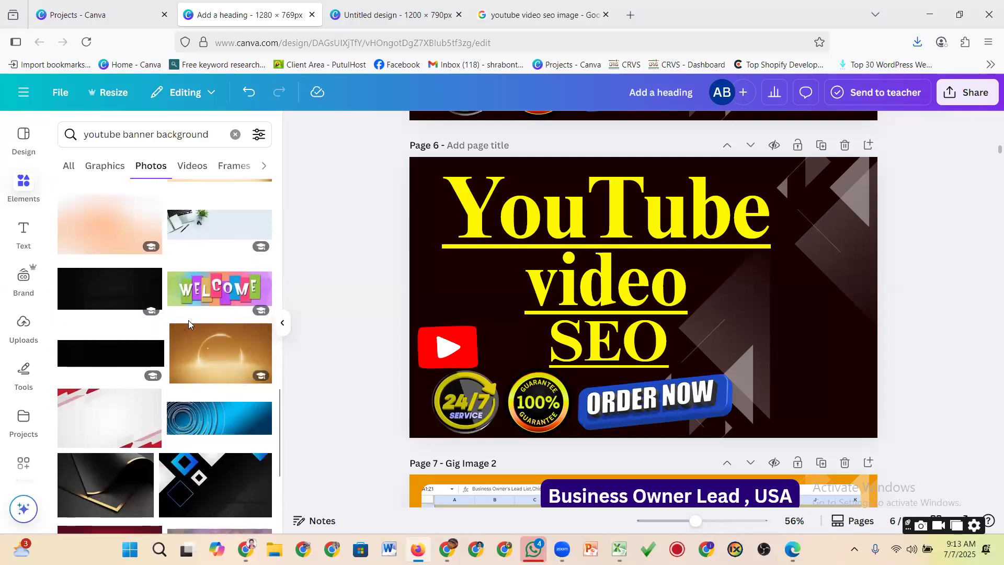
left_click_drag(105, 225, 387, 264)
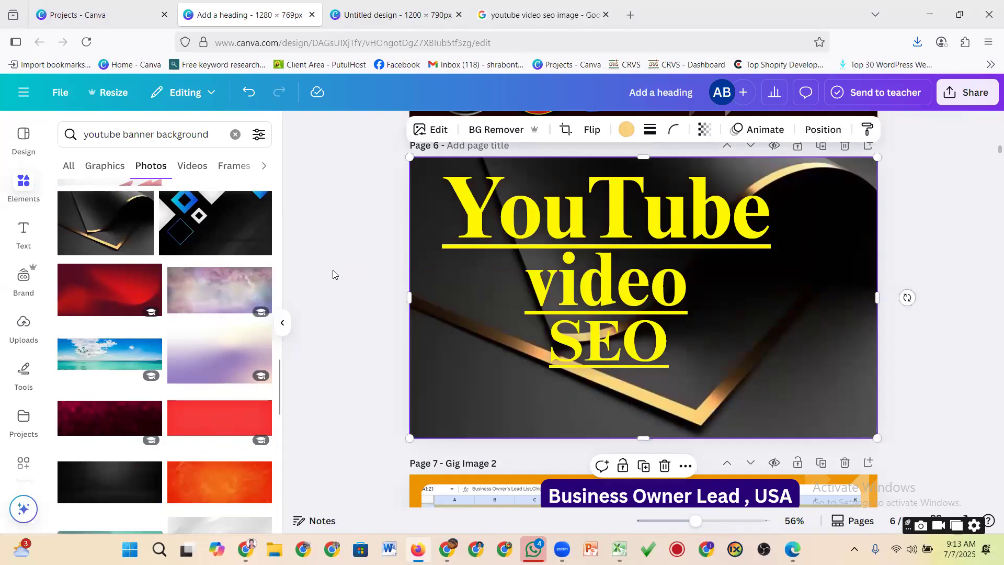
left_click(367, 267)
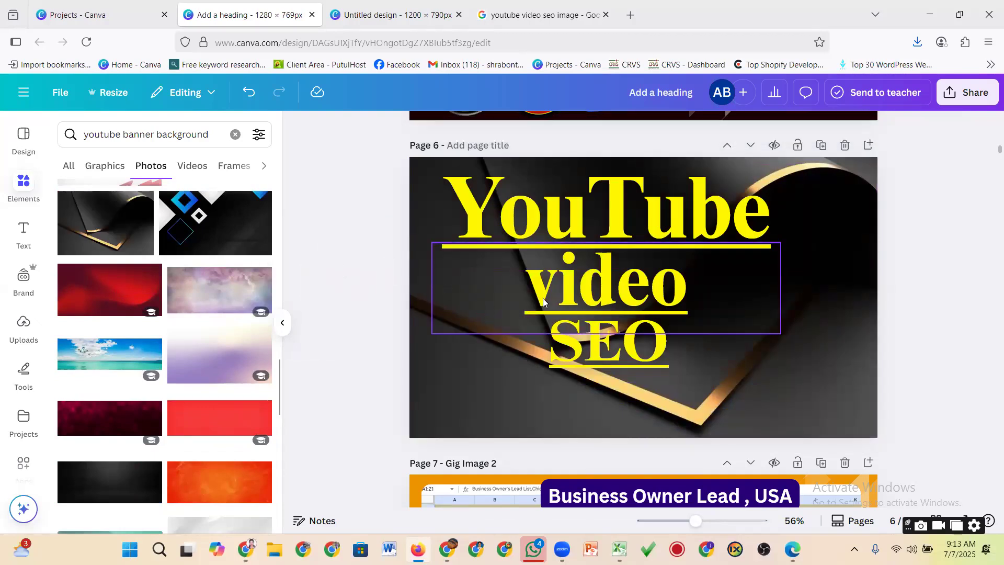
Step: Shift the "video" and "SEO" lines slightly and capitalize the first letter so the middle line reads "Video"
left_click(541, 298)
left_click_drag(542, 298, 532, 292)
left_click_drag(573, 368, 557, 372)
left_click(532, 287)
left_click(541, 273)
key("BackSpace")
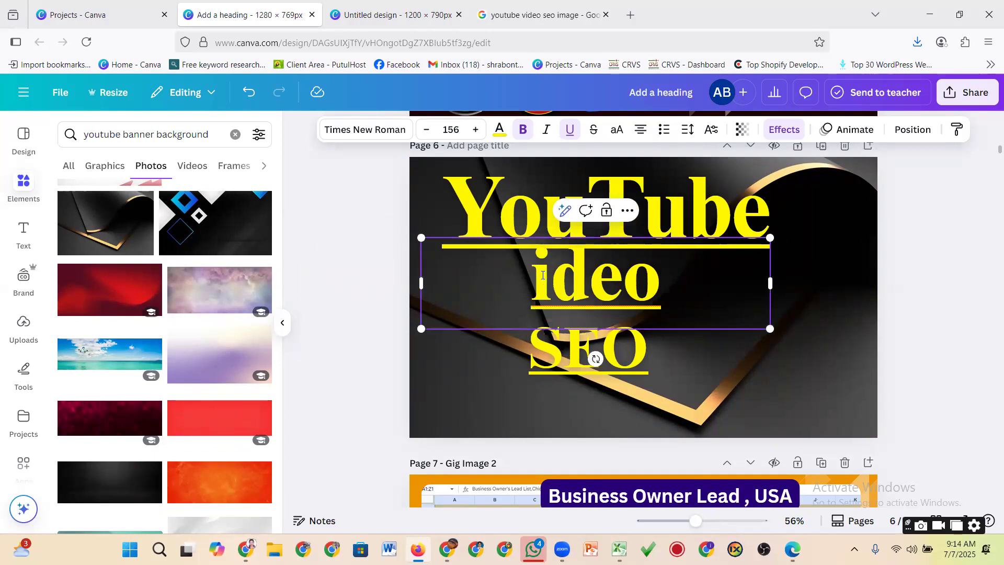
type("V")
Step: Move the "Video" and "SEO" lines down so the three headline lines are spaced apart without overlapping
left_click_drag(564, 360, 558, 366)
left_click_drag(544, 270, 542, 289)
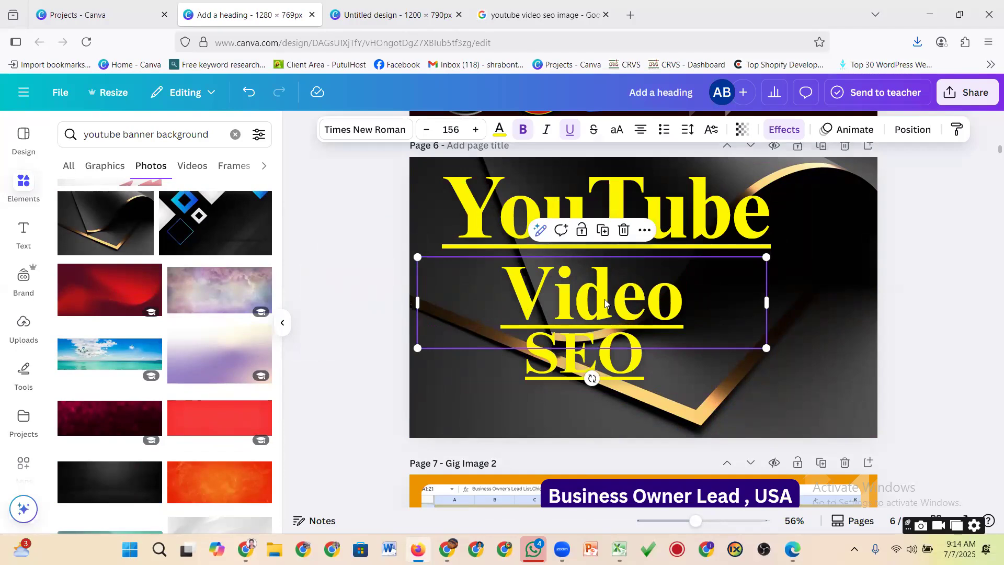
left_click(579, 358)
left_click_drag(580, 358, 579, 379)
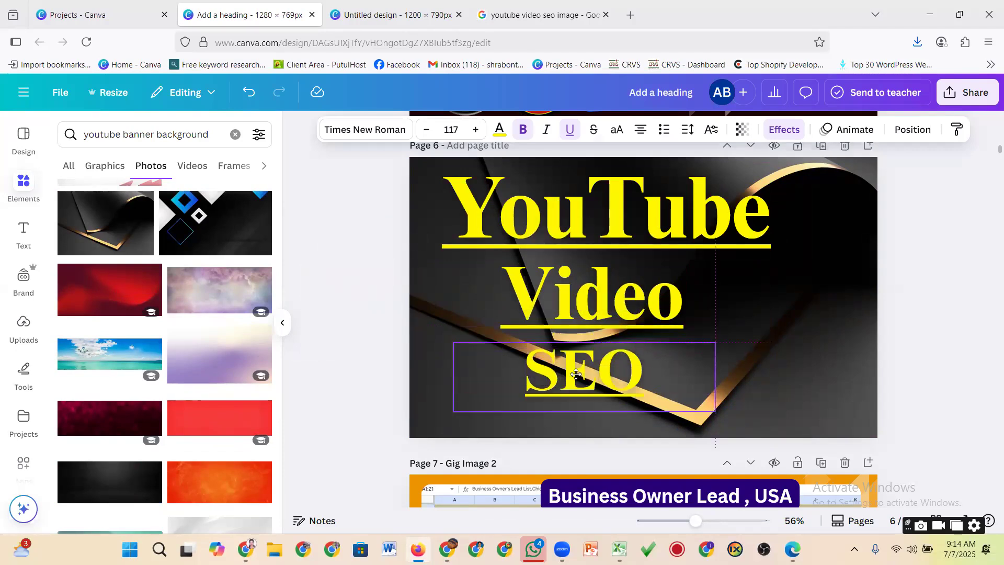
Step: Try the Outline, Splice and Hollow text effects on the "Video" line and settle on Glitch
left_click(594, 282)
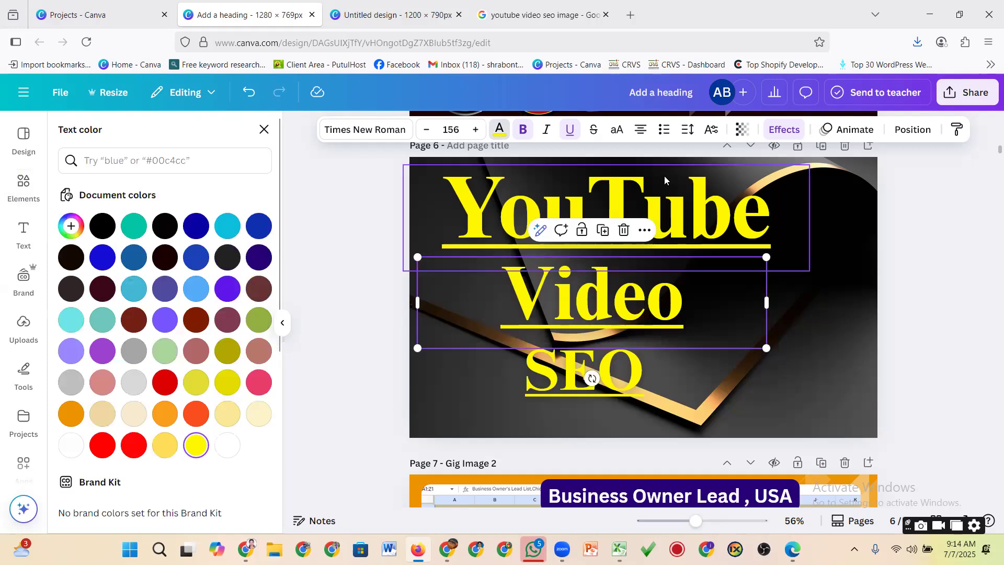
left_click(785, 130)
left_click(244, 366)
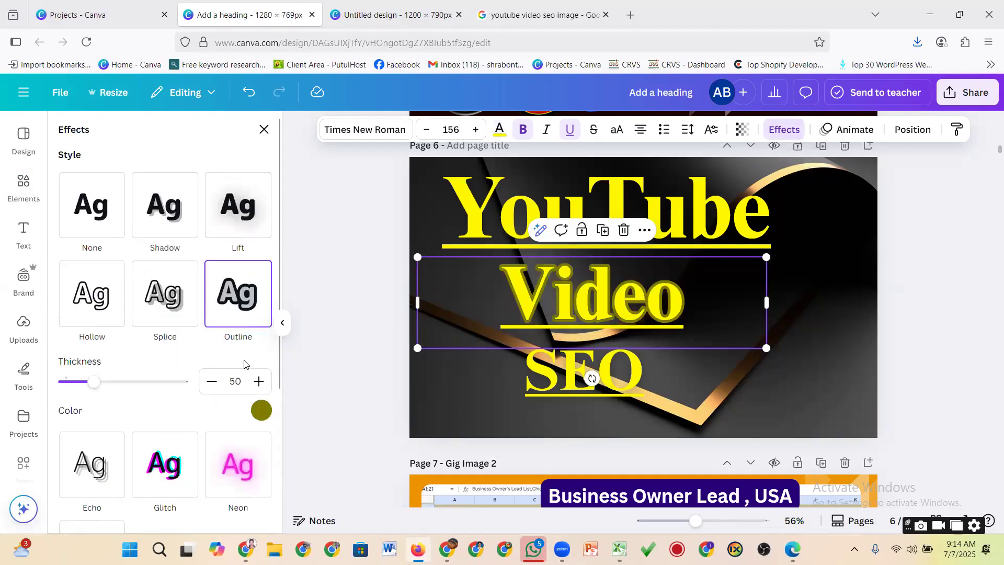
left_click(173, 309)
left_click(92, 300)
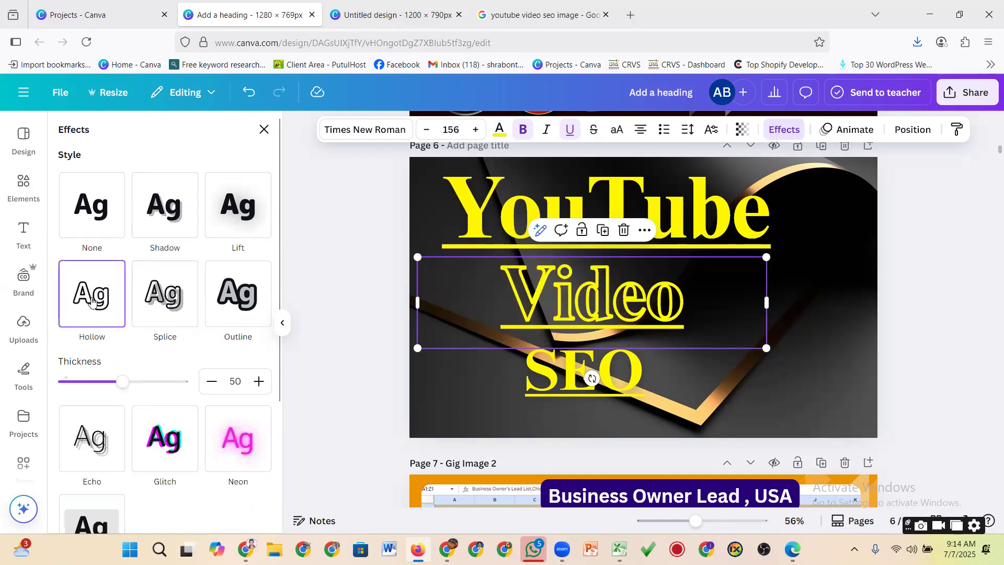
left_click(166, 438)
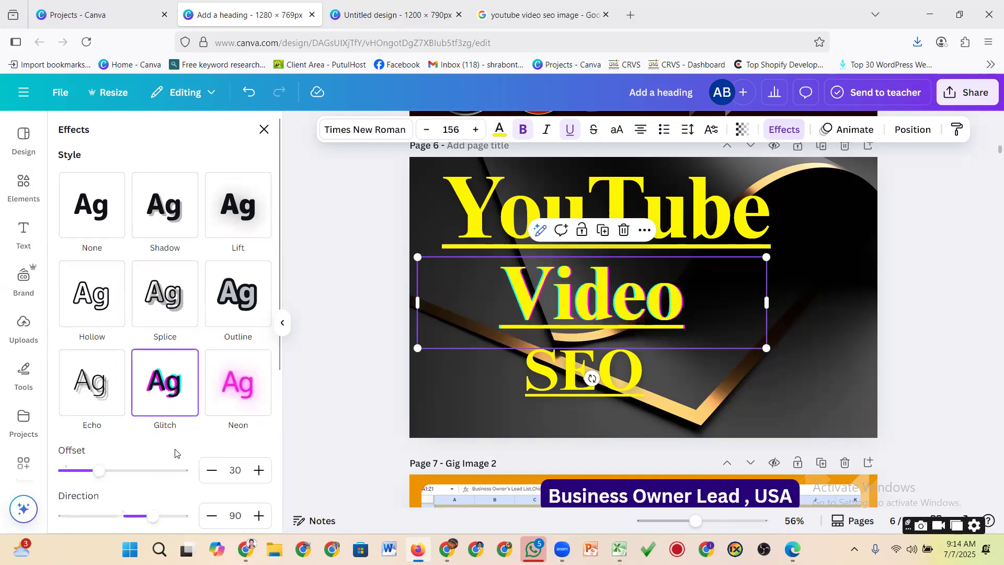
Step: Apply the Shadow text effect to the "YouTube" line
left_click(485, 217)
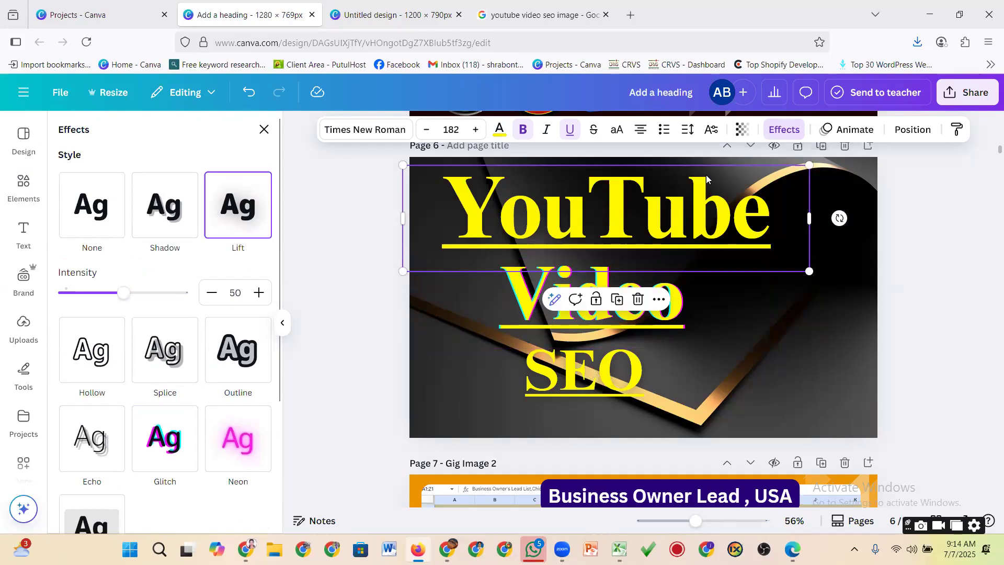
left_click(784, 129)
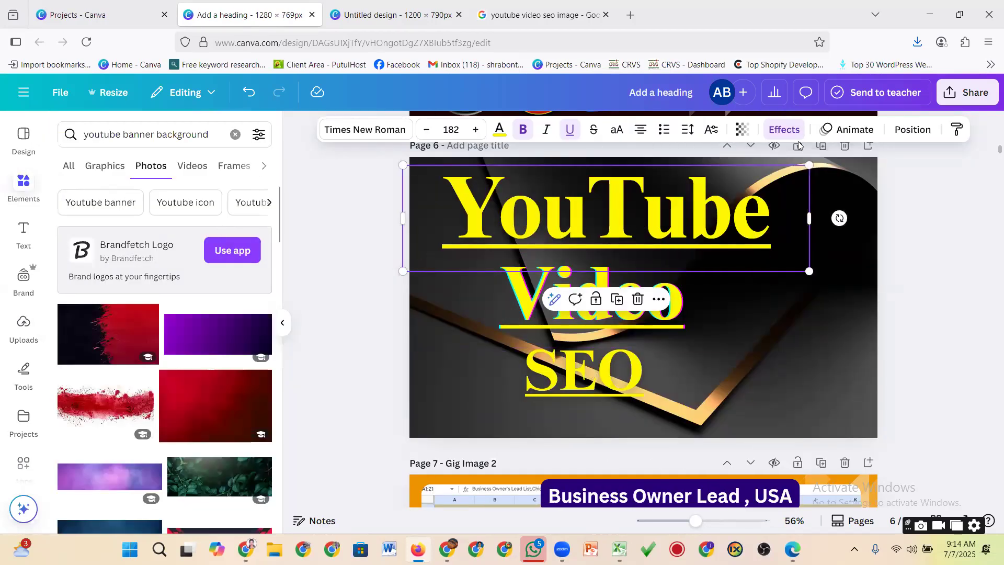
left_click(786, 135)
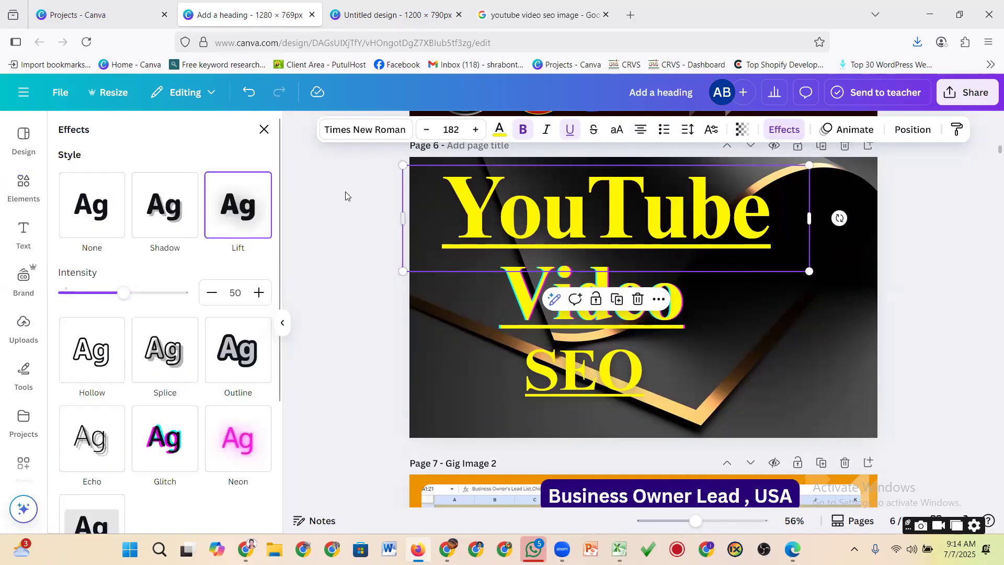
left_click(177, 217)
left_click(348, 249)
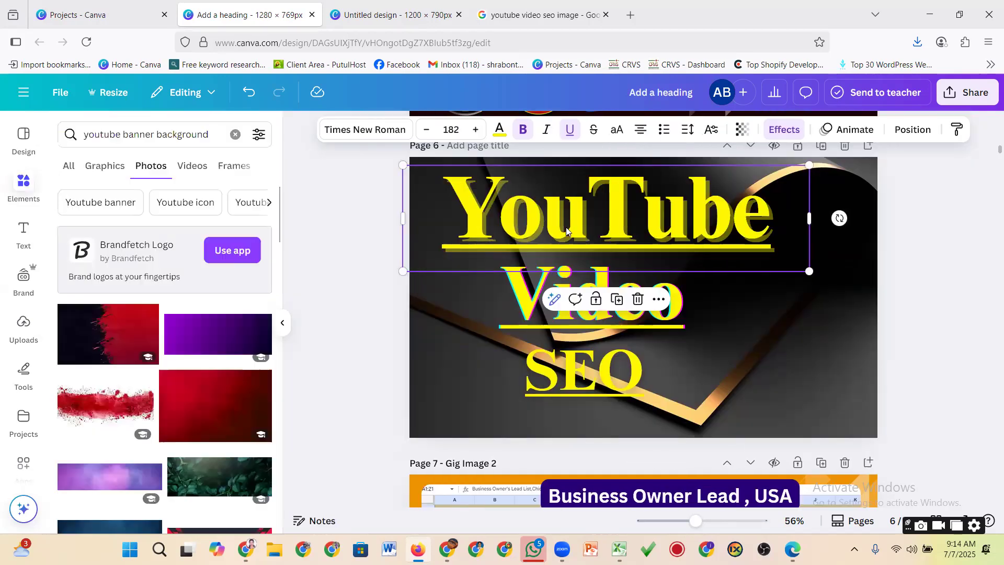
Step: Try dark red, bright red and dark blue text colors on the "YouTube" line and return it to yellow
left_click(505, 130)
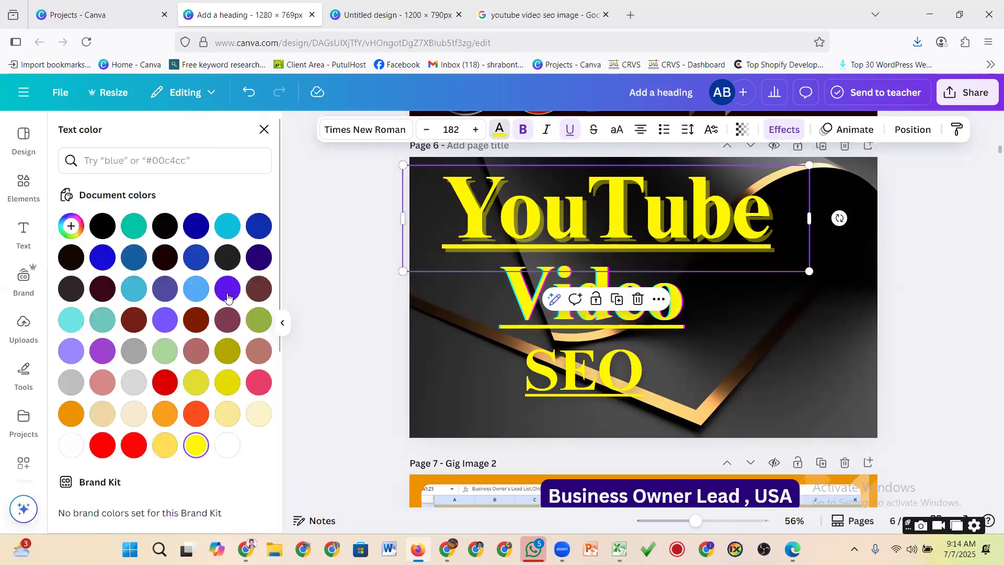
left_click(195, 320)
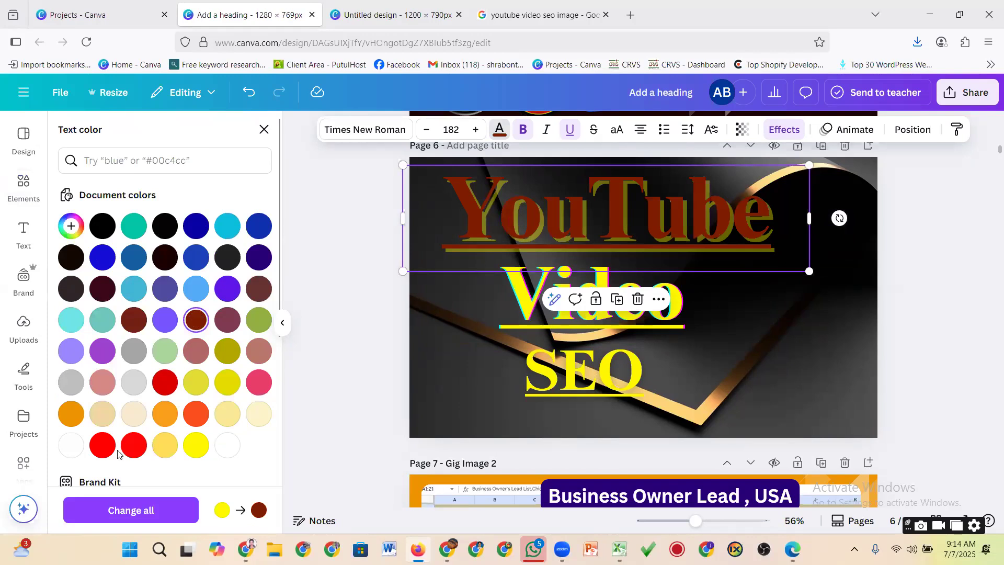
left_click(134, 445)
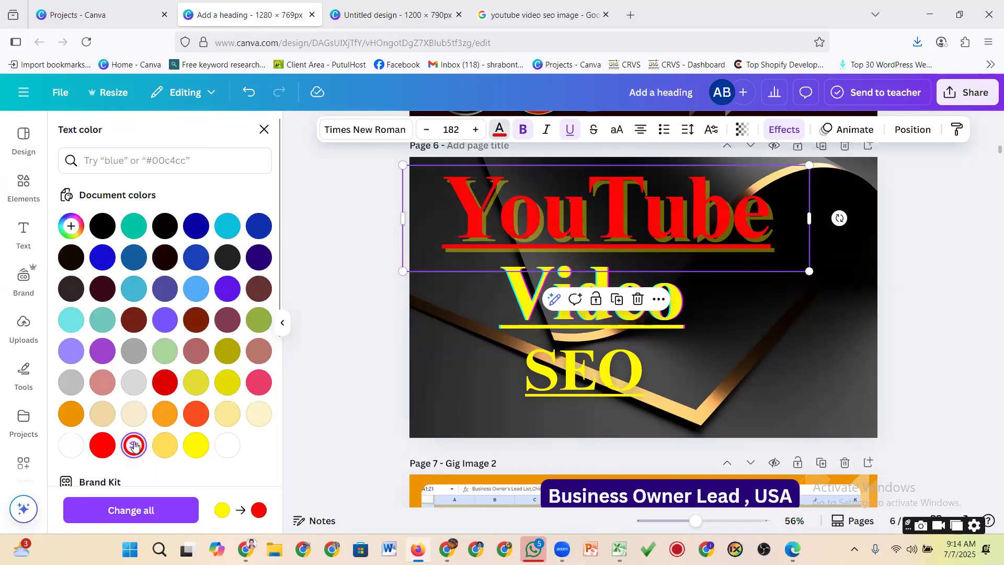
left_click(71, 414)
left_click(165, 382)
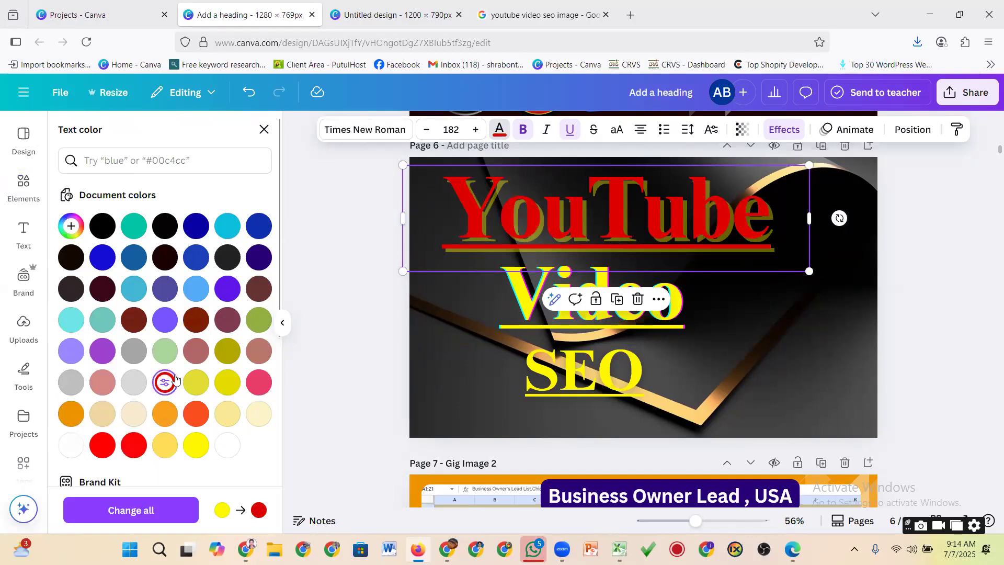
left_click(196, 320)
left_click(196, 230)
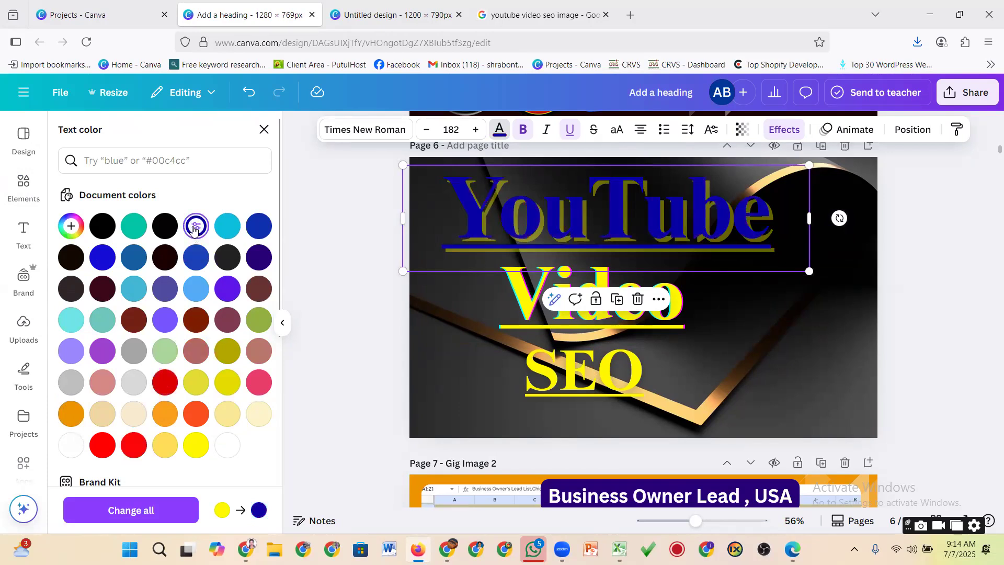
left_click(198, 442)
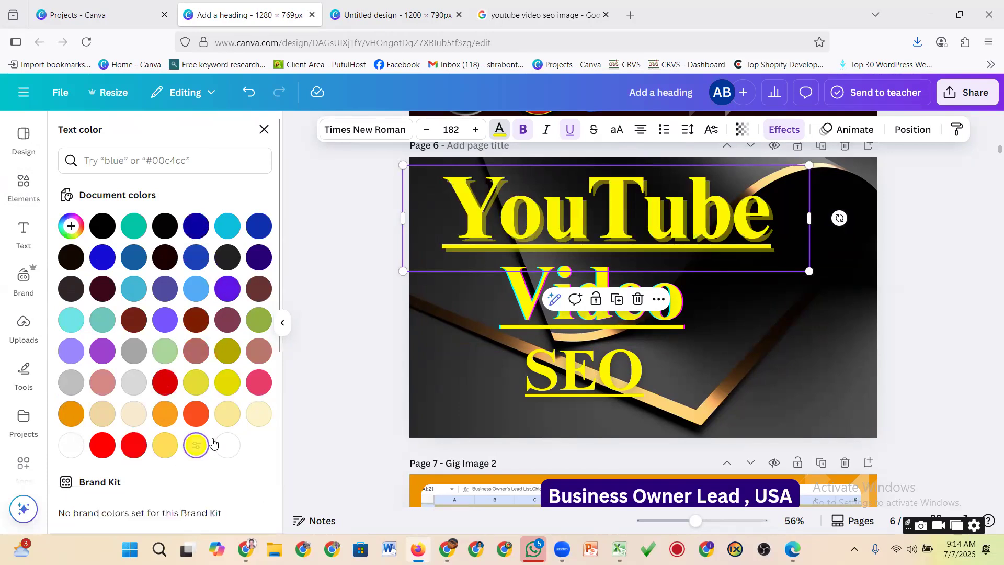
Step: Recolor the gold lines of the page 6 background photo to dark blue and keep the photo selected
left_click(618, 329)
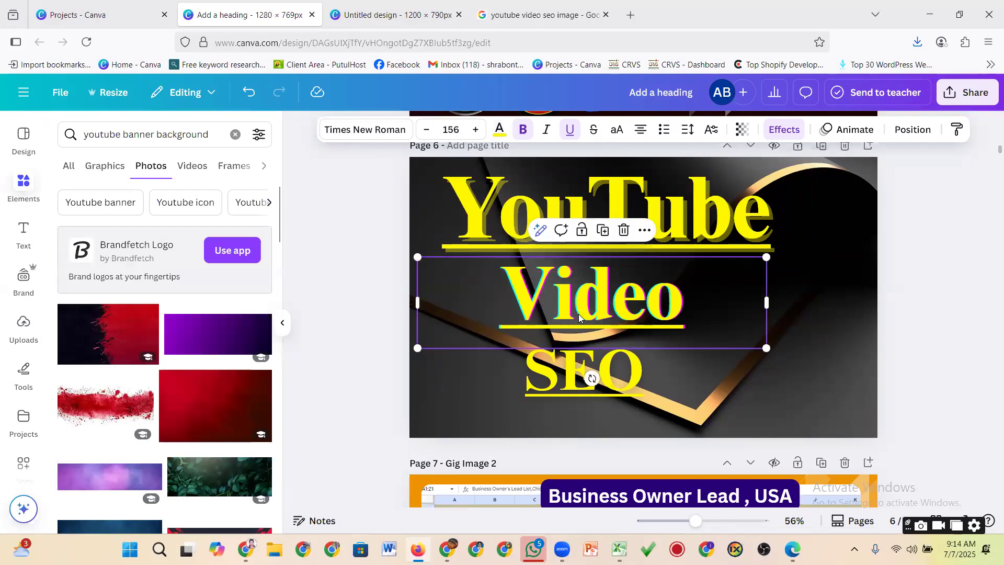
left_click(430, 398)
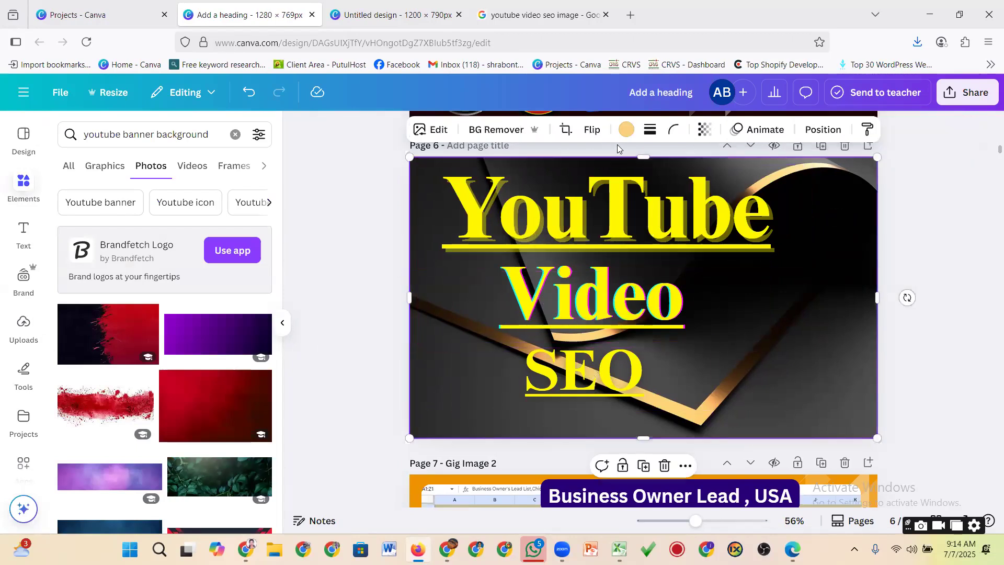
left_click(465, 376)
left_click(434, 344)
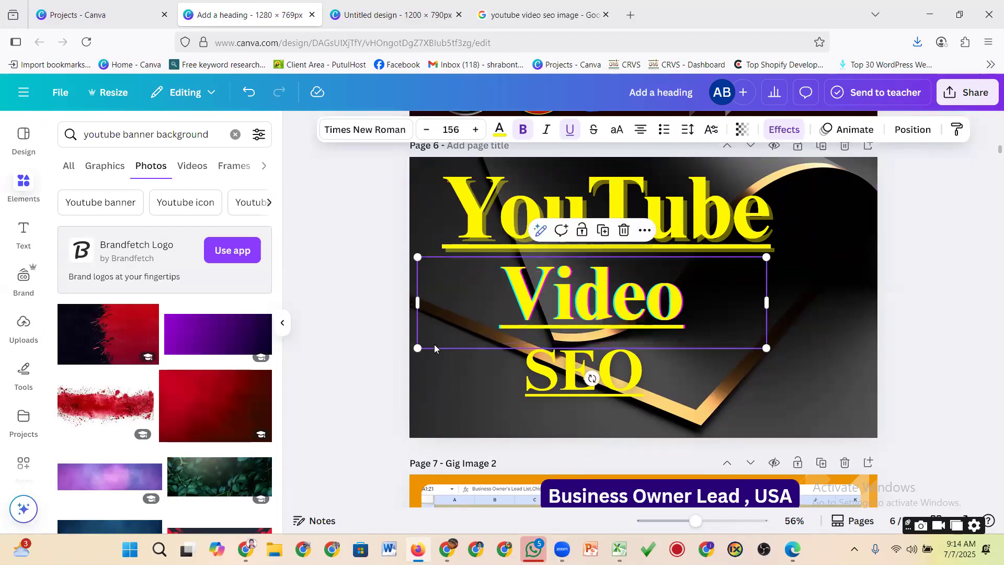
left_click(419, 401)
left_click(625, 129)
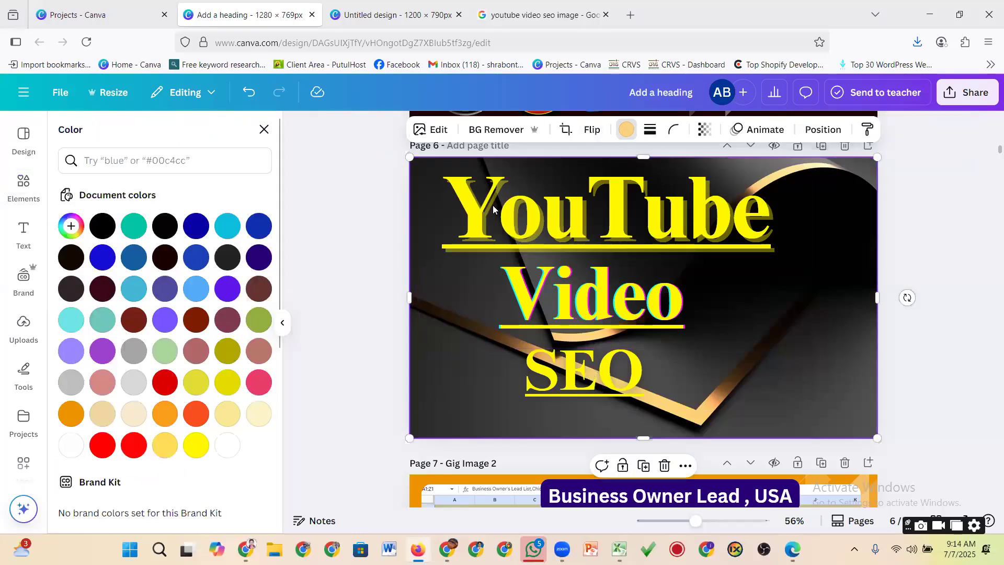
left_click(196, 226)
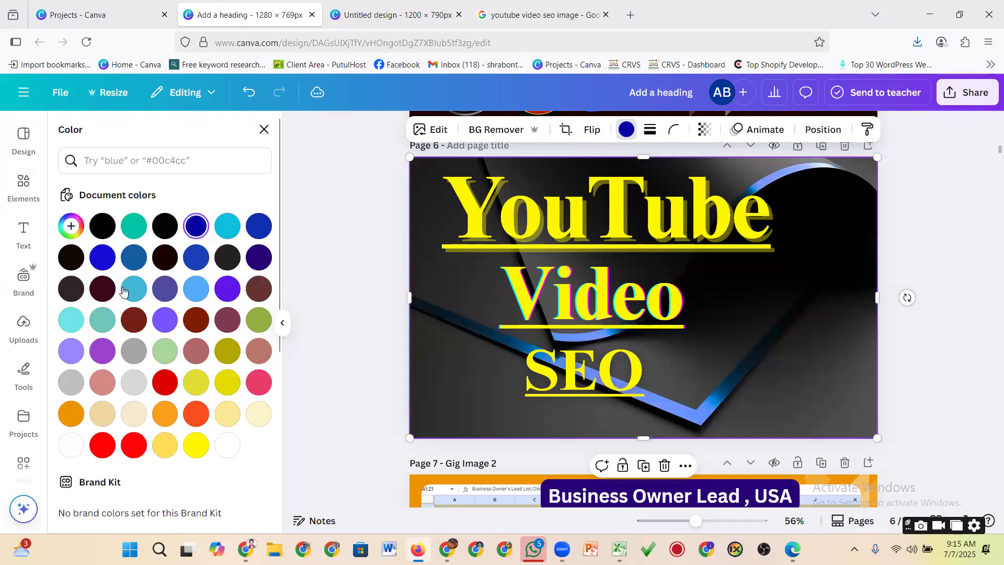
left_click(456, 398)
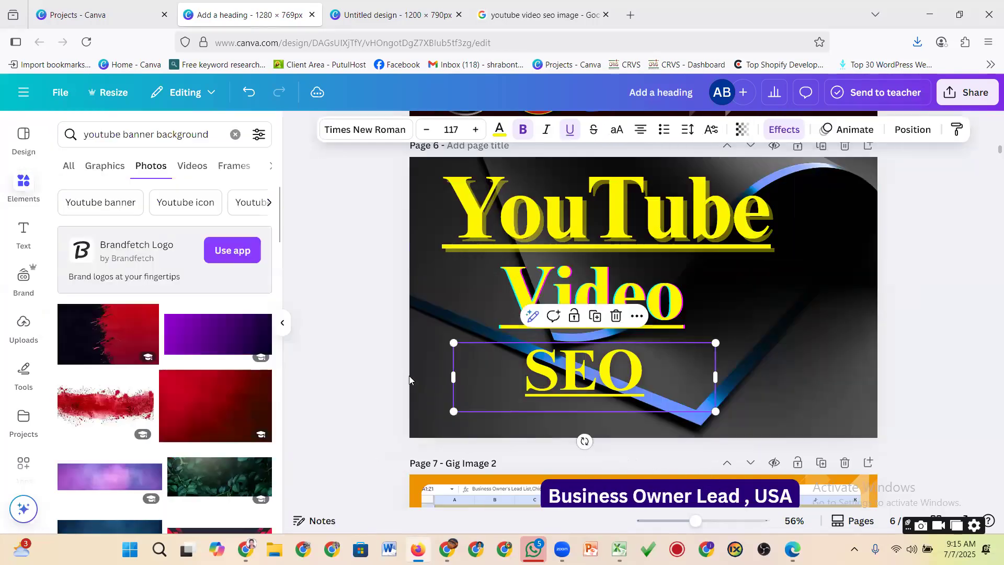
left_click(435, 365)
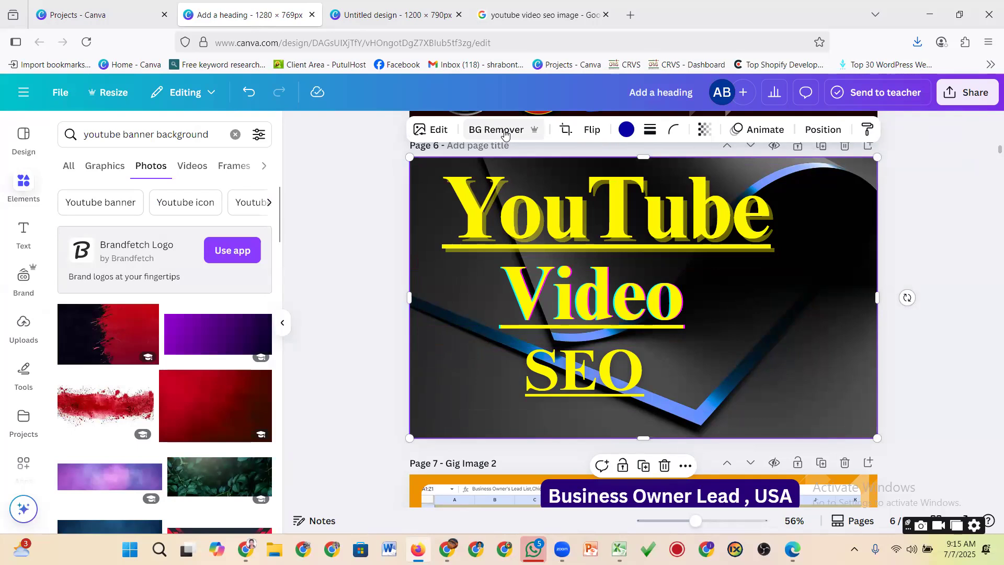
Step: Try background removal on the blue-lined photo on page 6, and delete that photo
left_click(505, 134)
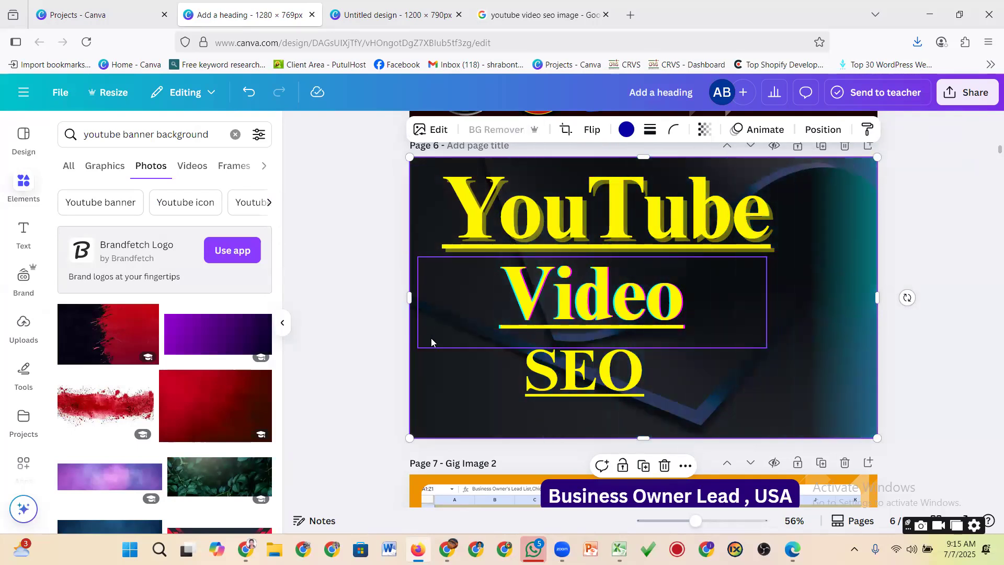
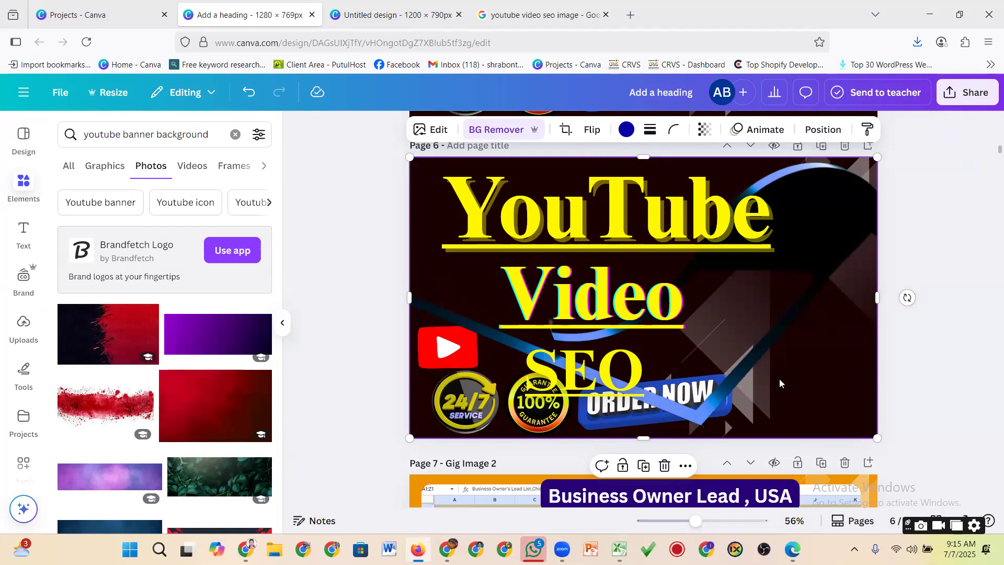
left_click_drag(701, 409, 751, 393)
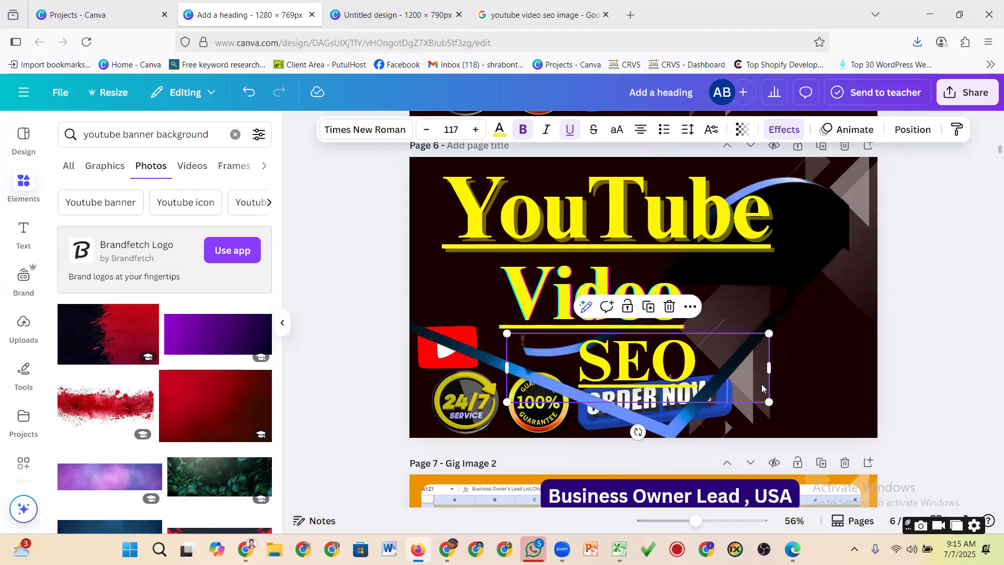
left_click(593, 403)
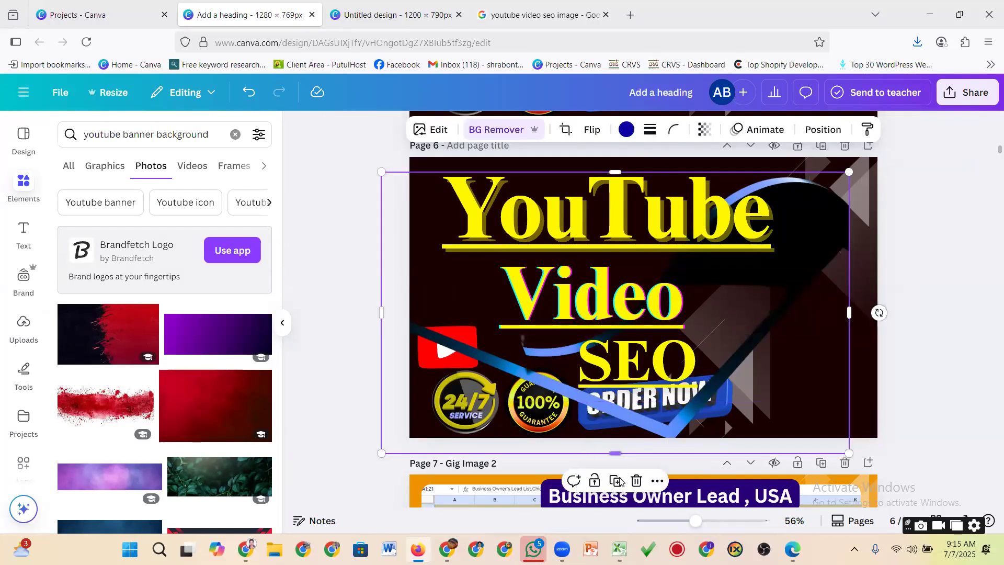
left_click(636, 480)
Step: Reposition the "Video" and "SEO" lines on page 6 and delete the "Order Now" badge
left_click_drag(637, 360, 716, 348)
left_click_drag(564, 284, 574, 278)
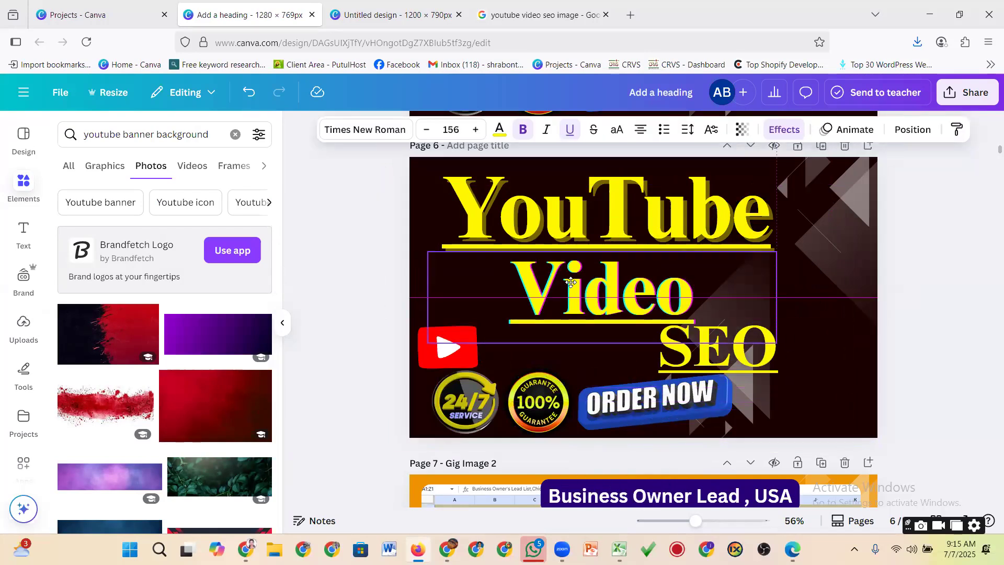
left_click(645, 347)
left_click_drag(645, 347, 601, 356)
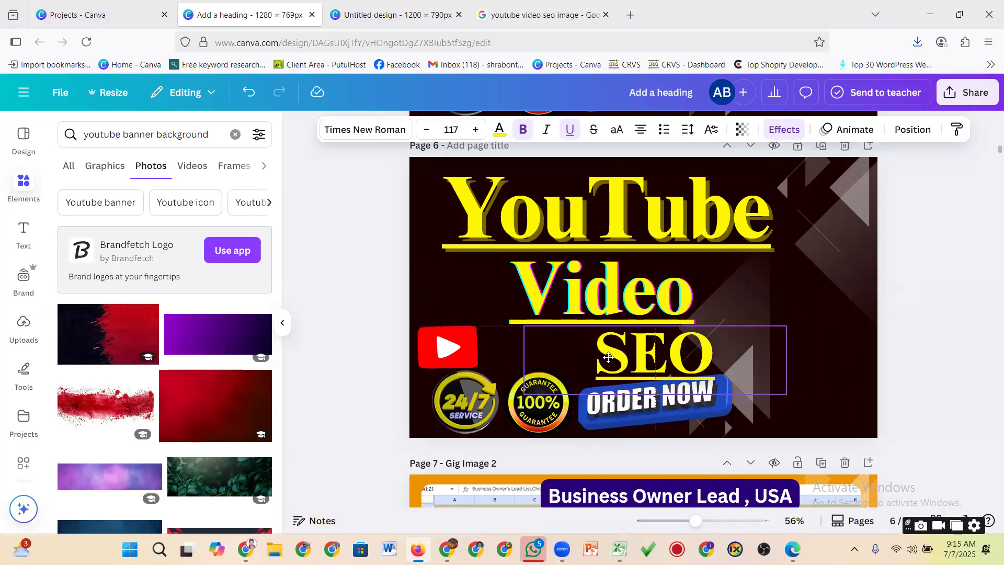
left_click(611, 414)
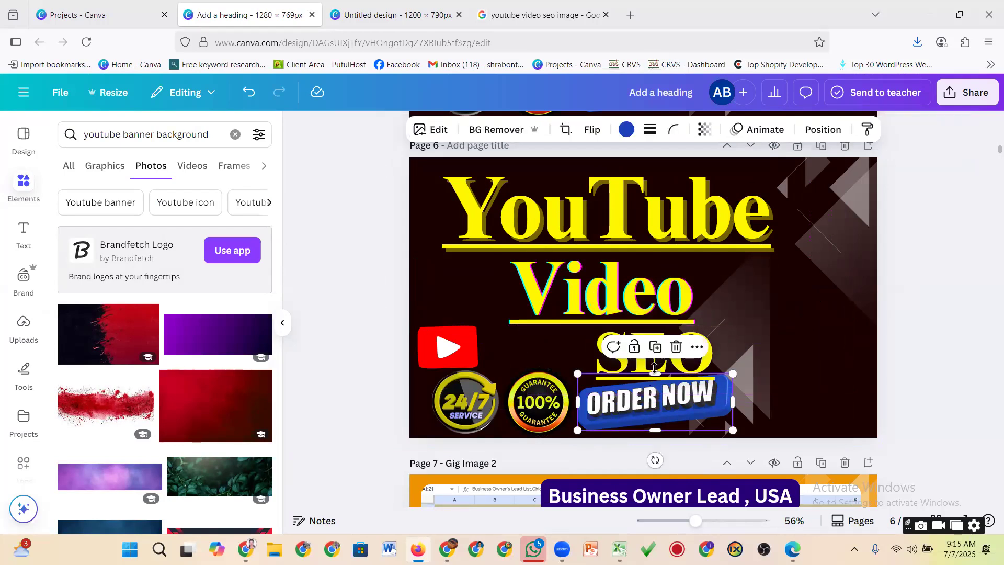
left_click(674, 347)
Step: Move the 100% Guarantee and 24/7 Service badges side by side into the lower-right area of page 6
left_click(539, 402)
left_click_drag(690, 354, 687, 361)
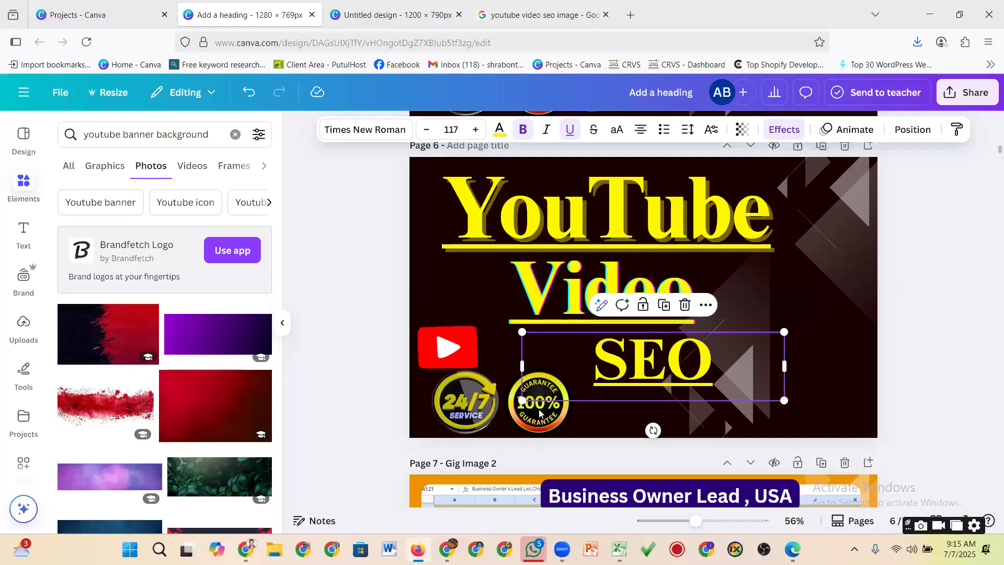
left_click_drag(540, 413, 819, 408)
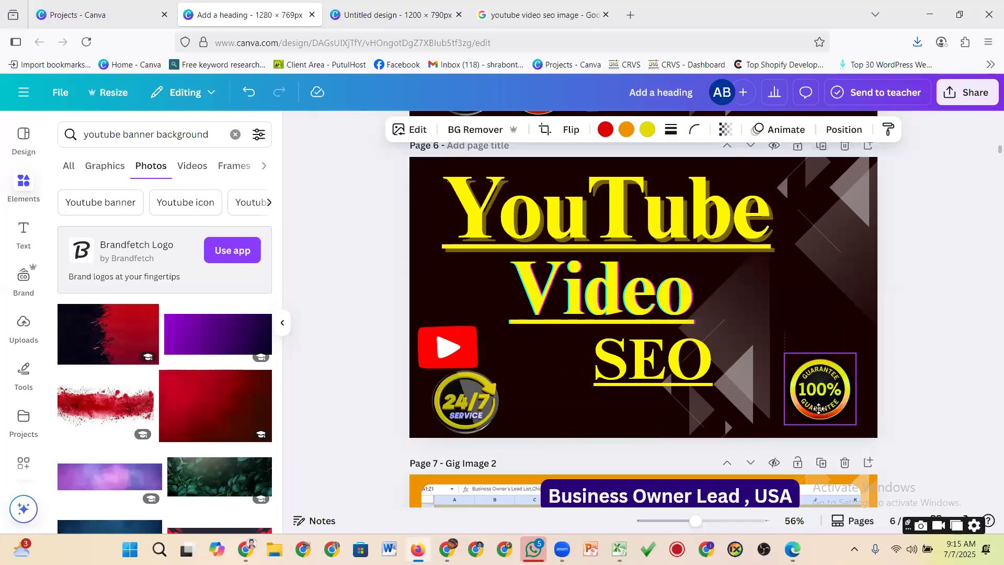
left_click_drag(465, 401, 742, 393)
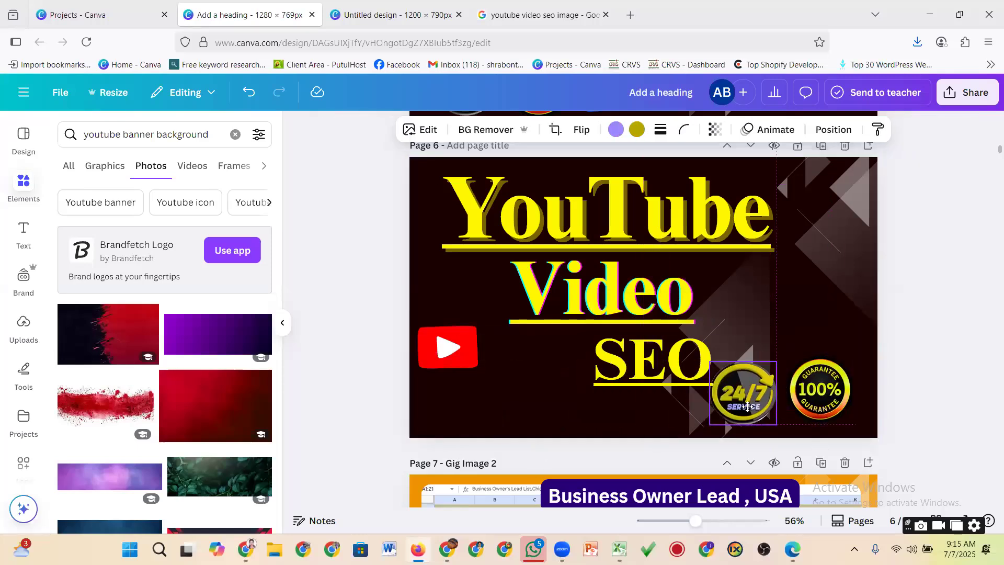
Step: Center the "Video" and "SEO" lines under "YouTube" and place the YouTube logo in the lower-left corner of page 6
left_click_drag(643, 337, 611, 362)
left_click(606, 332)
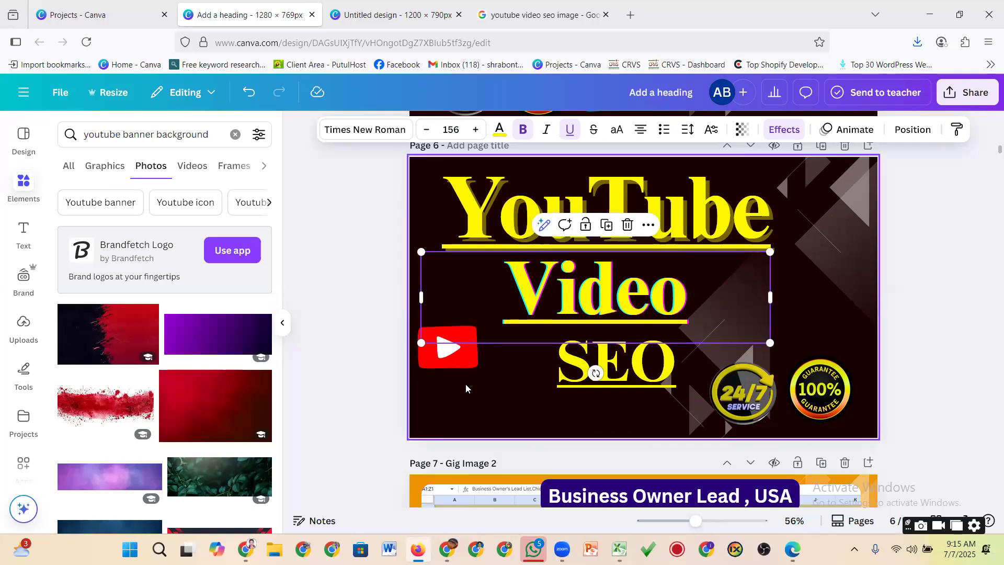
left_click(444, 362)
left_click_drag(450, 359, 442, 429)
Step: Nudge the "SEO" line slightly left and enlarge it to font size 132
left_click(617, 376)
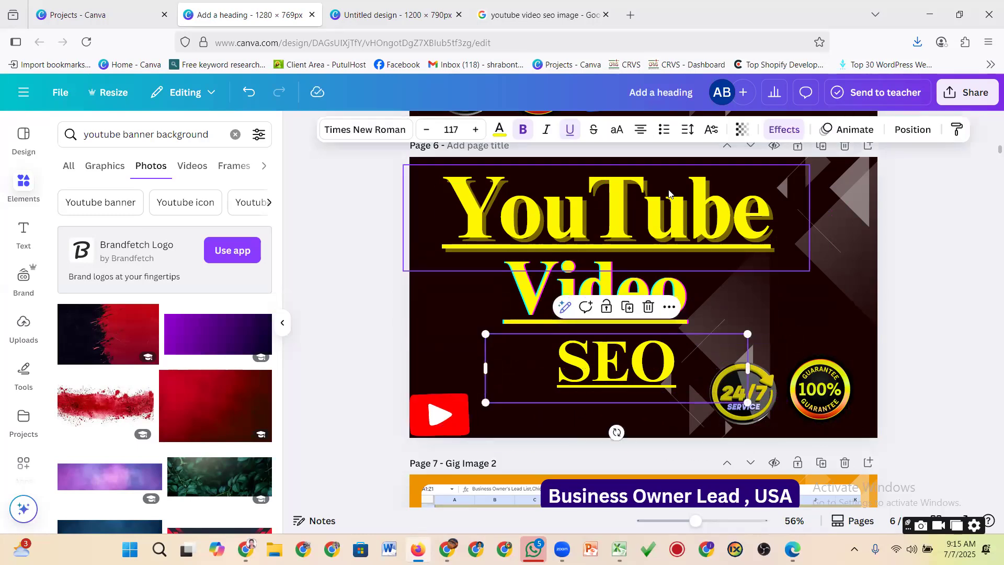
left_click_drag(599, 375, 587, 370)
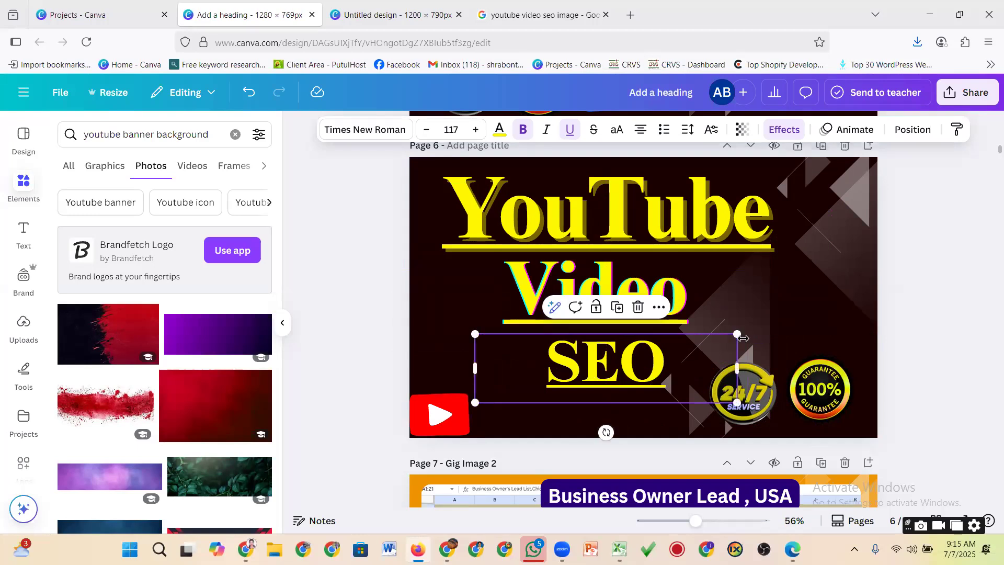
left_click_drag(733, 336, 760, 333)
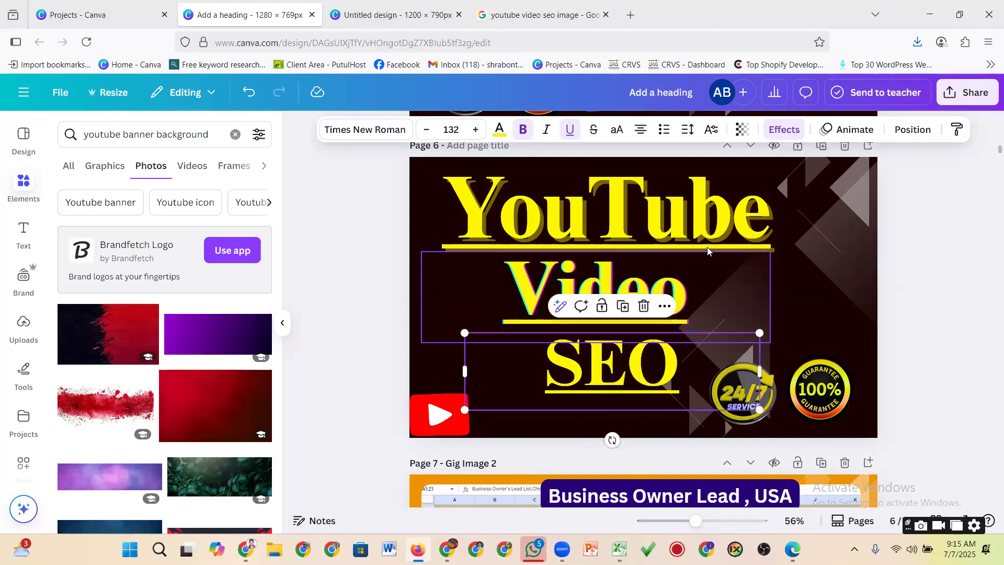
Step: Try purple and red text colors on the "SEO" line and set it to dark blue
left_click(501, 129)
left_click(225, 290)
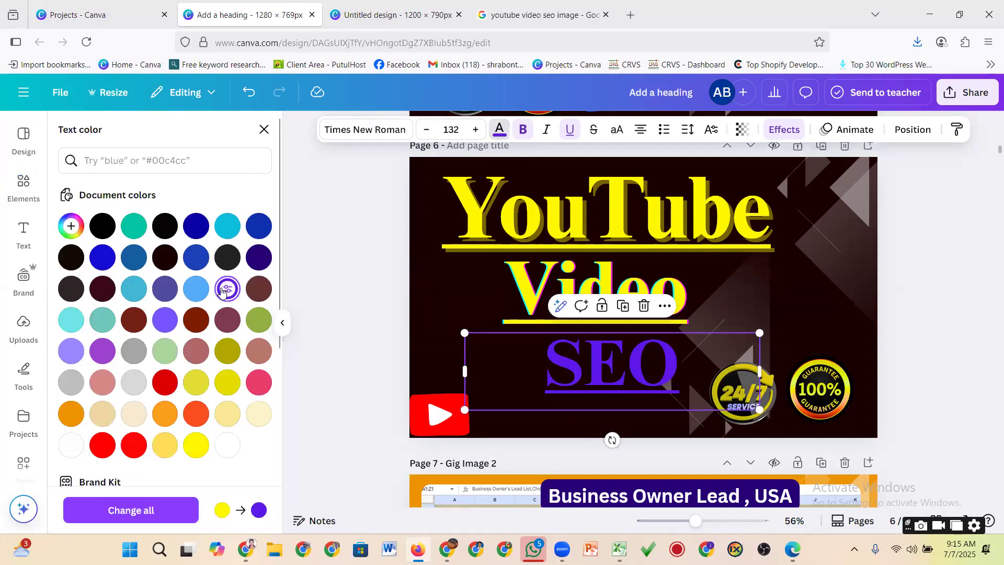
left_click(166, 384)
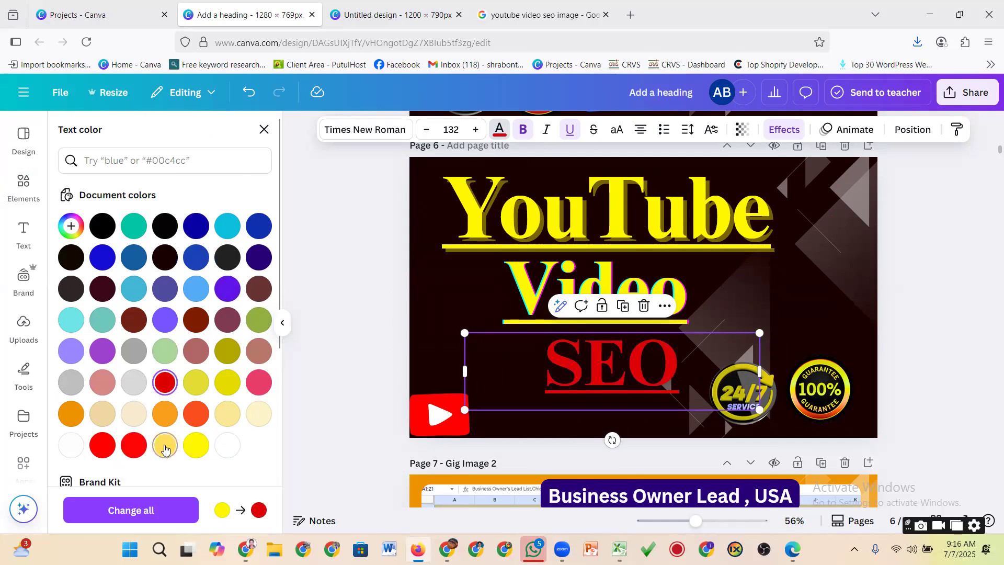
left_click(194, 230)
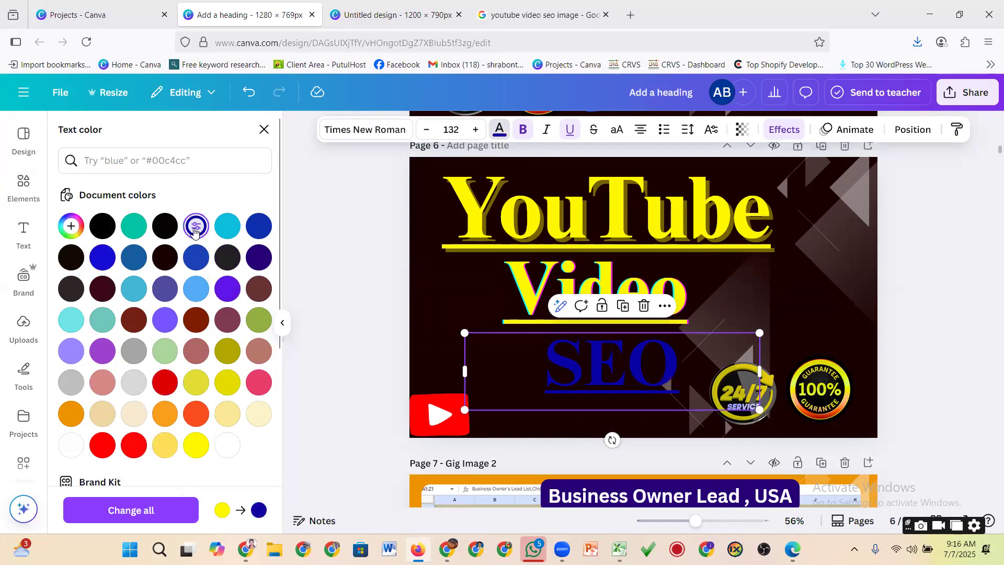
Step: Try the Outline and Lift text effects on the "SEO" line and settle on Splice
left_click(775, 130)
left_click(165, 294)
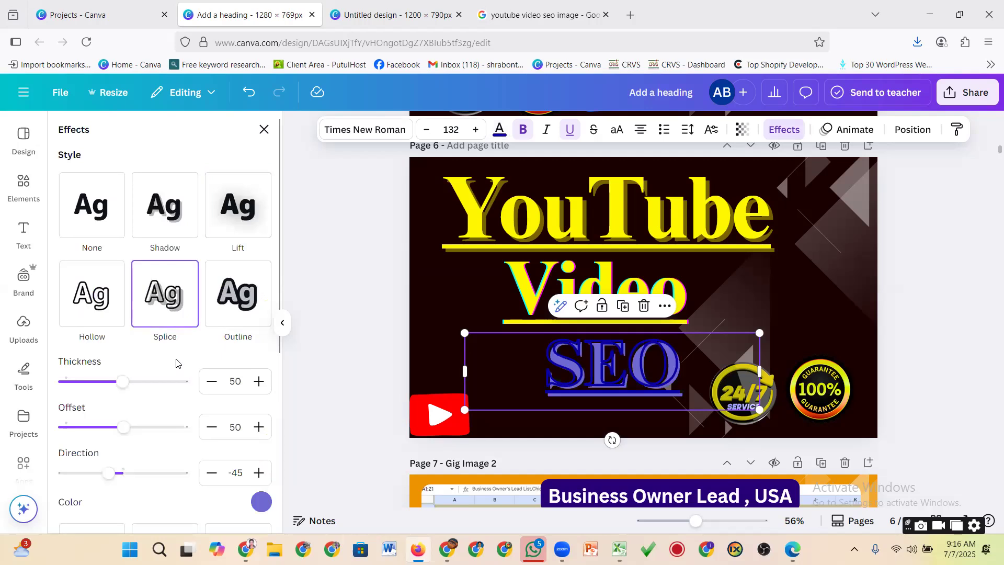
left_click(236, 299)
left_click(251, 220)
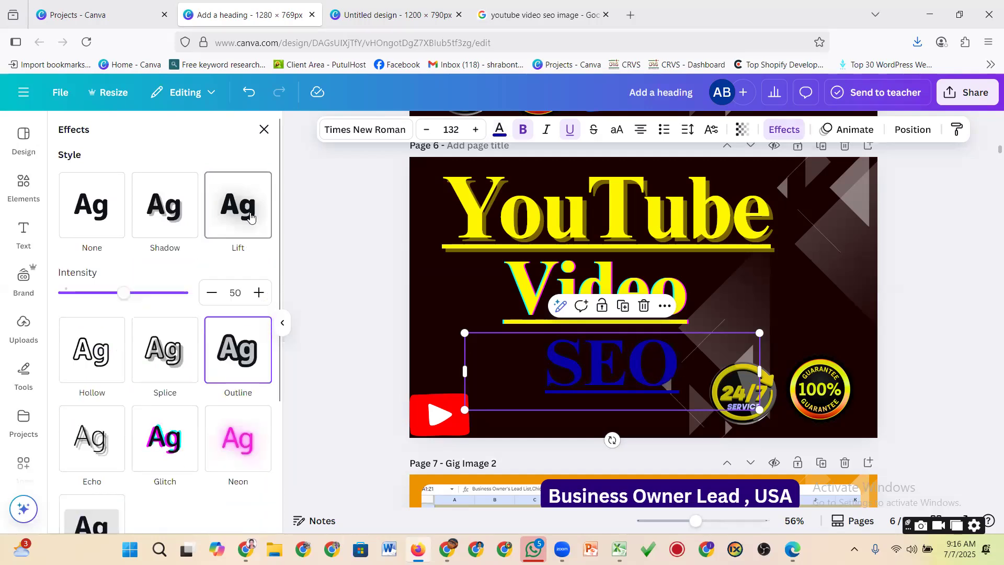
left_click(165, 293)
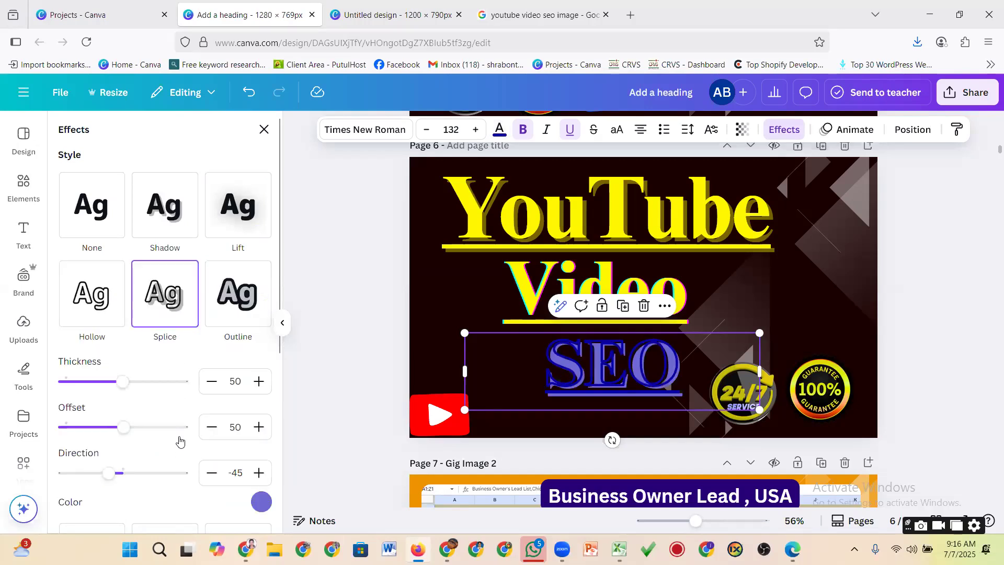
left_click(376, 278)
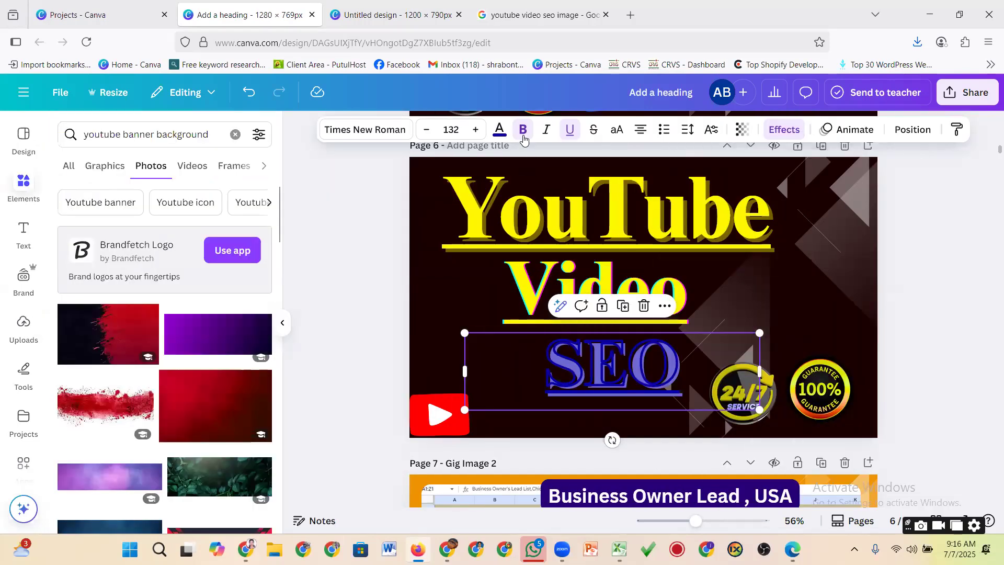
Step: Try dark red on the spliced "SEO" line and set its text color to bright red
left_click(499, 129)
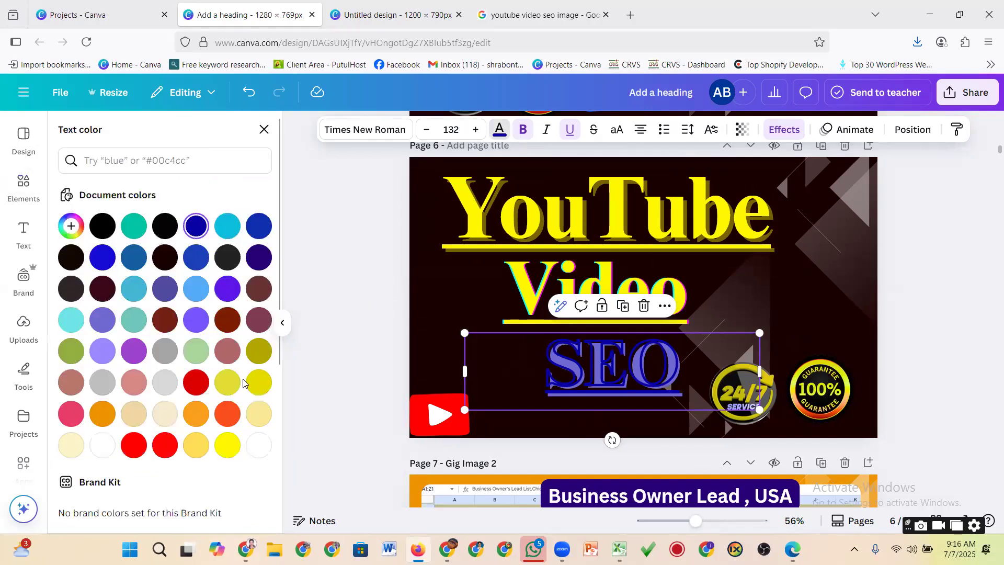
left_click(196, 385)
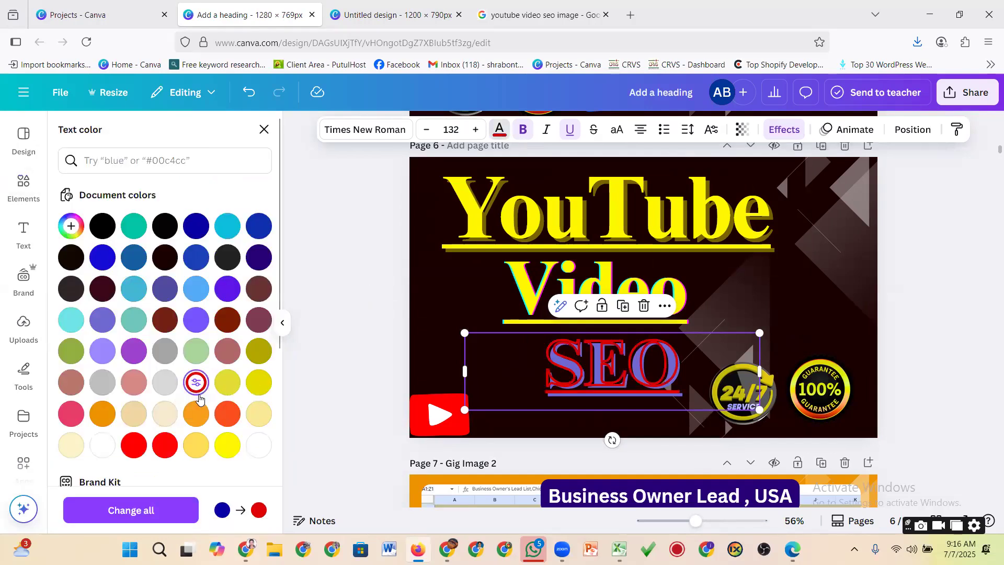
left_click(166, 444)
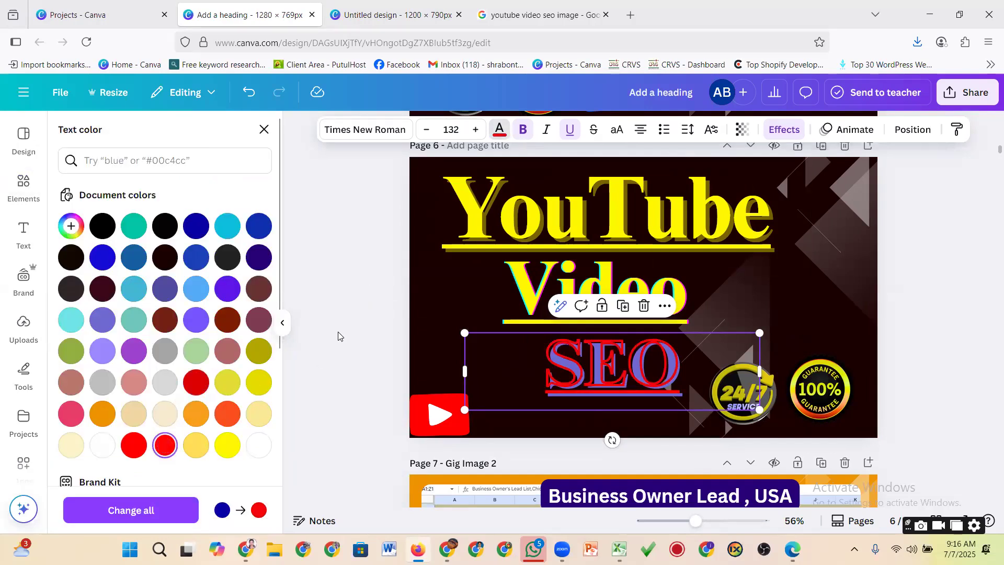
left_click(356, 358)
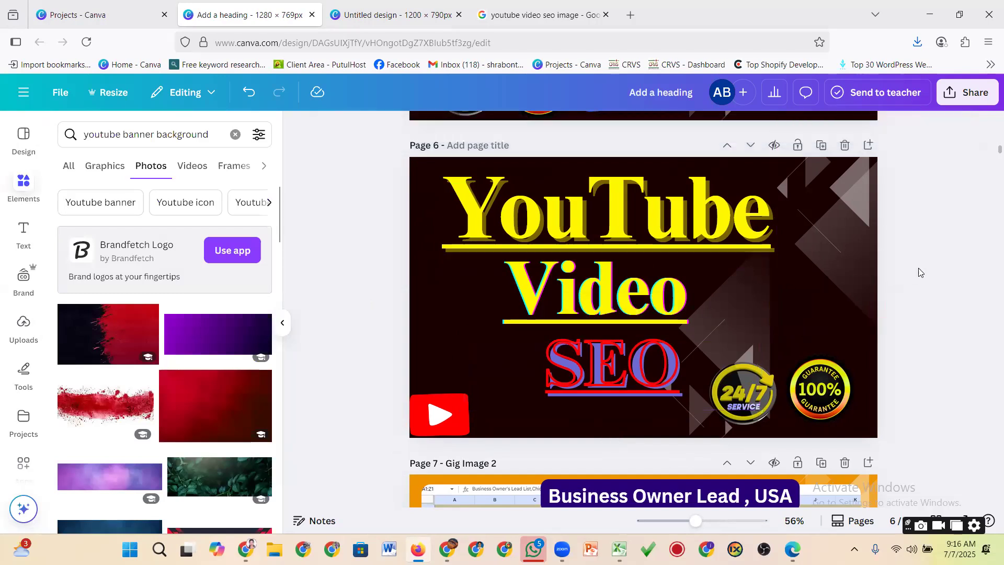
Step: Apply the Outline effect to the "Video" line and, after trying brown and darker blues, set its text color to aqua blue
left_click(628, 313)
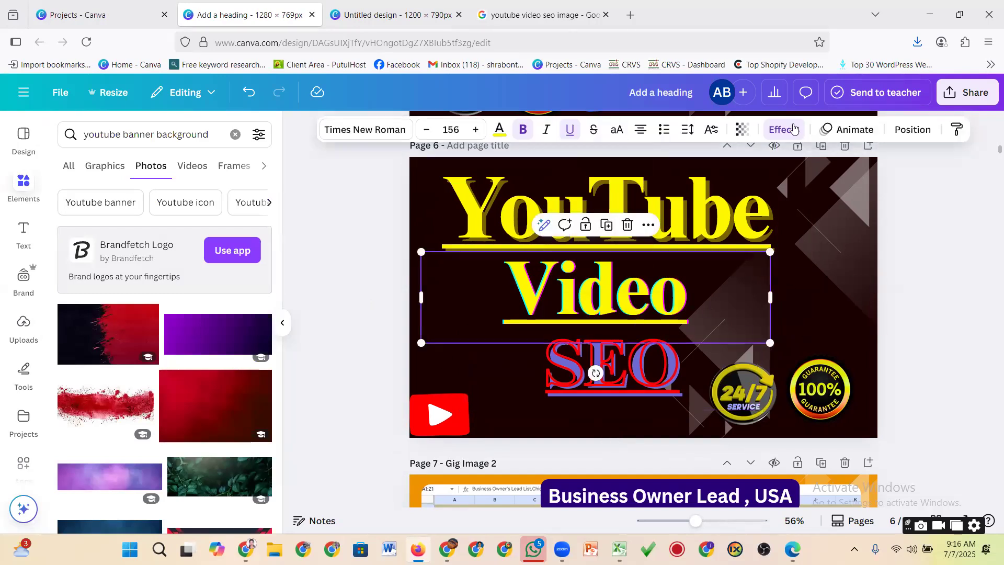
left_click(226, 300)
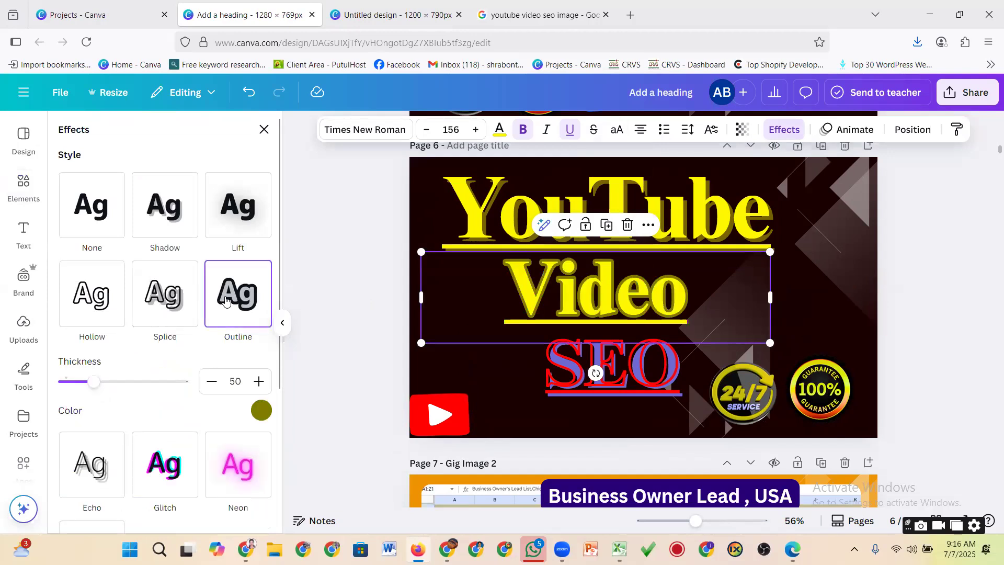
left_click(499, 129)
left_click(226, 320)
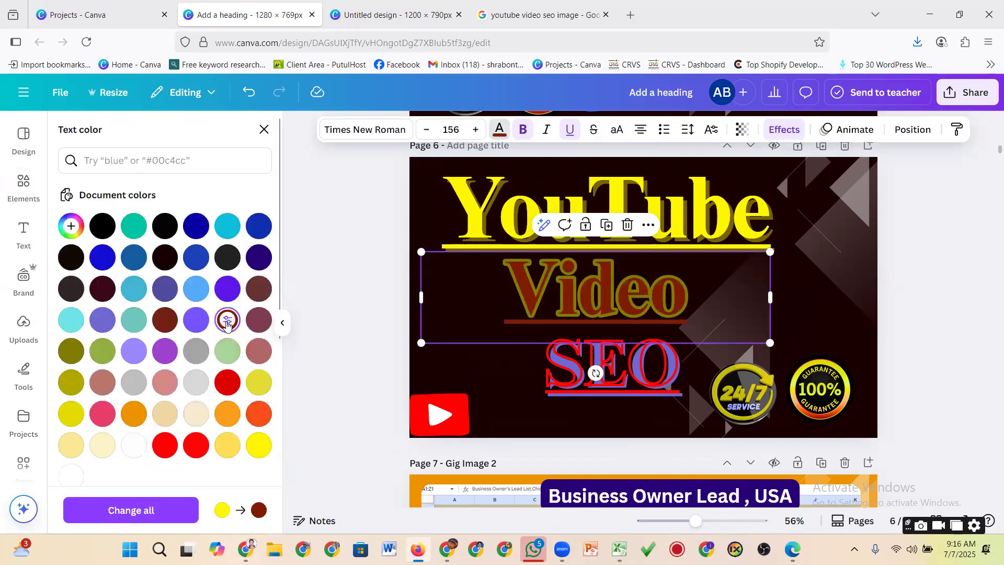
left_click(131, 260)
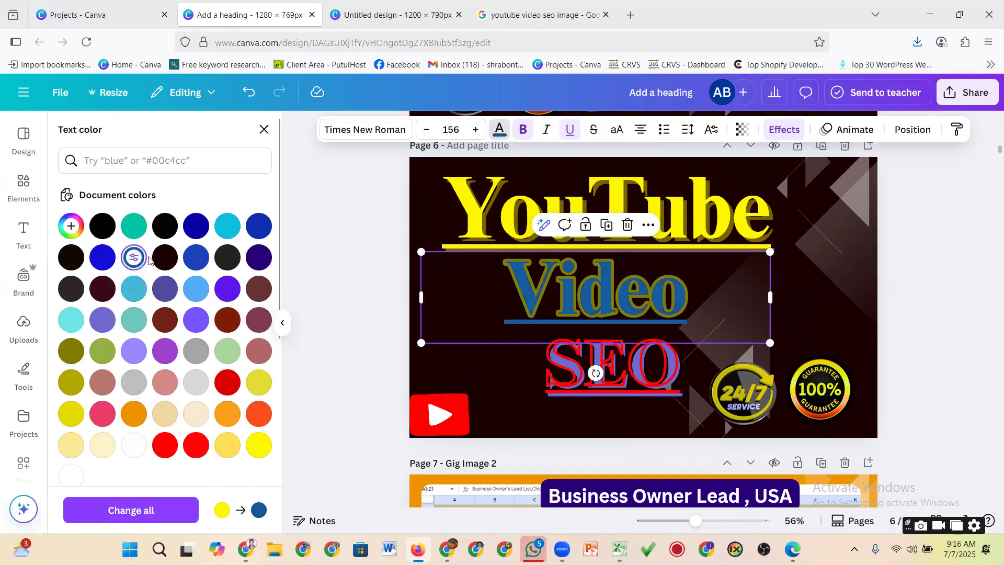
left_click(196, 225)
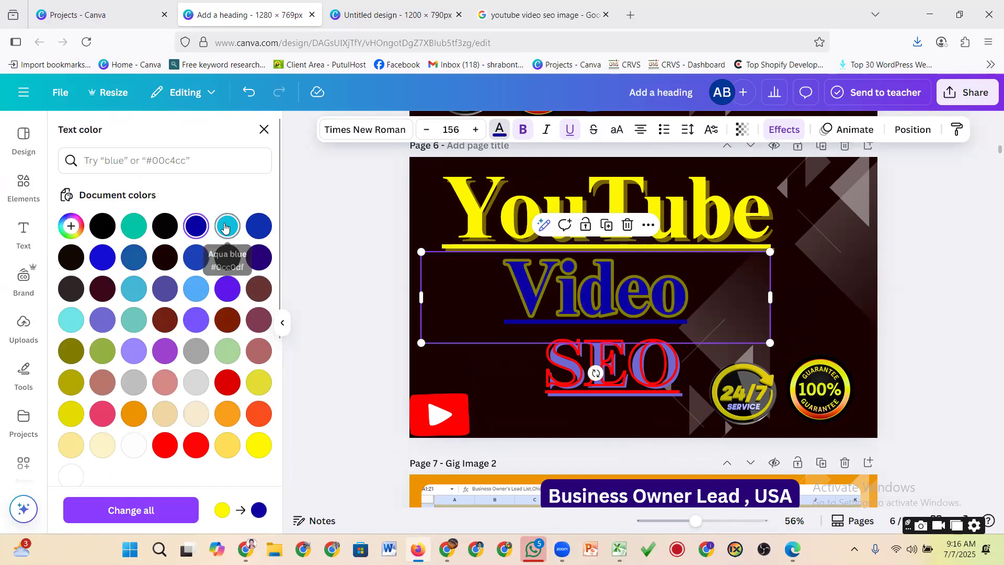
left_click(227, 225)
left_click(367, 285)
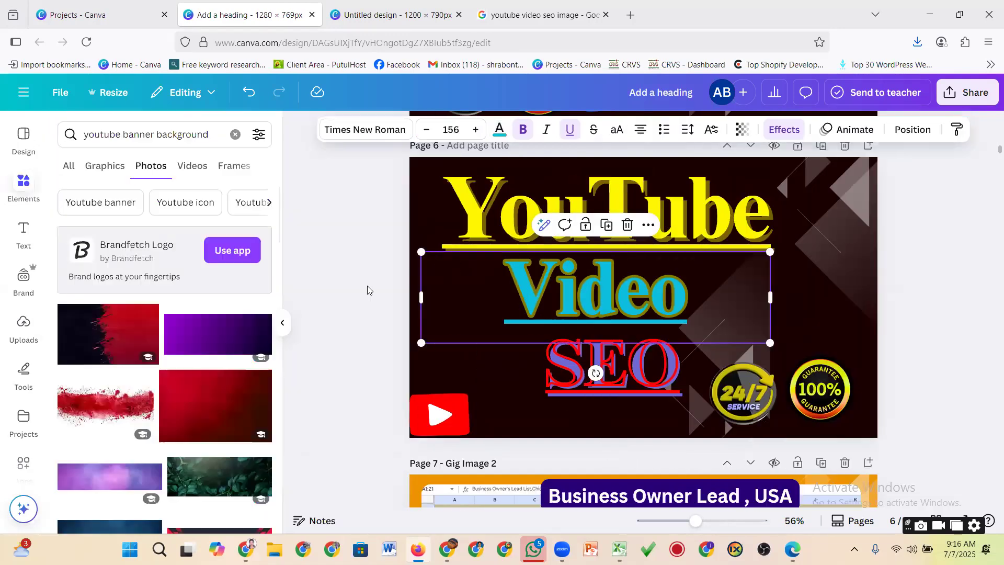
Step: Try different horizontal offsets for the stacked "Video" and "SEO" lines
scroll(648, 370, "down", 1)
left_click_drag(649, 370, 538, 350)
left_click_drag(653, 294, 717, 292)
left_click_drag(603, 360, 690, 369)
left_click_drag(640, 291, 574, 292)
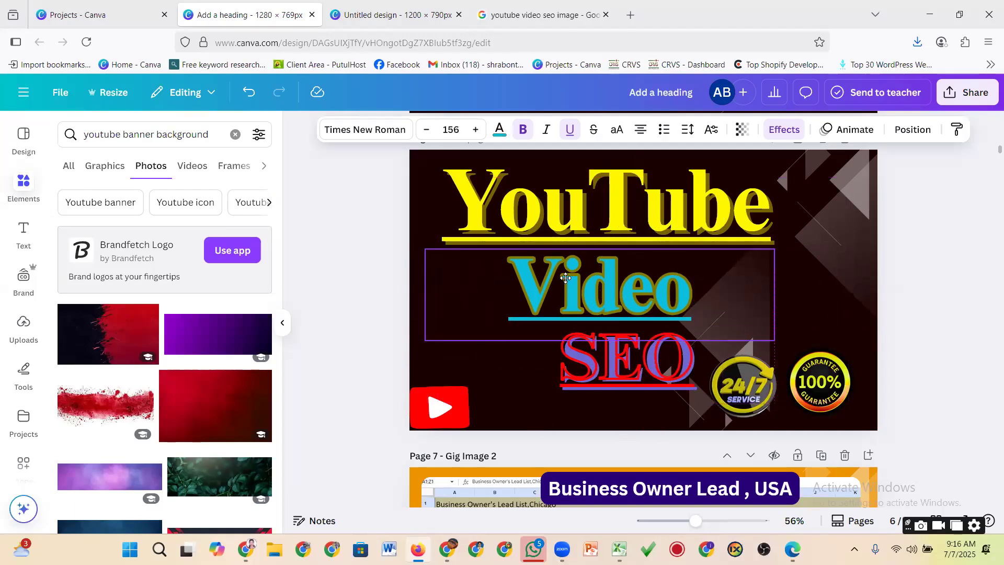
Step: Arrange "Video" and "SEO" side by side on one line beneath "YouTube"
left_click_drag(611, 355, 765, 297)
left_click_drag(628, 298, 547, 299)
left_click_drag(803, 294, 765, 294)
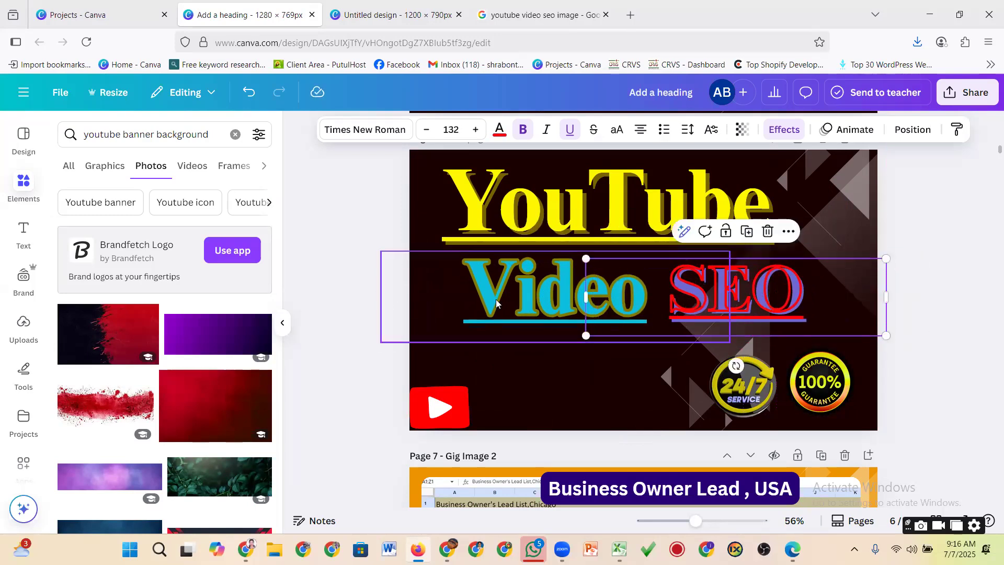
left_click(380, 296)
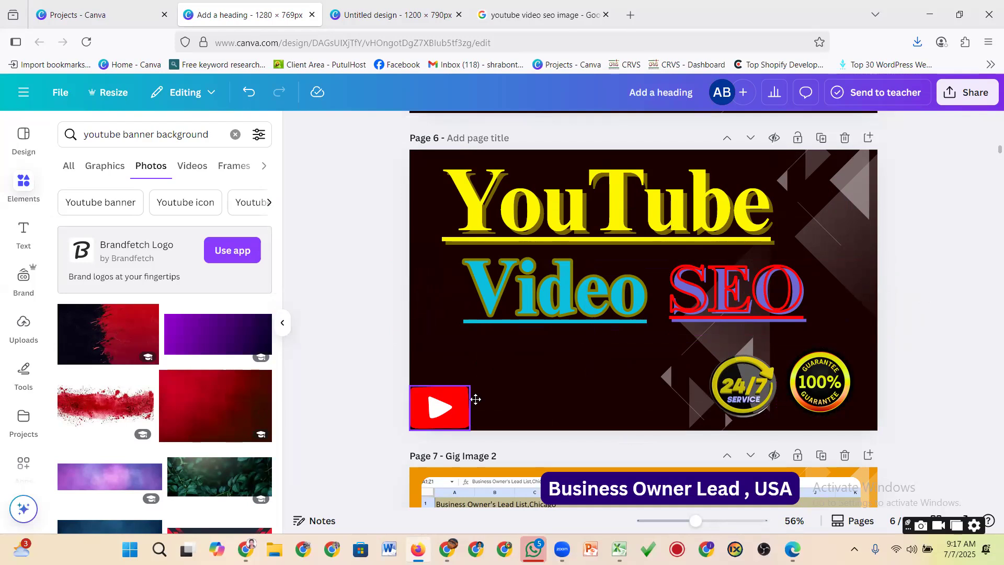
Step: Move the YouTube logo up and right from the page corner and shift the 24/7 Service and 100% Guarantee badges slightly left
left_click_drag(476, 399, 503, 381)
left_click(466, 442)
left_click_drag(724, 390, 640, 392)
left_click_drag(649, 392, 707, 389)
left_click_drag(821, 383, 814, 391)
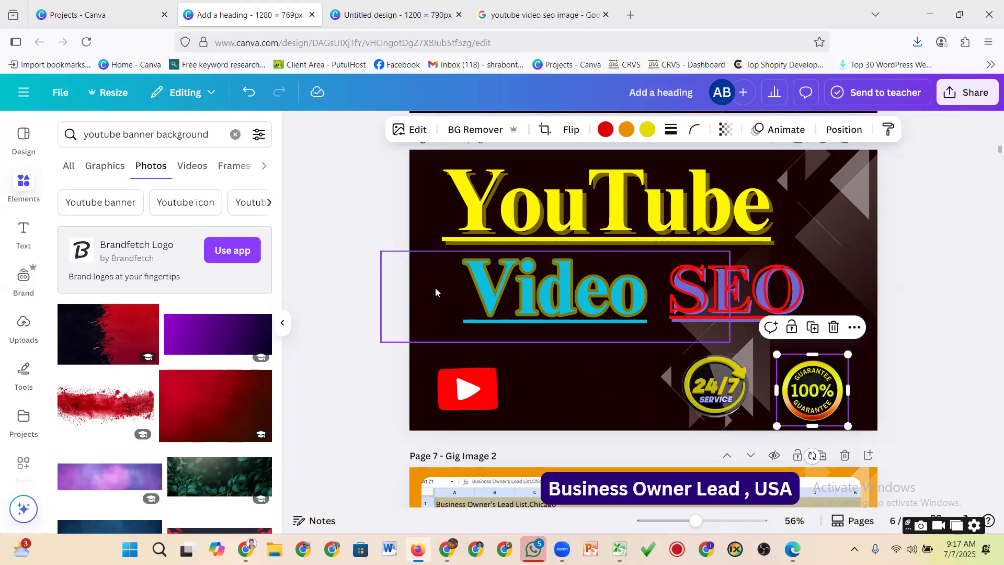
Step: Search the elements library for "background image" and look through the results
left_click(430, 308)
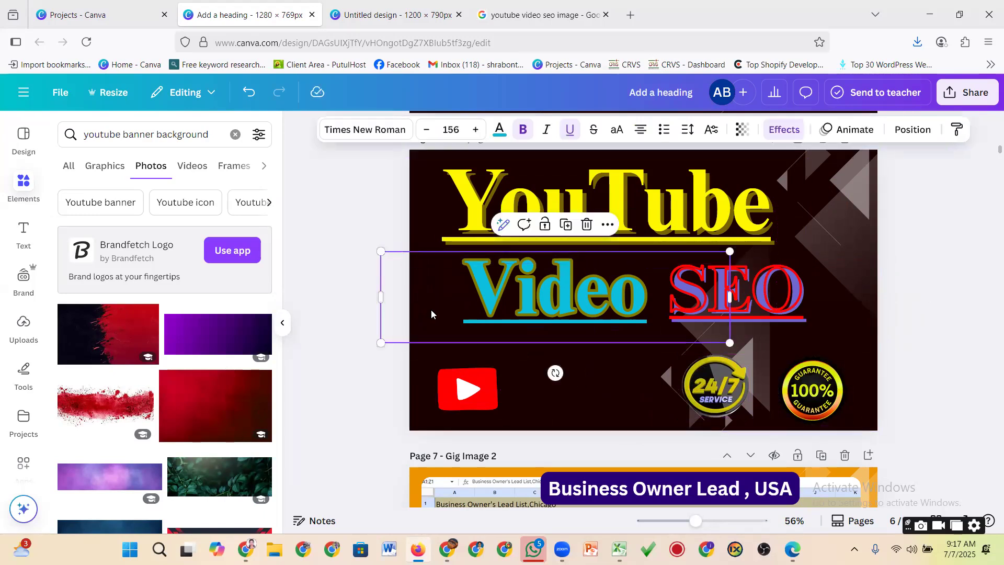
left_click(416, 402)
left_click(156, 135)
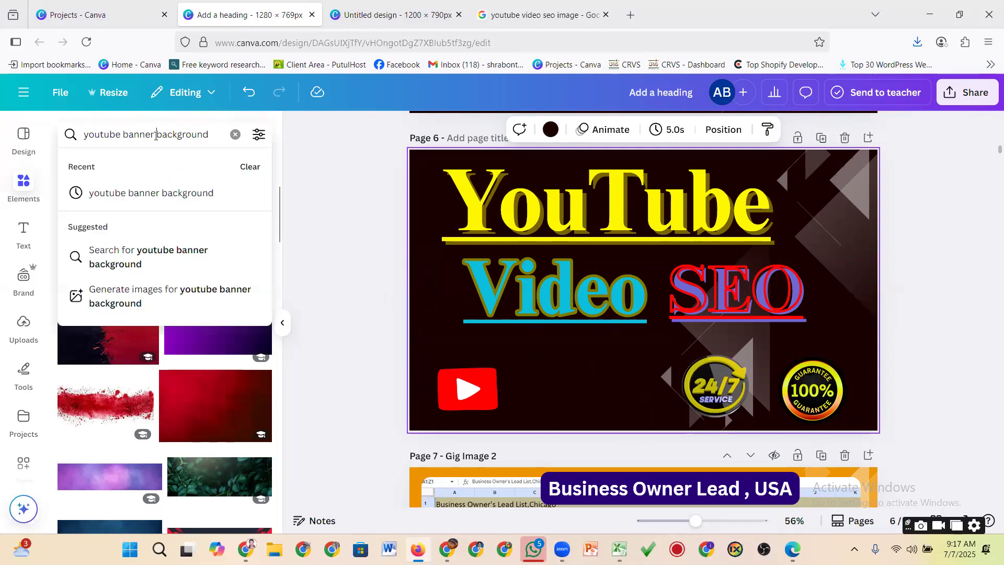
left_click(236, 134)
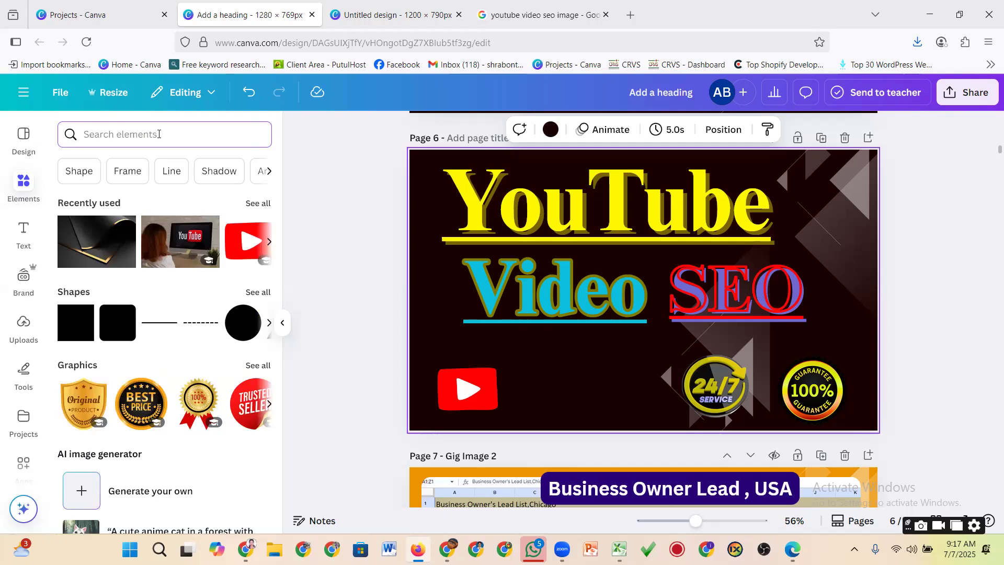
type("ba")
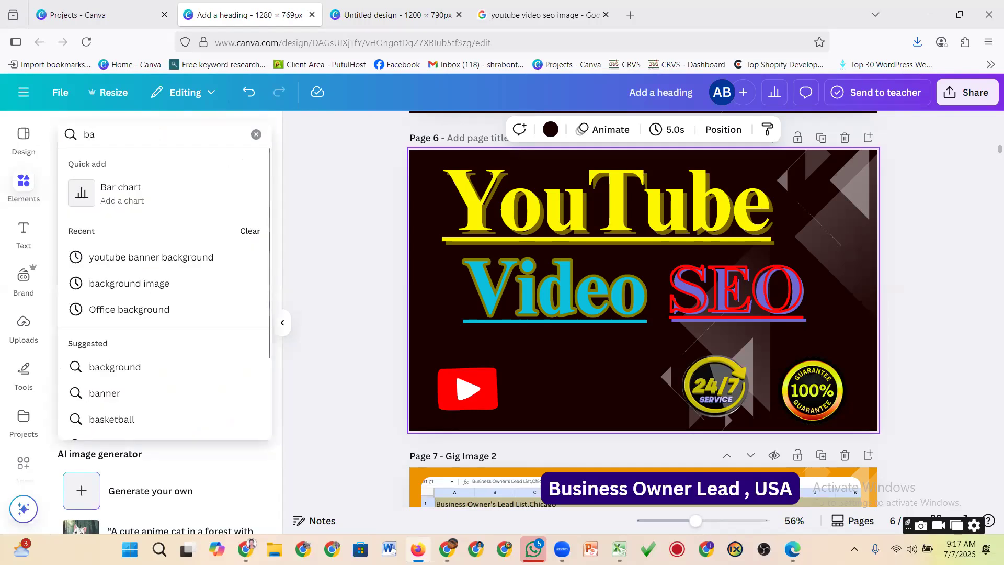
left_click(141, 285)
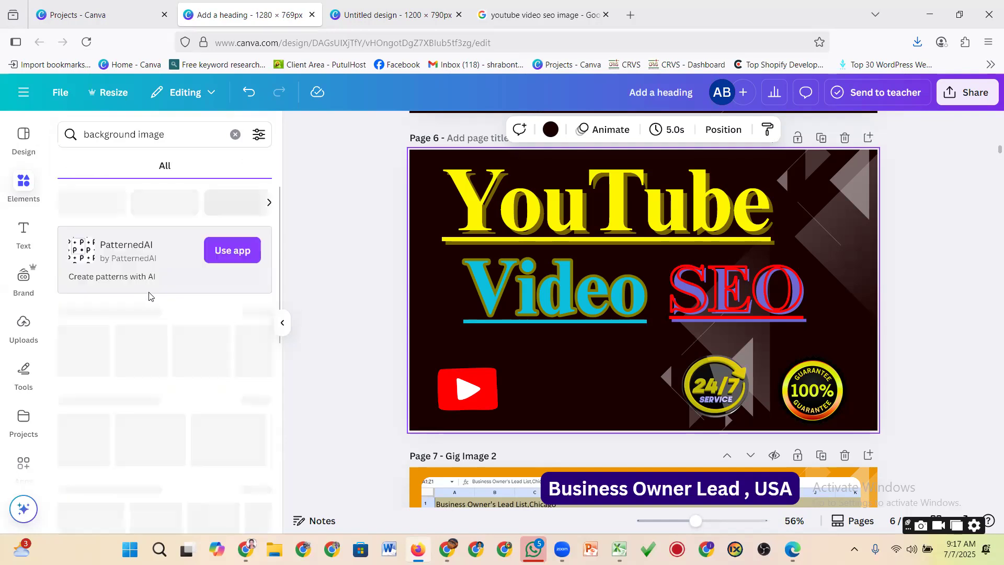
scroll(151, 341, "down", 3)
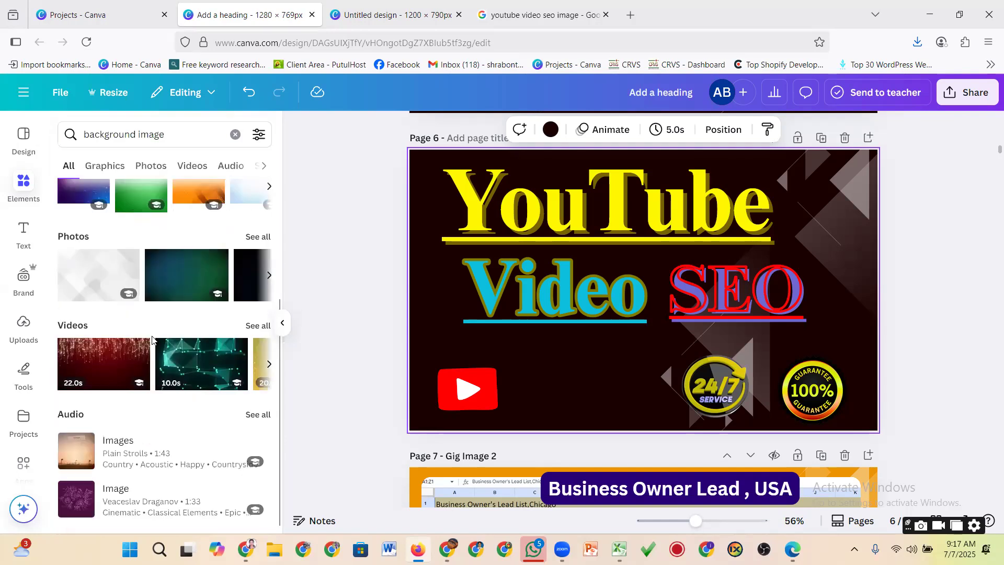
scroll(151, 339, "up", 4)
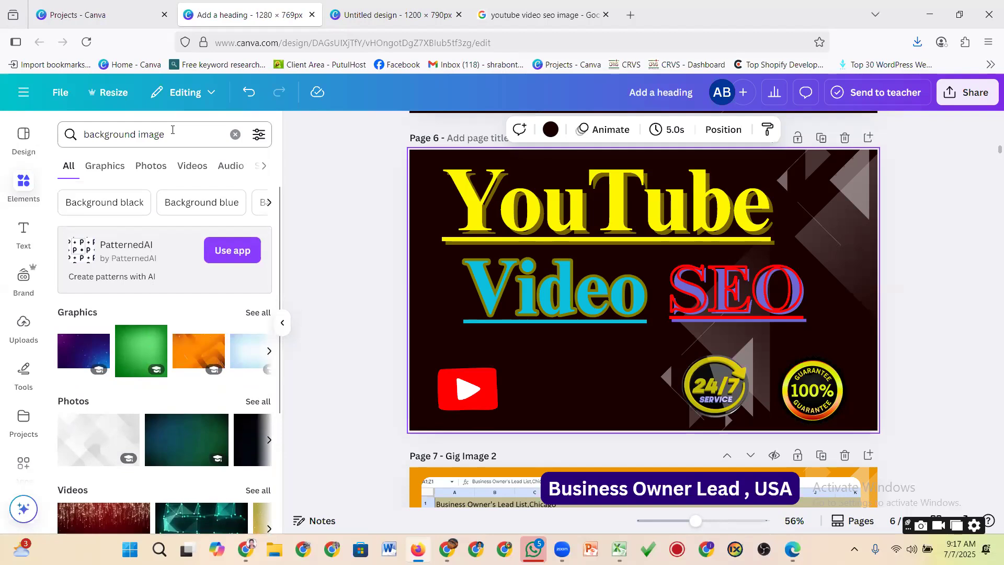
Step: Search the elements library for "background picture" and browse the photo, graphic and video results
left_click(159, 134)
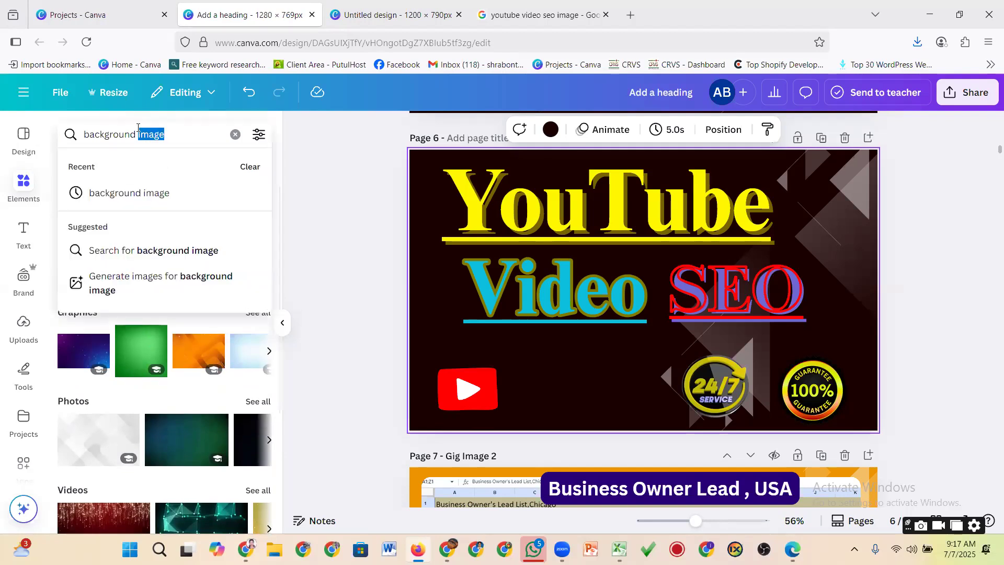
type("pic")
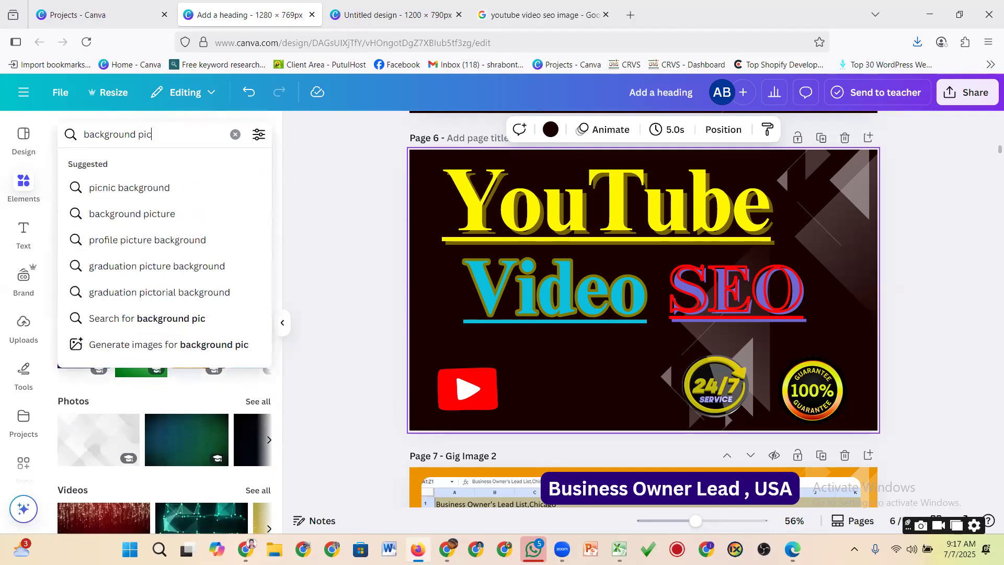
left_click(131, 216)
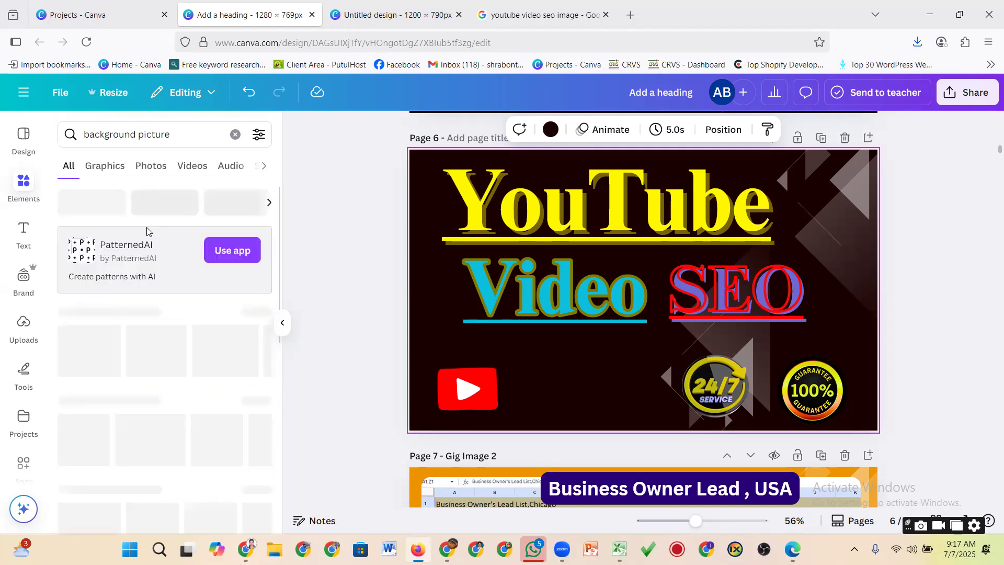
scroll(160, 240, "down", 3)
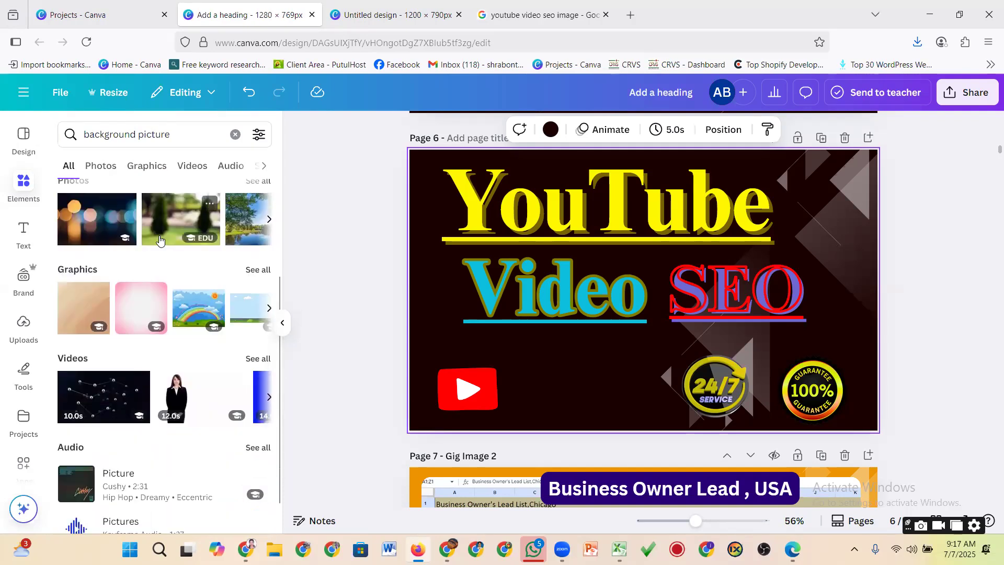
scroll(162, 251, "up", 3)
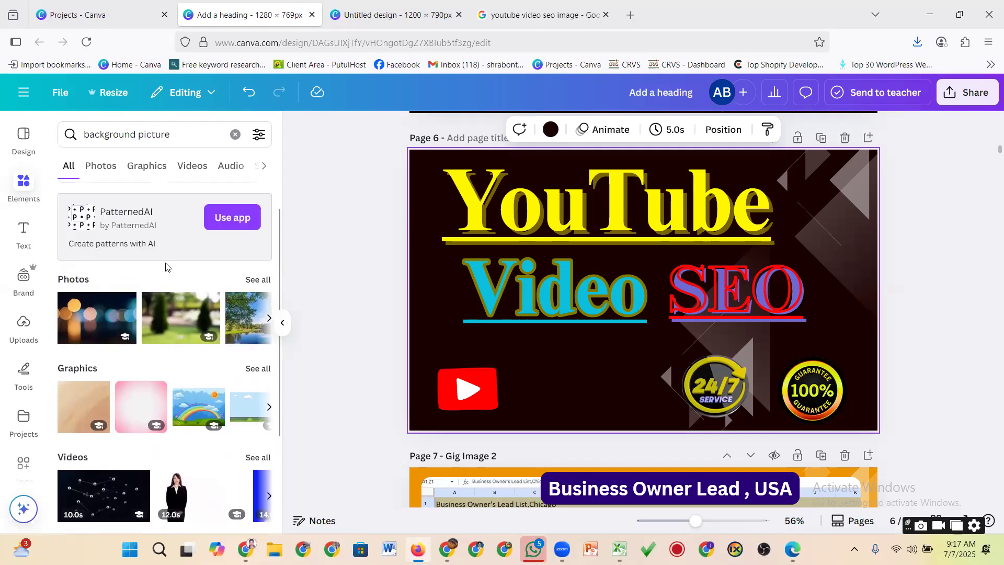
scroll(319, 259, "down", 3)
scroll(158, 317, "down", 3)
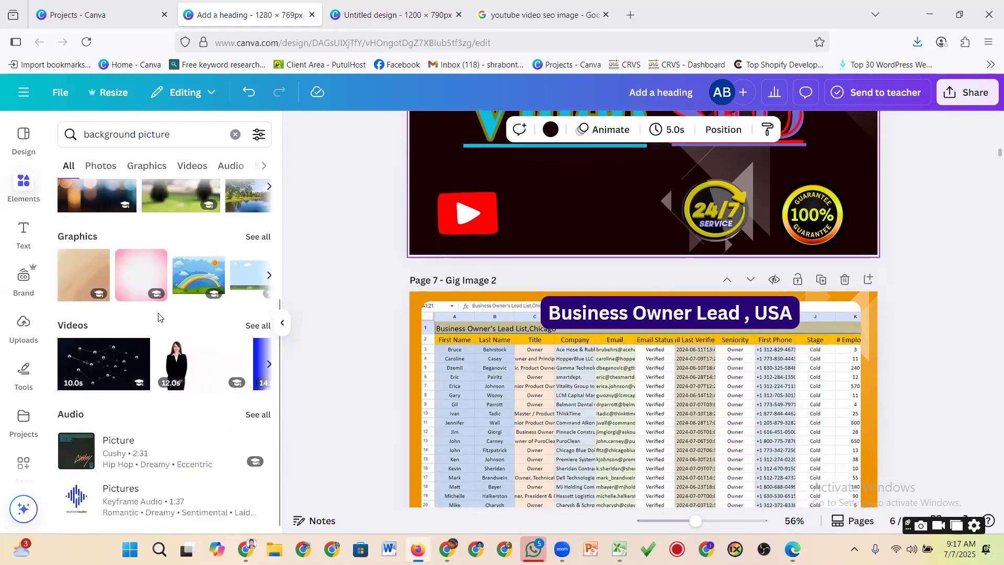
scroll(410, 275, "up", 4)
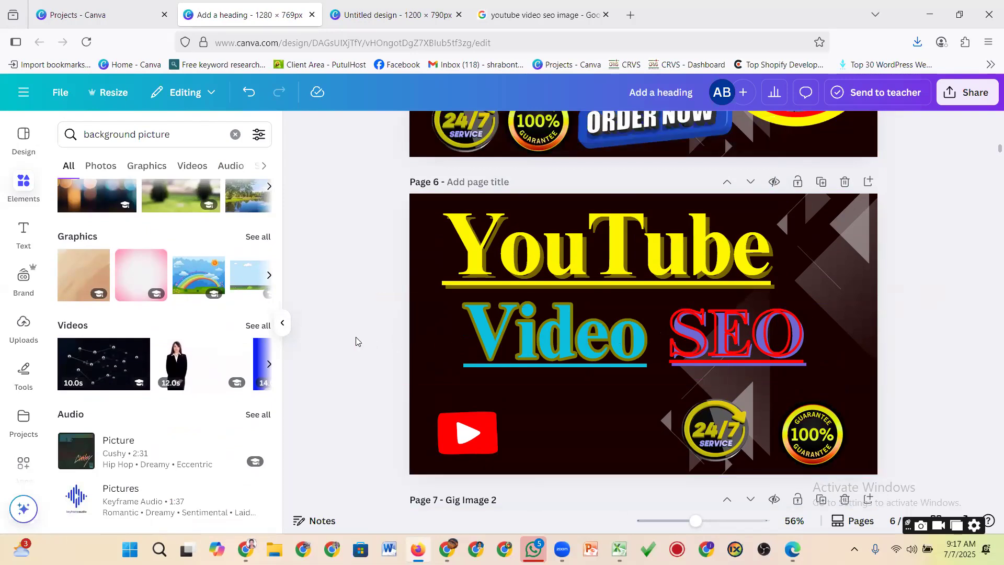
Step: Move the 24/7 Service and 100% Guarantee badges left on page 6, closer to the YouTube logo
left_click(552, 422)
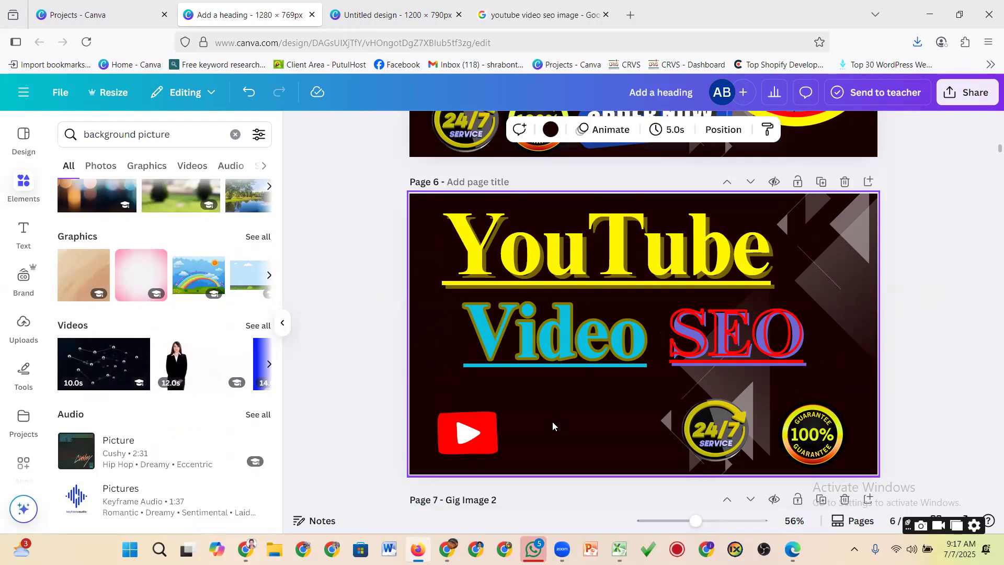
left_click_drag(716, 430, 595, 432)
left_click_drag(832, 432, 709, 433)
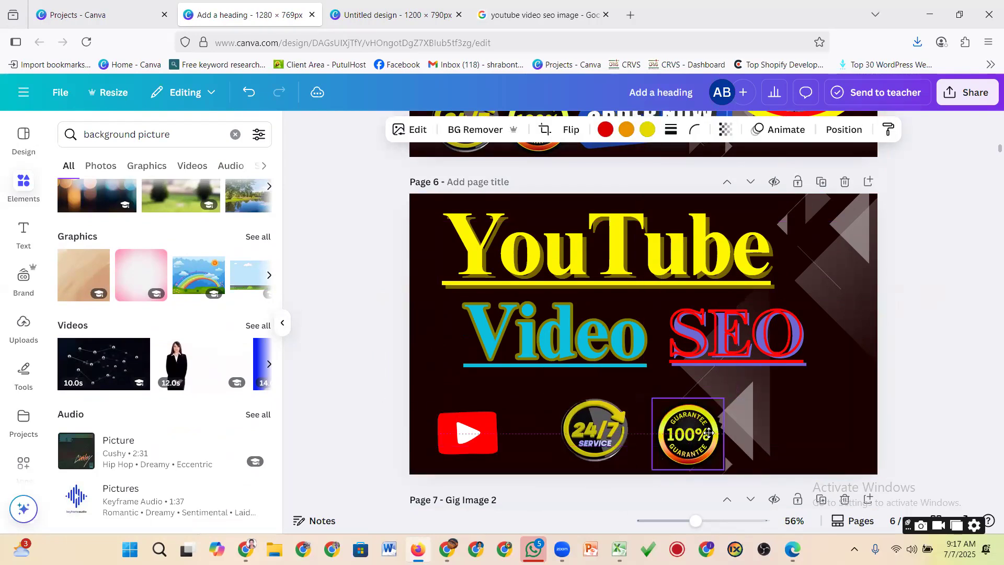
left_click_drag(609, 440, 587, 439)
left_click_drag(692, 452, 683, 447)
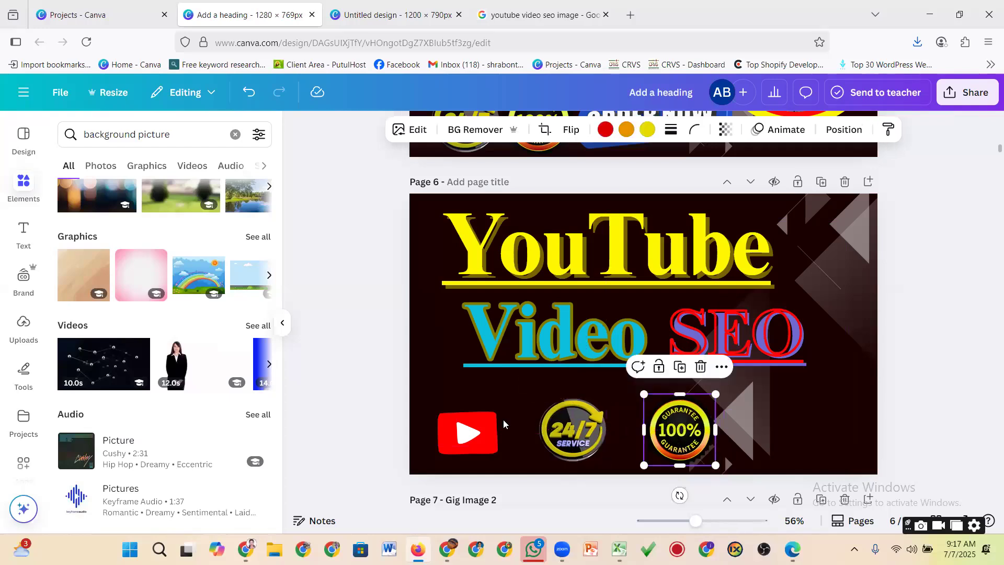
left_click(346, 378)
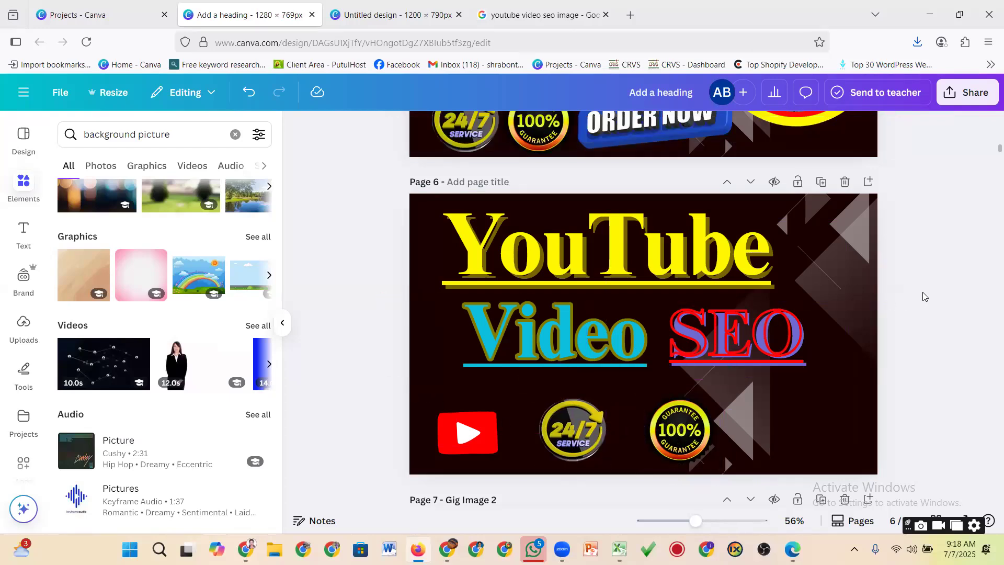
Step: Duplicate page 6 and delete all text, logos and graphics from the copy
left_click(822, 183)
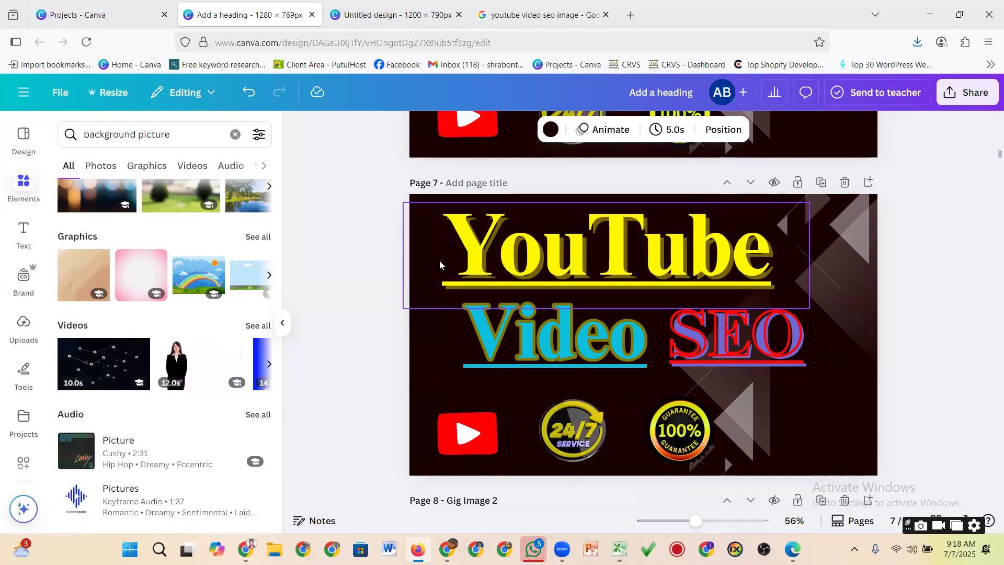
left_click_drag(816, 420, 483, 276)
left_click(673, 188)
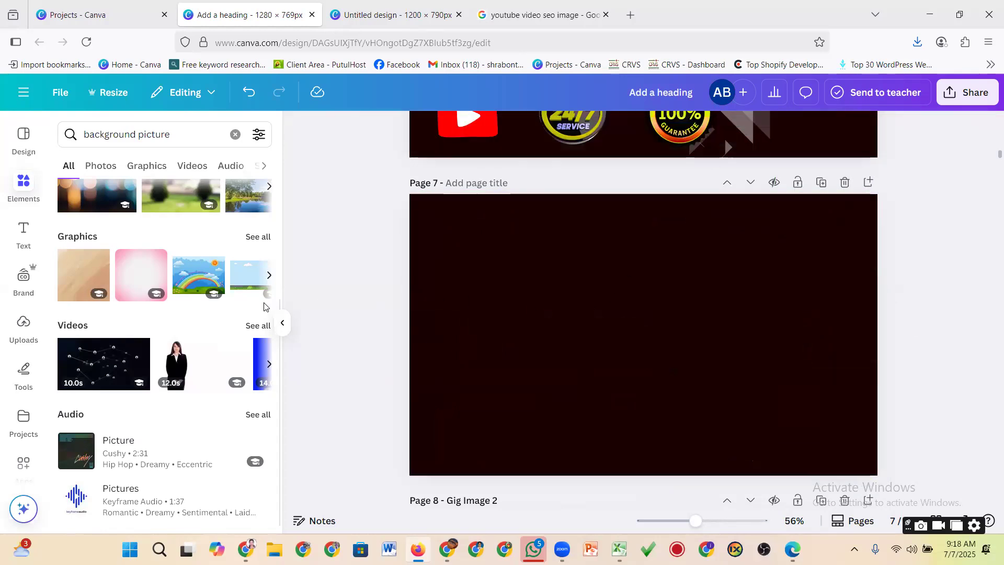
Step: Upload the blue "YouTube Video SEO # Rank On Top" image from the Lead Generation Marketing Image folder
scroll(161, 236, "up", 3)
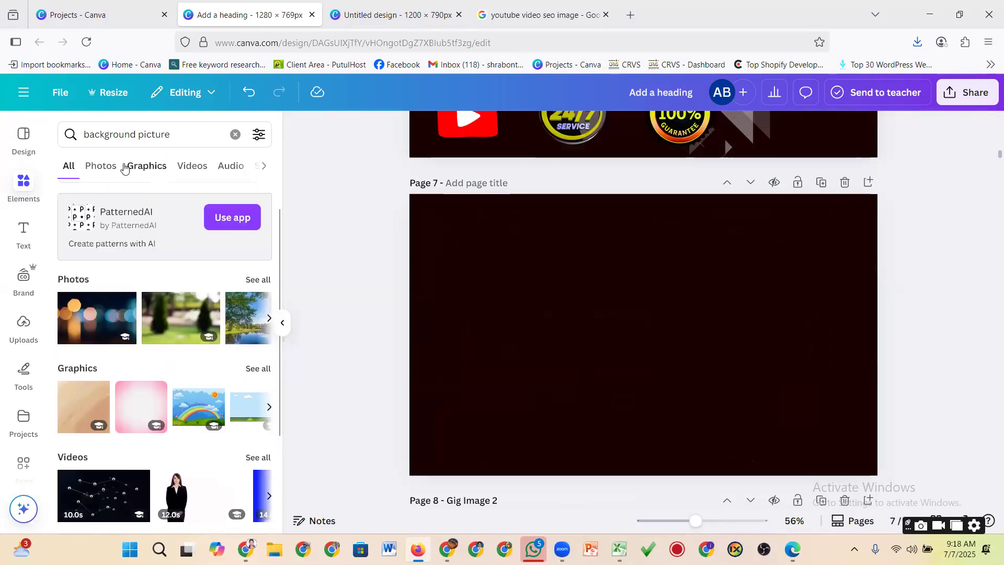
left_click(24, 327)
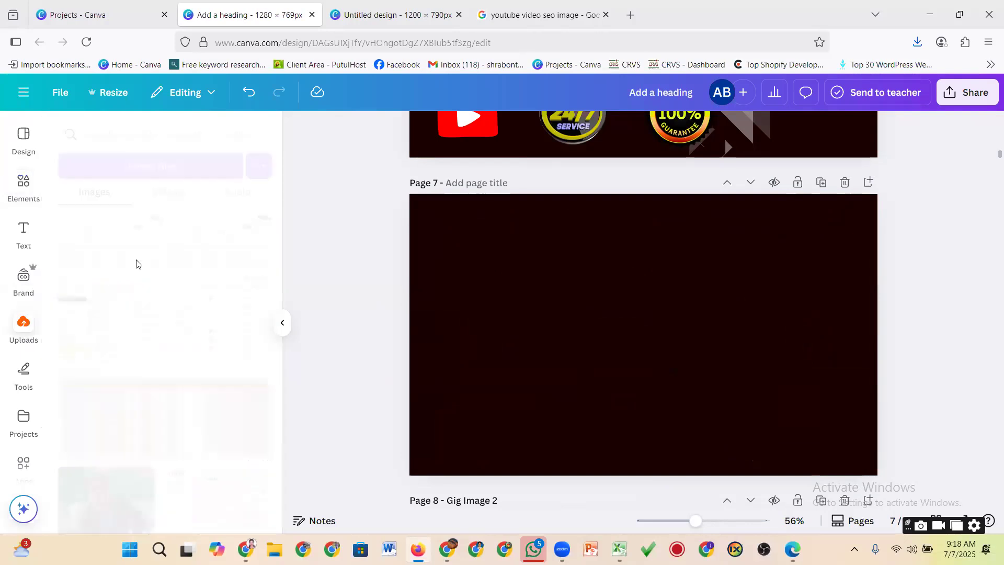
left_click(157, 165)
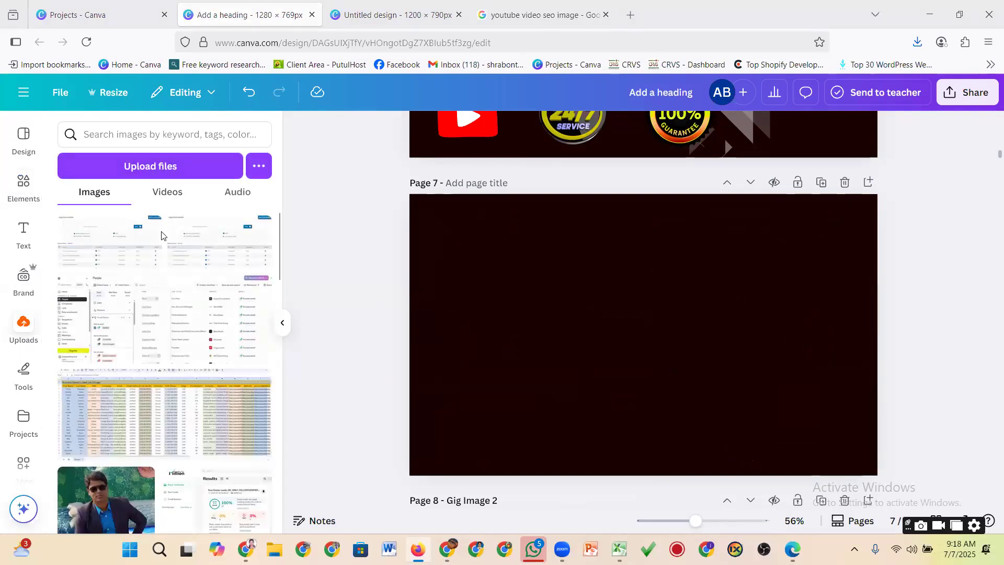
left_click(63, 169)
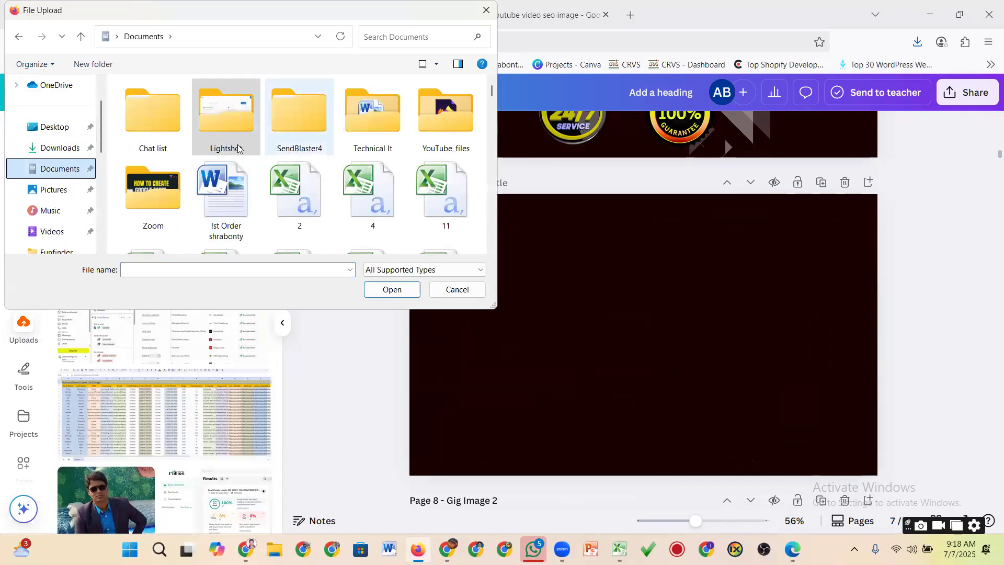
left_click(73, 150)
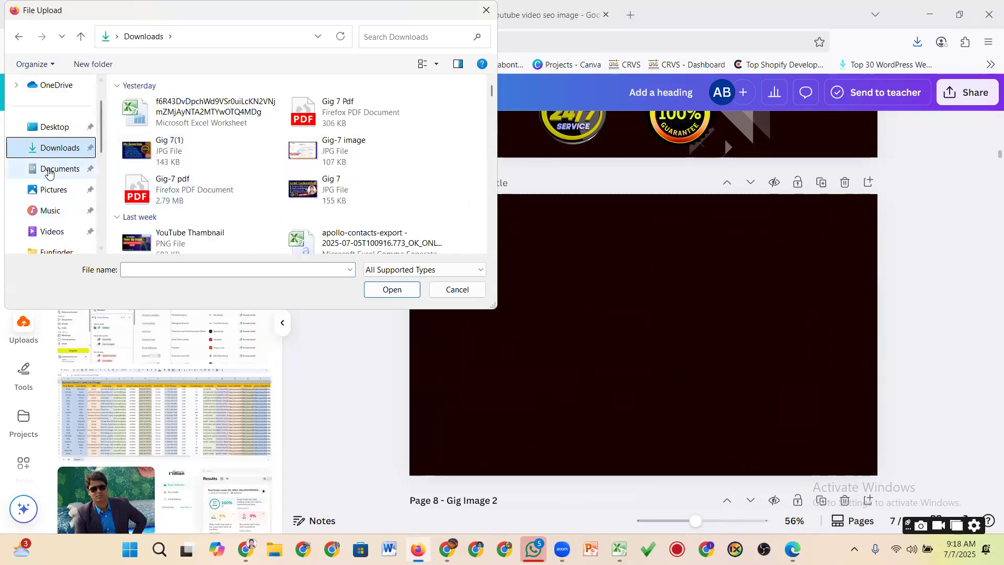
scroll(50, 183, "down", 3)
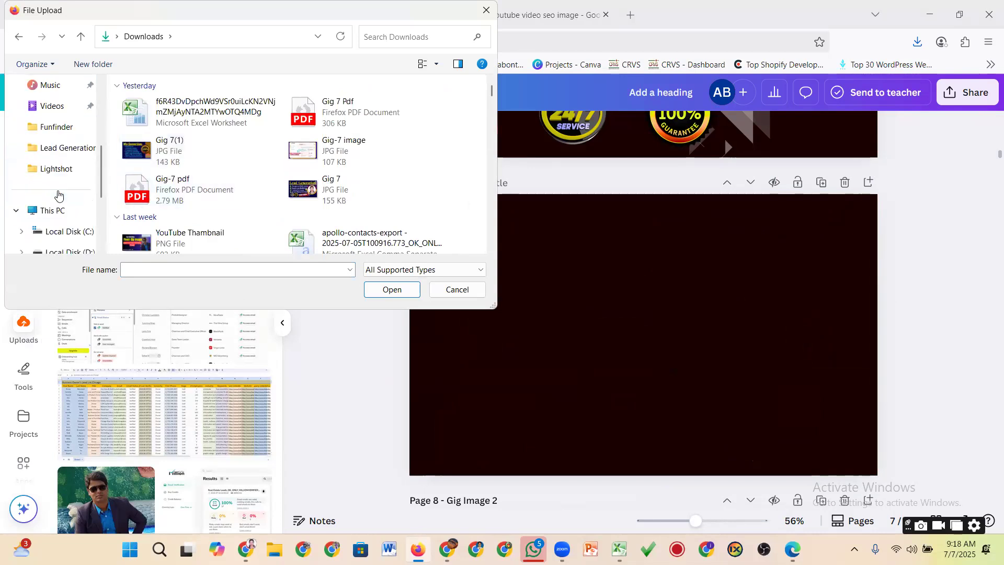
left_click(73, 150)
scroll(296, 177, "down", 3)
scroll(296, 177, "up", 3)
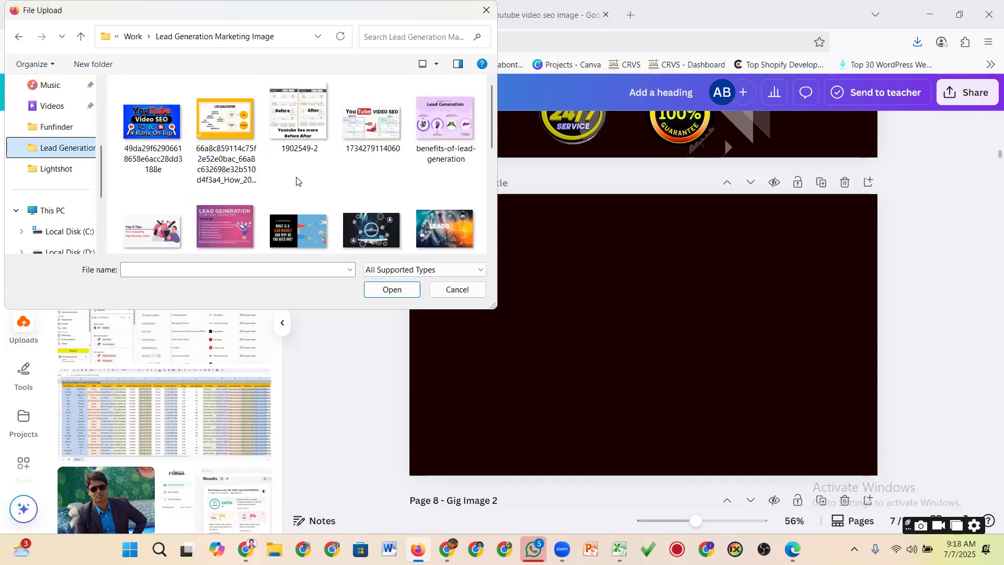
left_click(170, 148)
left_click_drag(169, 149, 129, 124)
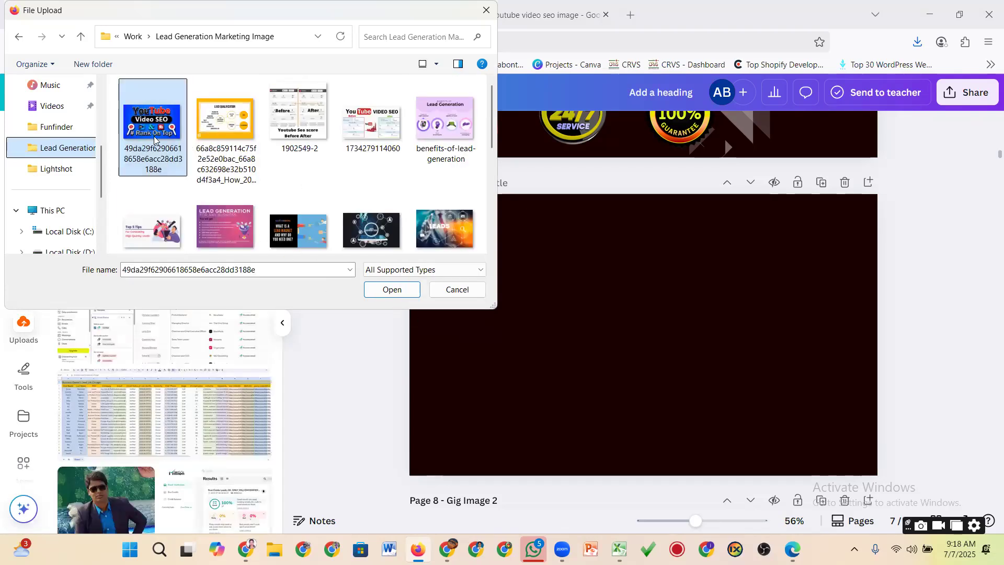
left_click(392, 289)
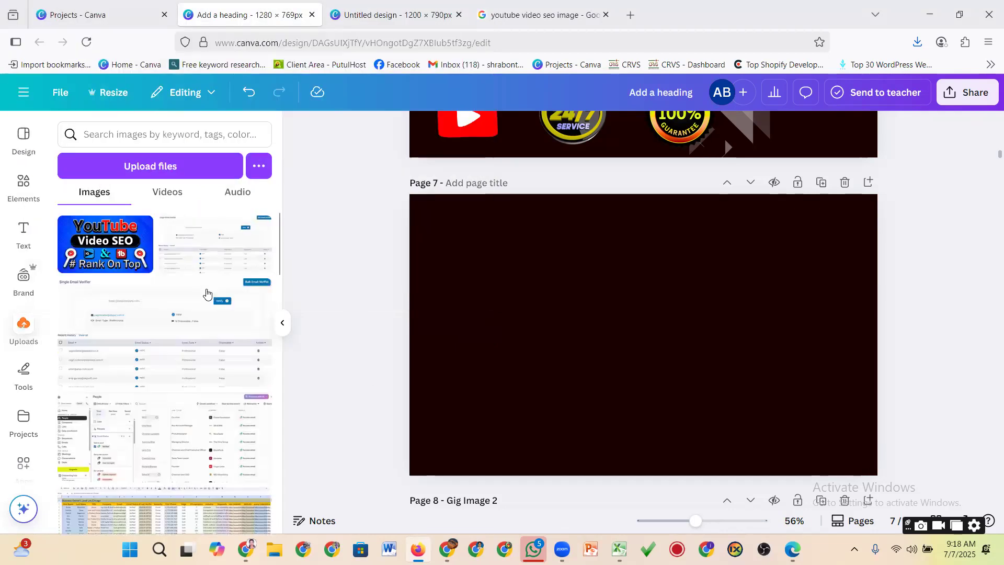
Step: Set page 7's background to white and place the uploaded YouTube Video SEO image across the page
left_click(500, 321)
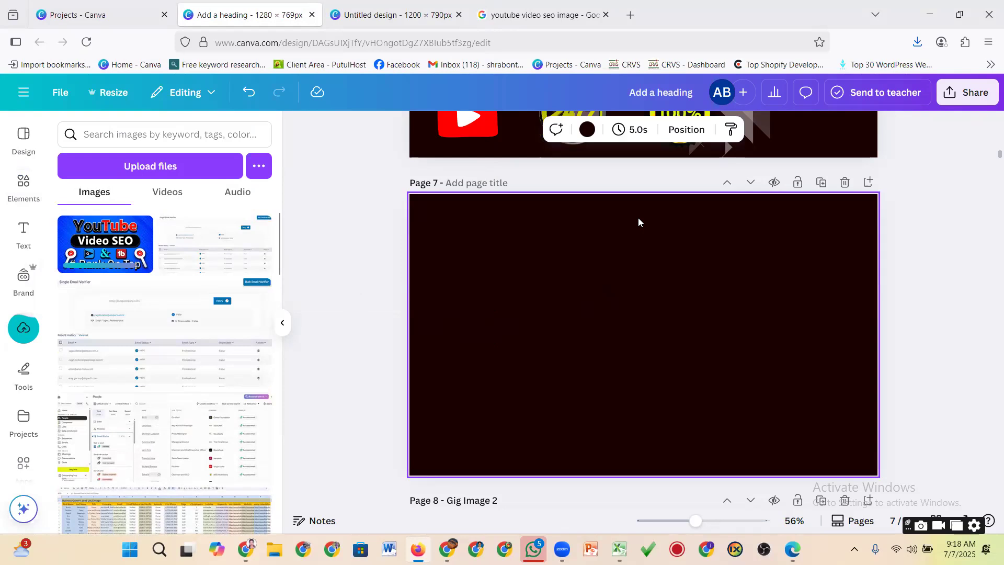
left_click(587, 129)
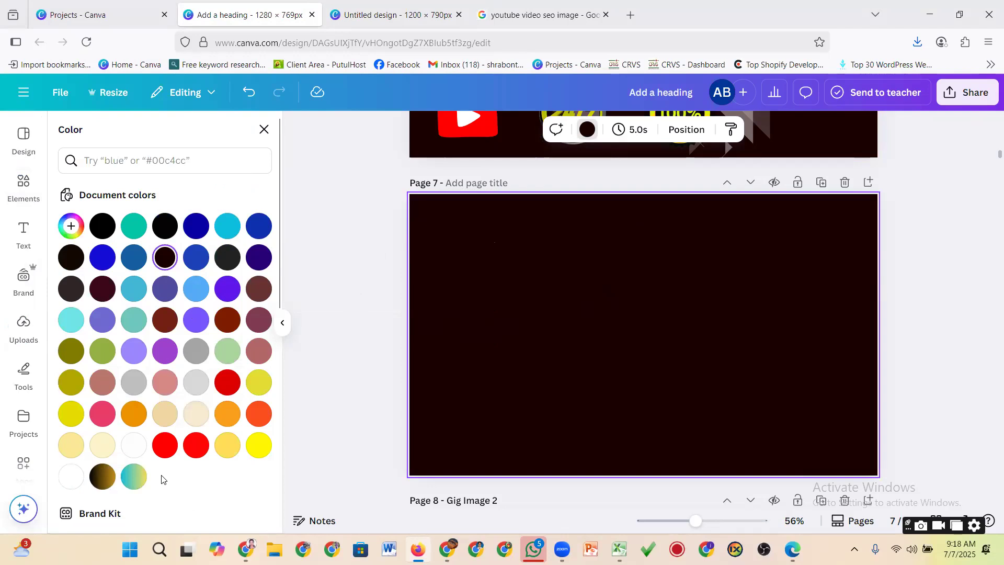
left_click(69, 475)
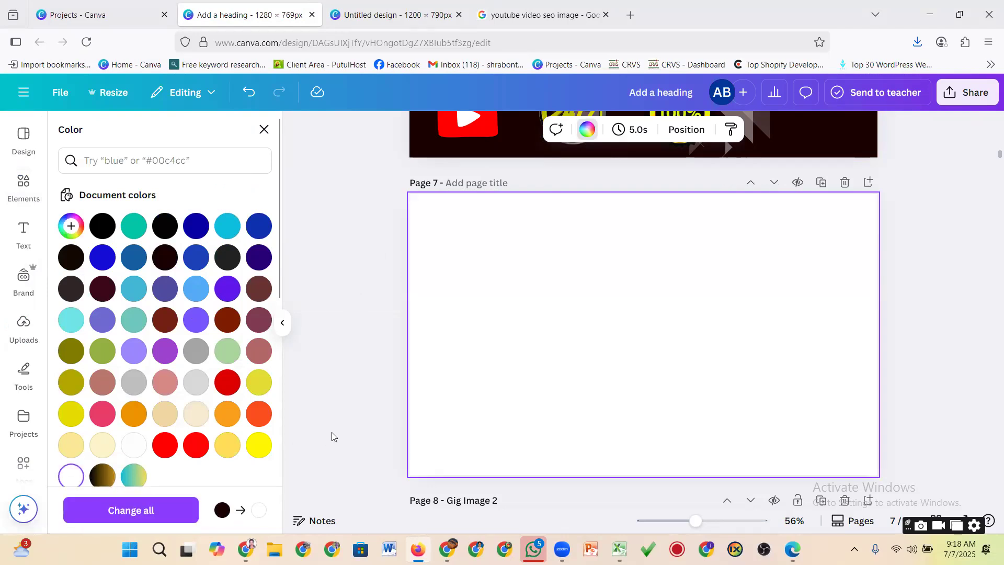
left_click(331, 432)
left_click_drag(144, 266, 419, 258)
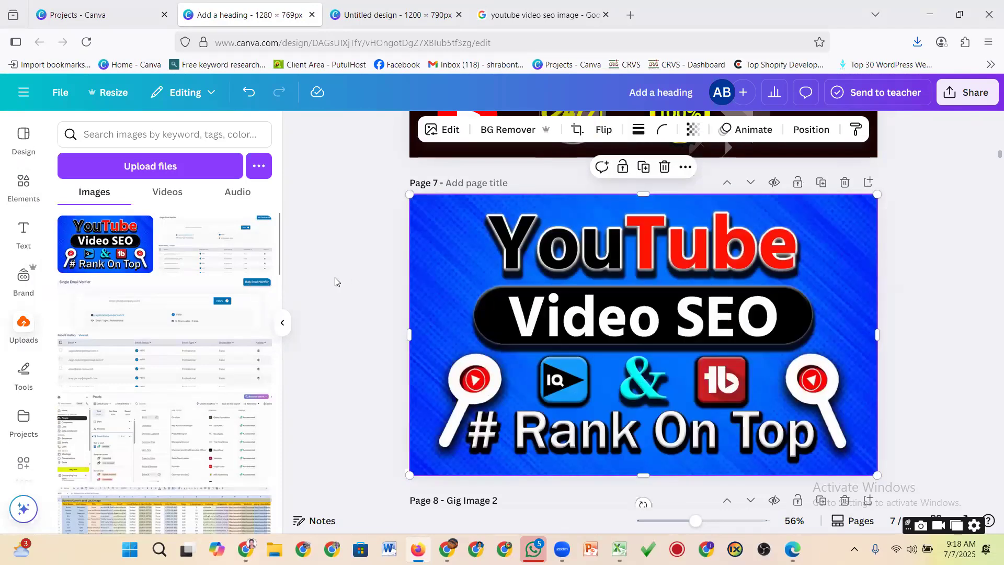
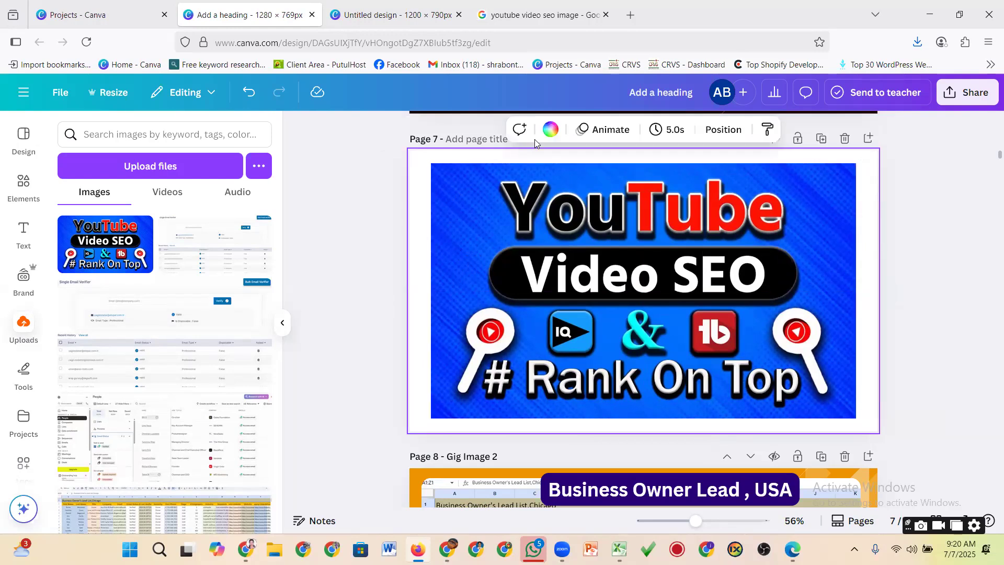
Step: Set page 7's background colour to the orange from the document colors
left_click(550, 129)
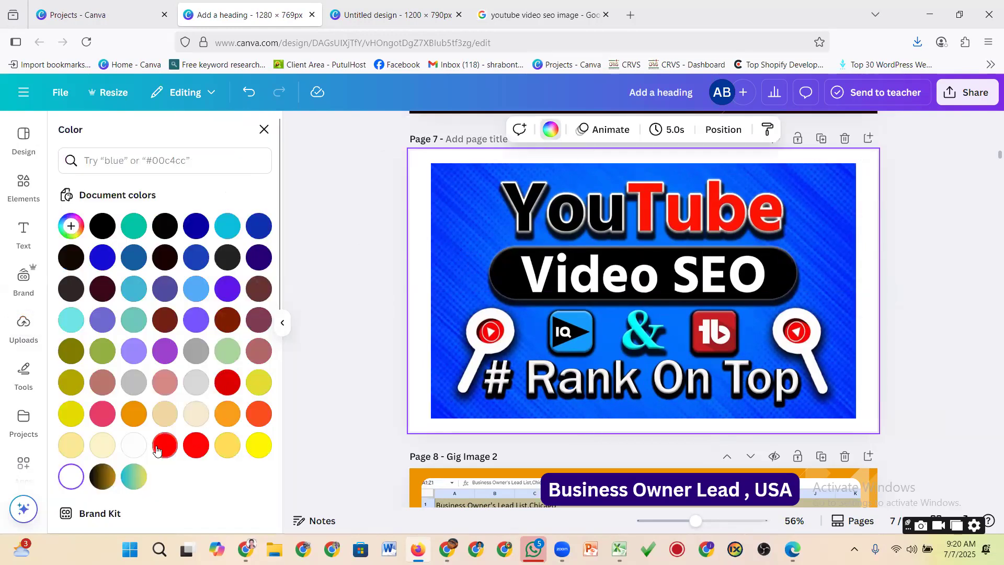
left_click(133, 415)
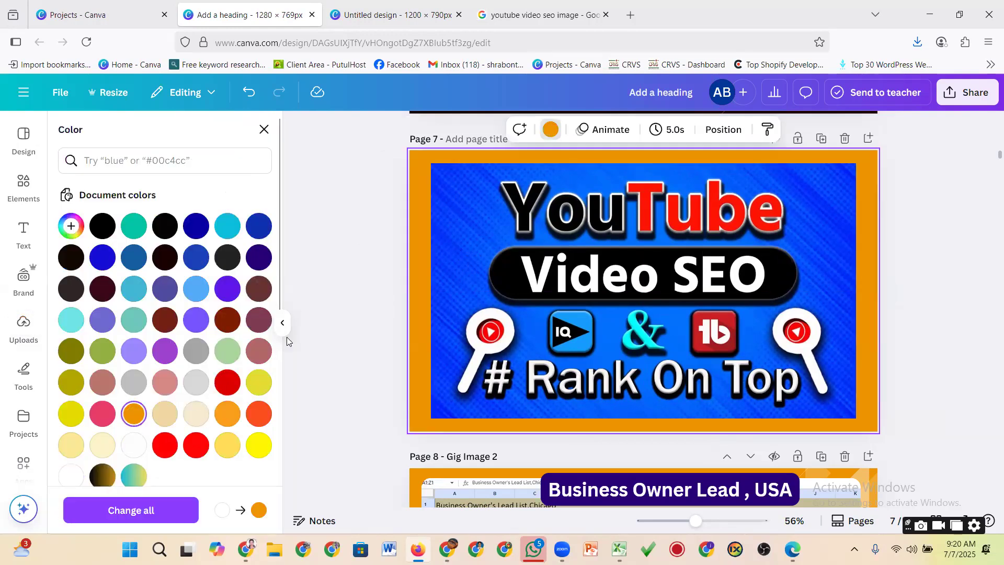
left_click(340, 331)
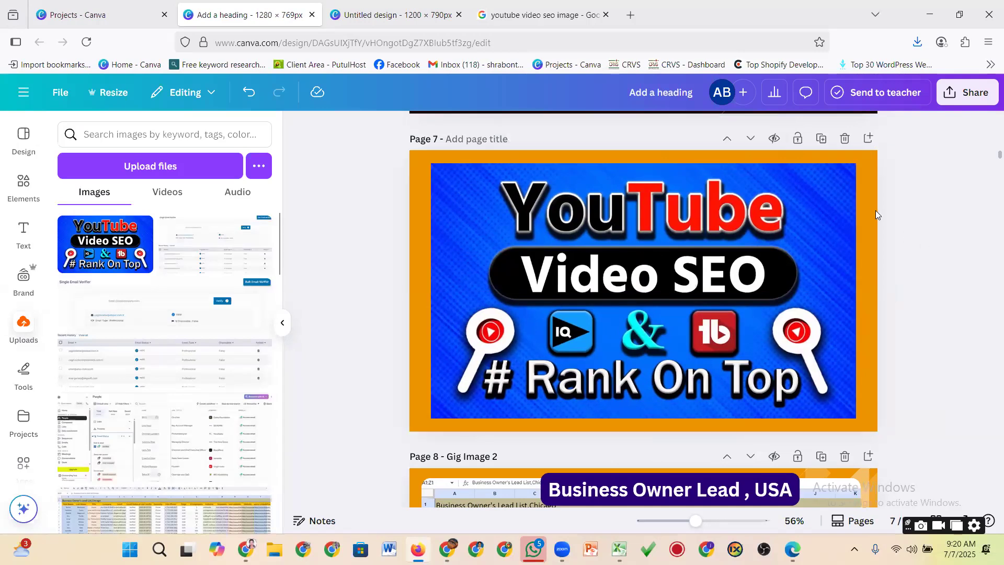
Step: Round the corners of the YouTube Video SEO image on page 7 with corner rounding 40
left_click(819, 247)
left_click(692, 132)
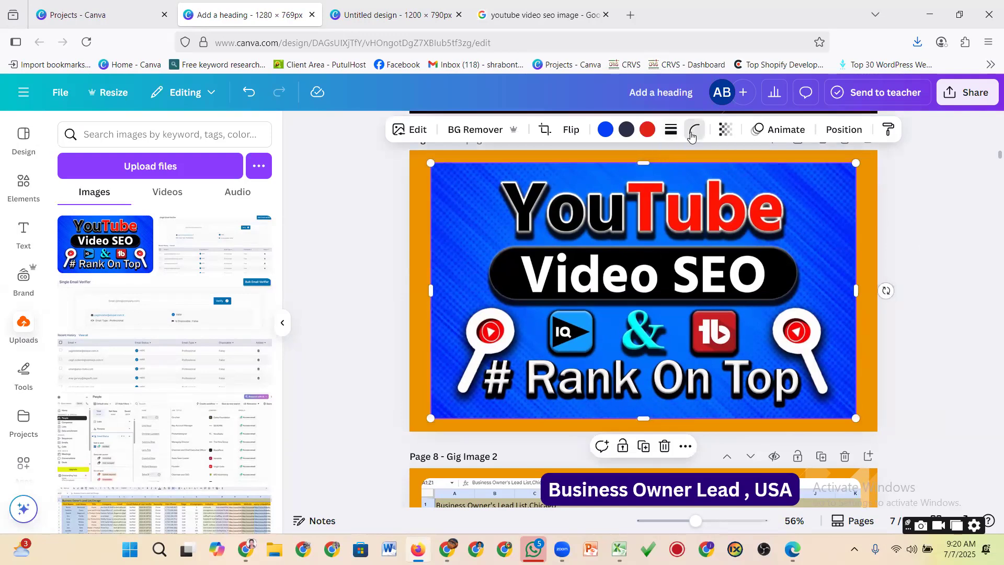
left_click_drag(628, 184, 667, 187)
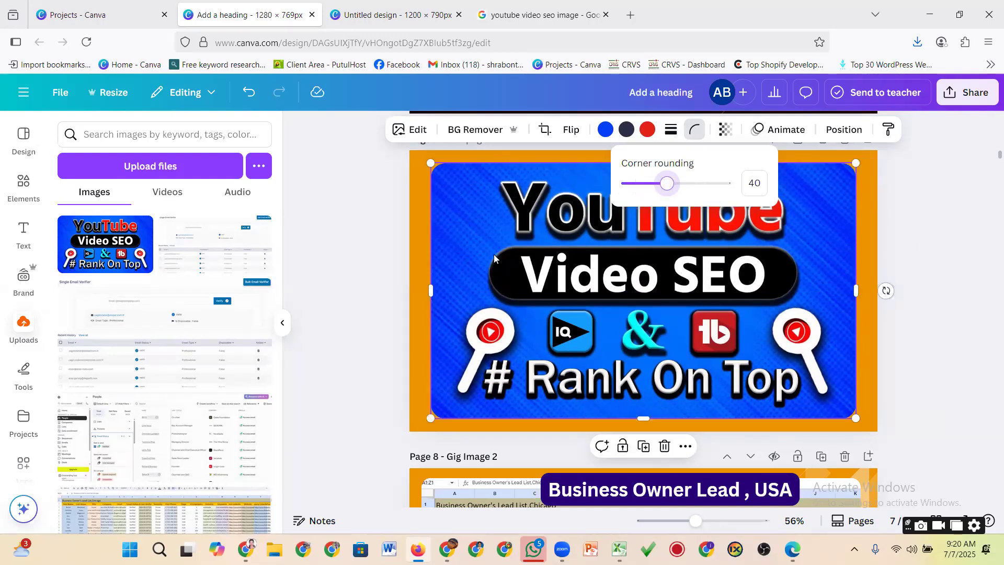
left_click(377, 265)
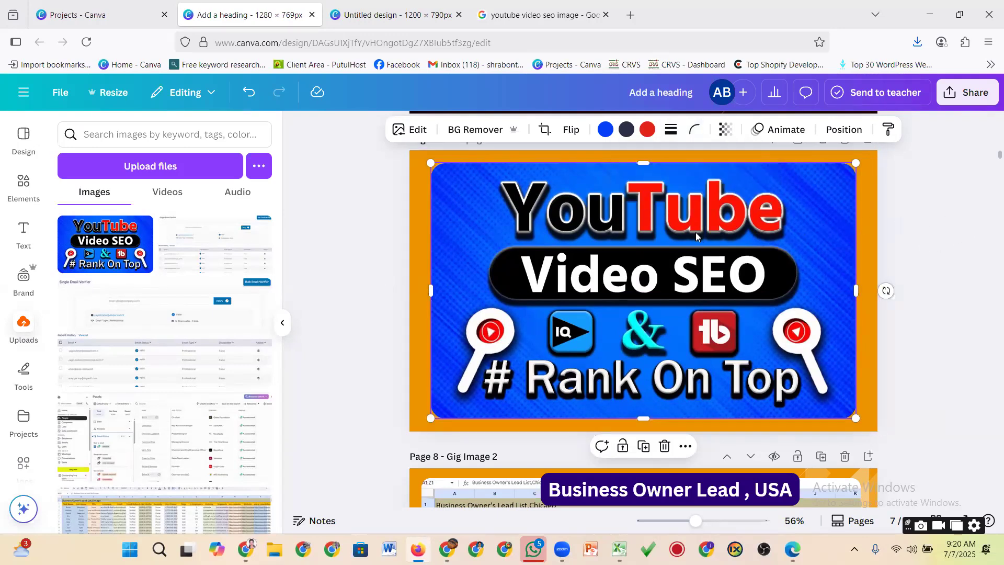
Step: Title page 7 "Gig image 2"
scroll(695, 232, "up", 2)
left_click(462, 225)
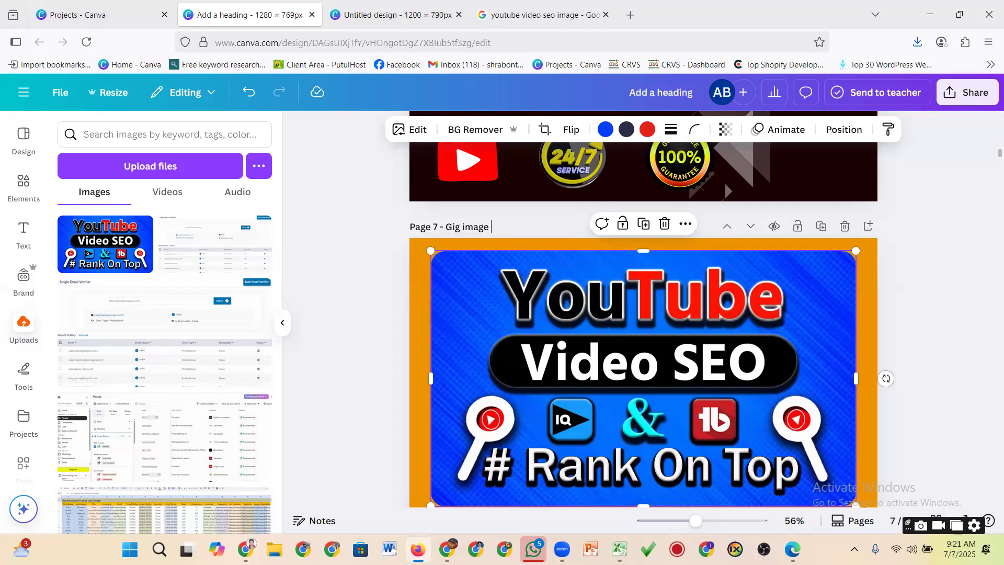
scroll(723, 287, "down", 3)
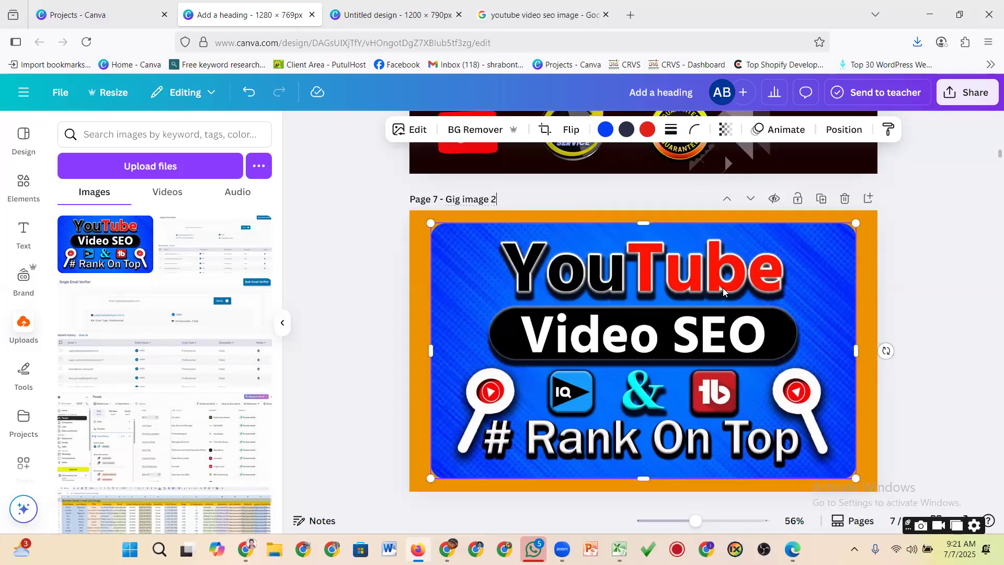
scroll(560, 340, "down", 2)
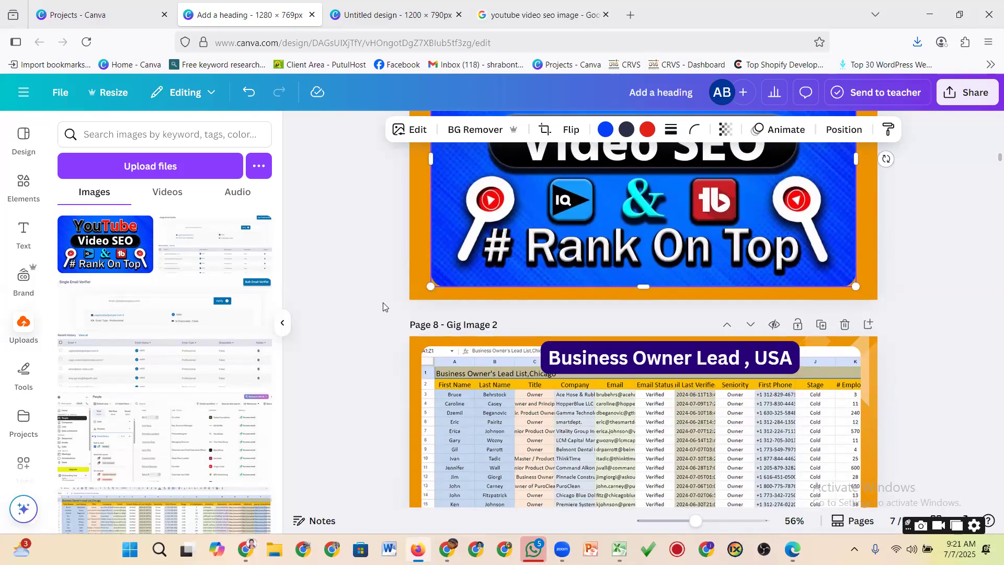
scroll(749, 305, "up", 3)
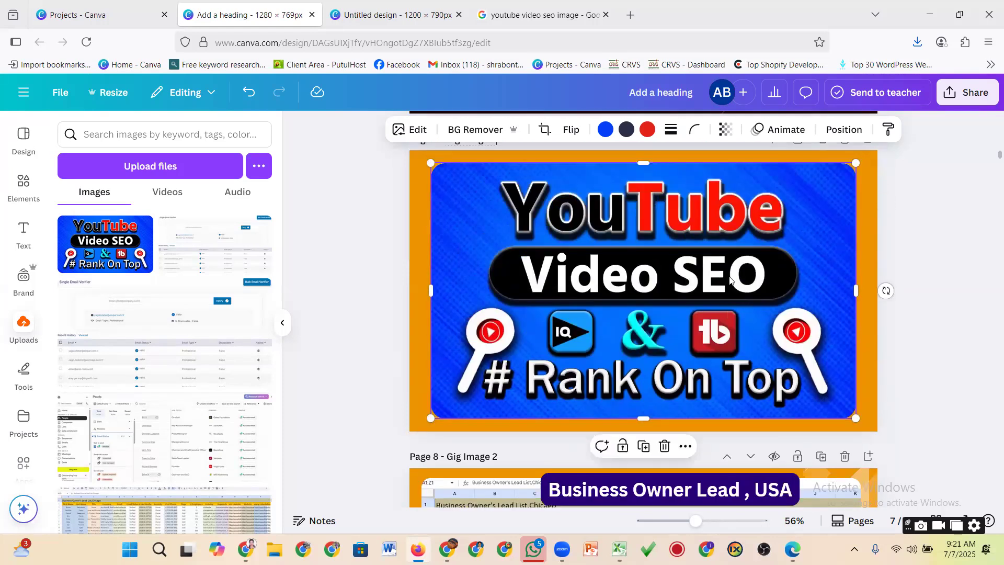
Step: Duplicate page 7 to get a copy directly below it
scroll(770, 262, "up", 2)
left_click(821, 226)
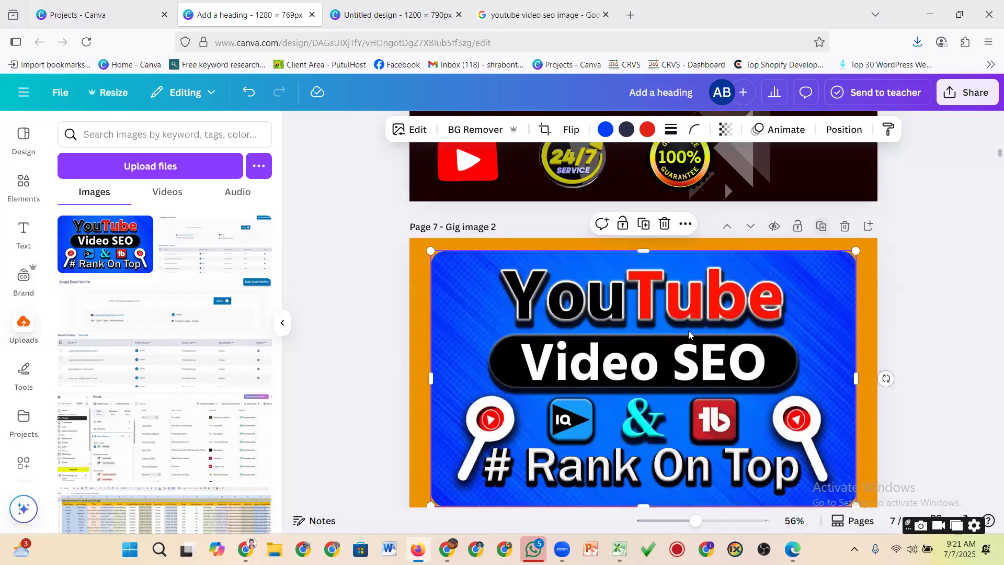
scroll(687, 331, "down", 1)
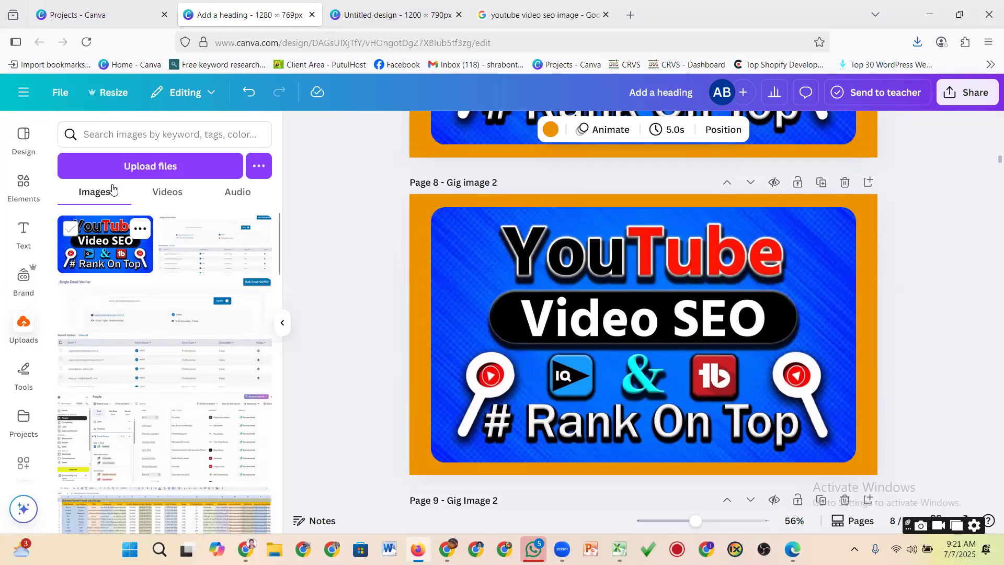
Step: Upload the YouTube SEO score before/after image 1902549-2 from the Lead Generation Marketing Image folder
left_click(128, 169)
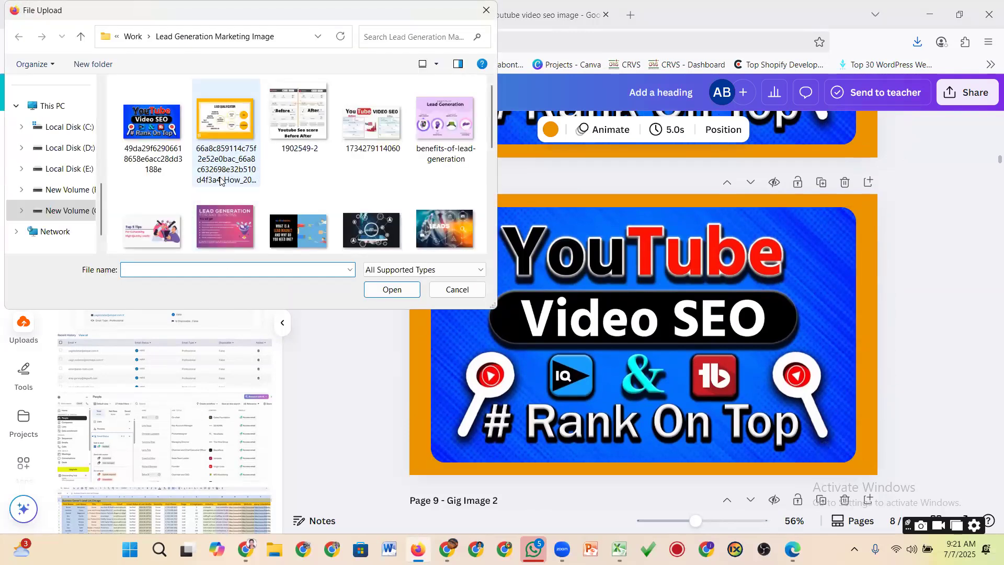
scroll(308, 165, "down", 6)
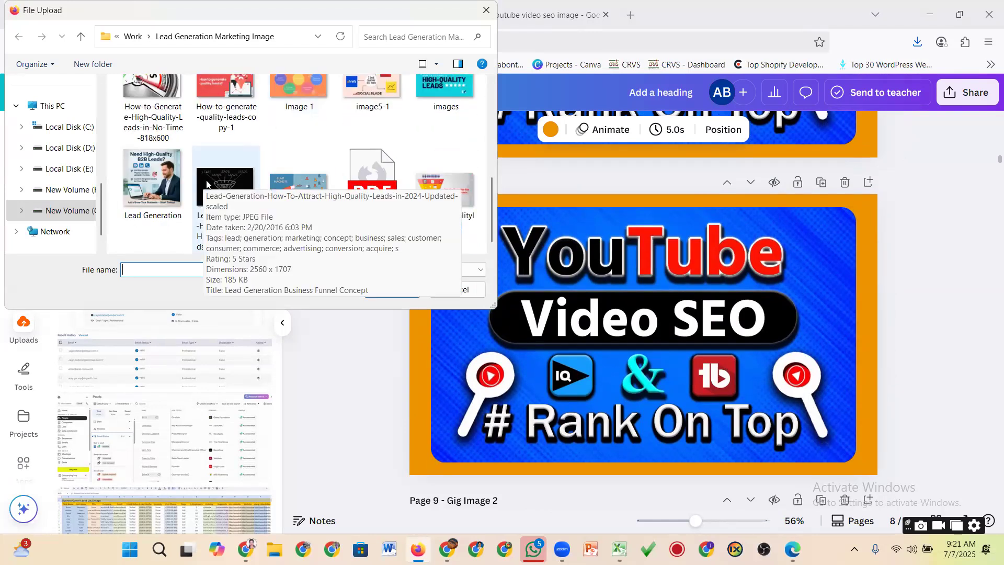
scroll(333, 131, "up", 1)
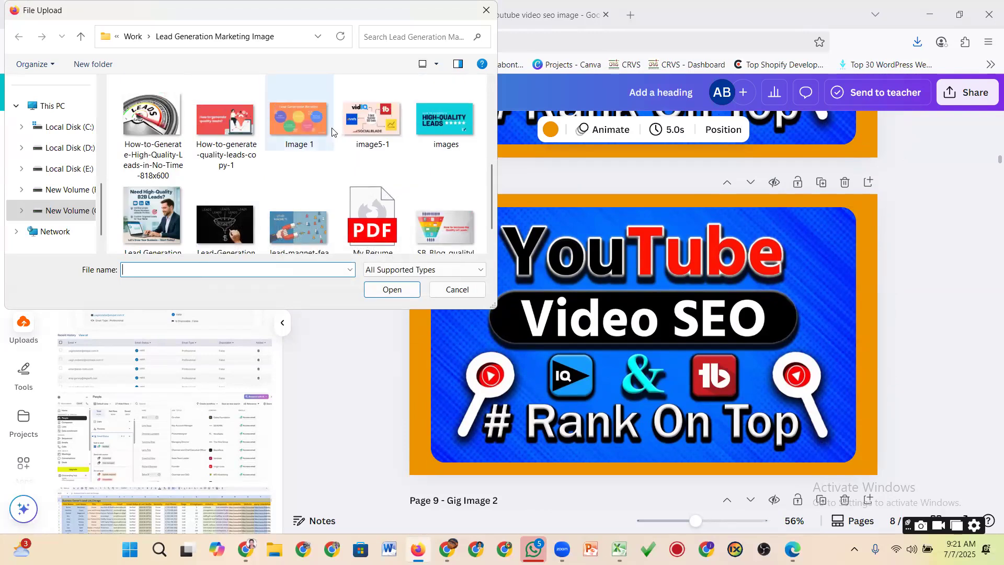
scroll(295, 138, "up", 5)
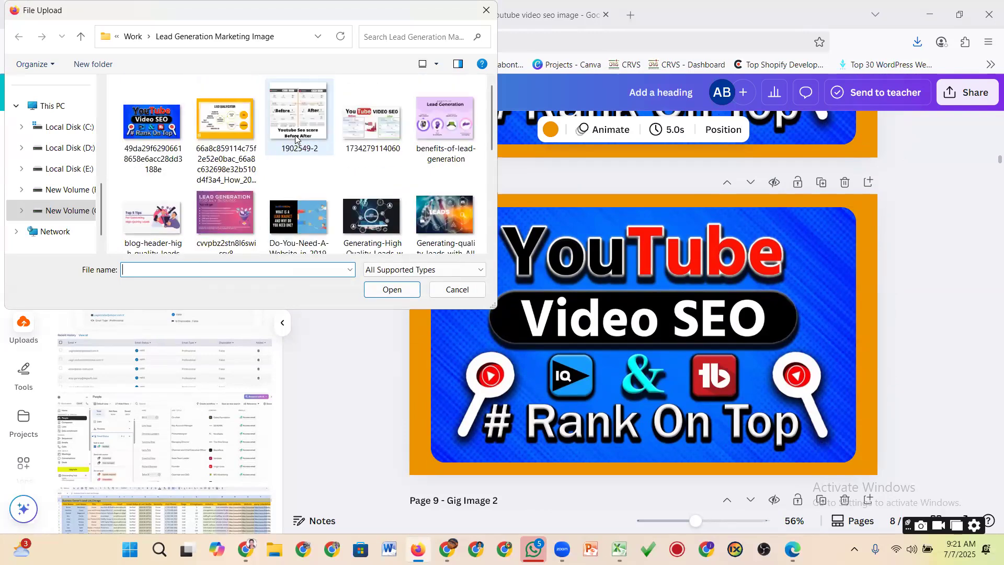
left_click(300, 126)
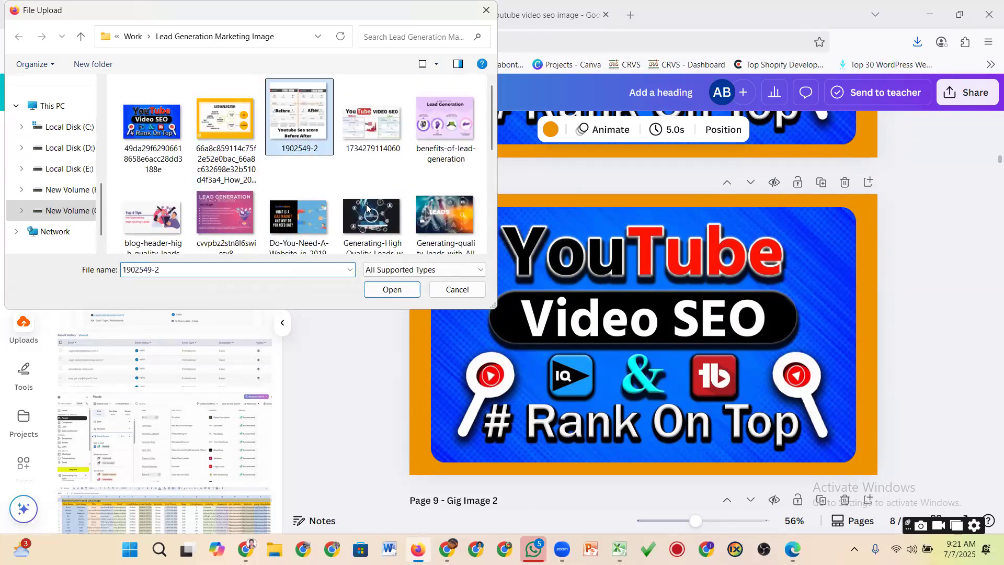
left_click(392, 289)
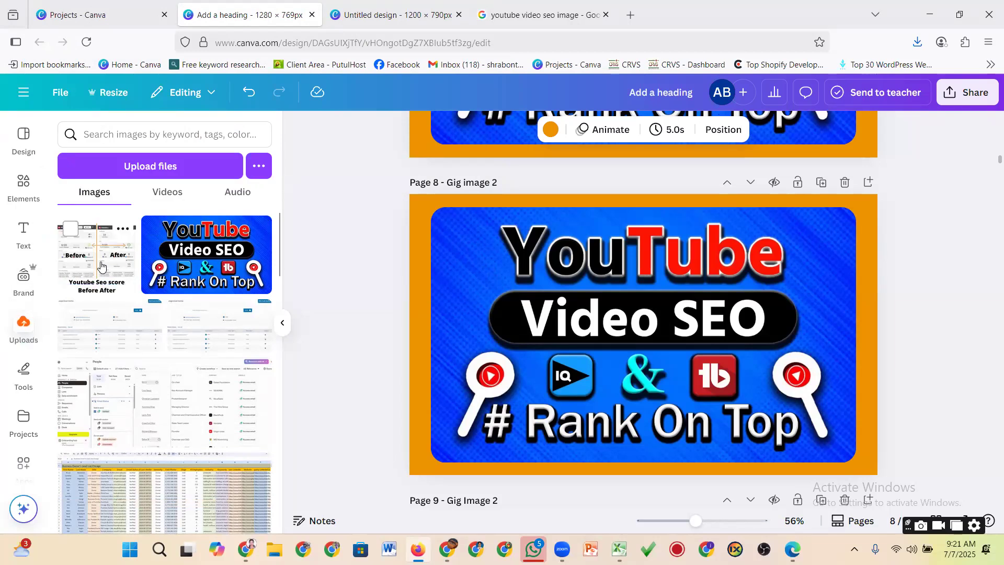
Step: Replace the YouTube Video SEO image on page 8 with the uploaded Before/After SEO score image
left_click_drag(101, 266, 520, 324)
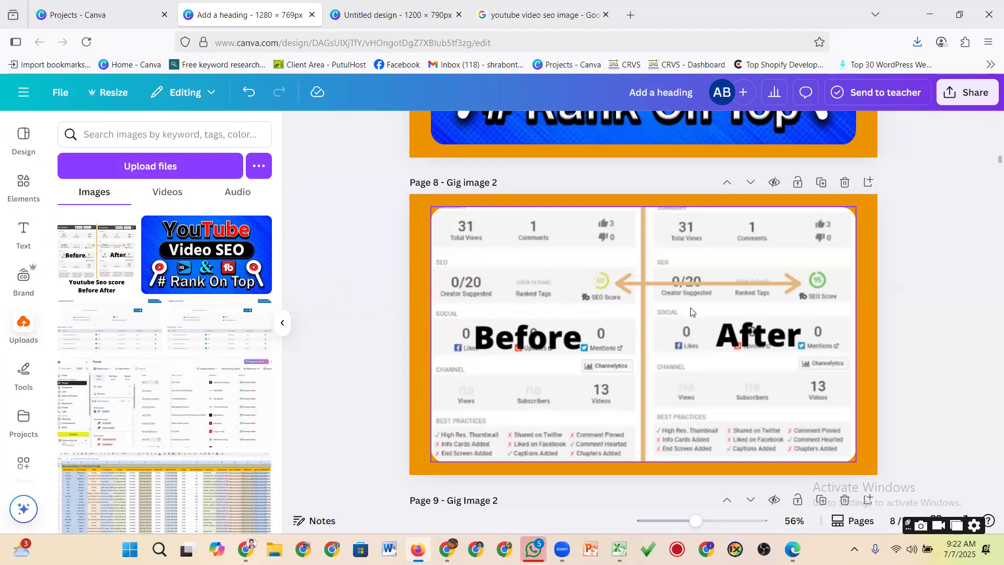
scroll(697, 311, "down", 2)
scroll(697, 312, "up", 1)
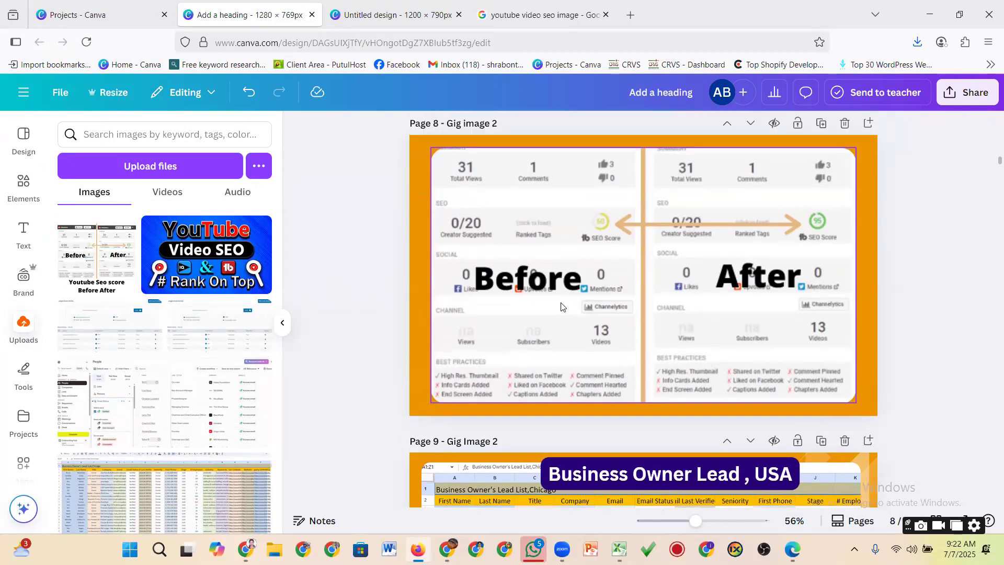
Step: Set page 8's background to dark blue and title the page "Gig image 3"
left_click(412, 308)
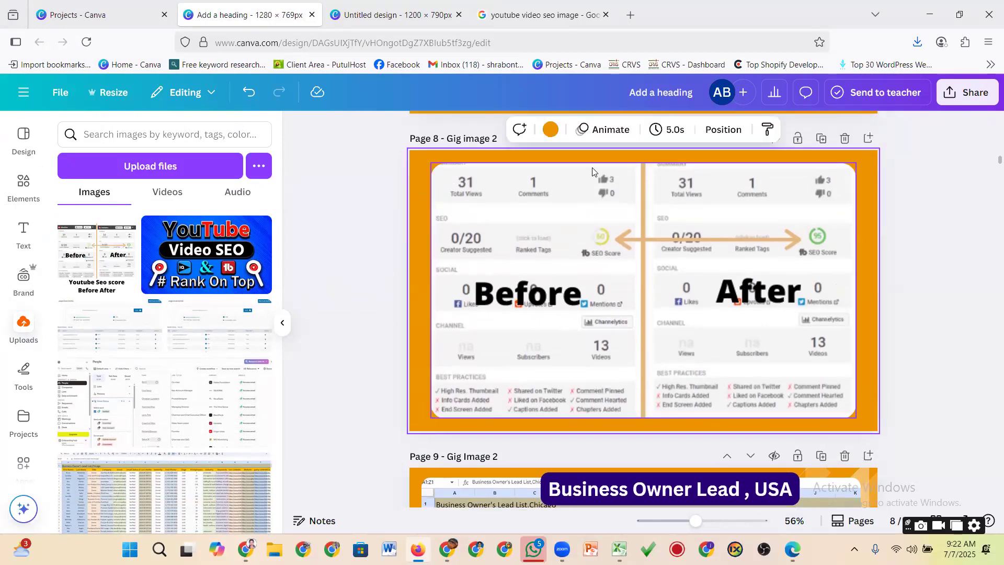
left_click(550, 129)
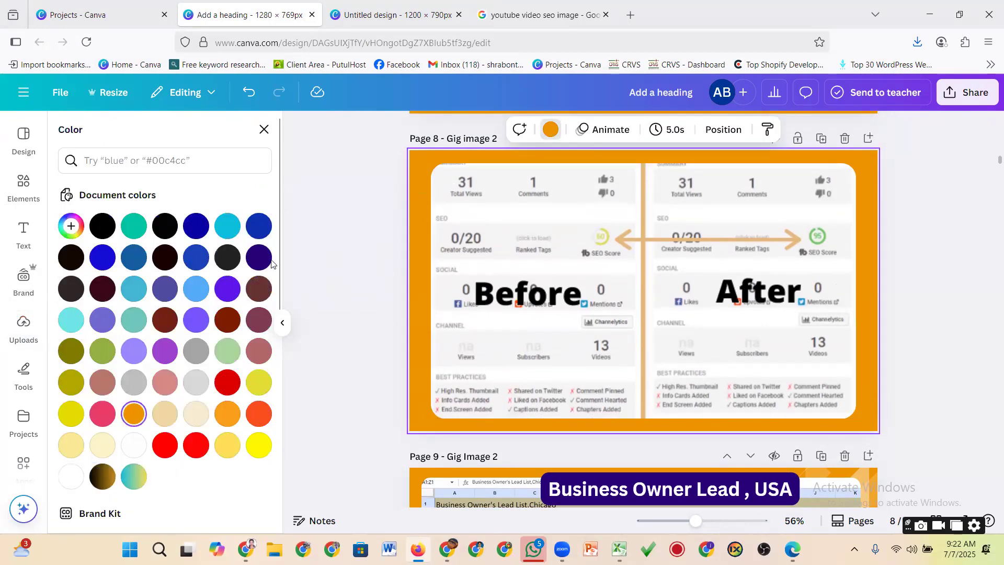
left_click(196, 226)
key("Escape")
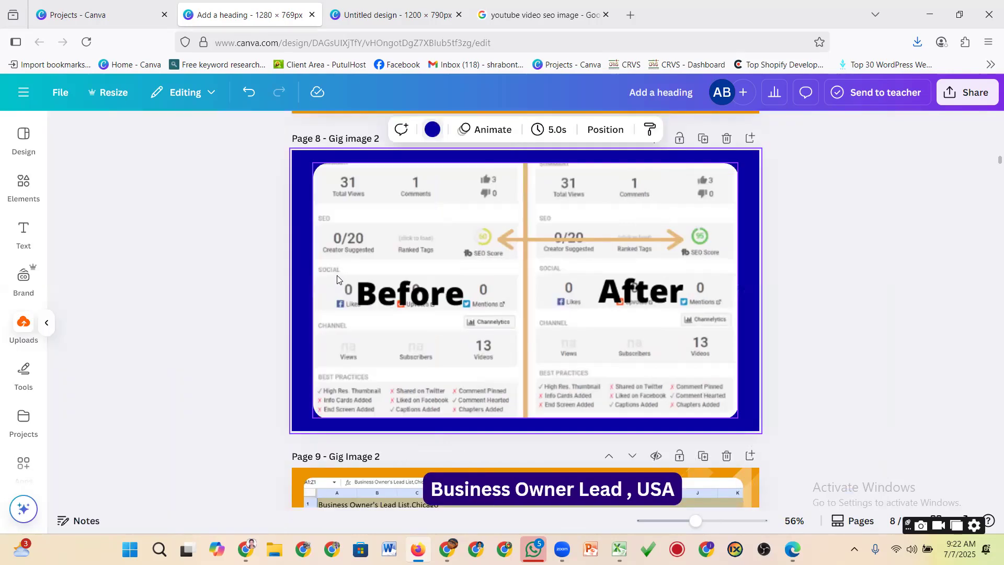
left_click(941, 287)
scroll(652, 289, "up", 3)
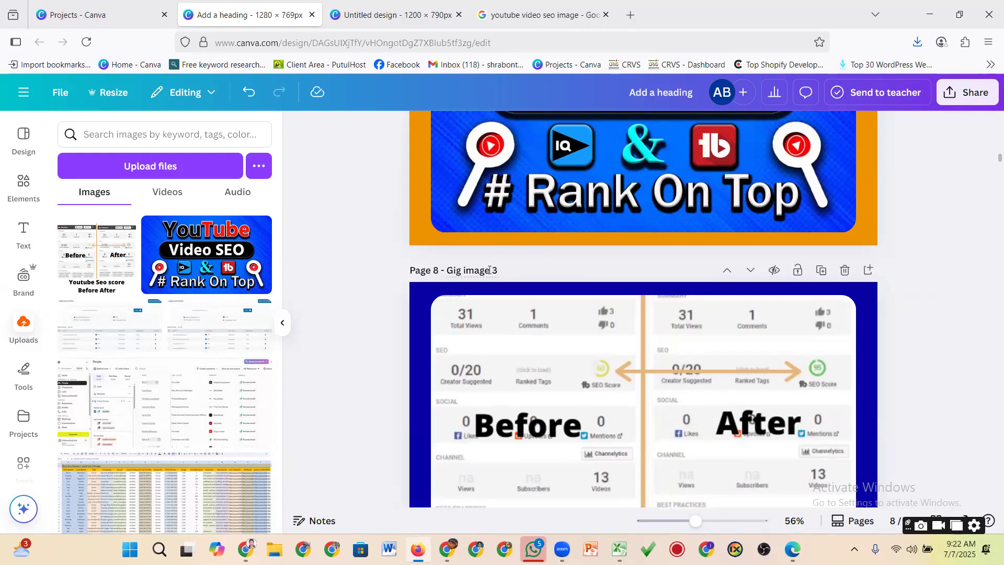
scroll(857, 302, "down", 3)
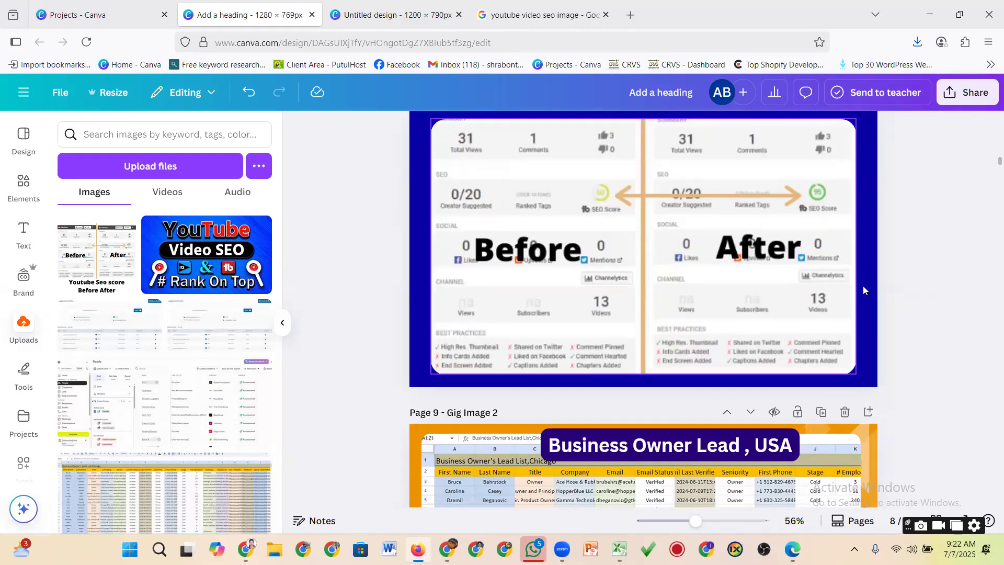
left_click(863, 288)
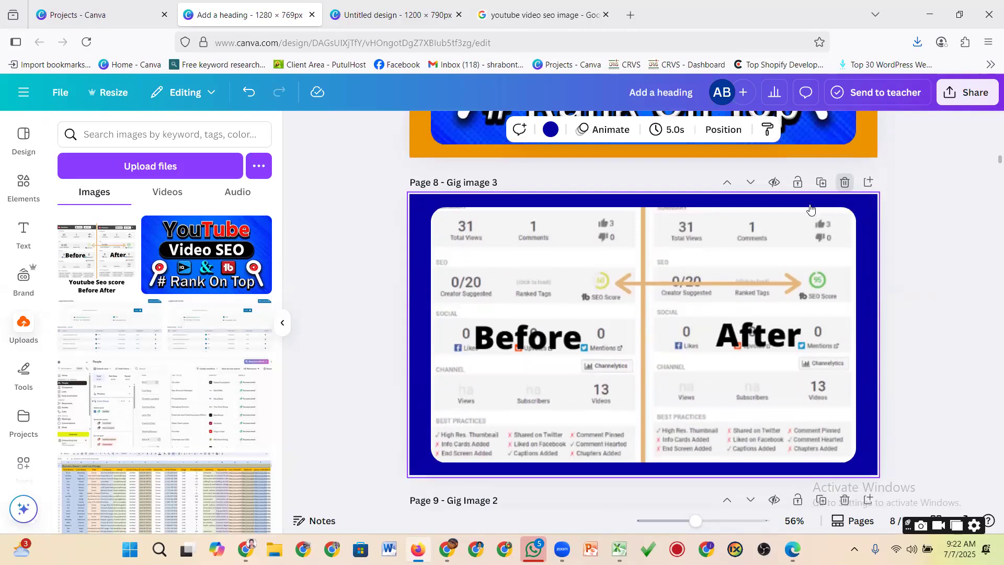
key("Delete")
scroll(516, 372, "down", 3)
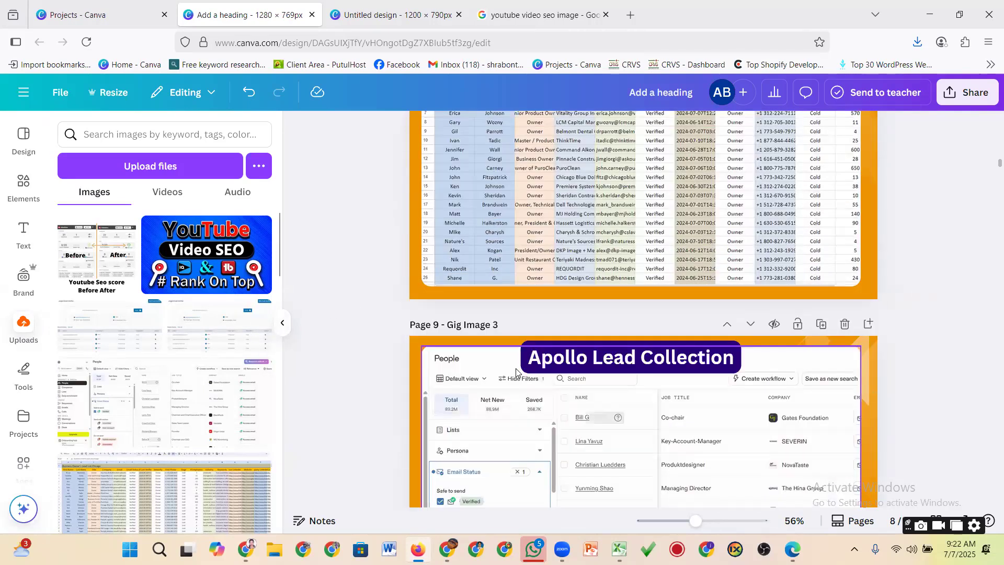
scroll(516, 368, "up", 10)
scroll(516, 368, "down", 2)
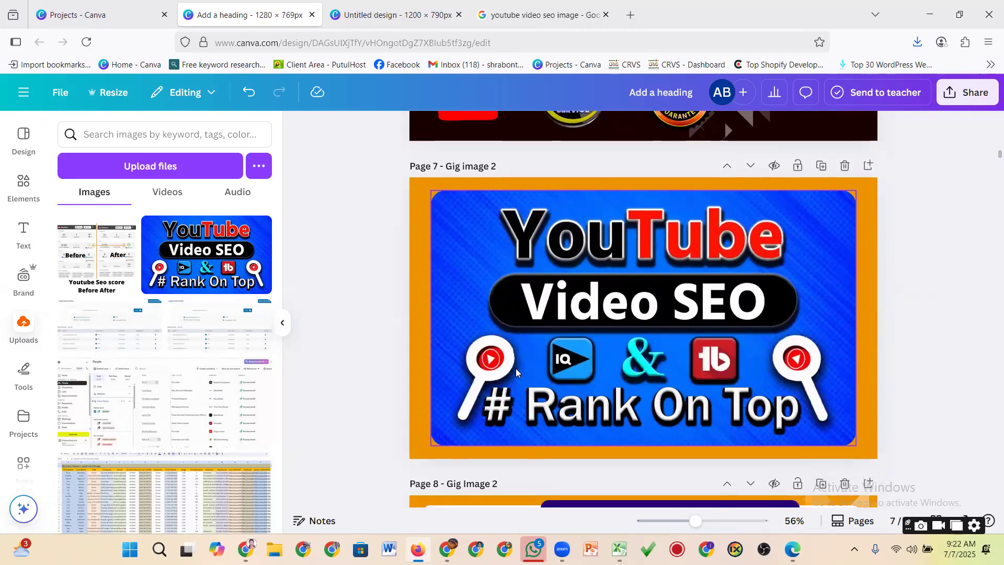
scroll(516, 368, "down", 15)
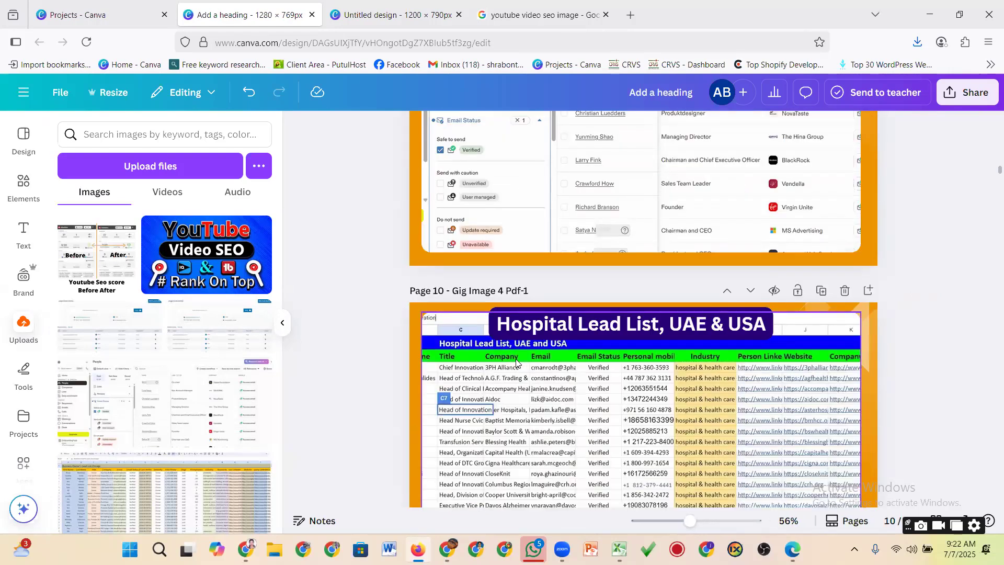
scroll(517, 362, "down", 9)
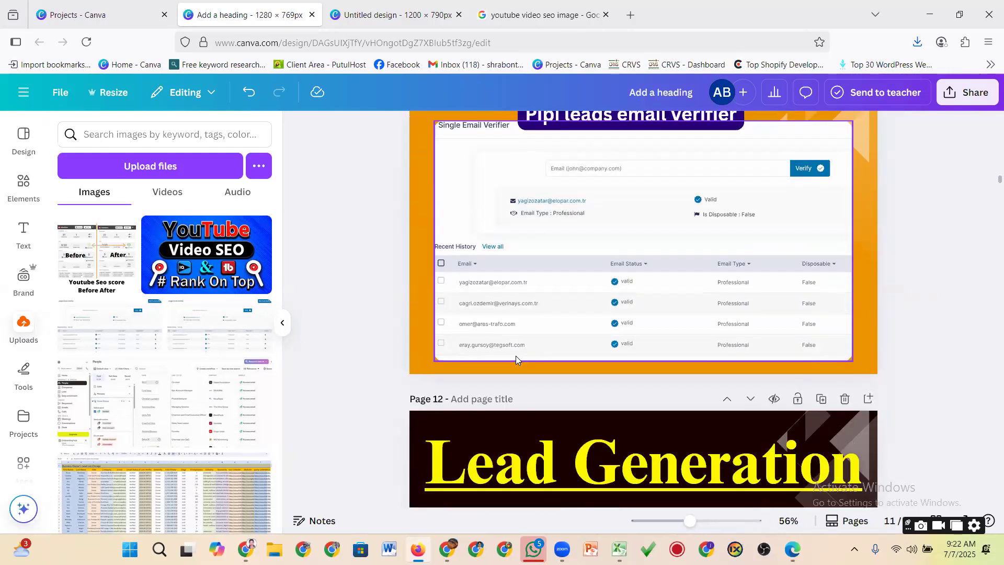
scroll(516, 355, "up", 12)
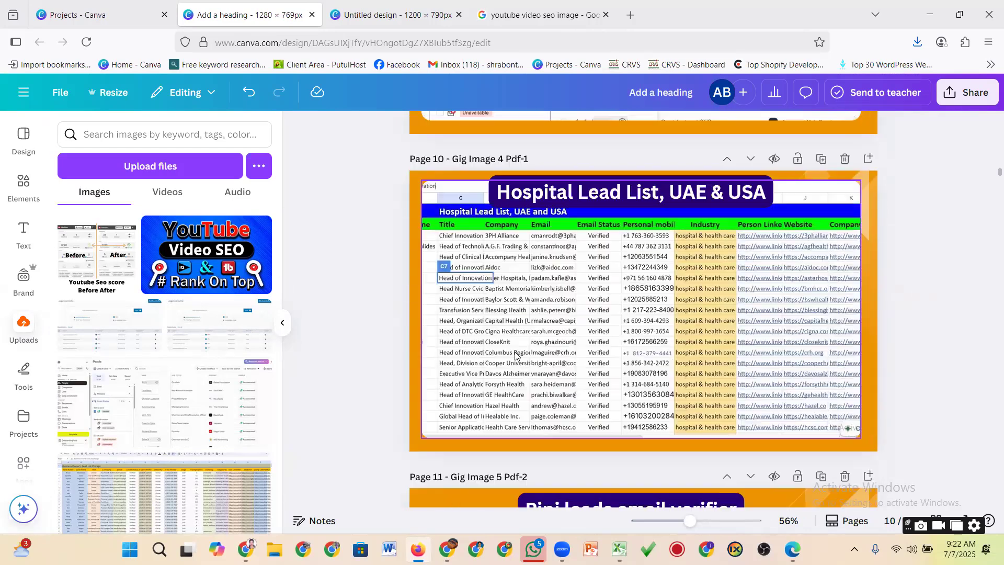
scroll(516, 355, "up", 10)
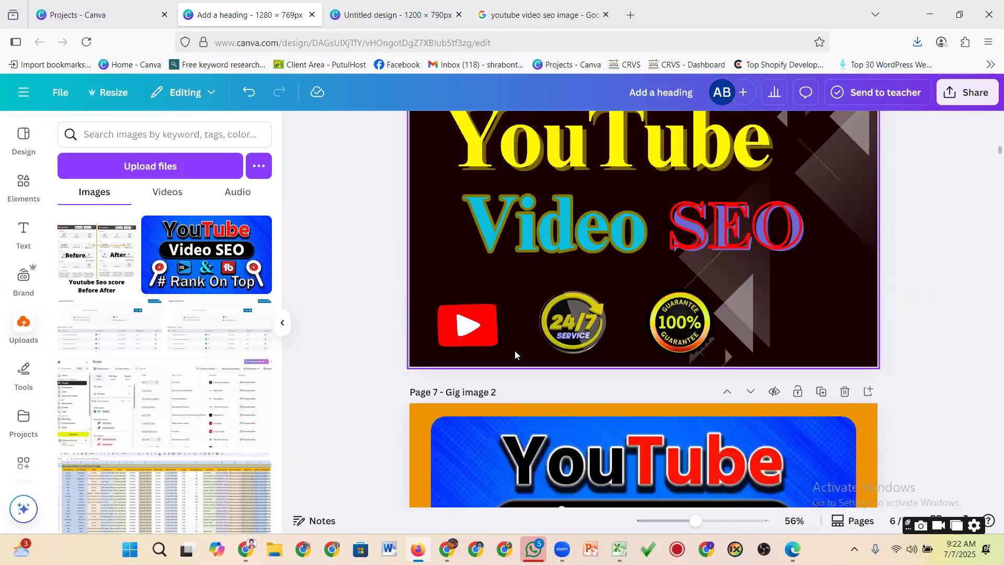
left_click(486, 425)
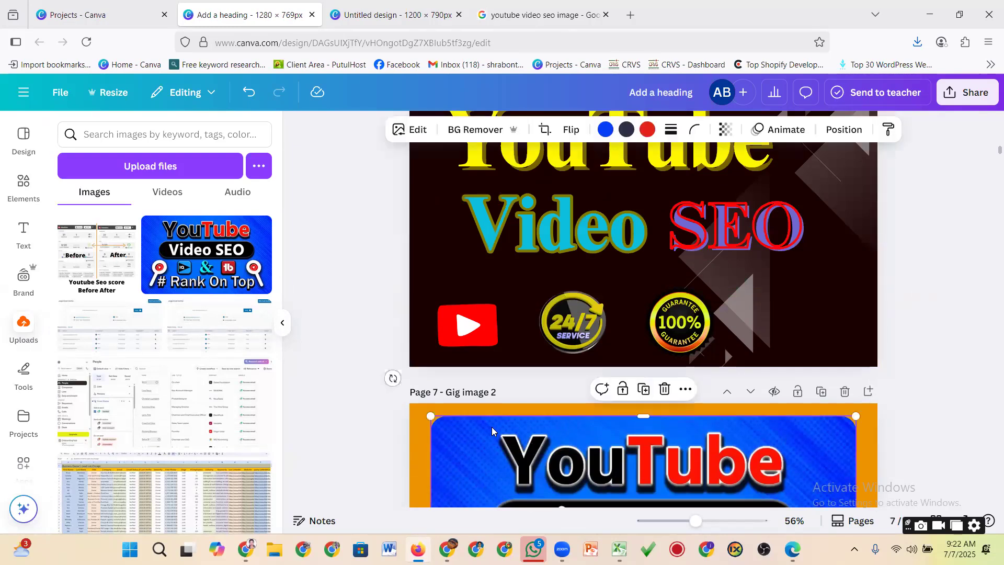
scroll(491, 426, "down", 8)
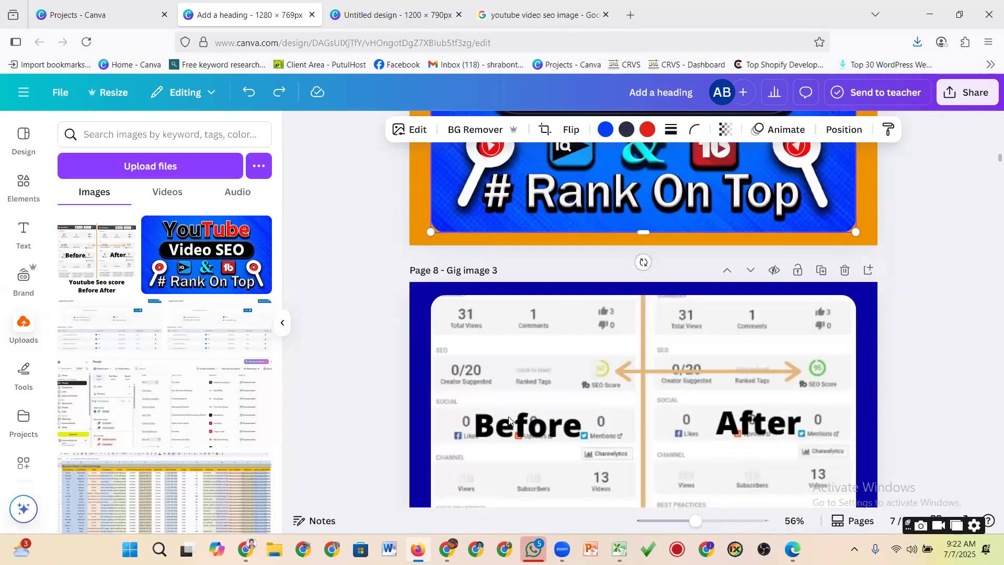
scroll(508, 417, "down", 3)
scroll(508, 416, "up", 6)
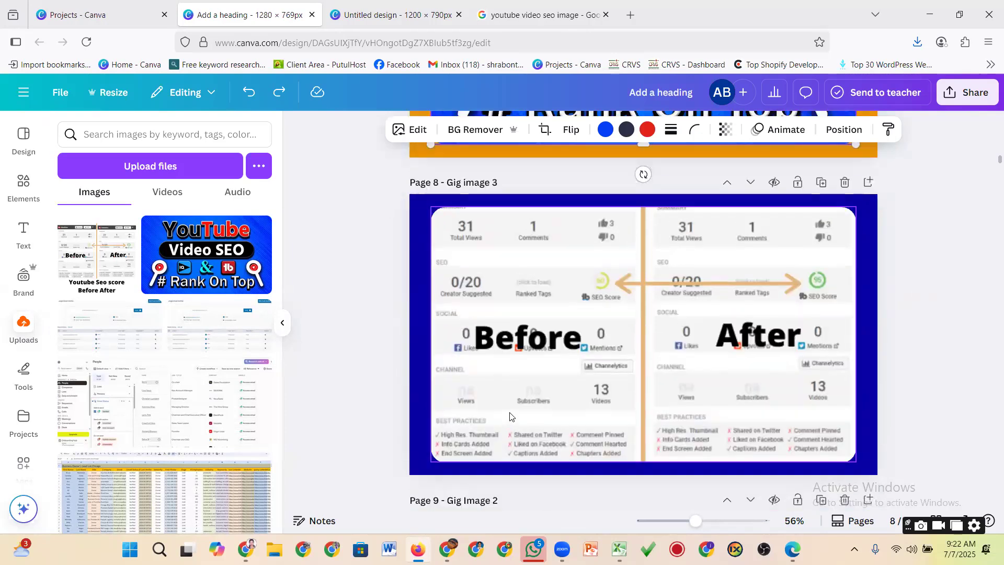
Step: Duplicate page 8, Gig image 3, to get a copy directly below it
scroll(510, 416, "down", 3)
left_click(511, 416)
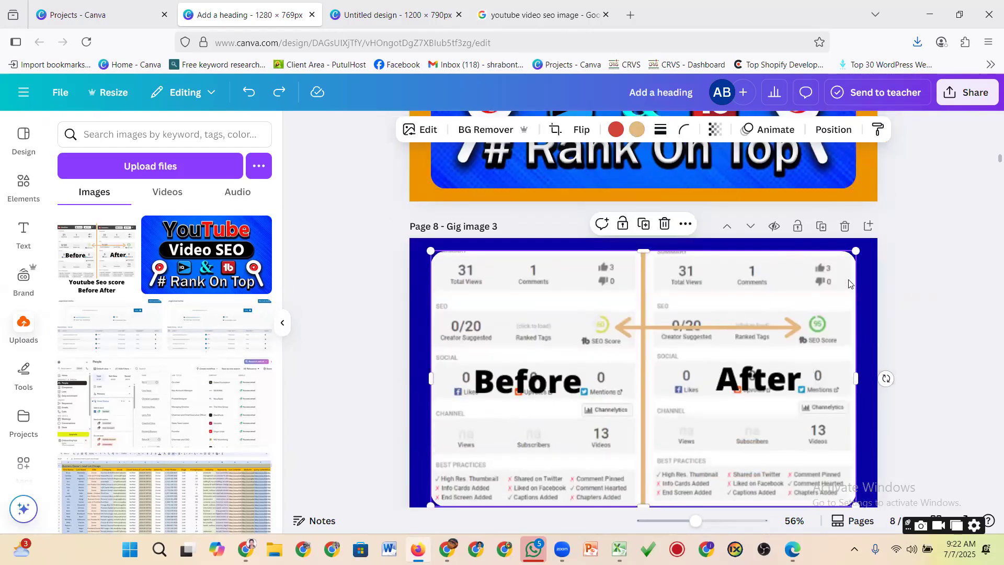
left_click(869, 288)
left_click(821, 227)
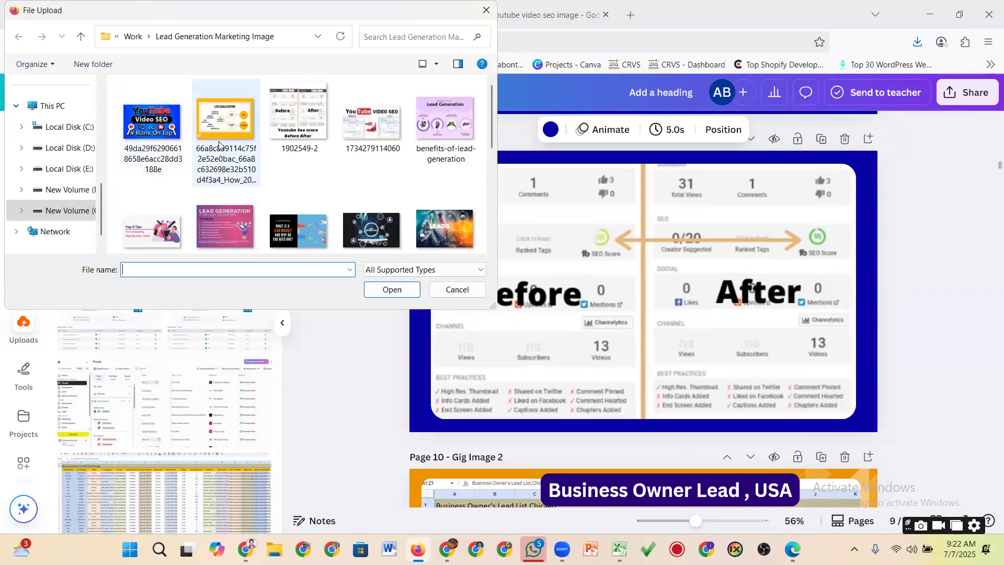
left_click(220, 125)
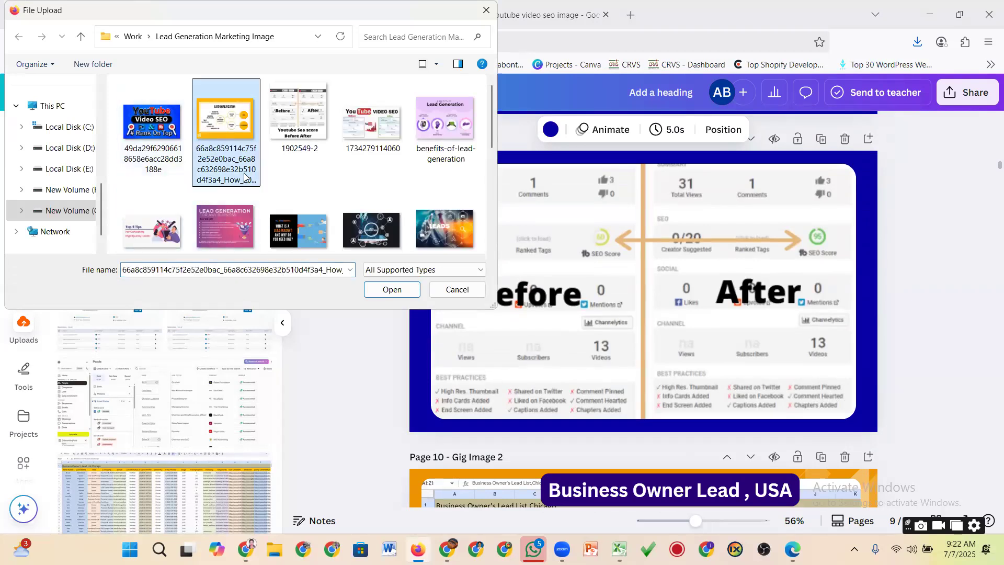
left_click(368, 132)
key("Return")
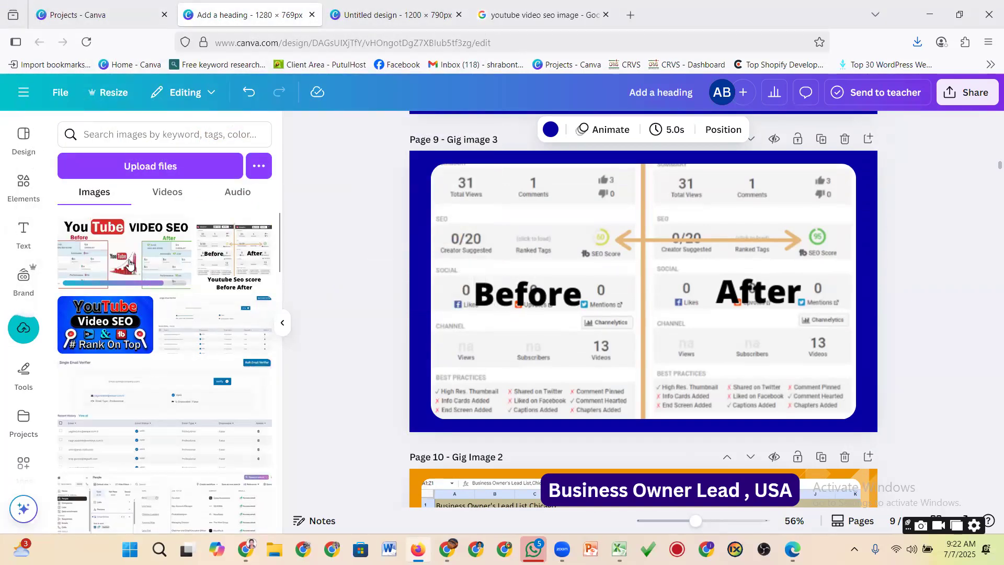
Step: Replace the score image on page 9 with the uploaded YouTube VIDEO SEO image and widen its frame to start at the page's left edge
mouse_move(97, 269)
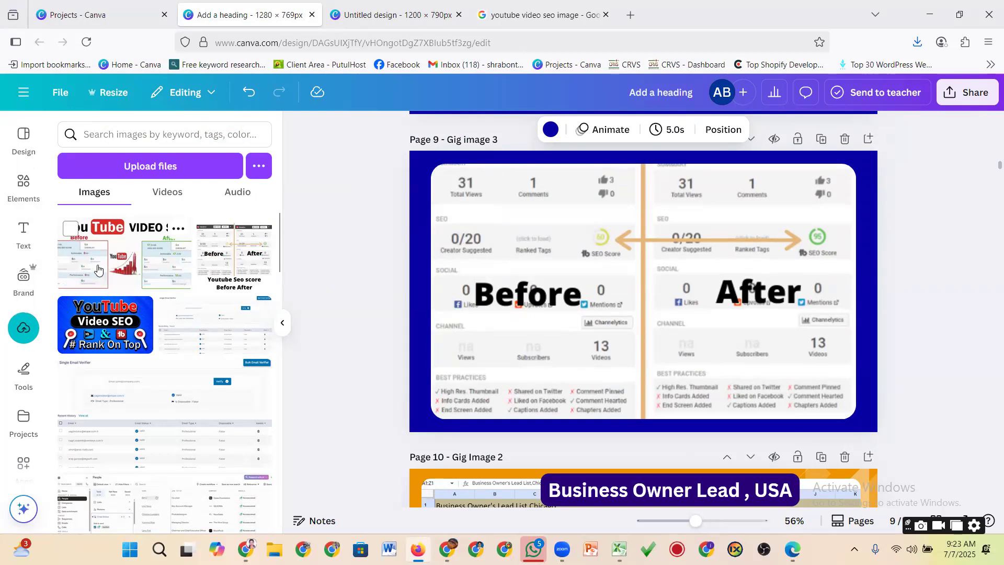
left_click_drag(98, 269, 618, 330)
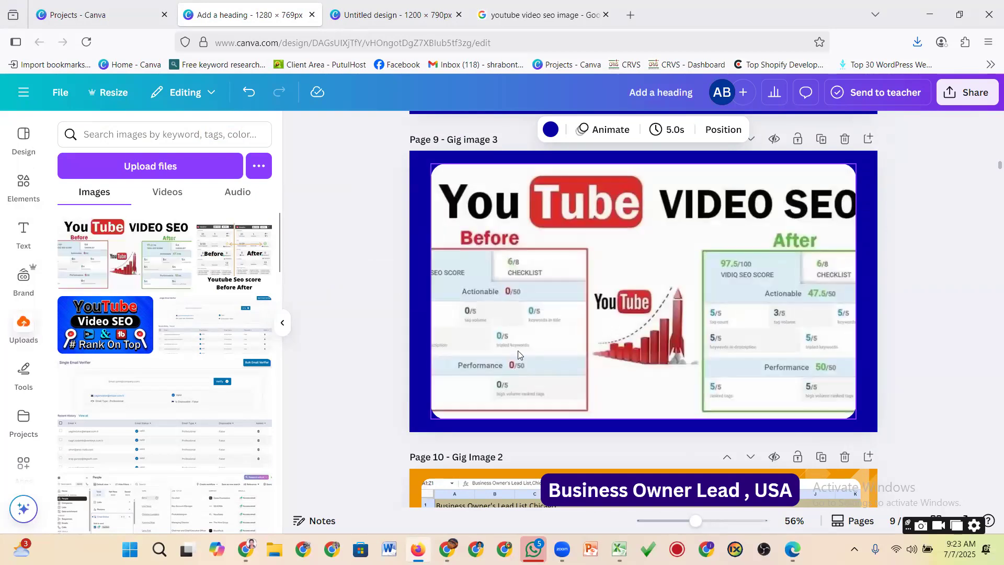
left_click(515, 336)
left_click_drag(431, 291, 386, 292)
left_click_drag(550, 316, 645, 315)
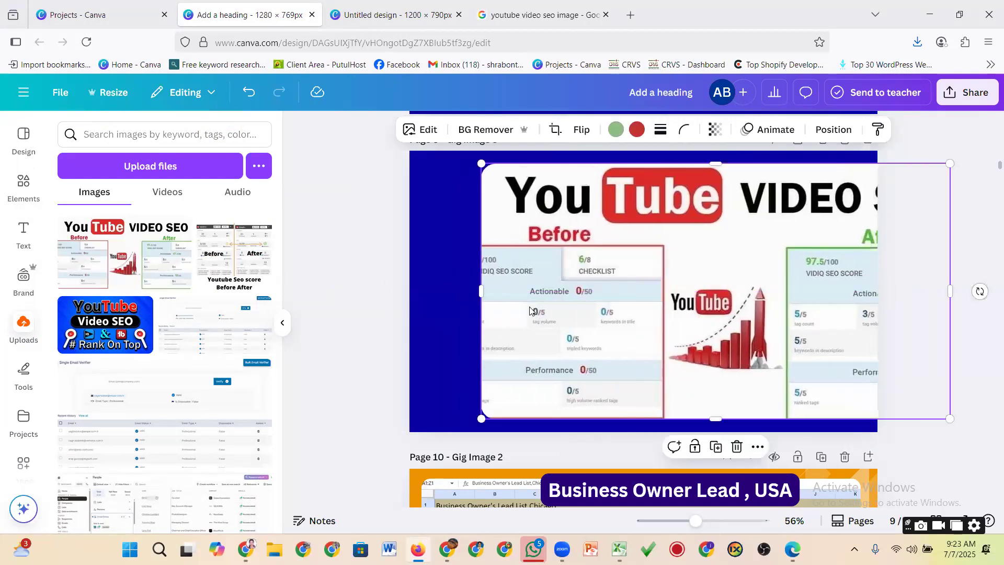
mouse_move(481, 291)
left_mouse_down()
mouse_move(433, 299)
mouse_move(573, 300)
mouse_move(499, 291)
left_mouse_up()
left_click_drag(616, 294, 563, 292)
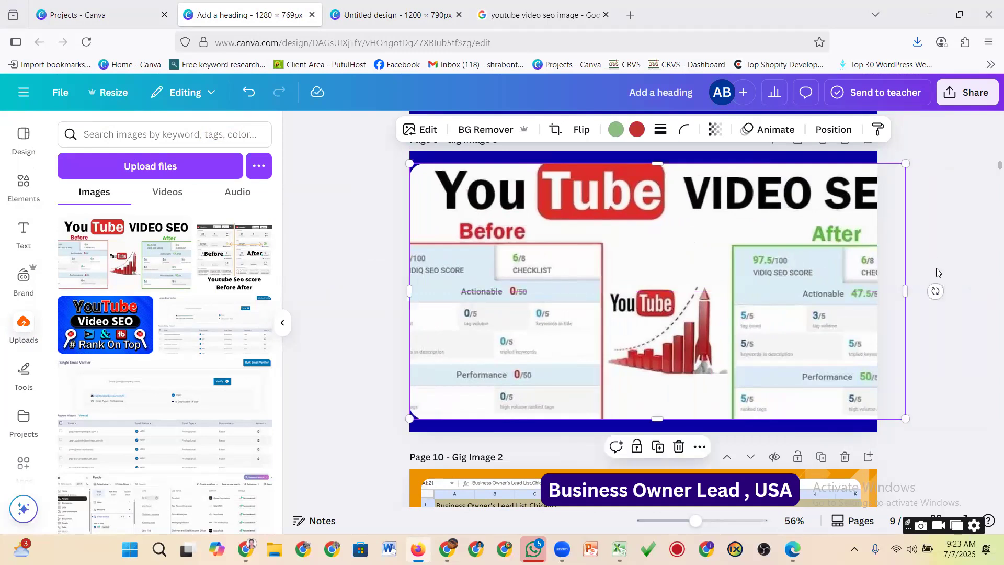
Step: Scale the YouTube VIDEO SEO image down and reposition it inside page 9 with a blue border around it
left_click_drag(906, 165, 792, 222)
right_click(793, 223)
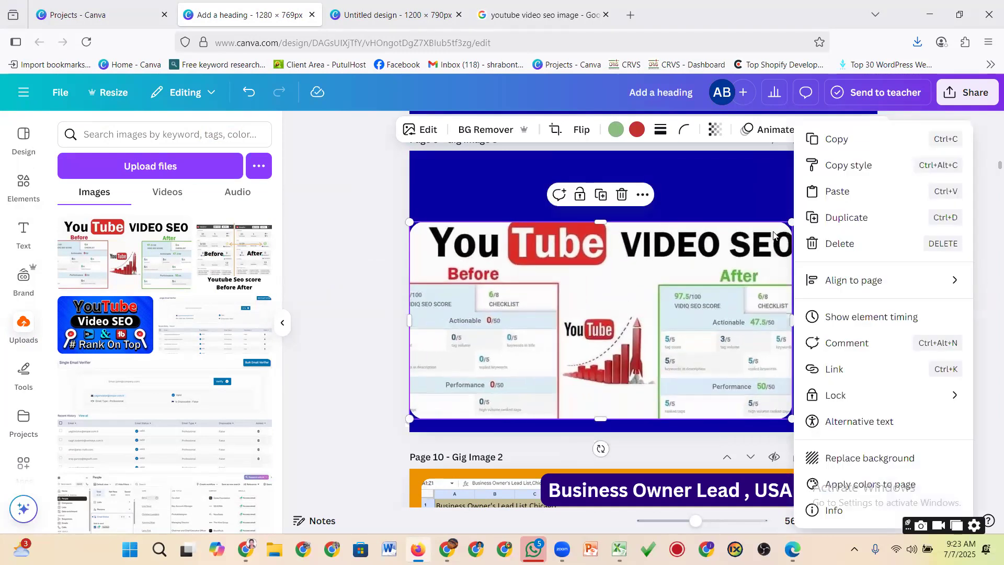
left_click(668, 306)
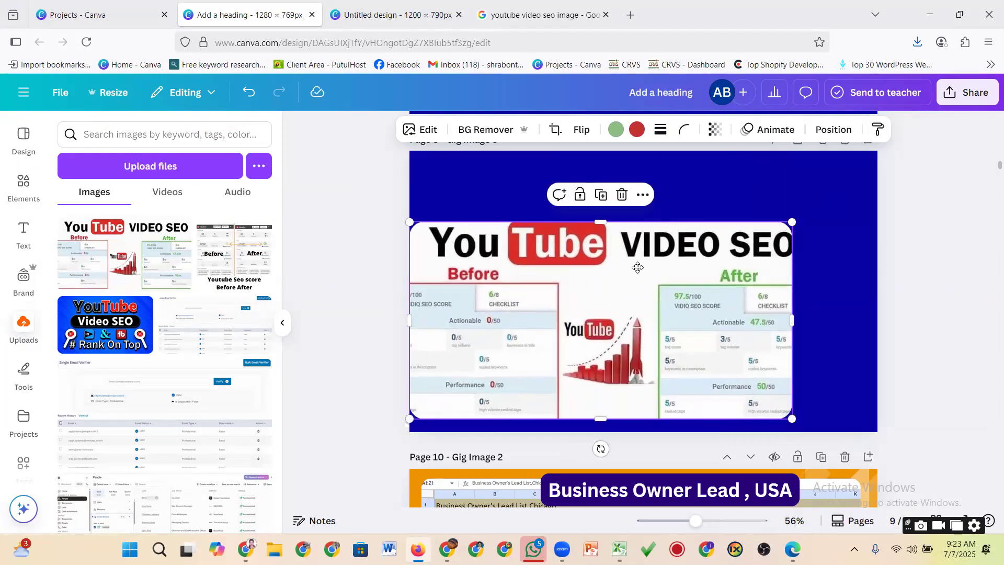
left_click_drag(635, 268, 677, 238)
left_click_drag(825, 392, 885, 417)
left_click_drag(752, 329, 723, 309)
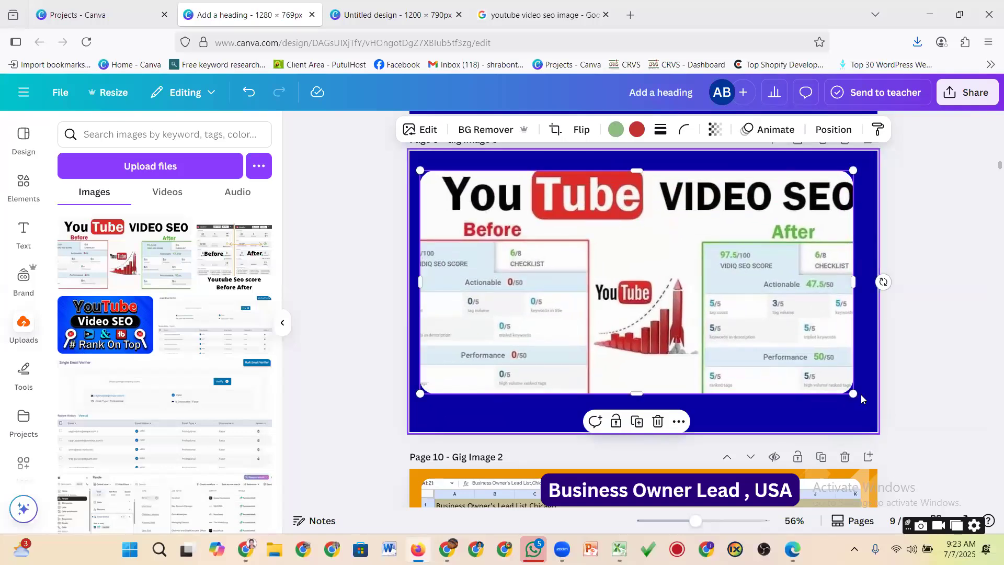
Step: Stretch the YouTube VIDEO SEO image's frame downwards and sideways across the full width of page 9
left_click_drag(641, 391, 640, 416)
left_click_drag(615, 341, 661, 351)
left_click_drag(460, 301, 430, 301)
left_click_drag(548, 306, 580, 305)
mouse_move(482, 301)
left_mouse_down()
mouse_move(457, 301)
mouse_move(538, 301)
mouse_move(470, 304)
left_mouse_up()
left_click_drag(729, 236, 661, 236)
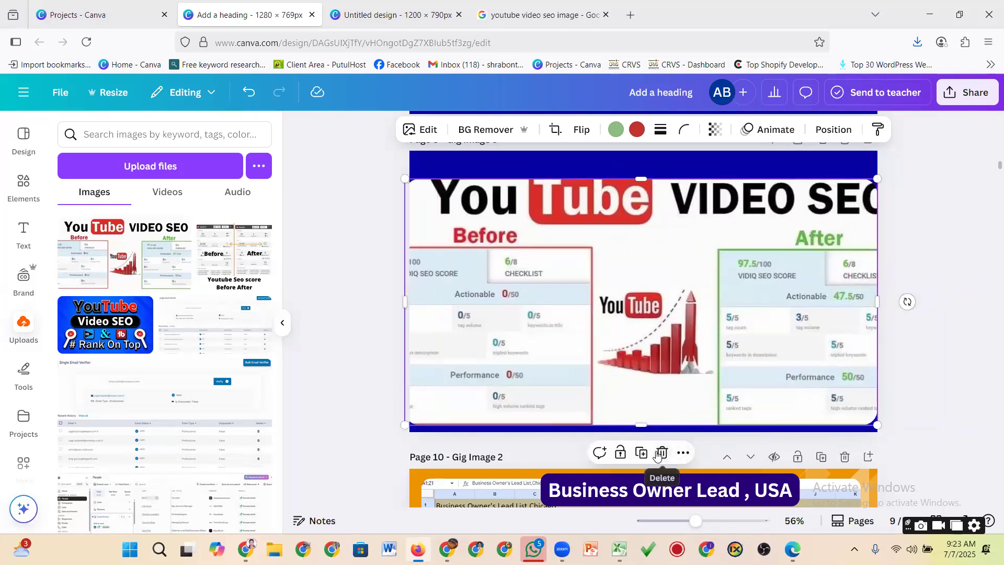
Step: Delete the YouTube VIDEO SEO image from page 9 and put a newly uploaded Lead Qualification picture from the same folder in its place
left_click(663, 453)
left_click(170, 169)
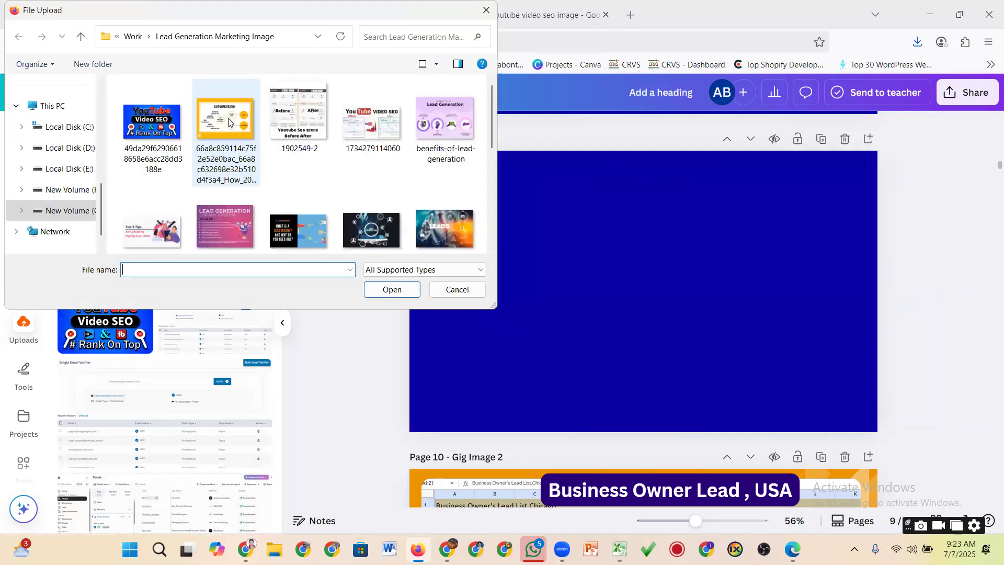
left_click(228, 123)
left_click(392, 288)
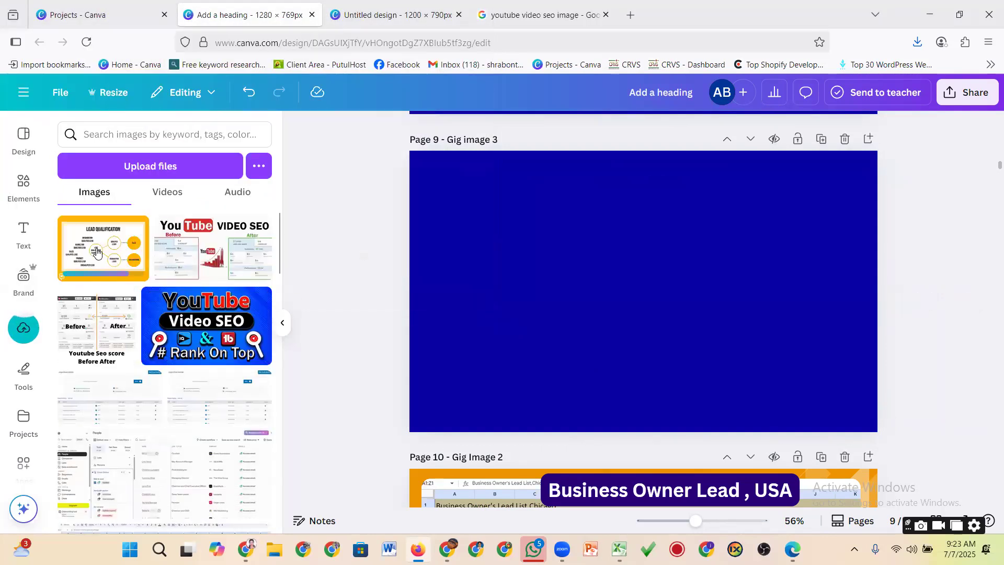
left_click(97, 252)
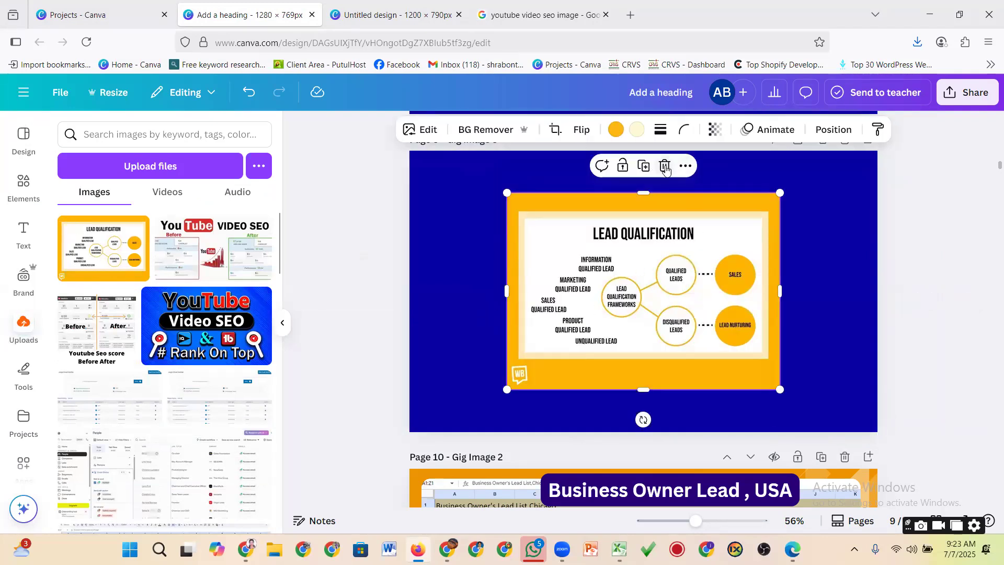
Step: Remove the Lead Qualification image from page 9 and look through the Lead Generation Marketing Image folder for a replacement, closing it without uploading
left_click(151, 166)
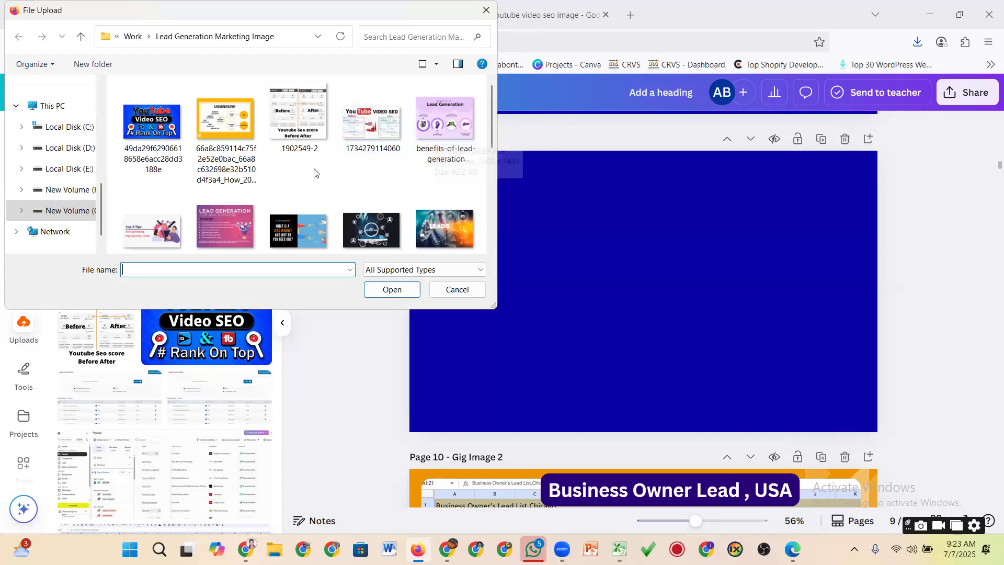
scroll(315, 173, "down", 5)
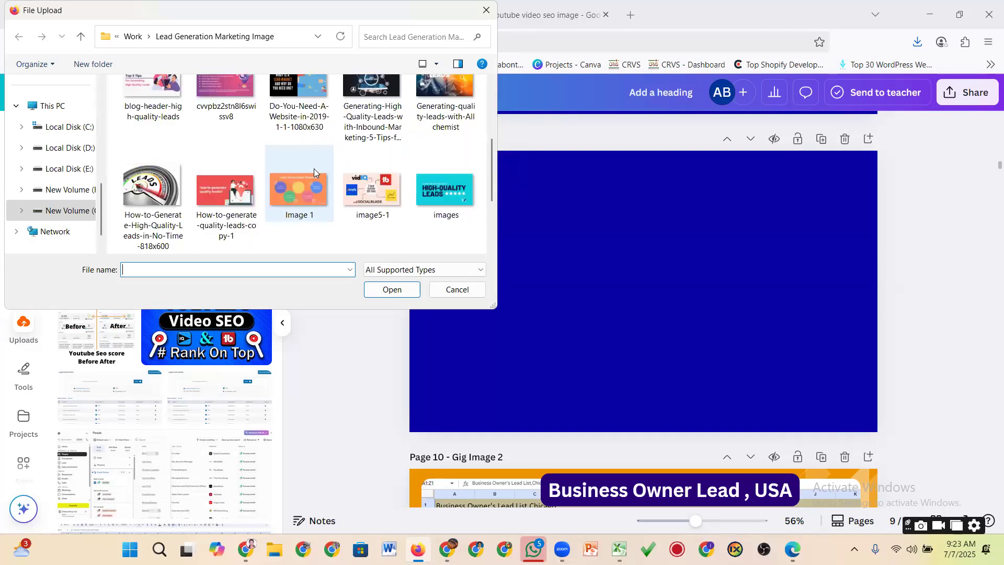
scroll(315, 173, "down", 2)
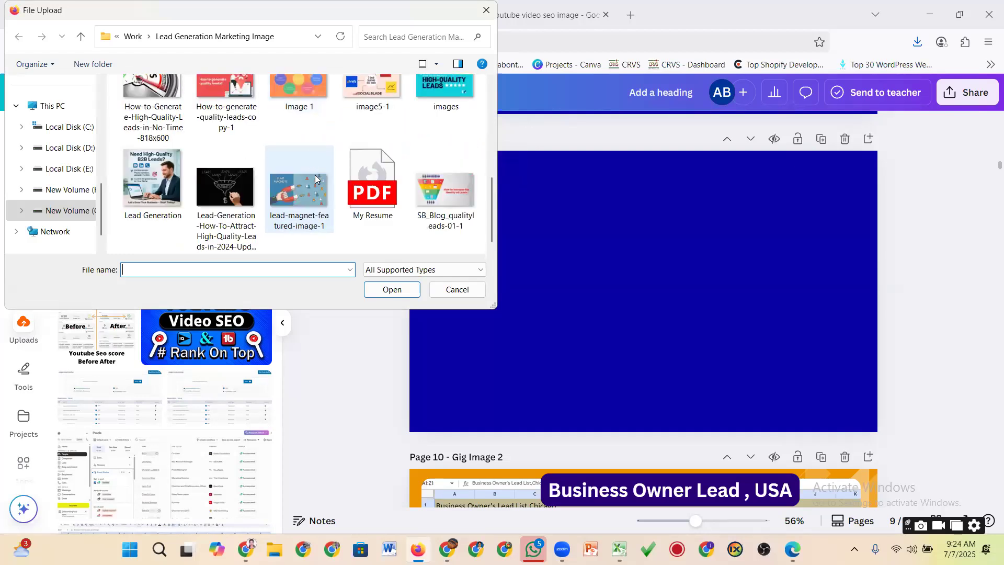
scroll(316, 180, "up", 7)
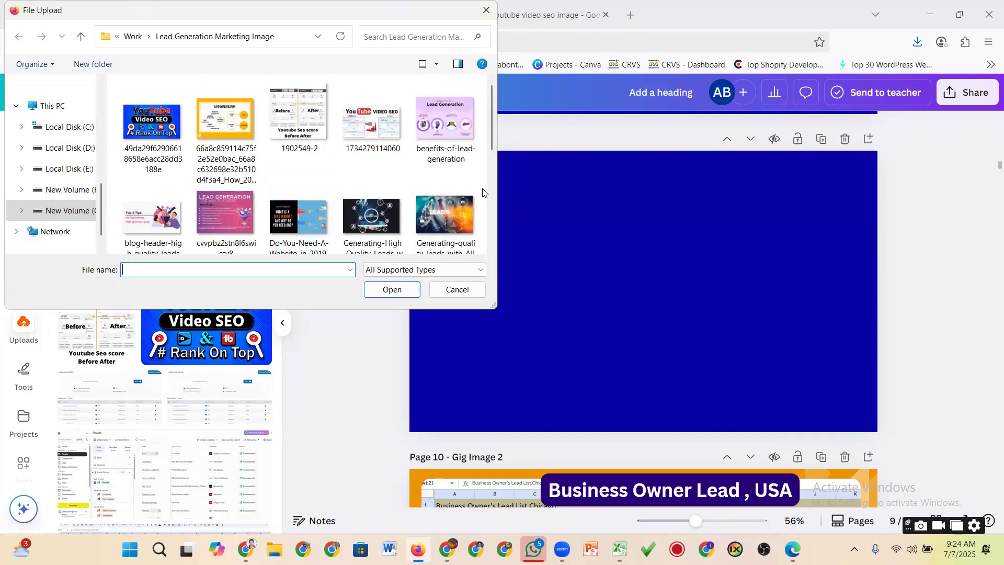
scroll(537, 252, "up", 2)
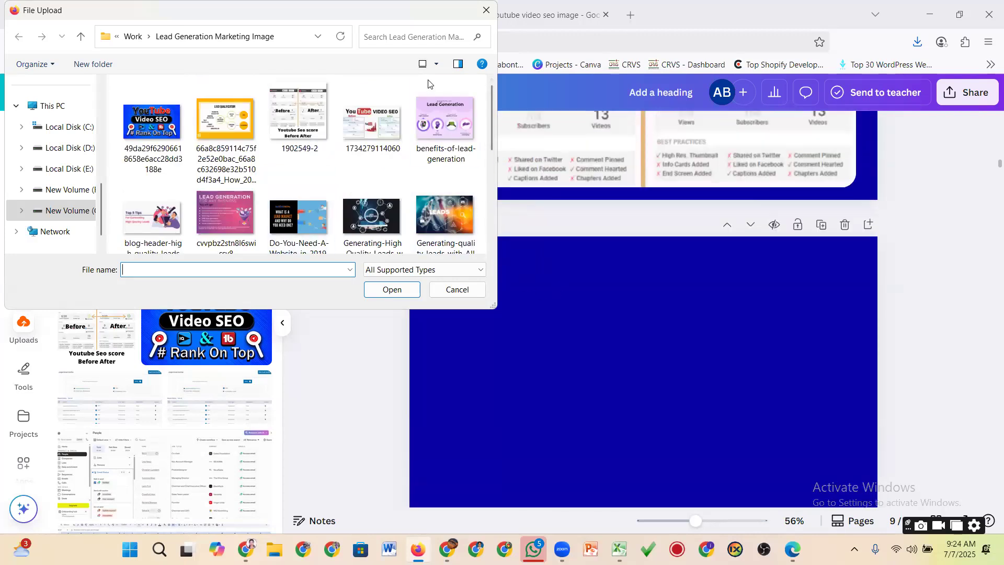
left_click(486, 10)
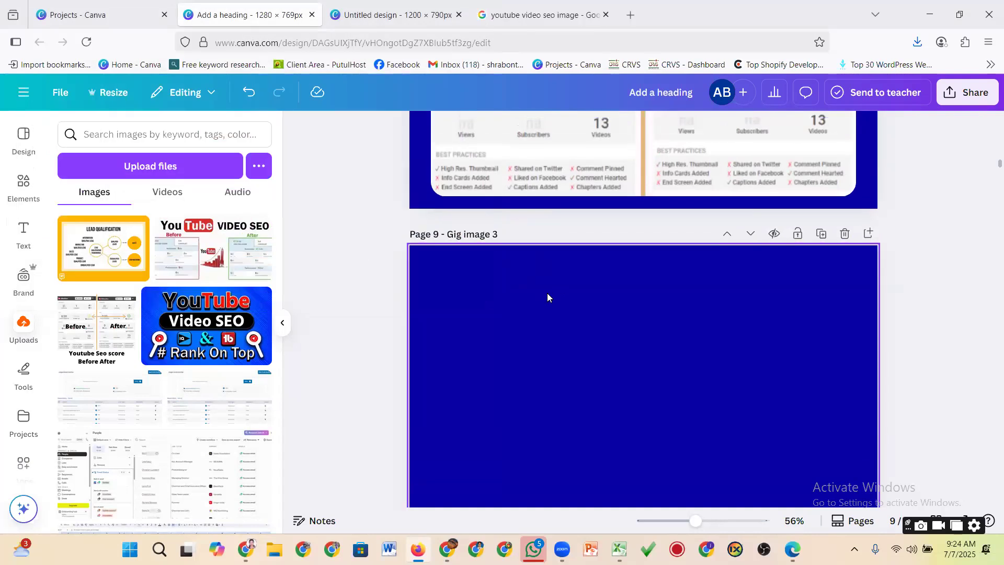
scroll(546, 293, "up", 5)
scroll(554, 286, "up", 3)
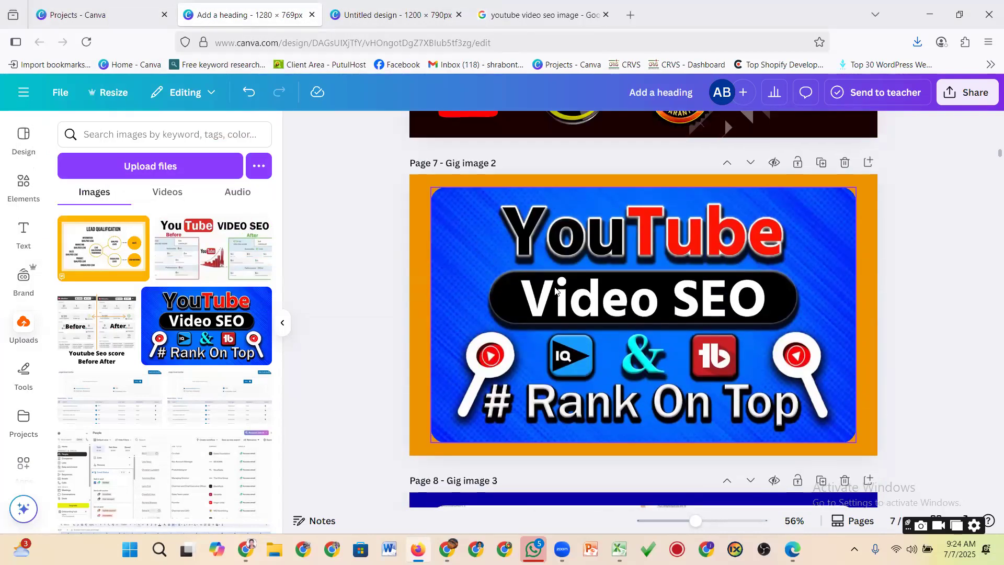
scroll(565, 386, "down", 10)
scroll(581, 471, "down", 3)
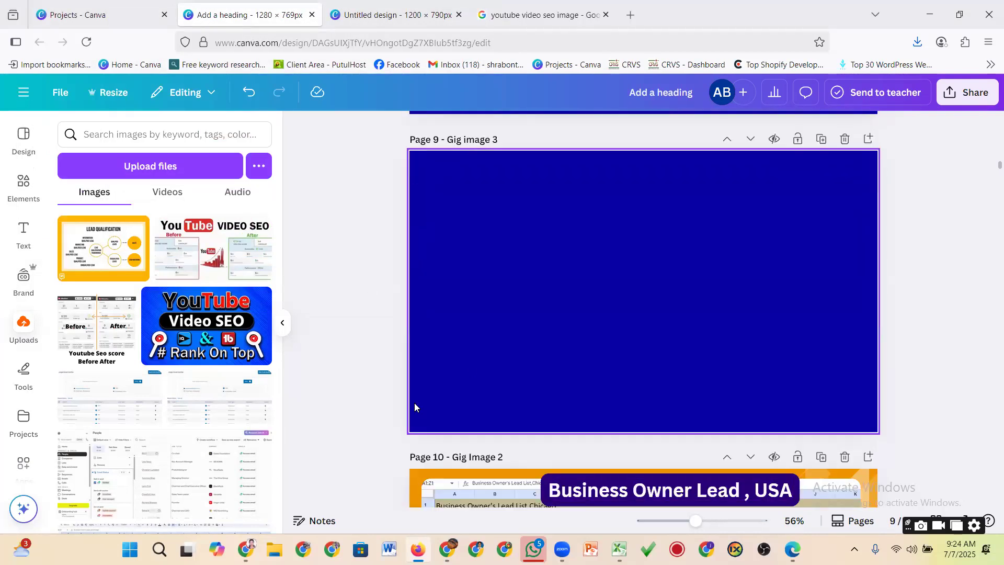
Step: Switch to the Google image results for "youtube video seo image" and look through them for a picture for page 9
left_click(448, 548)
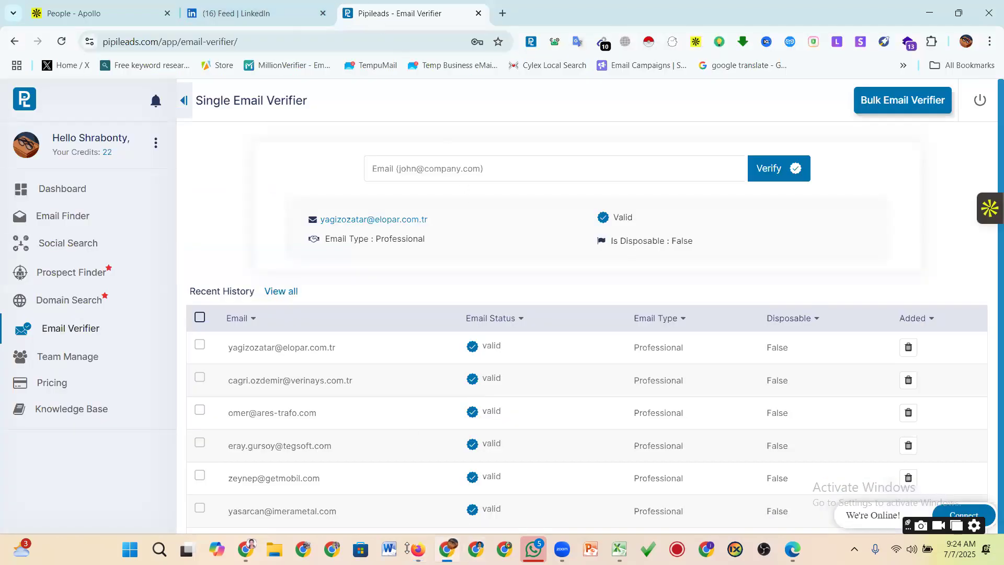
key("alt+Tab")
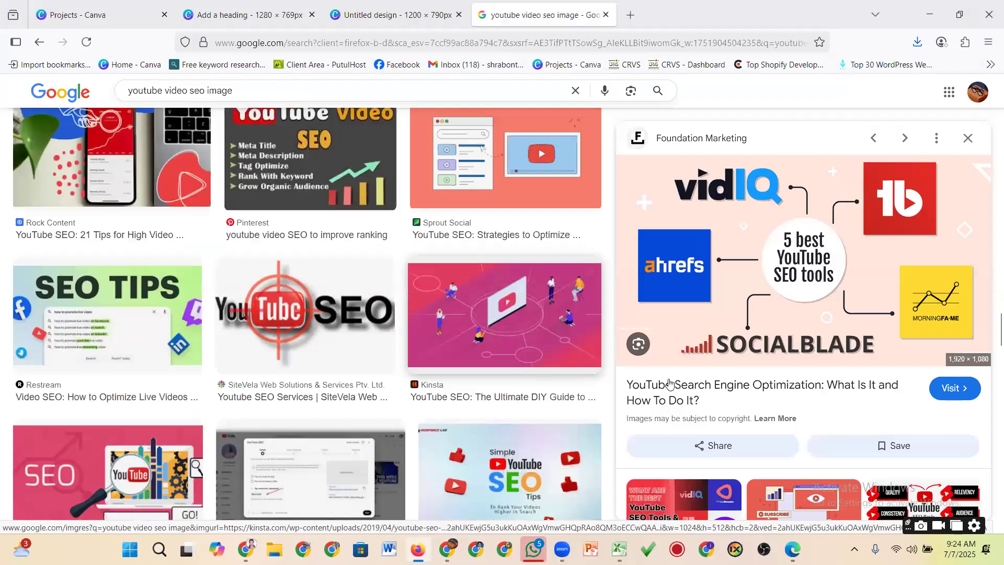
scroll(664, 382, "down", 3)
scroll(425, 401, "down", 6)
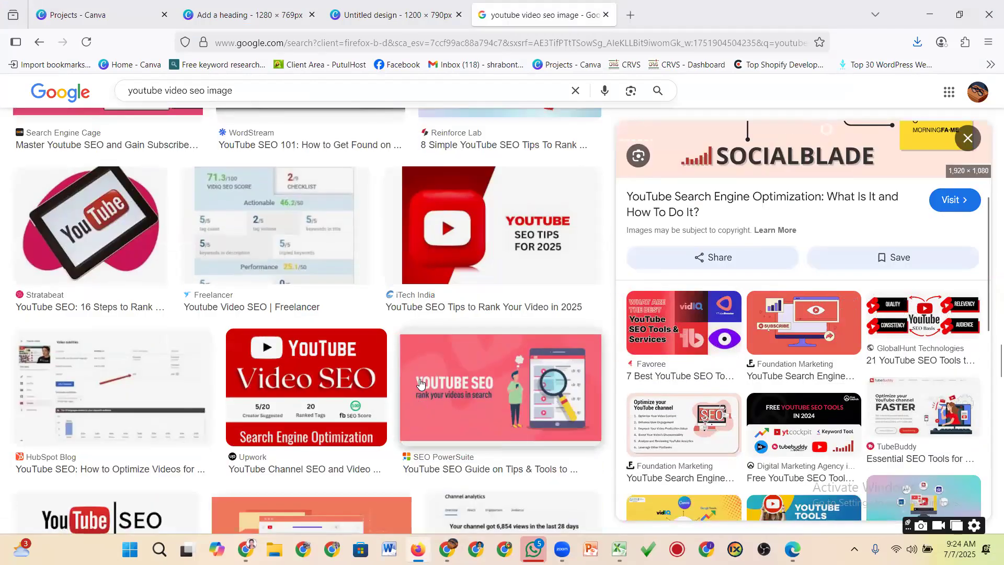
scroll(420, 383, "down", 3)
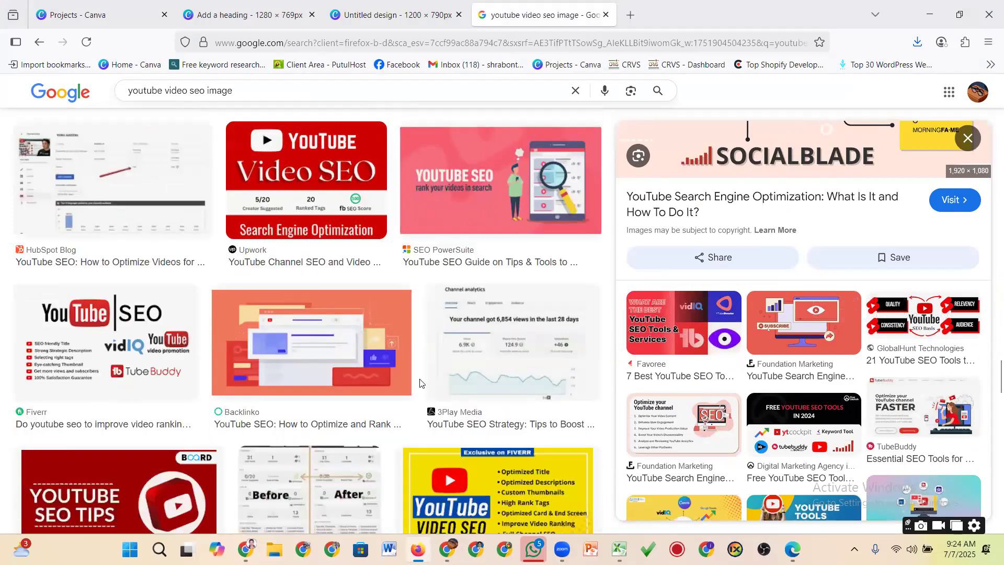
scroll(420, 383, "down", 3)
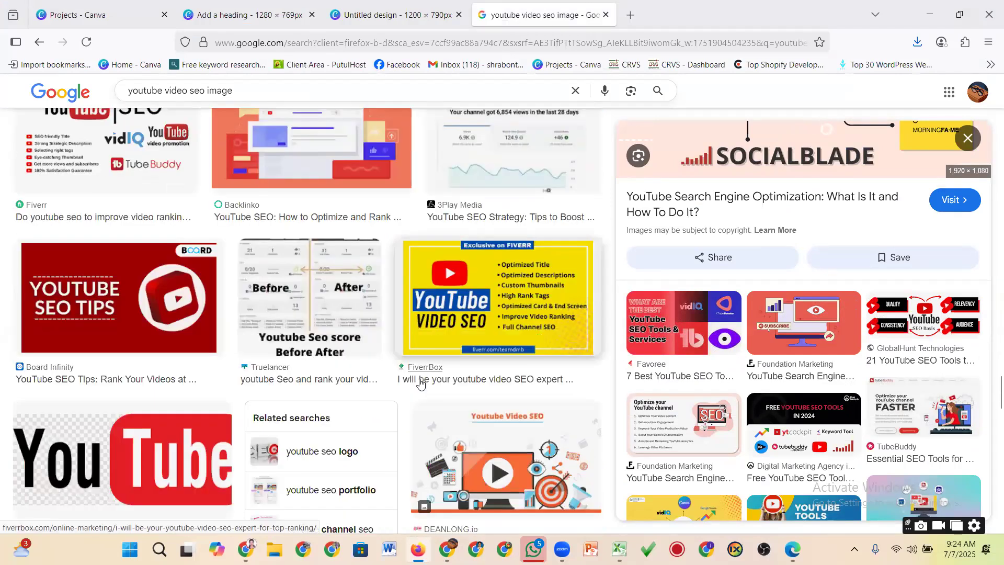
scroll(420, 383, "down", 6)
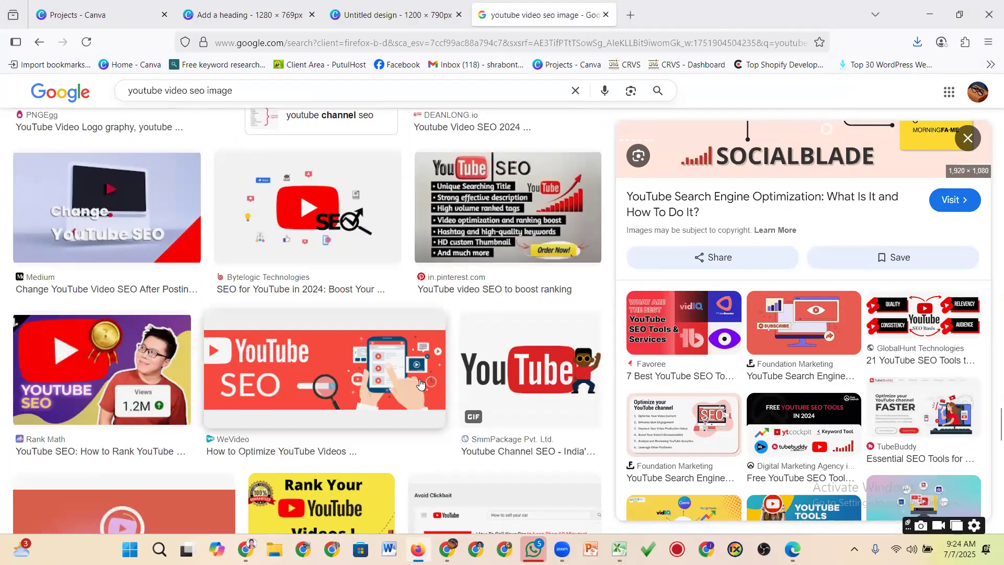
scroll(420, 383, "down", 10)
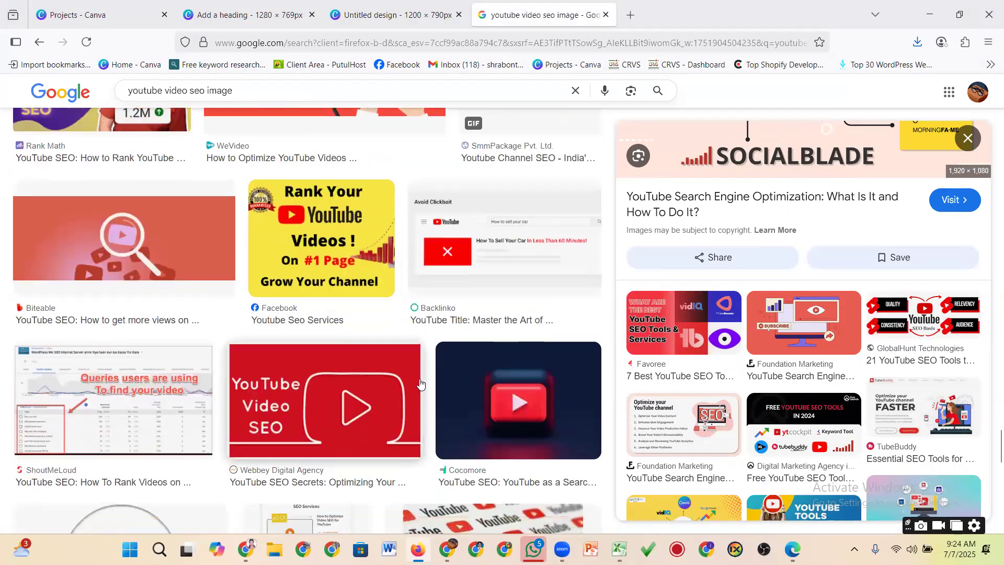
scroll(419, 383, "down", 2)
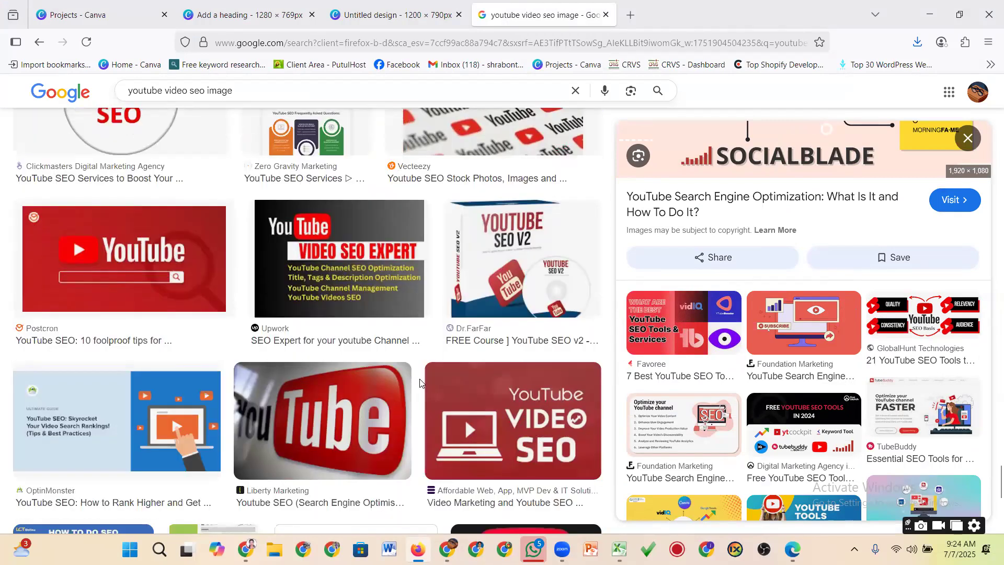
scroll(420, 383, "down", 6)
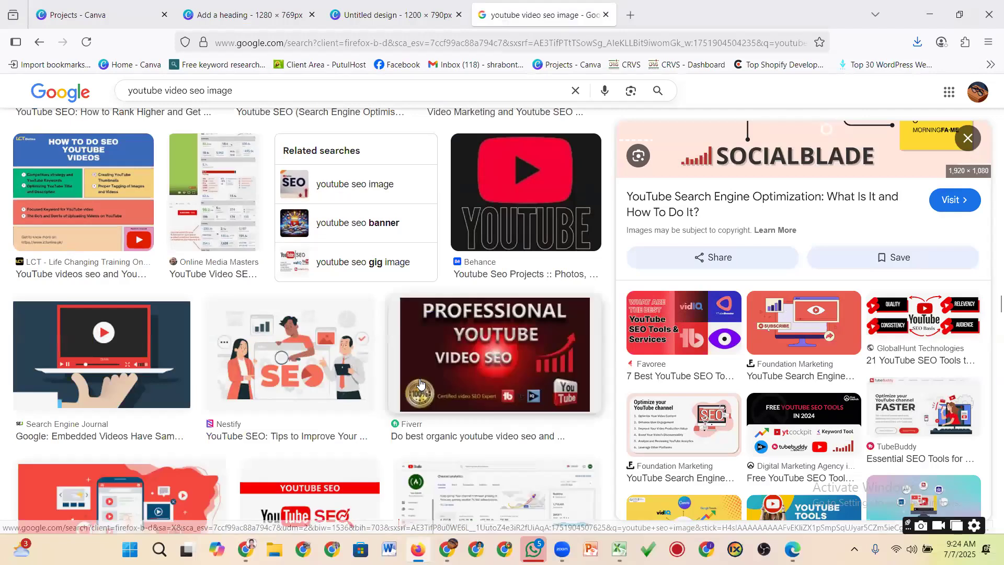
scroll(419, 383, "up", 5)
scroll(420, 383, "down", 15)
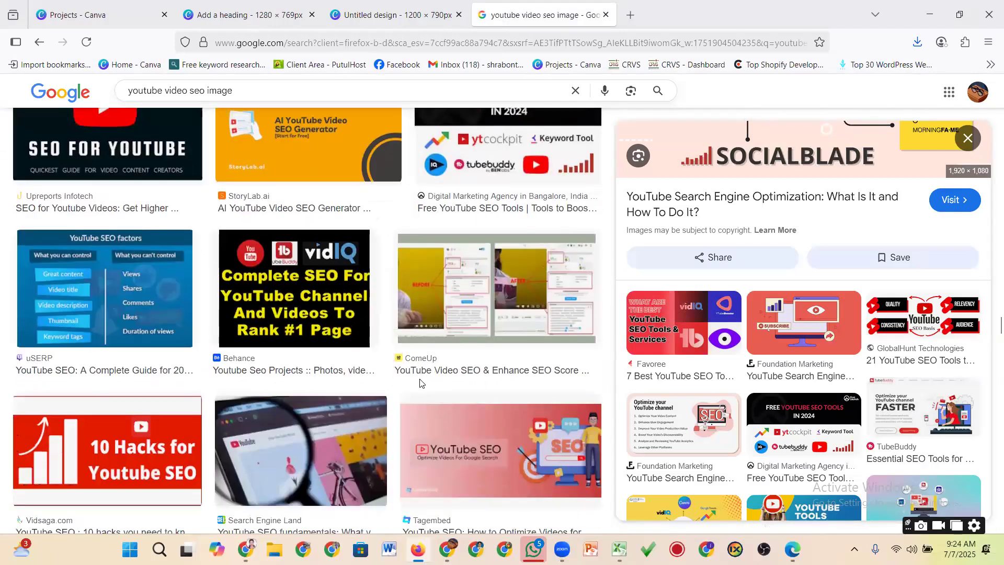
scroll(419, 383, "down", 4)
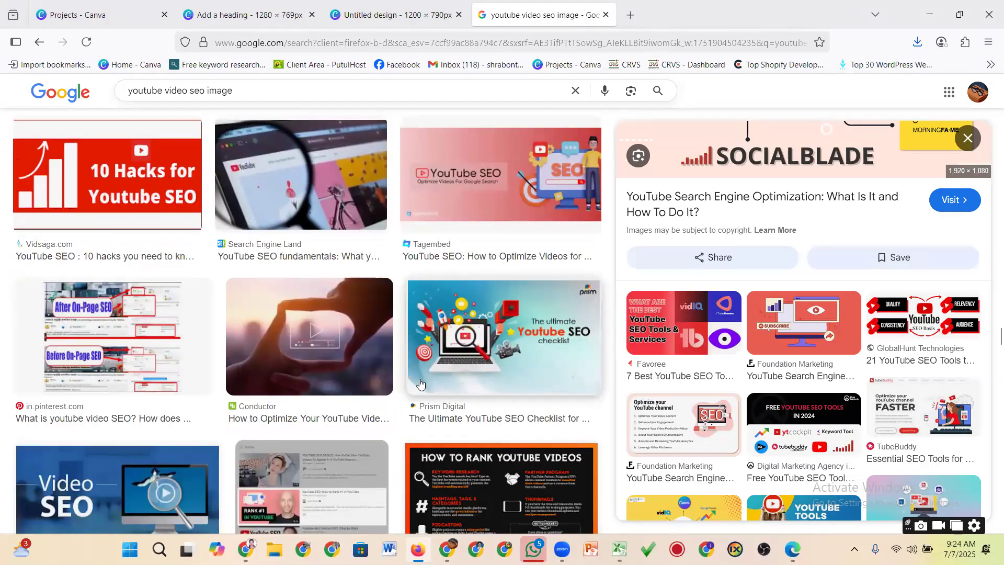
scroll(420, 384, "down", 3)
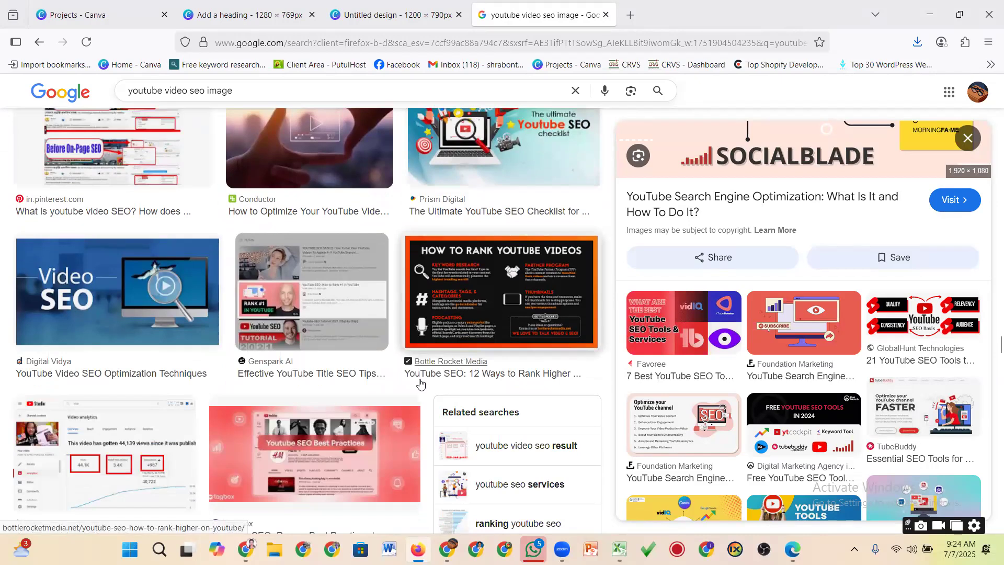
scroll(419, 384, "down", 4)
scroll(408, 359, "down", 3)
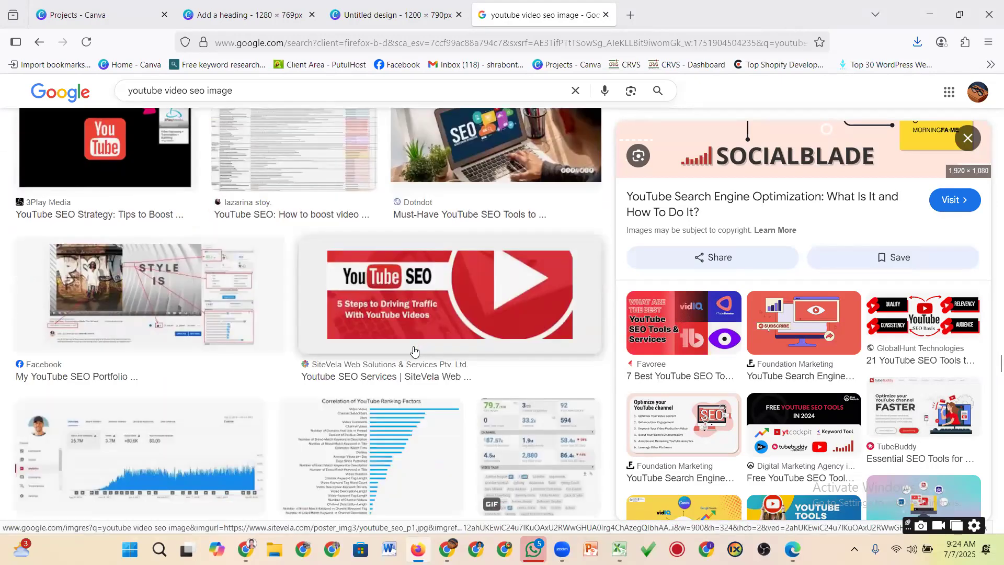
scroll(408, 359, "down", 3)
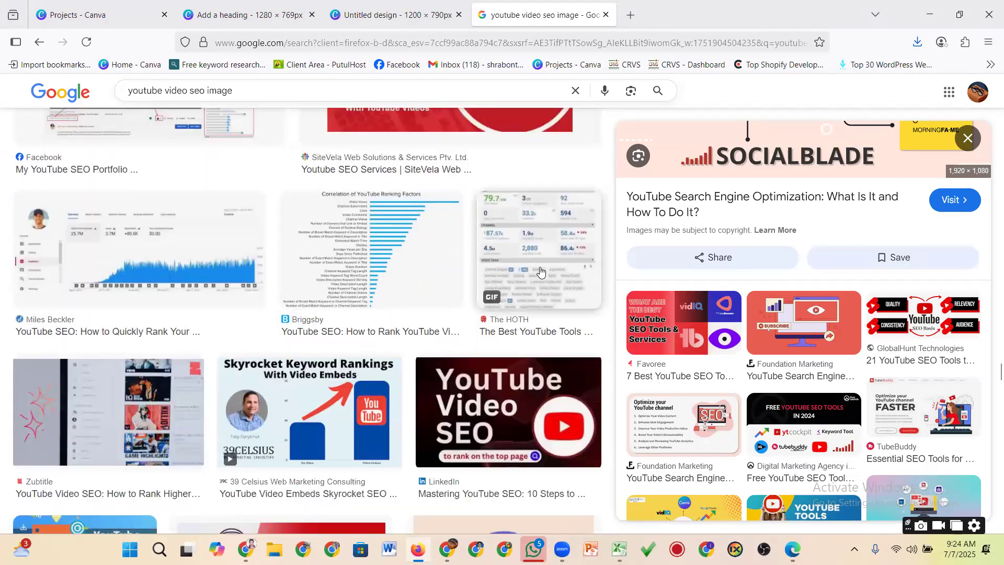
scroll(388, 277, "down", 4)
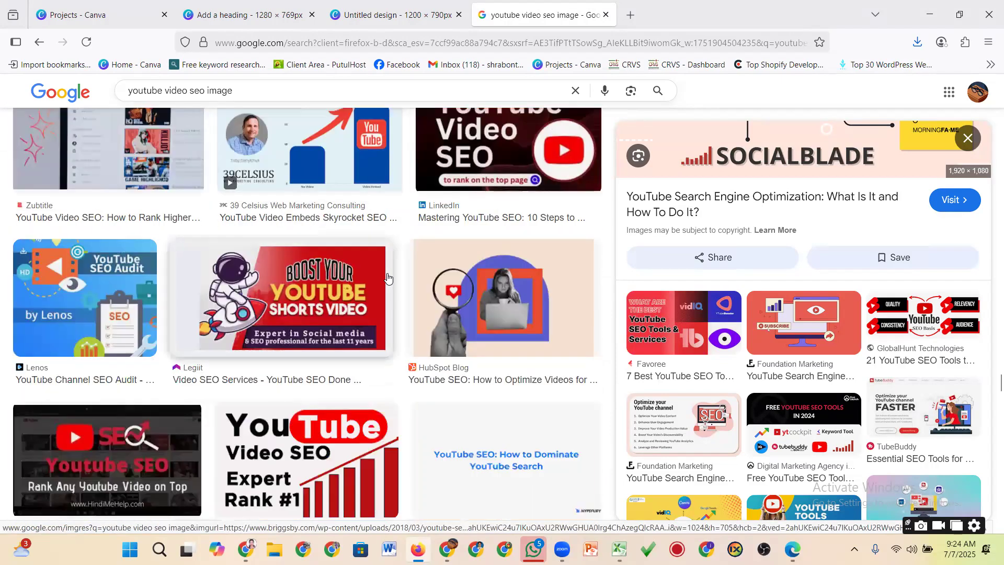
scroll(387, 278, "down", 3)
scroll(387, 277, "down", 4)
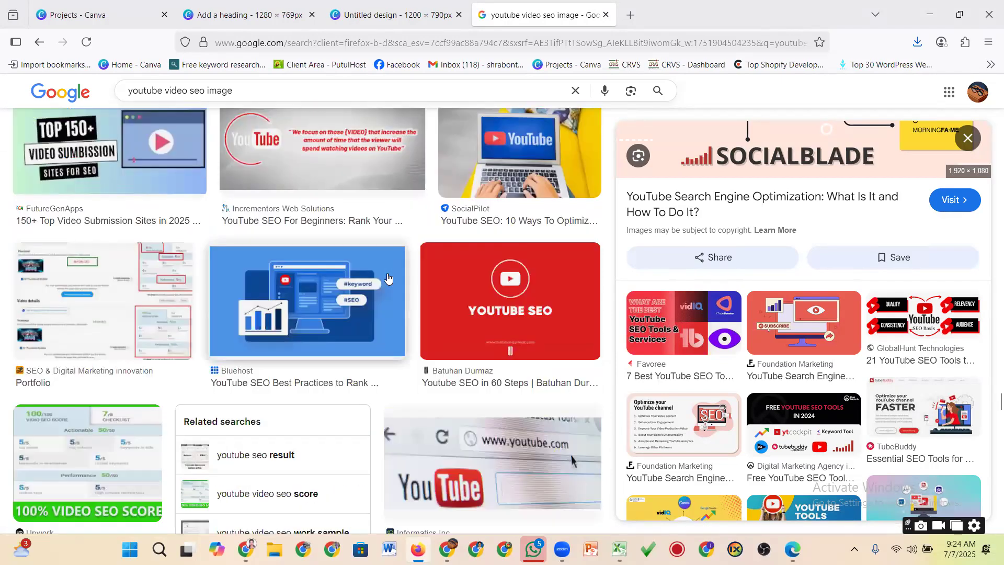
scroll(387, 278, "down", 2)
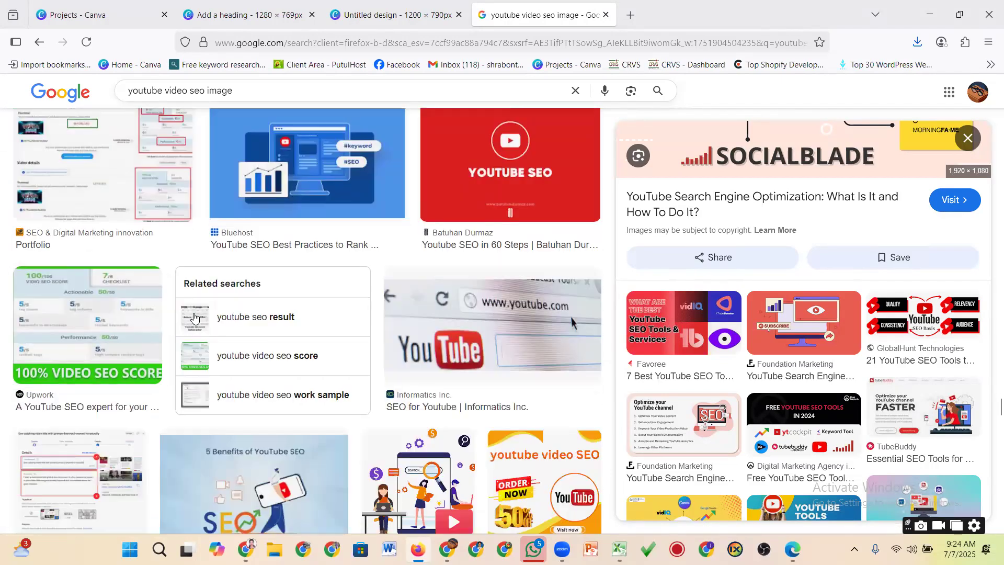
Step: Save Upwork's green-bordered 100% VIDEO SEO SCORE image to the Lead Generation Marketing Image folder
left_click(79, 312)
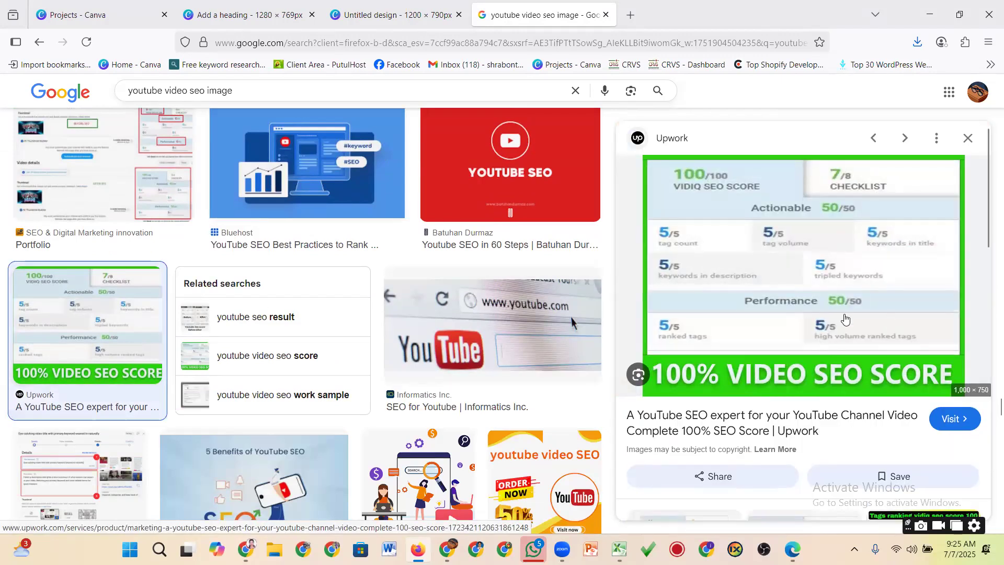
right_click(813, 375)
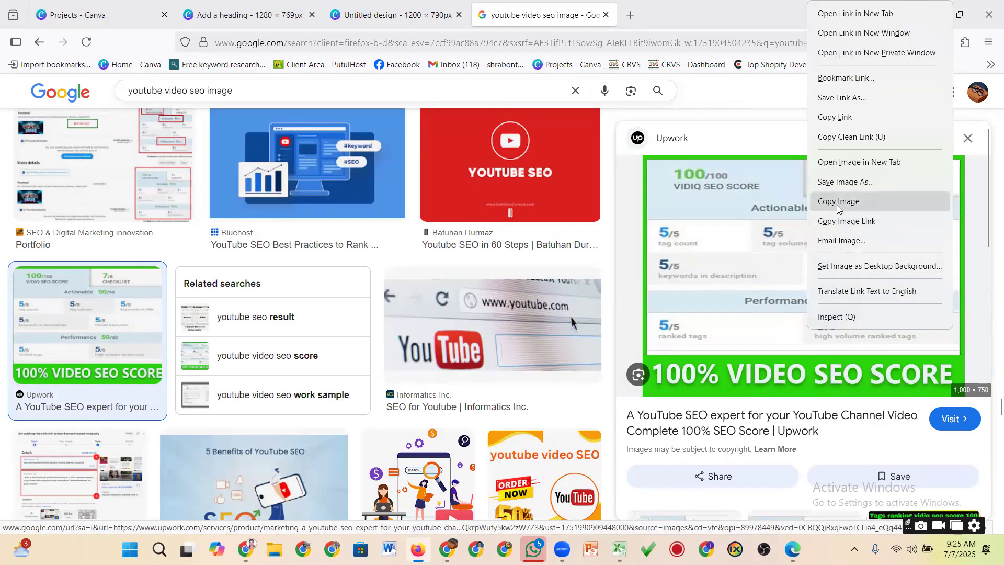
left_click(845, 182)
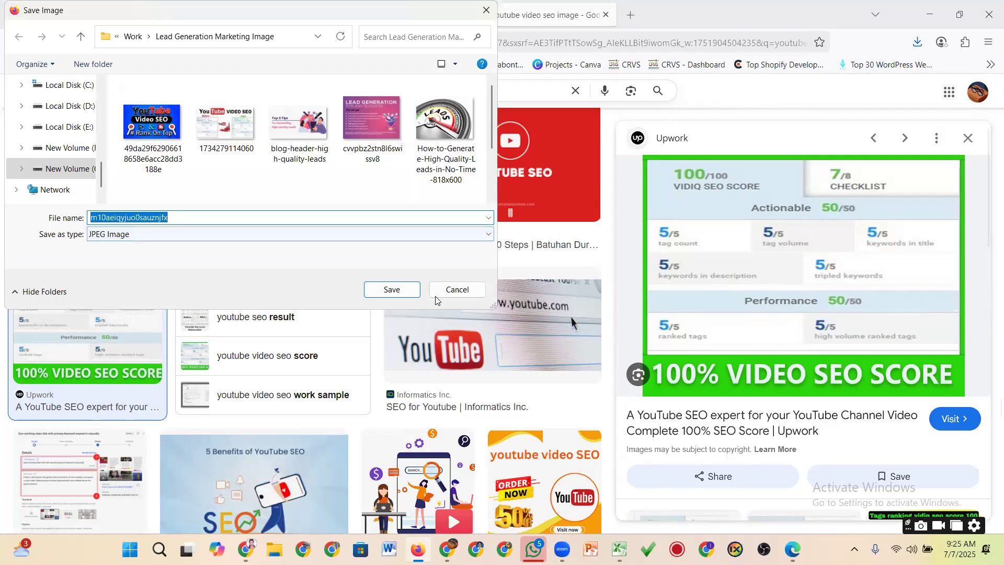
left_click(394, 295)
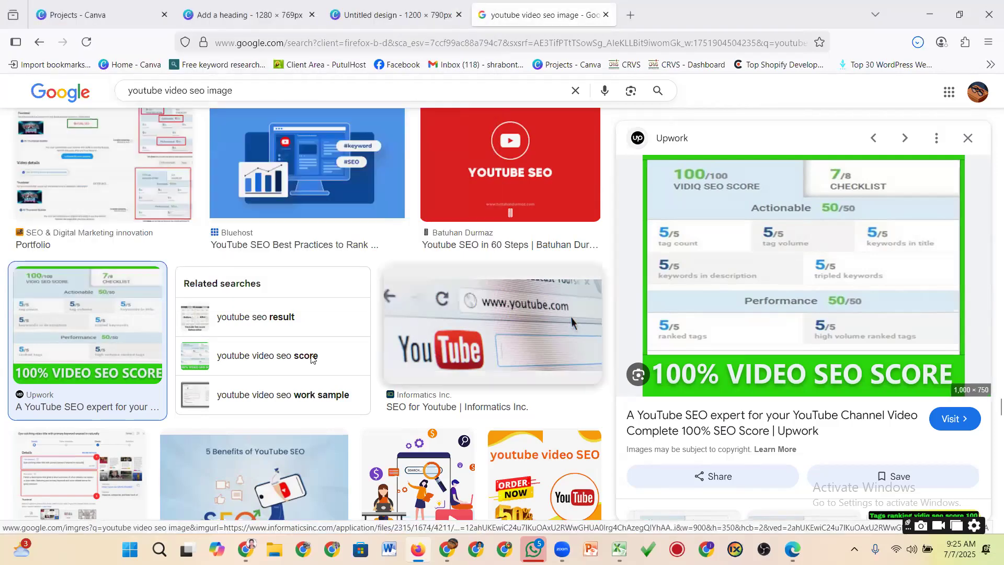
Step: Look further through the YouTube video SEO image results for a second suitable picture
scroll(168, 393, "down", 5)
scroll(168, 393, "down", 8)
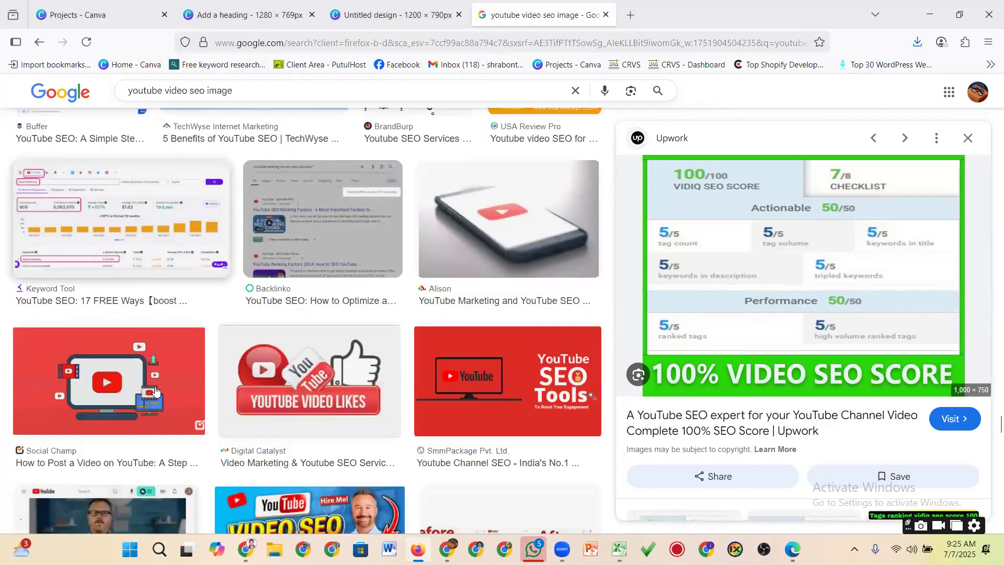
scroll(155, 389, "down", 5)
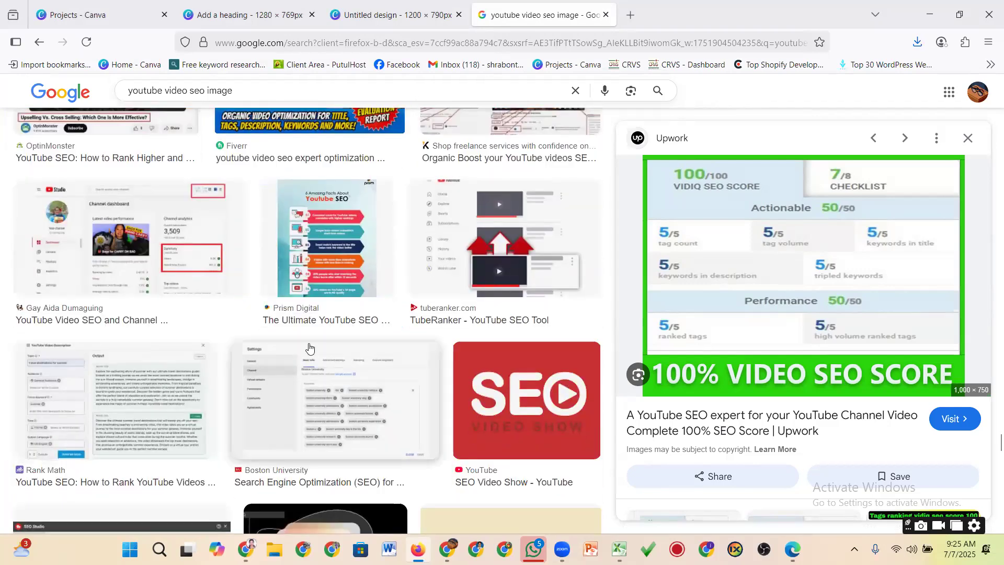
scroll(312, 358, "down", 4)
scroll(314, 365, "down", 6)
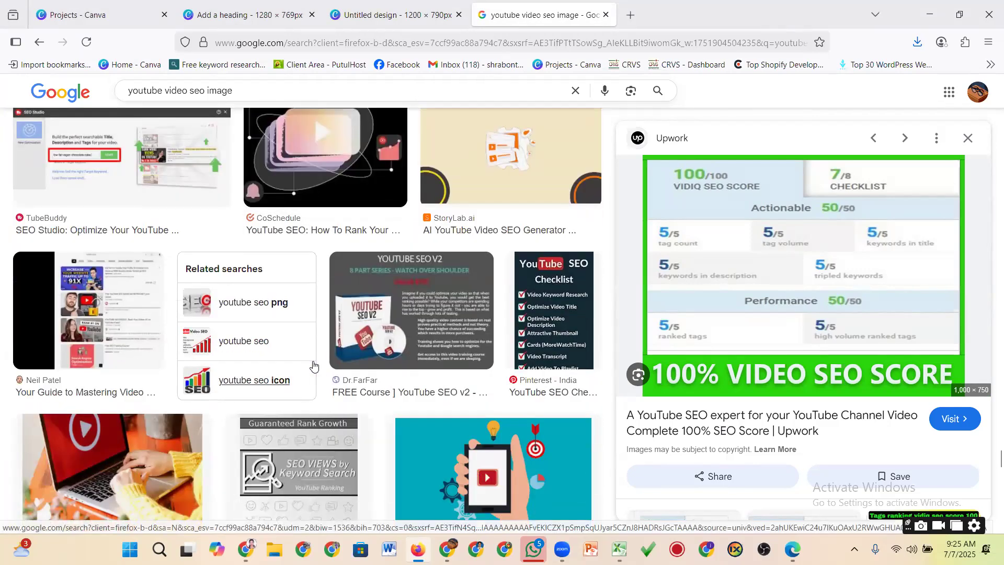
scroll(314, 365, "down", 6)
scroll(308, 365, "down", 5)
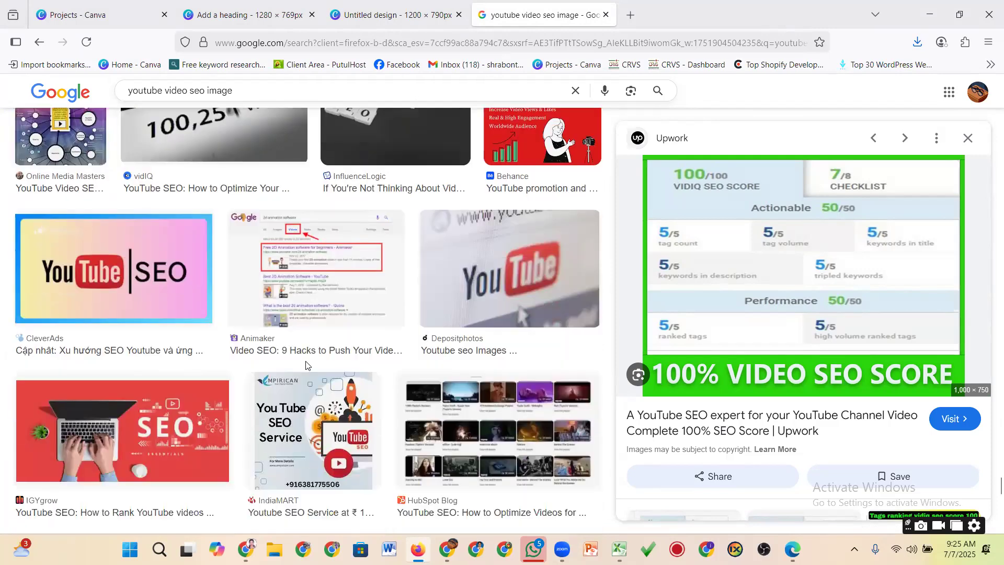
scroll(306, 364, "down", 16)
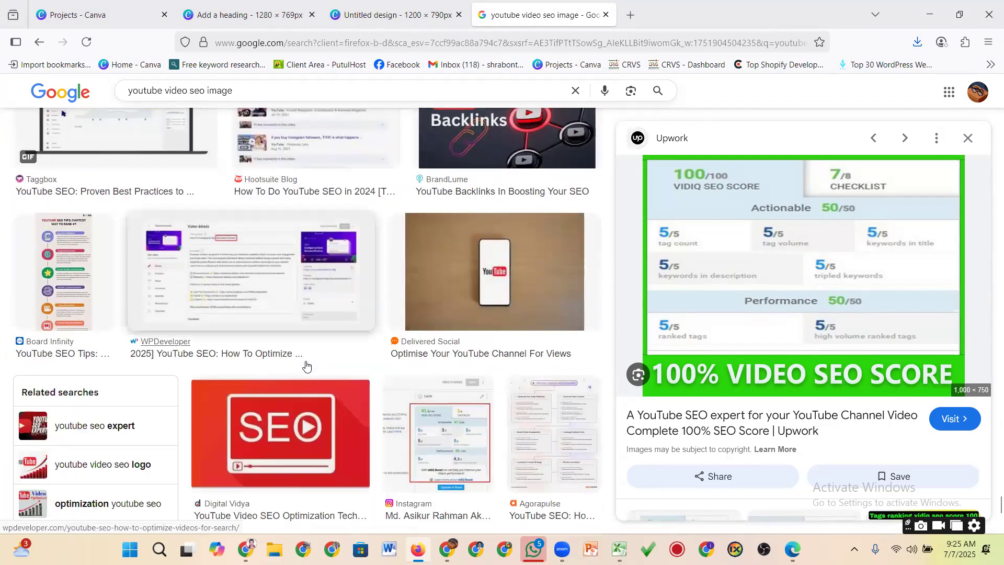
scroll(306, 365, "down", 10)
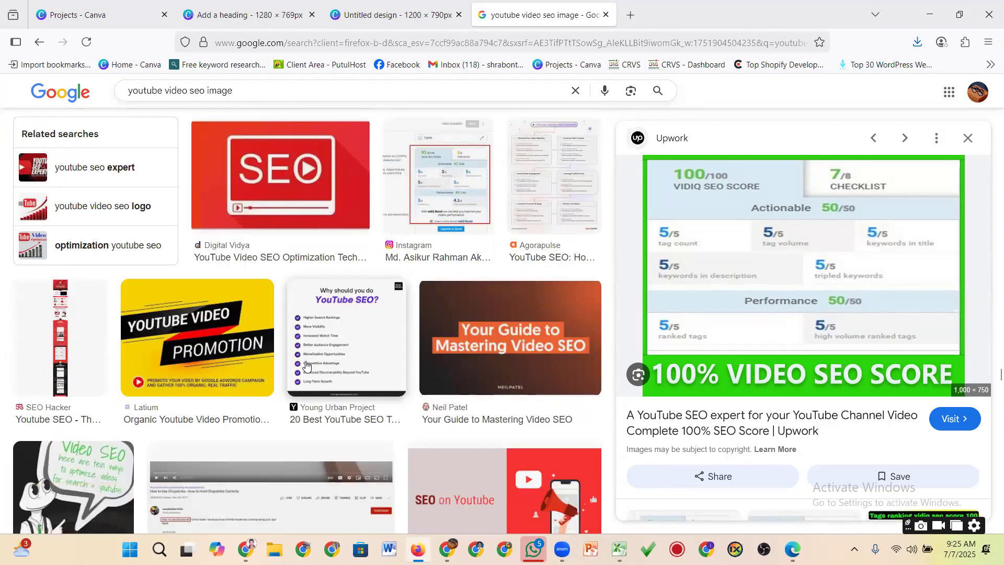
scroll(278, 372, "down", 3)
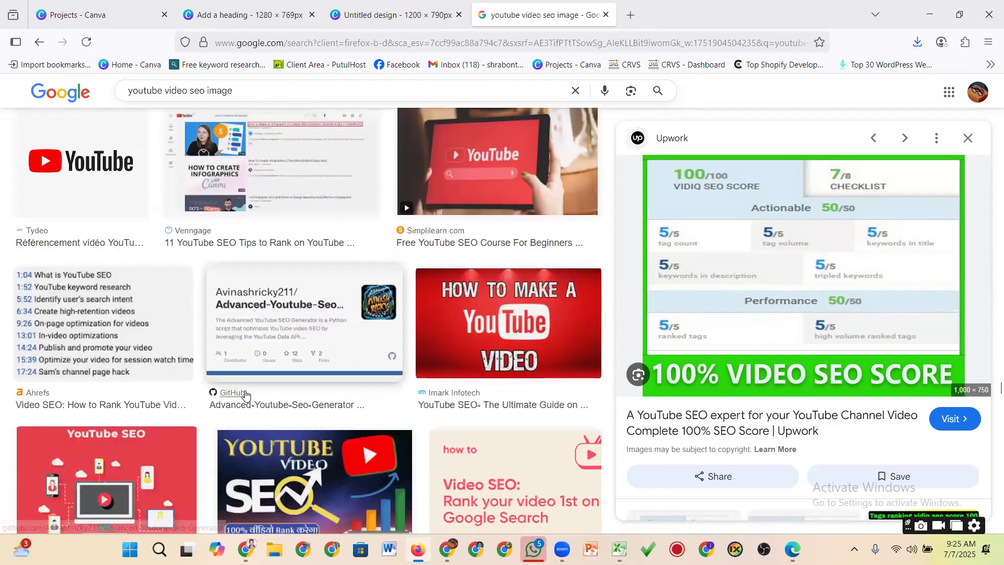
scroll(271, 391, "down", 6)
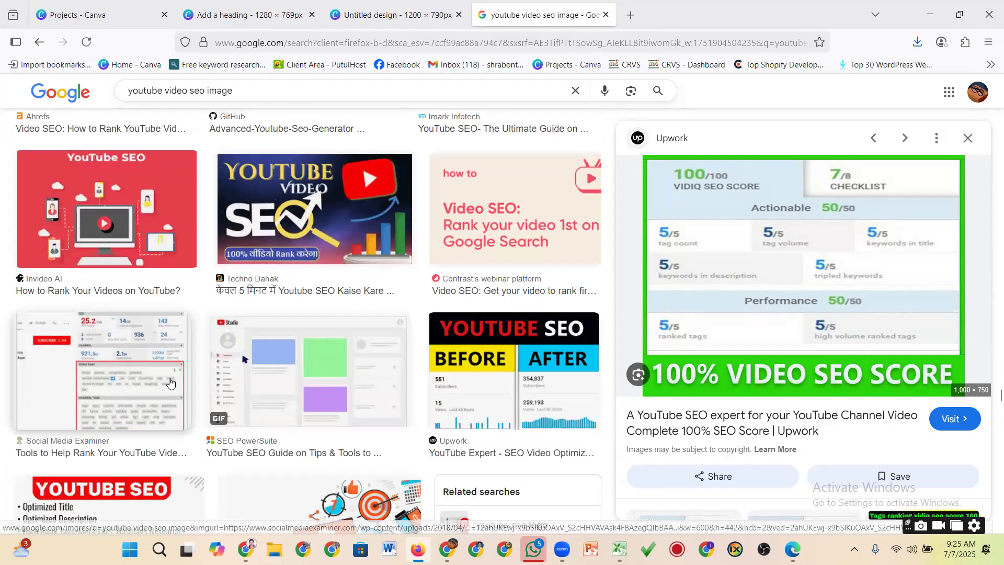
Step: Save Upwork's YOUTUBE SEO BEFORE / AFTER image to the Lead Generation Marketing Image folder
left_click(496, 394)
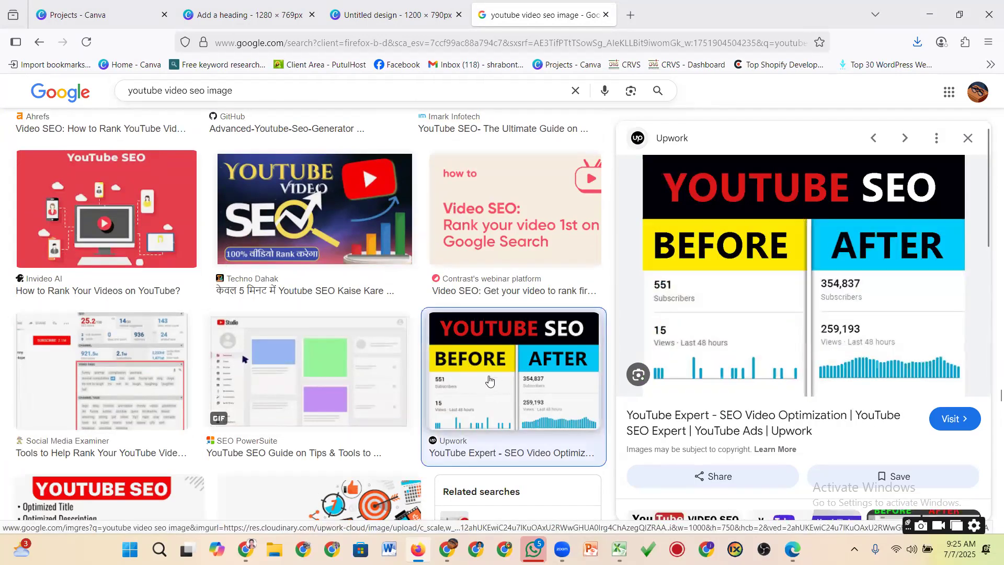
right_click(778, 296)
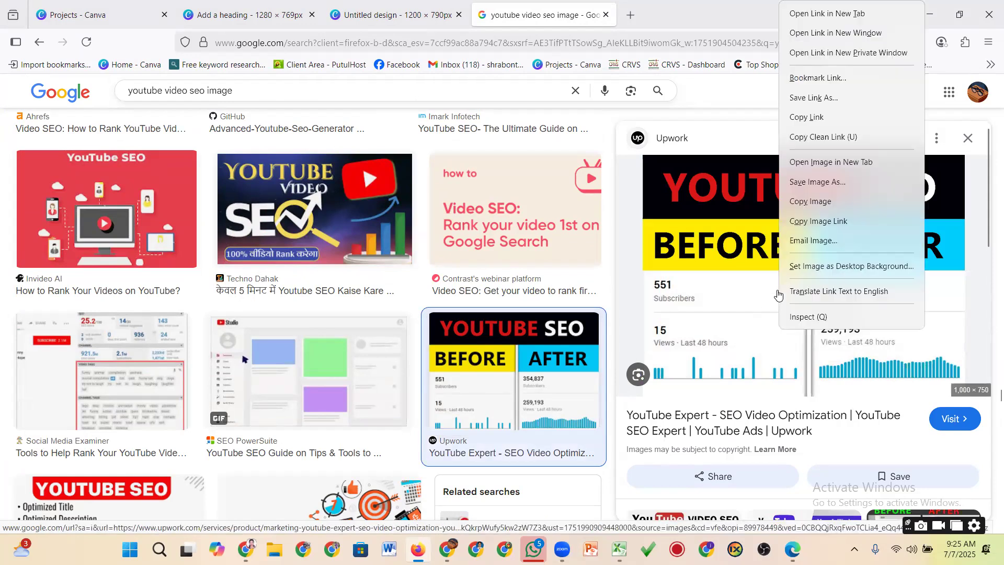
left_click(812, 183)
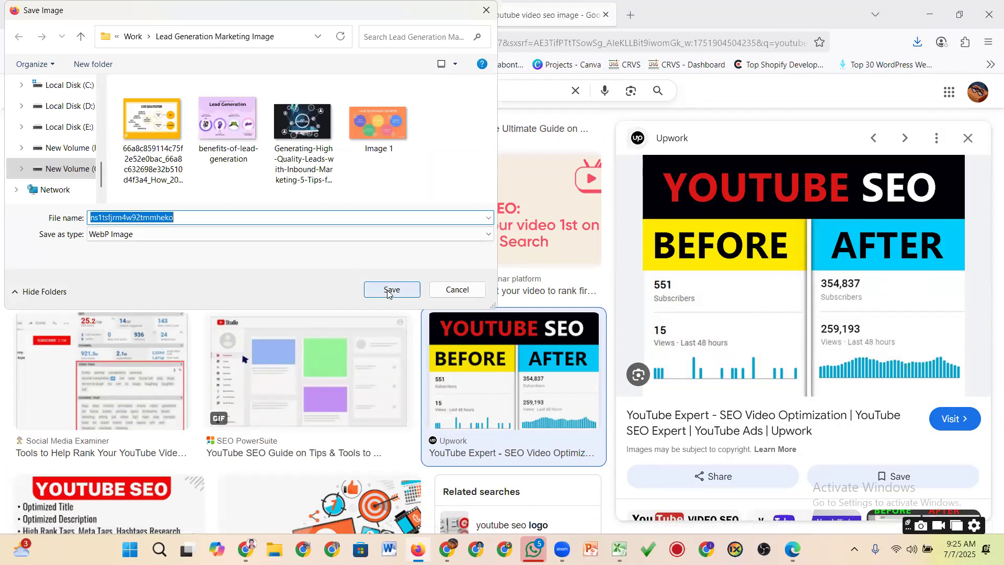
left_click(389, 290)
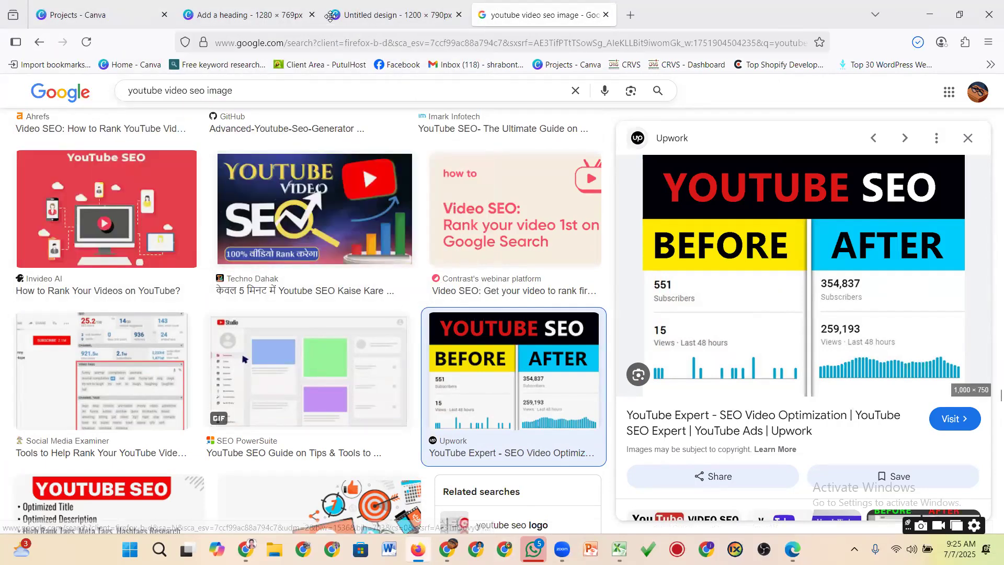
Step: Return to the Canva design's page 9 and look through the Lead Generation Marketing Image folder for the picture to upload
left_click(251, 14)
scroll(563, 304, "up", 3)
scroll(563, 303, "down", 1)
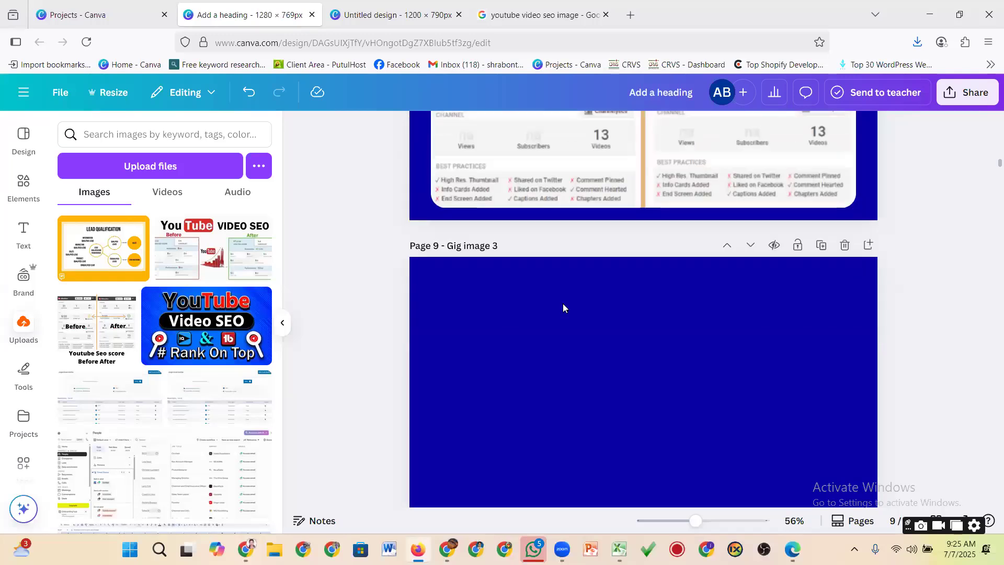
left_click(148, 164)
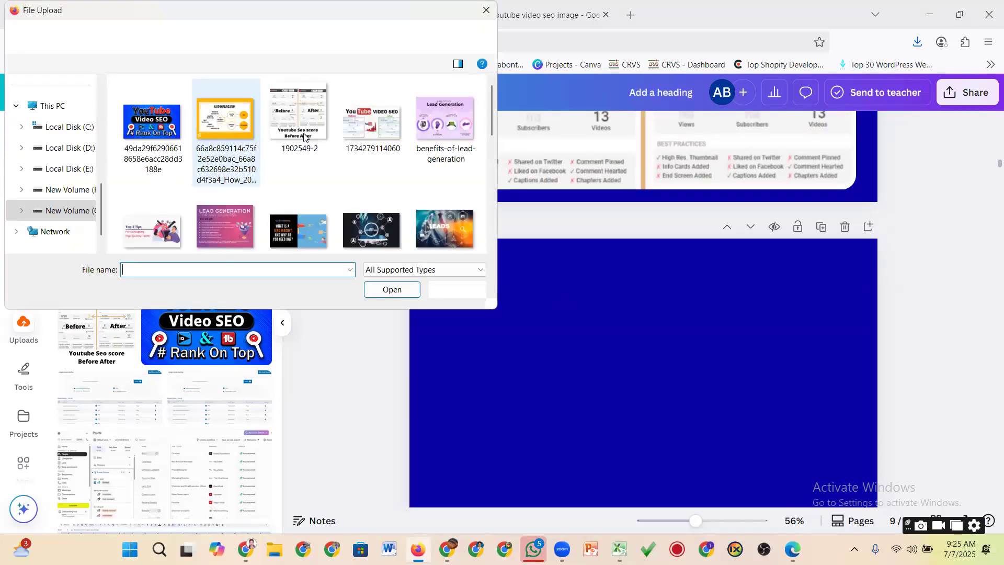
scroll(413, 167, "down", 3)
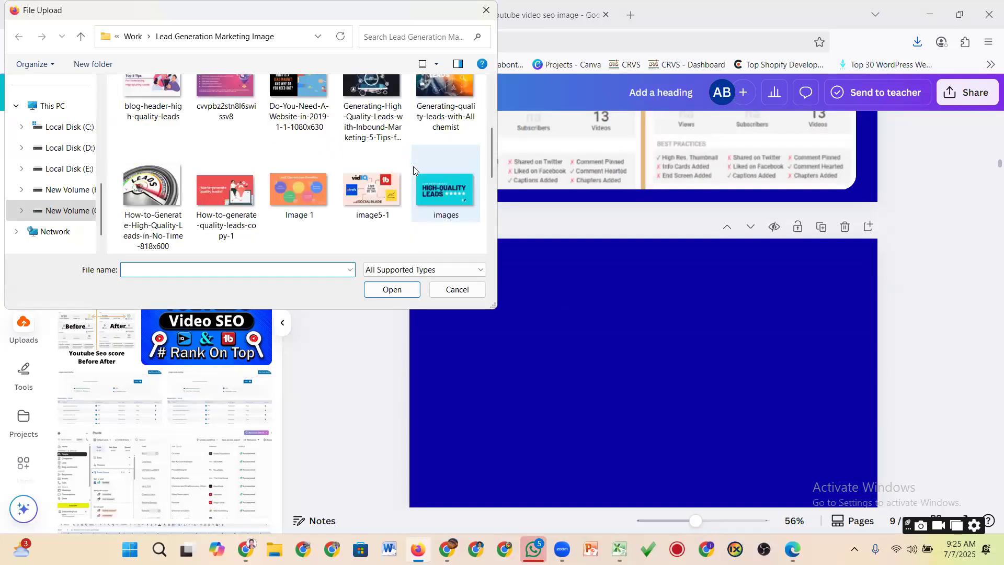
scroll(414, 166, "down", 3)
scroll(413, 172, "up", 6)
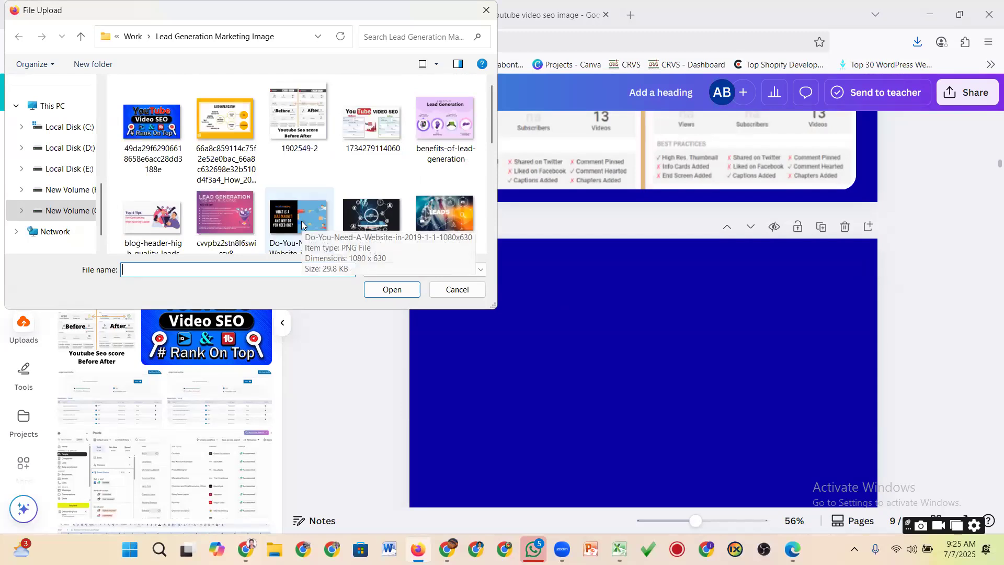
scroll(347, 186, "down", 6)
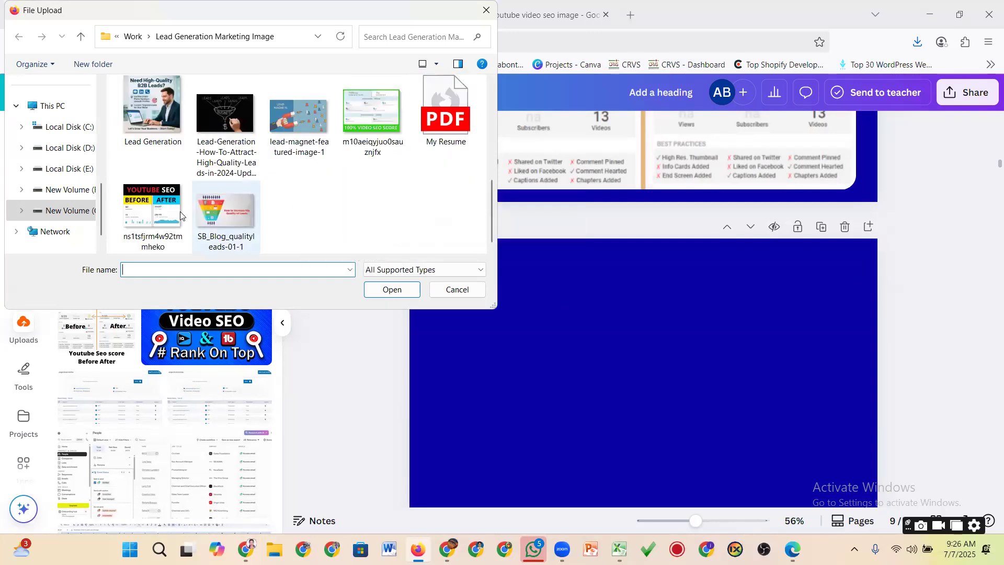
scroll(126, 226, "up", 6)
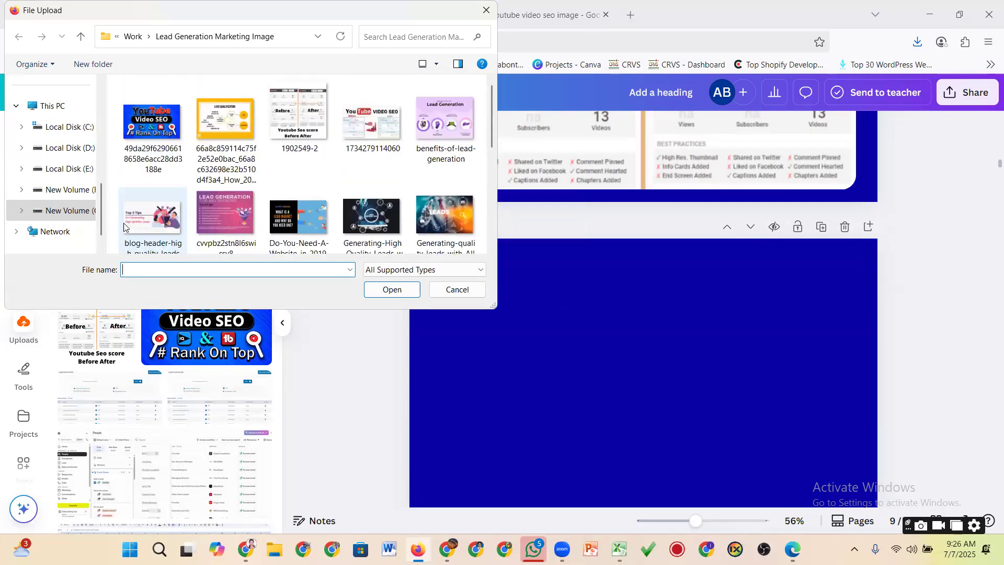
left_click_drag(103, 207, 99, 172)
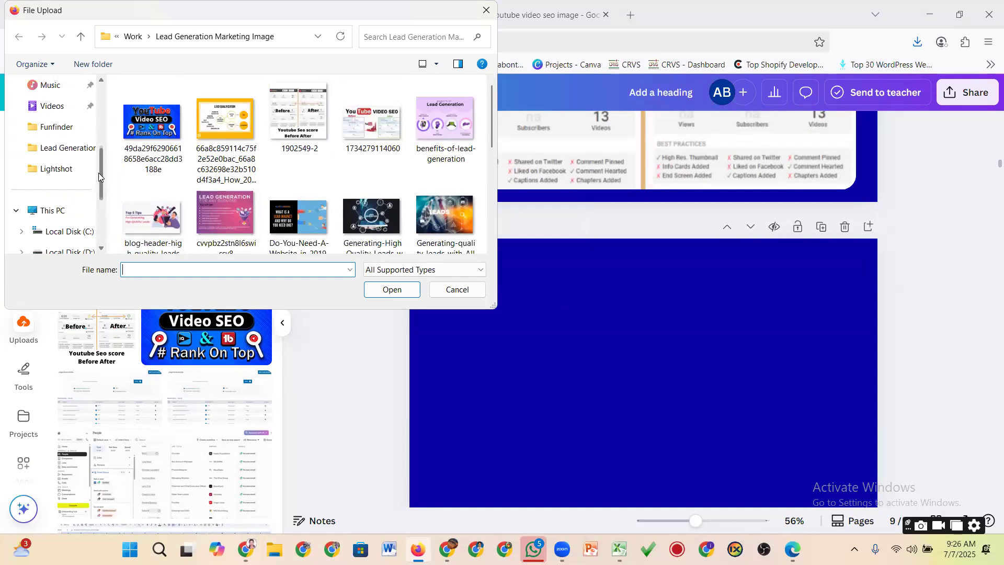
left_click(133, 150)
scroll(78, 131, "up", 3)
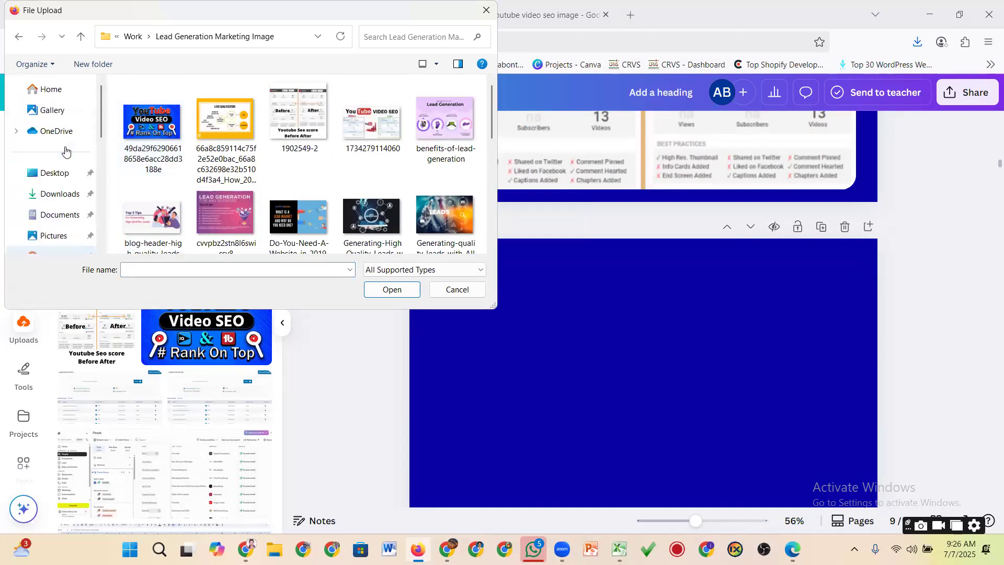
left_click(72, 194)
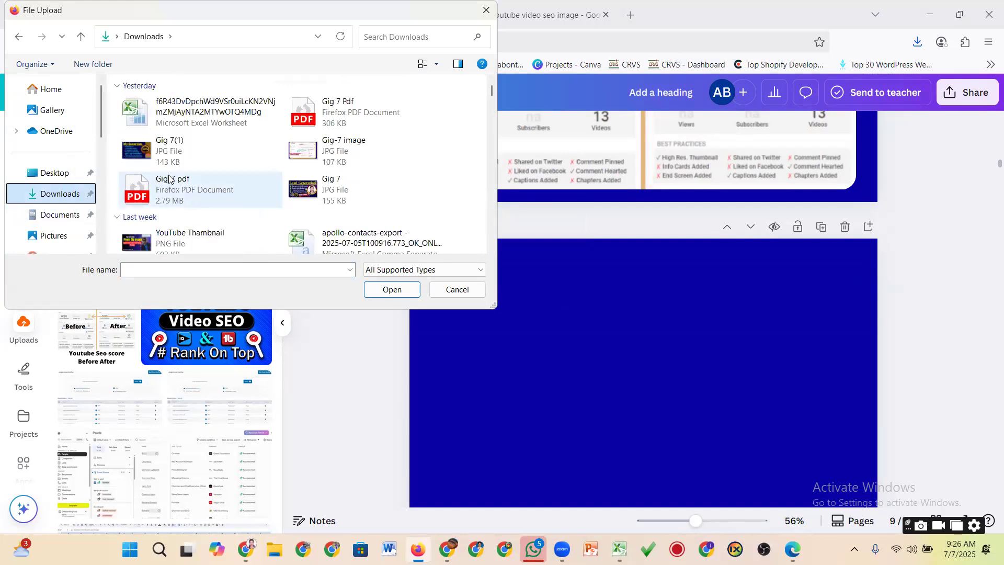
scroll(74, 189, "down", 3)
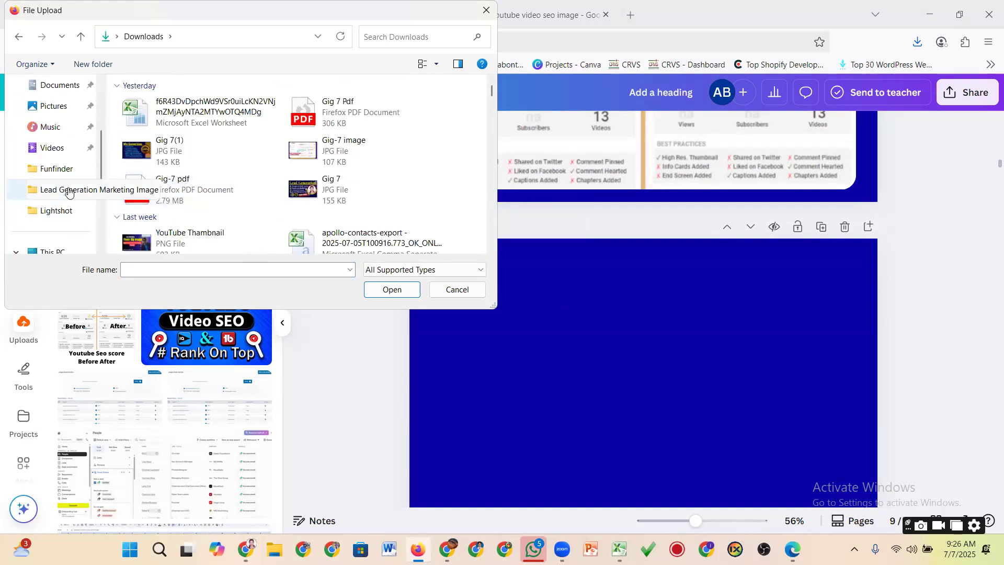
left_click(68, 193)
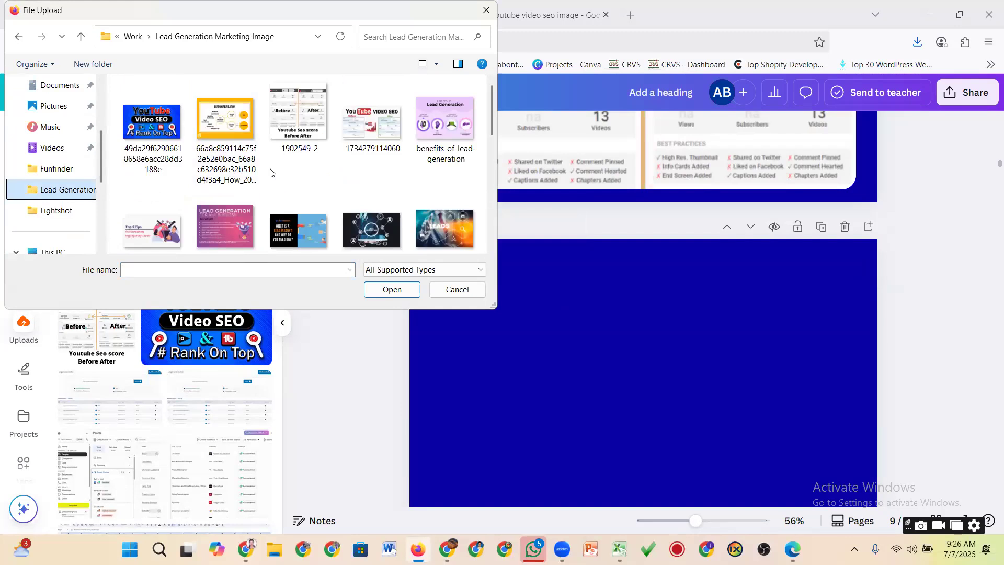
Step: Upload the YOUTUBE SEO BEFORE / AFTER image ns1tsfjrm4w92tmmheko from the Lead Generation Marketing Image folder
scroll(270, 171, "down", 3)
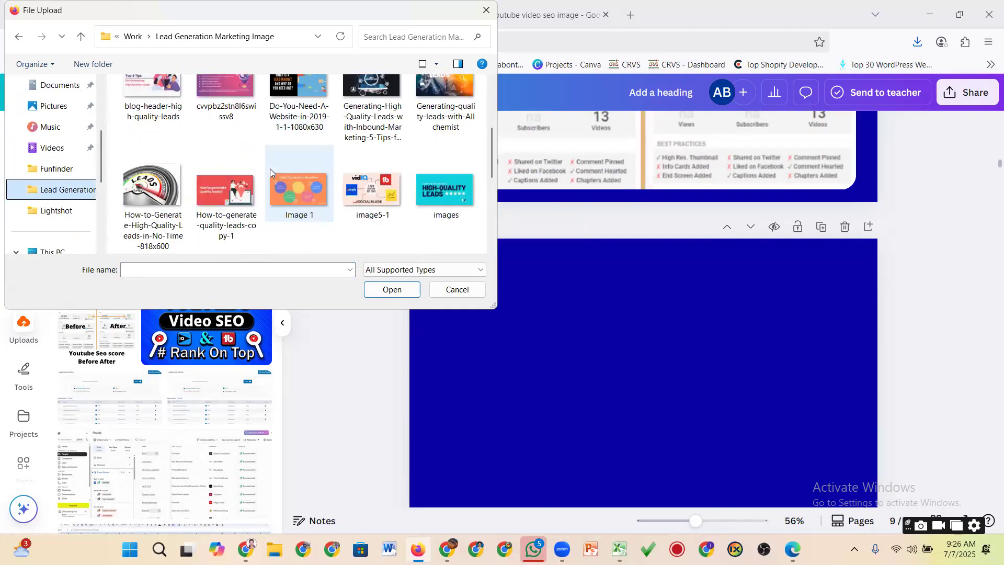
scroll(270, 170, "down", 3)
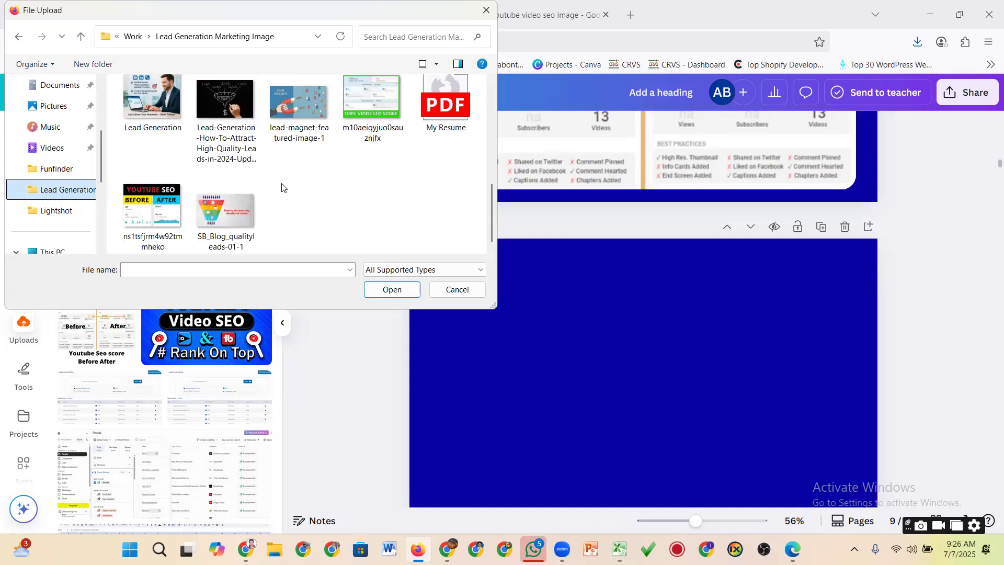
left_click(153, 209)
left_click(389, 291)
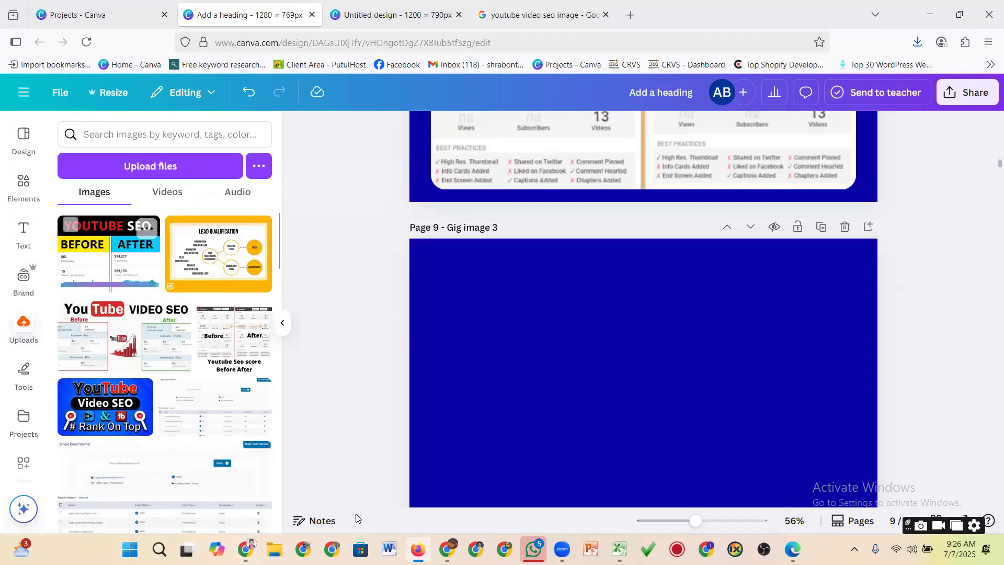
Step: Place the uploaded YOUTUBE SEO BEFORE / AFTER picture on page 9 and enlarge it to nearly the full page height
left_click_drag(134, 267, 525, 369)
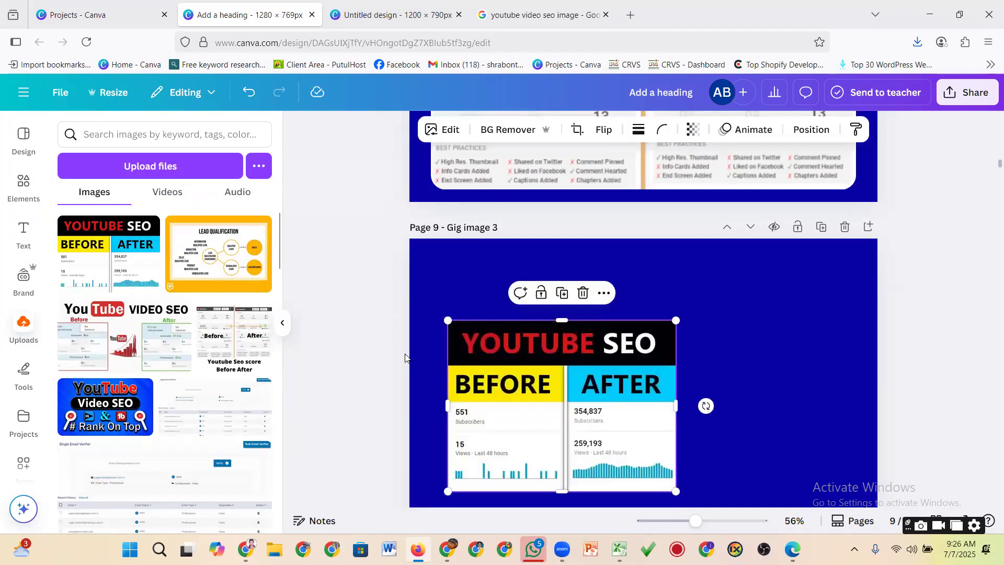
scroll(404, 358, "down", 2)
left_click_drag(676, 358, 860, 338)
left_click_drag(671, 328, 685, 289)
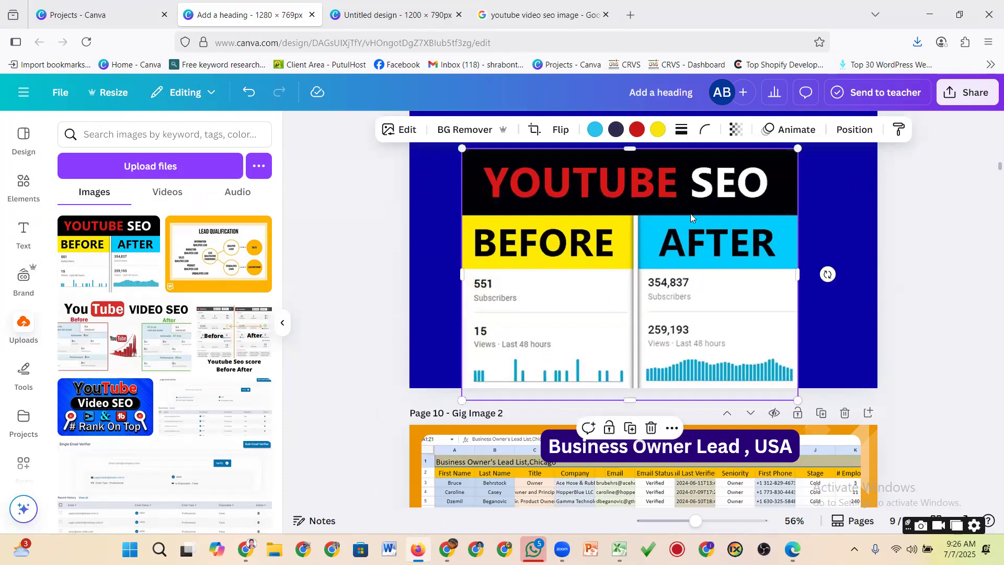
Step: Crop thin strips off the picture's upper and lower edges and shift it up so it fits inside page 9
left_click_drag(633, 155, 631, 155)
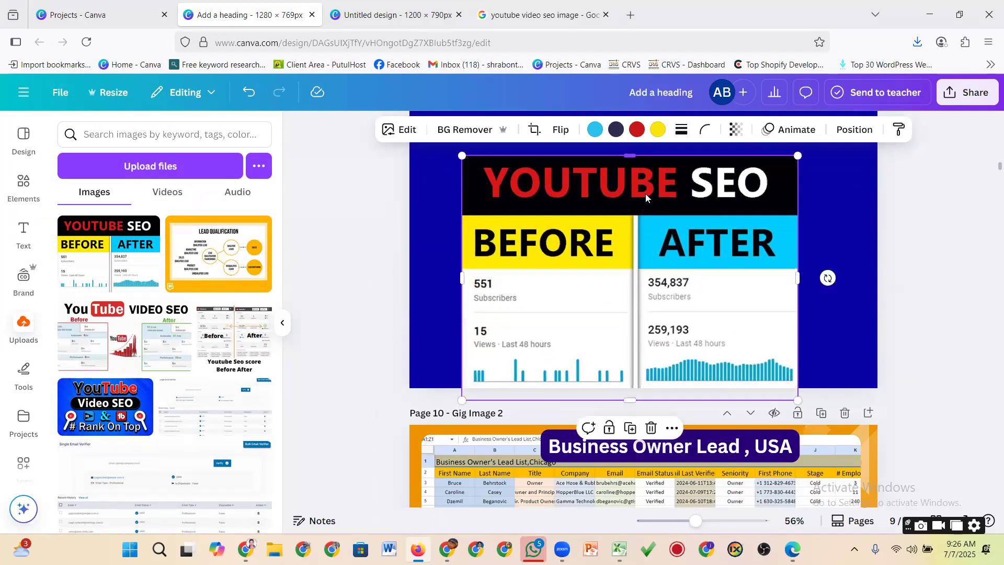
left_click_drag(659, 258, 659, 226)
left_click_drag(630, 370, 630, 360)
left_click_drag(657, 294, 660, 321)
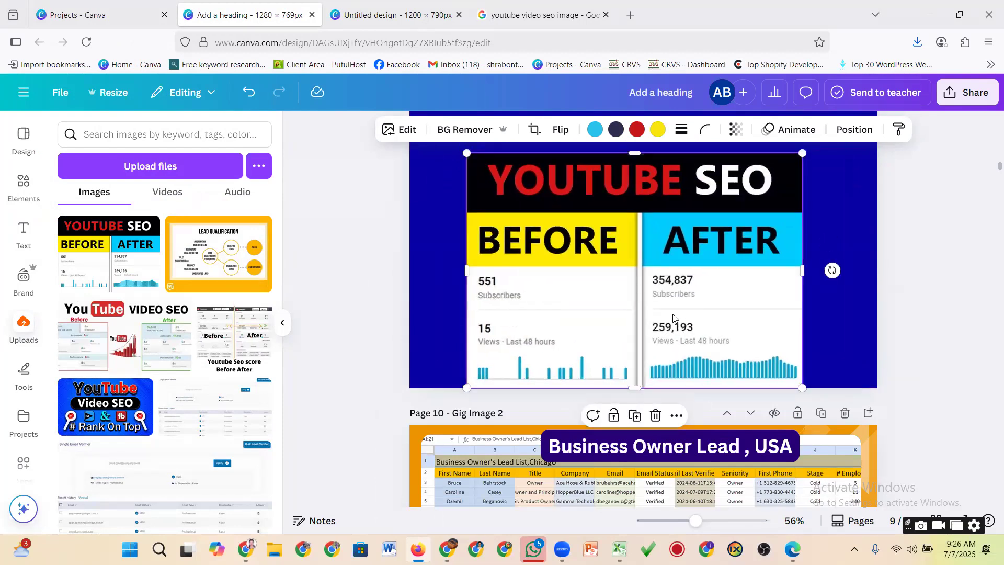
left_click_drag(600, 259, 602, 249)
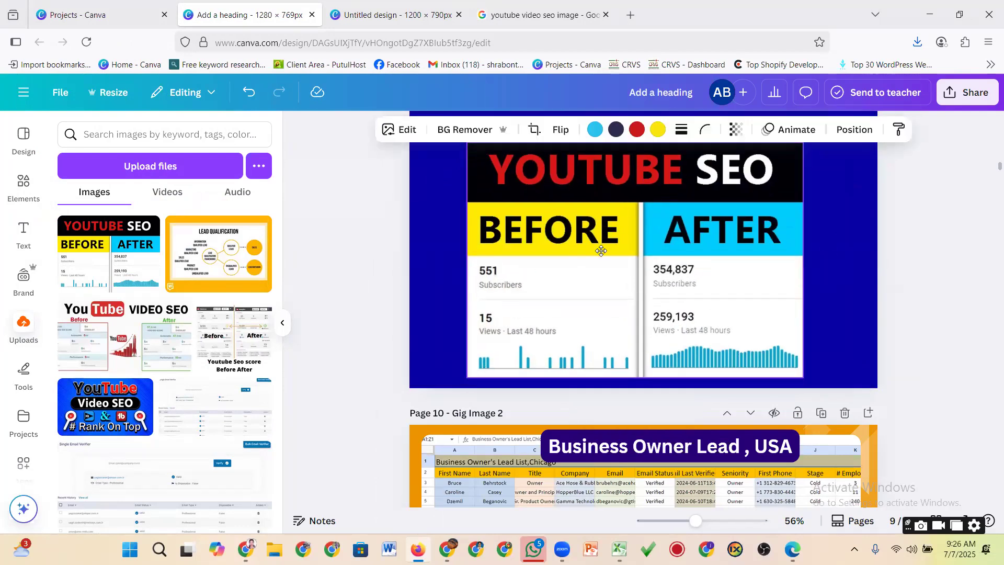
scroll(324, 358, "up", 3)
left_click_drag(639, 425, 638, 401)
scroll(376, 368, "down", 1)
scroll(376, 368, "down", 1)
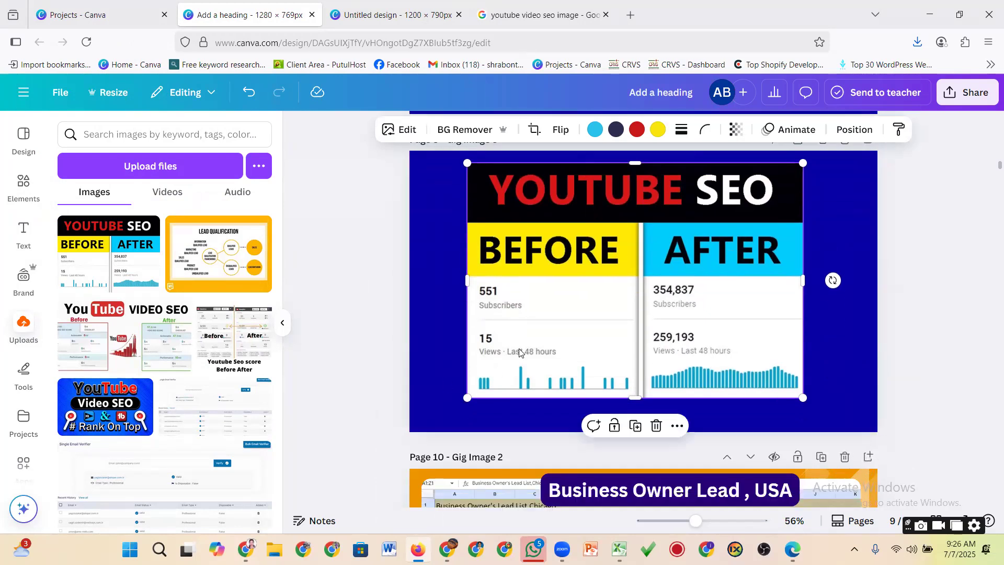
Step: Enlarge the BEFORE / AFTER picture a little more and centre it on page 9, leaving a narrow blue margin above and below
left_click_drag(806, 404, 836, 414)
left_click_drag(764, 381, 765, 372)
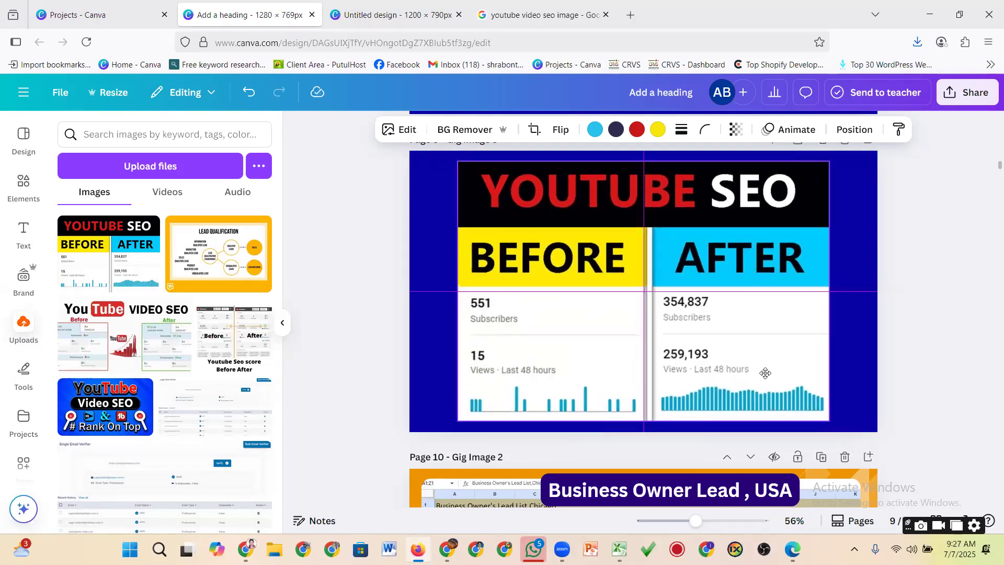
left_click_drag(829, 421, 837, 425)
left_click_drag(727, 392, 724, 390)
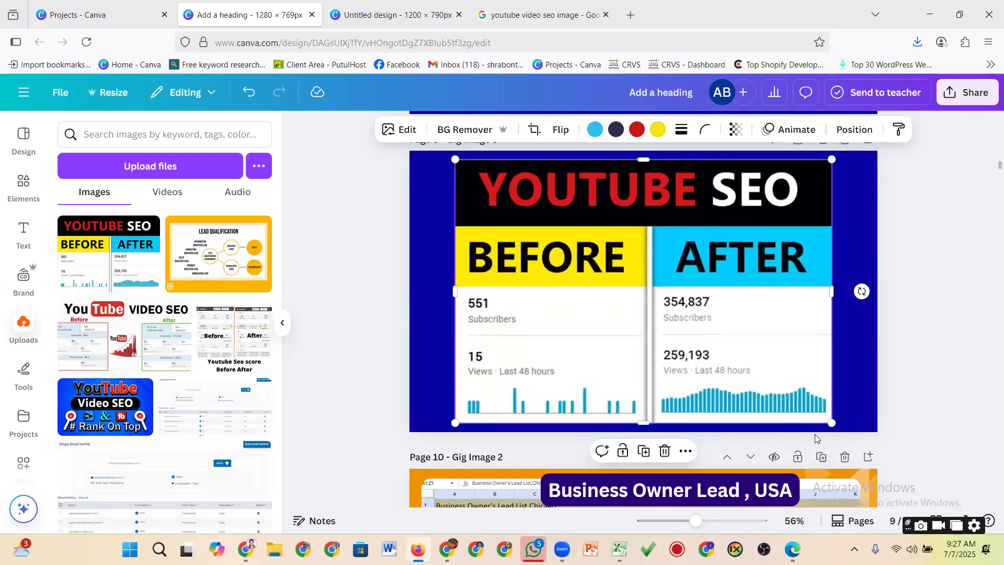
left_click_drag(835, 423, 842, 428)
left_click(300, 304)
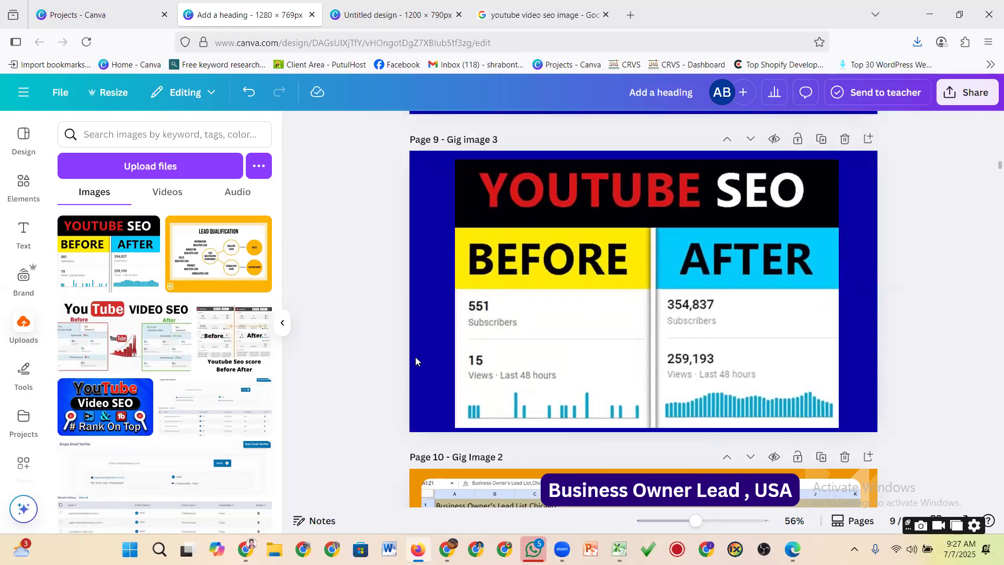
Step: Try turquoise, black, orange, light green, purple, cyan and teal backgrounds on page 9, ending with the dark blue one
left_click(433, 346)
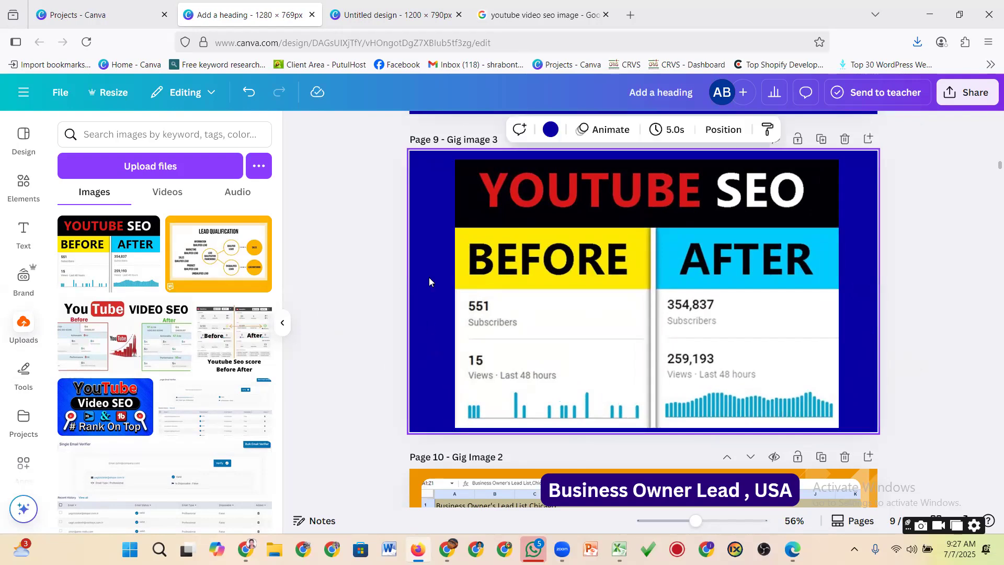
left_click(550, 129)
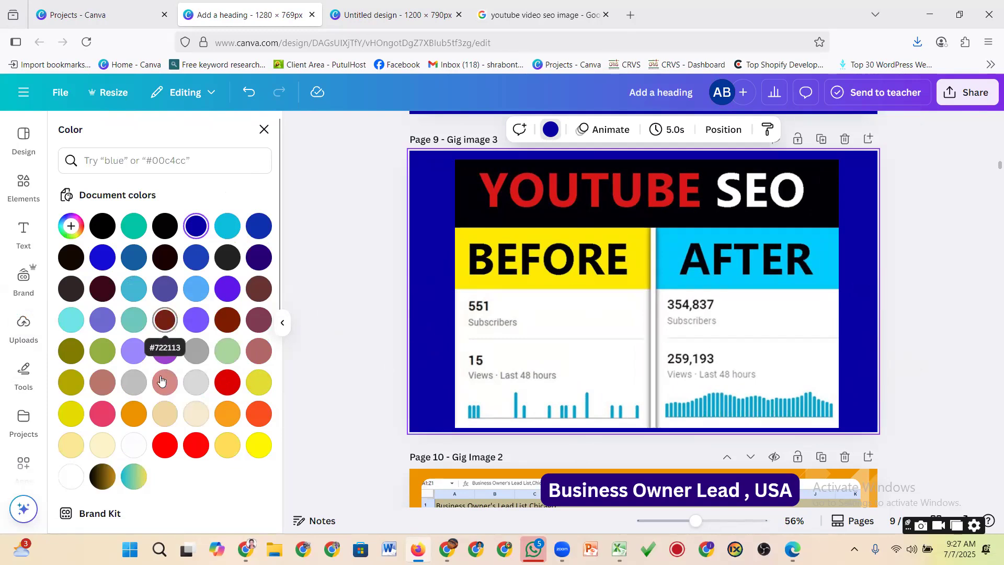
left_click(71, 320)
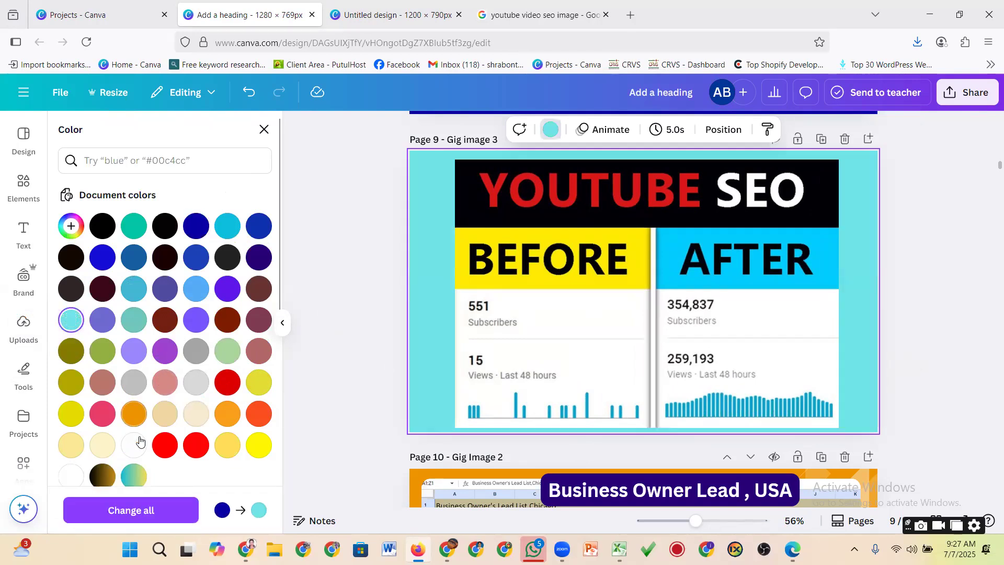
left_click(166, 227)
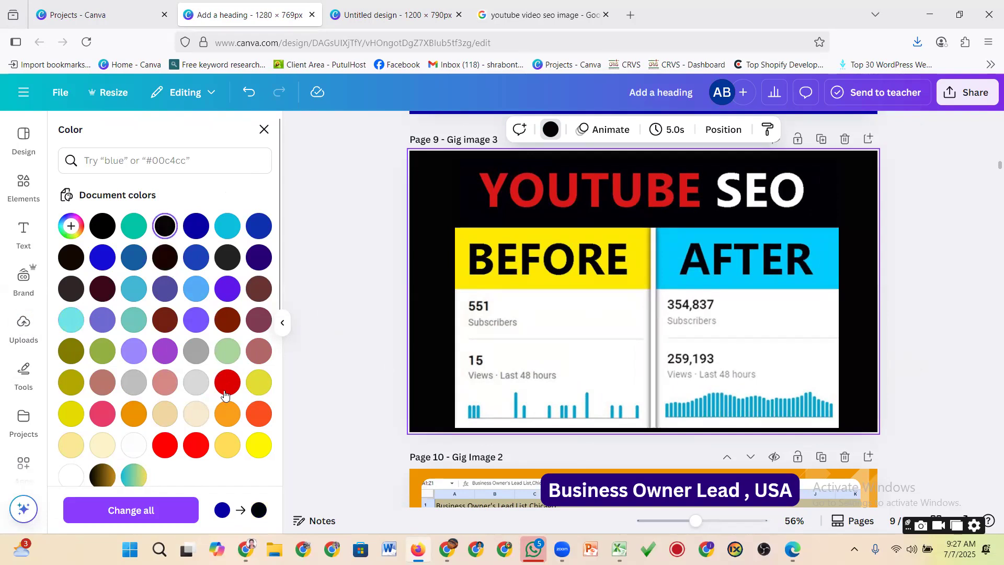
scroll(225, 394, "down", 3)
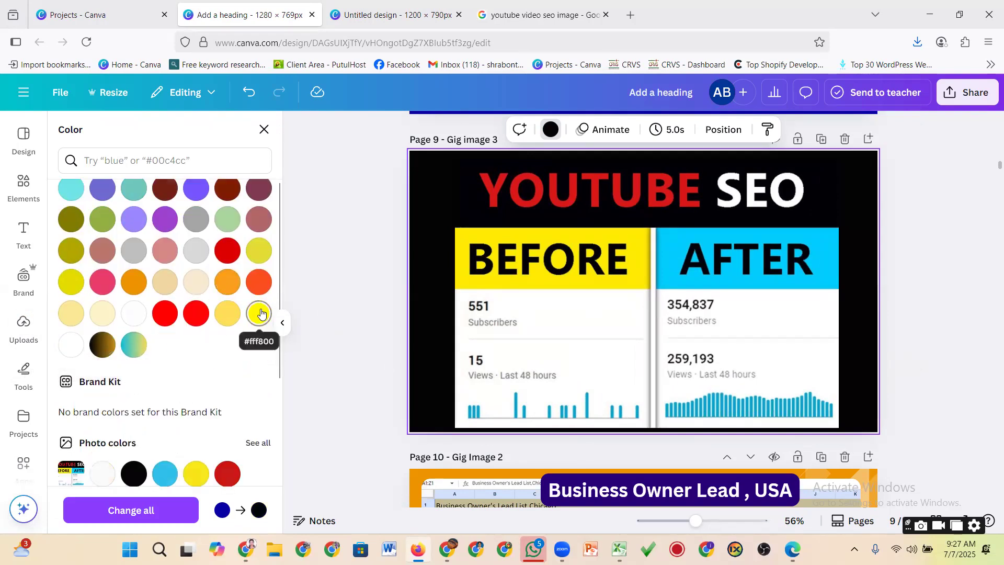
scroll(248, 263, "up", 2)
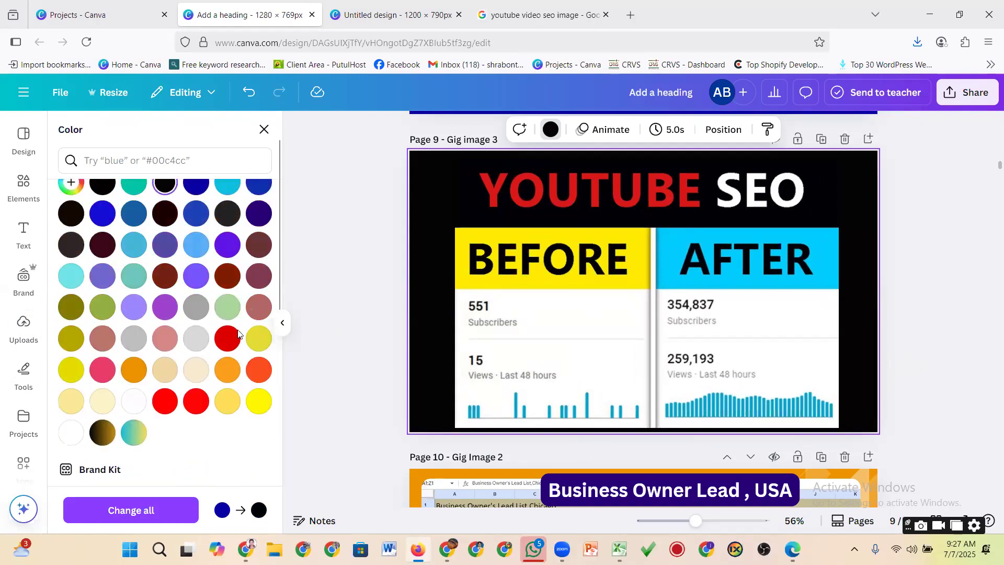
left_click(134, 369)
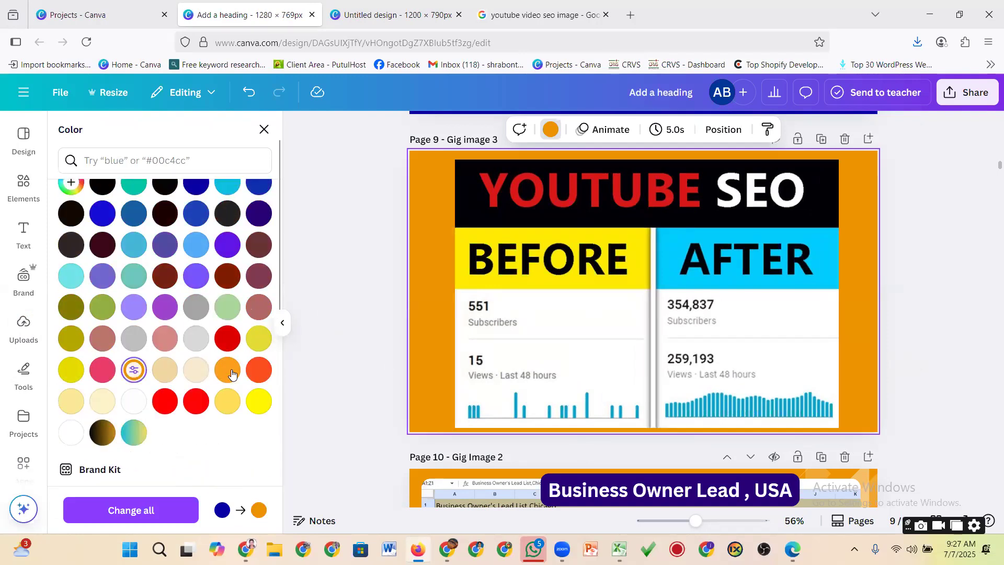
left_click(228, 310)
scroll(265, 362, "up", 1)
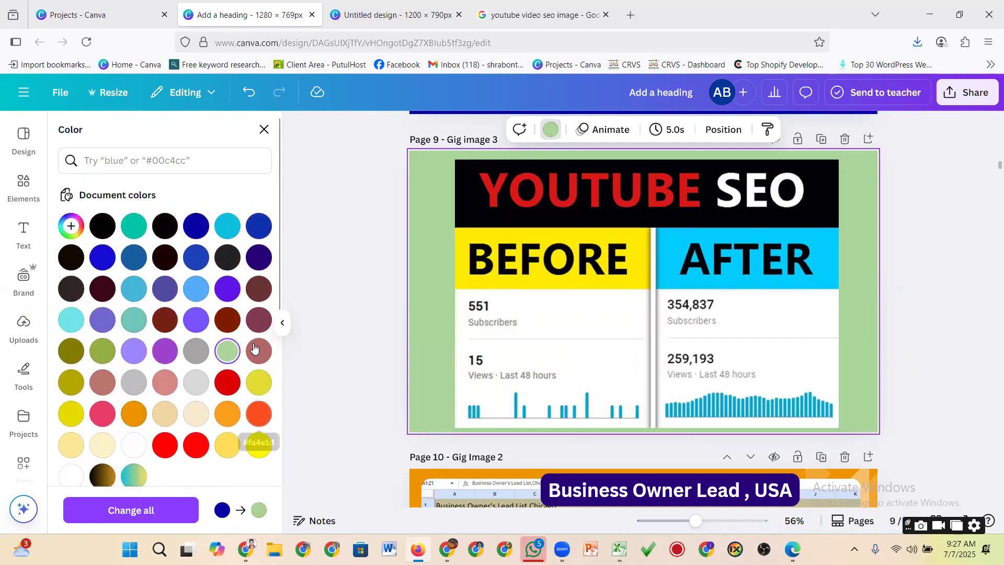
left_click(229, 290)
left_click(233, 228)
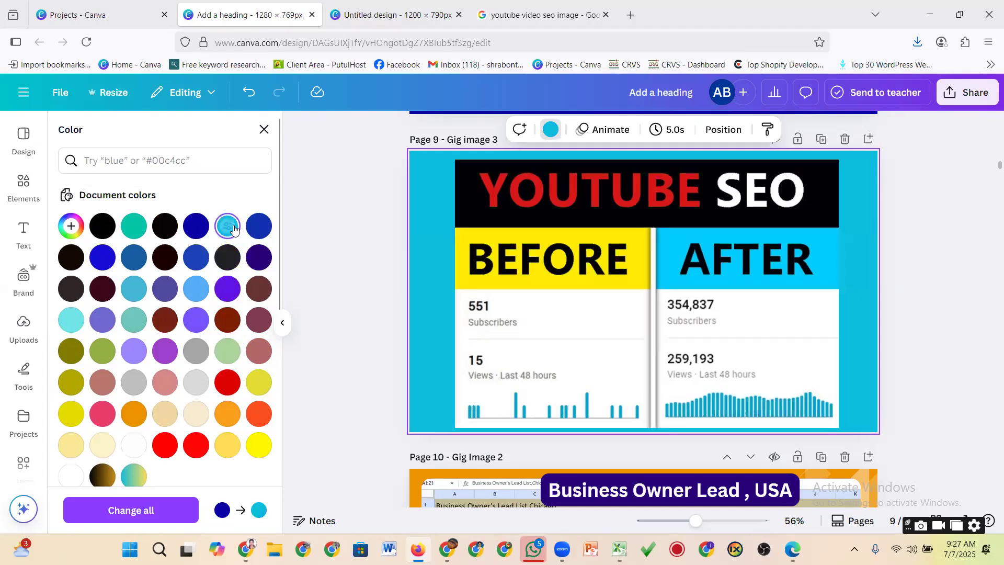
left_click(196, 226)
left_click(135, 227)
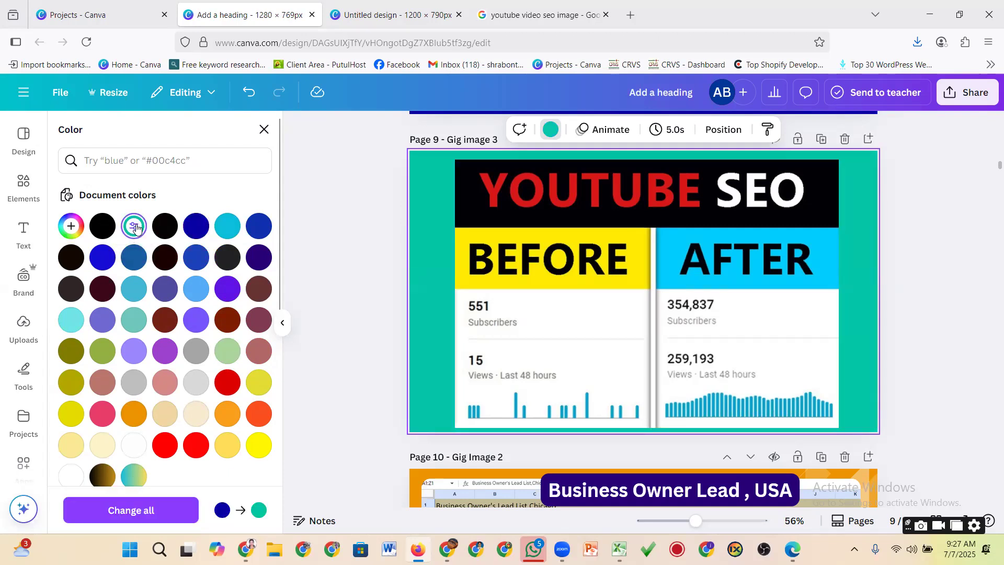
left_click(196, 225)
Step: Round the corners of the YOUTUBE SEO BEFORE / AFTER picture on page 9
left_click(537, 215)
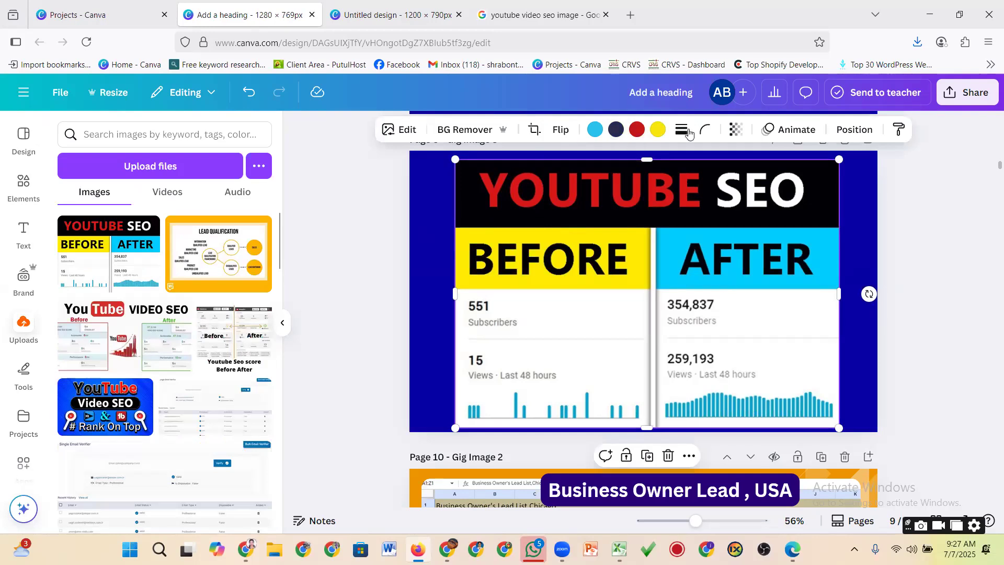
left_click(705, 130)
left_click_drag(635, 184, 656, 184)
scroll(755, 377, "up", 3)
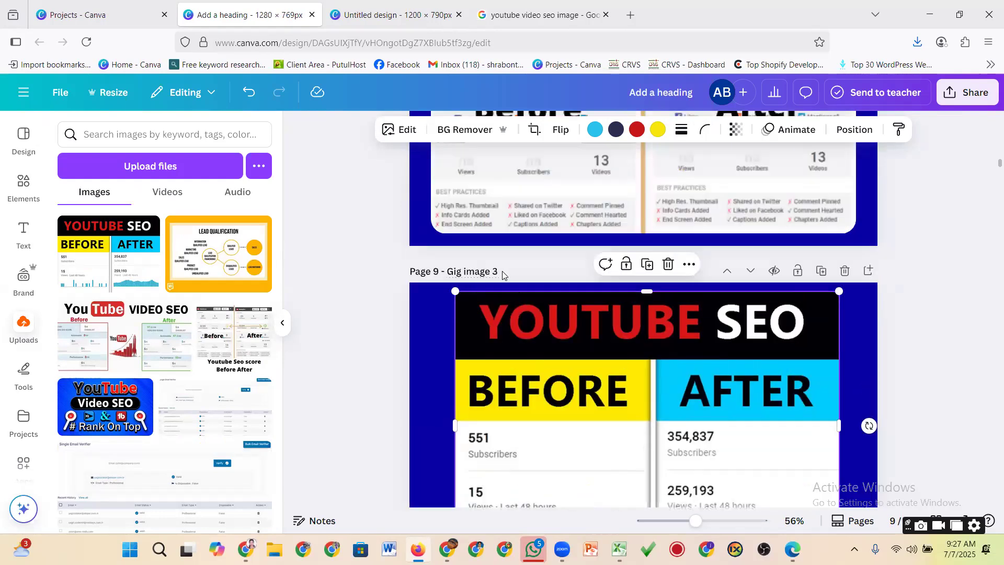
Step: Rename page 9 as "Gig image 4 pdf" and duplicate the finished page
left_click(501, 273)
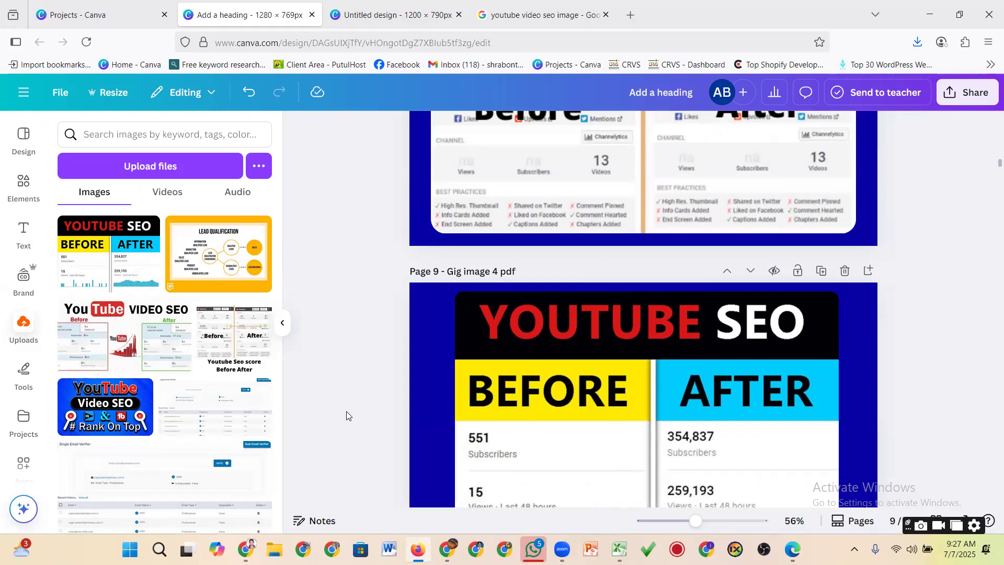
scroll(757, 385, "down", 4)
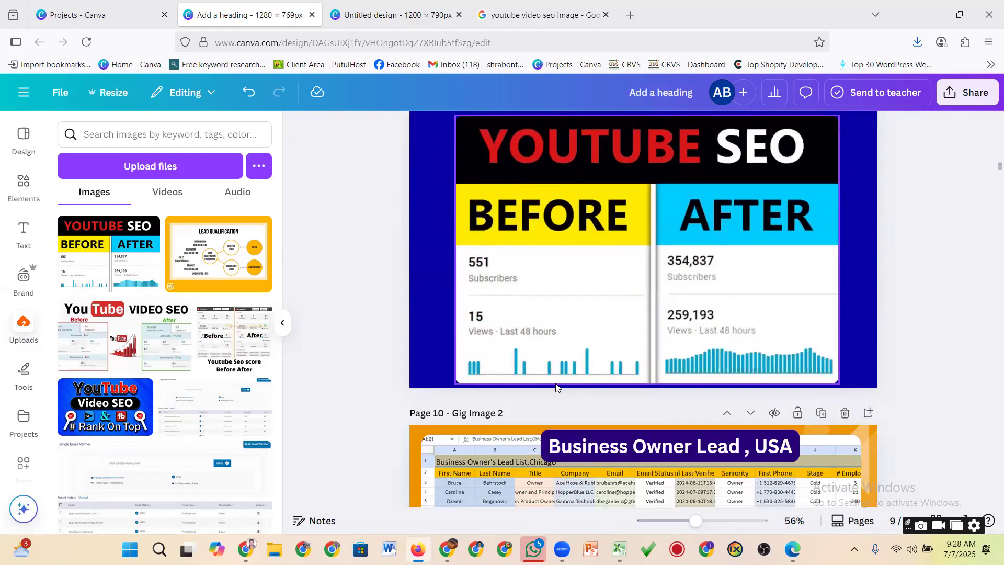
scroll(555, 372, "down", 1)
scroll(575, 360, "up", 3)
left_click(821, 183)
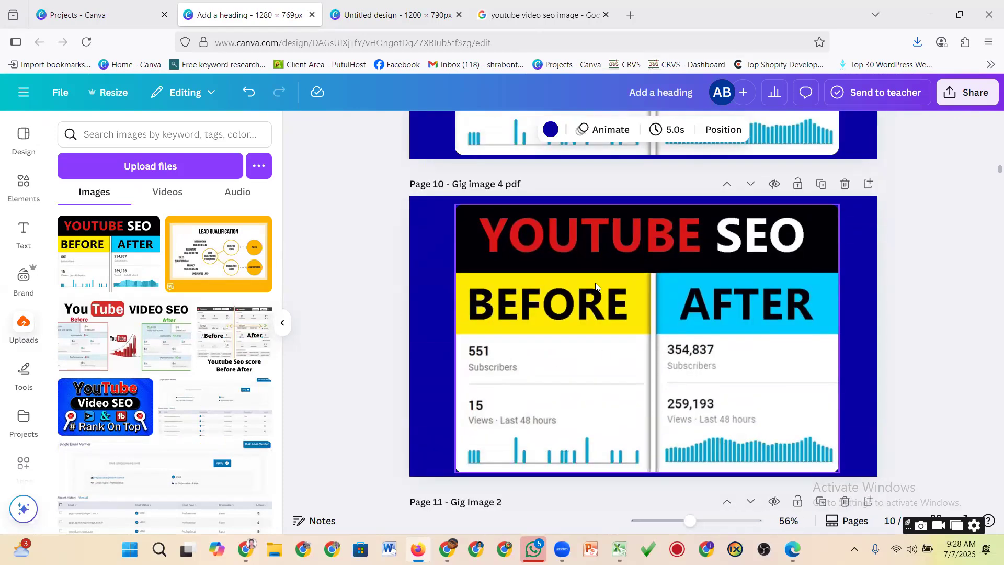
Step: Look through the Lead Generation Marketing Image folder for a replacement picture for page 10, and leave without uploading anything
left_click(596, 286)
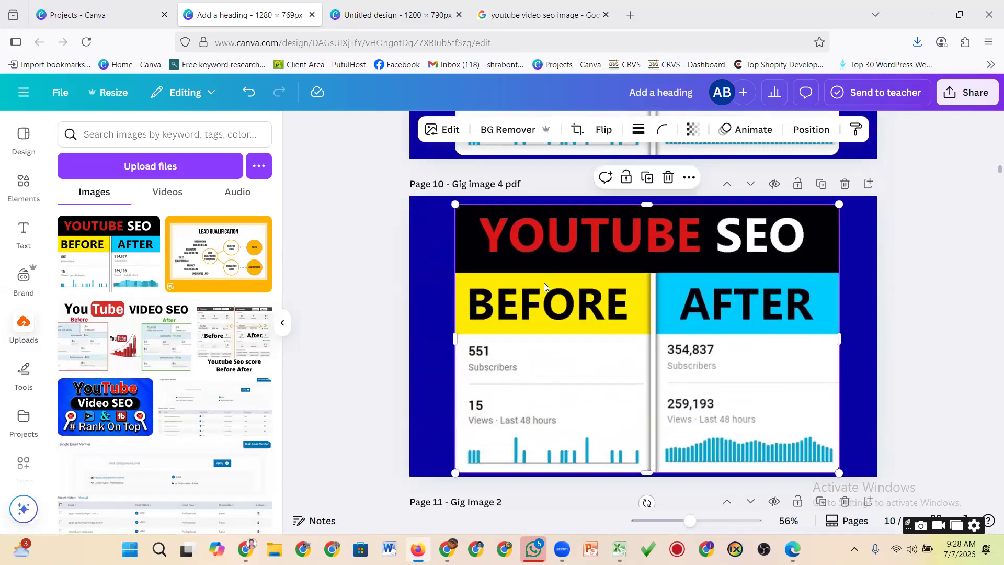
left_click(164, 167)
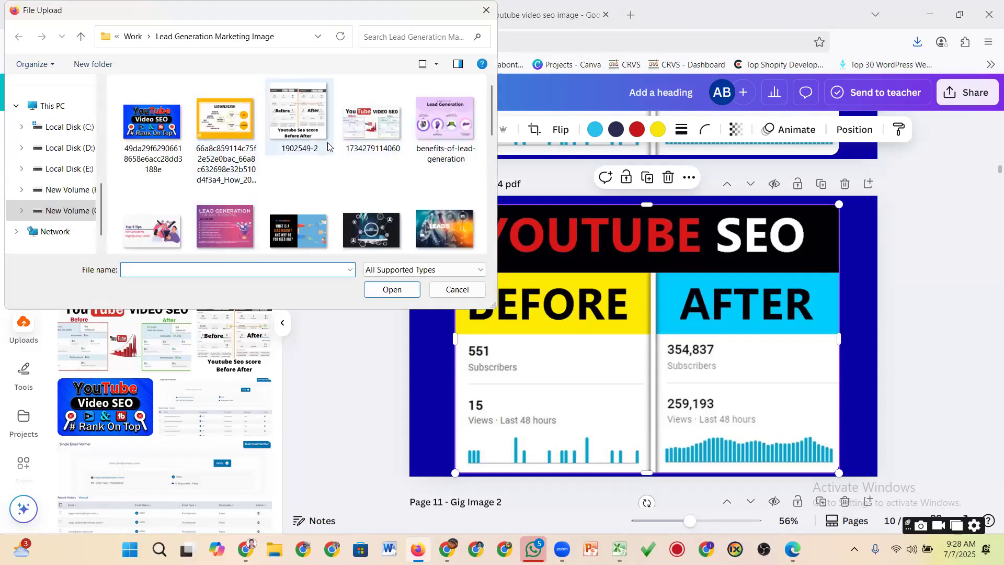
scroll(328, 147, "down", 1)
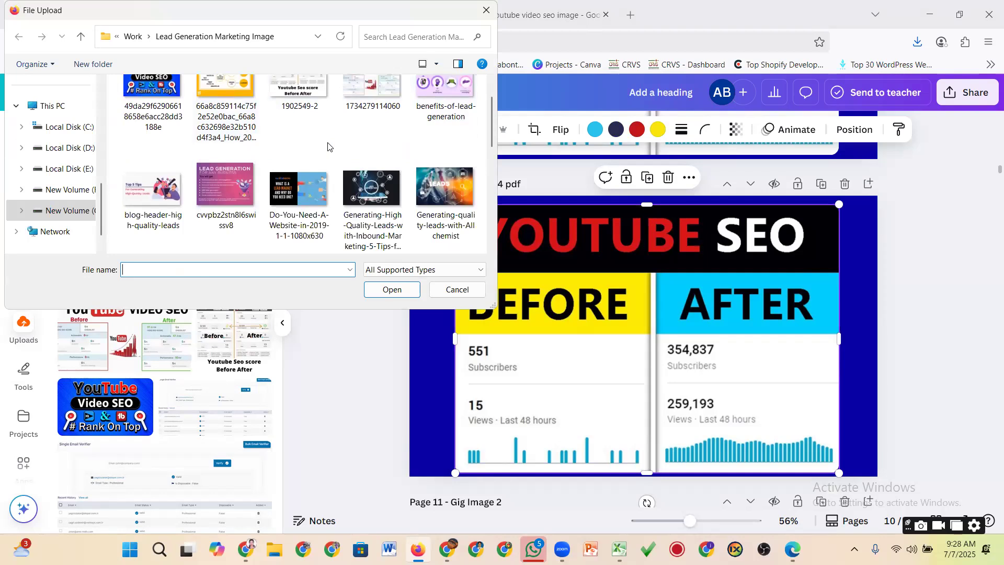
scroll(327, 146, "down", 2)
scroll(328, 146, "up", 1)
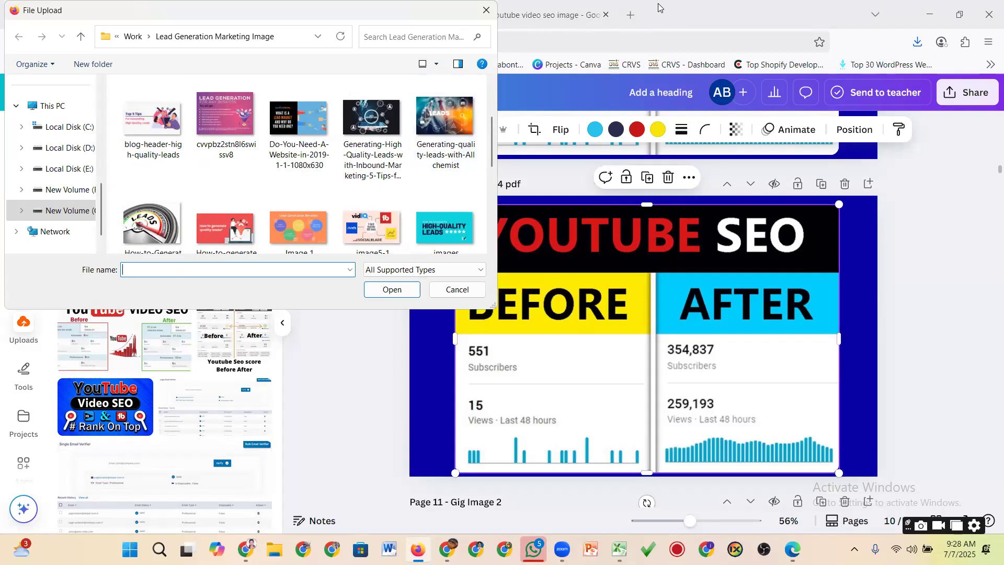
left_click(487, 10)
Step: Switch to the Google Images results for "youtube video seo image" and look for another gig picture, previewing the vidIQ score screenshot from Instagram
left_click(544, 15)
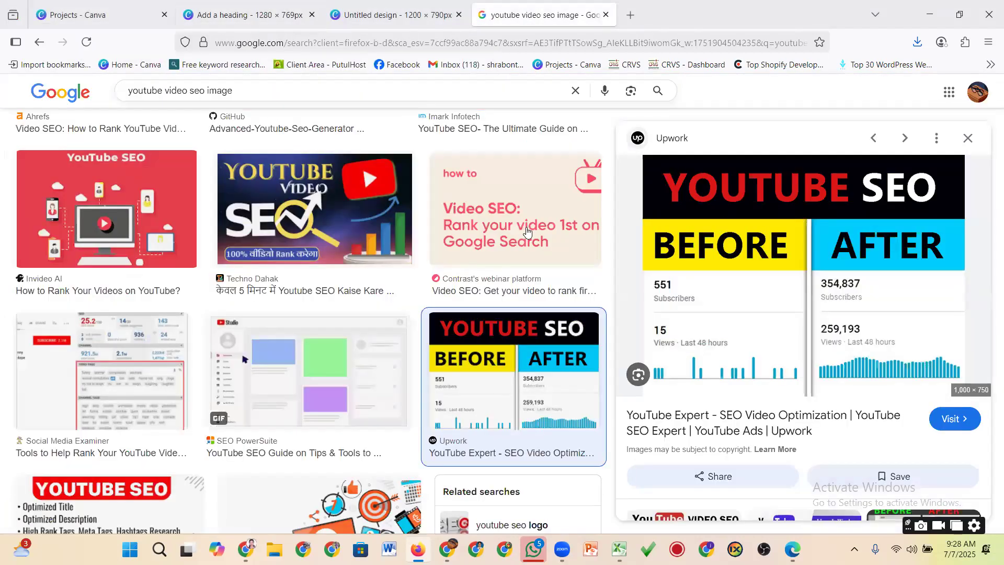
scroll(325, 299, "up", 6)
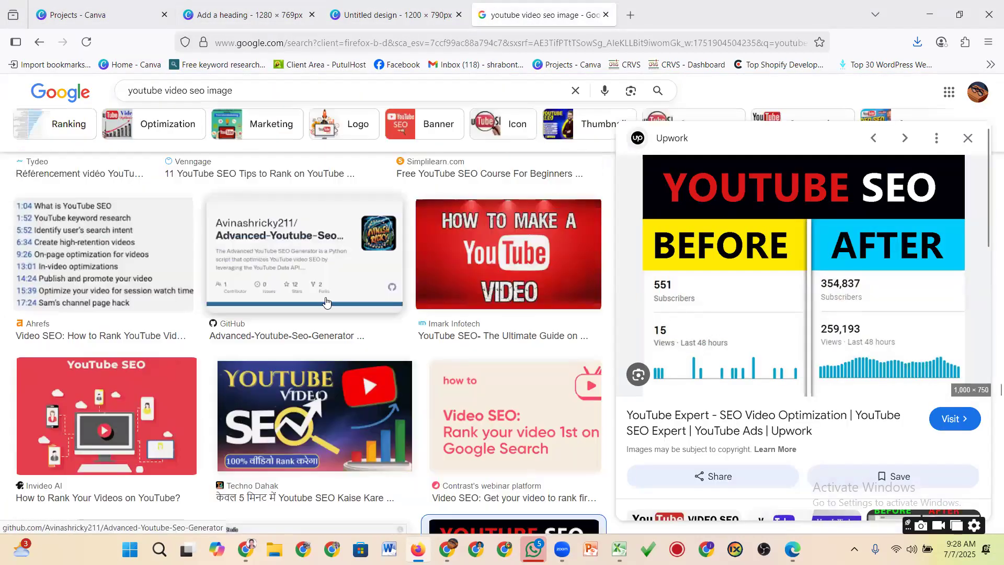
scroll(325, 302, "up", 6)
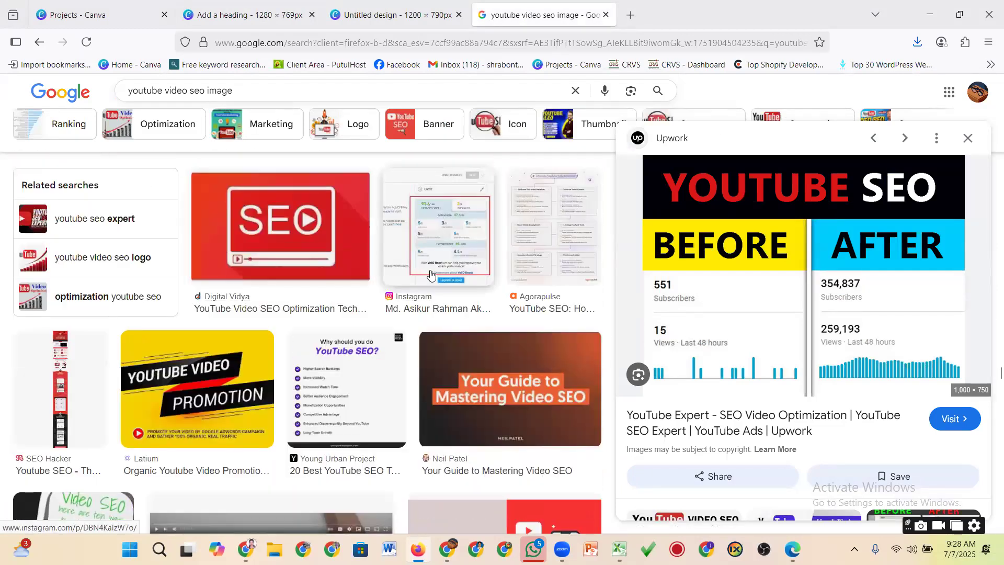
left_click(449, 235)
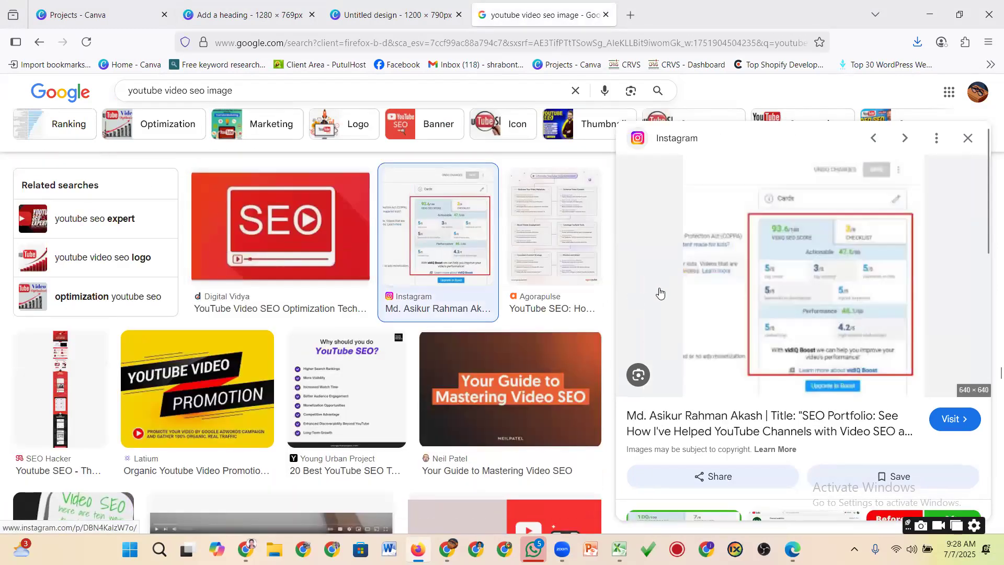
scroll(392, 279, "up", 7)
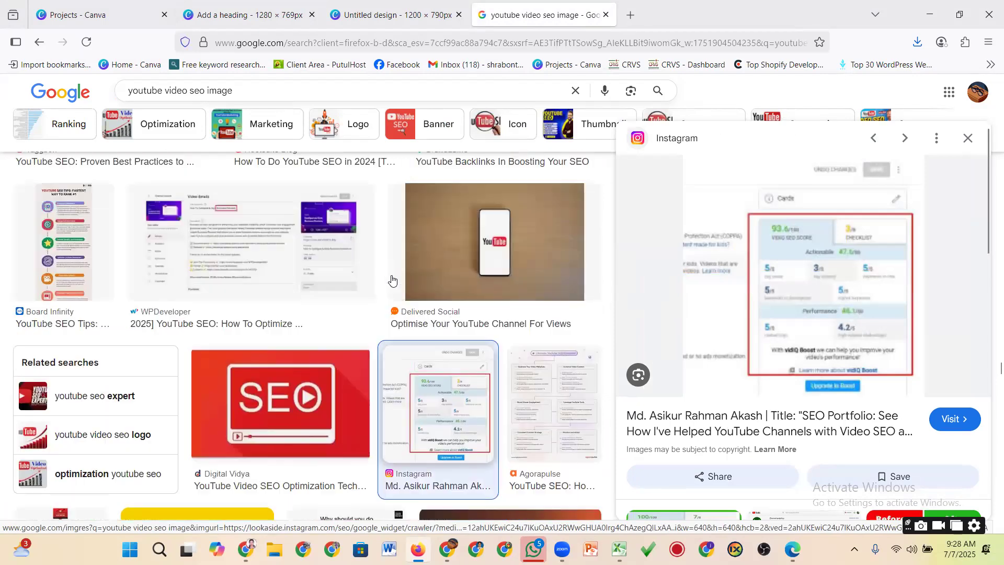
scroll(392, 280, "up", 10)
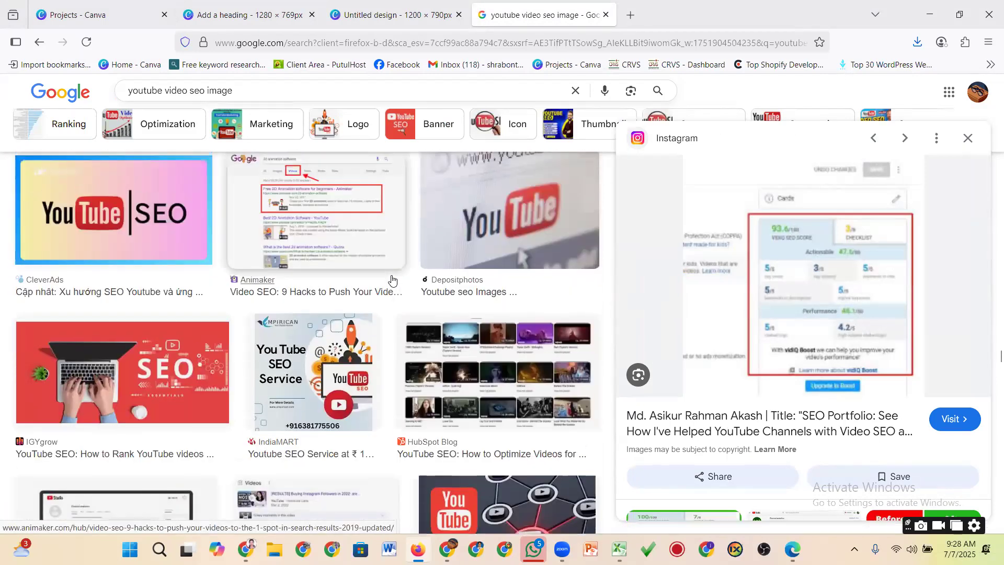
scroll(392, 280, "up", 10)
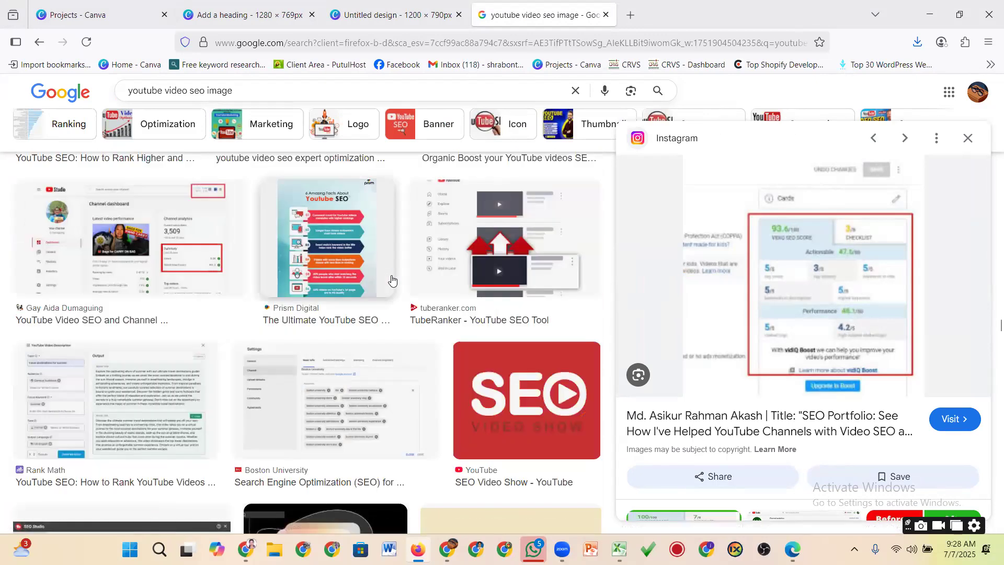
scroll(392, 280, "up", 10)
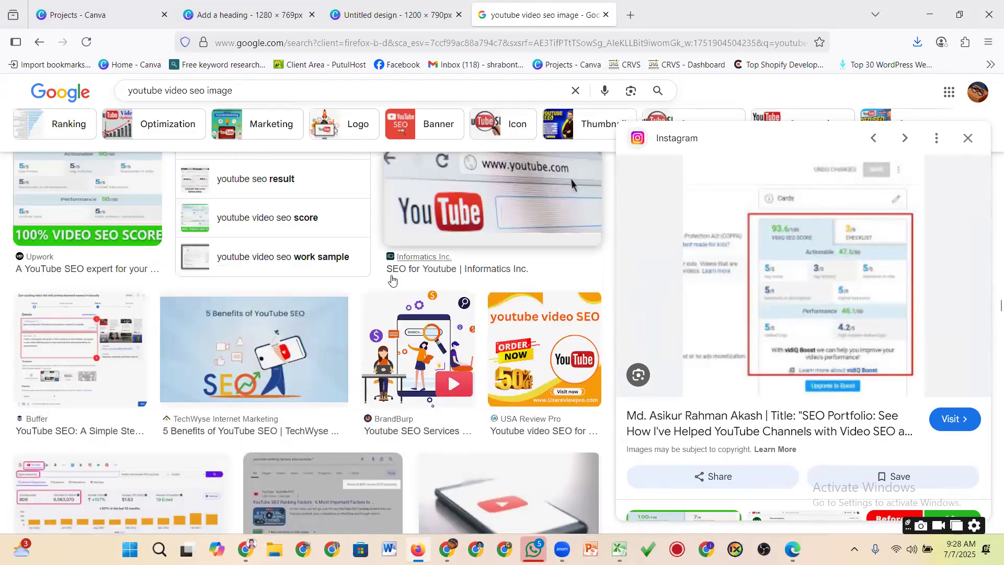
scroll(393, 281, "up", 10)
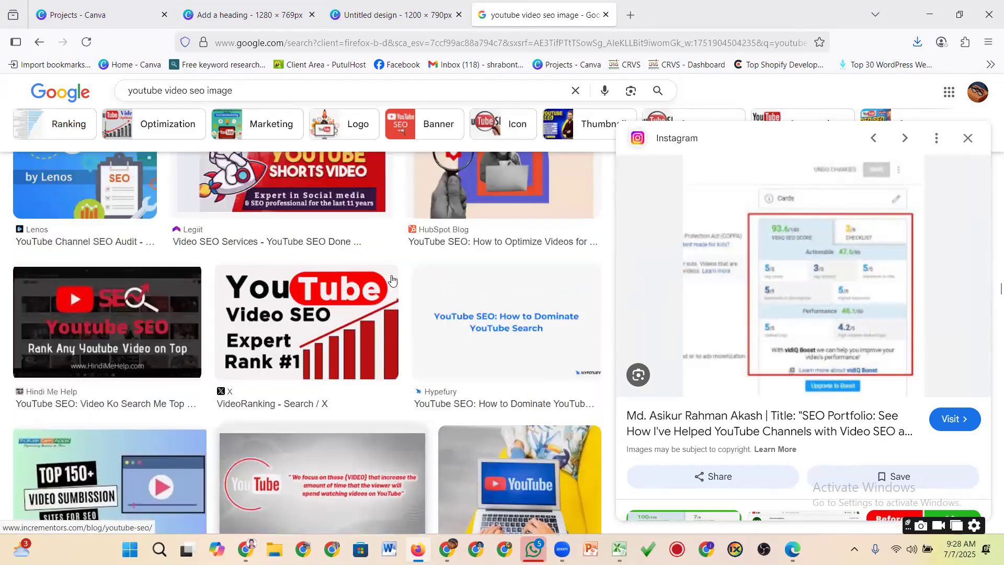
scroll(392, 281, "up", 7)
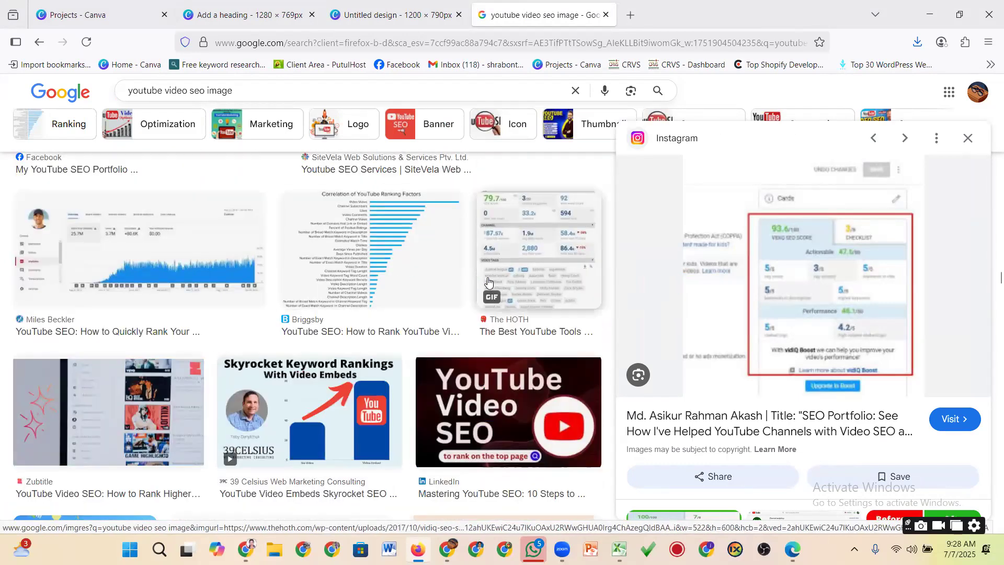
Step: Preview The HOTH's animated SEO score image and examine the earlier image results for a suitable YouTube SEO picture
left_click(488, 282)
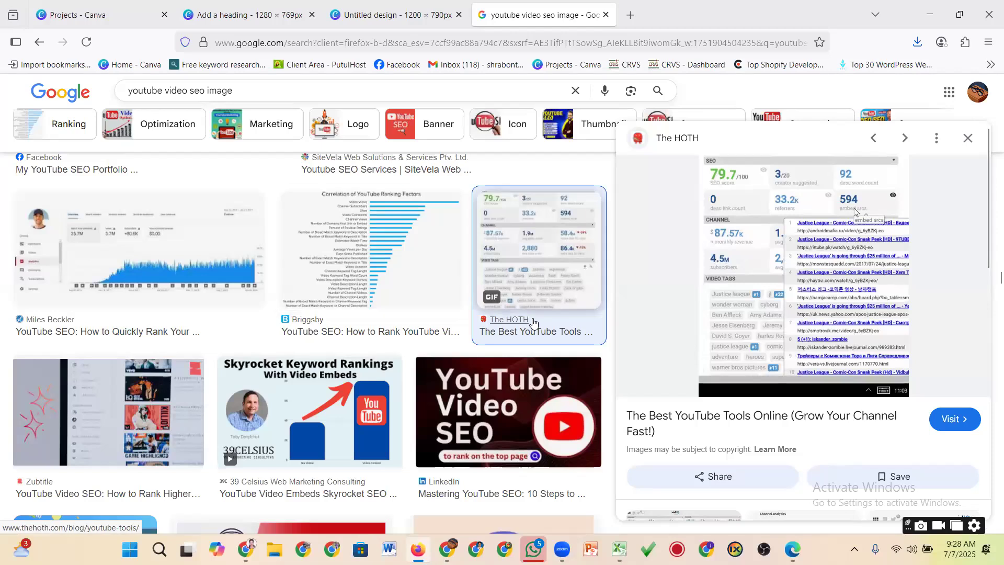
scroll(329, 316, "up", 3)
scroll(326, 316, "up", 6)
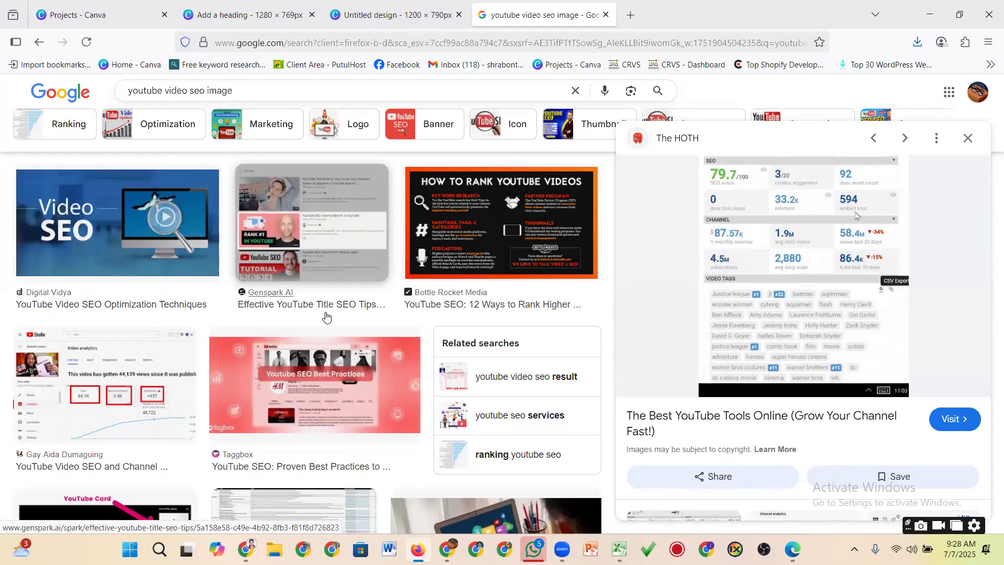
scroll(326, 316, "up", 10)
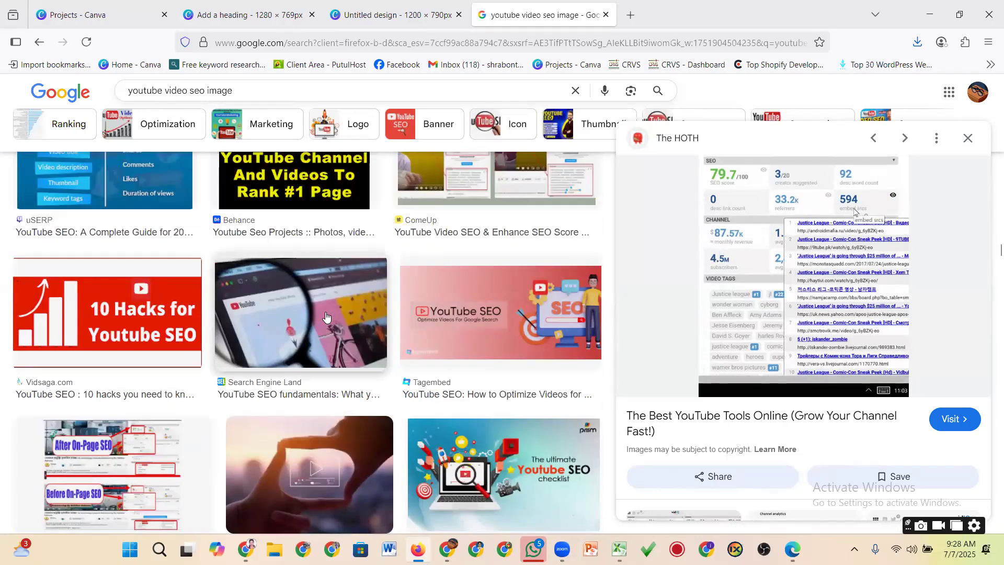
scroll(326, 315, "up", 5)
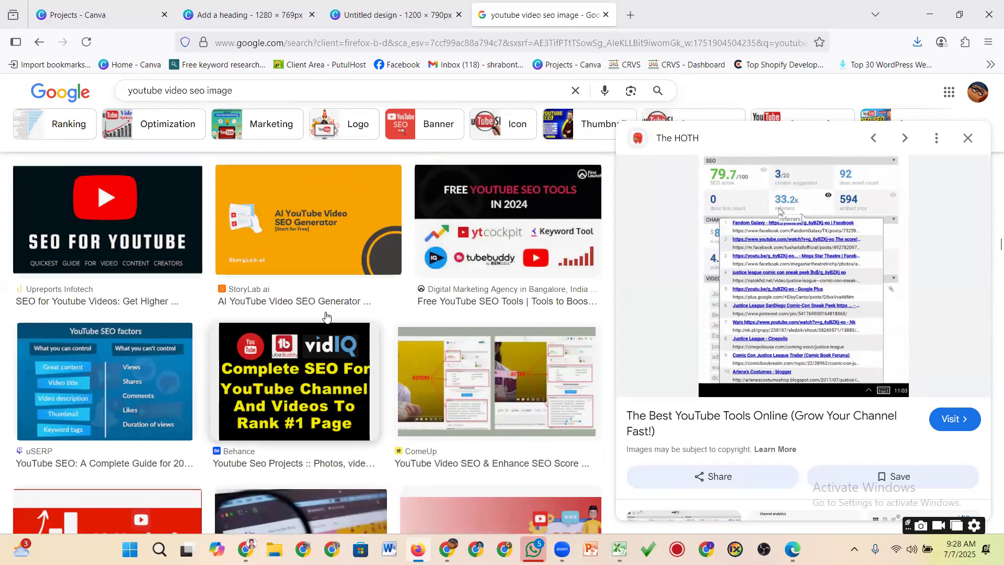
scroll(326, 315, "up", 7)
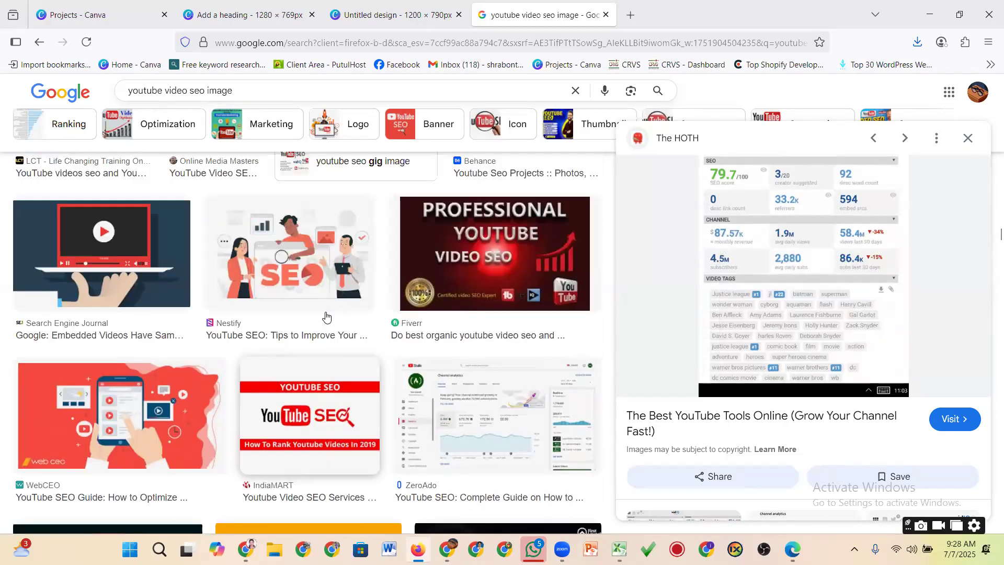
scroll(326, 316, "up", 7)
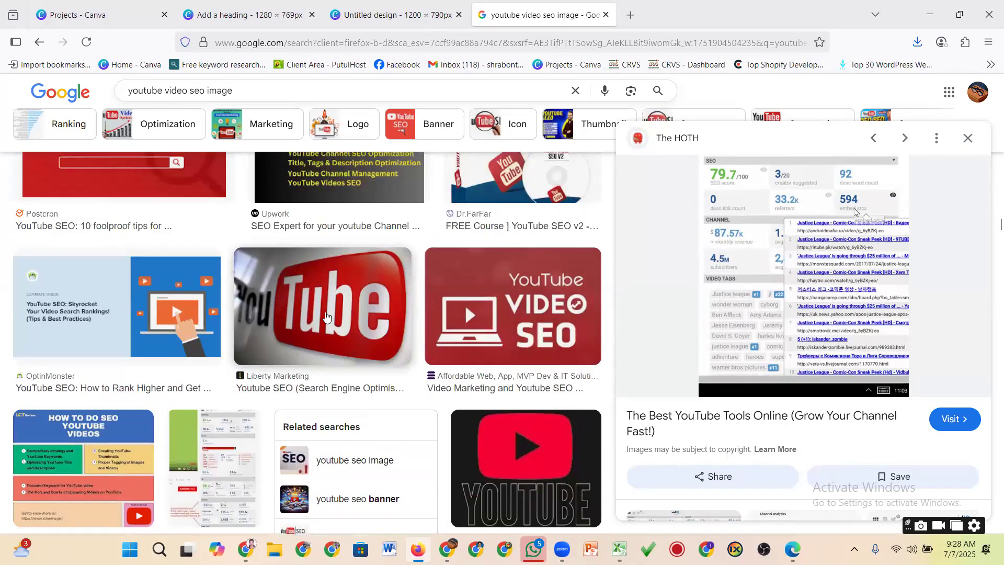
scroll(326, 316, "up", 7)
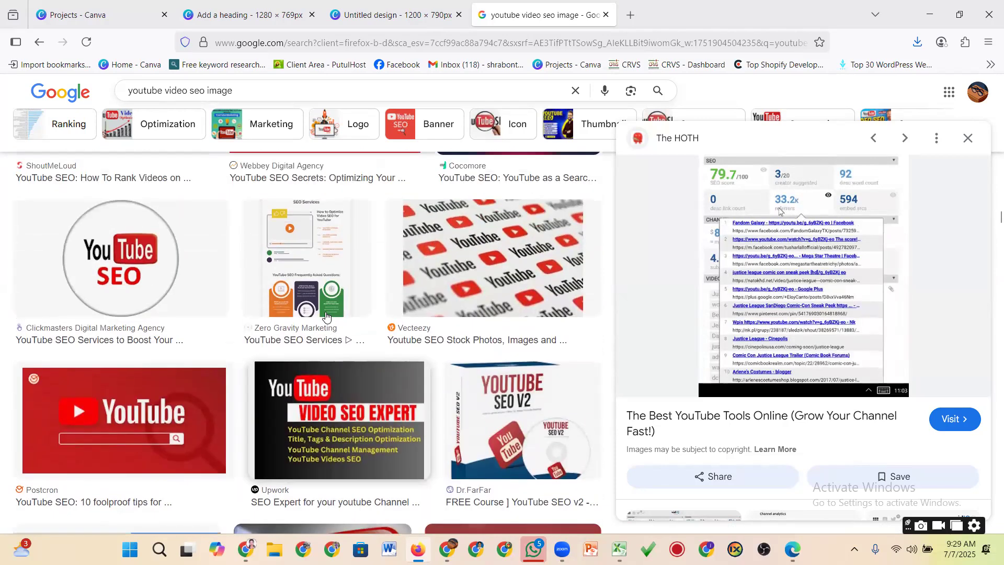
scroll(326, 316, "up", 4)
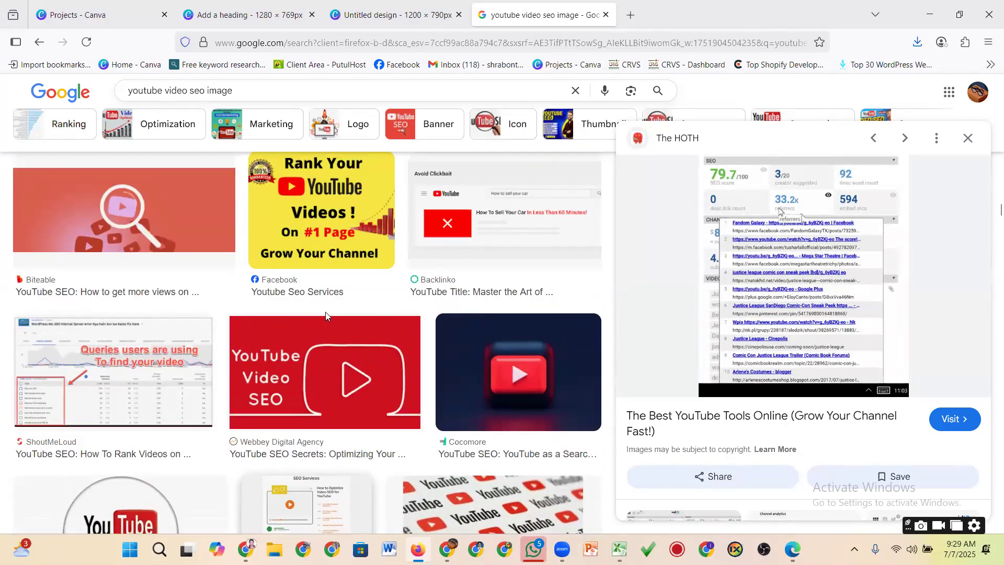
scroll(325, 311, "up", 5)
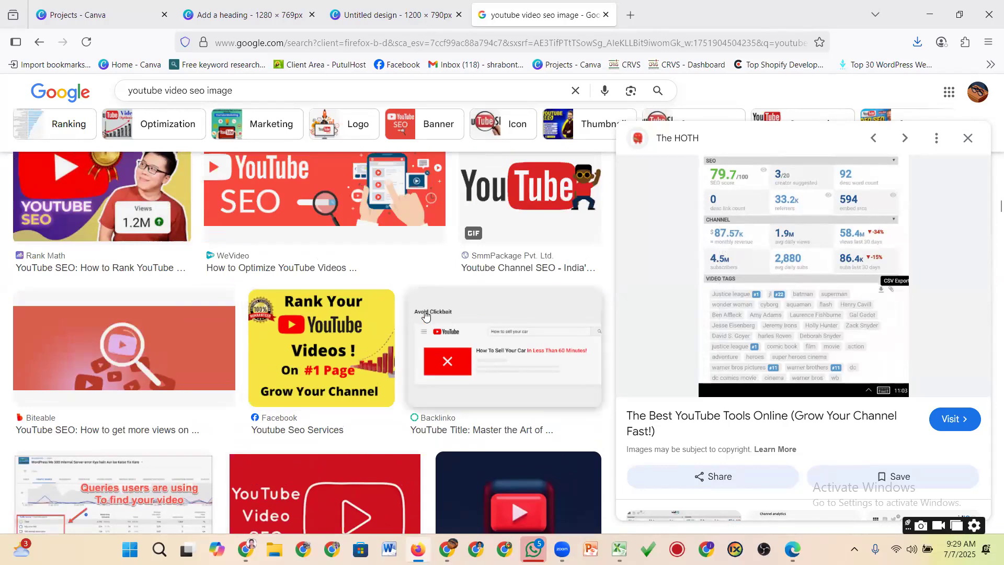
scroll(428, 312, "up", 4)
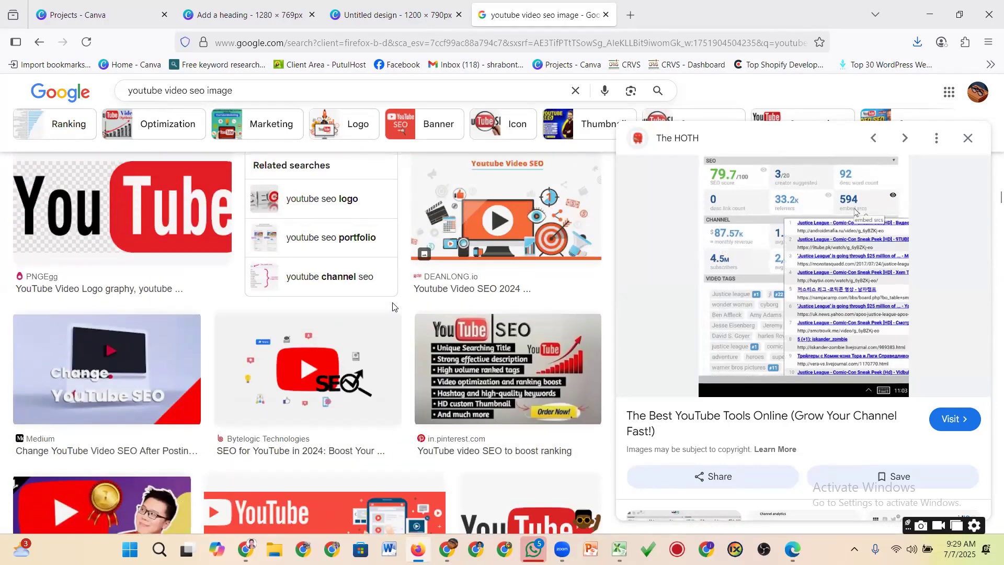
scroll(316, 307, "up", 5)
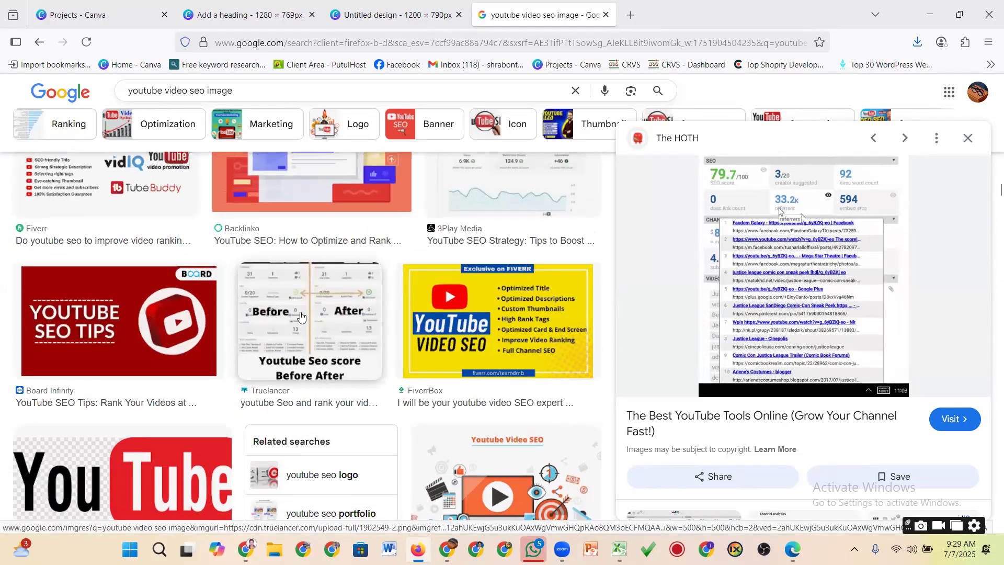
Step: Preview the "Youtube Seo score Before After" image from Truelancer and the vidIQ SEO score image from Freelancer
left_click(298, 316)
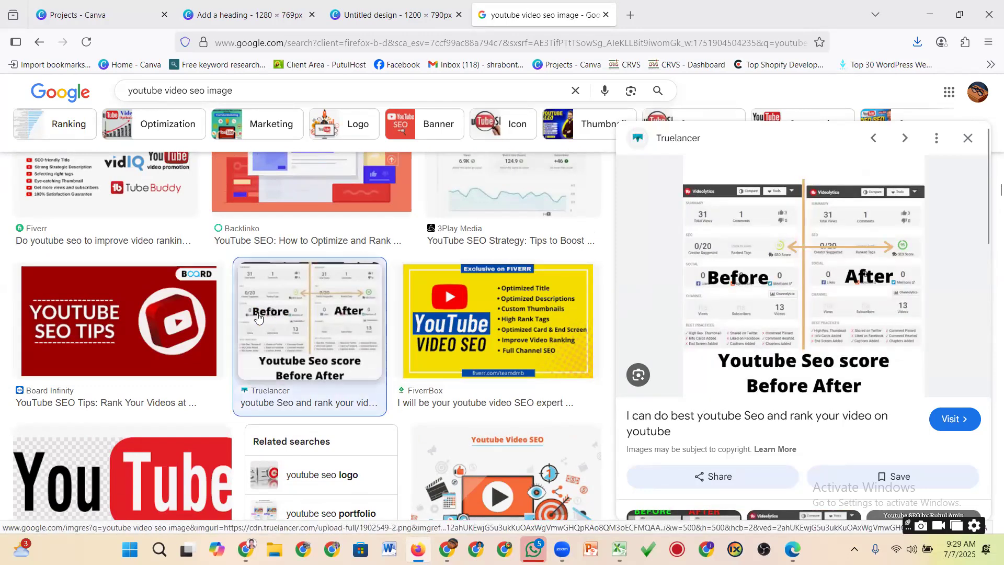
scroll(258, 317, "up", 4)
scroll(258, 318, "up", 5)
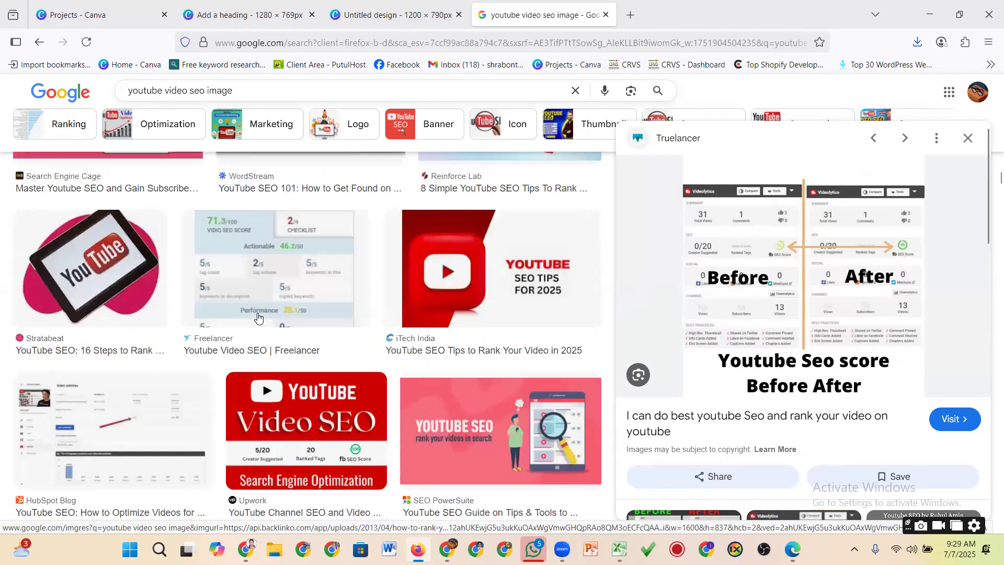
left_click(258, 317)
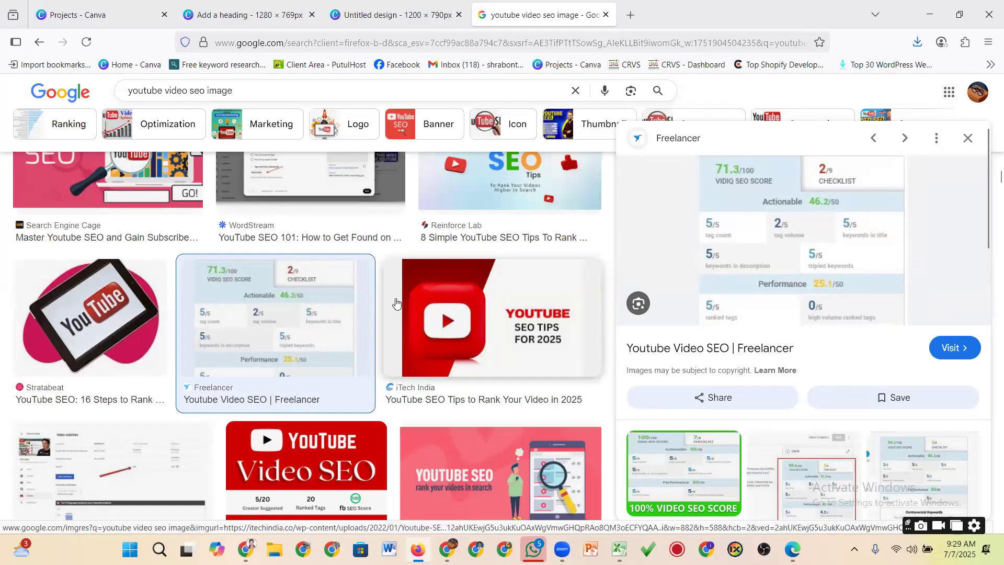
Step: Find the "5 best YouTube SEO tools" image from Foundation Marketing in the results and open its preview
scroll(268, 326, "up", 8)
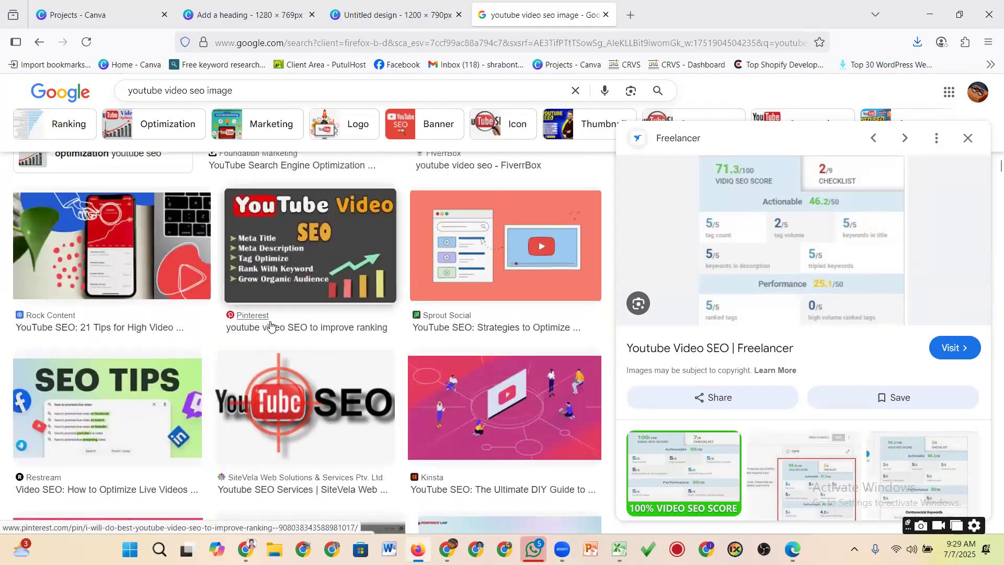
scroll(270, 326, "up", 4)
scroll(270, 326, "up", 5)
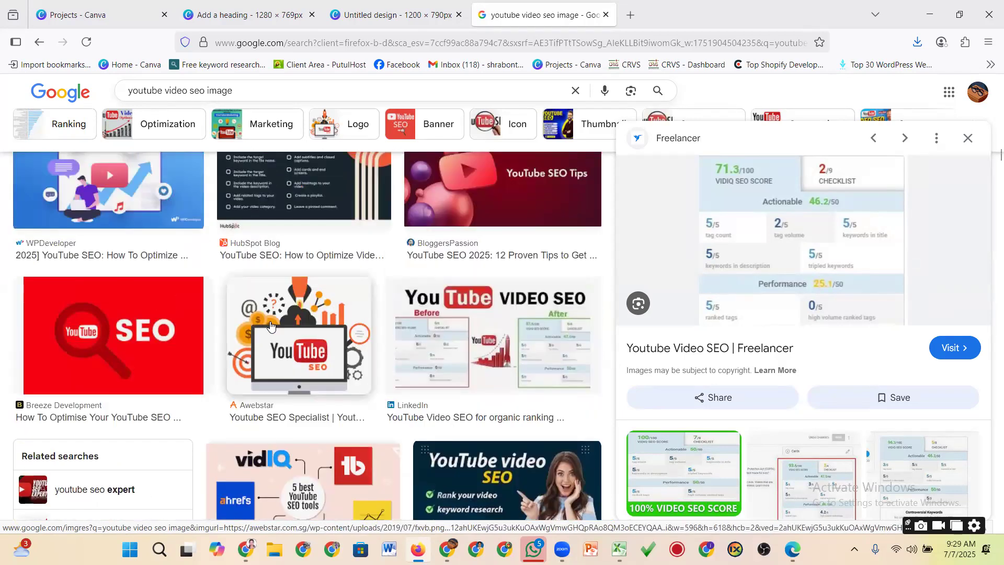
scroll(310, 370, "down", 3)
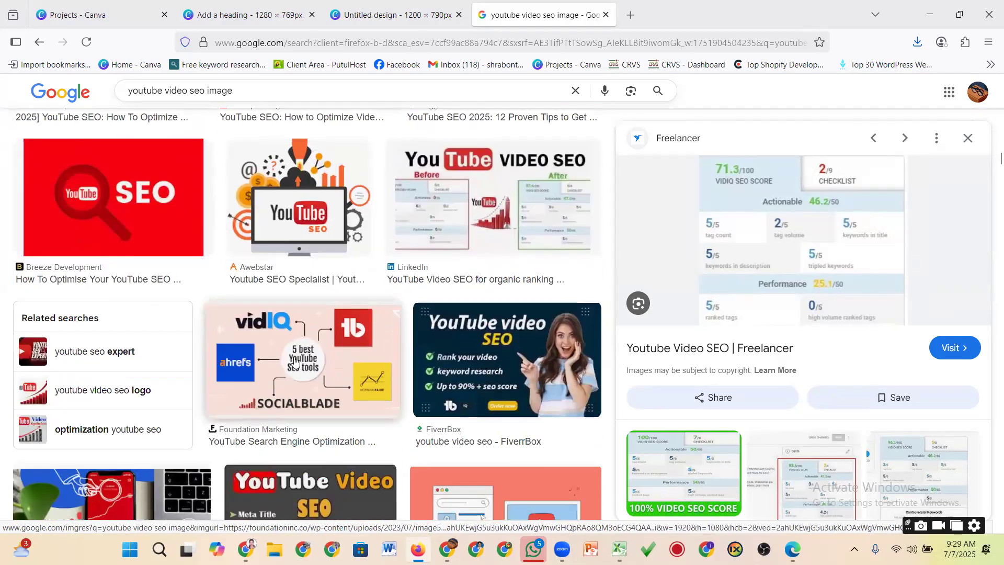
left_click(295, 360)
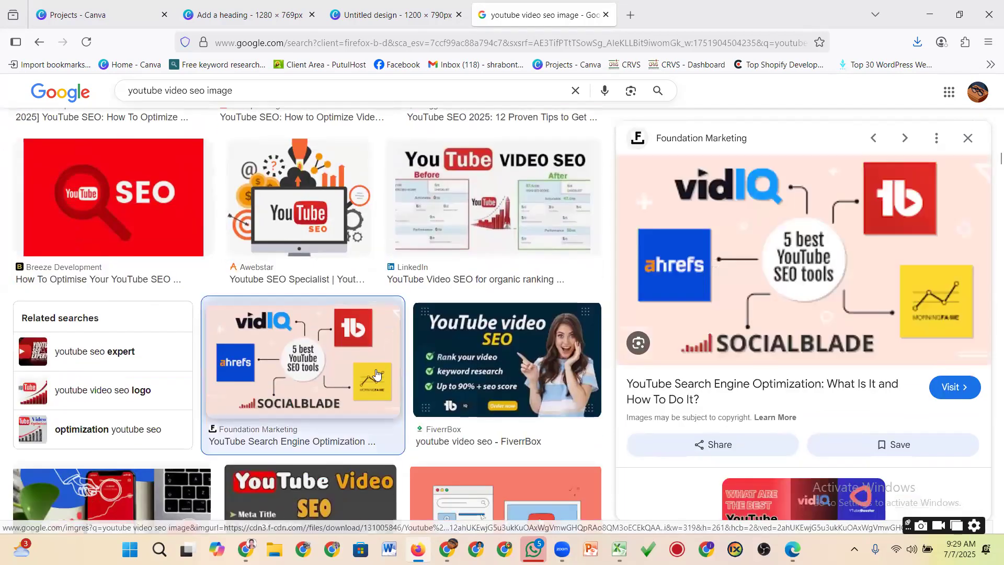
Step: Save the "5 best YouTube SEO tools" picture as PNG image5 in the Lead Generation Marketing Image folder
right_click(735, 240)
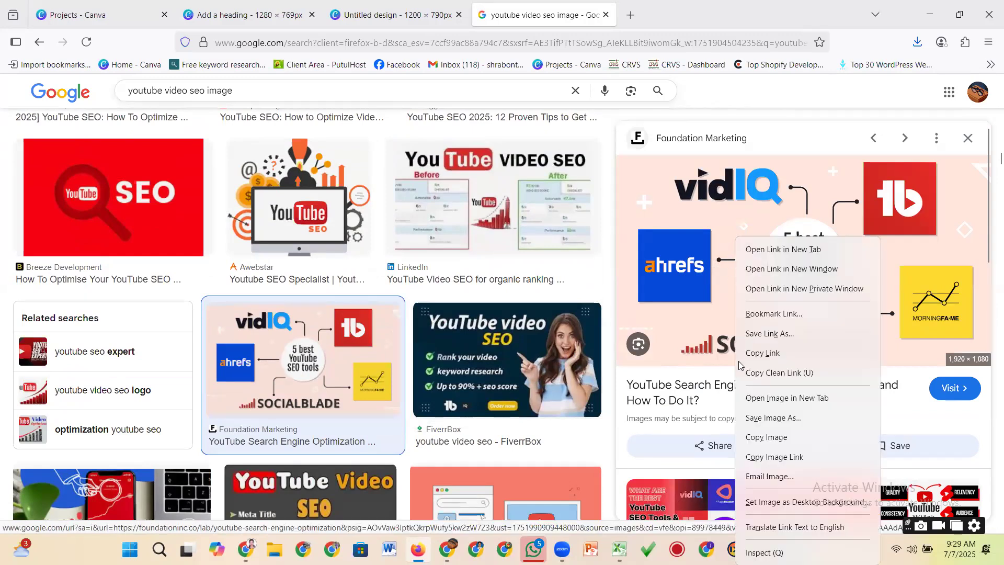
left_click(769, 418)
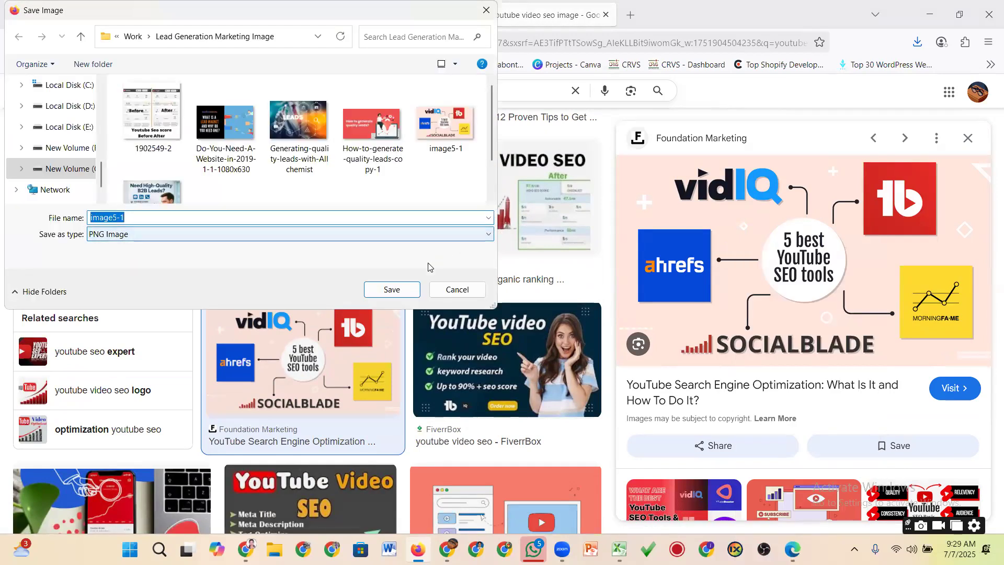
left_click(374, 291)
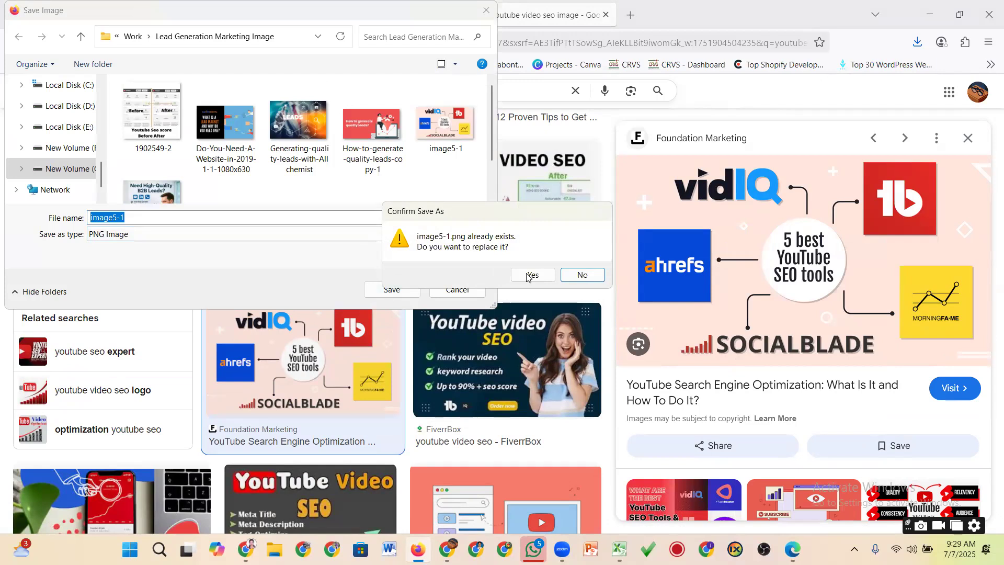
left_click(582, 277)
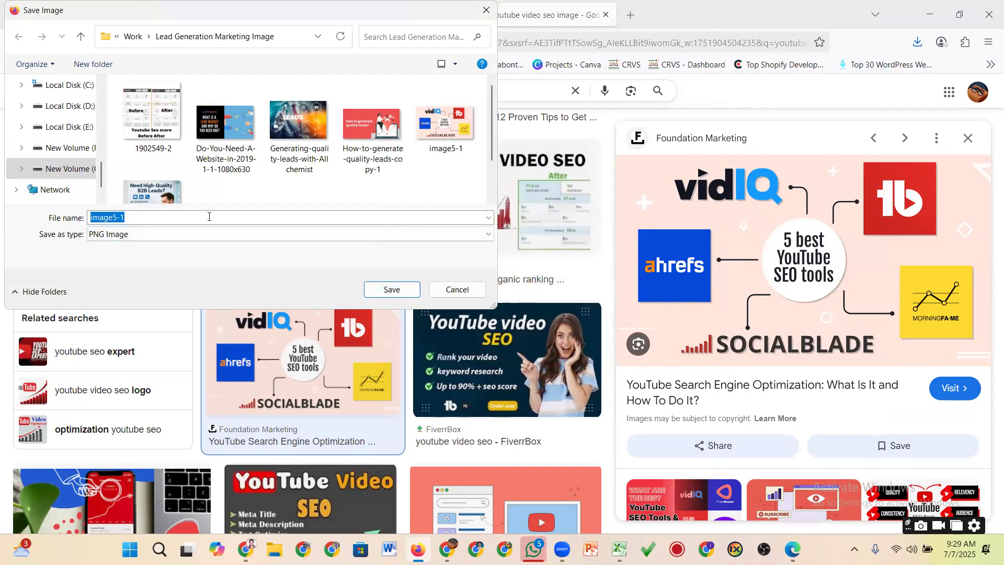
left_click(133, 221)
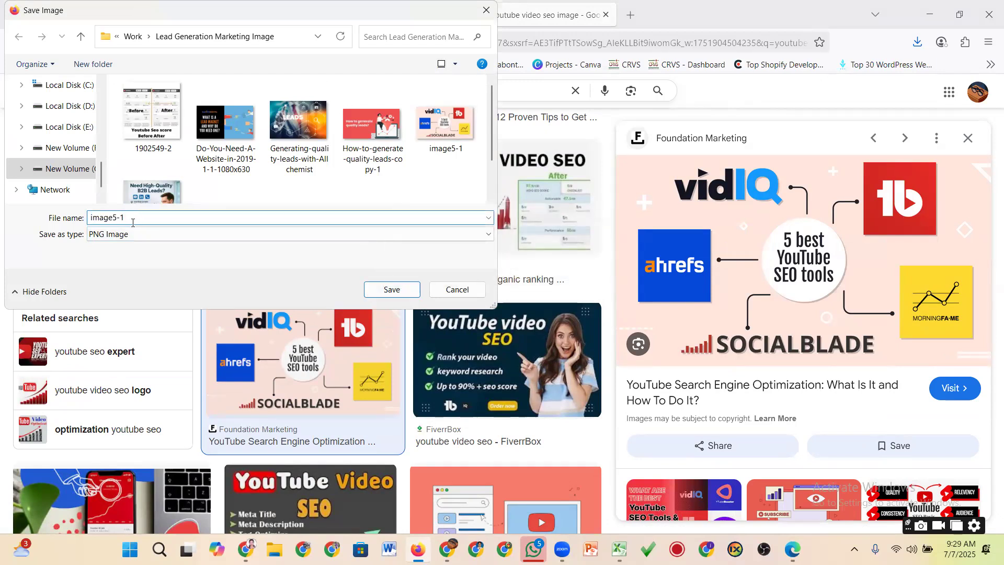
key("BackSpace")
key("BackSpace")
left_click(391, 289)
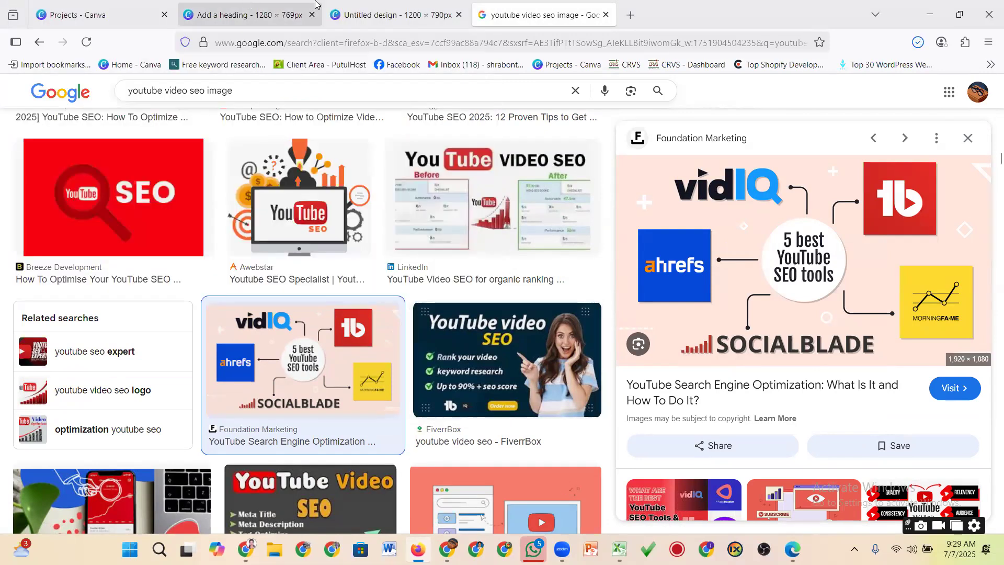
Step: Switch to the Canva "Add a heading" design and upload image5 from the Lead Generation Marketing Image folder
left_click(246, 15)
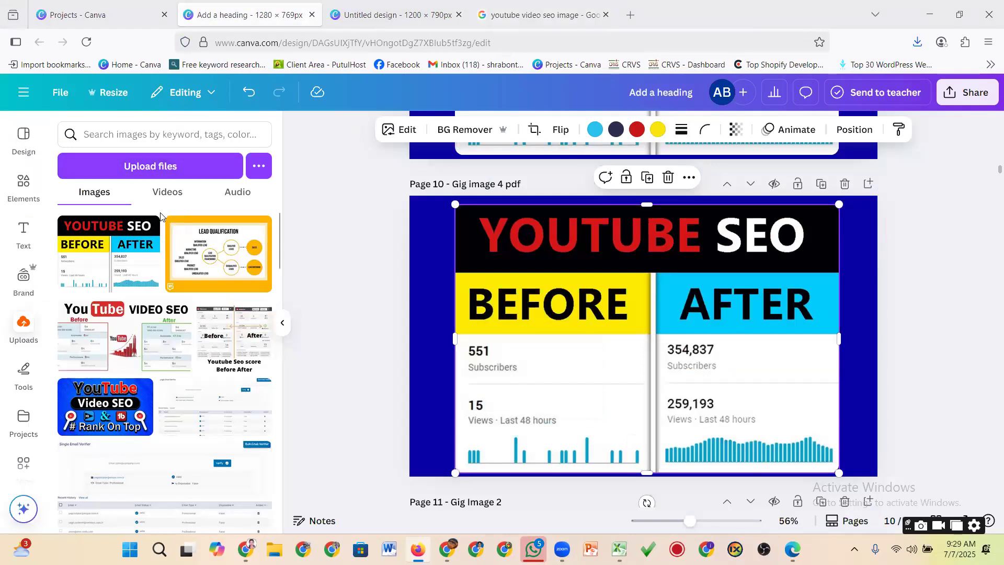
left_click(157, 166)
scroll(306, 181, "down", 5)
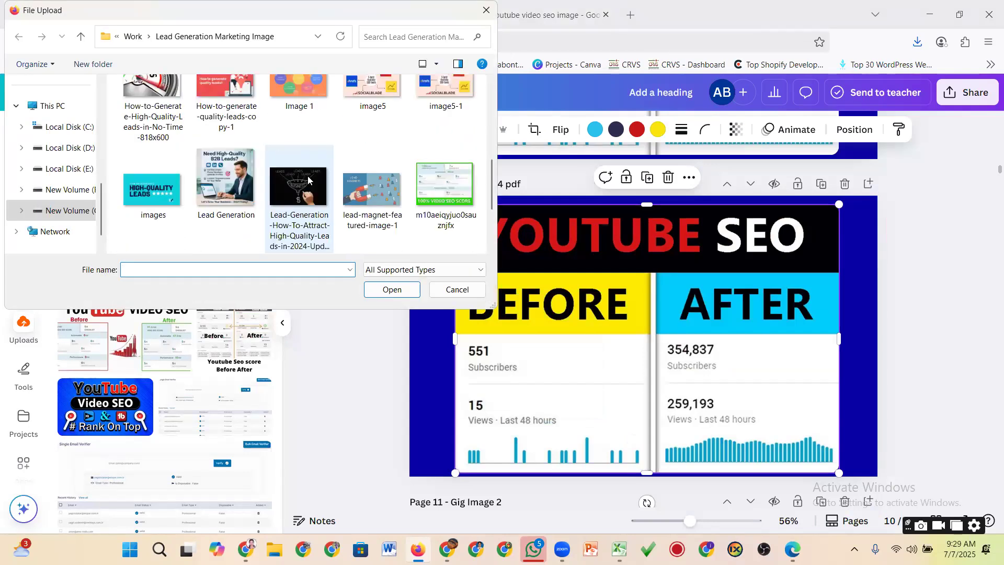
scroll(309, 180, "down", 2)
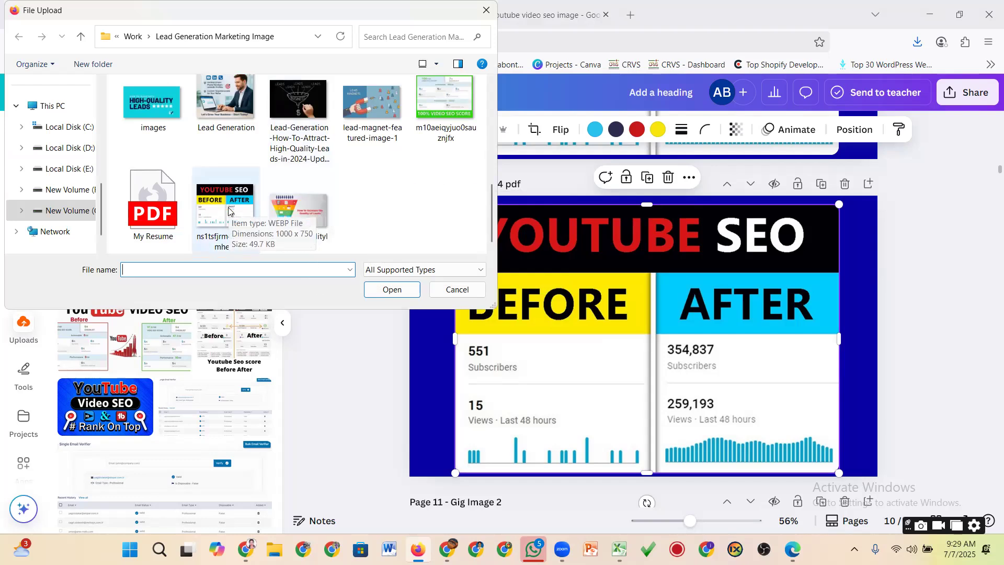
scroll(228, 210, "up", 2)
scroll(229, 210, "up", 3)
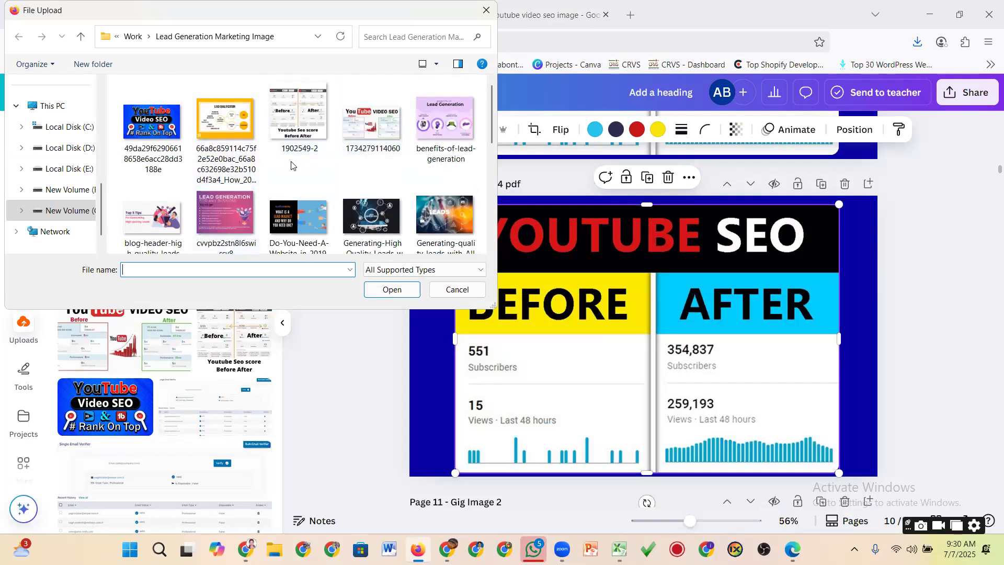
scroll(292, 165, "down", 1)
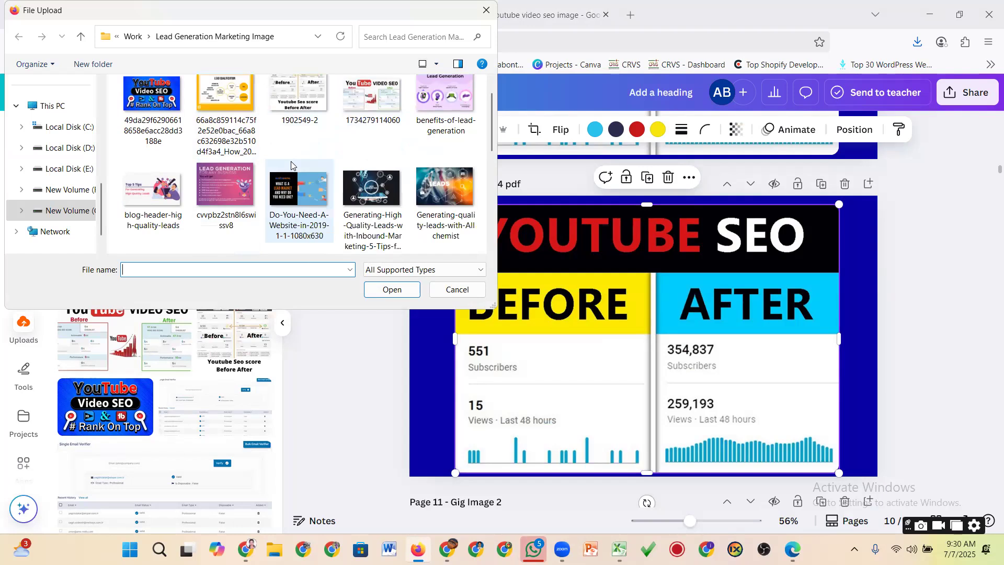
scroll(291, 166, "down", 3)
scroll(291, 165, "down", 3)
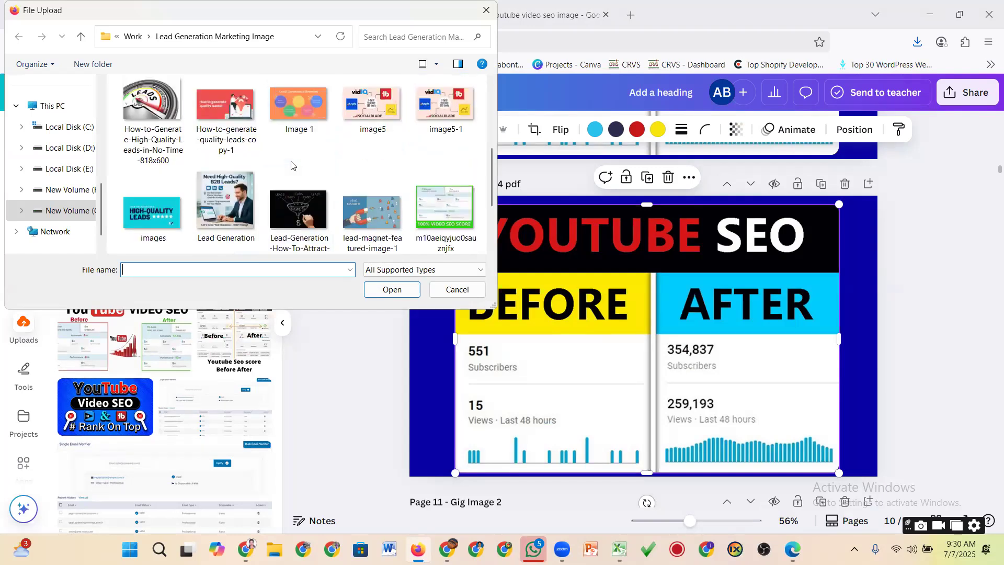
left_click(369, 116)
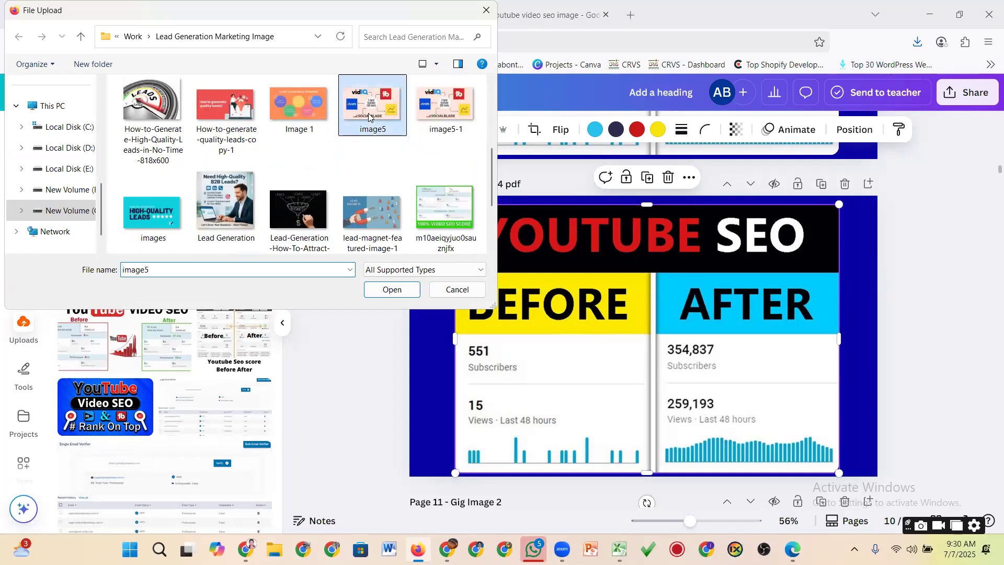
left_click(392, 290)
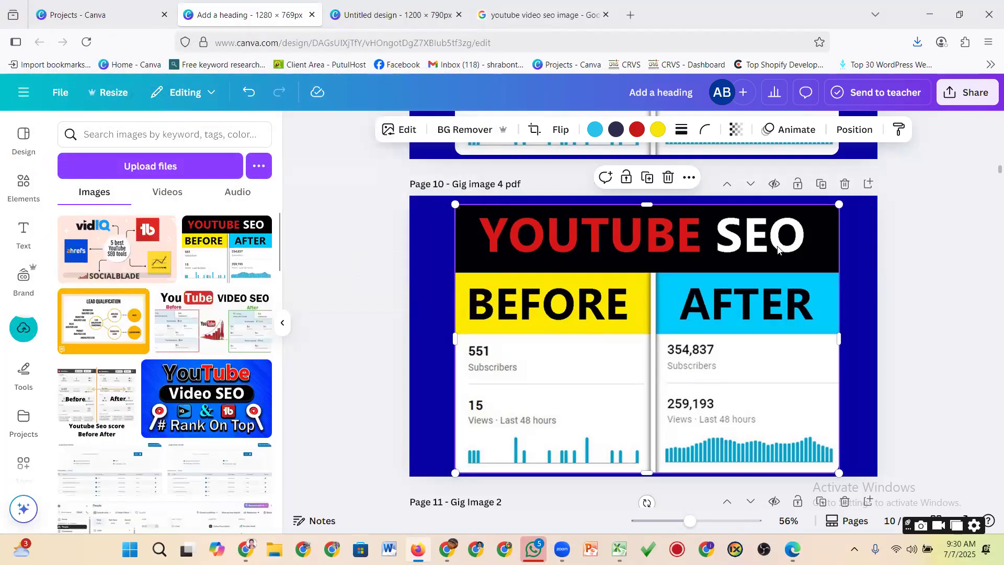
Step: Replace the before/after picture on page 10 with the uploaded "5 best YouTube SEO tools" image
scroll(784, 246, "up", 4)
scroll(785, 244, "up", 1)
scroll(784, 240, "down", 3)
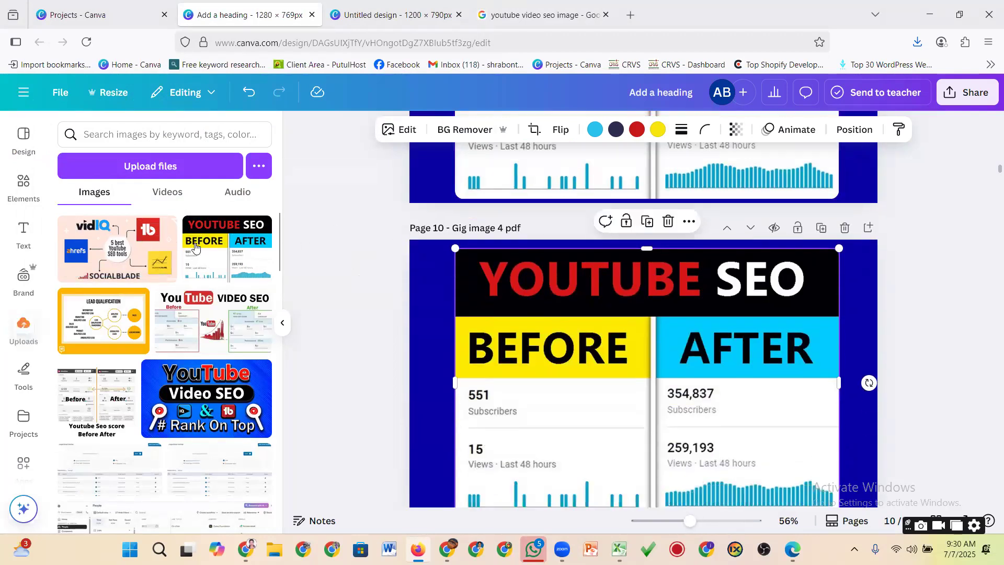
left_click_drag(109, 246, 644, 343)
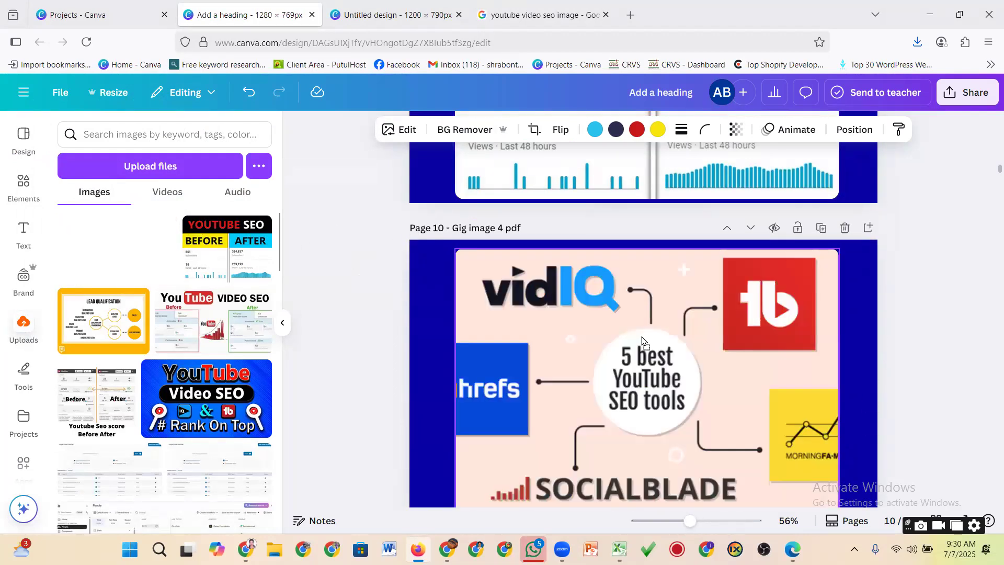
left_click(357, 267)
scroll(356, 264, "down", 3)
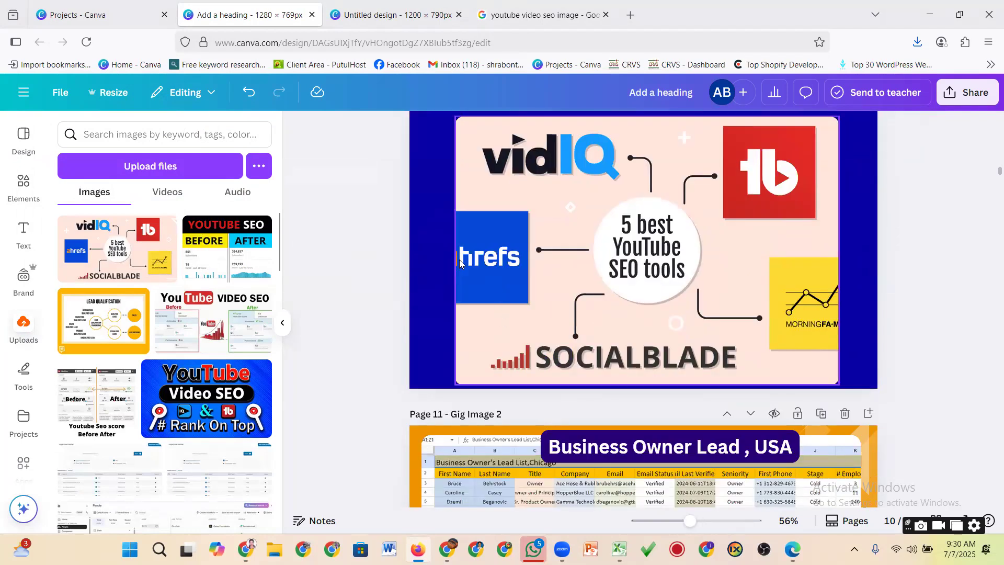
Step: Resize and reposition the SEO tools picture so it shows uncropped and fills page 10, leaving a narrow blue border
left_click(511, 271)
left_click_drag(473, 373, 482, 313)
scroll(525, 332, "up", 2)
left_click_drag(840, 307, 910, 307)
left_click_drag(798, 309, 743, 318)
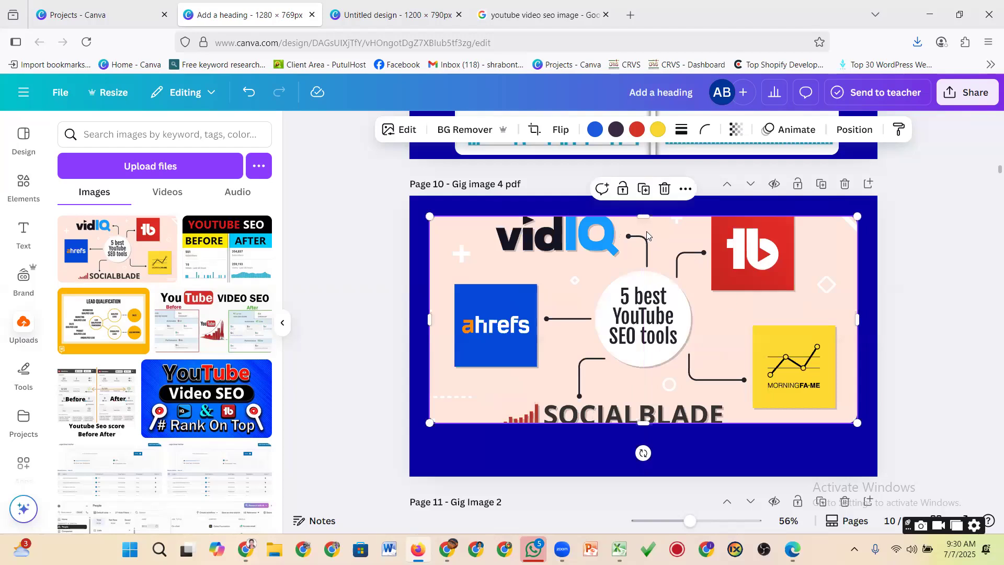
left_click_drag(644, 216, 644, 202)
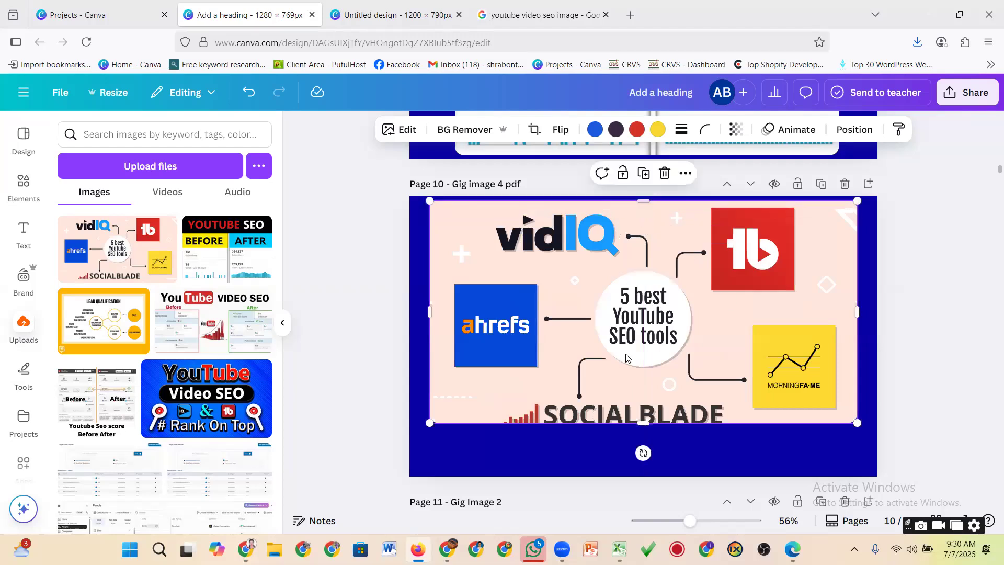
left_click_drag(644, 422, 643, 448)
left_click_drag(429, 323, 404, 325)
left_click_drag(673, 345, 683, 354)
left_click_drag(648, 445, 649, 463)
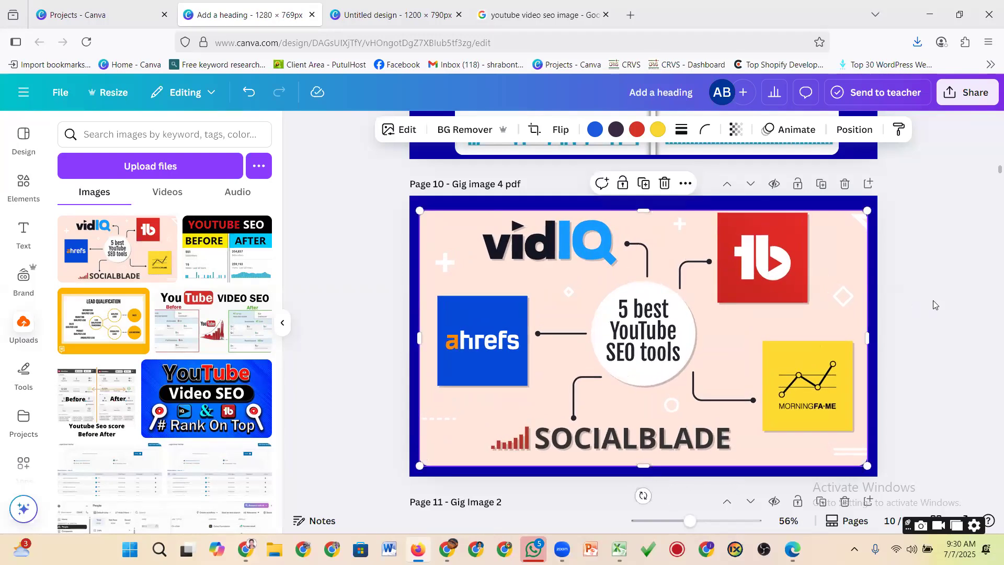
left_click(935, 304)
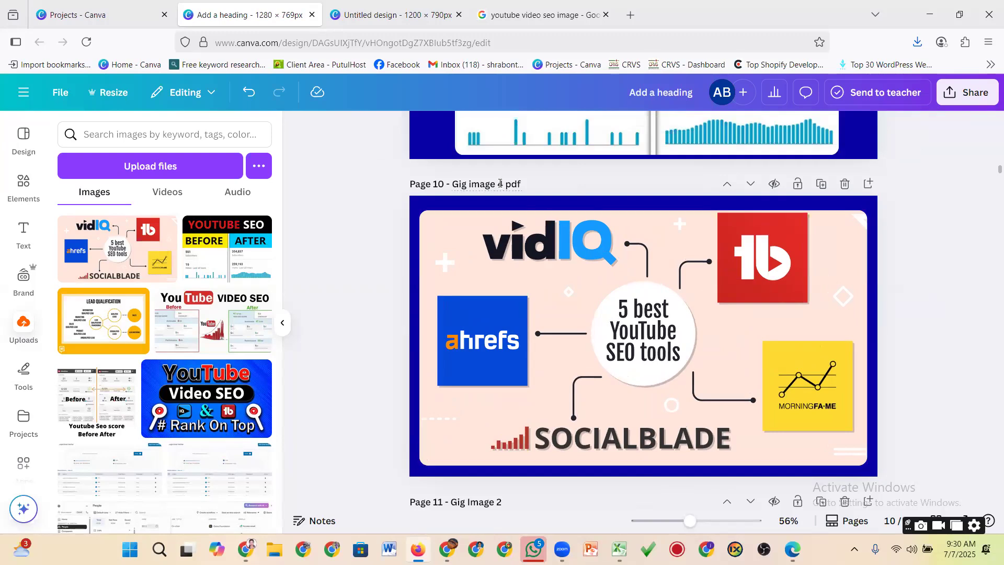
Step: Rename page 10 to "Gig image 5 pdf" and return to the YouTube Video SEO design on page 6
left_click(502, 185)
key("BackSpace")
type("5")
scroll(937, 290, "up", 15)
scroll(945, 292, "up", 2)
scroll(967, 324, "down", 2)
scroll(988, 355, "up", 2)
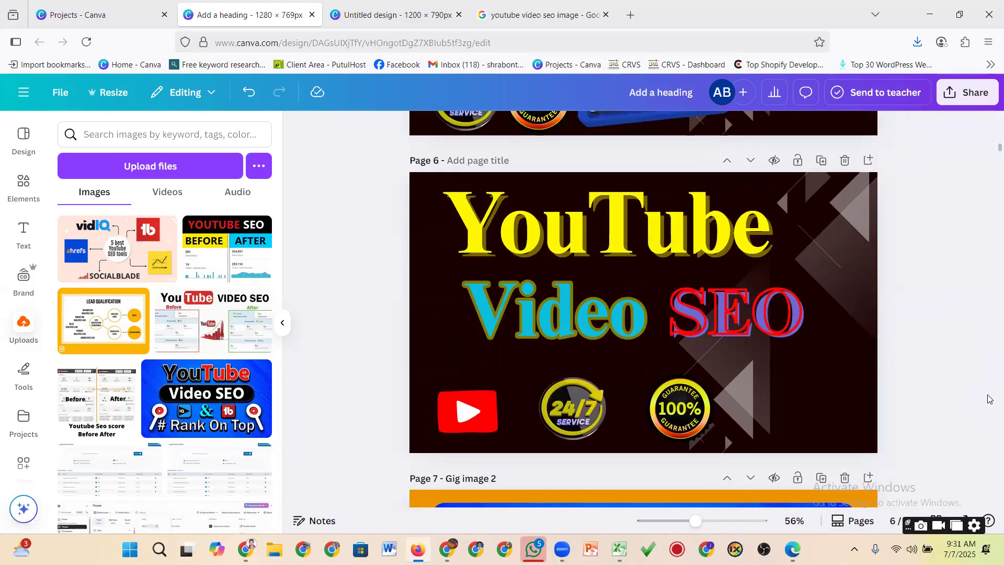
left_click(968, 93)
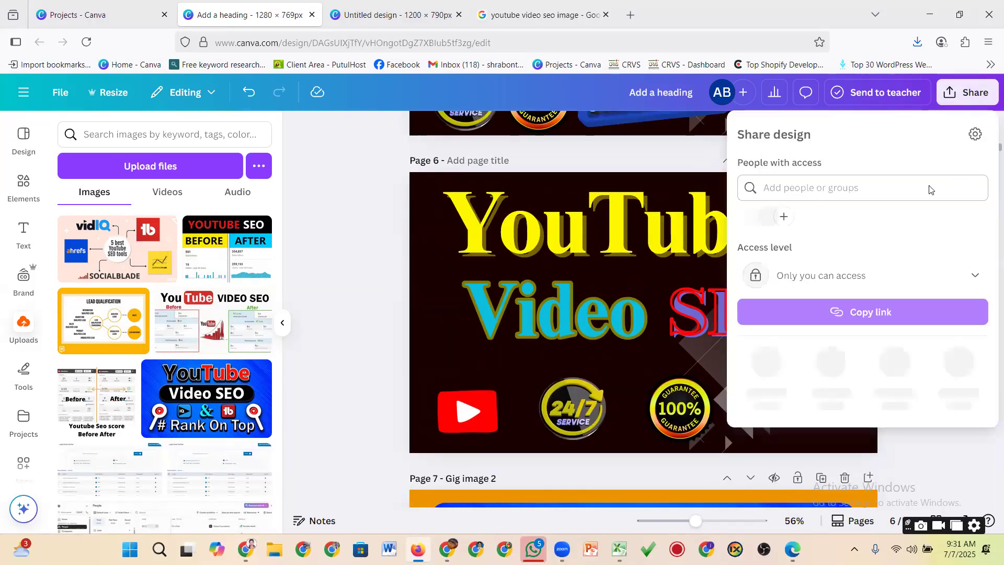
left_click(775, 372)
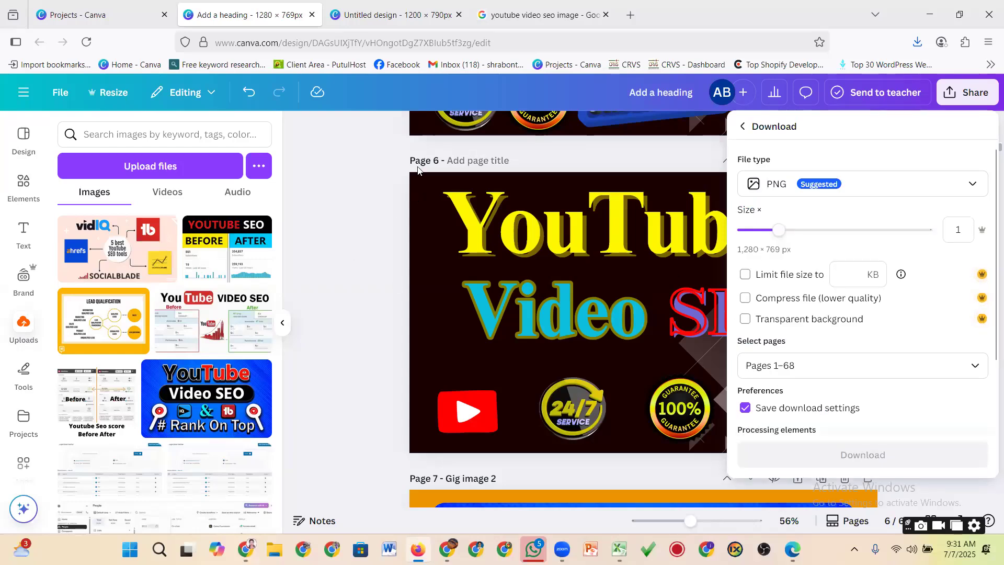
left_click(423, 224)
Step: Download only page 6, the YouTube Video SEO design, as a JPG
left_click(676, 275)
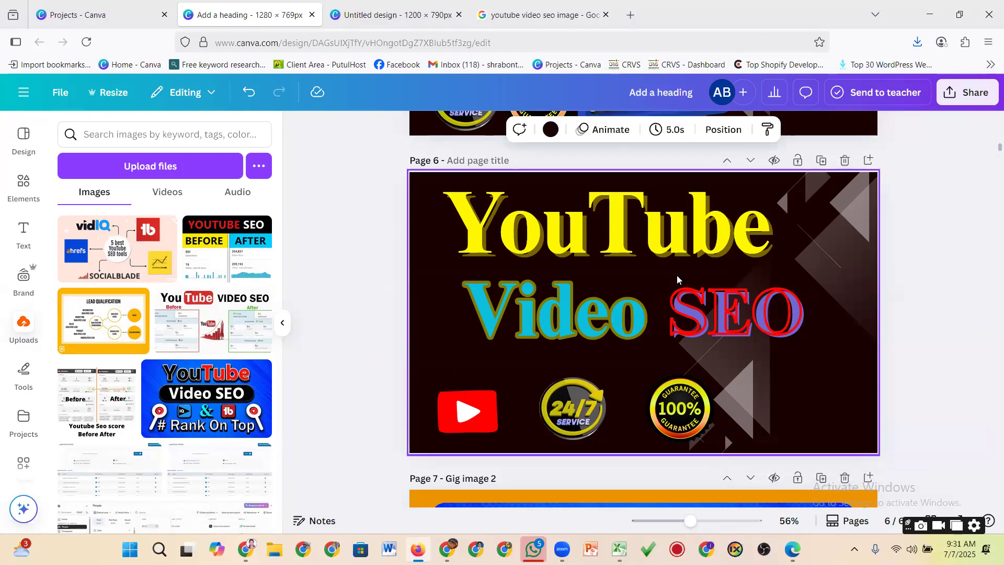
left_click(969, 94)
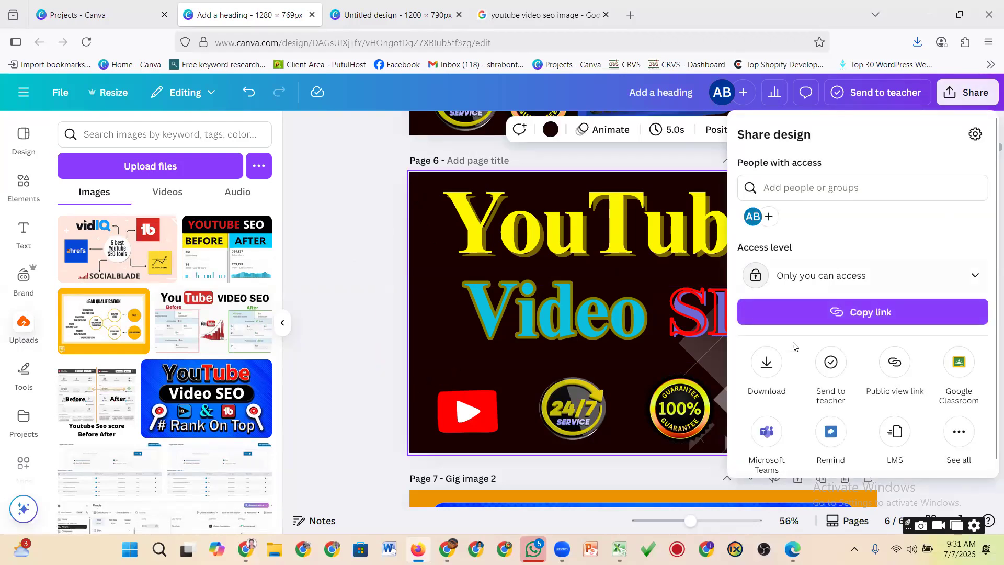
left_click(767, 362)
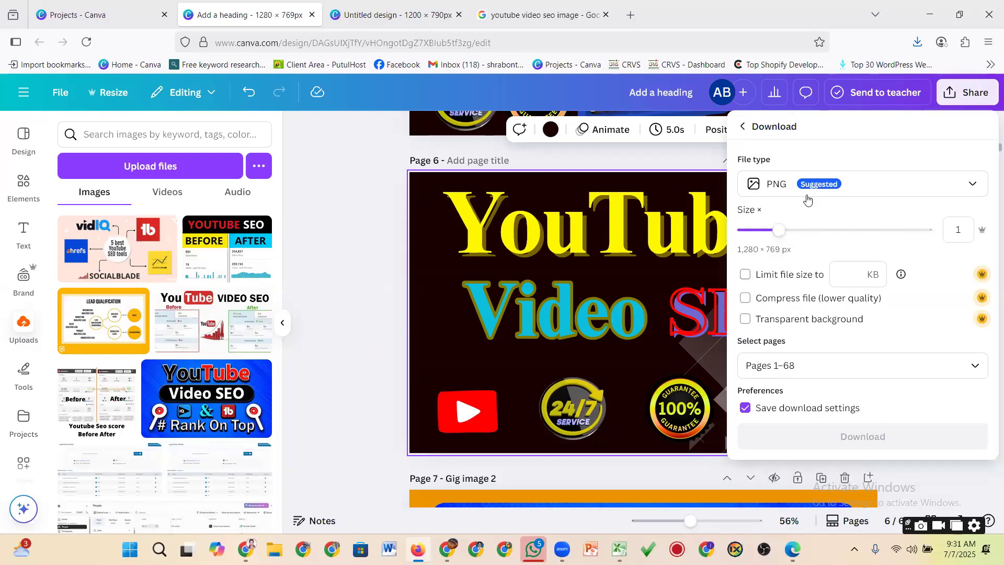
left_click(871, 185)
left_click(795, 227)
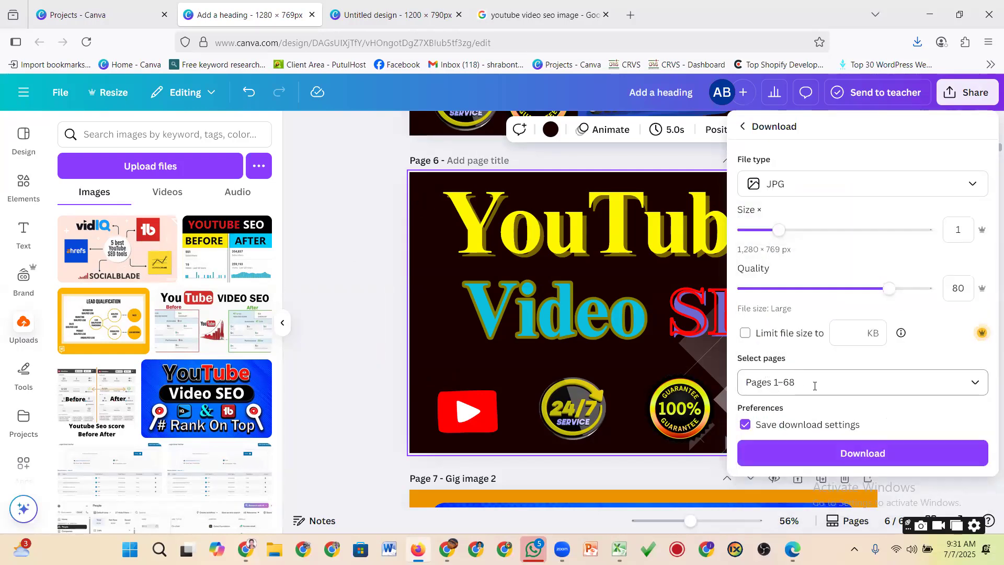
left_click(814, 383)
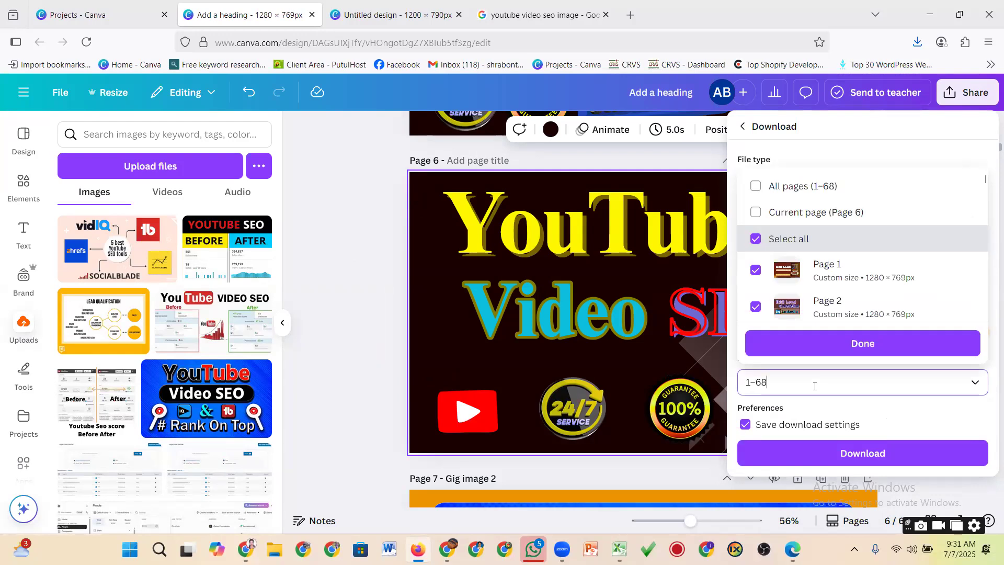
left_click(798, 212)
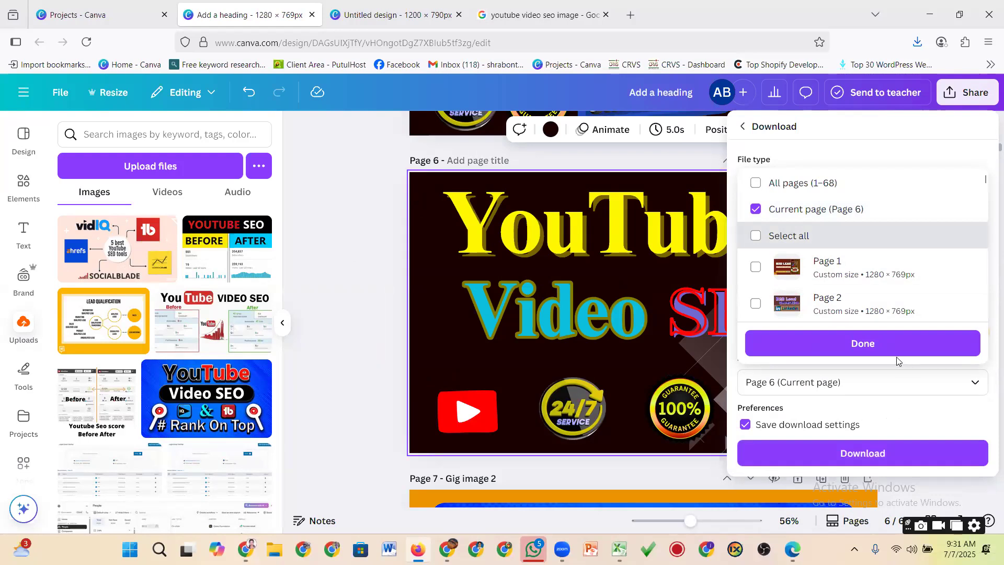
left_click(878, 350)
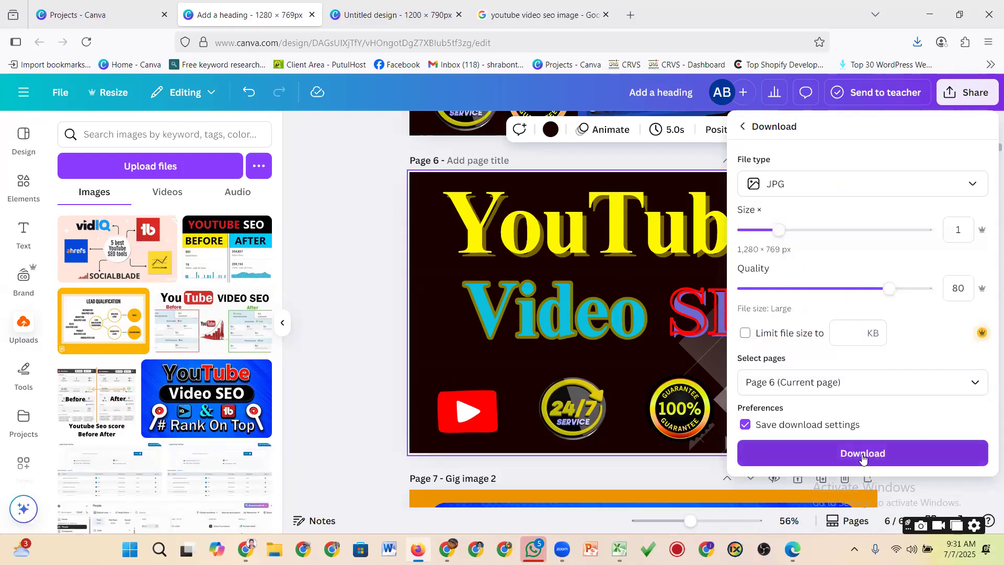
left_click(862, 454)
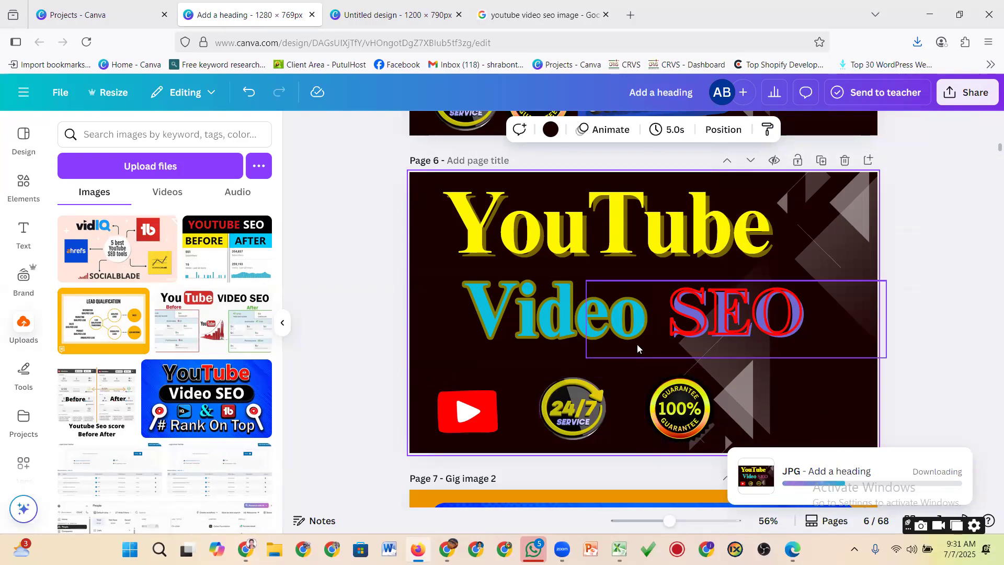
Step: Download only page 7, "Gig image 2", as a JPG
scroll(505, 324, "down", 5)
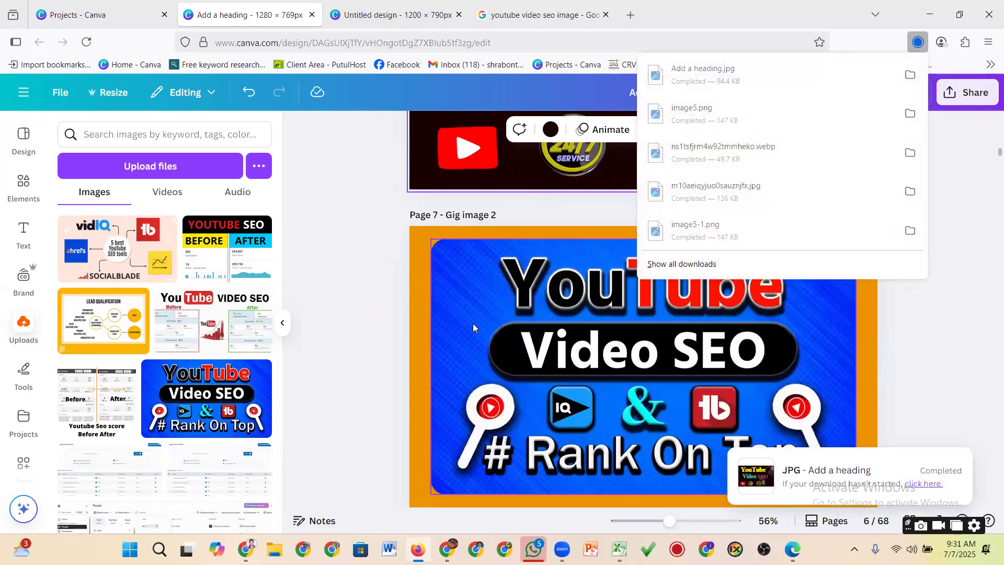
left_click(411, 304)
left_click(962, 95)
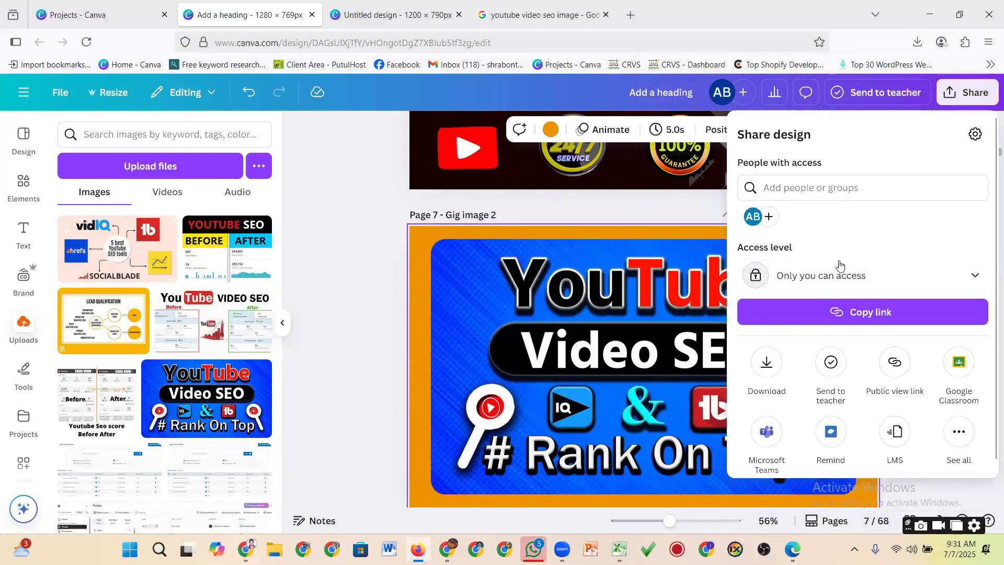
left_click(767, 361)
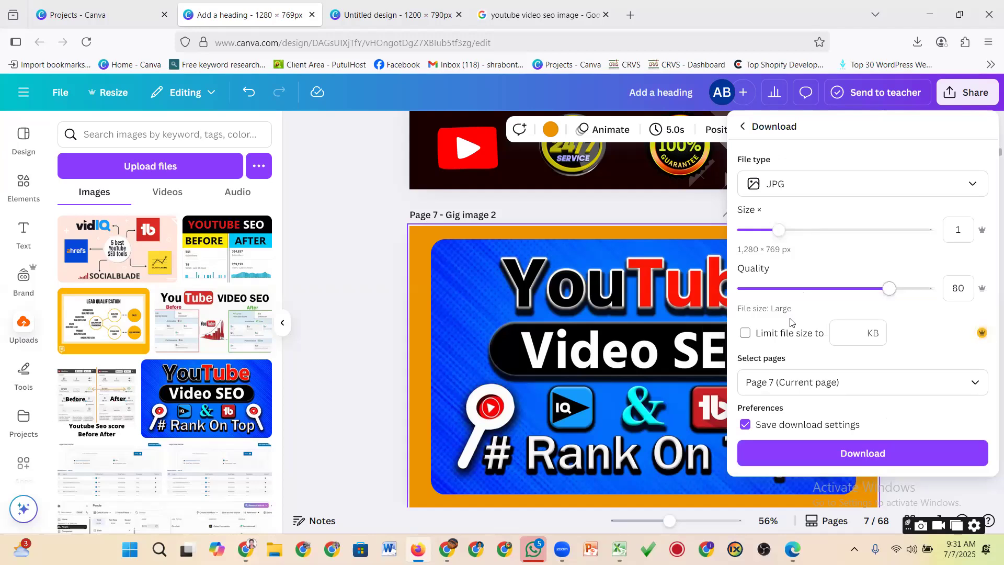
left_click(853, 456)
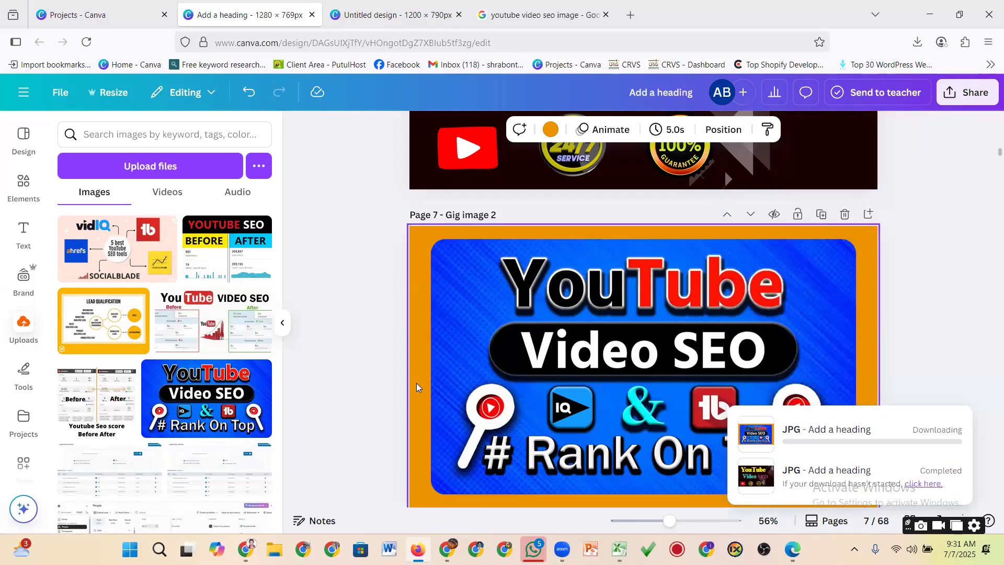
Step: Download only page 8, the before/after "Gig image 3", as a JPG
scroll(417, 380, "down", 1)
scroll(417, 381, "down", 3)
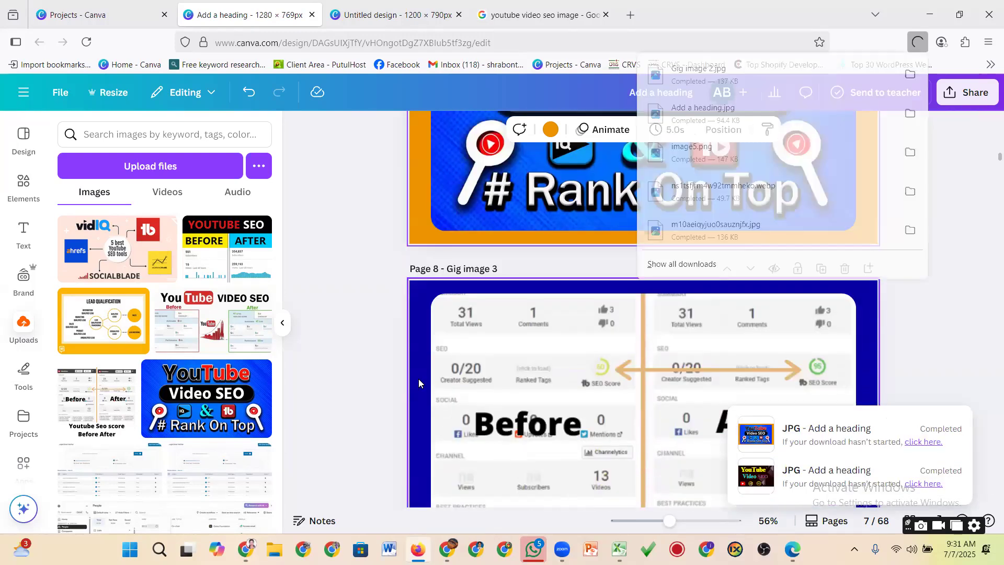
left_click(423, 316)
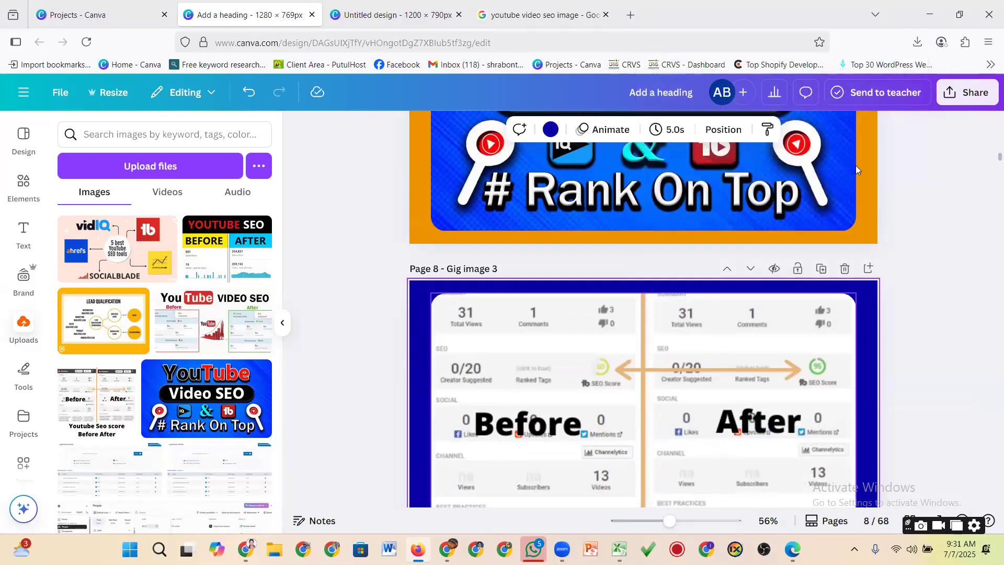
left_click(956, 95)
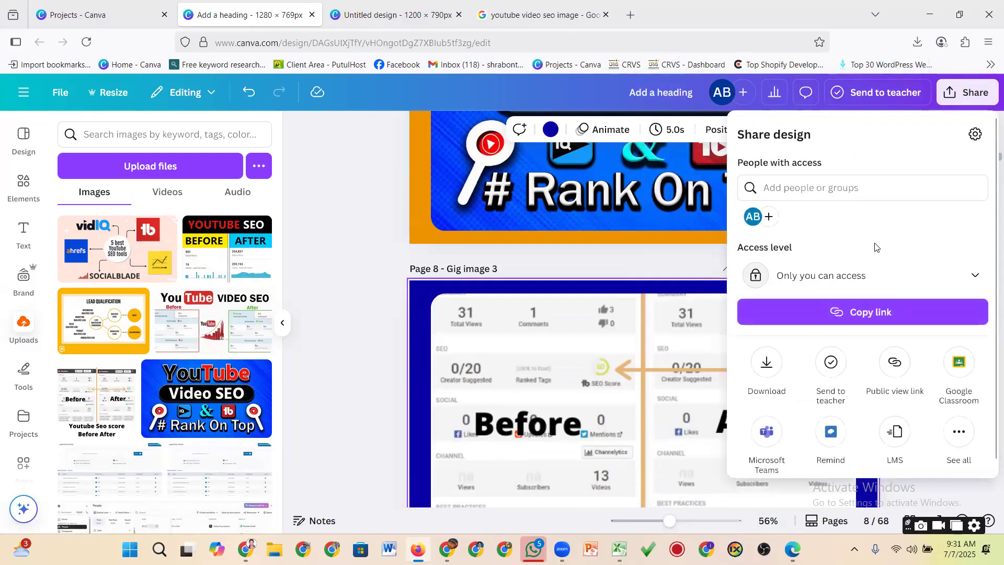
left_click(768, 366)
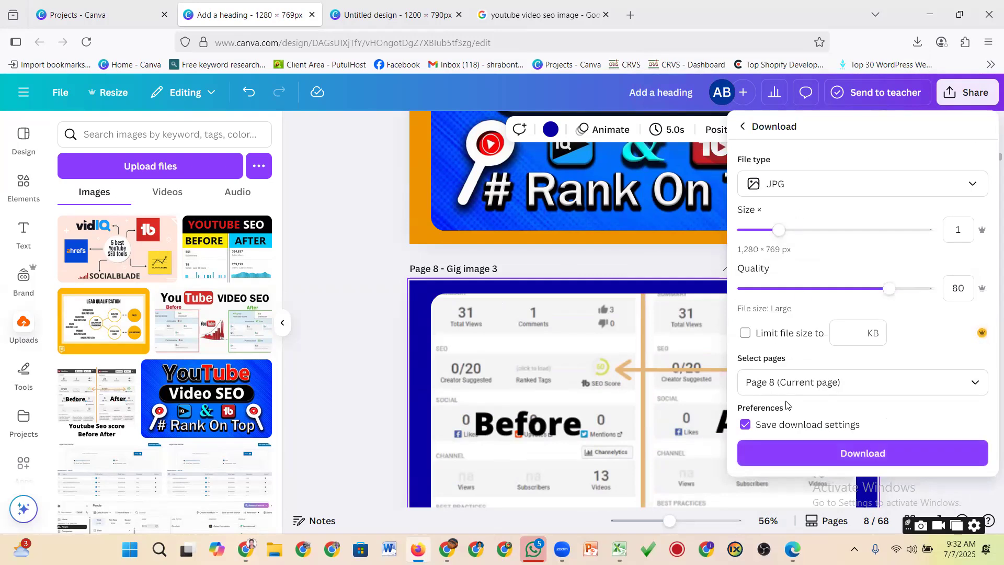
left_click(856, 453)
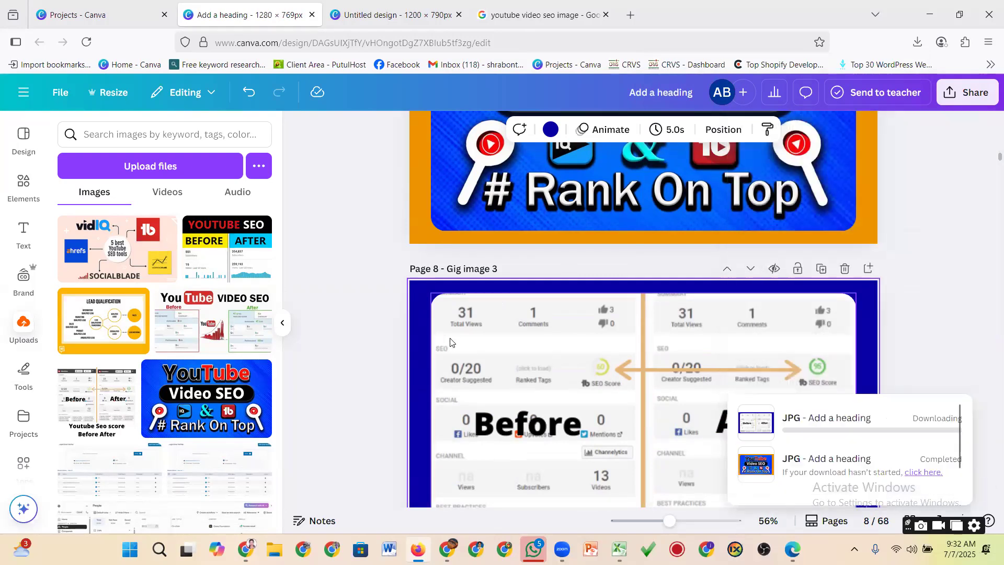
Step: Download only page 9, "Gig image 4 pdf", with the file type PDF Standard
scroll(450, 342, "down", 5)
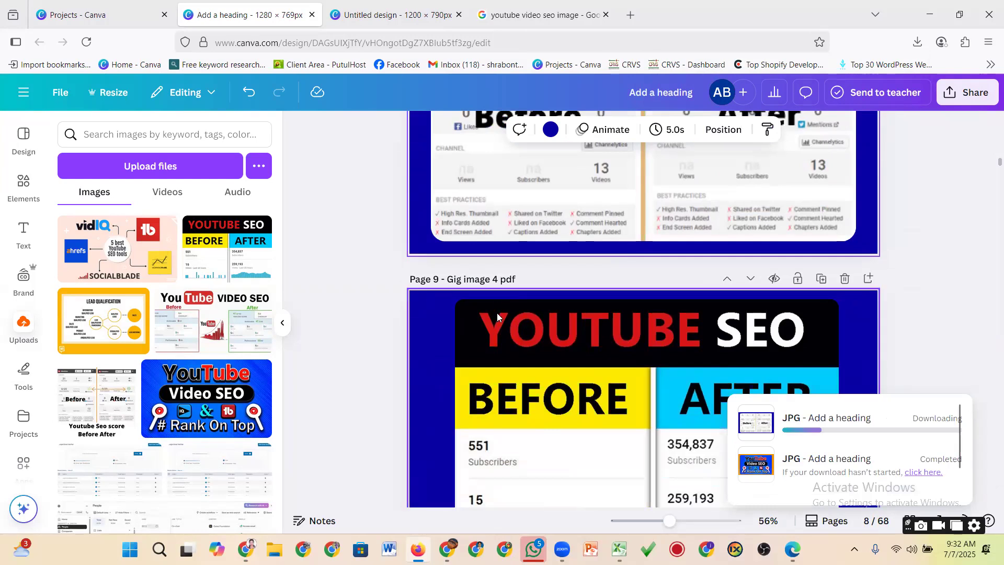
left_click(425, 358)
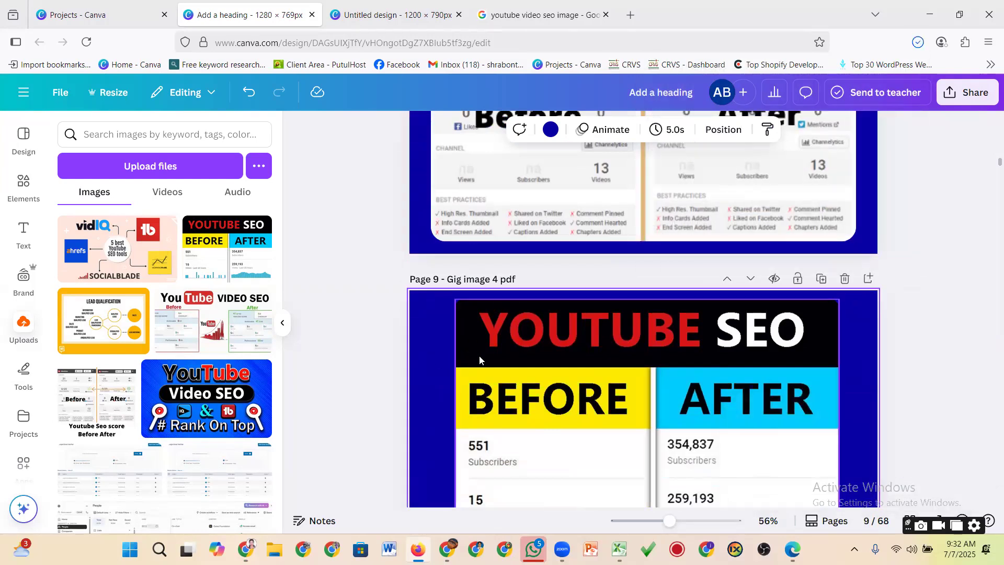
left_click(974, 97)
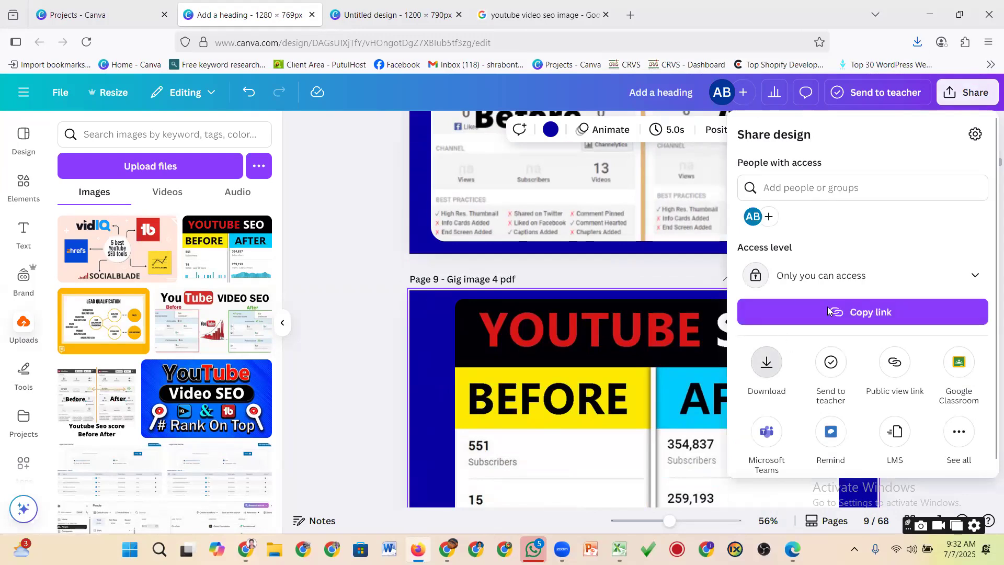
left_click(766, 362)
left_click(833, 188)
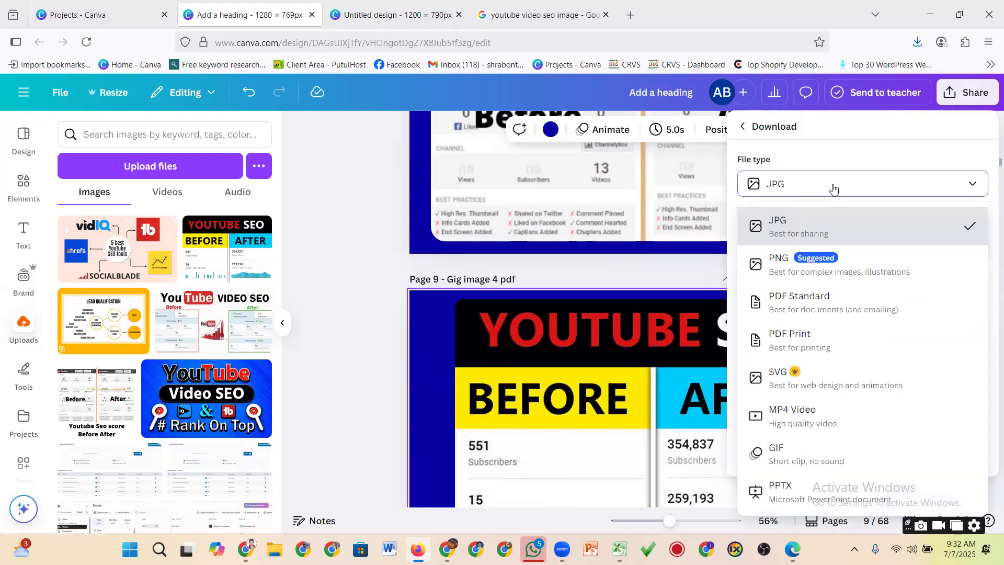
left_click(791, 303)
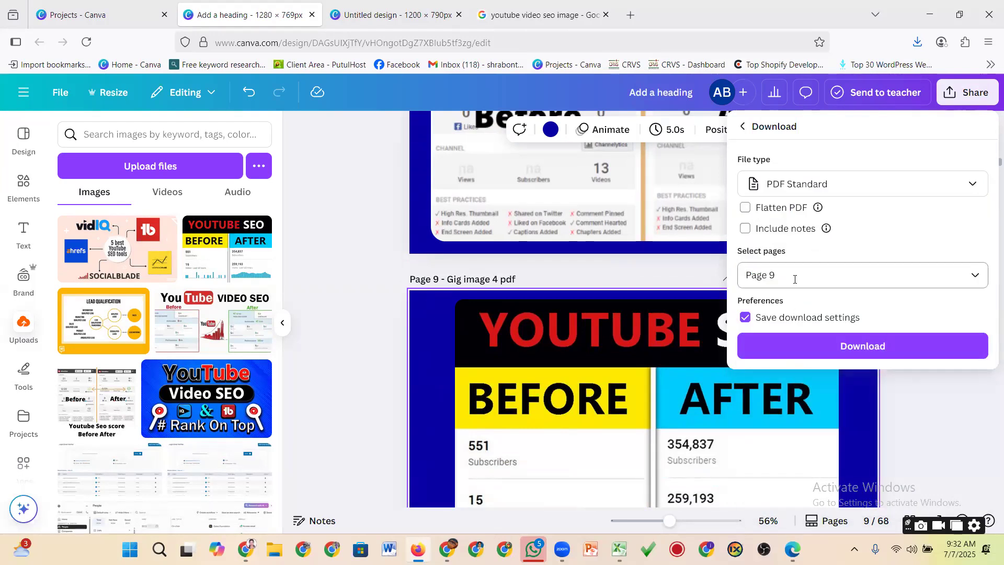
left_click(860, 347)
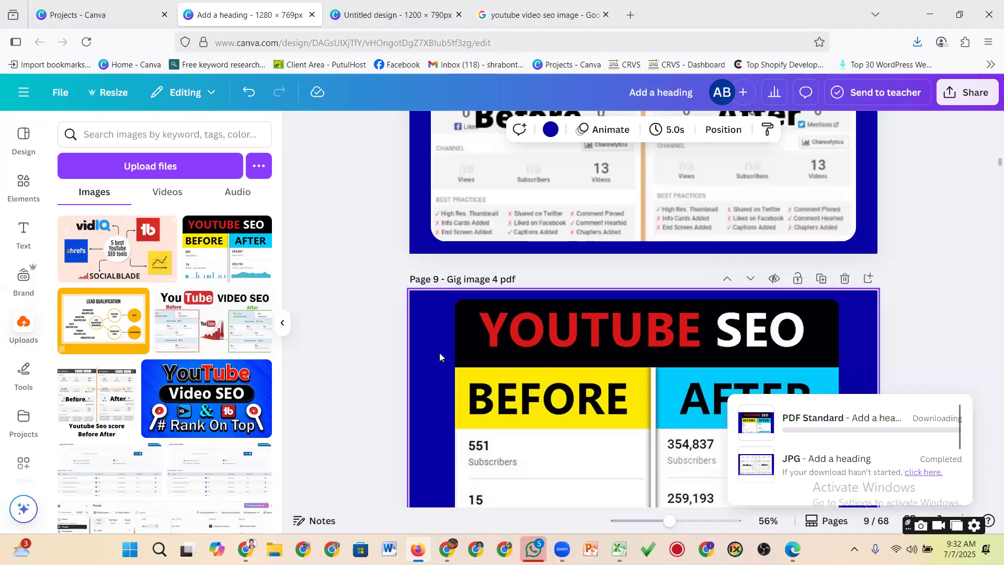
Step: Return from the opened Gig image 4 PDF to the Canva design and go to page 10, "Gig image 5 pdf"
scroll(440, 355, "down", 3)
scroll(439, 353, "down", 3)
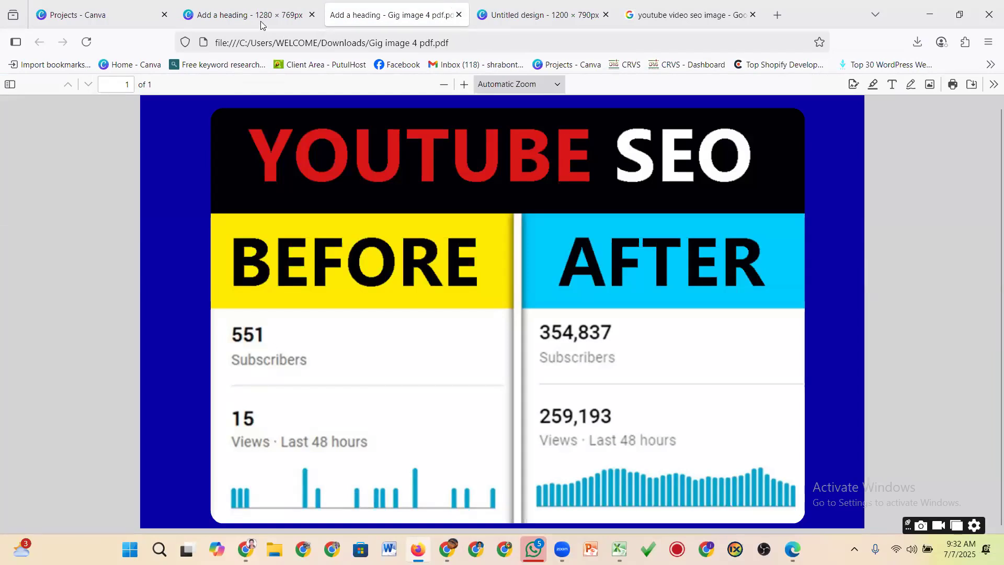
left_click(245, 15)
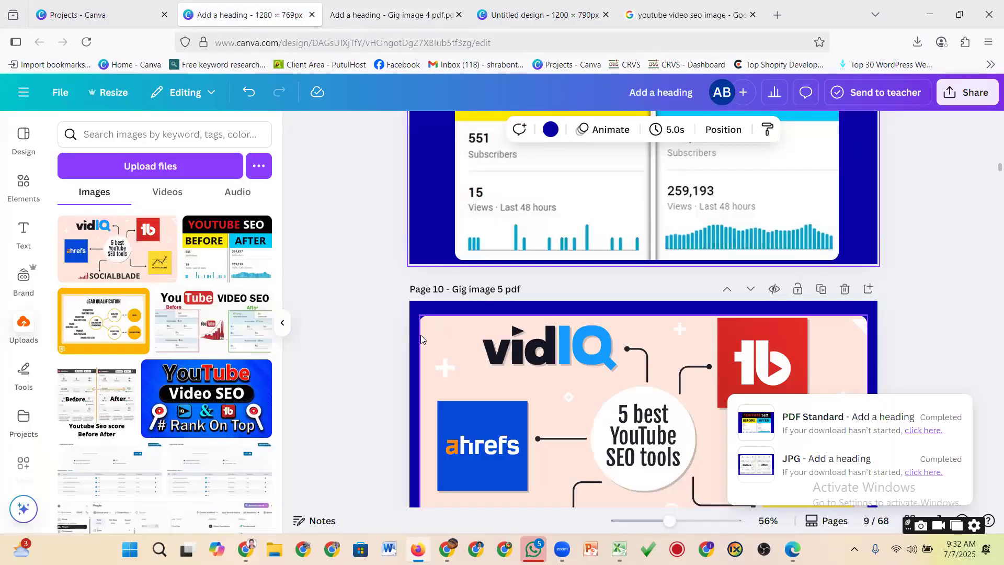
scroll(421, 336, "down", 2)
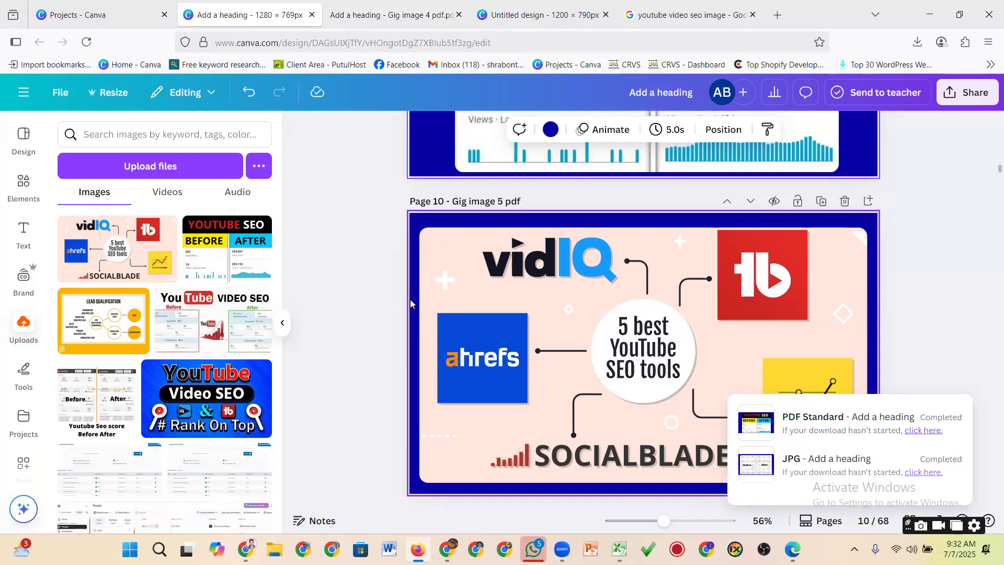
left_click(962, 93)
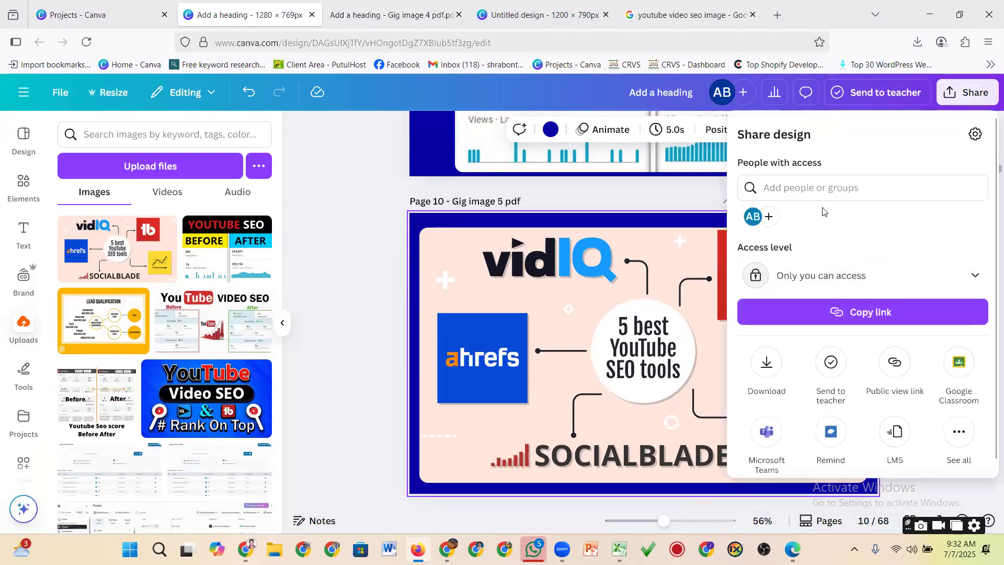
left_click(819, 192)
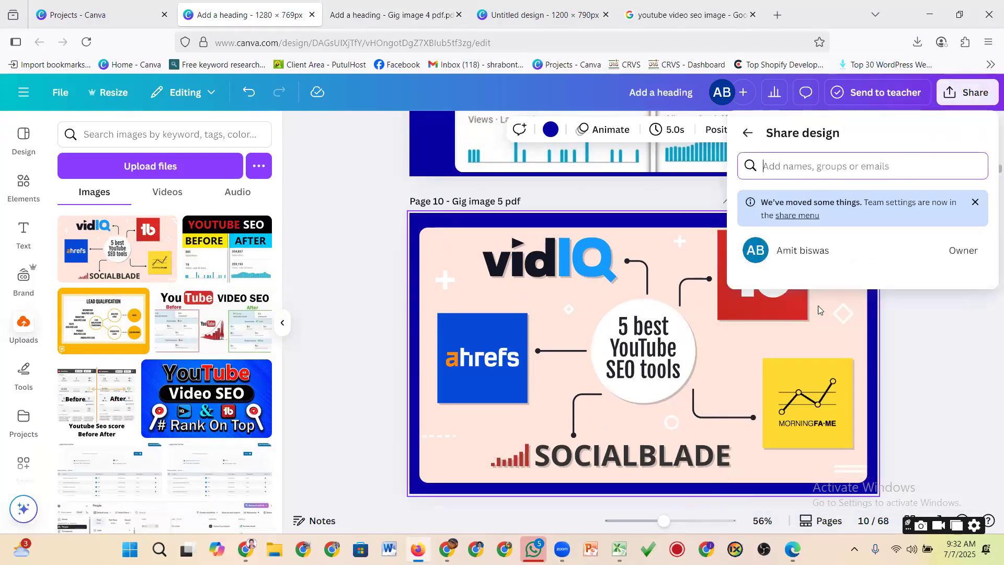
left_click(990, 345)
Step: Change the page selection from page 9 to only page 10, "Gig image 5 pdf", and download it as PDF Standard
left_click(973, 104)
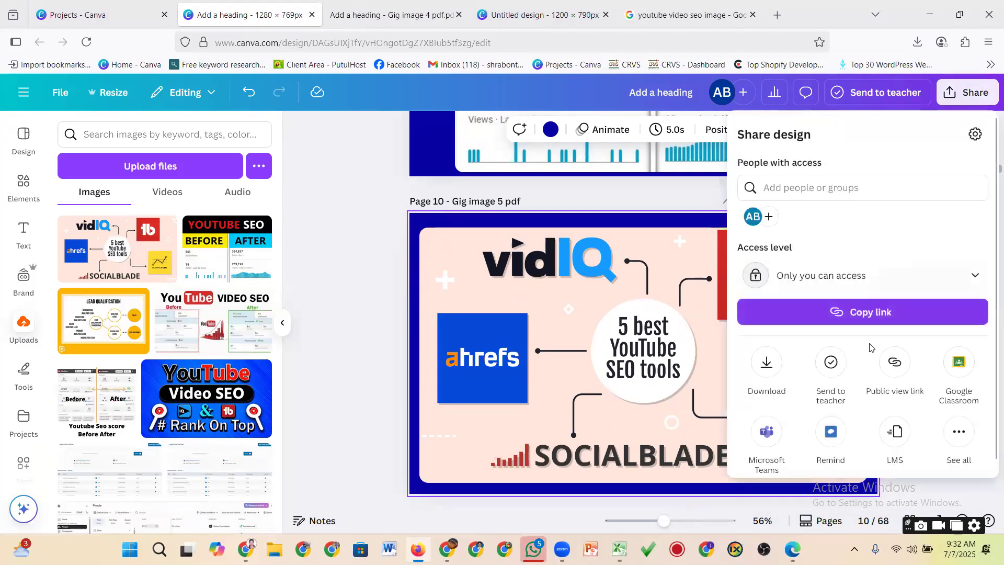
left_click(767, 366)
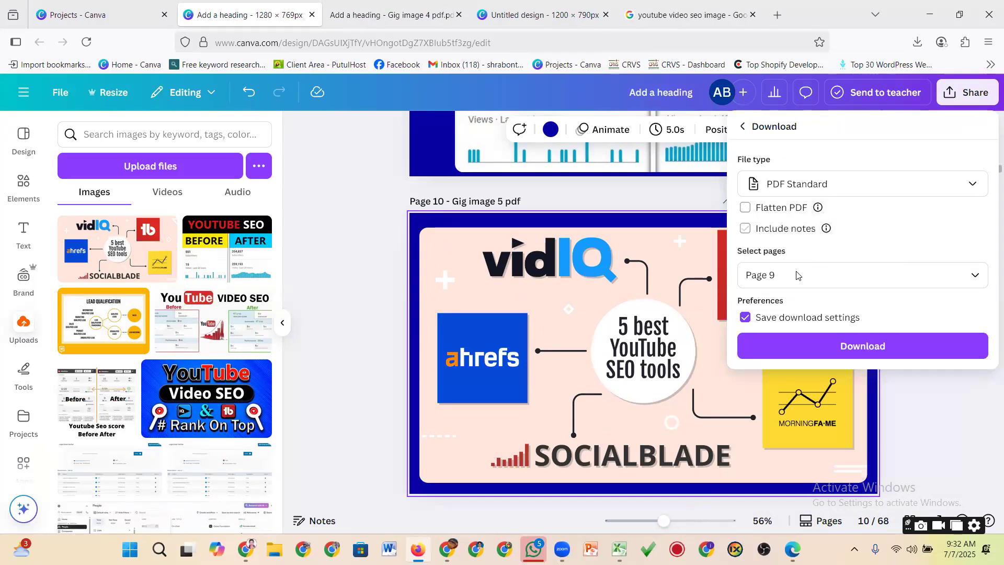
left_click(796, 274)
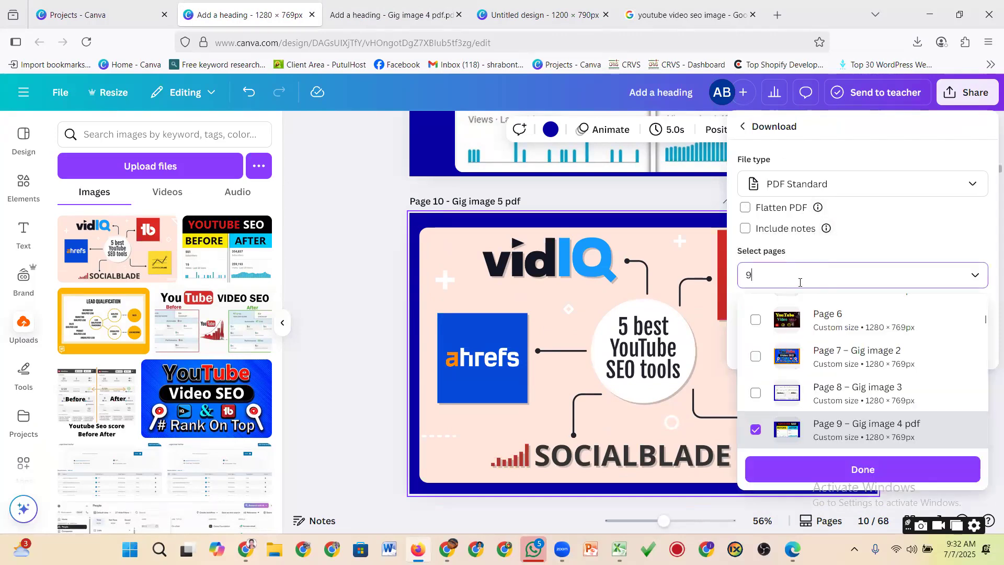
key("BackSpace")
type("10")
scroll(836, 366, "up", 1)
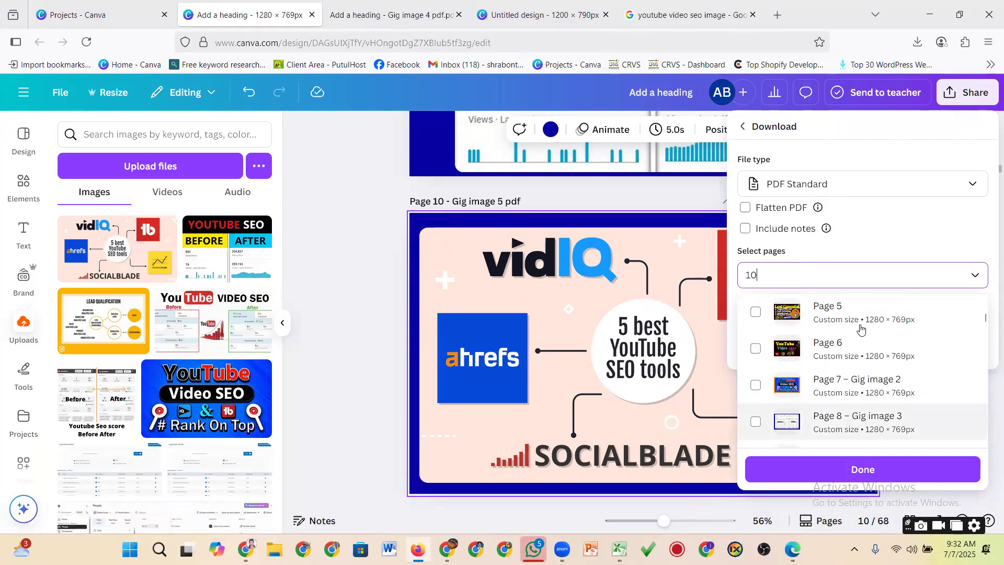
scroll(823, 401, "down", 2)
scroll(823, 401, "up", 1)
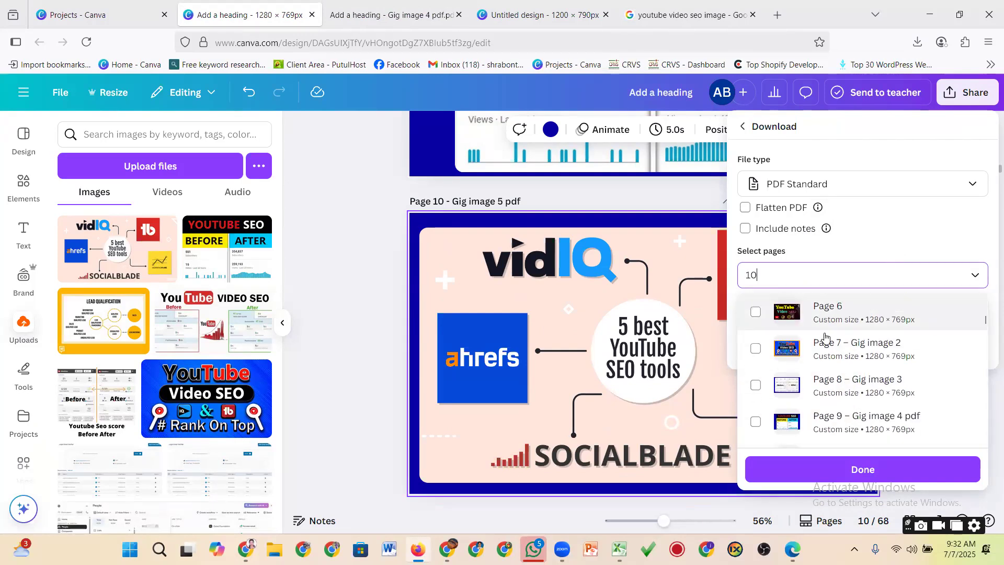
scroll(784, 400, "down", 2)
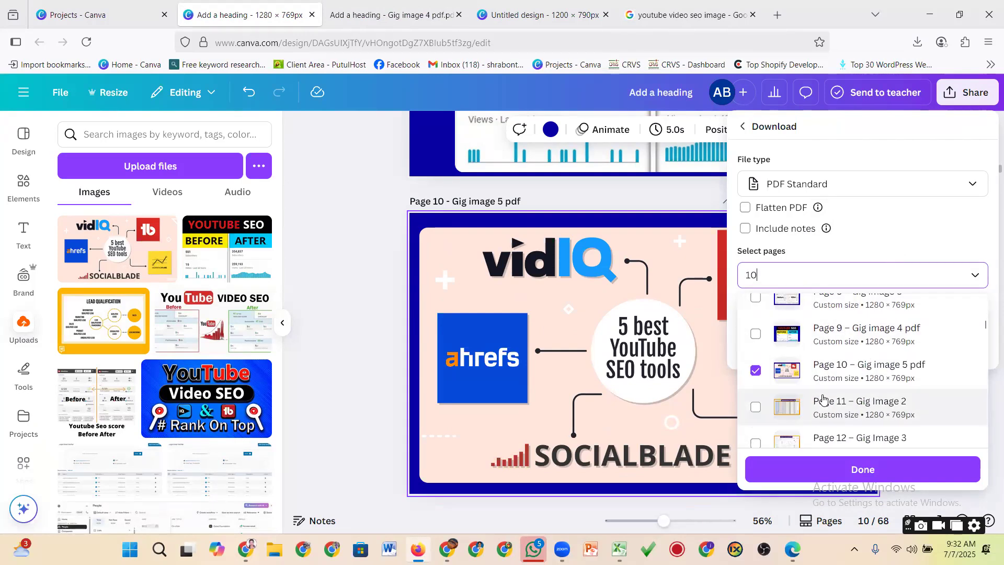
left_click(861, 473)
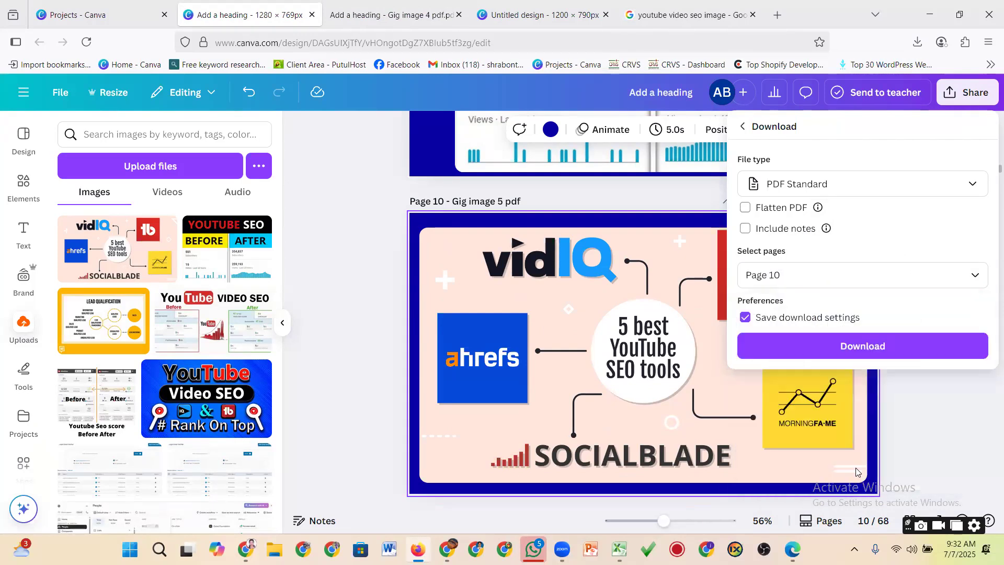
left_click(824, 356)
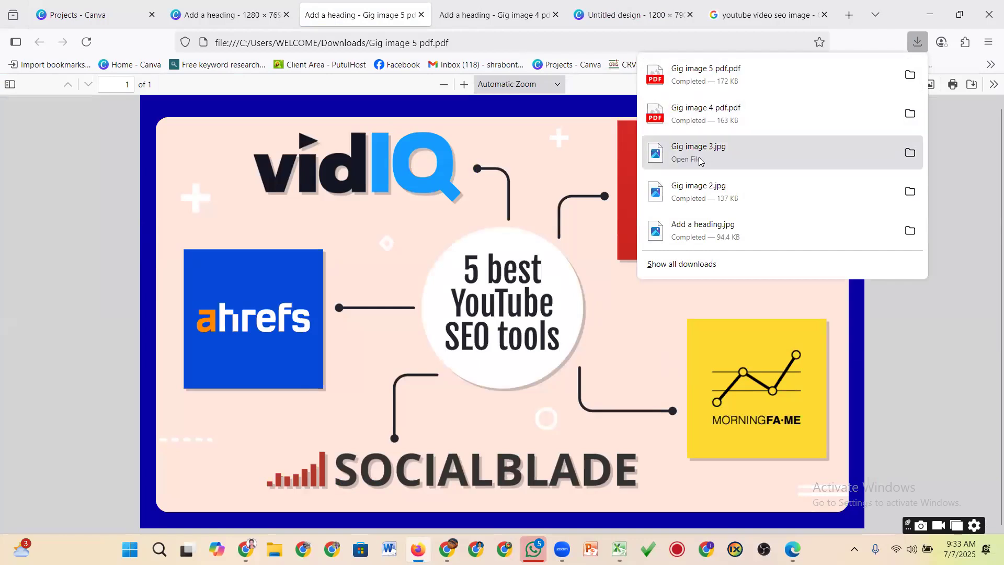
Step: Open the downloaded "Add a heading.jpg" to check the YouTube Video SEO image, close it and return to the Canva design
left_click(692, 230)
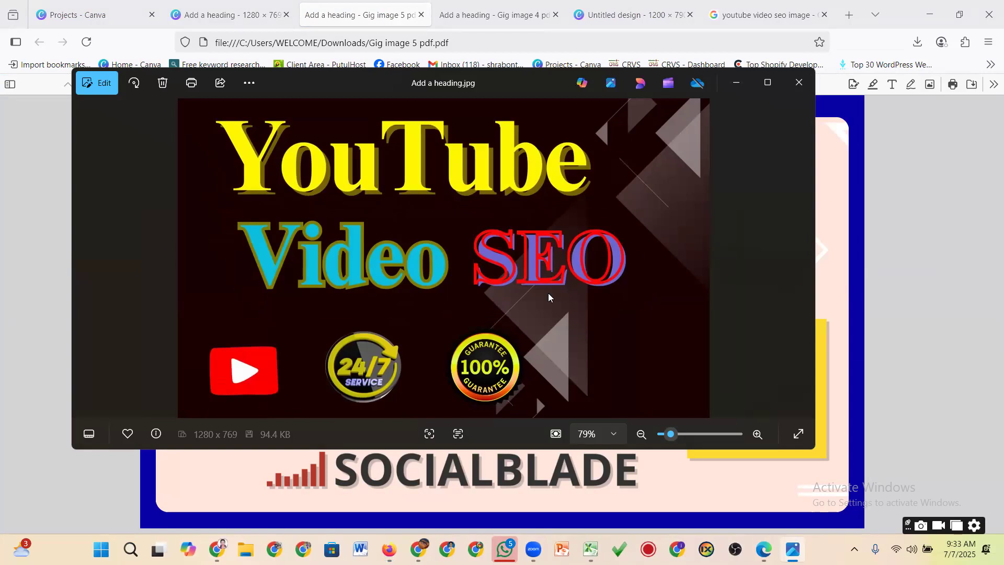
left_click(799, 82)
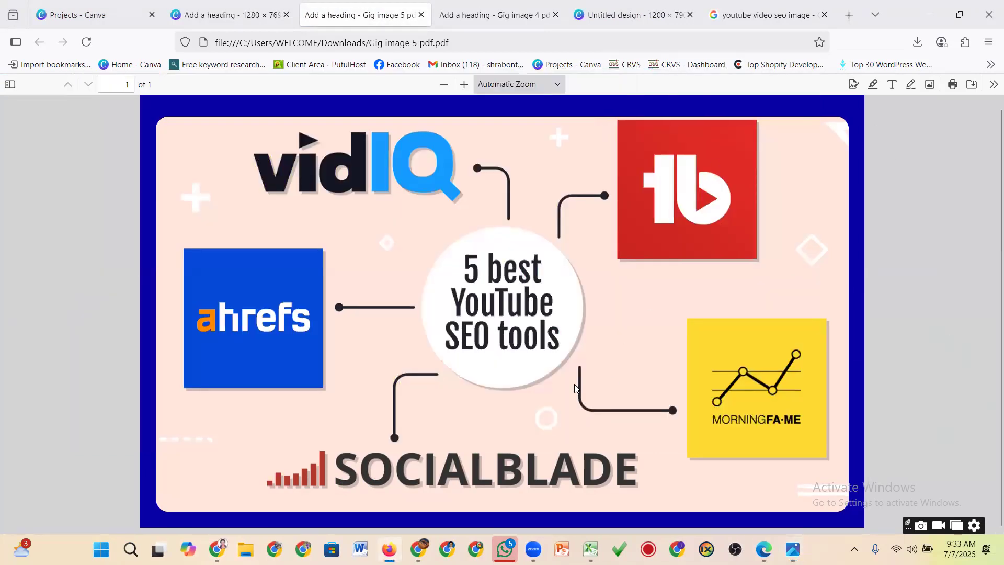
left_click(216, 15)
Step: Look through the lead generation gig images on pages 11 to 15 of the design
scroll(488, 340, "down", 5)
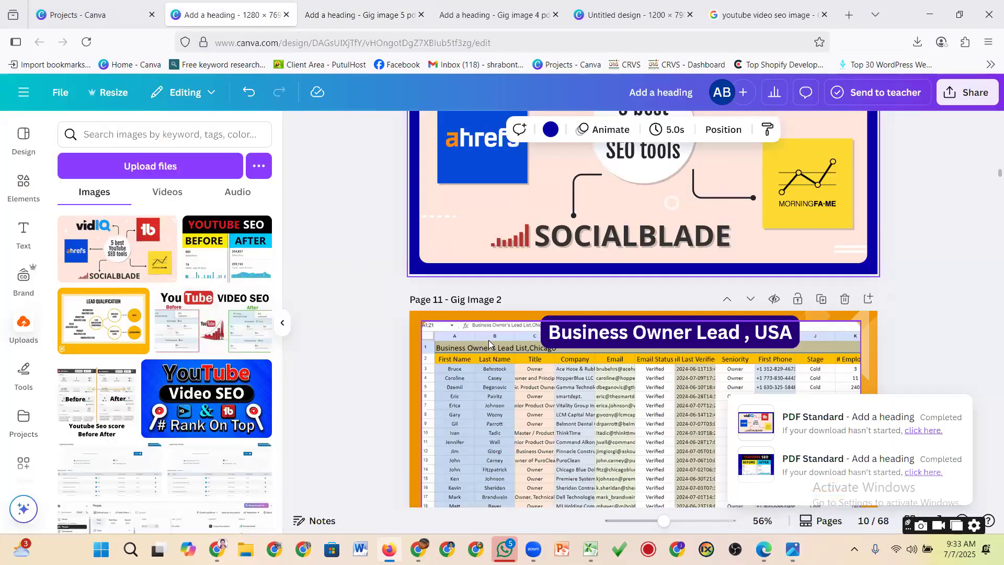
scroll(488, 340, "down", 15)
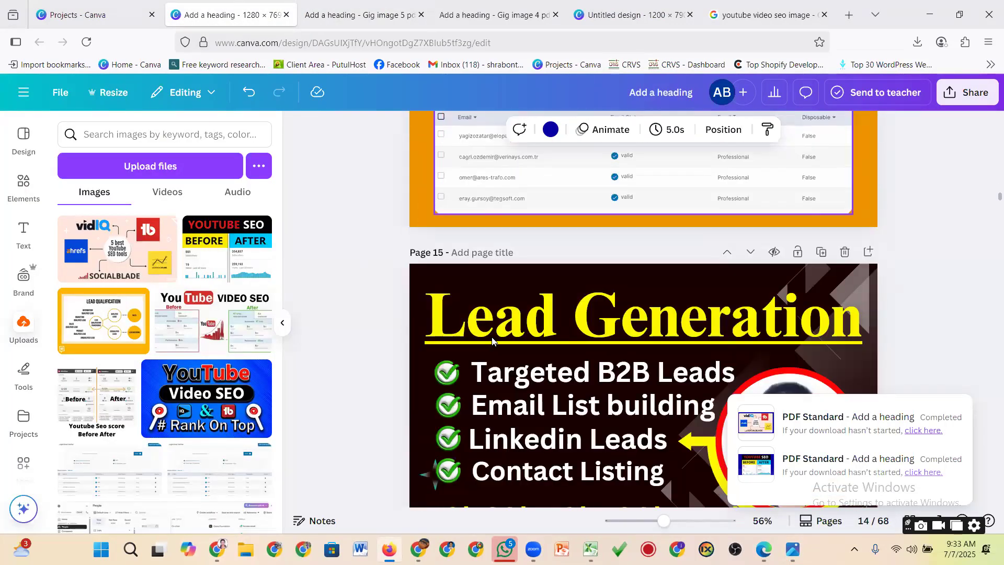
scroll(452, 288, "up", 3)
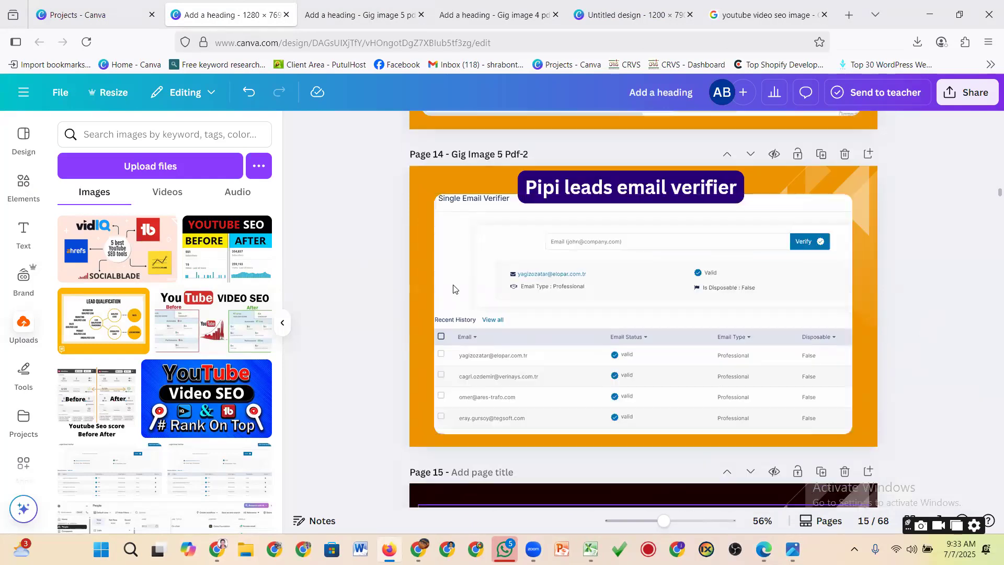
scroll(453, 288, "up", 2)
scroll(455, 283, "up", 2)
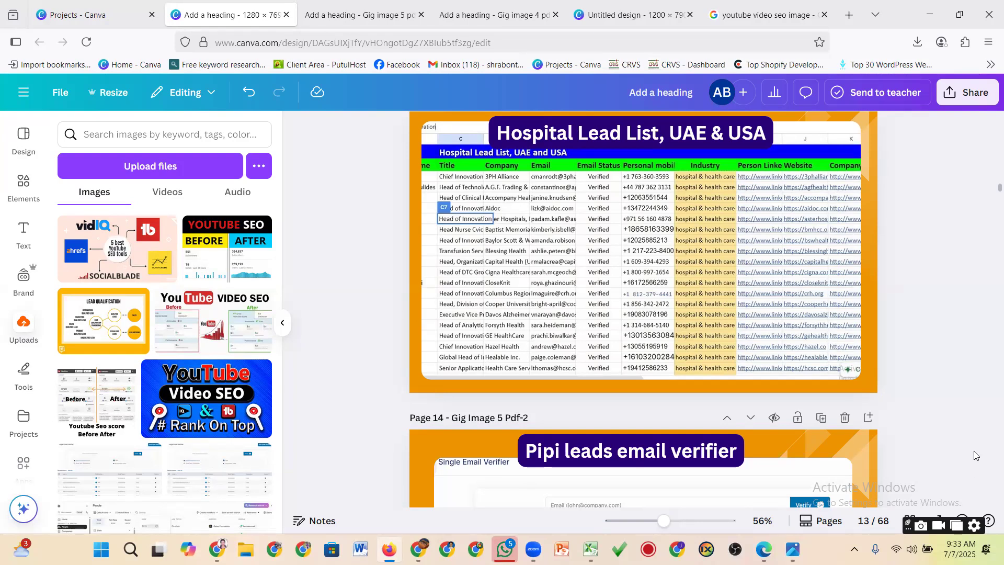
scroll(803, 417, "down", 3)
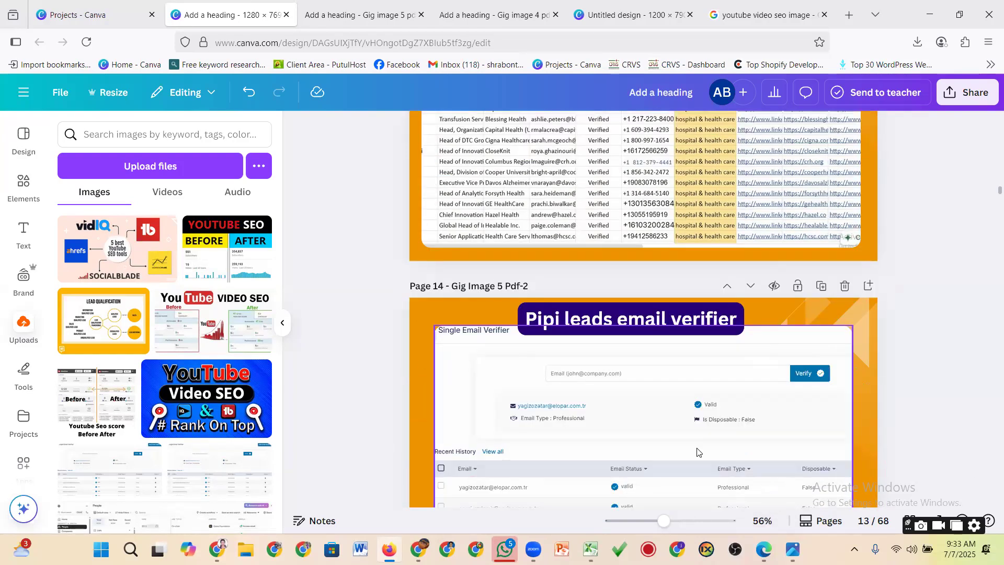